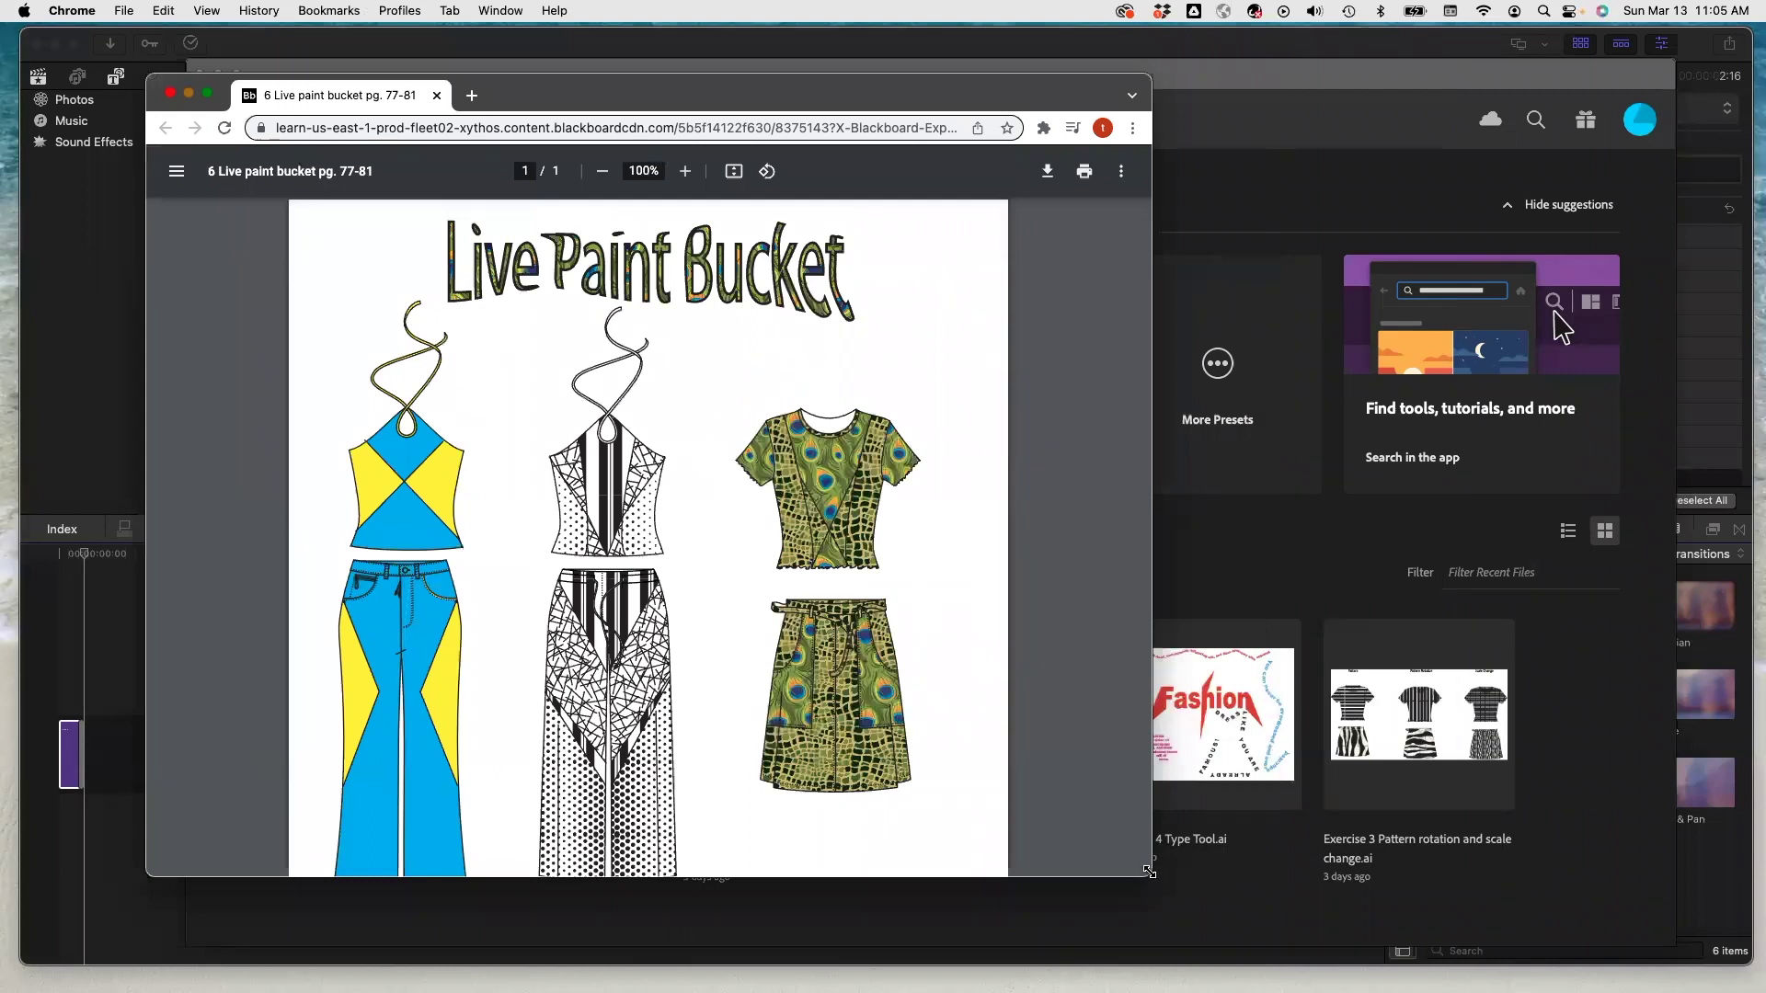
Download snap fashions(1).ai from the course's IMAGES to use section and open it in Illustrator.
{"action": "left_click_drag", "start_coordinate": [1148, 871], "coordinate": [1301, 942]}
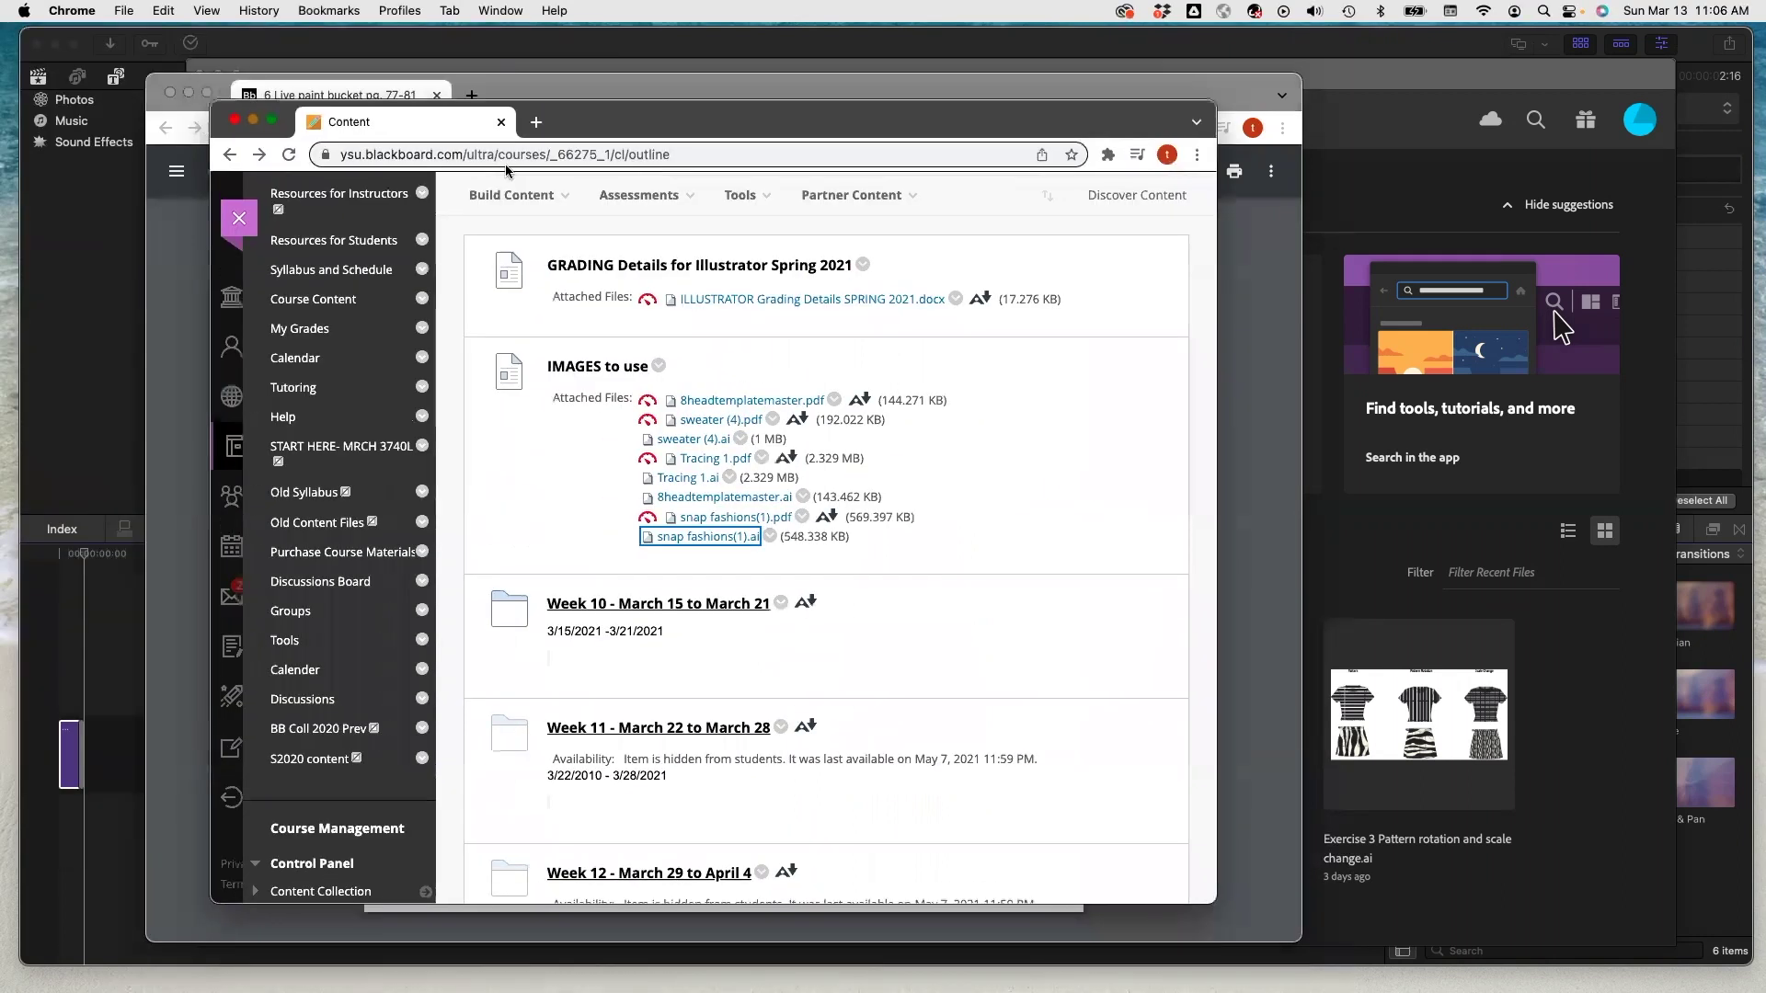
{"action": "left_click", "coordinate": [510, 191]}
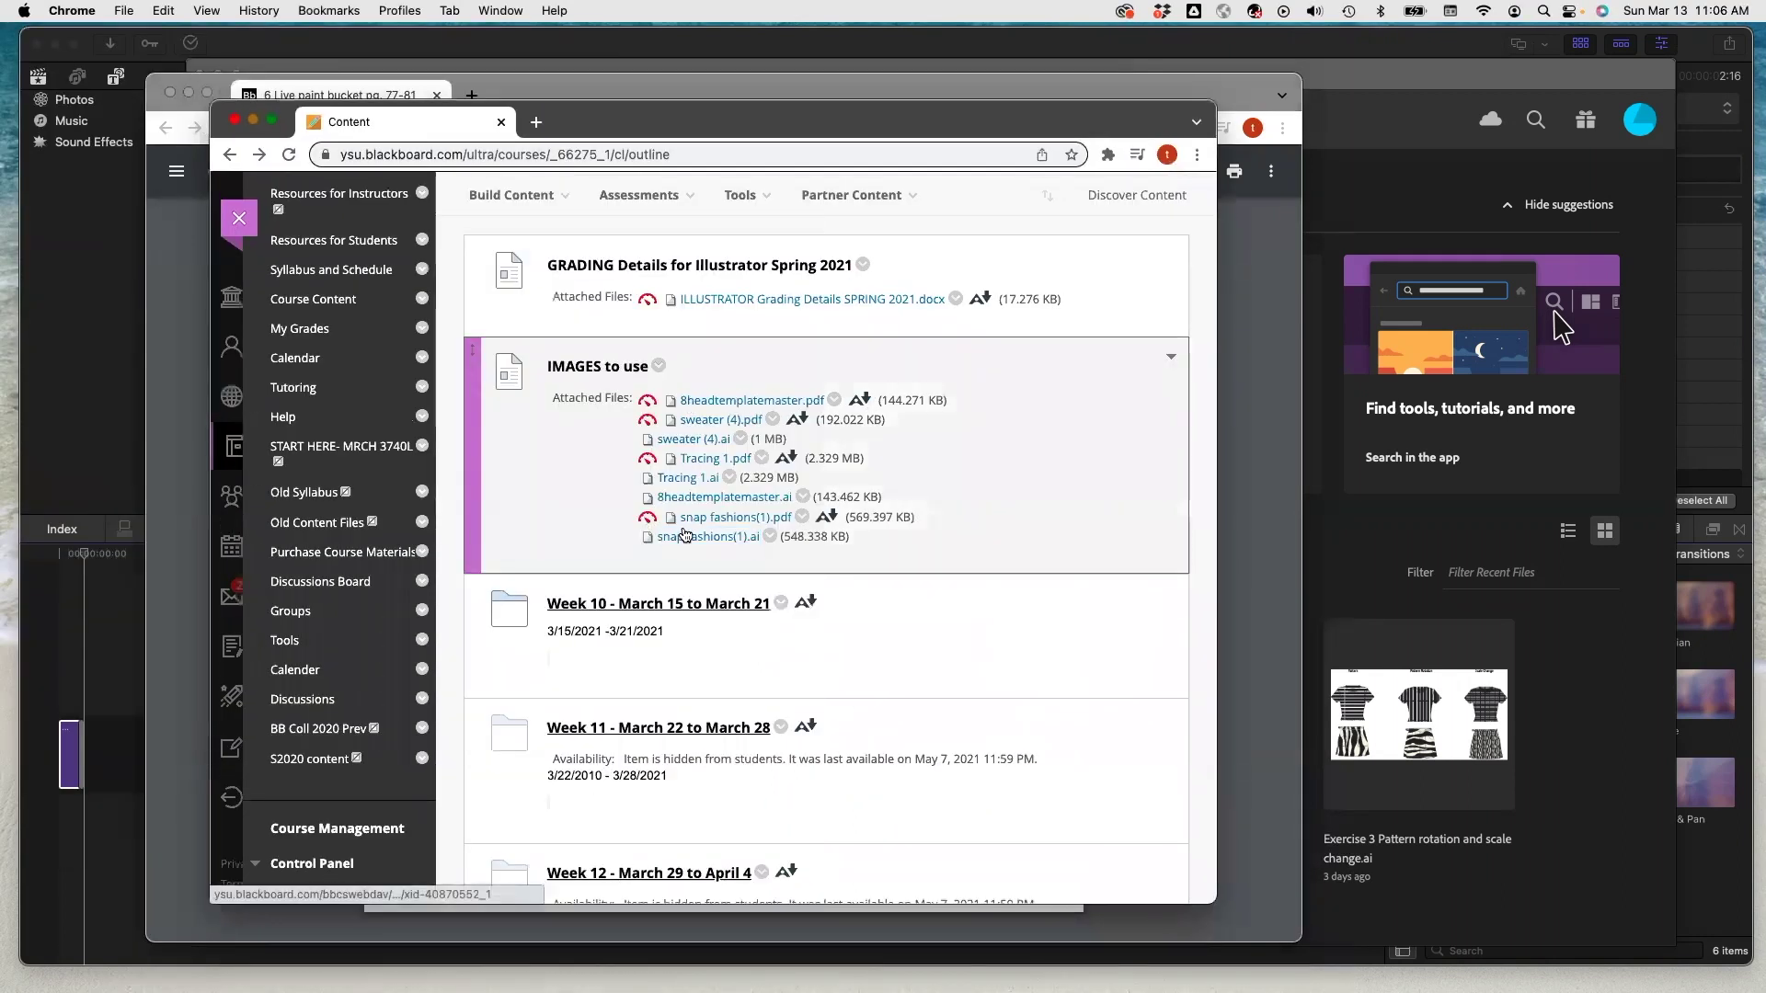
{"action": "left_click", "coordinate": [713, 535]}
{"action": "left_click", "coordinate": [711, 534]}
{"action": "left_click", "coordinate": [707, 532]}
{"action": "left_click", "coordinate": [715, 518]}
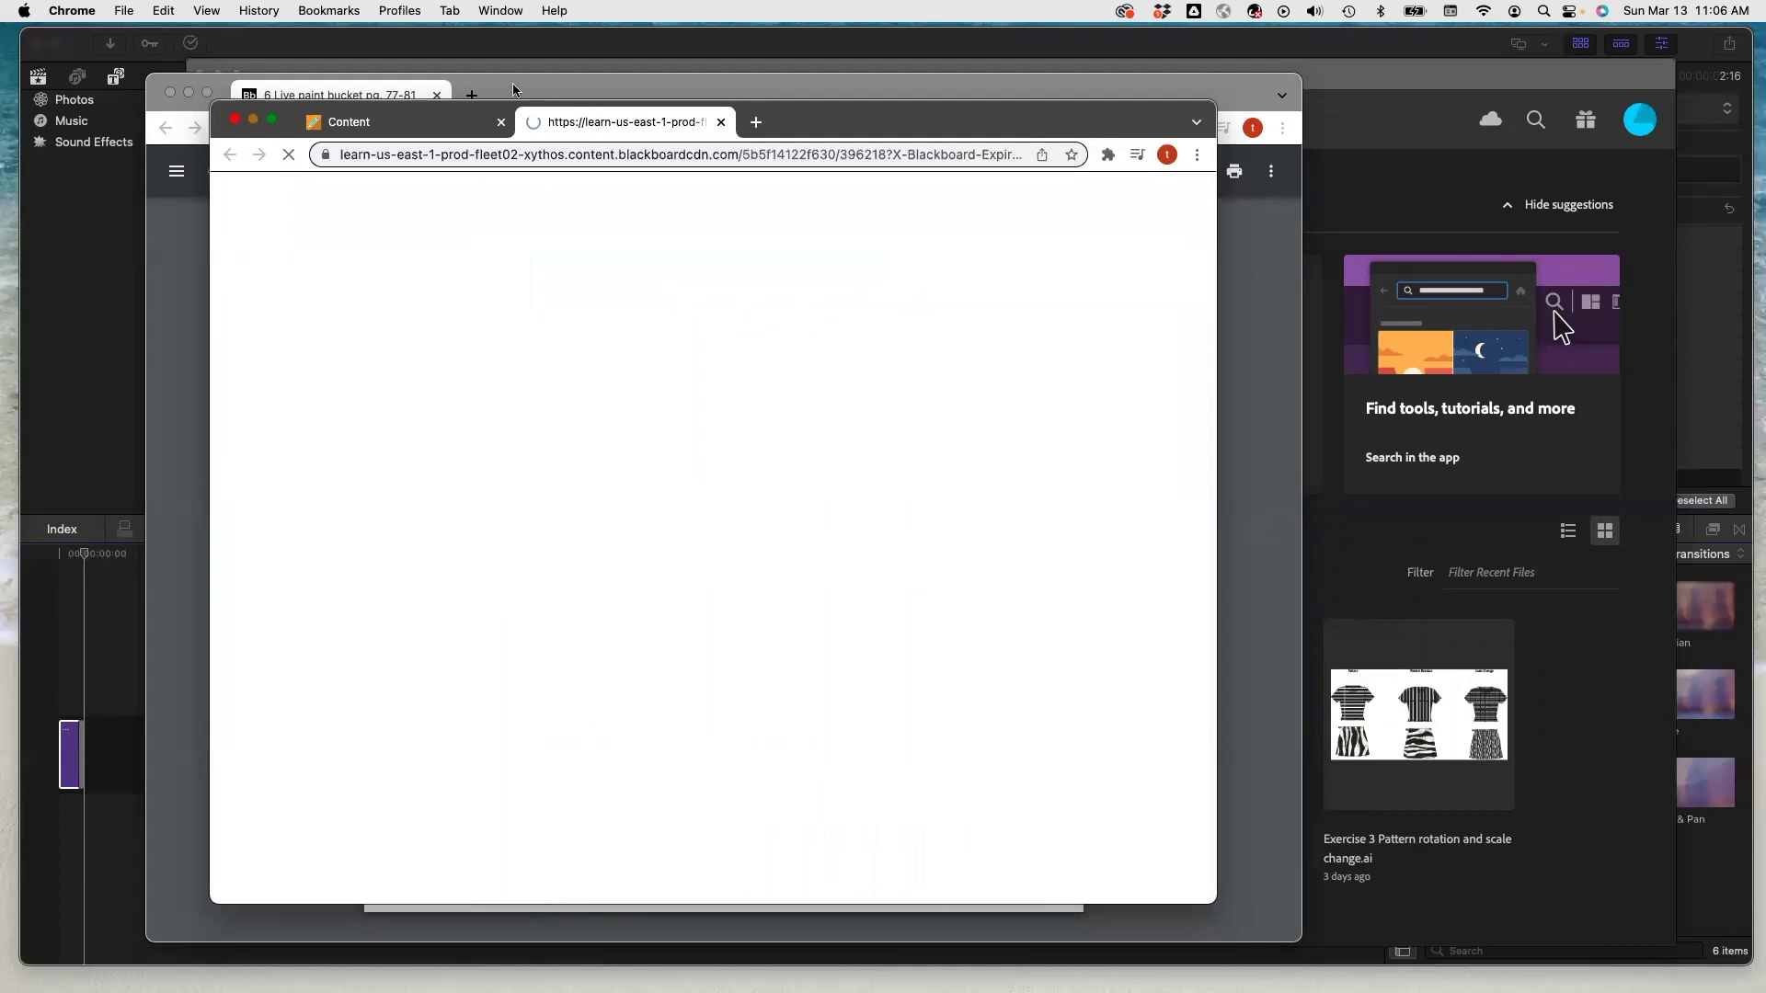
{"action": "left_click", "coordinate": [721, 123]}
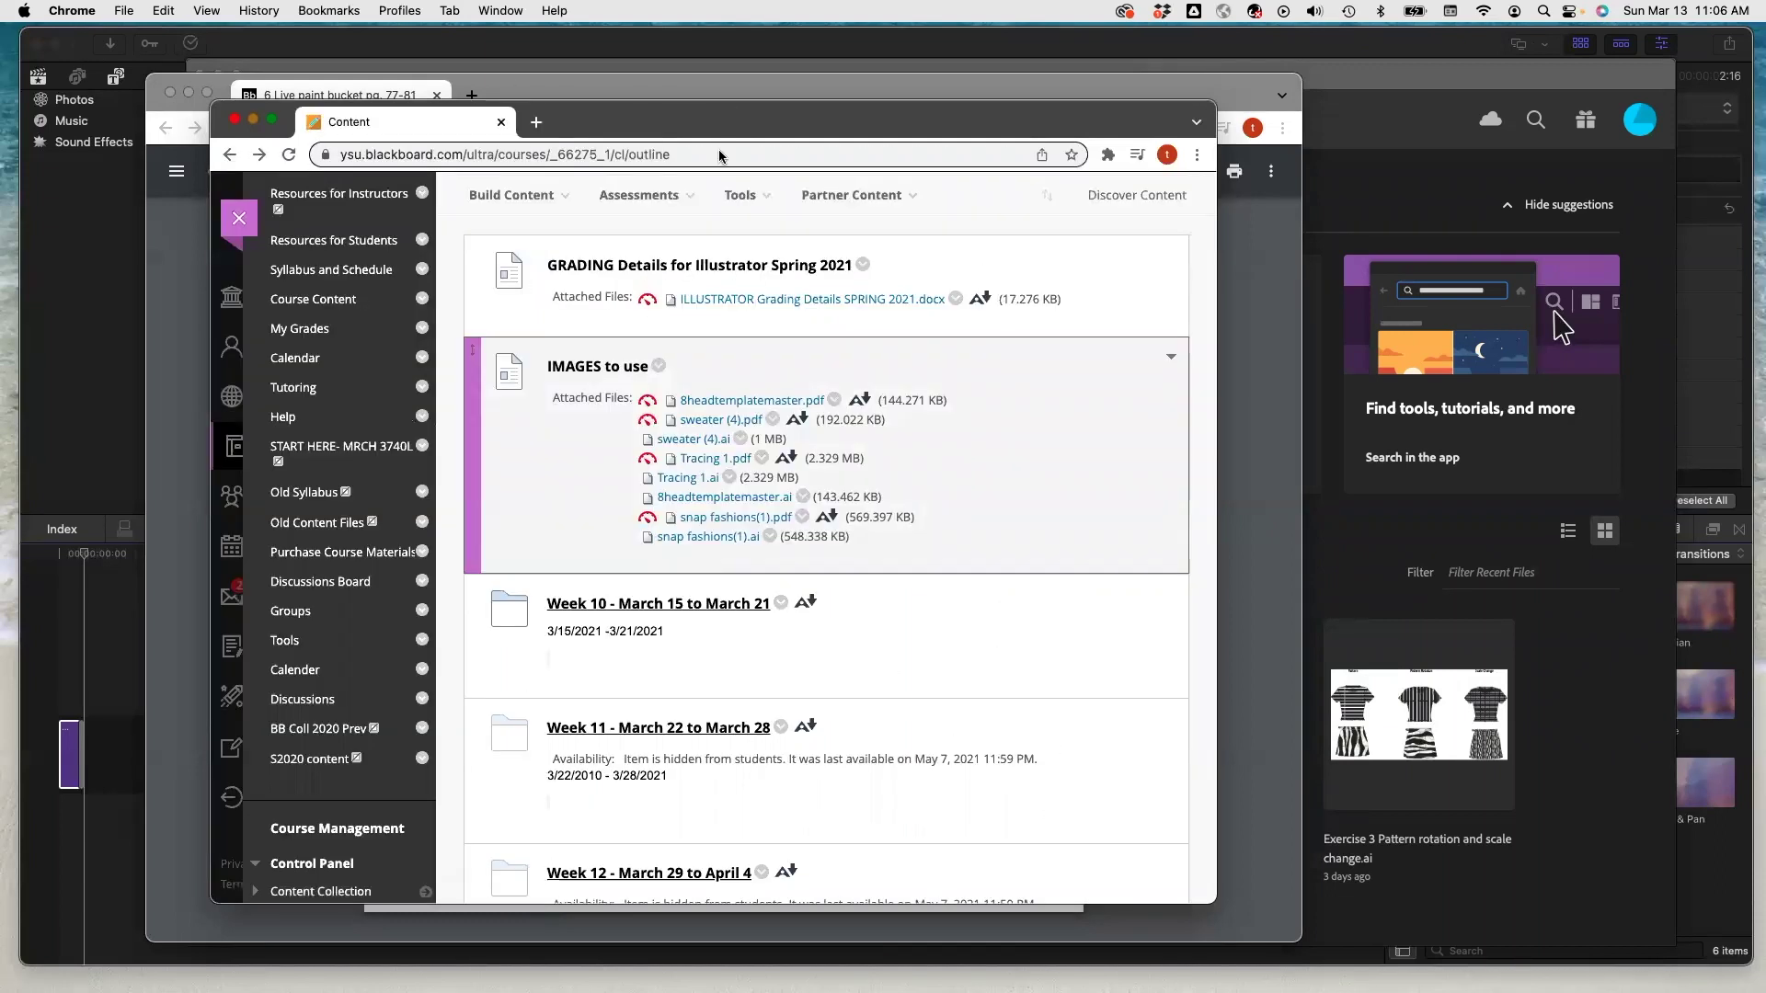
{"action": "left_click", "coordinate": [701, 541]}
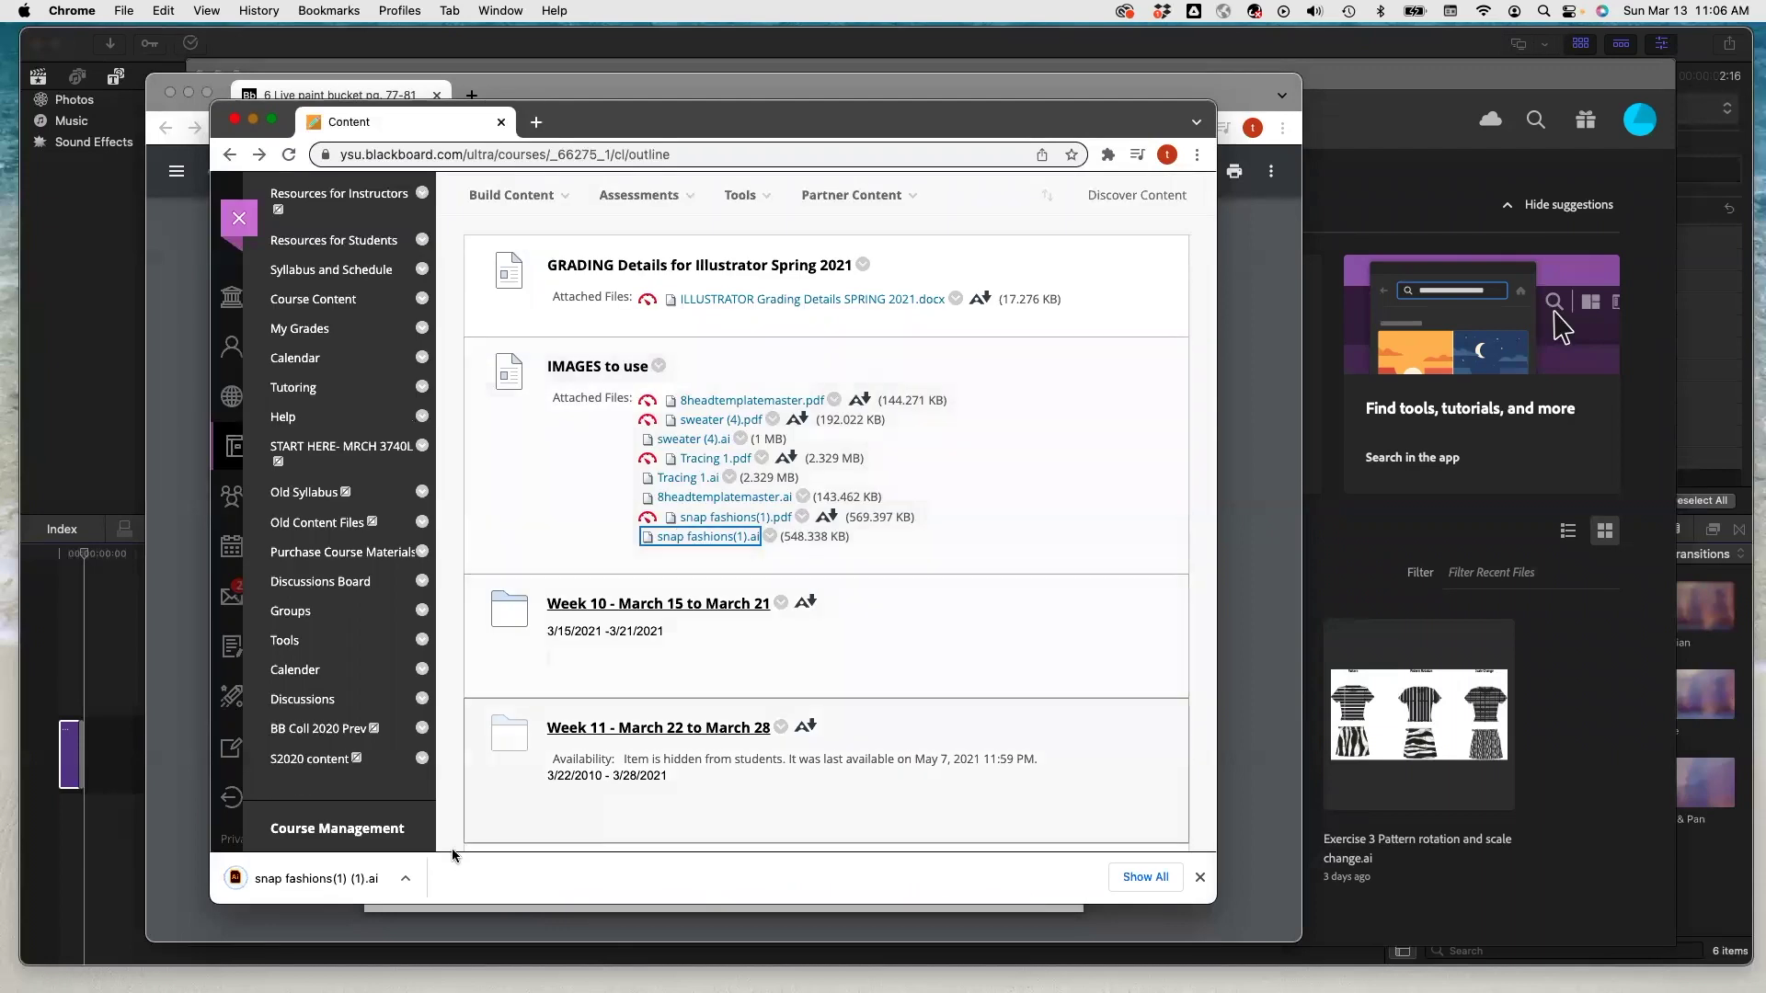
{"action": "left_click", "coordinate": [290, 878]}
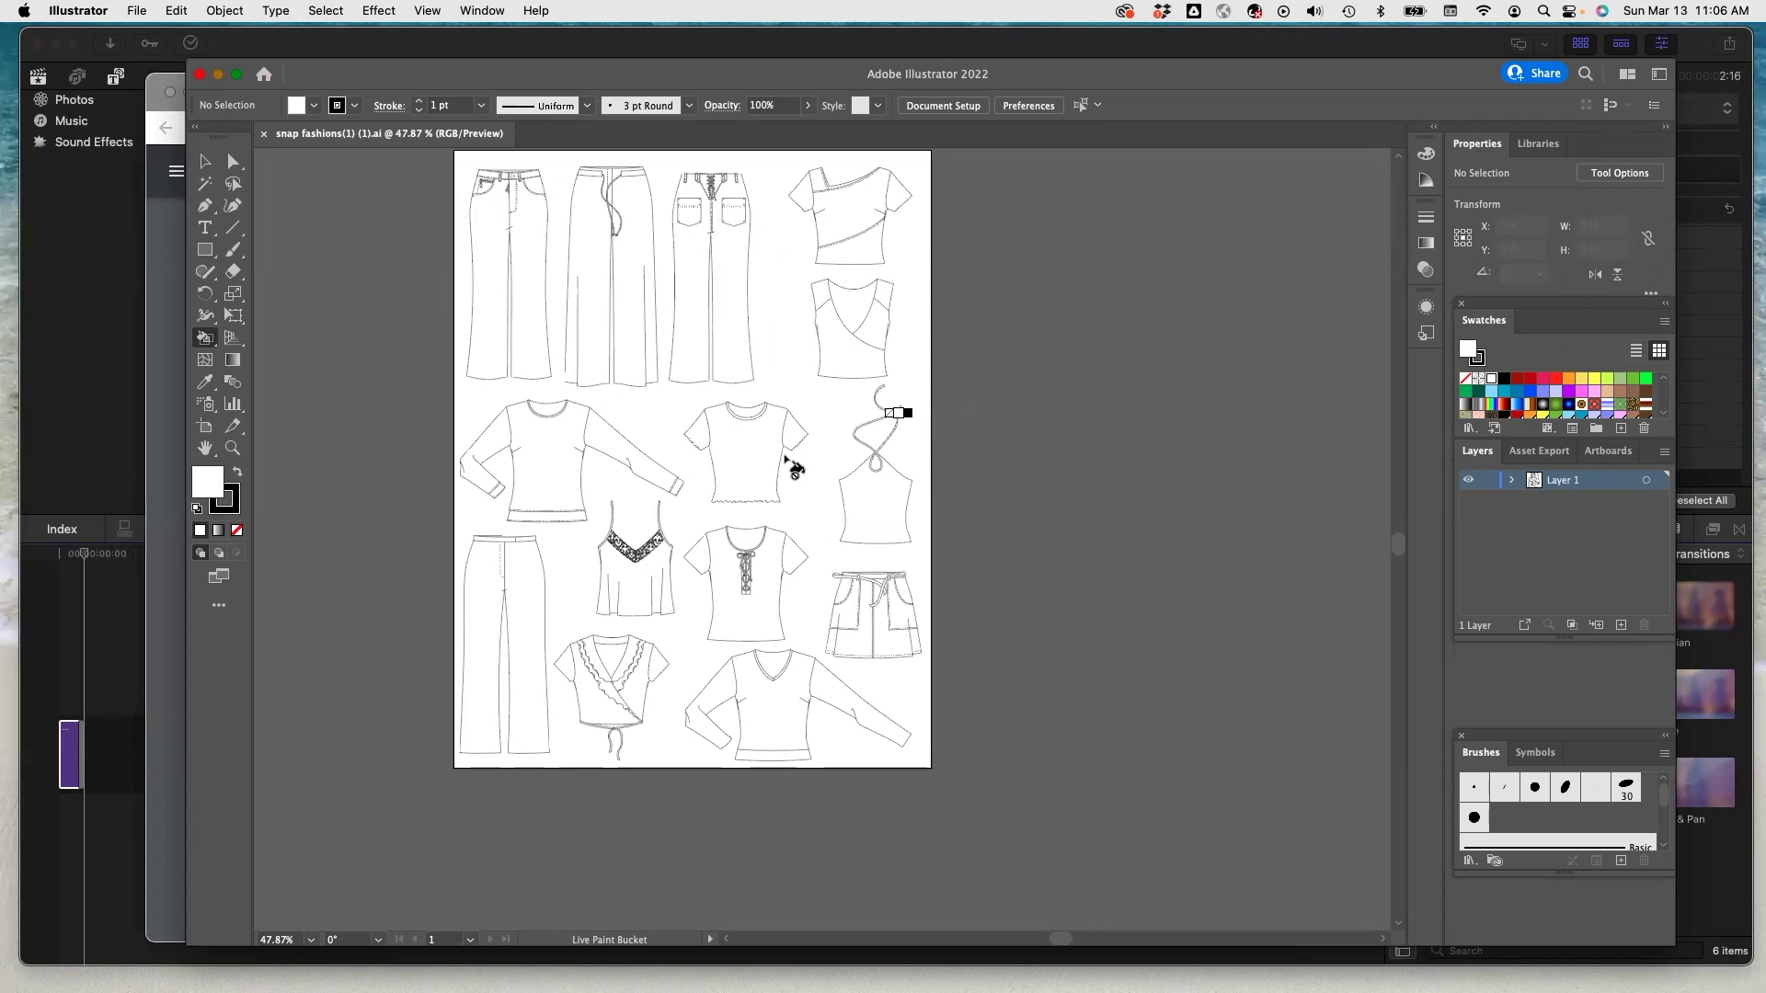
Create a landscape Letter document of 792 x 612 pt in CMYK Color, and return to the snap fashions file.
{"action": "left_click", "coordinate": [137, 11]}
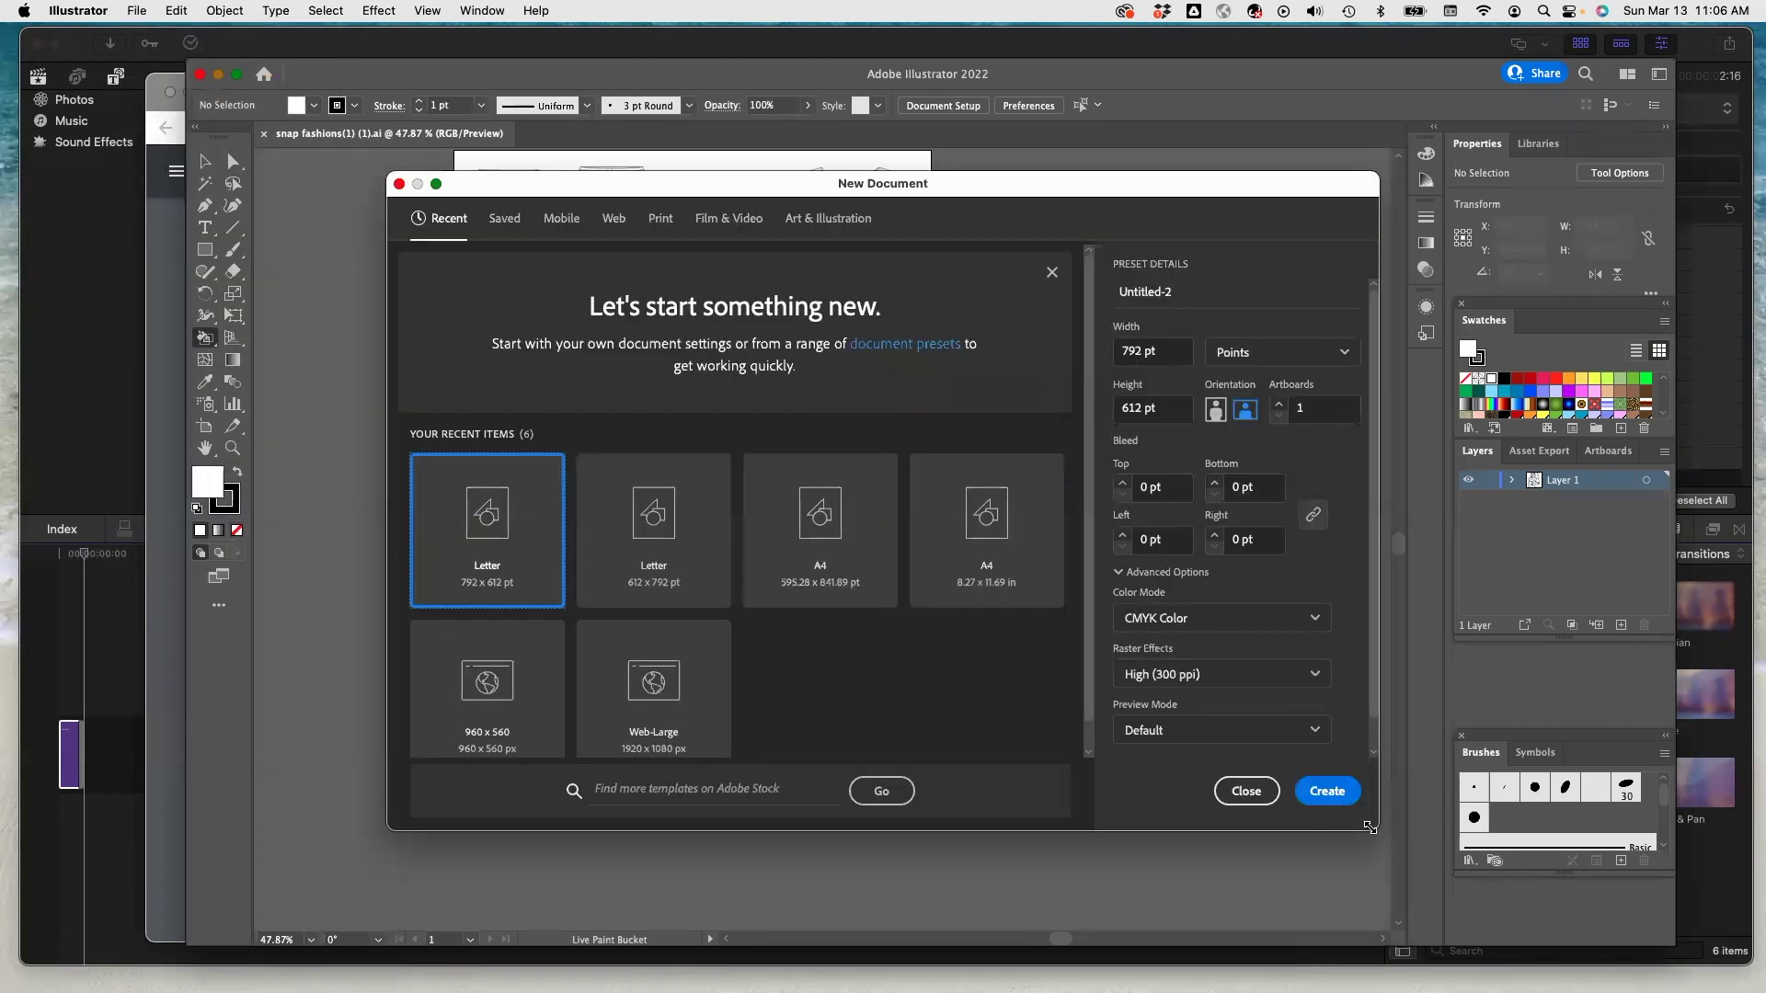
{"action": "left_click", "coordinate": [1331, 793]}
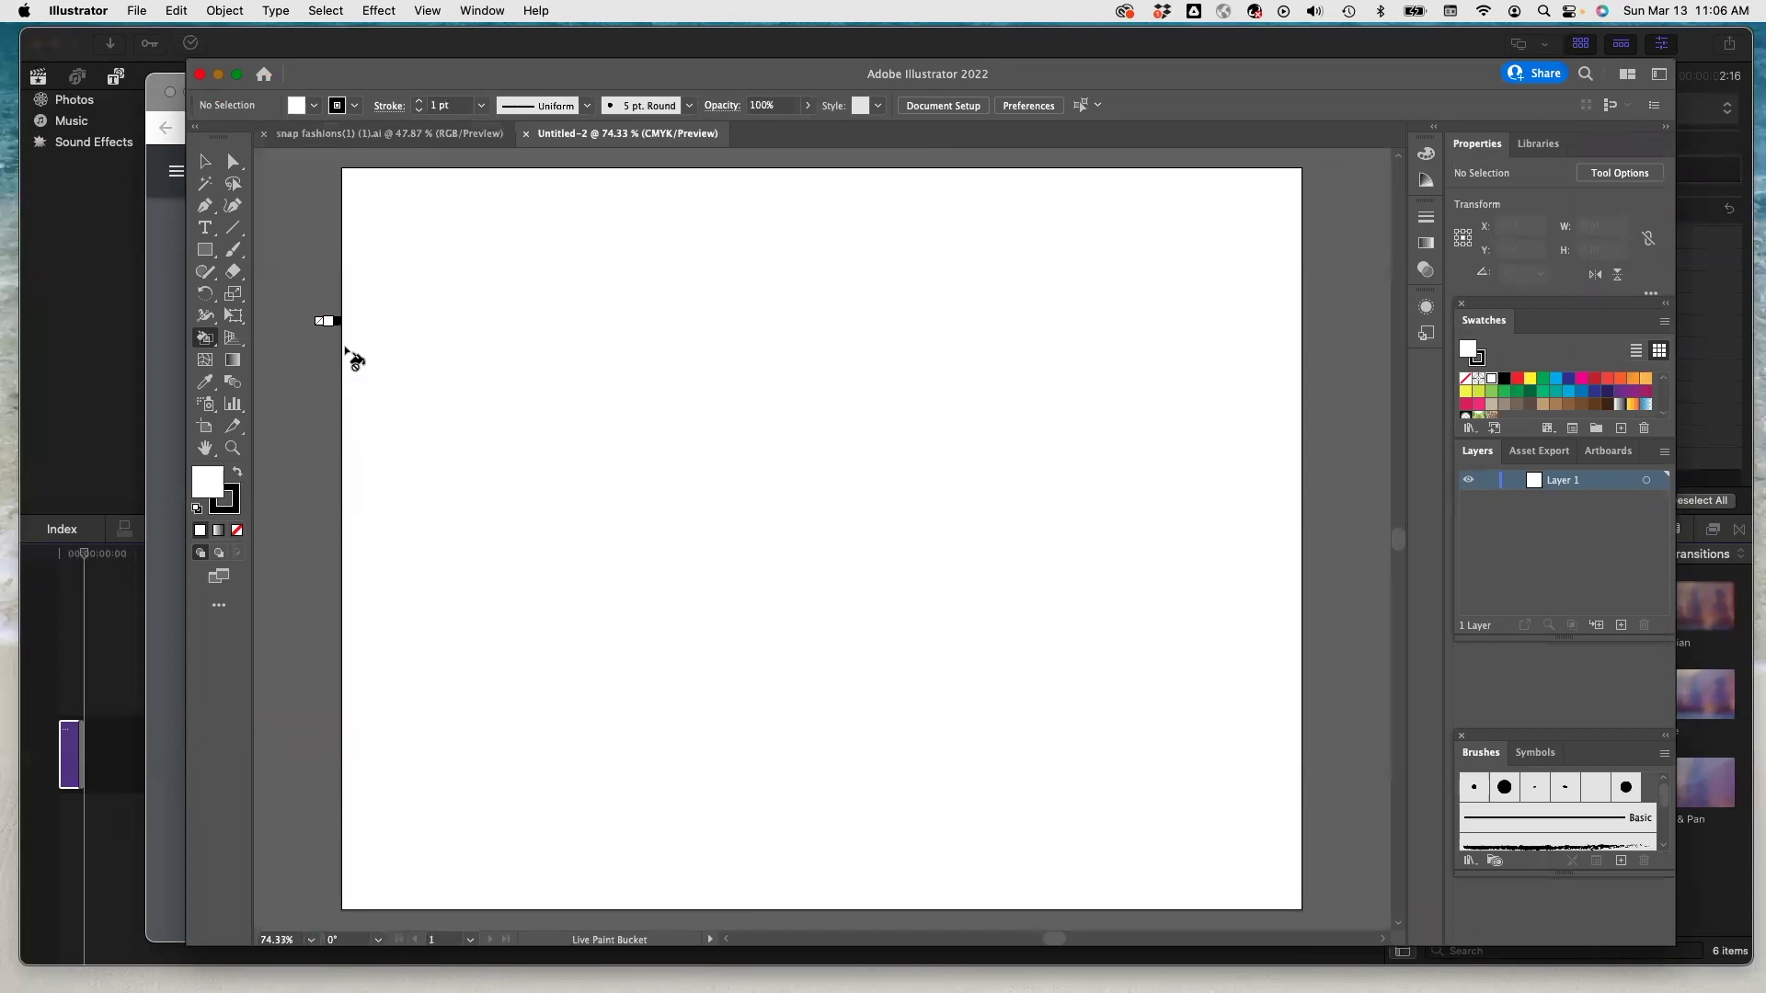
{"action": "left_click", "coordinate": [366, 148]}
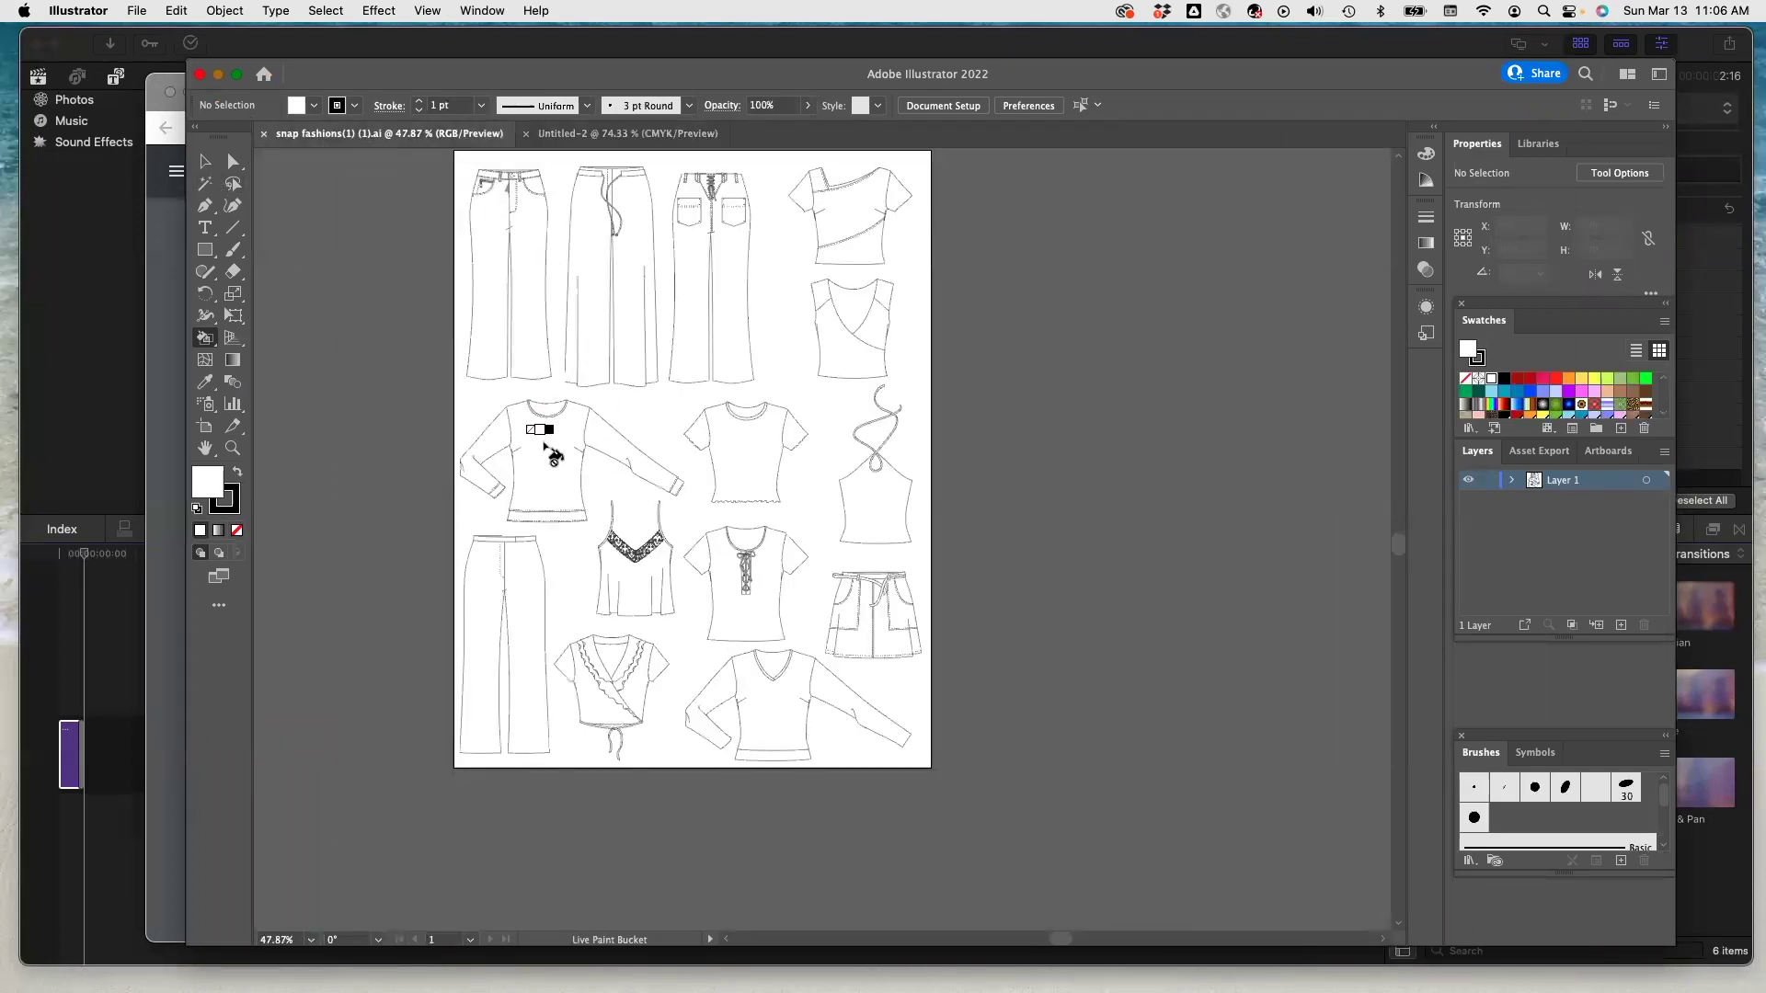
Copy the plain long-sleeve top and the ruffle-hem short-sleeve tee into the new document, in its upper area.
{"action": "left_click", "coordinate": [204, 163]}
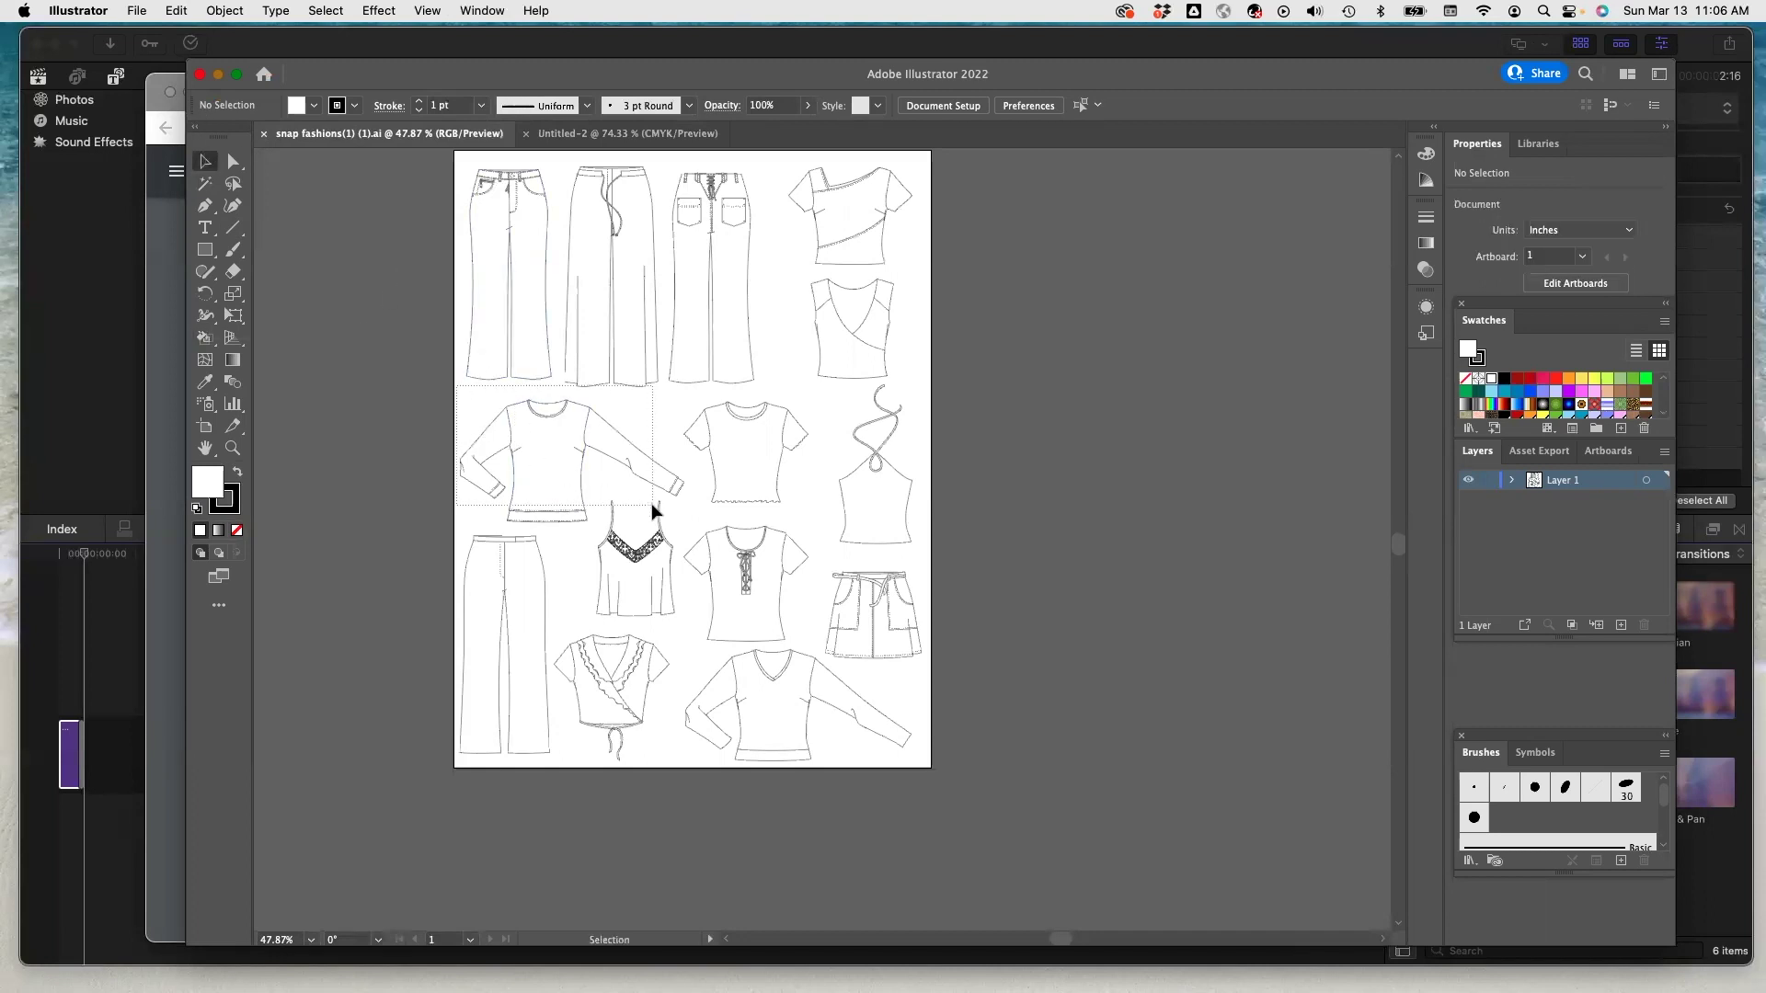
{"action": "left_click", "coordinate": [567, 504]}
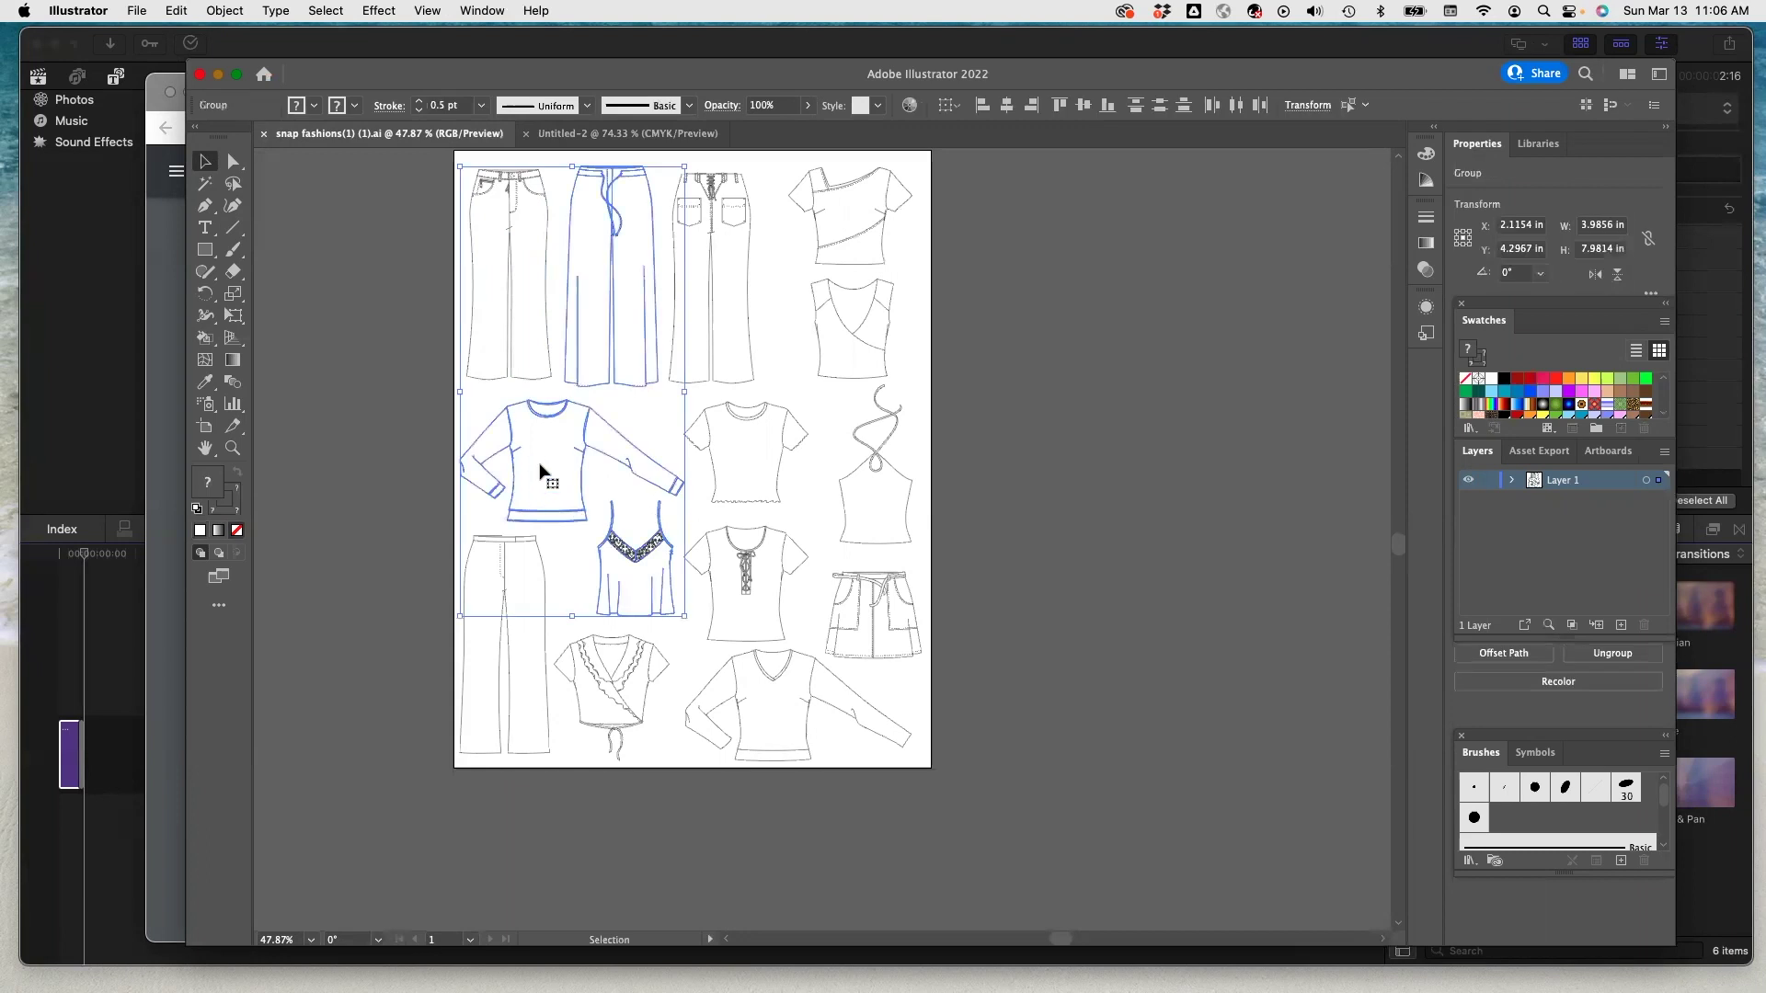
{"action": "left_click", "coordinate": [738, 405]}
{"action": "left_click_drag", "start_coordinate": [682, 398], "coordinate": [792, 497]}
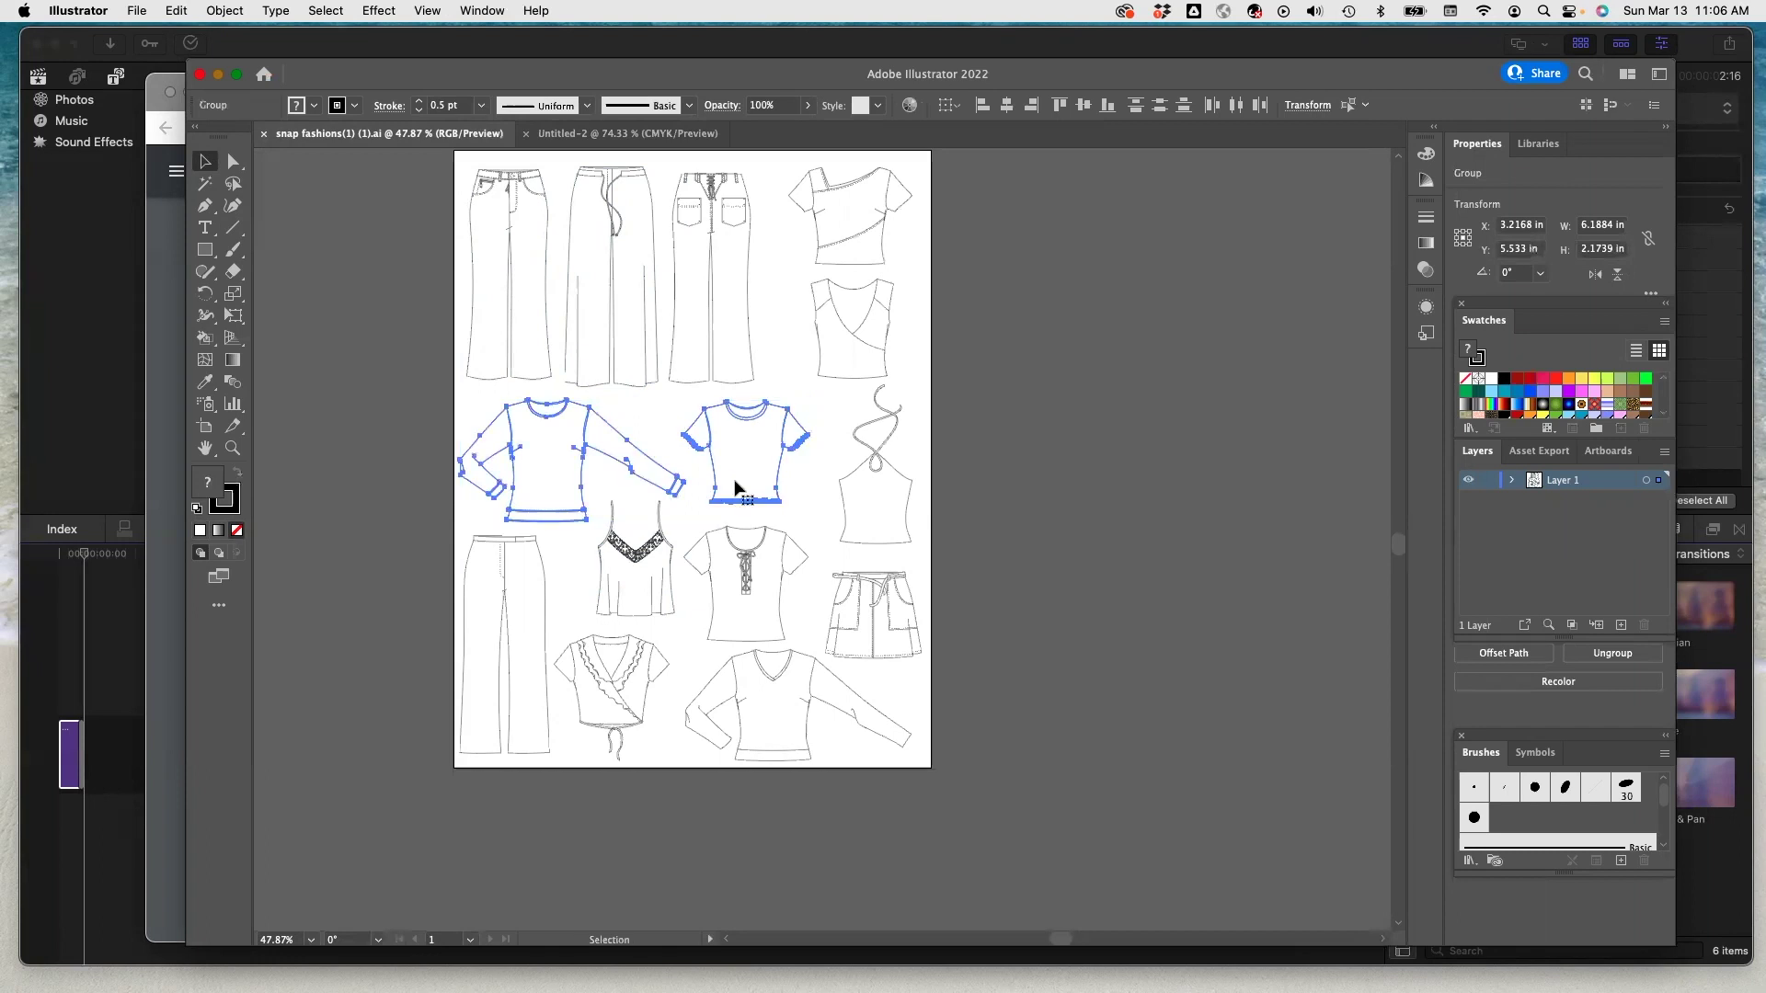
{"action": "left_click", "coordinate": [625, 134]}
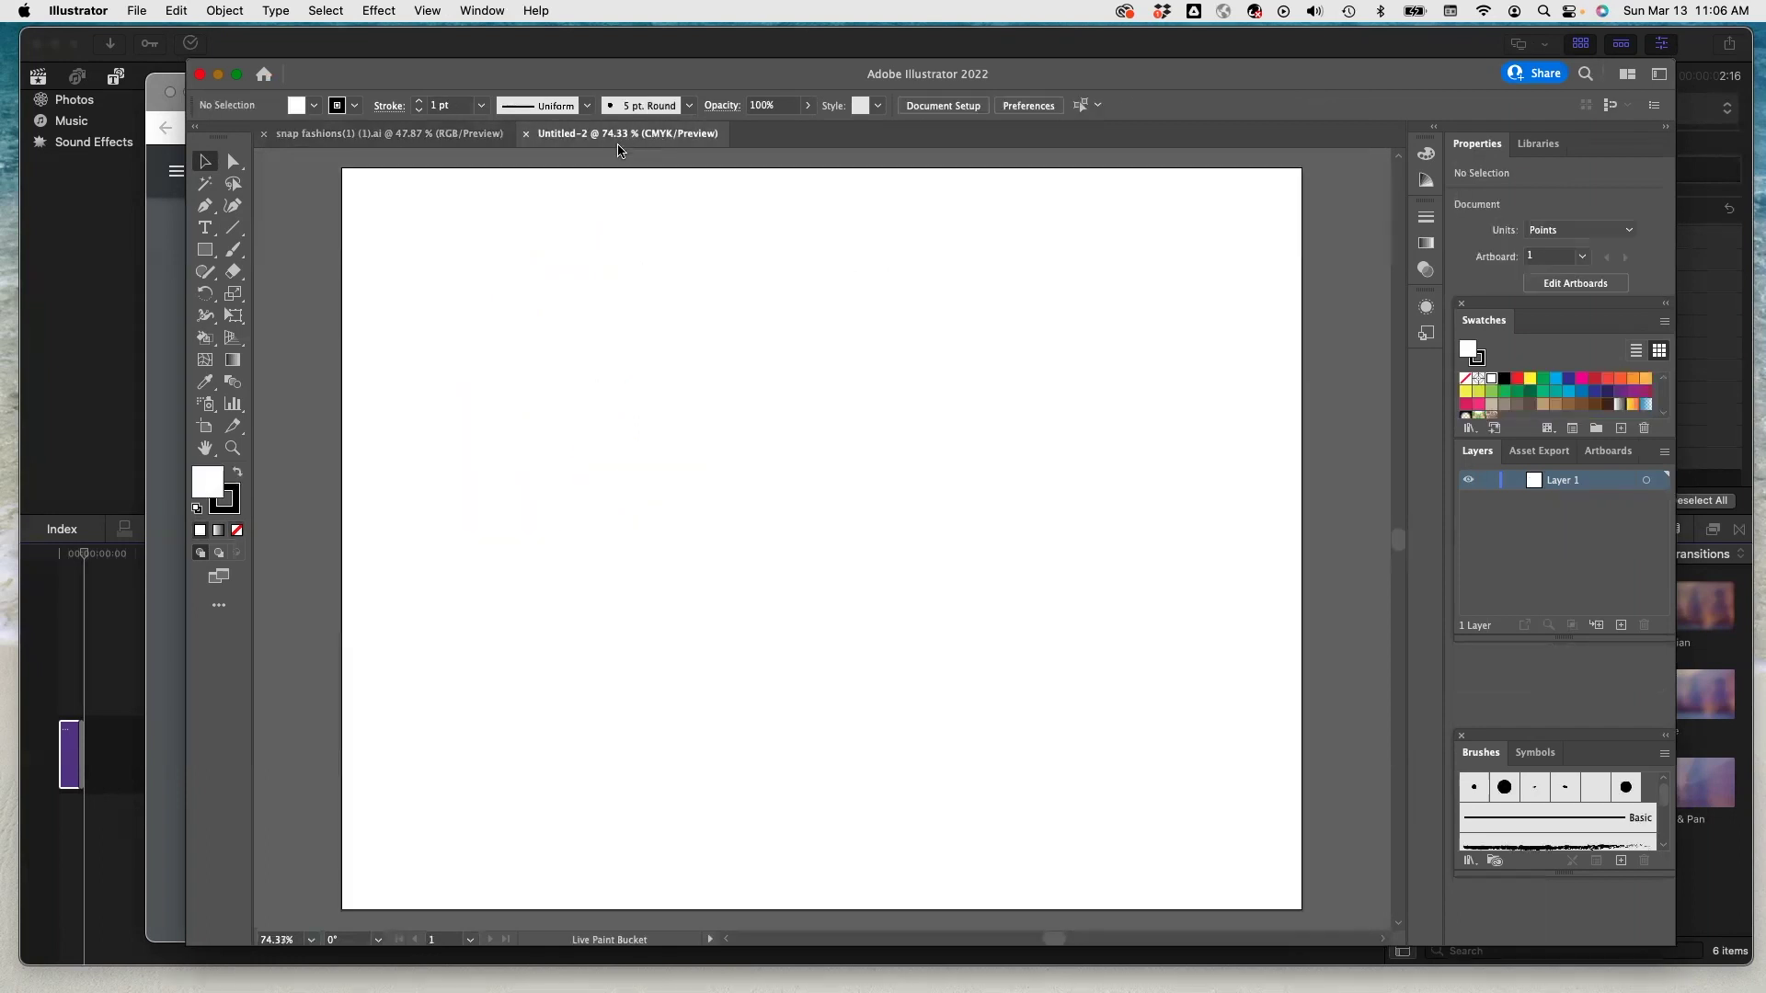
{"action": "key", "text": "super+v"}
{"action": "left_click_drag", "start_coordinate": [696, 459], "coordinate": [591, 248]}
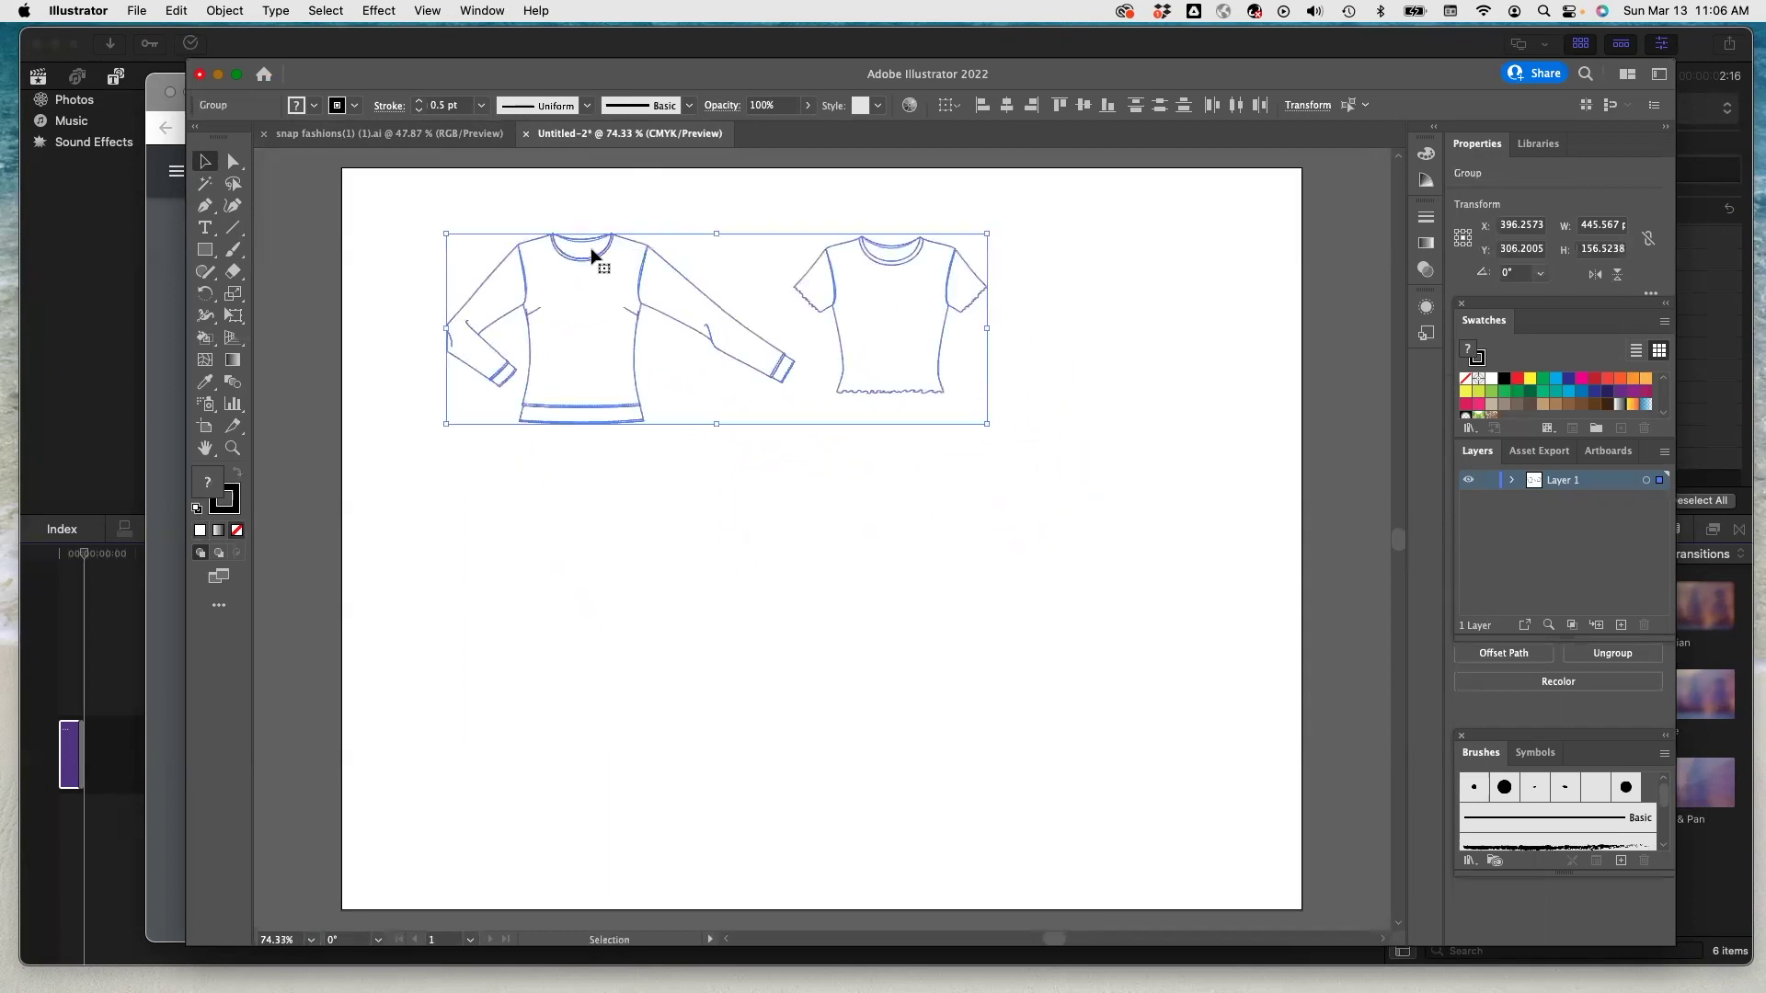
Separate the two tops, placing the long-sleeve one near the artboard's left edge and the tee in the upper middle.
{"action": "left_click", "coordinate": [626, 492]}
{"action": "left_click_drag", "start_coordinate": [860, 345], "coordinate": [890, 372]}
{"action": "left_click_drag", "start_coordinate": [570, 365], "coordinate": [492, 356]}
{"action": "left_click_drag", "start_coordinate": [925, 360], "coordinate": [841, 355]}
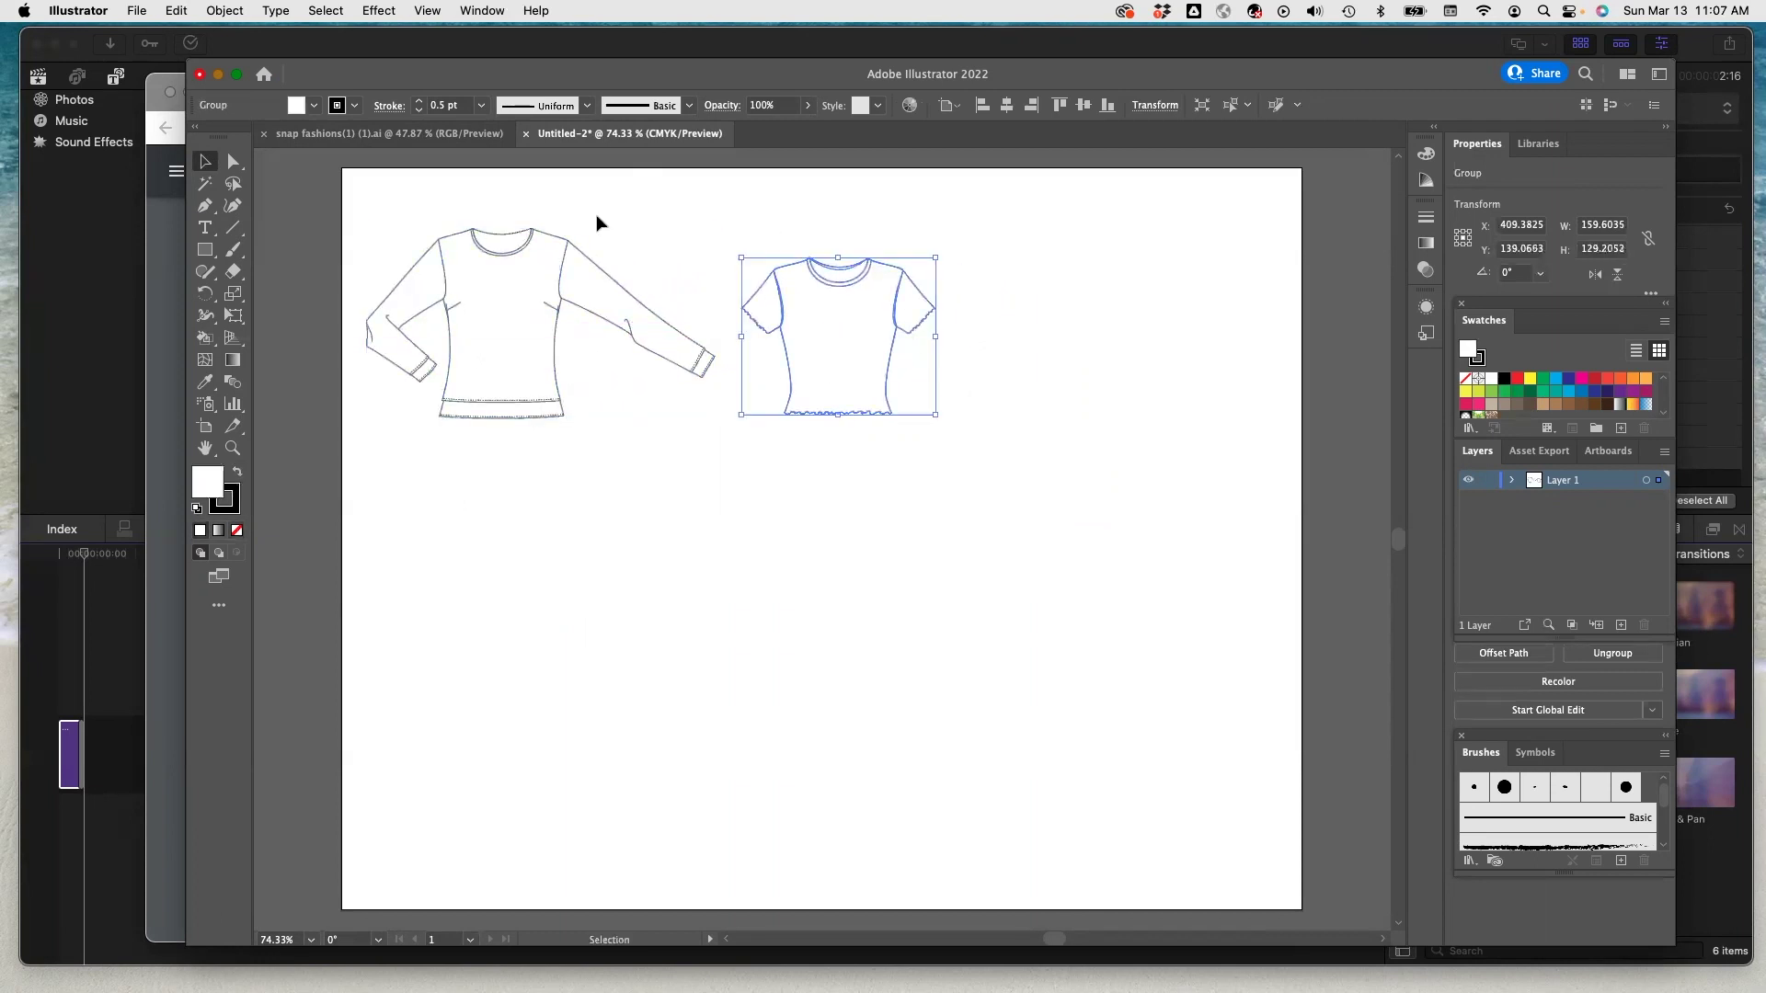
Copy the lace-trimmed camisole from the snap fashions file into the new document, placing it beside the short-sleeve tee.
{"action": "left_click", "coordinate": [389, 134]}
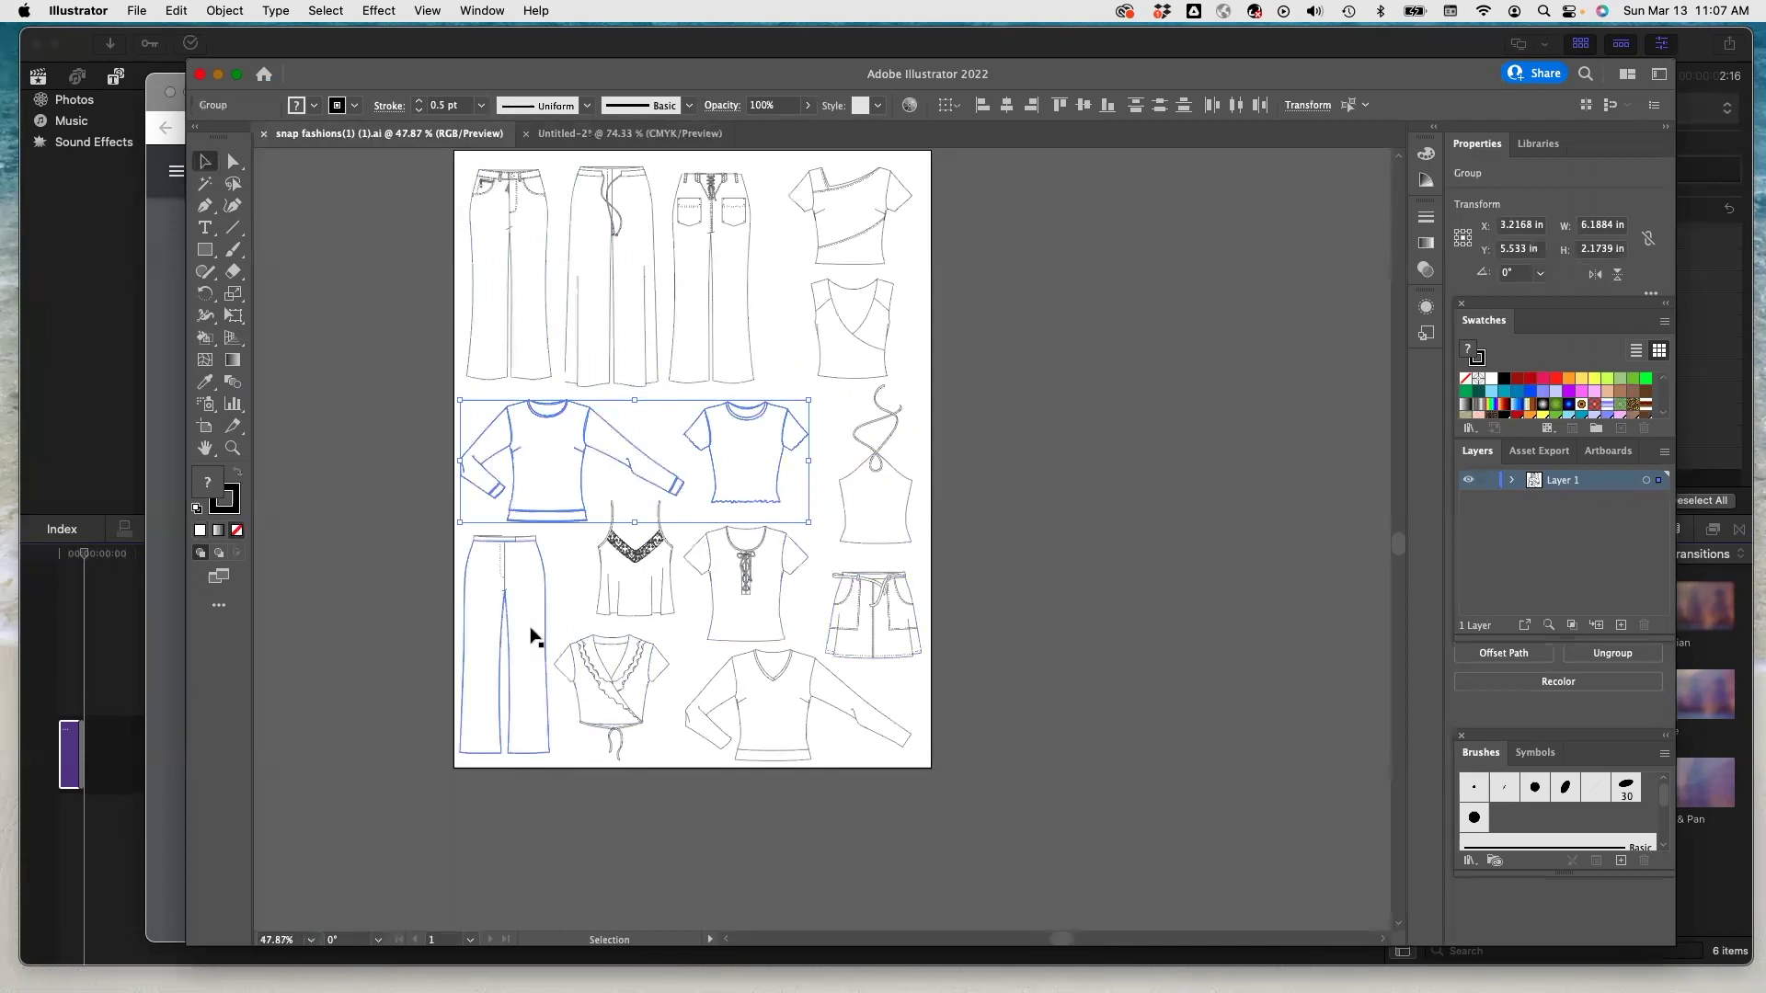
{"action": "left_click", "coordinate": [646, 603]}
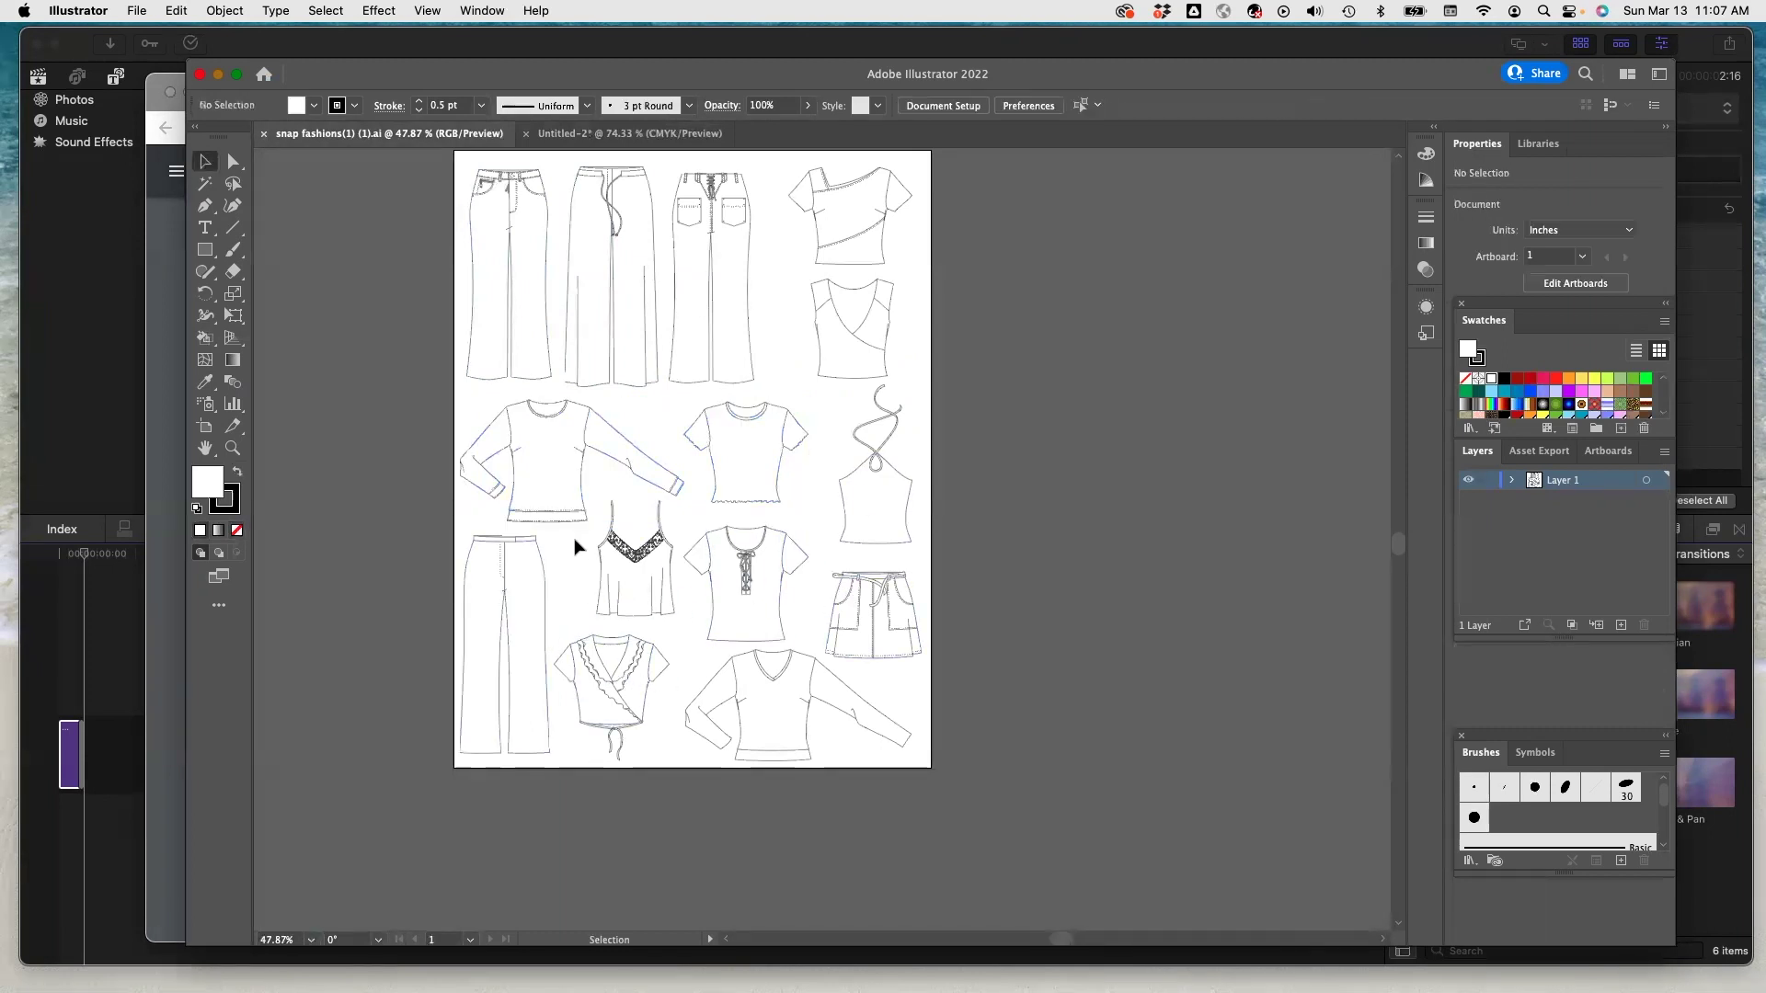
{"action": "left_click", "coordinate": [644, 598]}
{"action": "mouse_move", "coordinate": [644, 596]}
{"action": "left_mouse_down"}
{"action": "mouse_move", "coordinate": [650, 580]}
{"action": "mouse_move", "coordinate": [592, 552]}
{"action": "mouse_move", "coordinate": [643, 564]}
{"action": "mouse_move", "coordinate": [644, 596]}
{"action": "left_mouse_up"}
{"action": "left_click", "coordinate": [554, 135]}
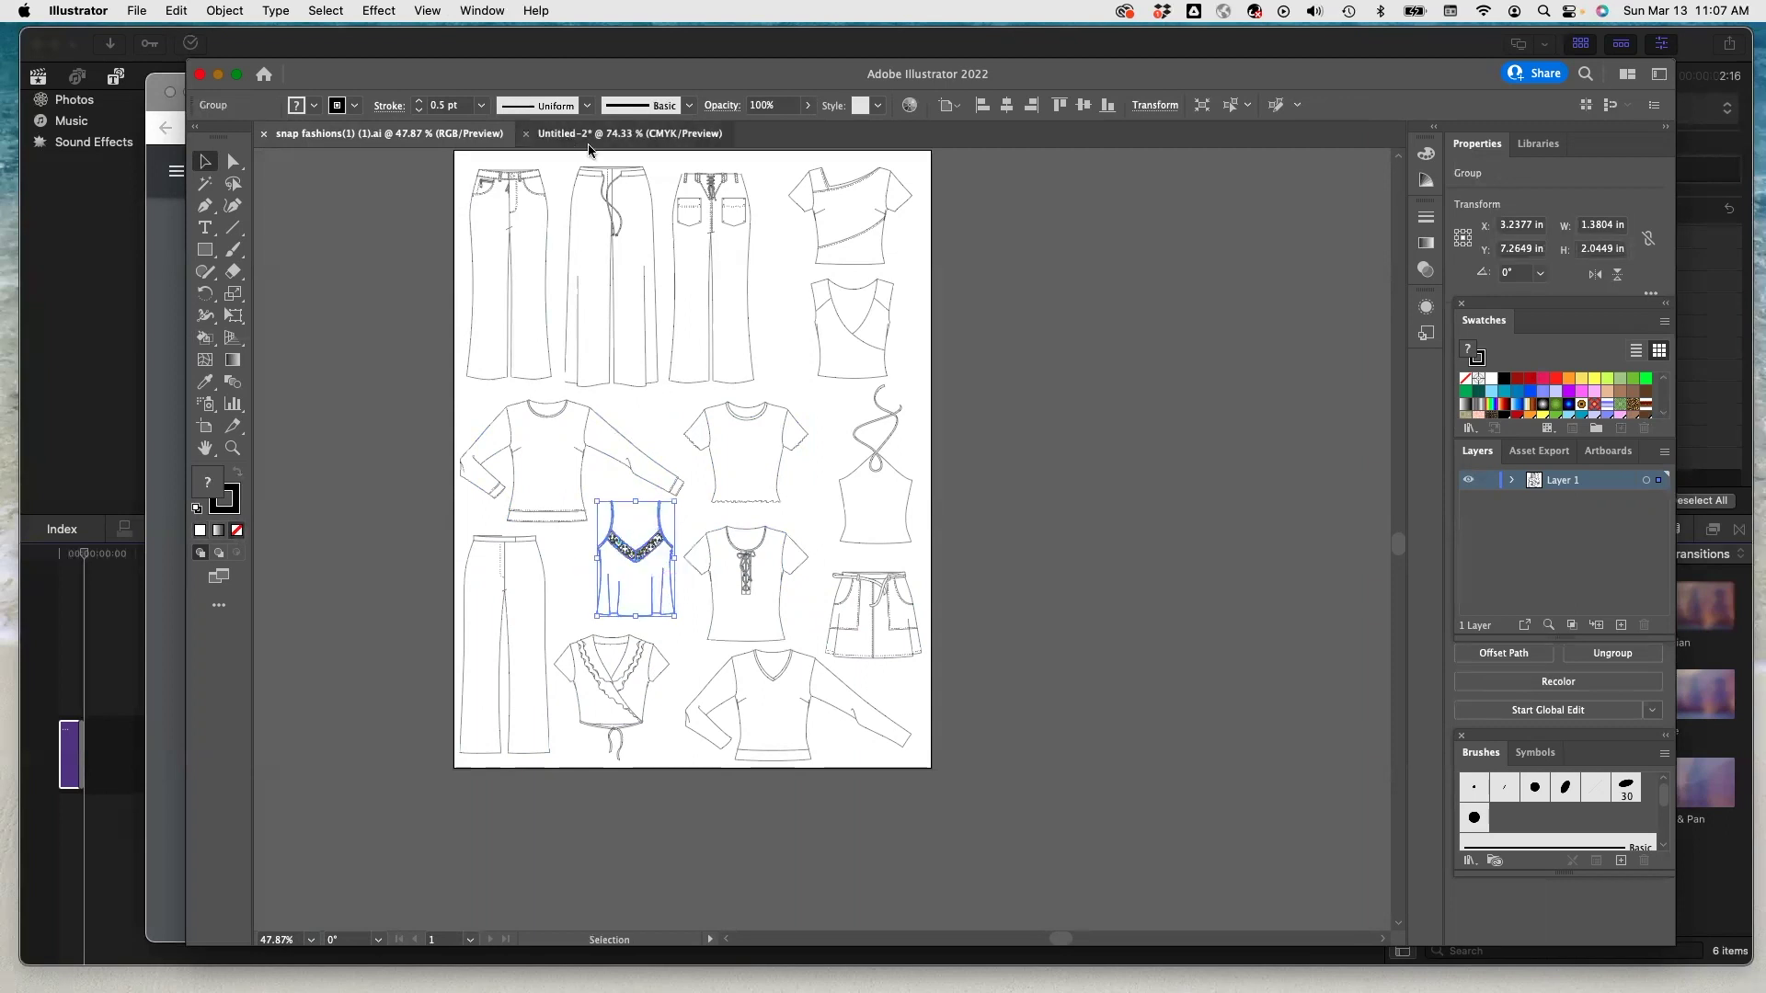
{"action": "key", "text": "cmd+v"}
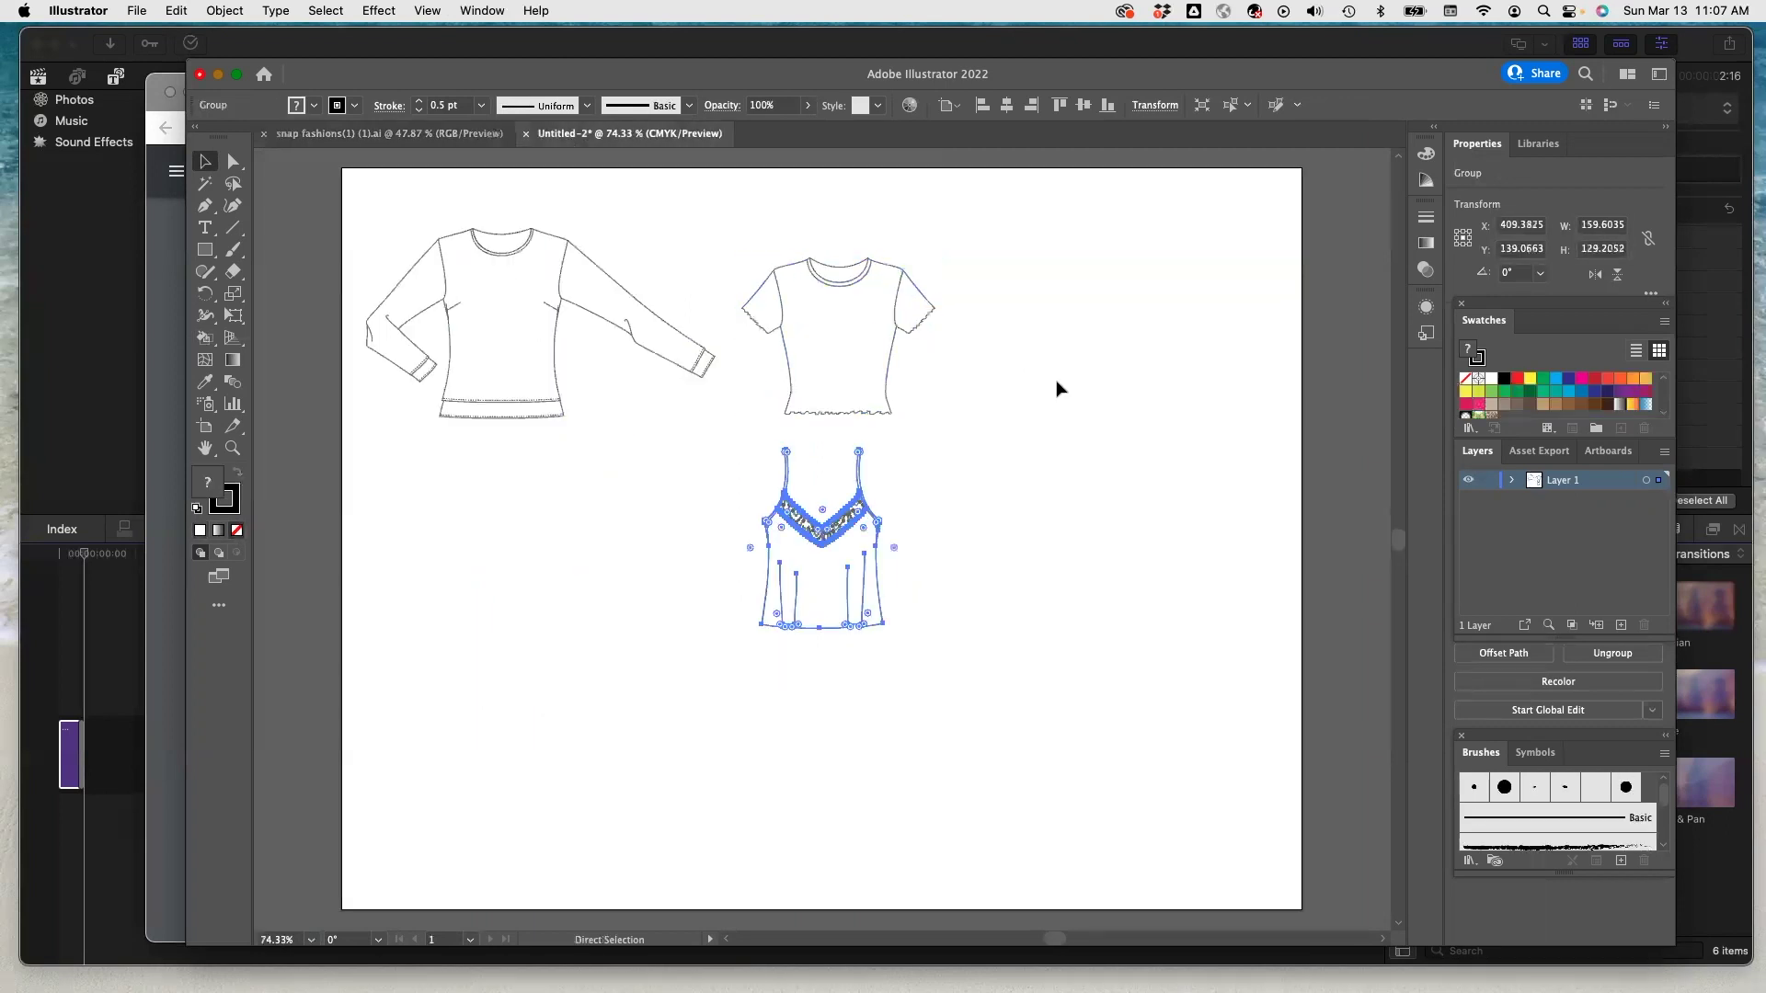
{"action": "left_click_drag", "start_coordinate": [802, 522], "coordinate": [1083, 318]}
Copy the top-row bottoms into the new document, placing the jeans under the long-sleeve top and the drawstring pants under the tee.
{"action": "left_click", "coordinate": [440, 134]}
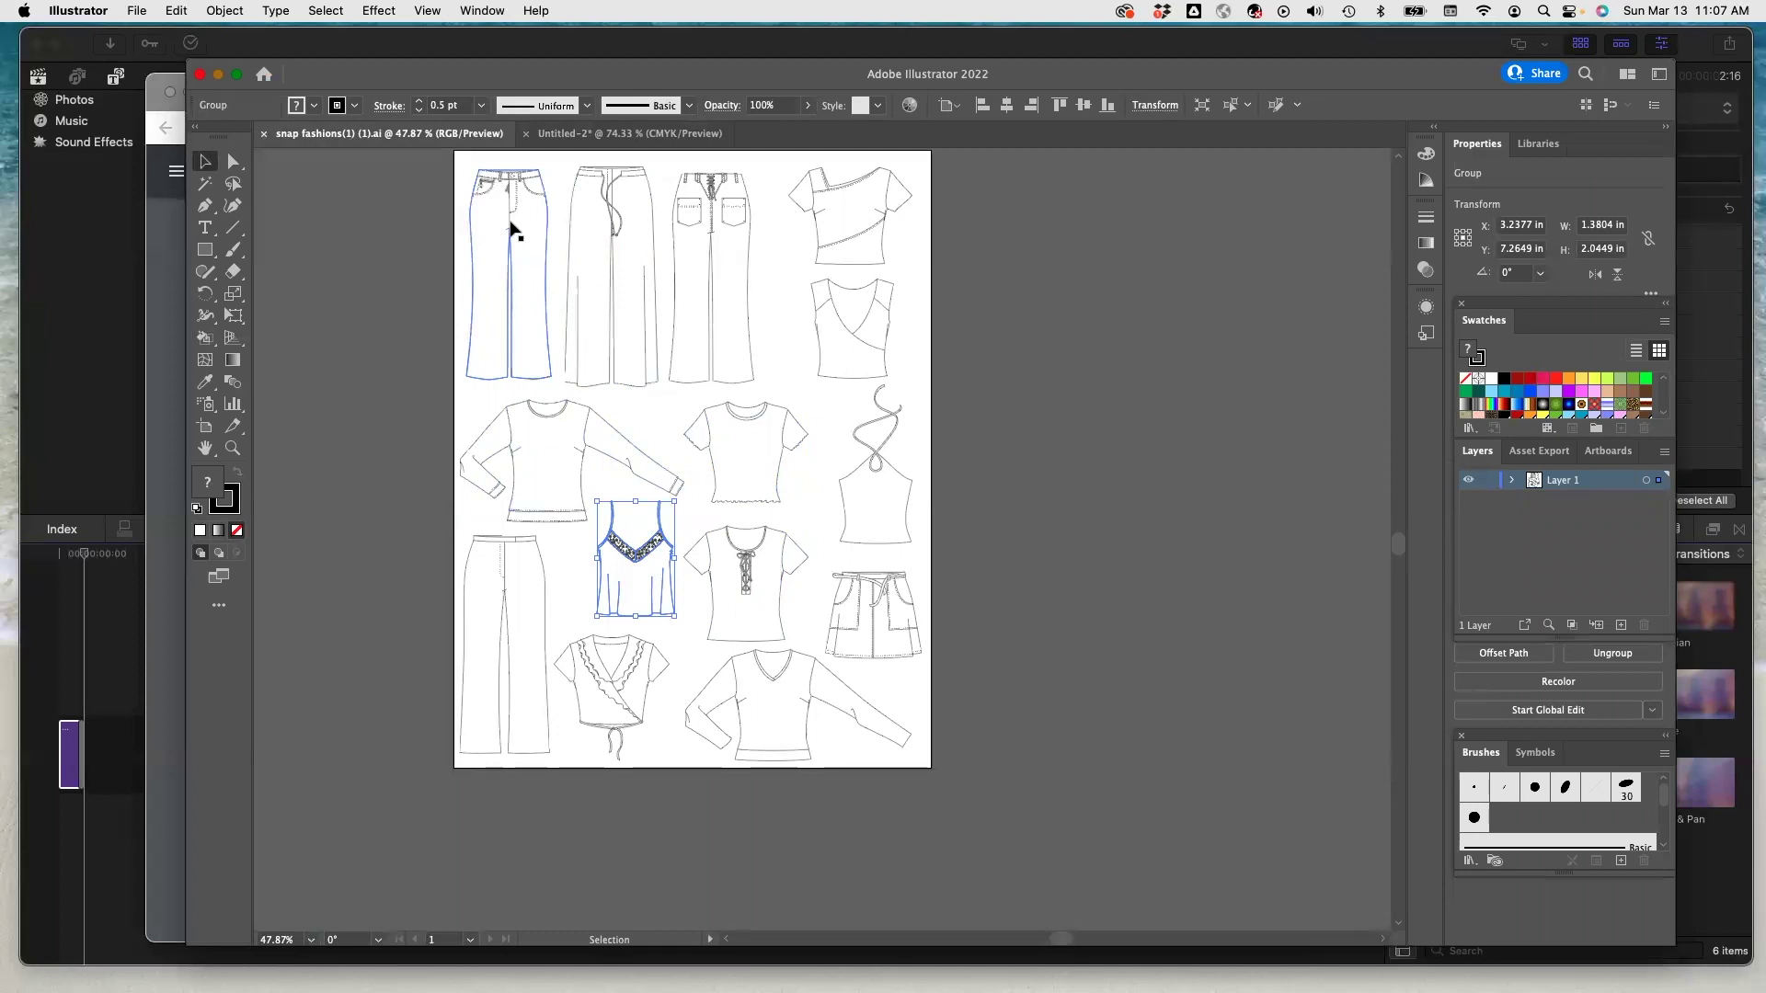
{"action": "left_click_drag", "start_coordinate": [463, 155], "coordinate": [750, 378]}
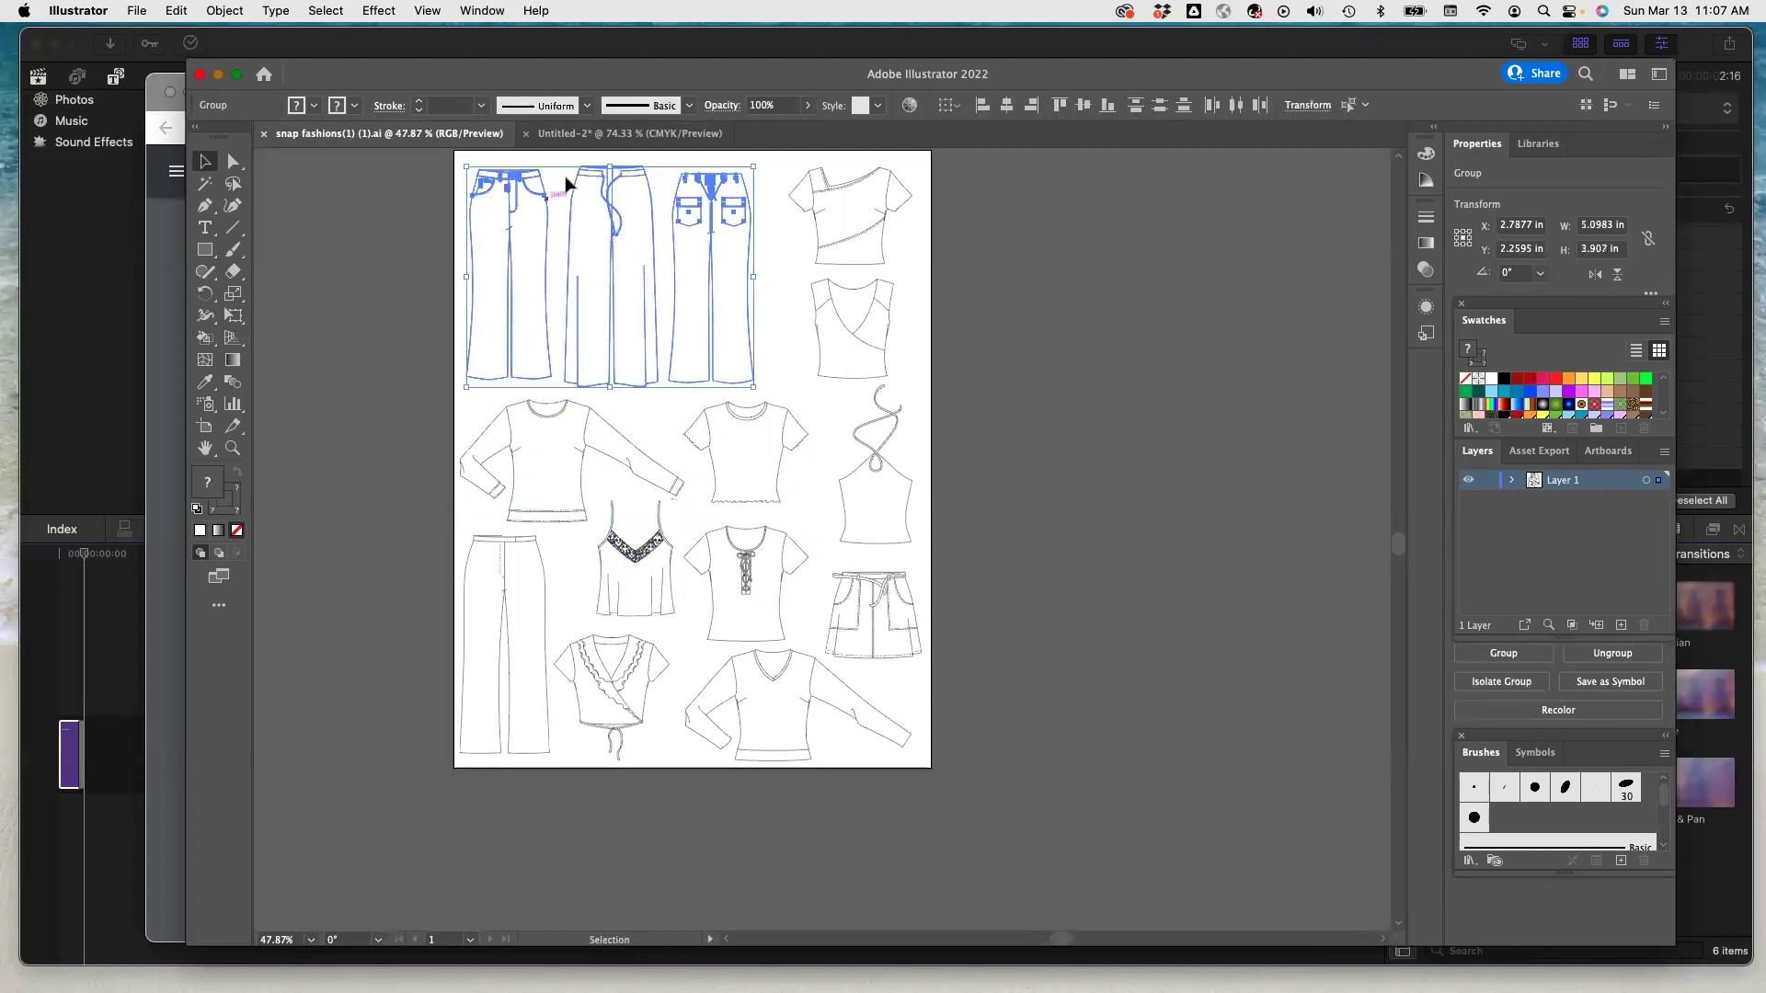
{"action": "left_click", "coordinate": [585, 140]}
{"action": "mouse_move", "coordinate": [655, 543]}
{"action": "left_mouse_down"}
{"action": "mouse_move", "coordinate": [686, 441]}
{"action": "mouse_move", "coordinate": [735, 561]}
{"action": "mouse_move", "coordinate": [736, 533]}
{"action": "mouse_move", "coordinate": [677, 505]}
{"action": "mouse_move", "coordinate": [527, 526]}
{"action": "mouse_move", "coordinate": [477, 513]}
{"action": "left_mouse_up"}
{"action": "left_click", "coordinate": [589, 579]}
{"action": "left_click_drag", "start_coordinate": [890, 566], "coordinate": [854, 556]}
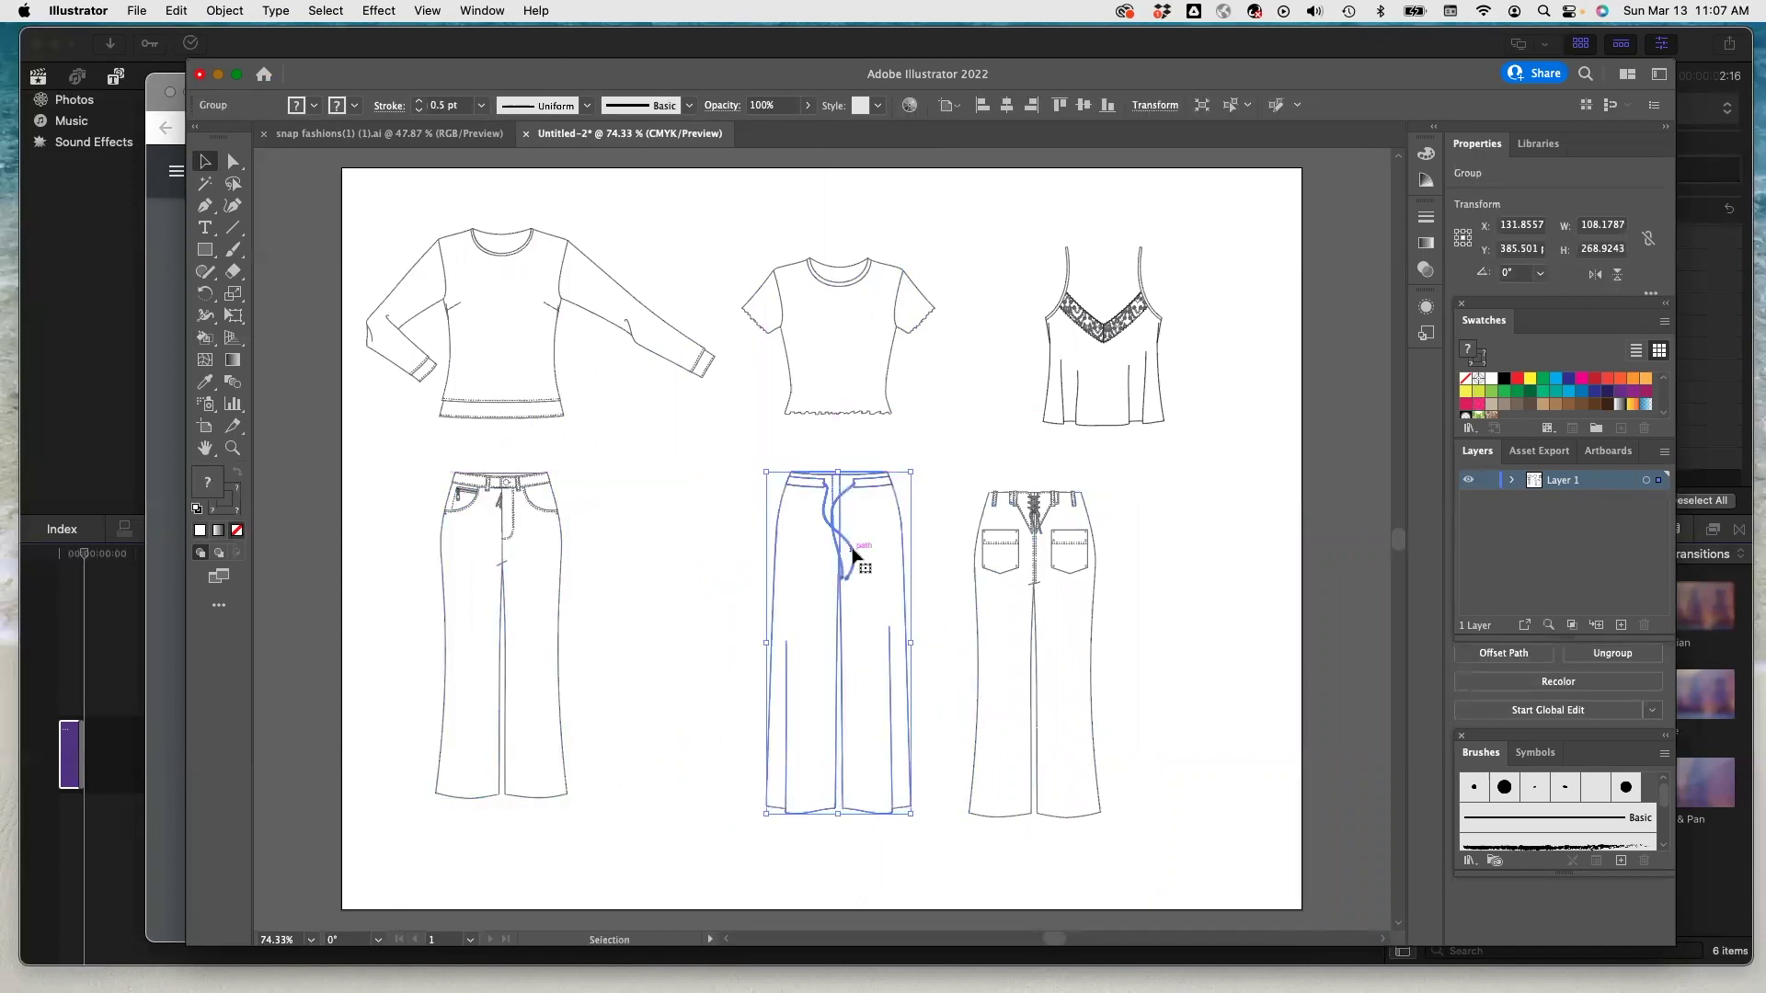
Replace the lace-up pants with the belted skirt from the snap fashions file, setting it under the tee and the drawstring pants under the camisole.
{"action": "left_click_drag", "start_coordinate": [1017, 580], "coordinate": [1086, 573]}
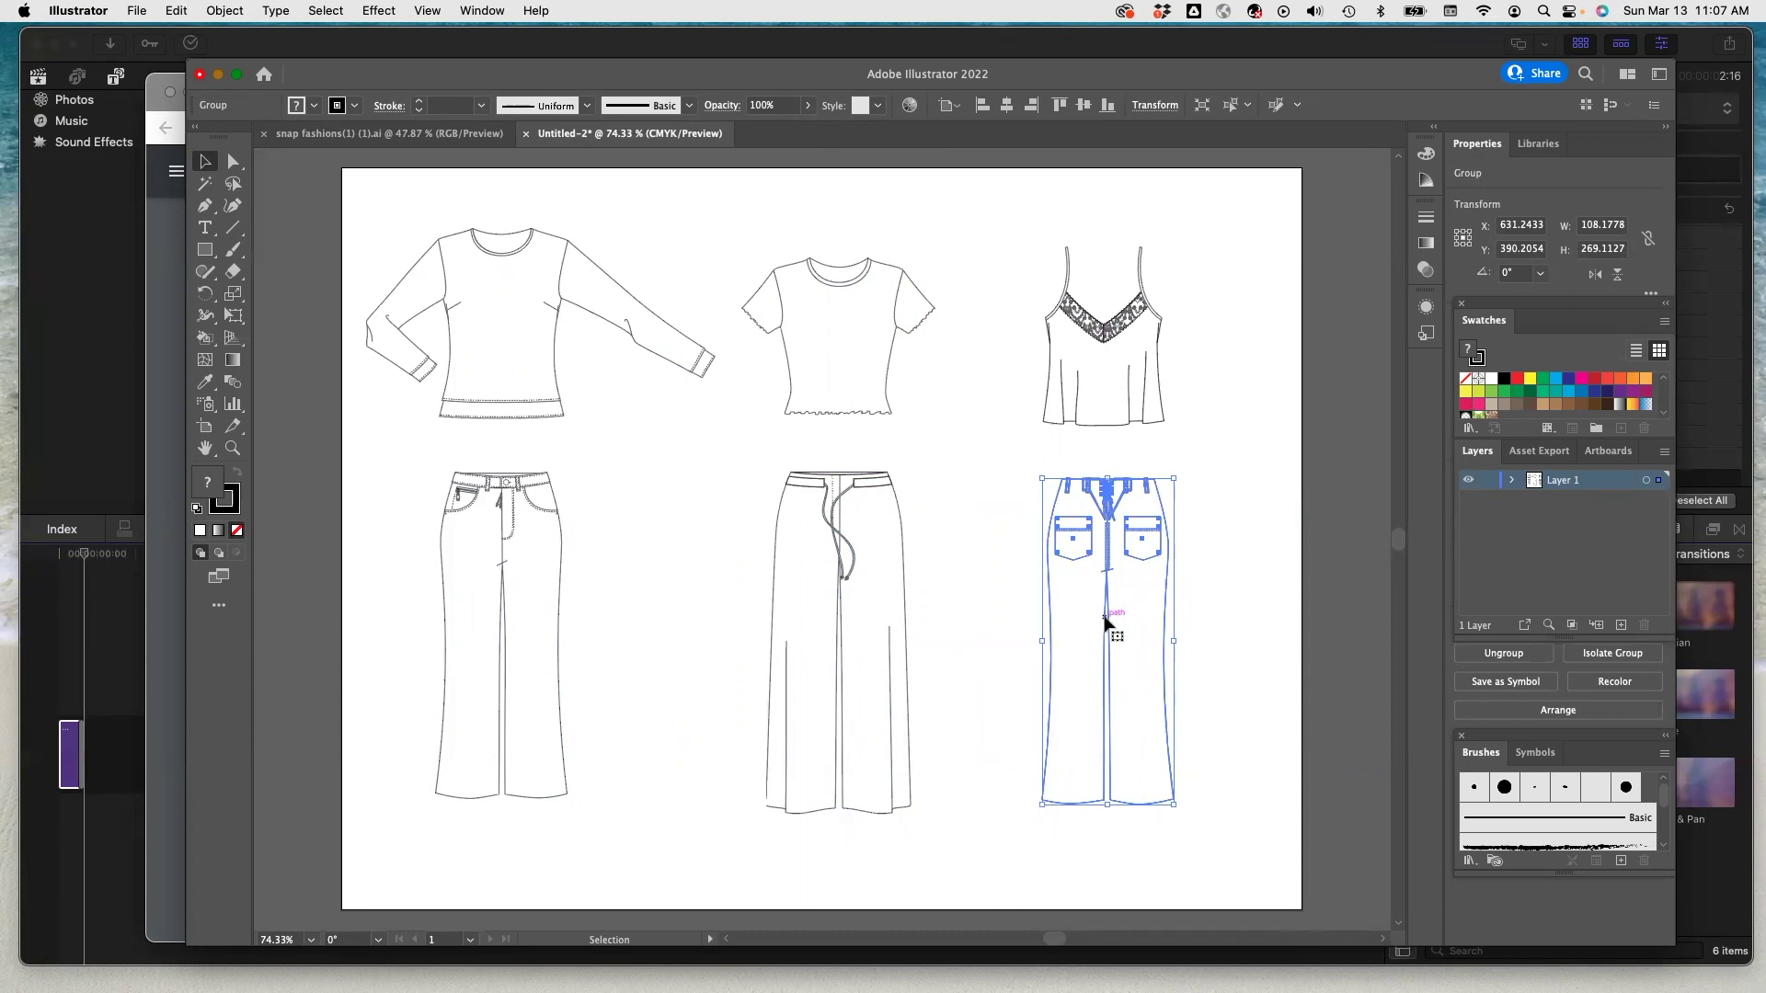
{"action": "key", "text": "Delete"}
{"action": "left_click", "coordinate": [438, 131]}
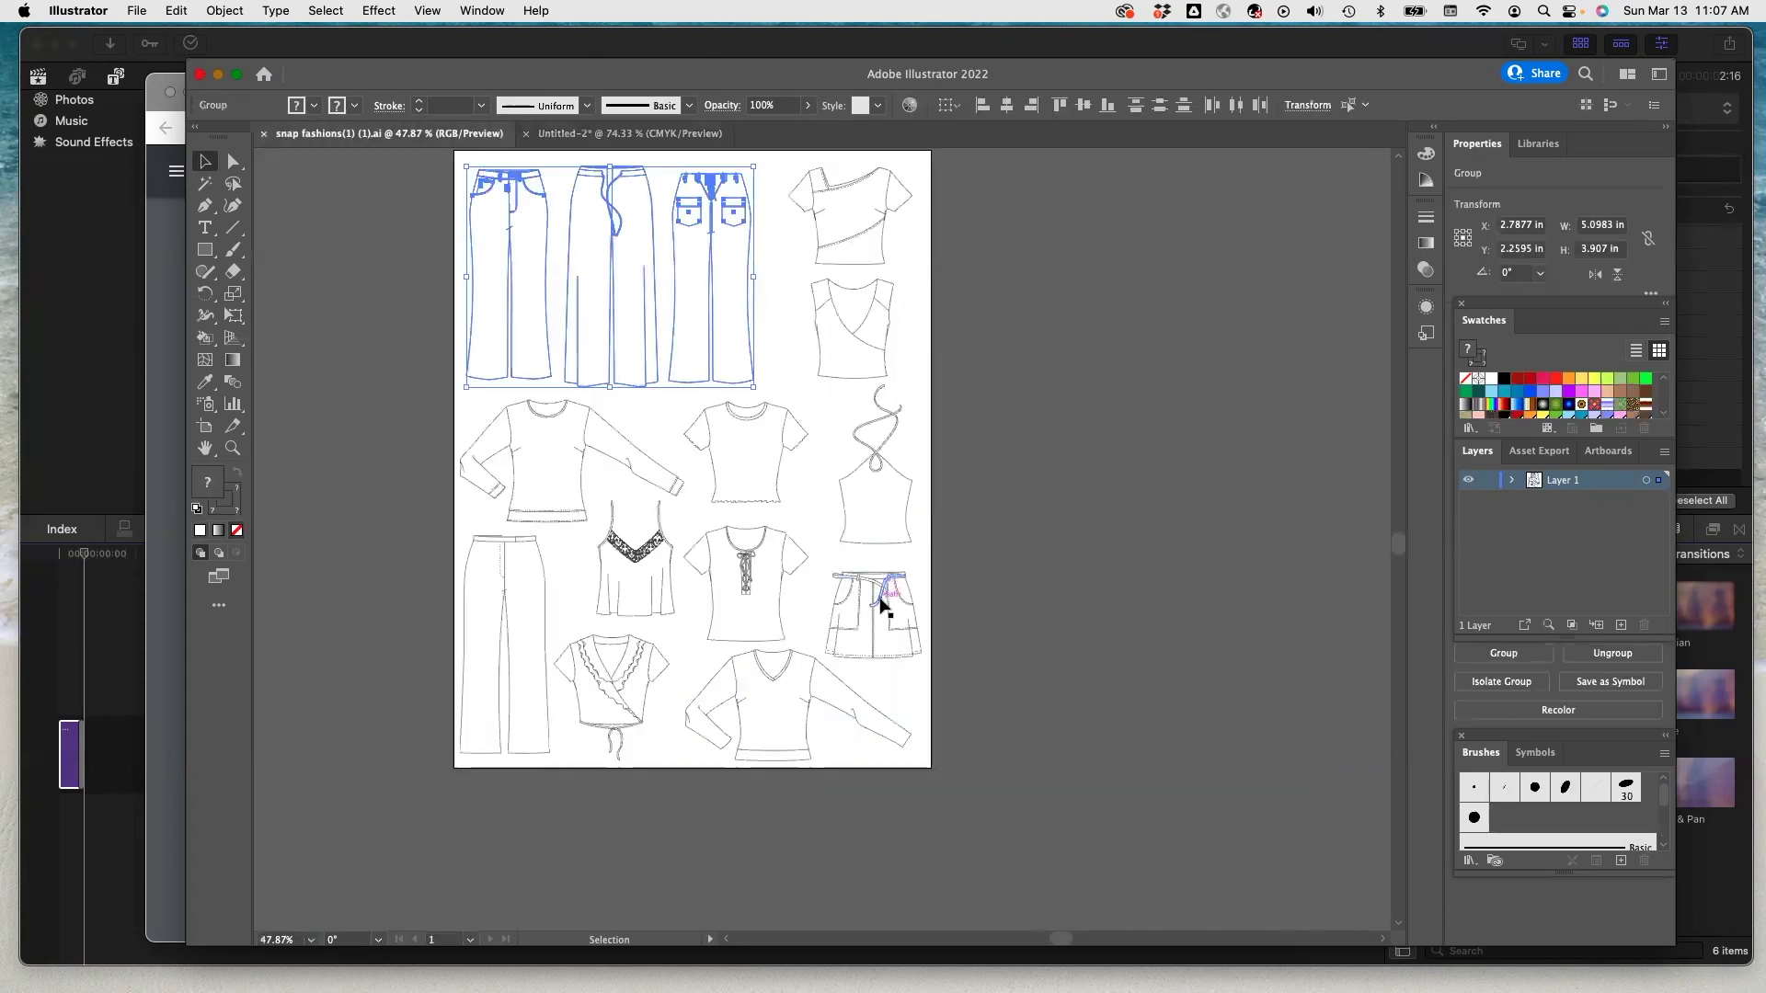
{"action": "left_click", "coordinate": [885, 600]}
{"action": "key", "text": "a"}
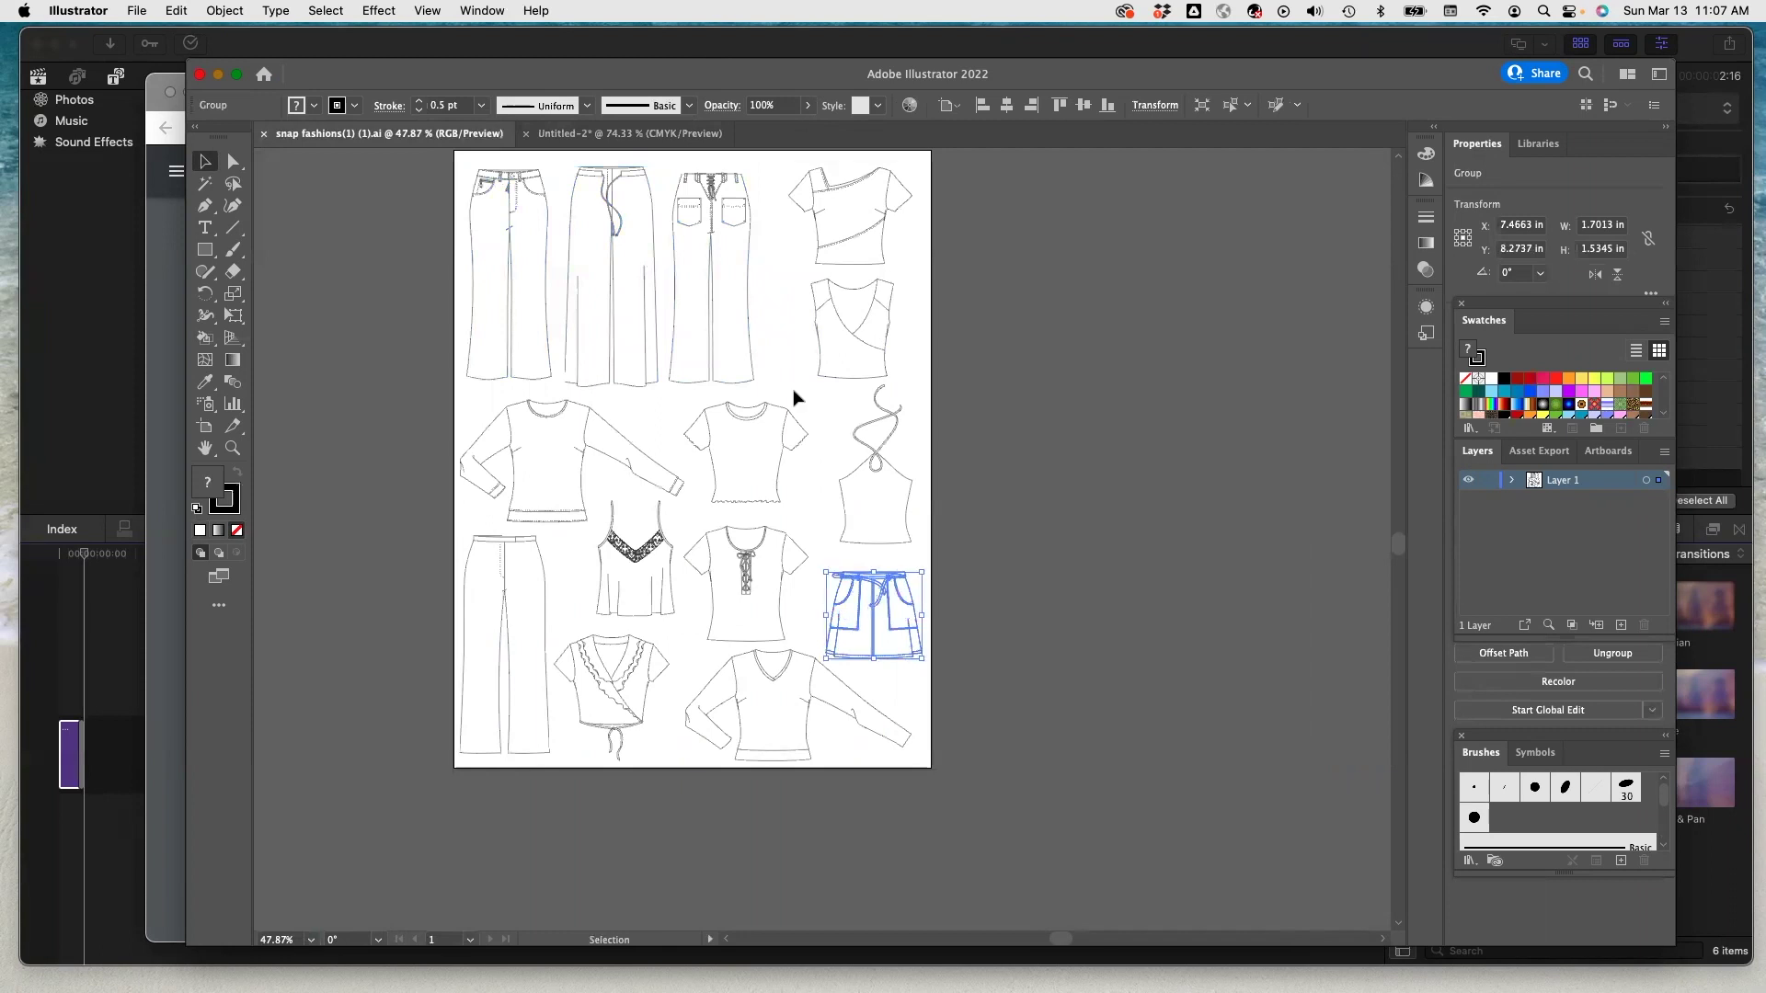
{"action": "left_click", "coordinate": [623, 136]}
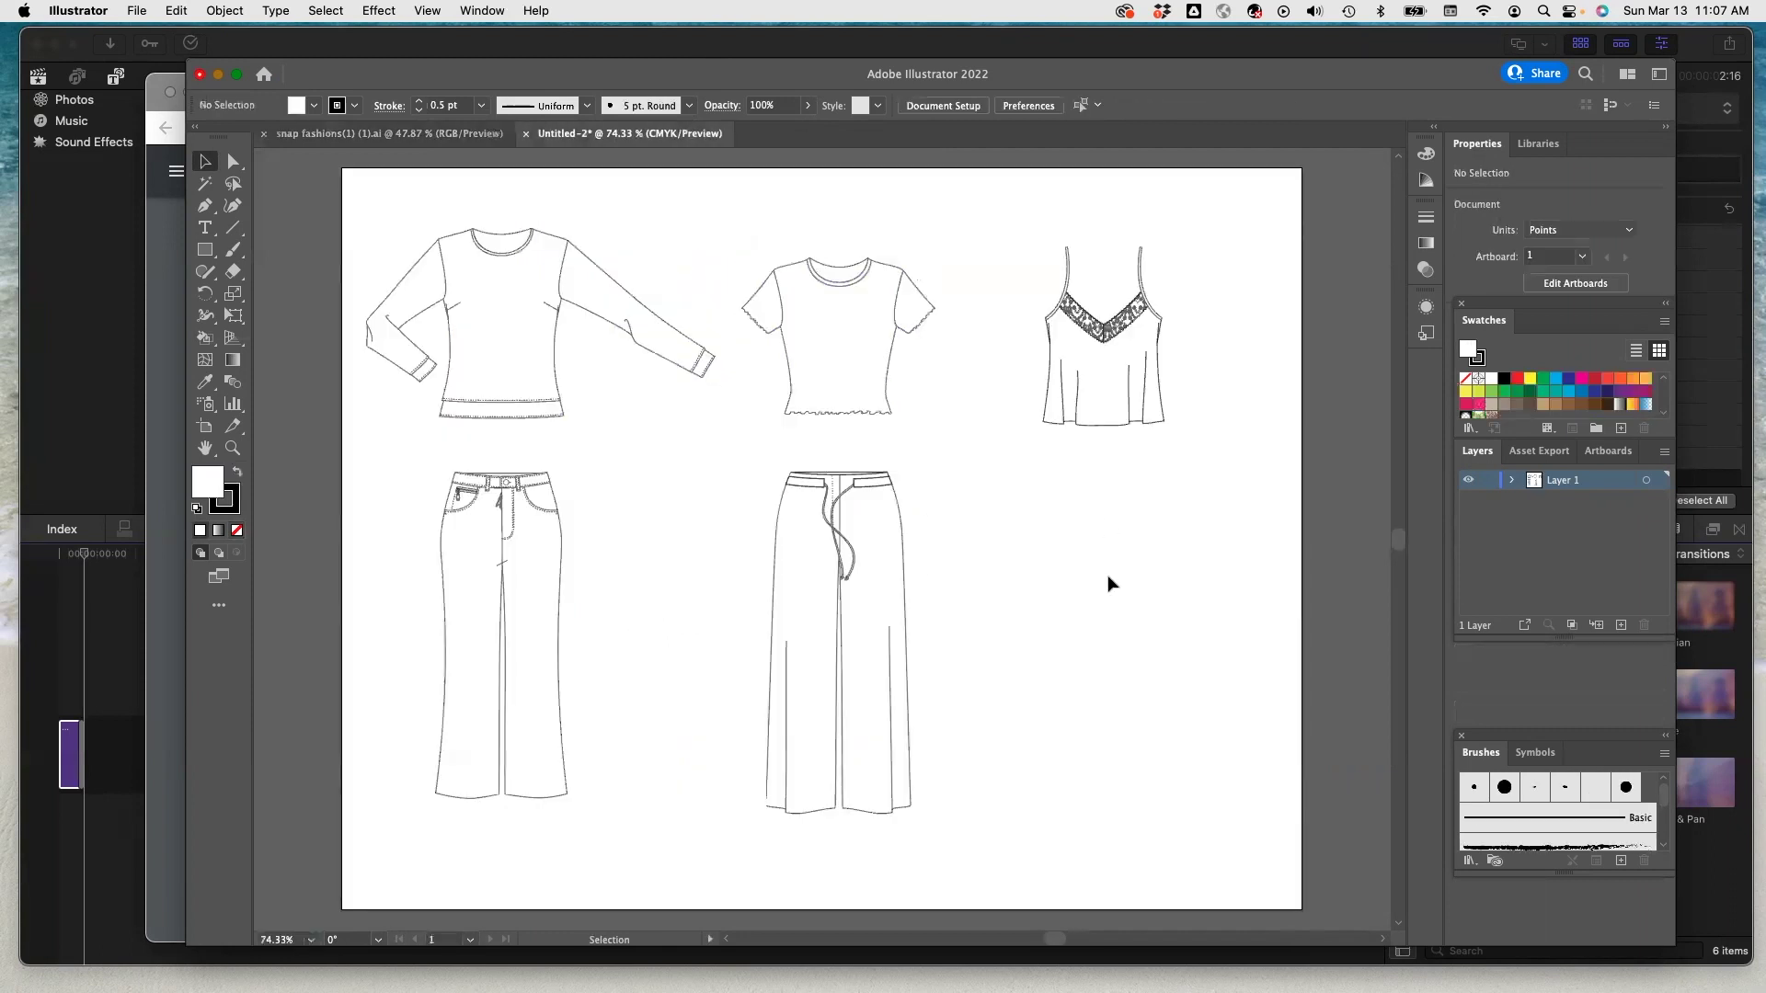
{"action": "key", "text": "super+v"}
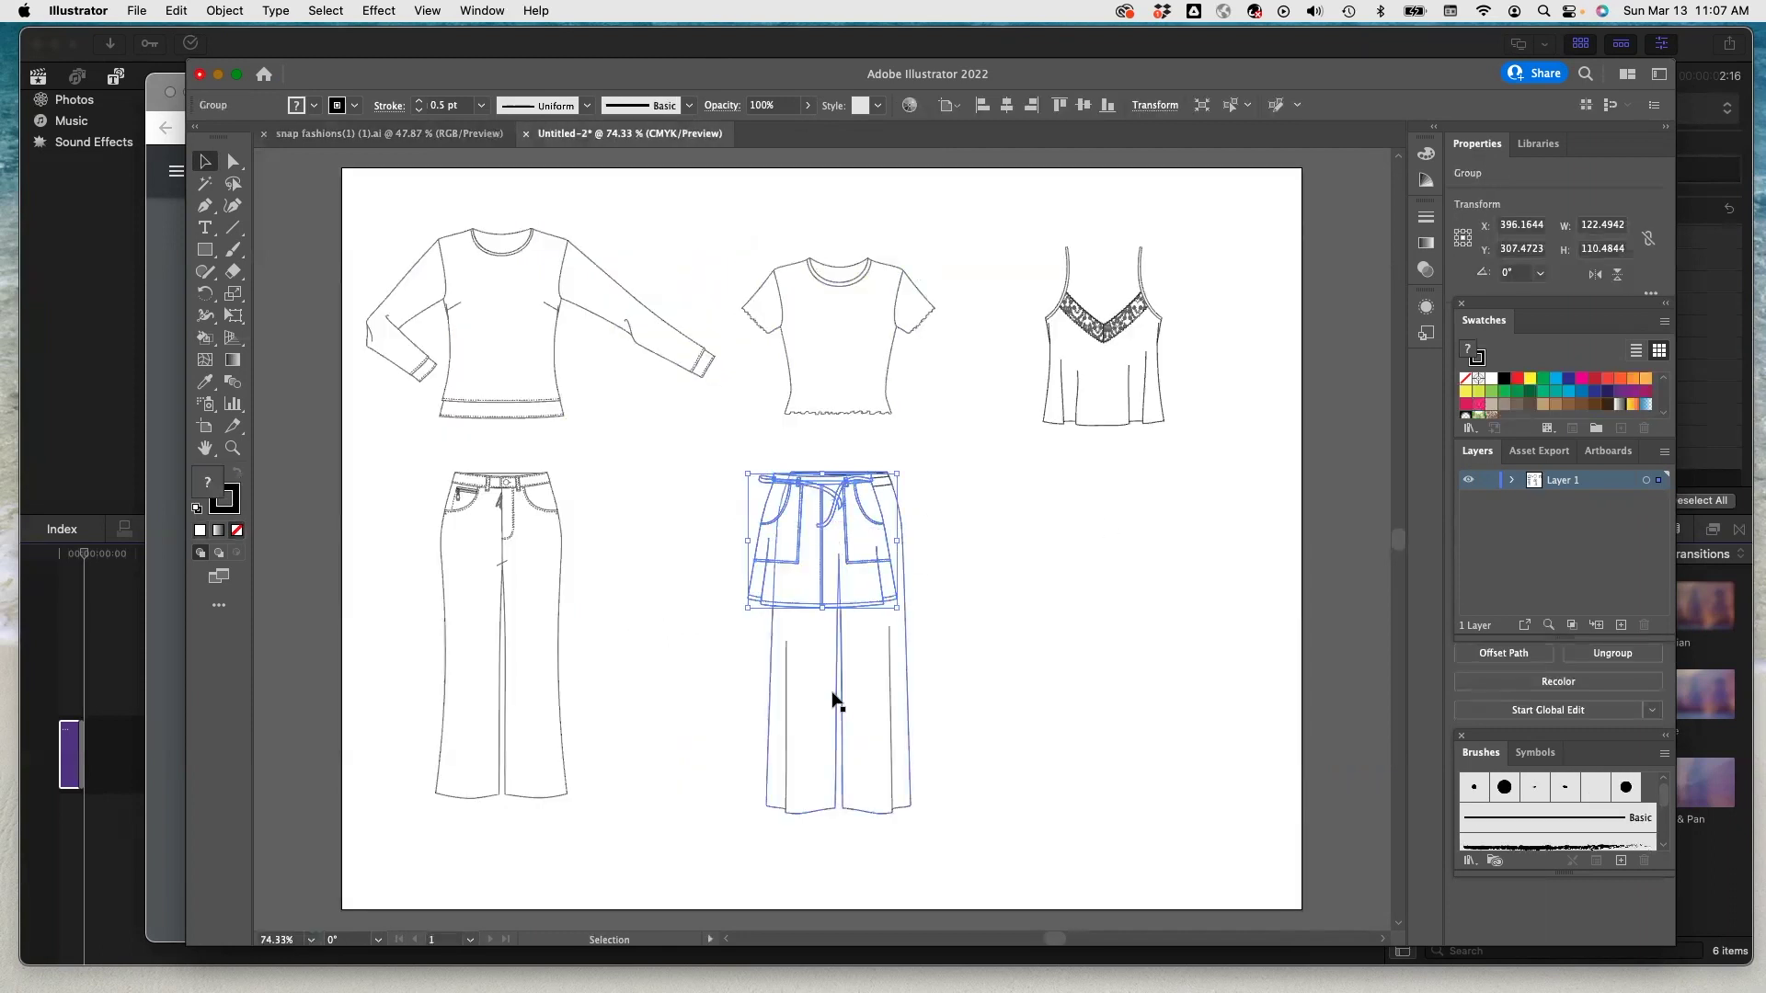
{"action": "left_click_drag", "start_coordinate": [835, 700], "coordinate": [1093, 701]}
{"action": "mouse_move", "coordinate": [836, 587]}
{"action": "left_mouse_down"}
{"action": "mouse_move", "coordinate": [856, 586]}
{"action": "mouse_move", "coordinate": [836, 591]}
{"action": "left_mouse_up"}
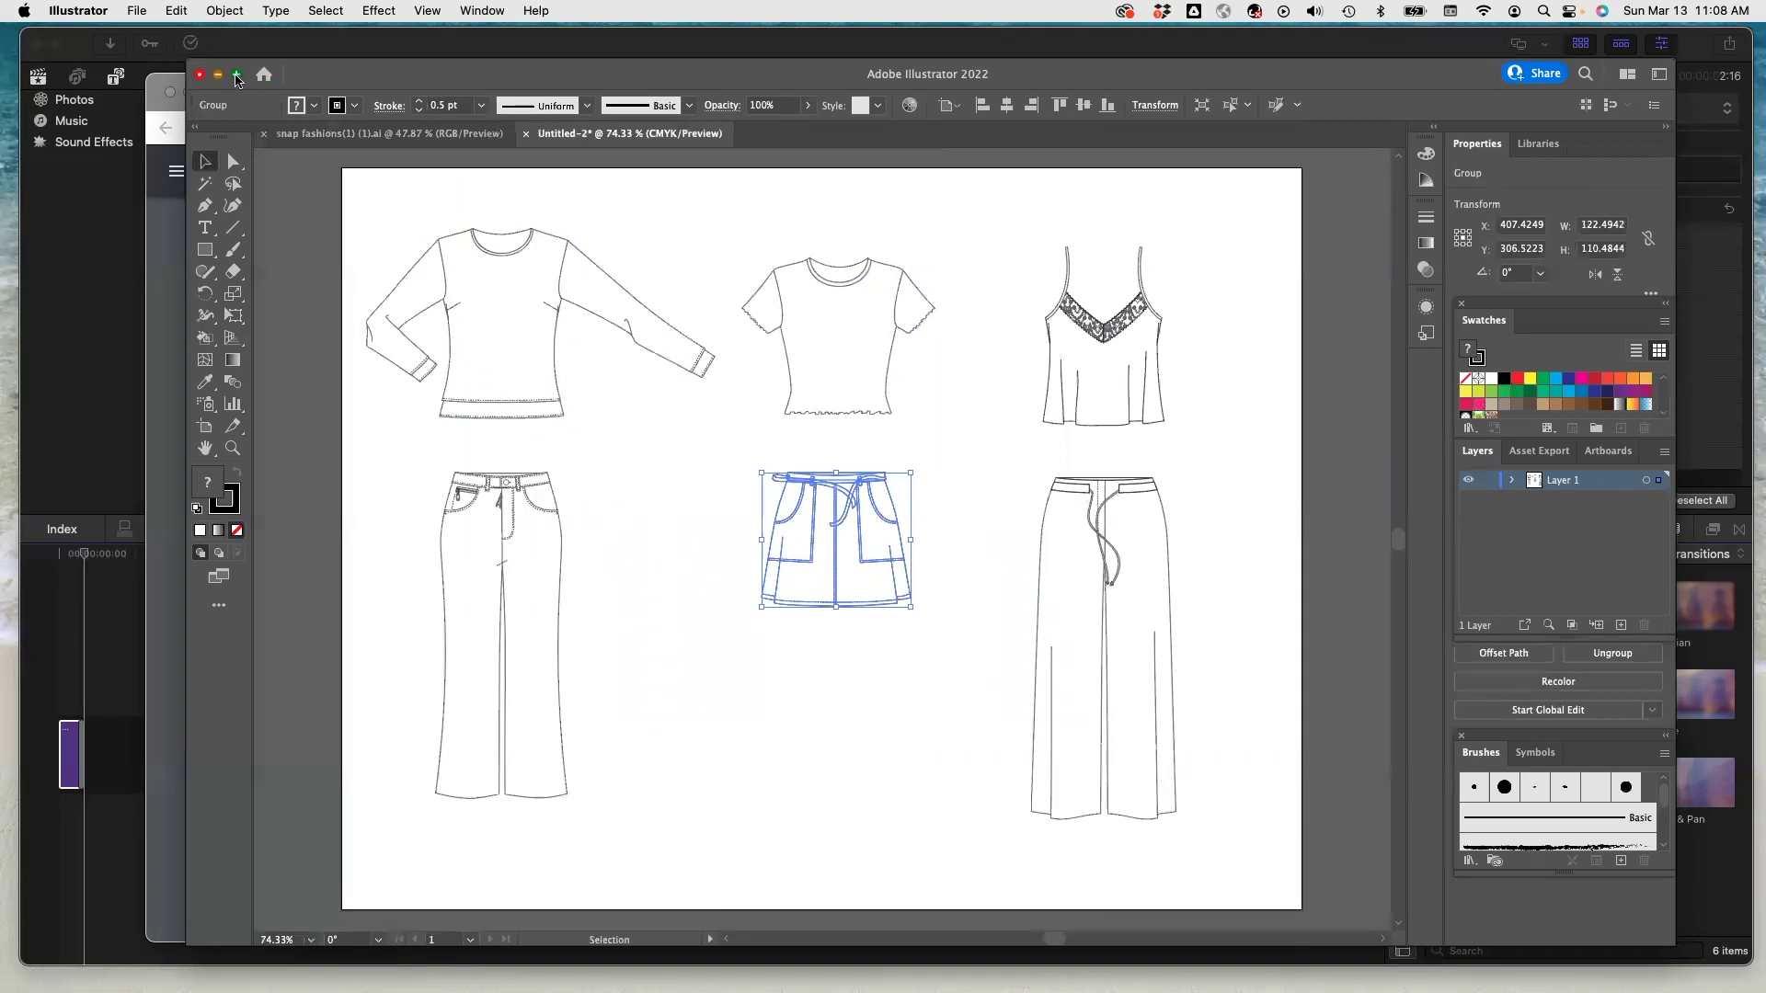
Enlarge the Illustrator window to fill the screen and stack the floating Swatches, Layers and Brushes panels beside the artboard.
{"action": "left_click", "coordinate": [235, 81]}
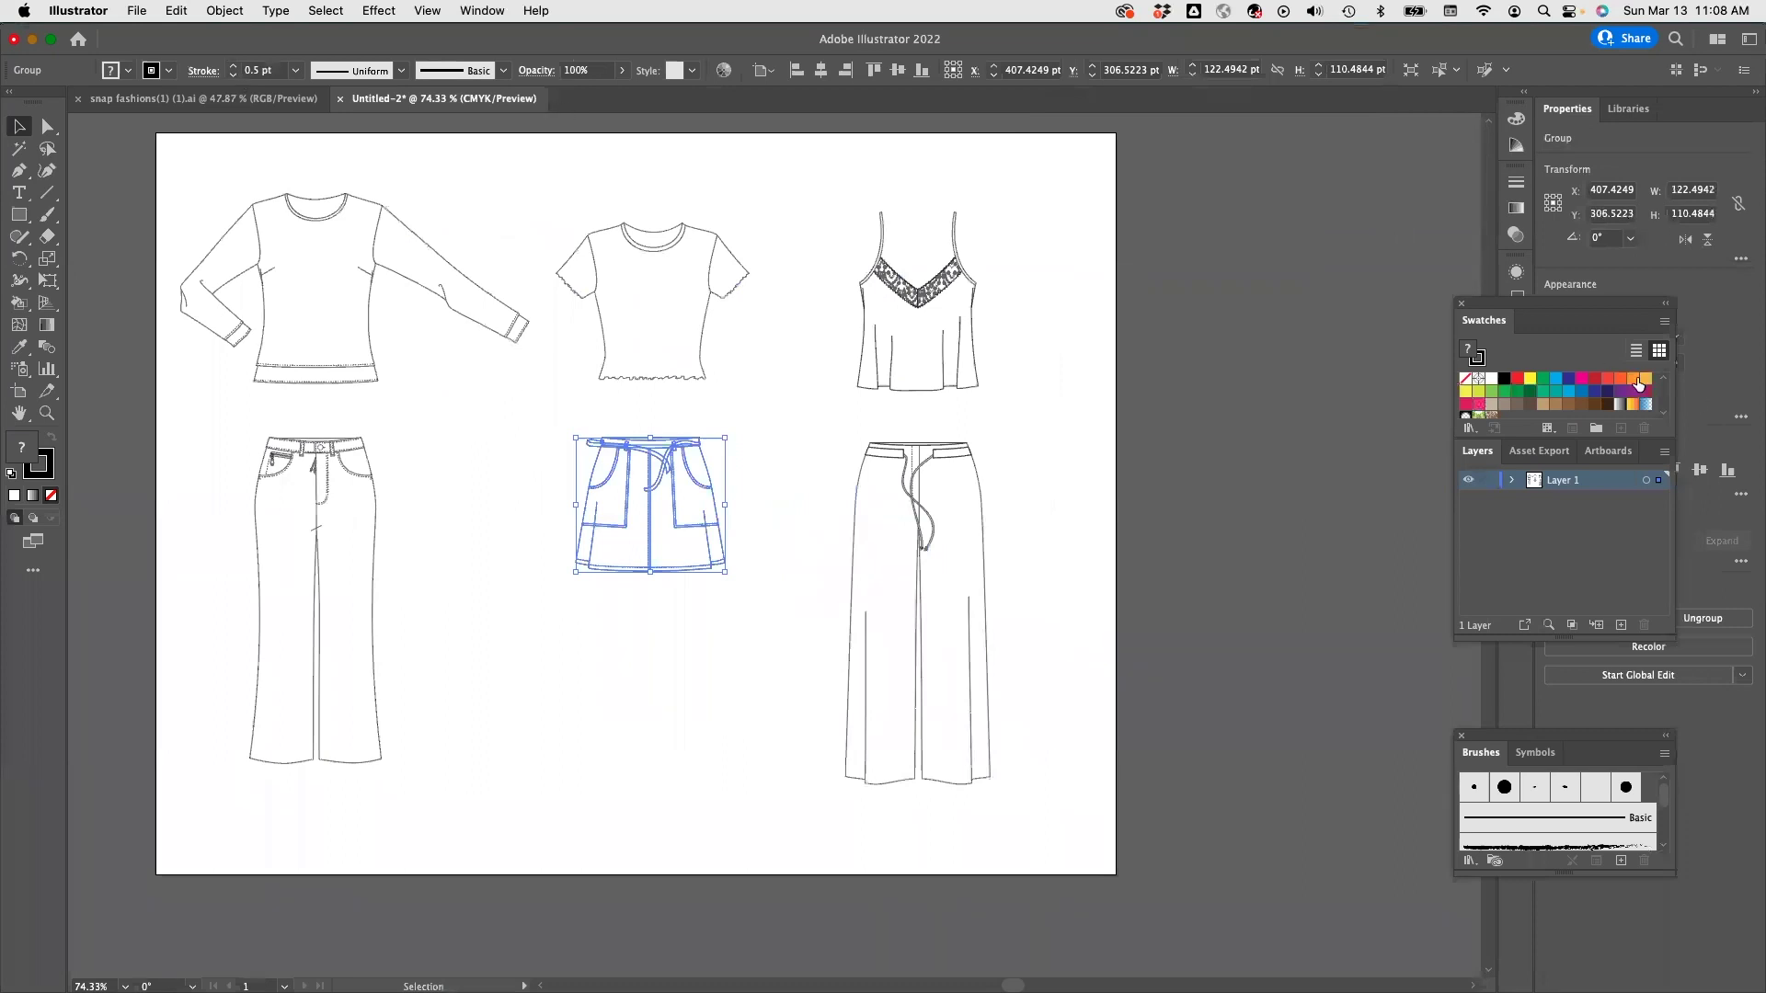
{"action": "left_click_drag", "start_coordinate": [1569, 311], "coordinate": [1379, 127]}
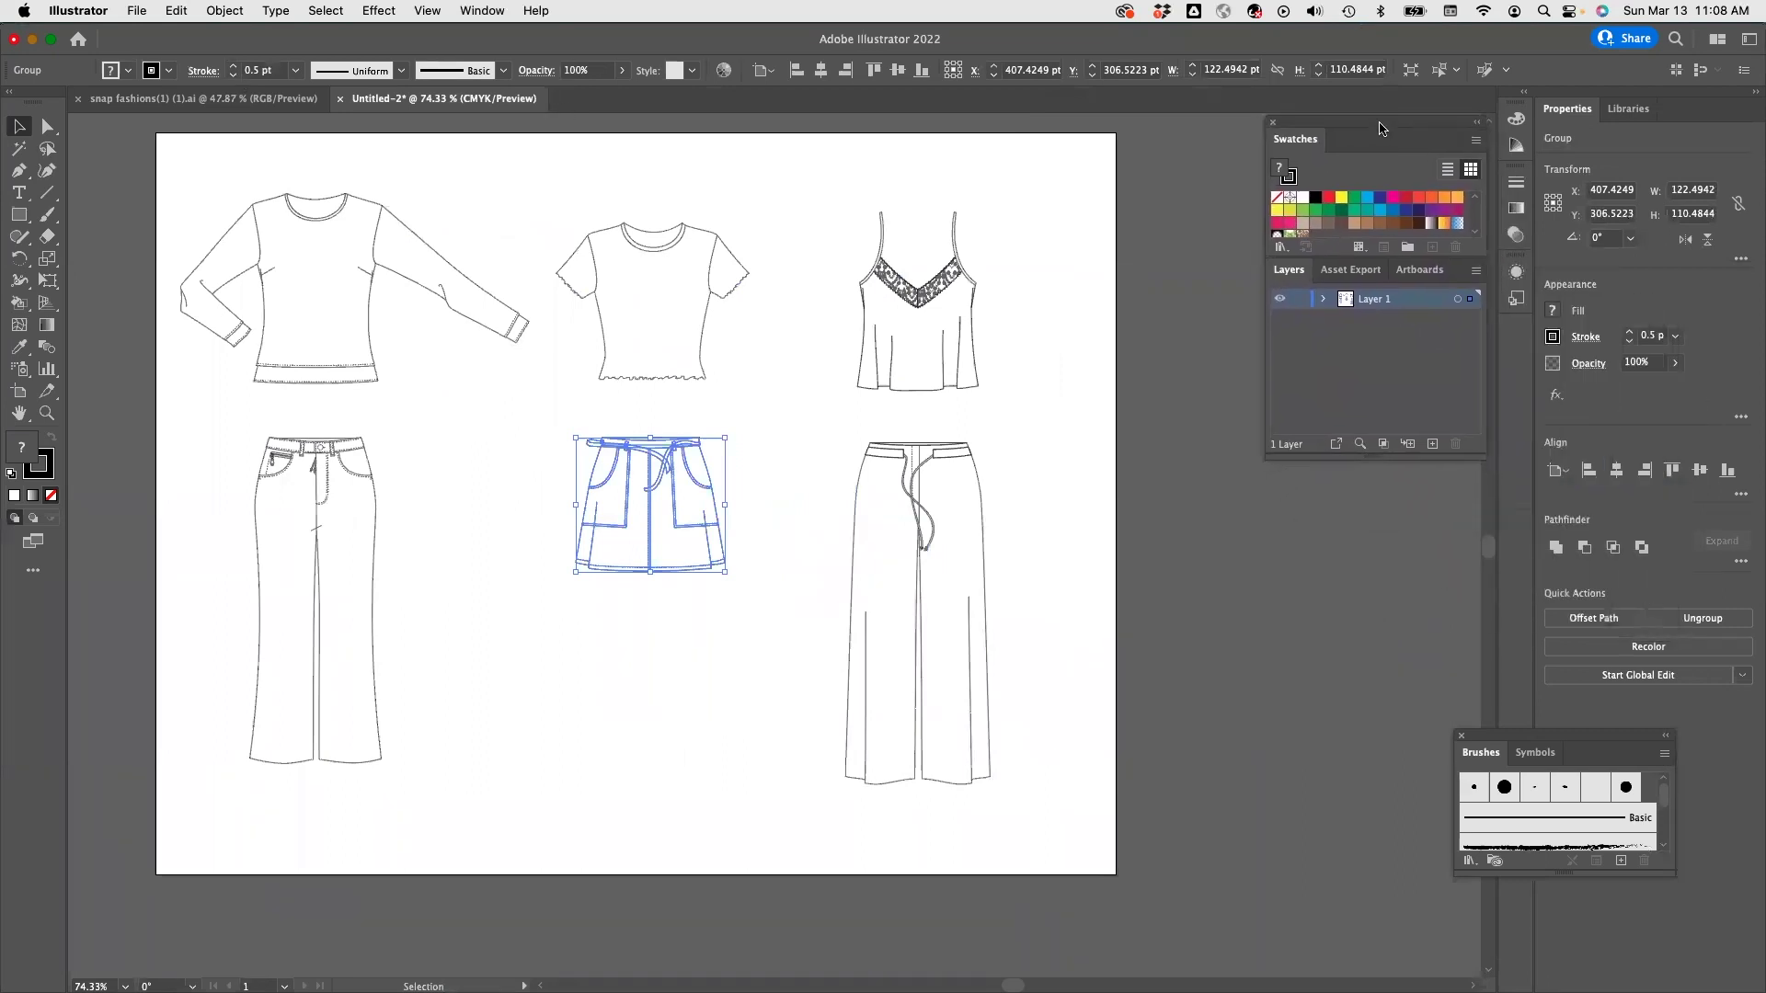
{"action": "mouse_move", "coordinate": [1606, 744]}
{"action": "left_mouse_down"}
{"action": "mouse_move", "coordinate": [1417, 699]}
{"action": "mouse_move", "coordinate": [1417, 484]}
{"action": "left_mouse_up"}
Set the stroke weight of the long-sleeve top's outline to 2 pt.
{"action": "key", "text": "a"}
{"action": "key", "text": "super+equal"}
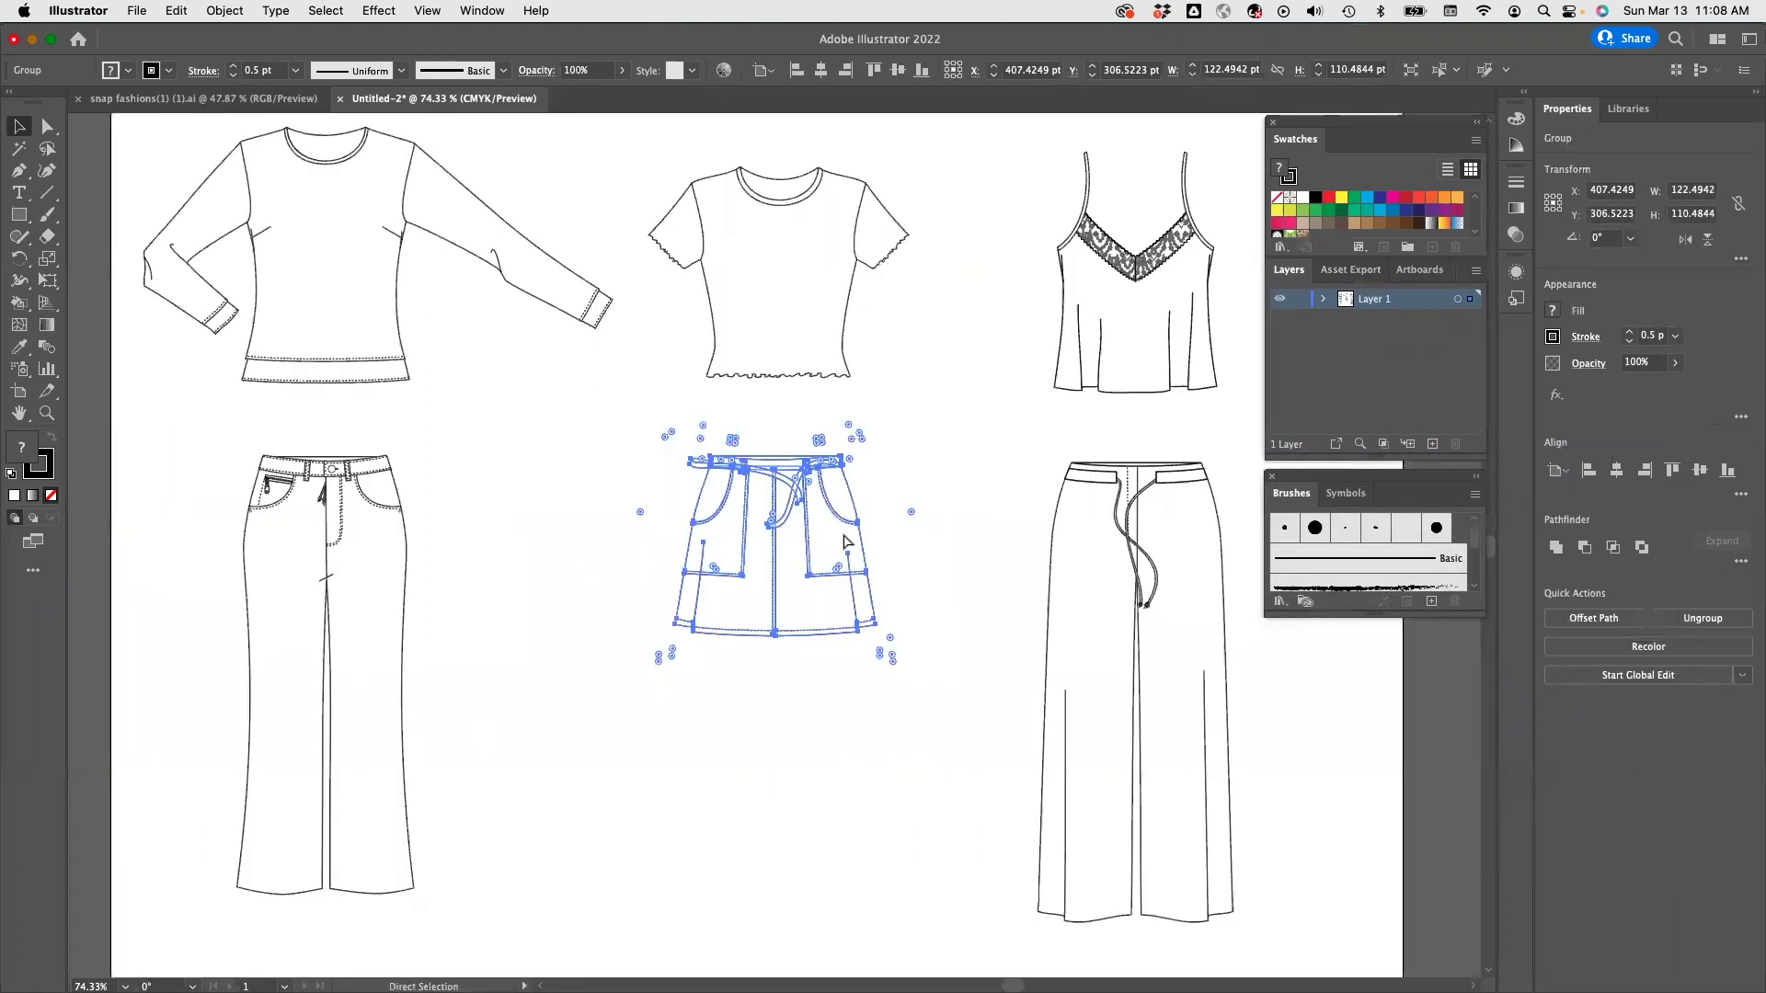
{"action": "key", "text": "space"}
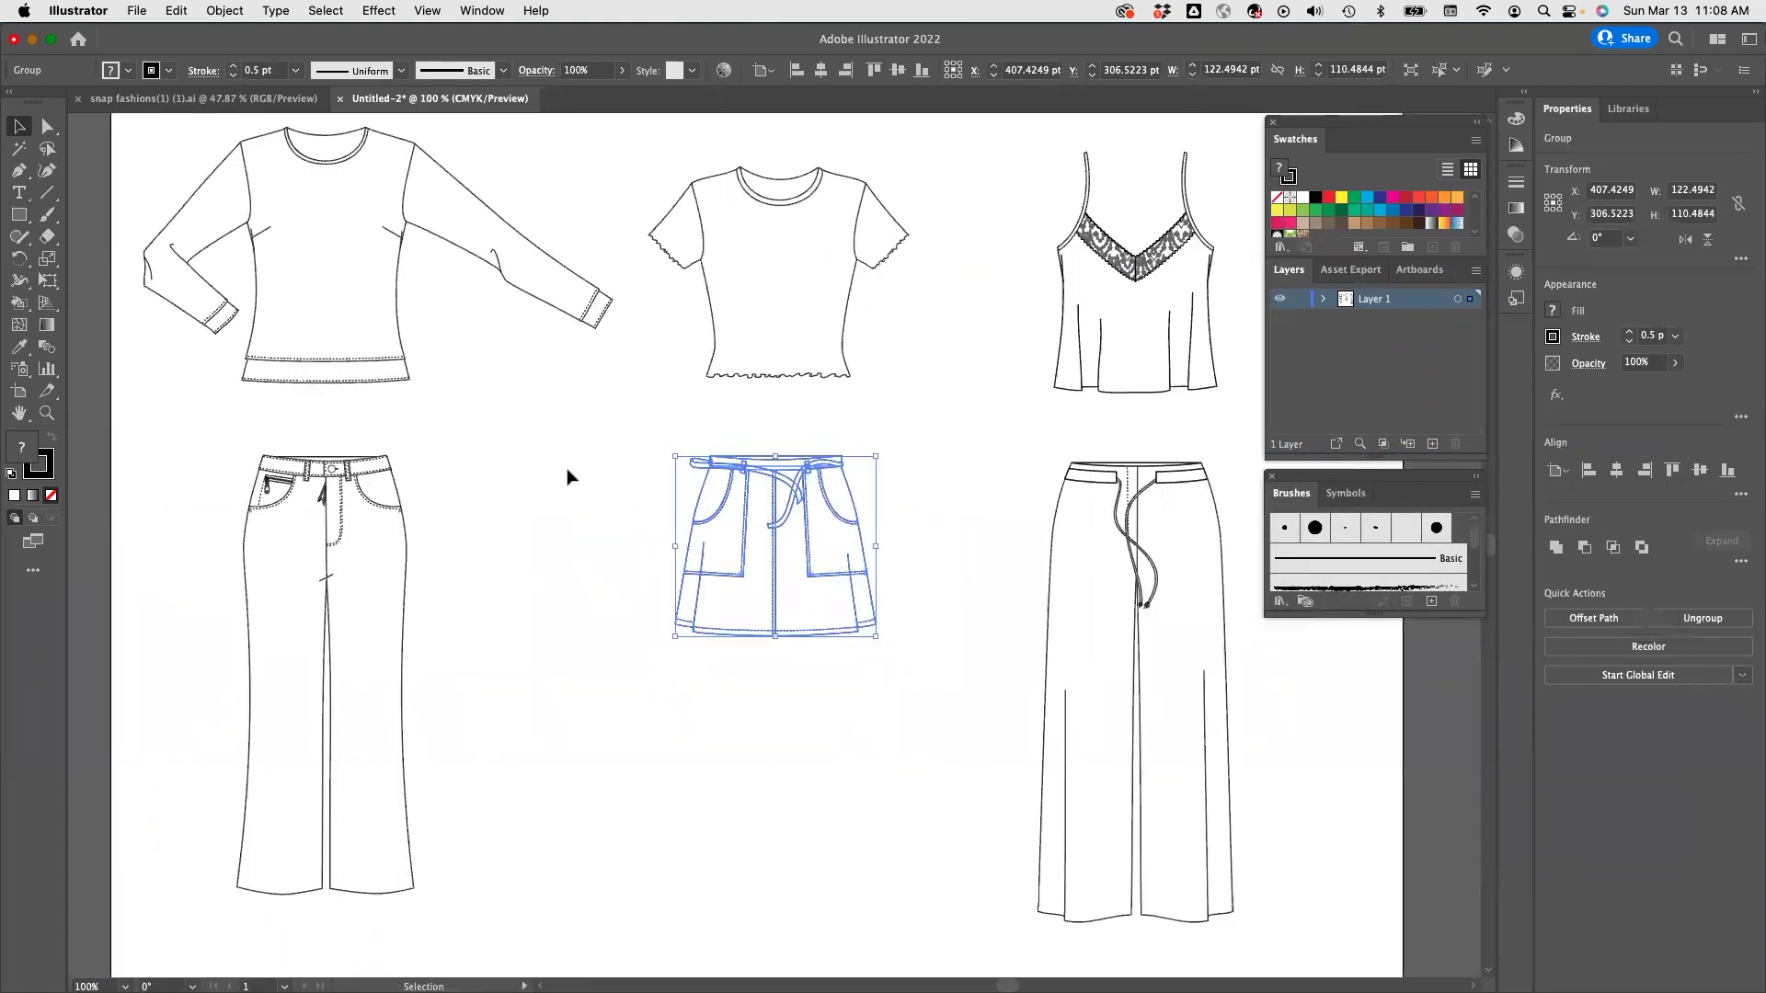
{"action": "left_click_drag", "start_coordinate": [567, 469], "coordinate": [867, 607]}
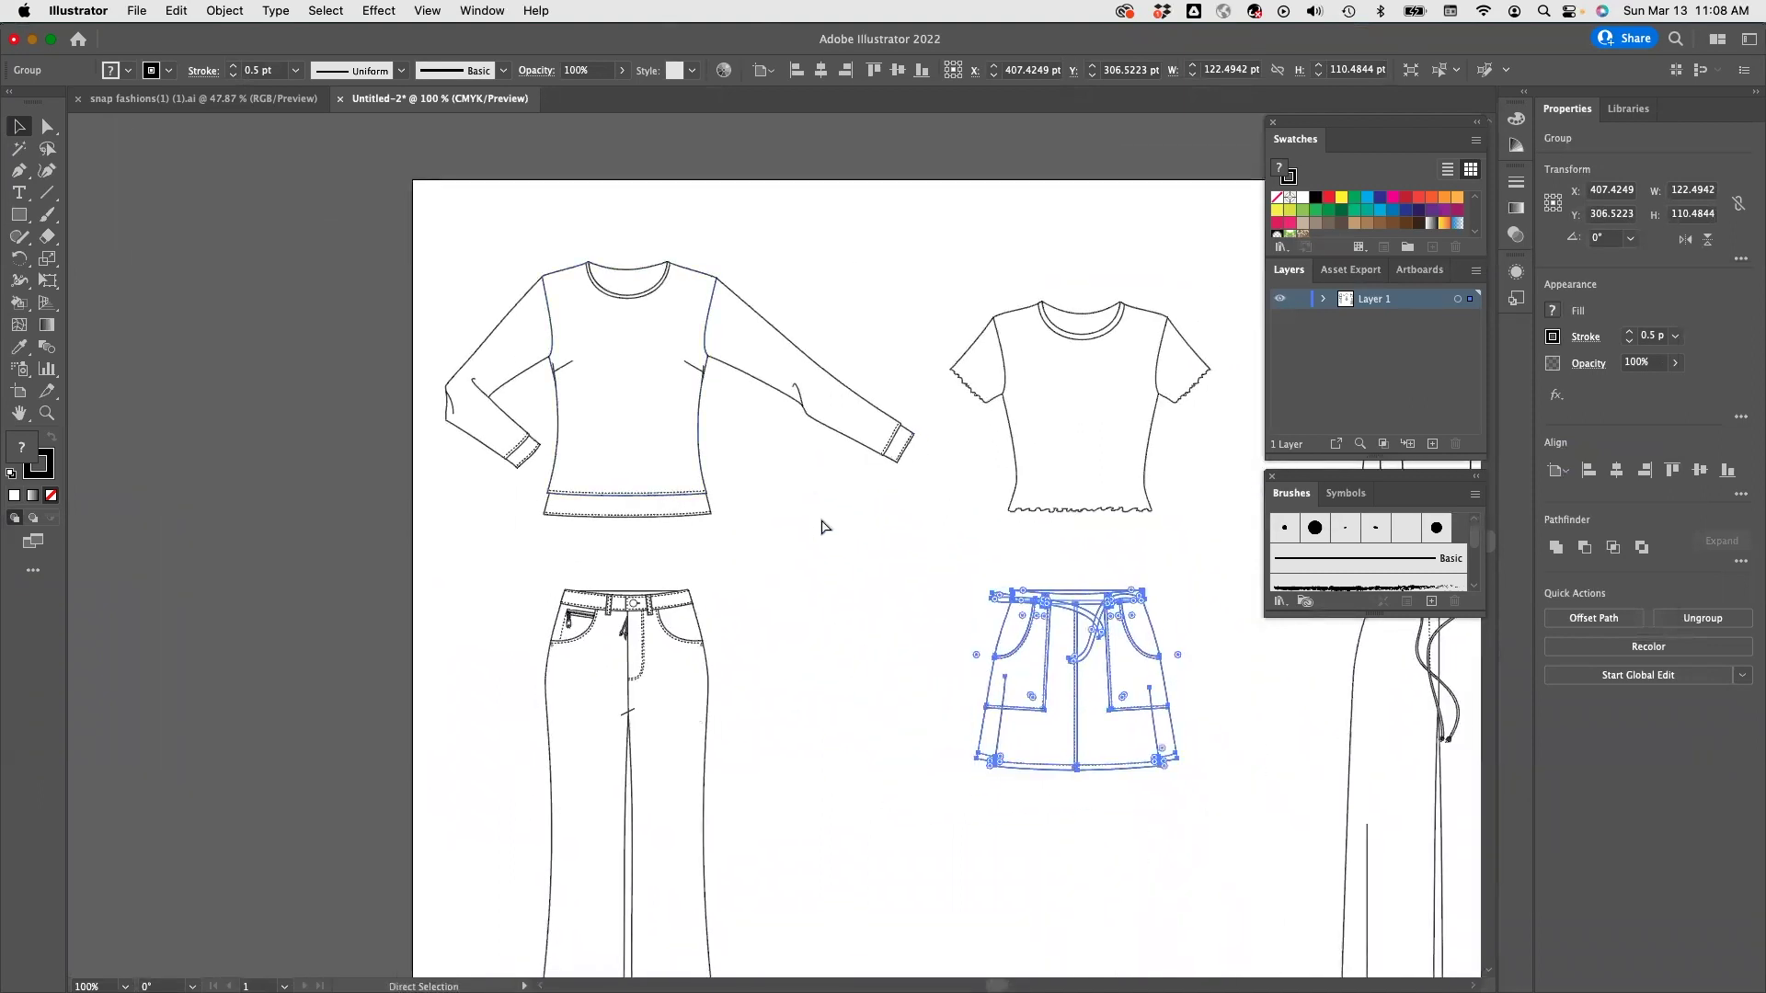
{"action": "key", "text": "super+equal"}
{"action": "left_click_drag", "start_coordinate": [272, 382], "coordinate": [773, 714]}
{"action": "left_click_drag", "start_coordinate": [381, 328], "coordinate": [685, 753]}
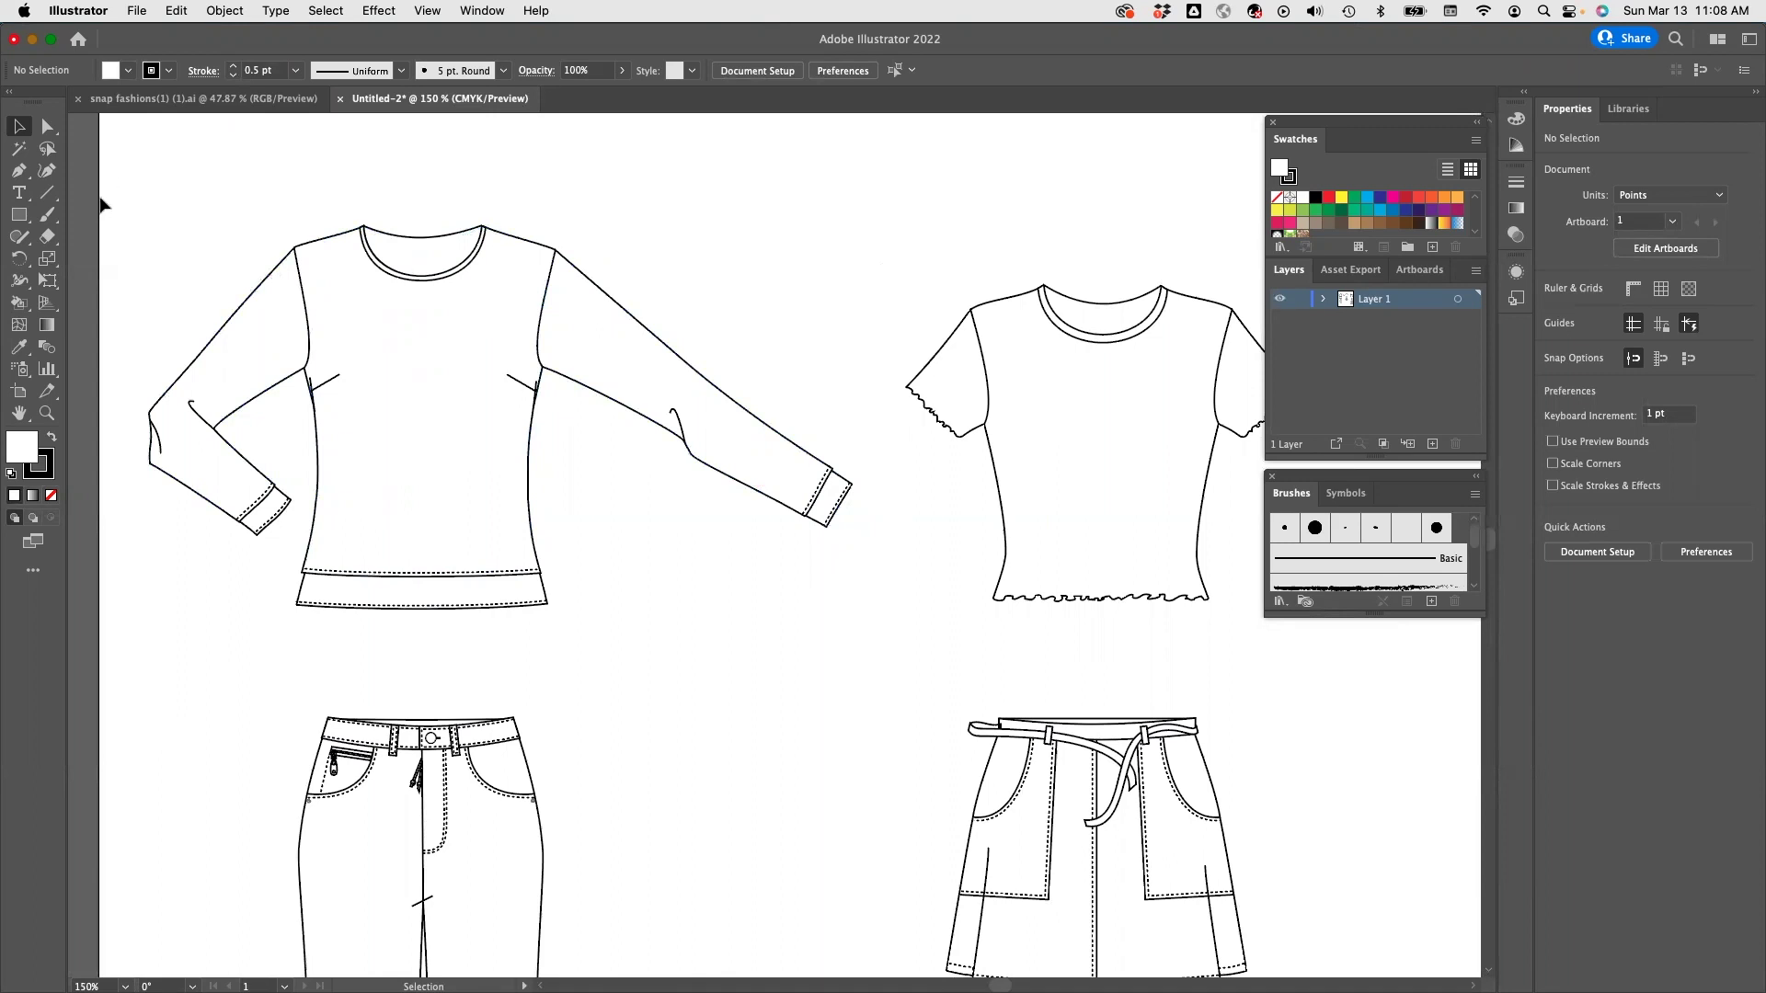
{"action": "mouse_move", "coordinate": [112, 188]}
{"action": "left_mouse_down"}
{"action": "mouse_move", "coordinate": [580, 571]}
{"action": "mouse_move", "coordinate": [850, 609]}
{"action": "left_mouse_up"}
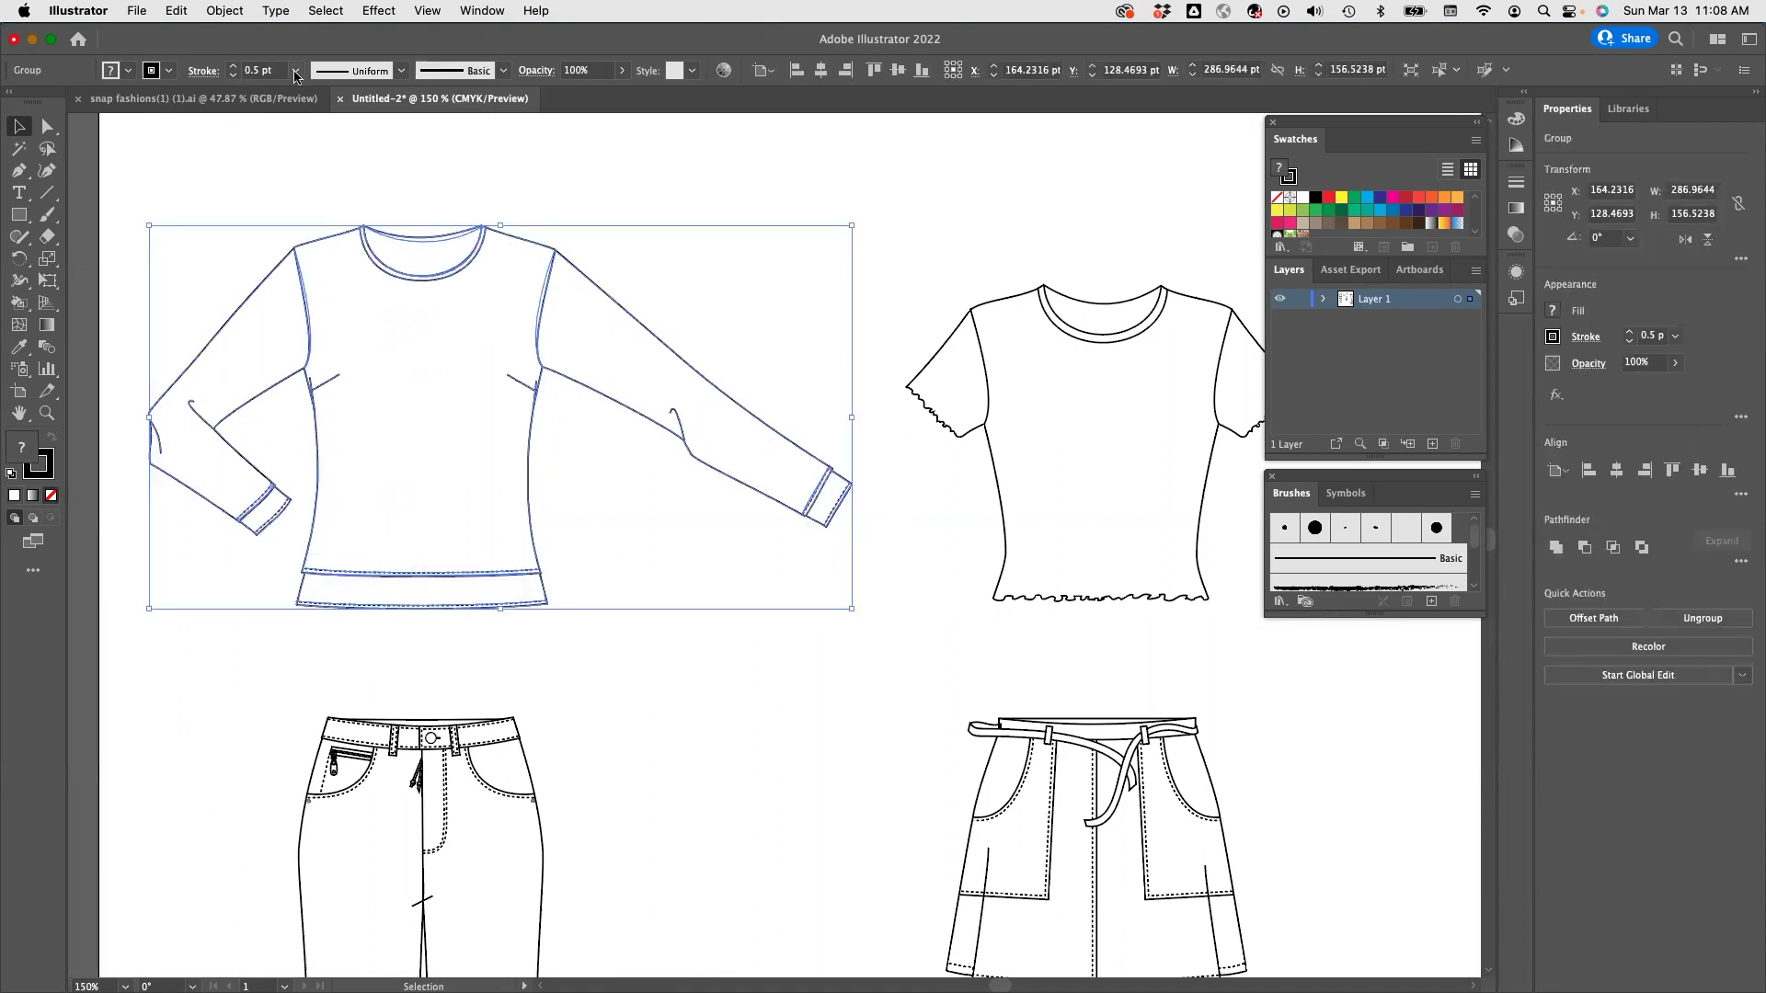
{"action": "left_click", "coordinate": [296, 73]}
{"action": "left_click", "coordinate": [317, 184]}
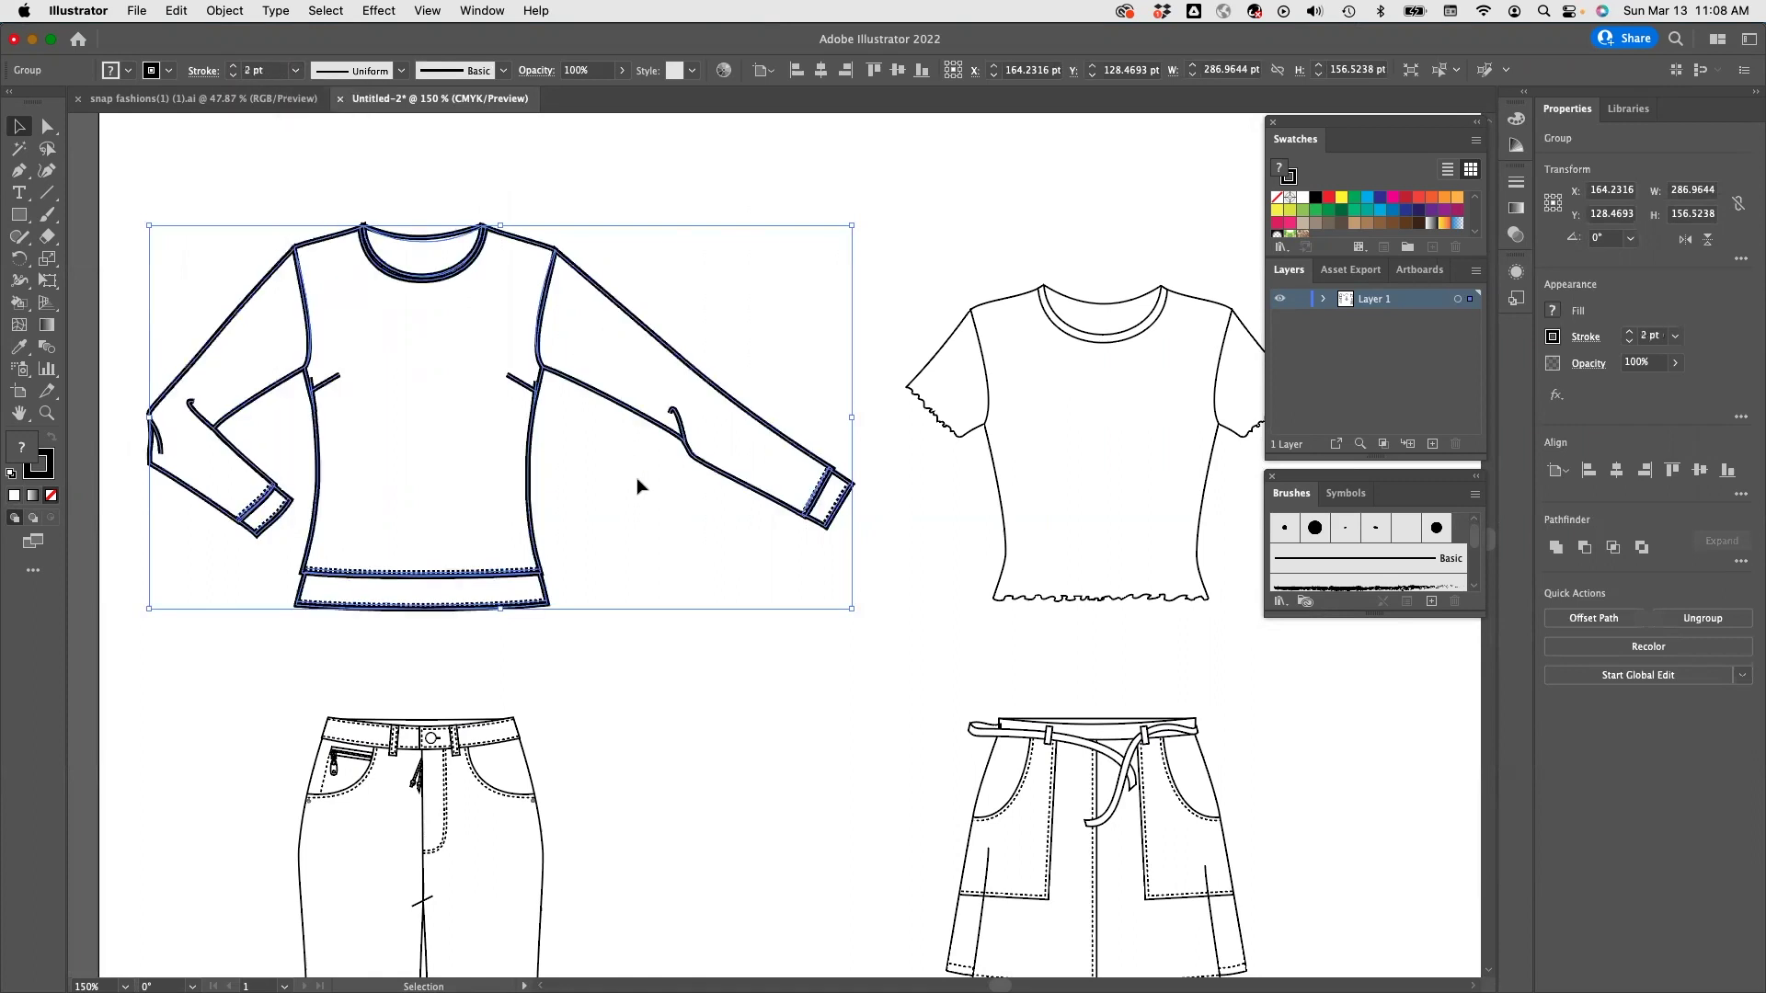
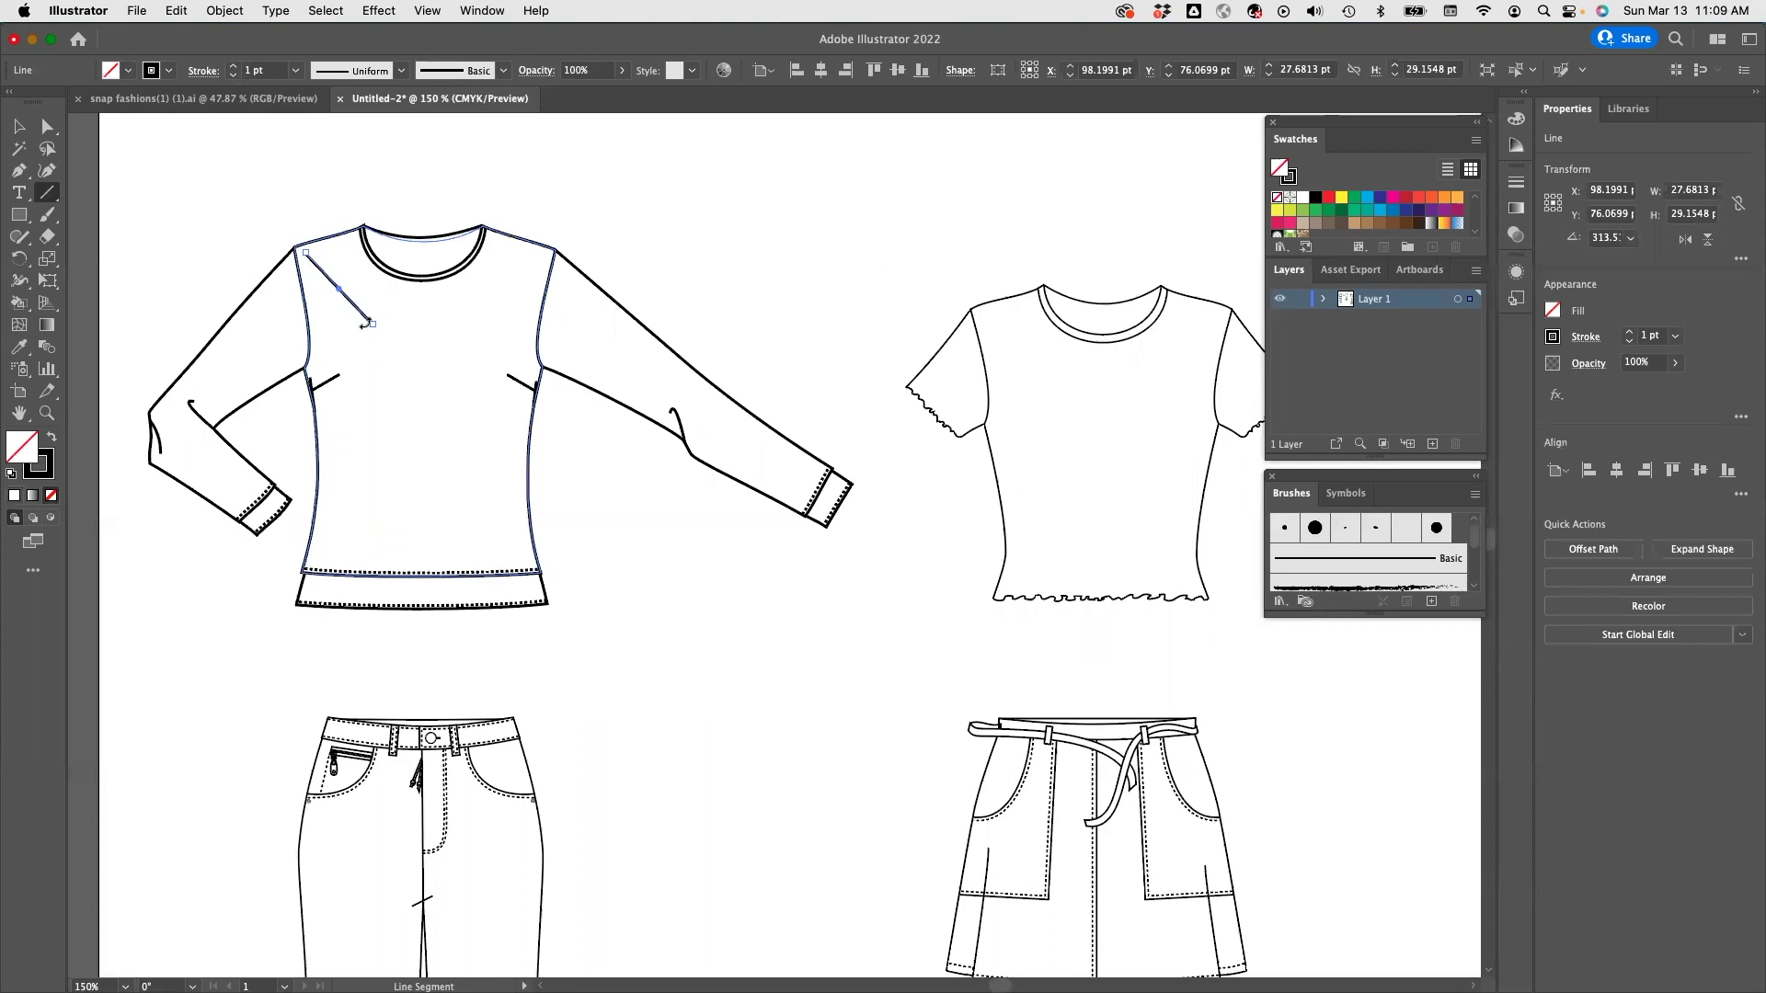
Undo the short test line, and draw two diagonal lines across the long-sleeve top: shoulder point to opposite side seam, and side seam to hem seam.
{"action": "key", "text": "super+z"}
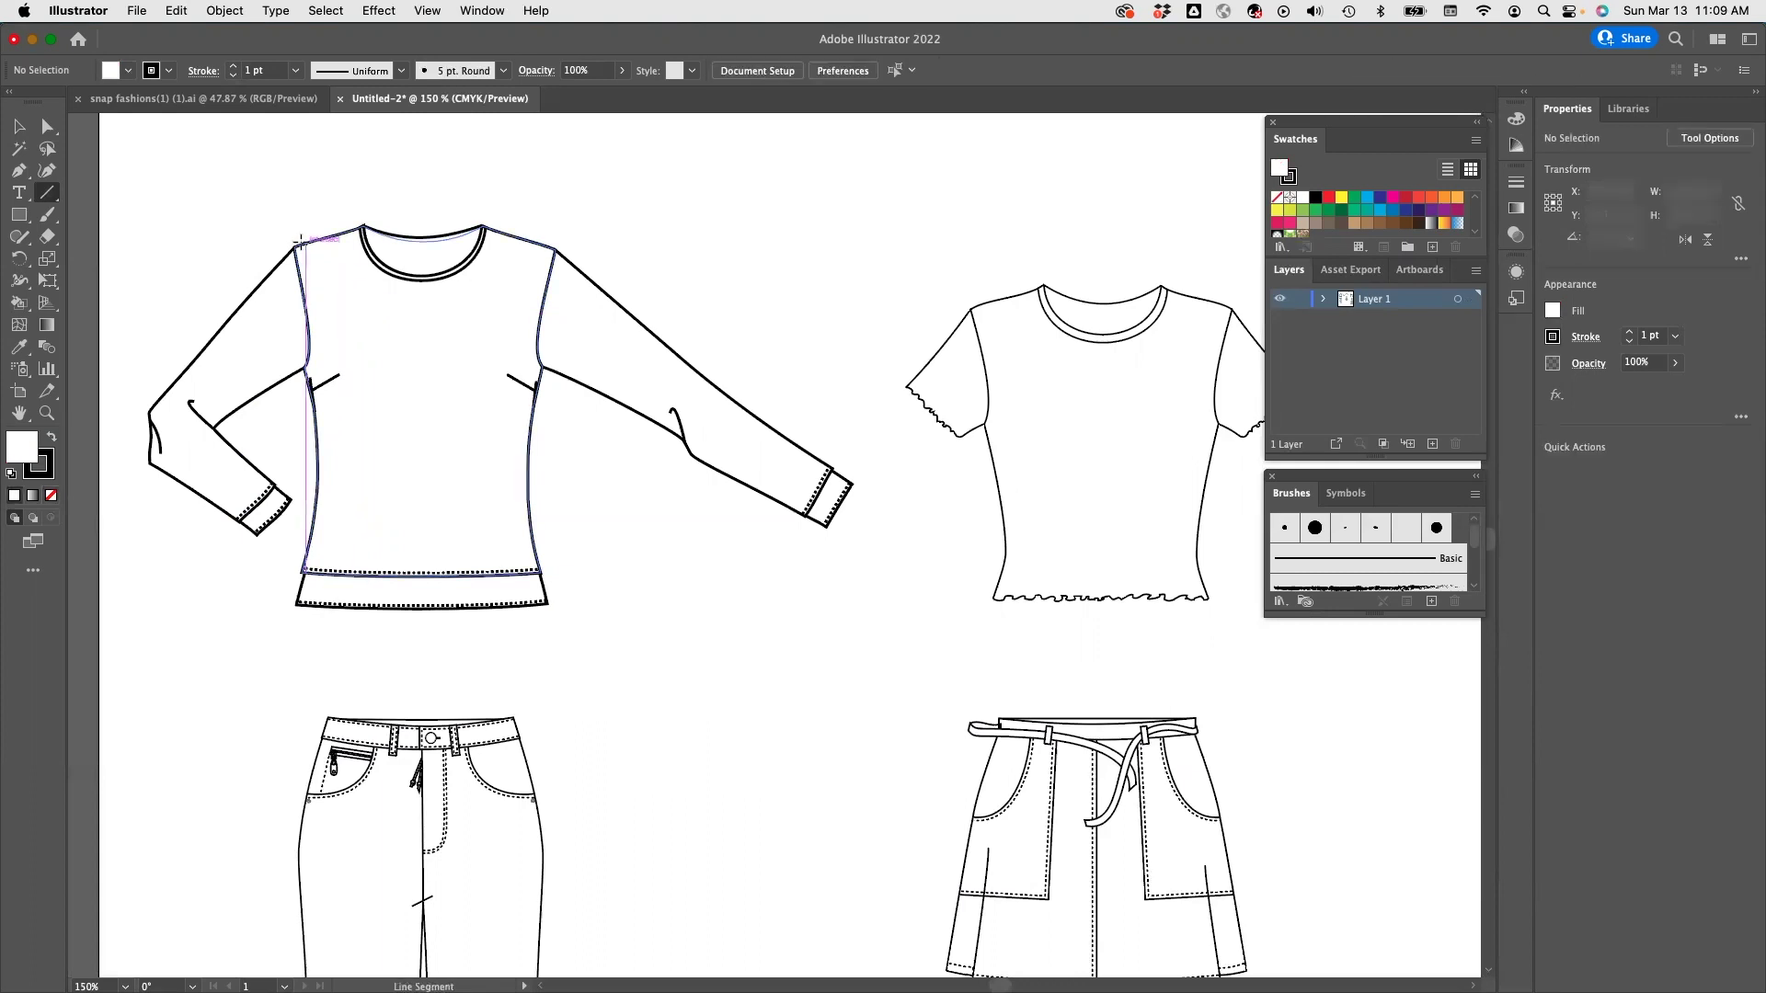
{"action": "left_click_drag", "start_coordinate": [293, 247], "coordinate": [529, 441]}
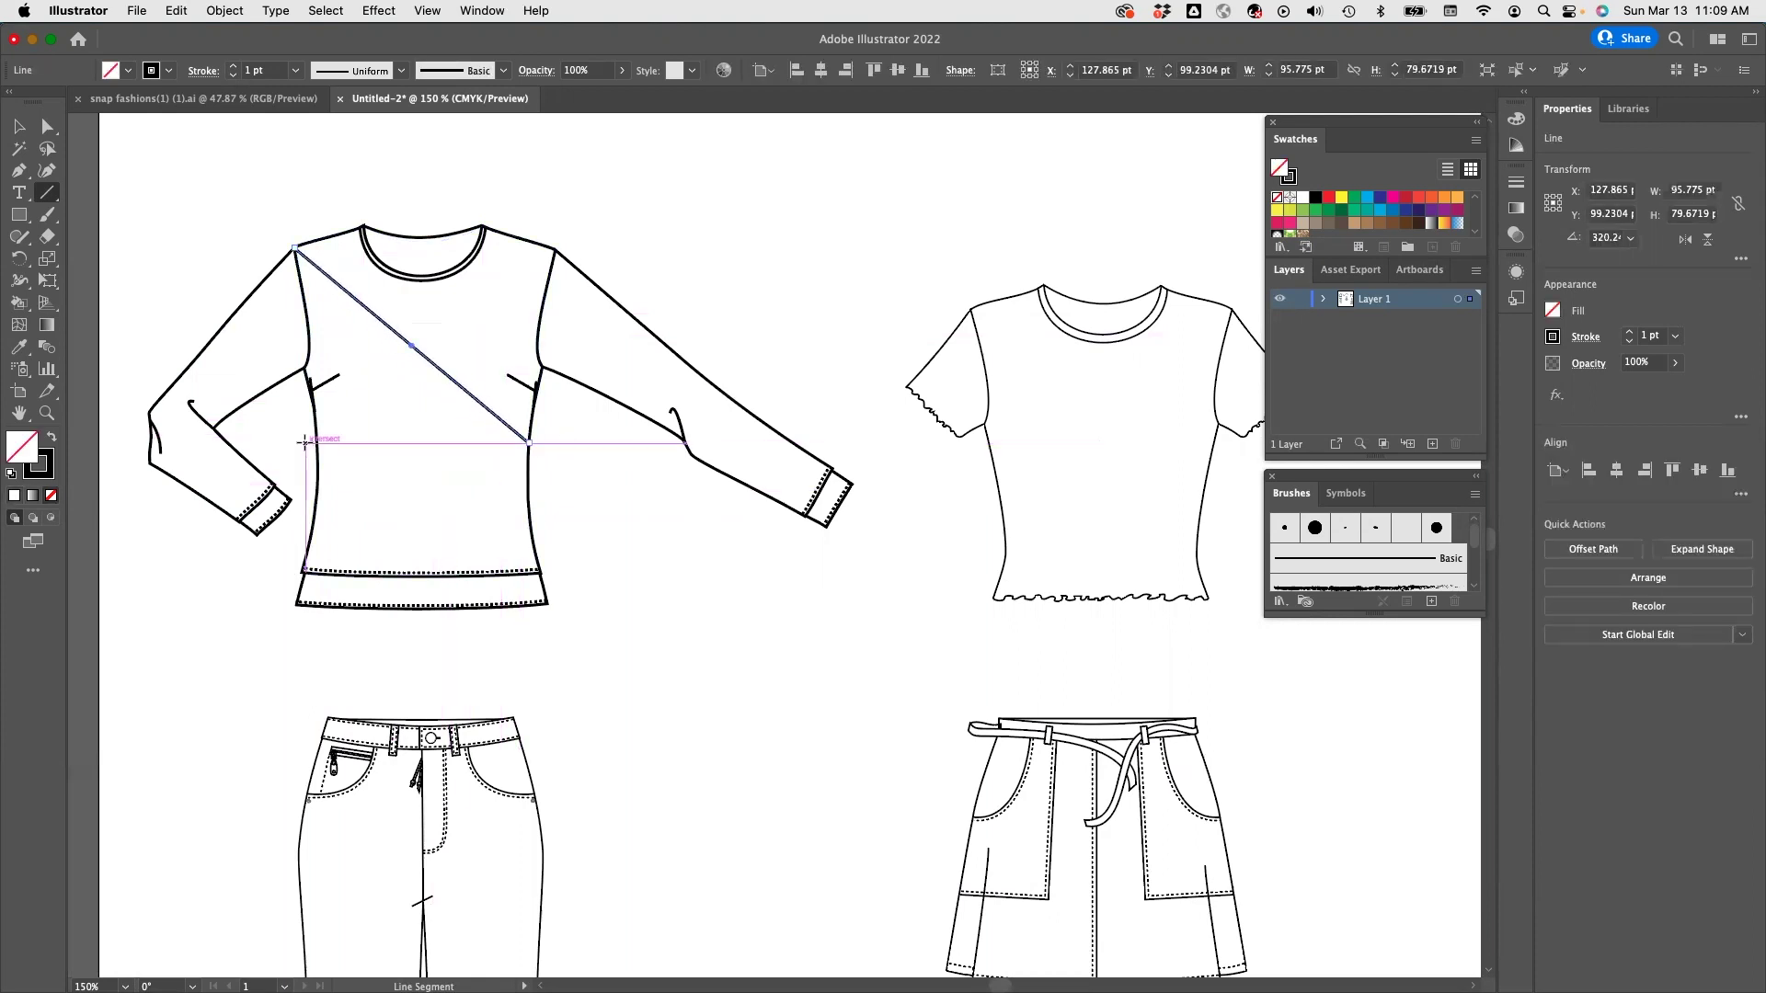
{"action": "left_click_drag", "start_coordinate": [316, 466], "coordinate": [470, 575]}
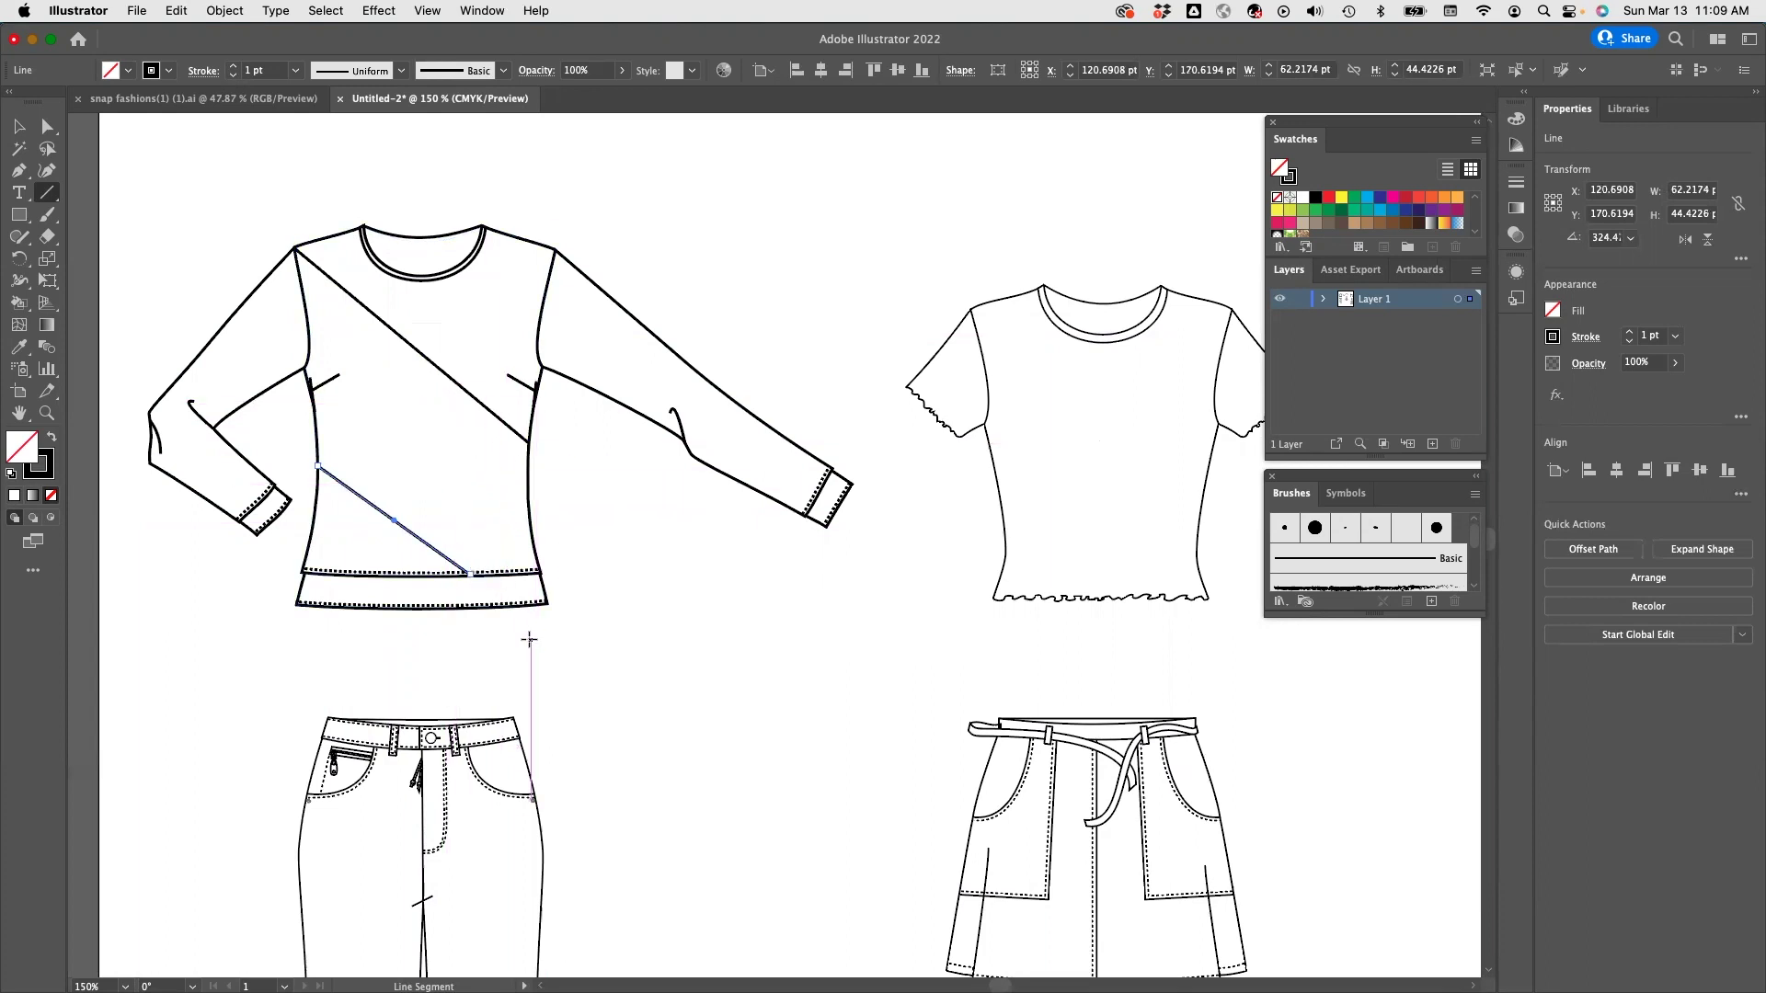
{"action": "left_click", "coordinate": [474, 646]}
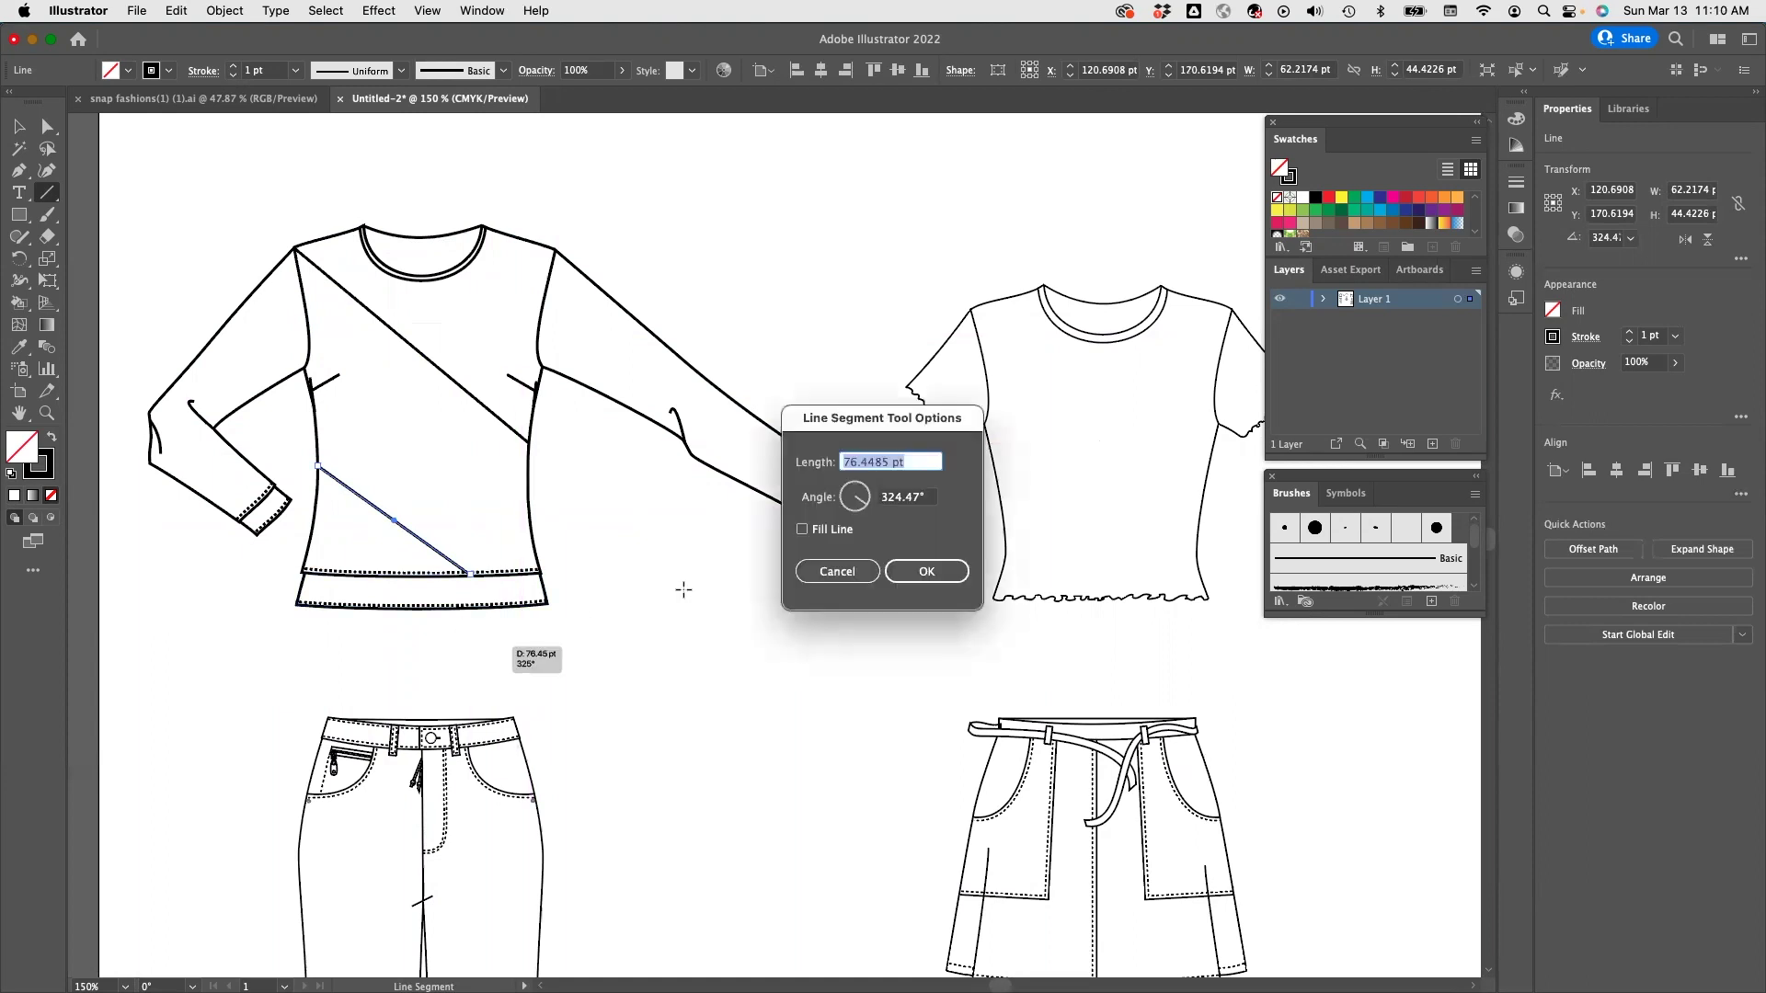
{"action": "left_click", "coordinate": [837, 572]}
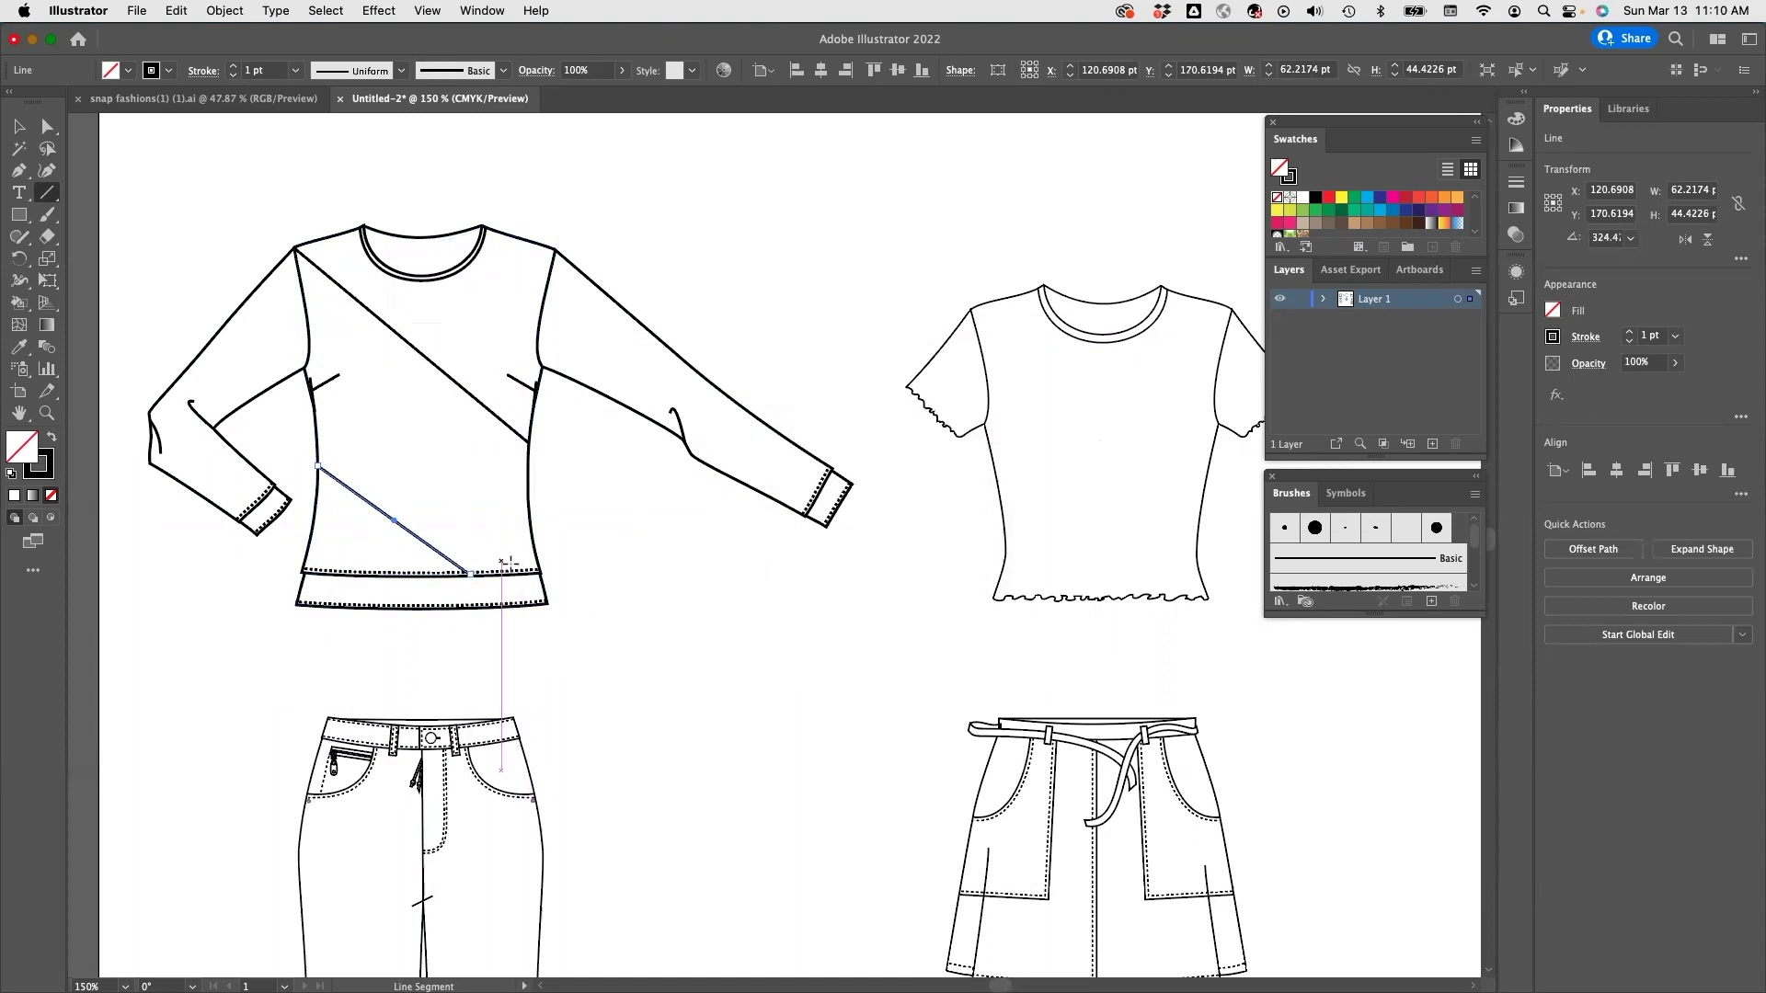
Check that the lower diagonal line reaches the hem seam by selecting its end anchor point with Direct Selection.
{"action": "scroll", "coordinate": [699, 579], "scroll_direction": "left", "scroll_amount": 6}
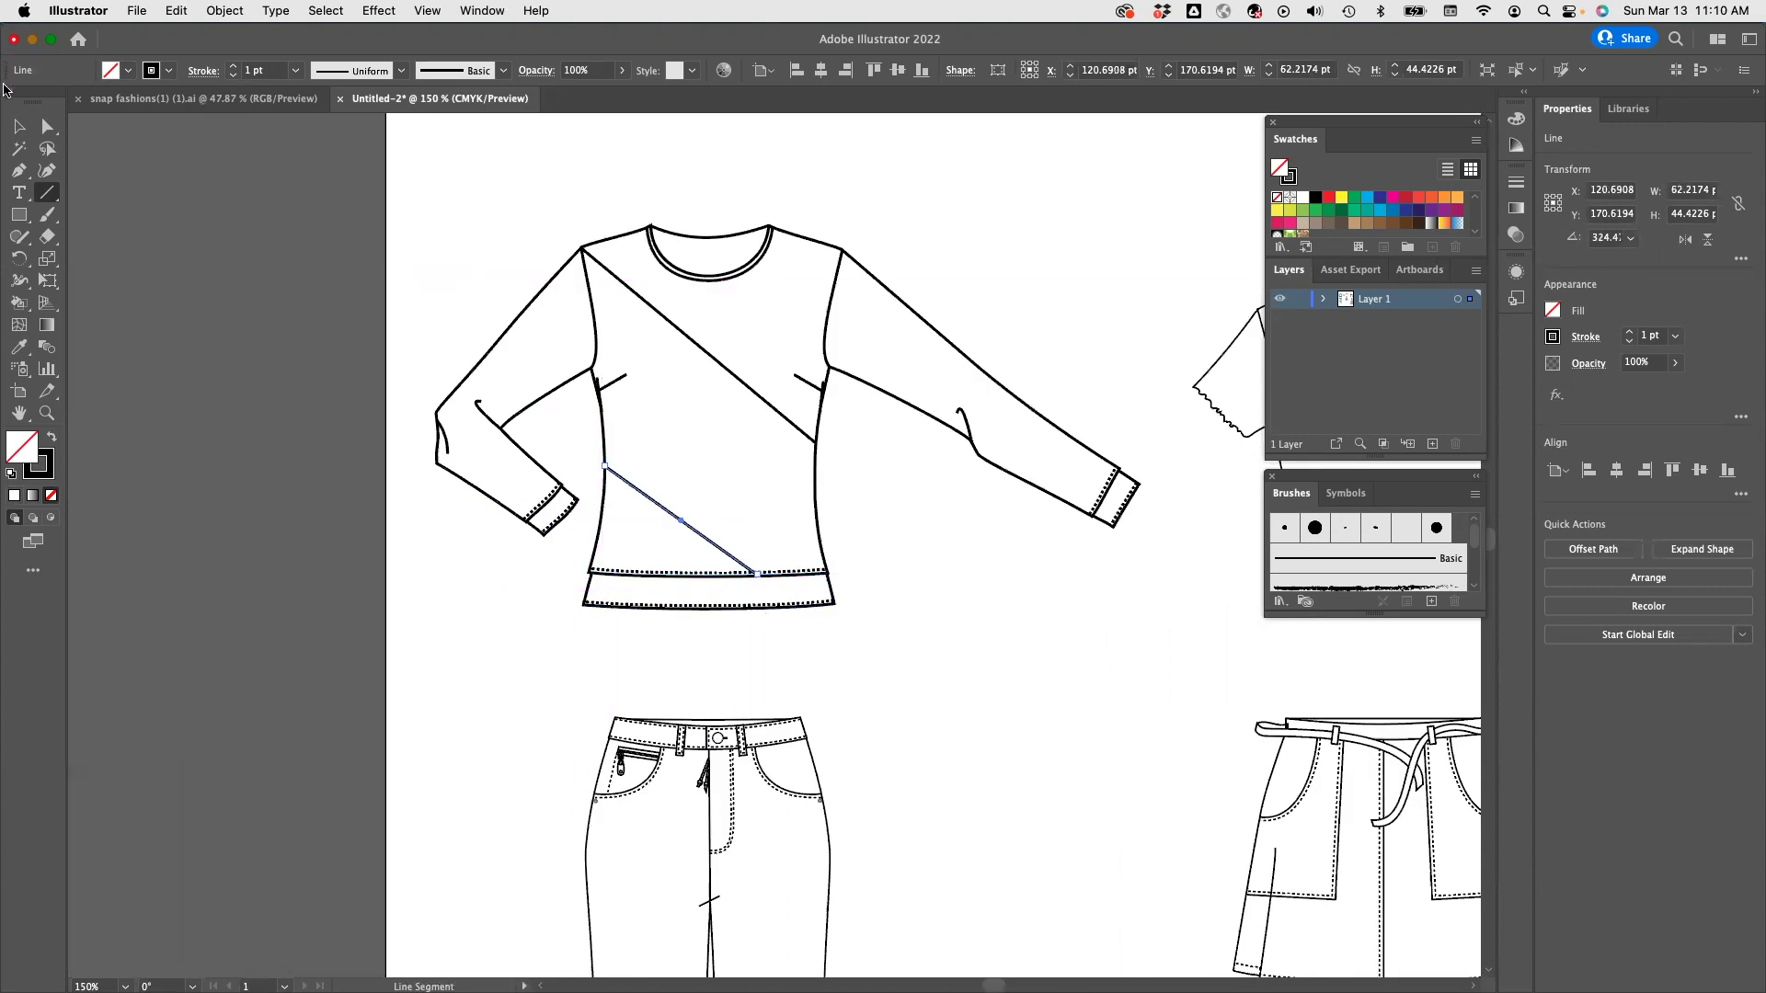
{"action": "left_click", "coordinate": [18, 129]}
{"action": "left_click", "coordinate": [625, 642]}
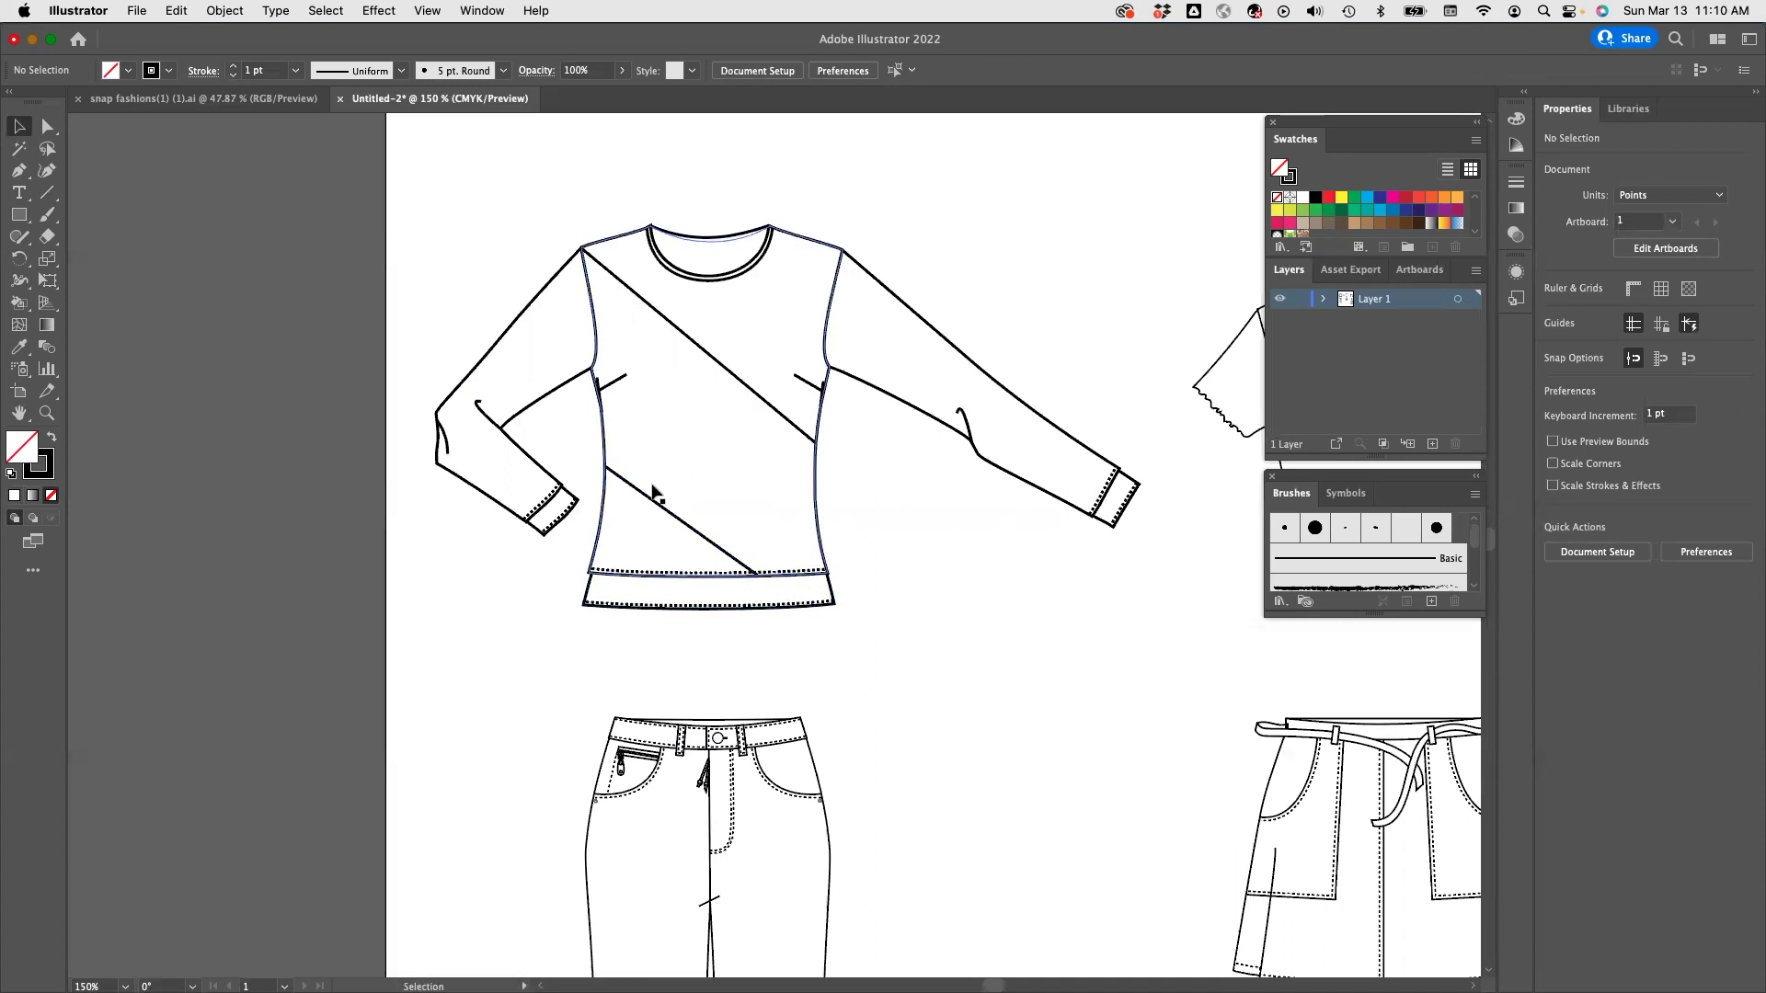
{"action": "left_click", "coordinate": [48, 127]}
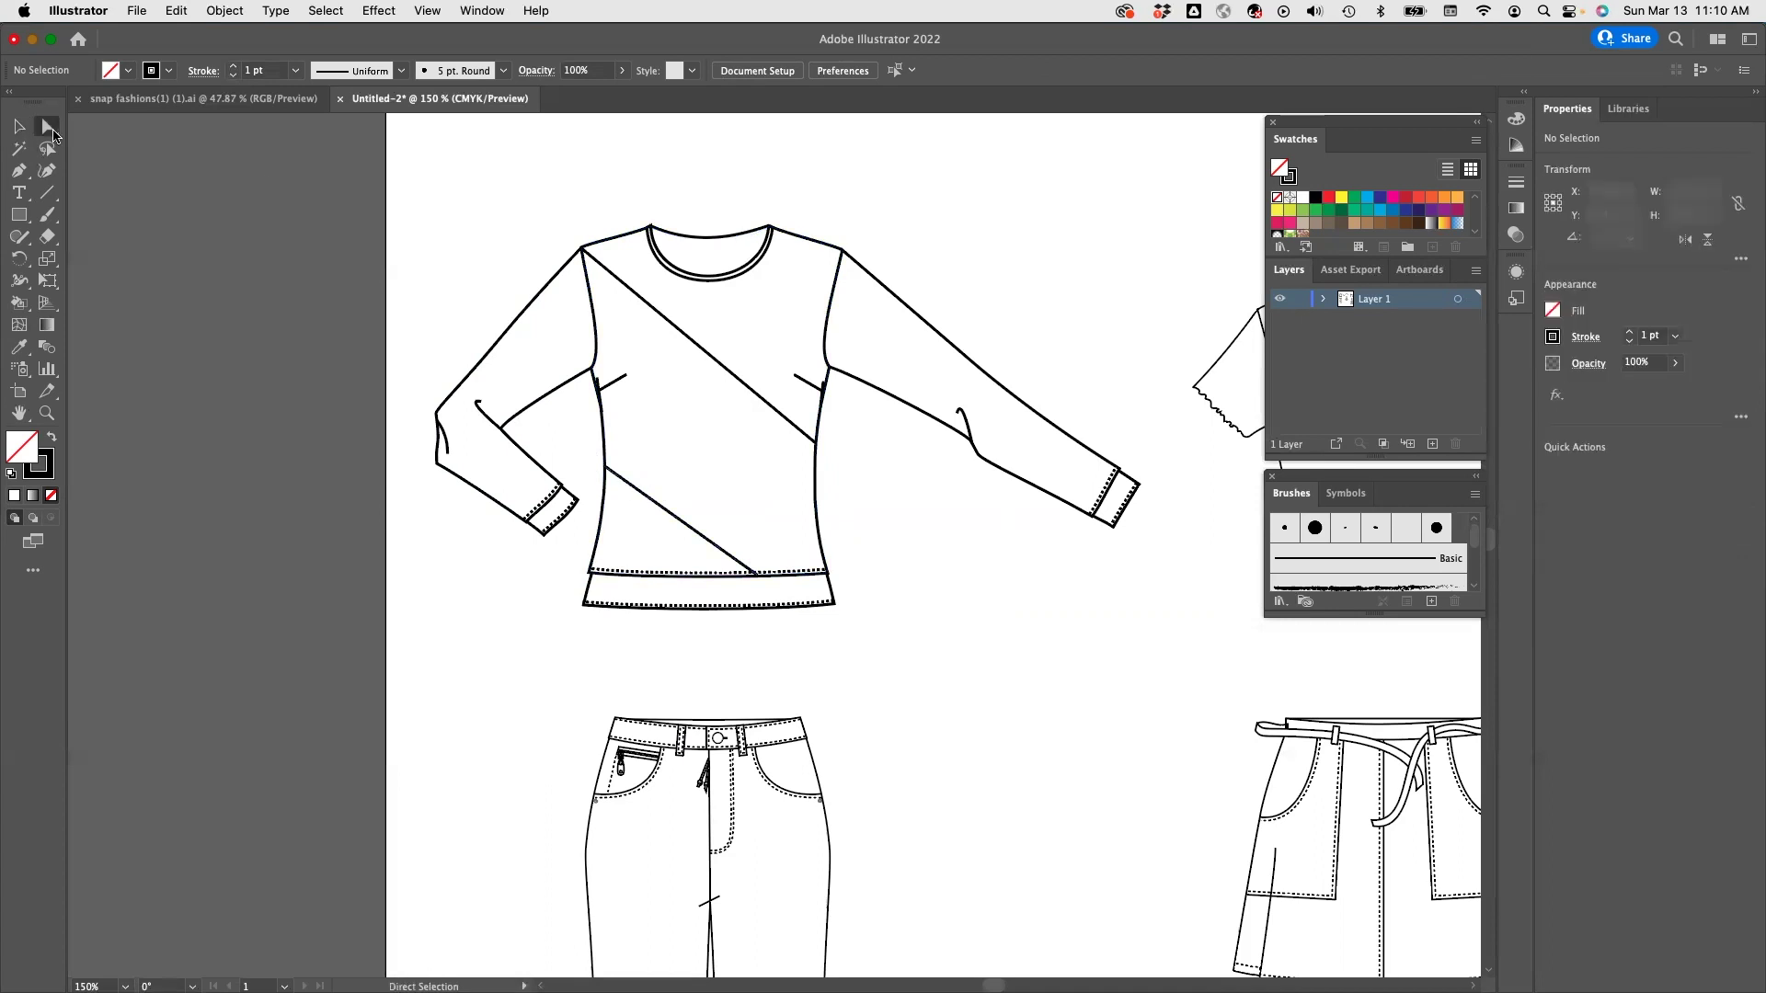
{"action": "left_click", "coordinate": [726, 550]}
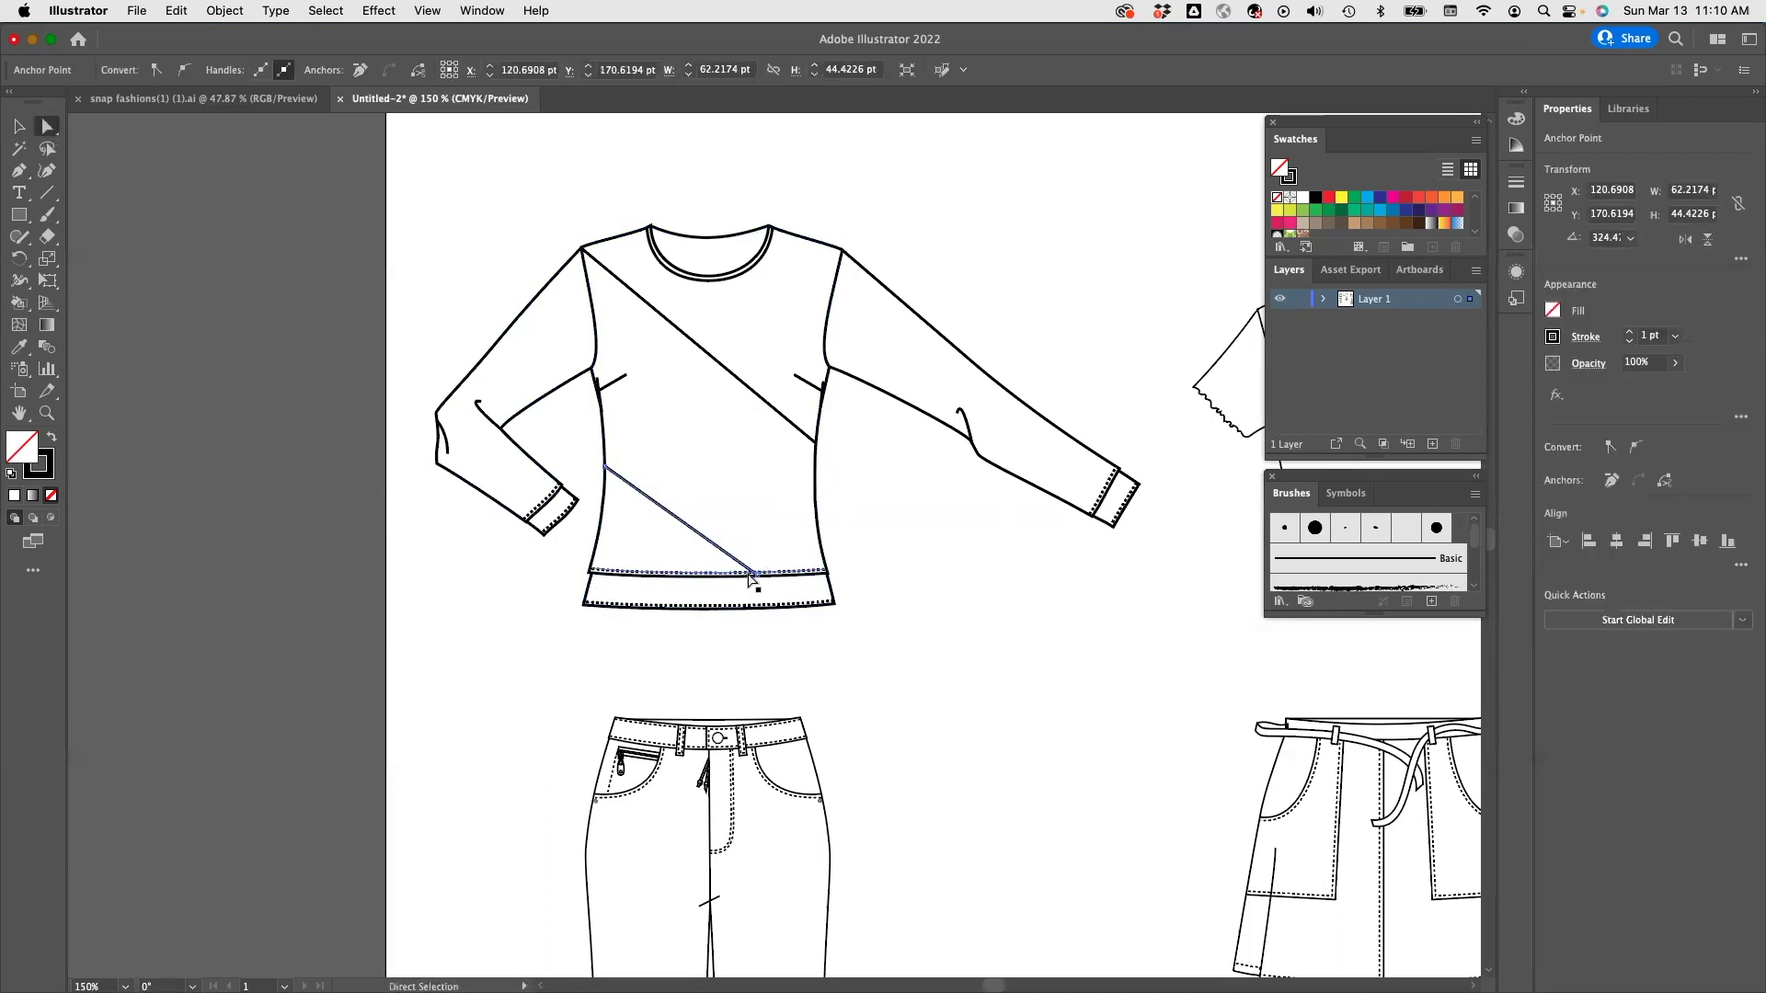
{"action": "left_click_drag", "start_coordinate": [757, 578], "coordinate": [762, 582]}
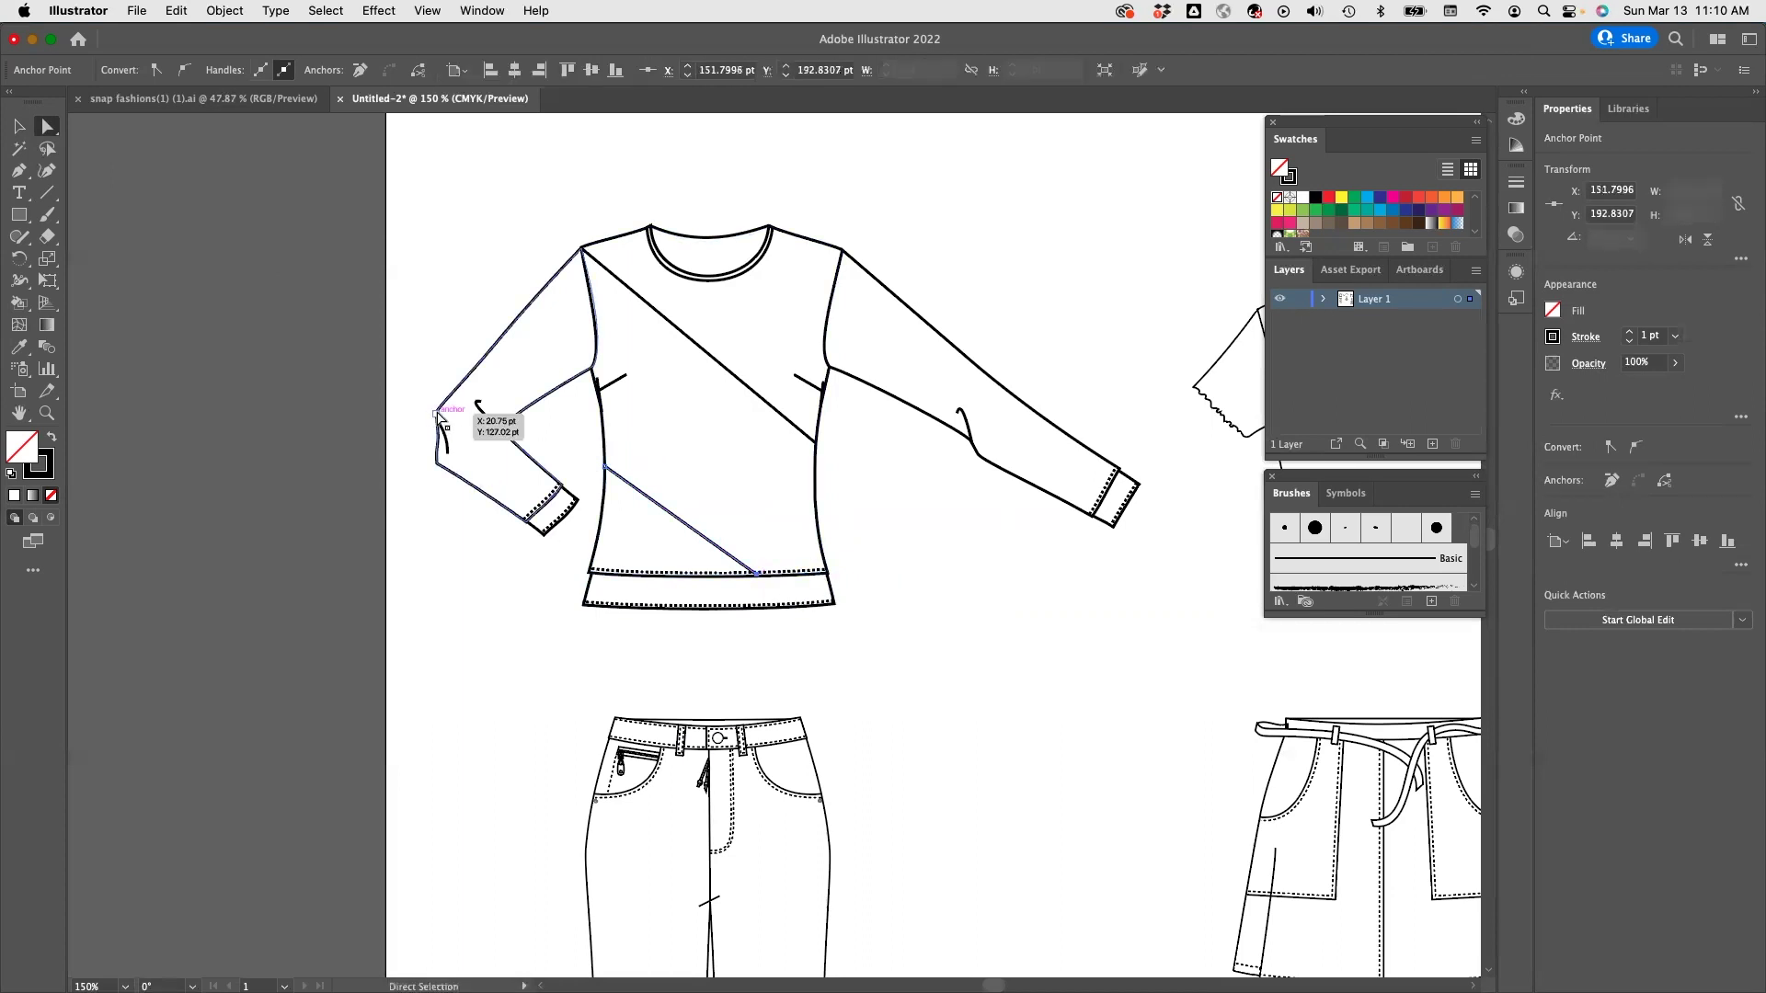
Activate the Live Paint Bucket tool with the long-sleeve top in view.
{"action": "scroll", "coordinate": [526, 601], "scroll_direction": "down", "scroll_amount": 3}
{"action": "scroll", "coordinate": [526, 601], "scroll_direction": "up", "scroll_amount": 5}
{"action": "scroll", "coordinate": [526, 601], "scroll_direction": "right", "scroll_amount": 3}
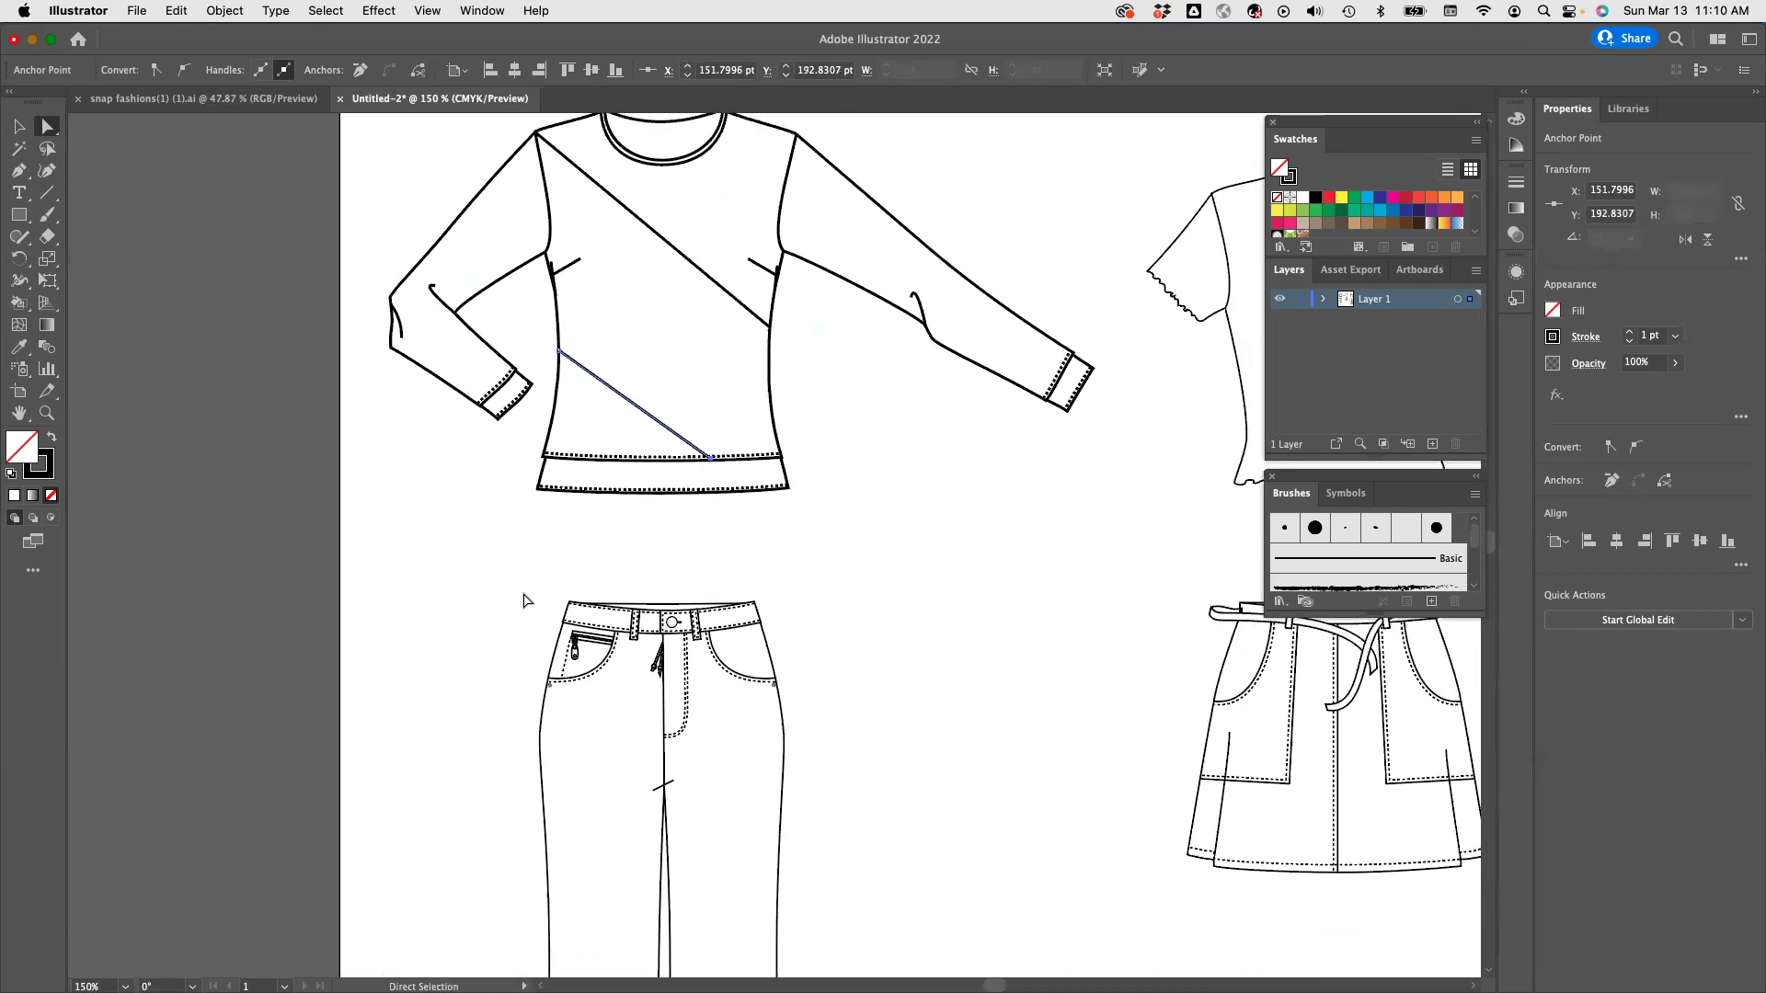
{"action": "scroll", "coordinate": [523, 600], "scroll_direction": "right", "scroll_amount": 1}
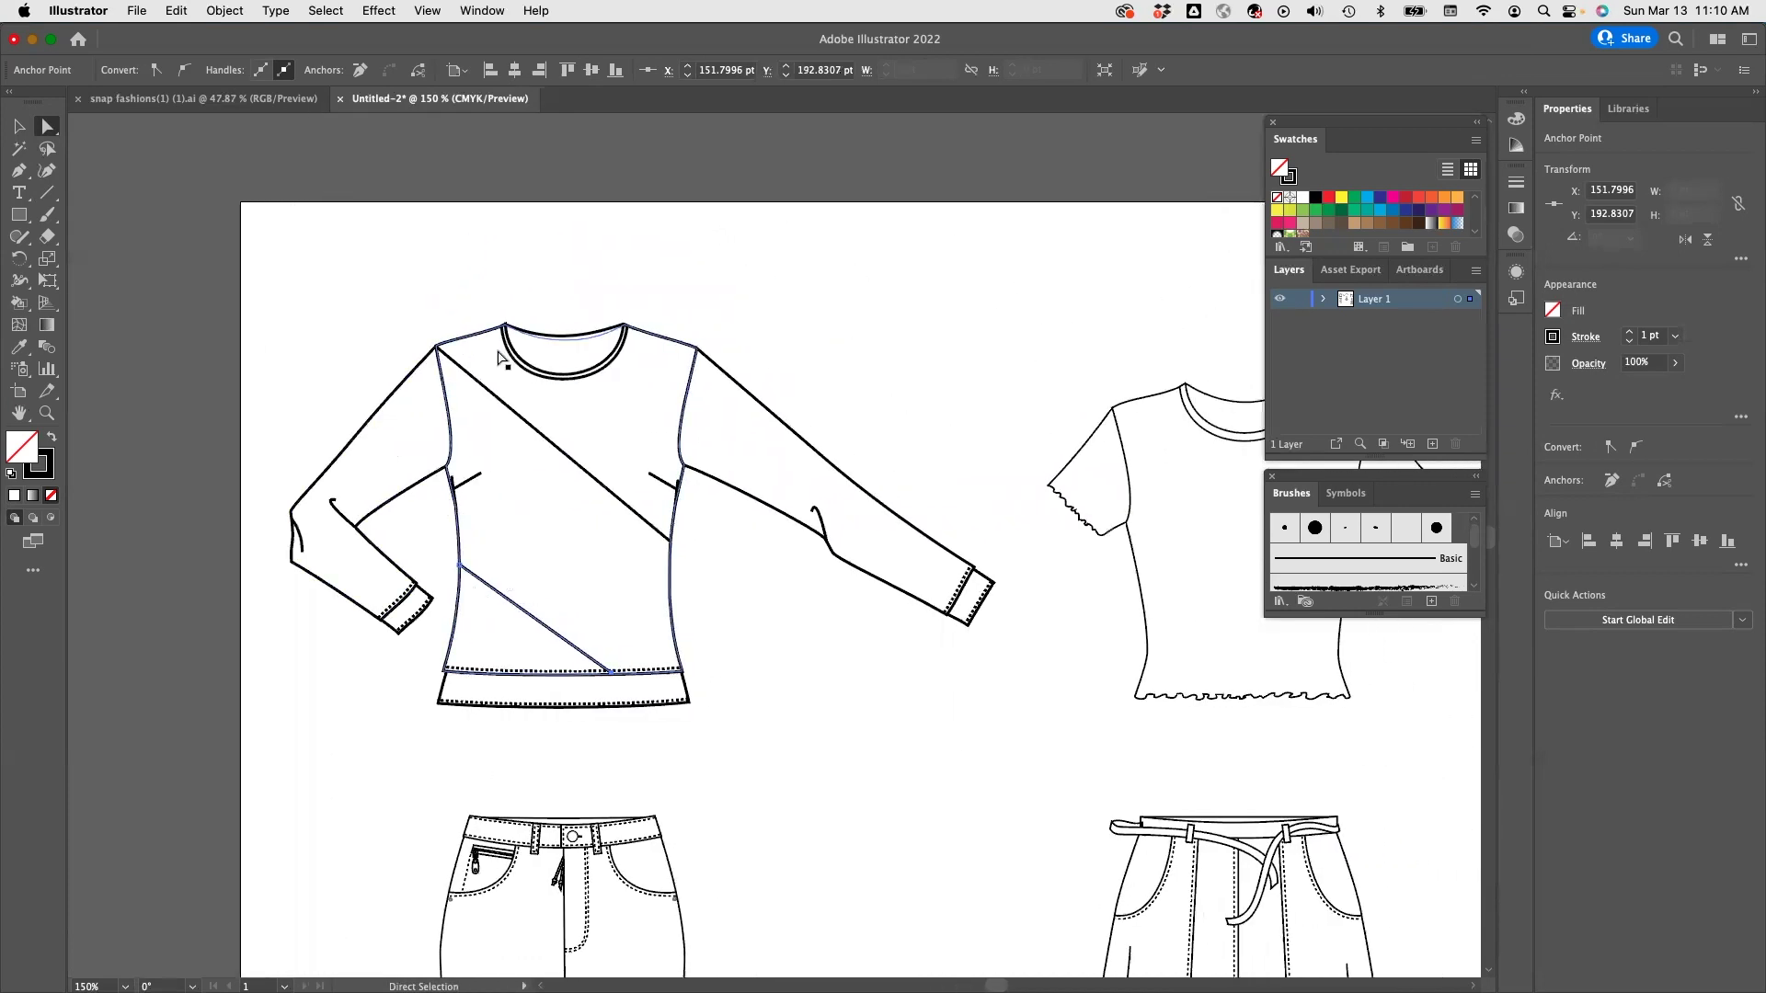
{"action": "mouse_move", "coordinate": [20, 309]}
{"action": "left_mouse_down"}
{"action": "mouse_move", "coordinate": [133, 317]}
{"action": "mouse_move", "coordinate": [100, 331]}
{"action": "left_mouse_up"}
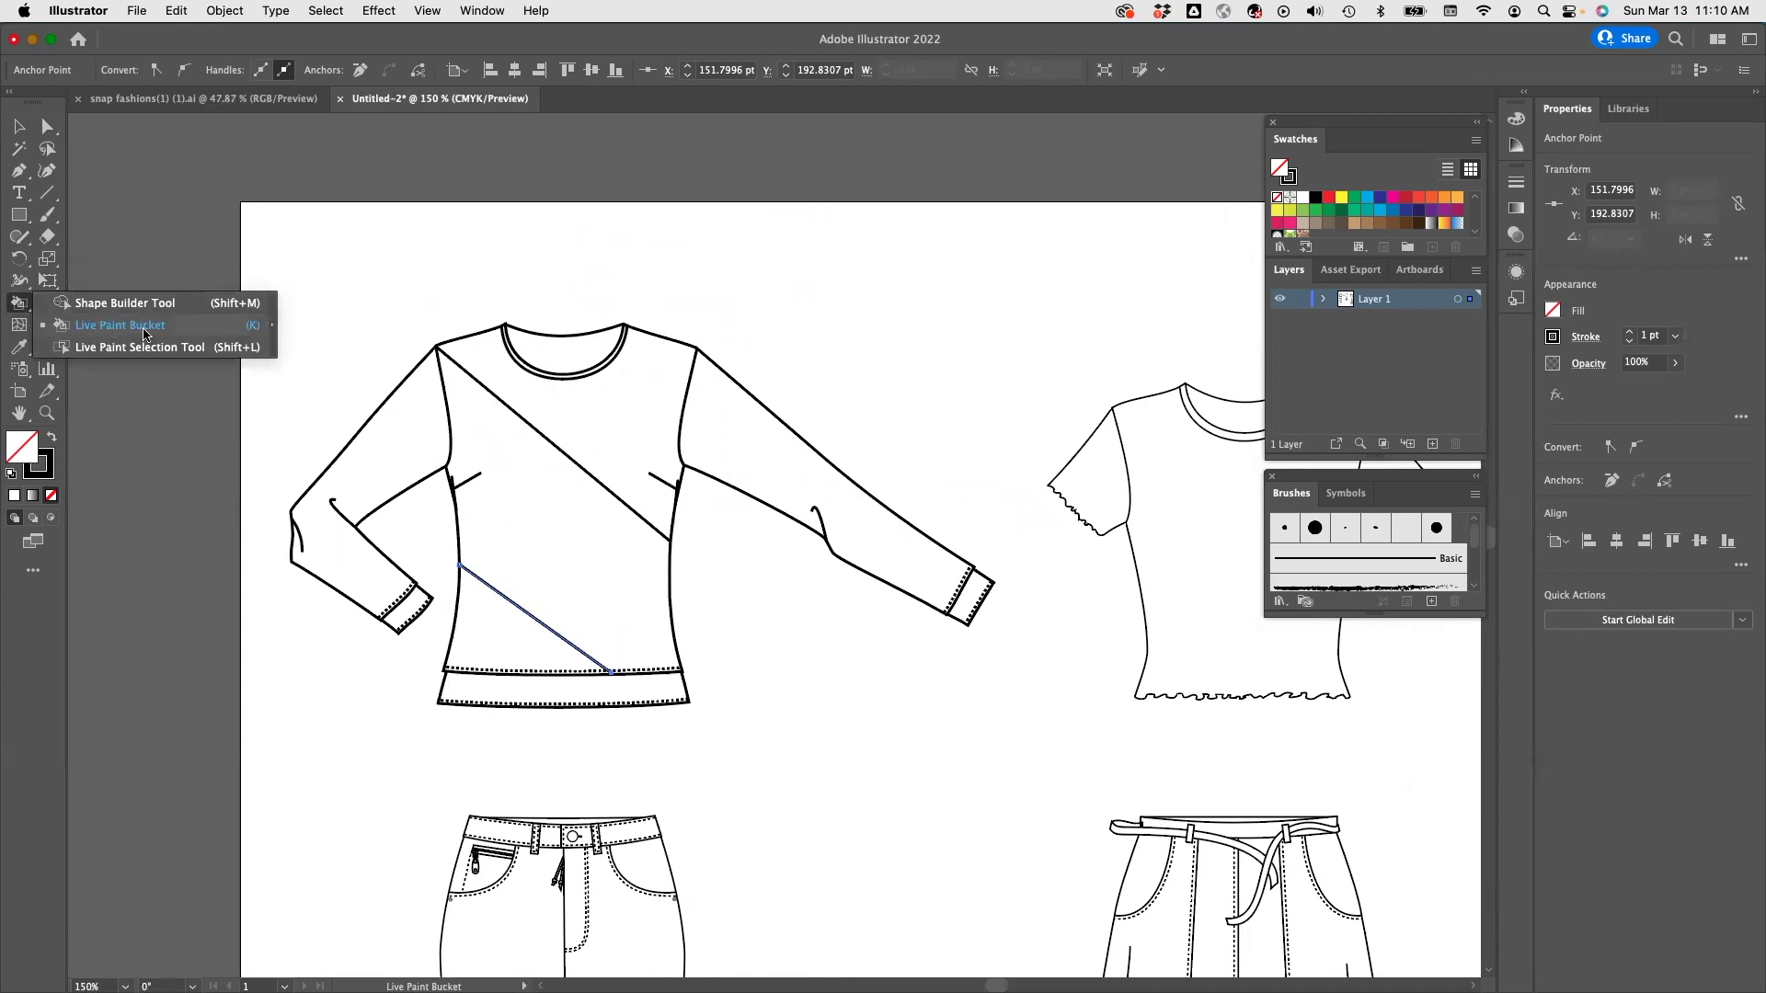
{"action": "left_click_drag", "start_coordinate": [145, 333], "coordinate": [138, 329]}
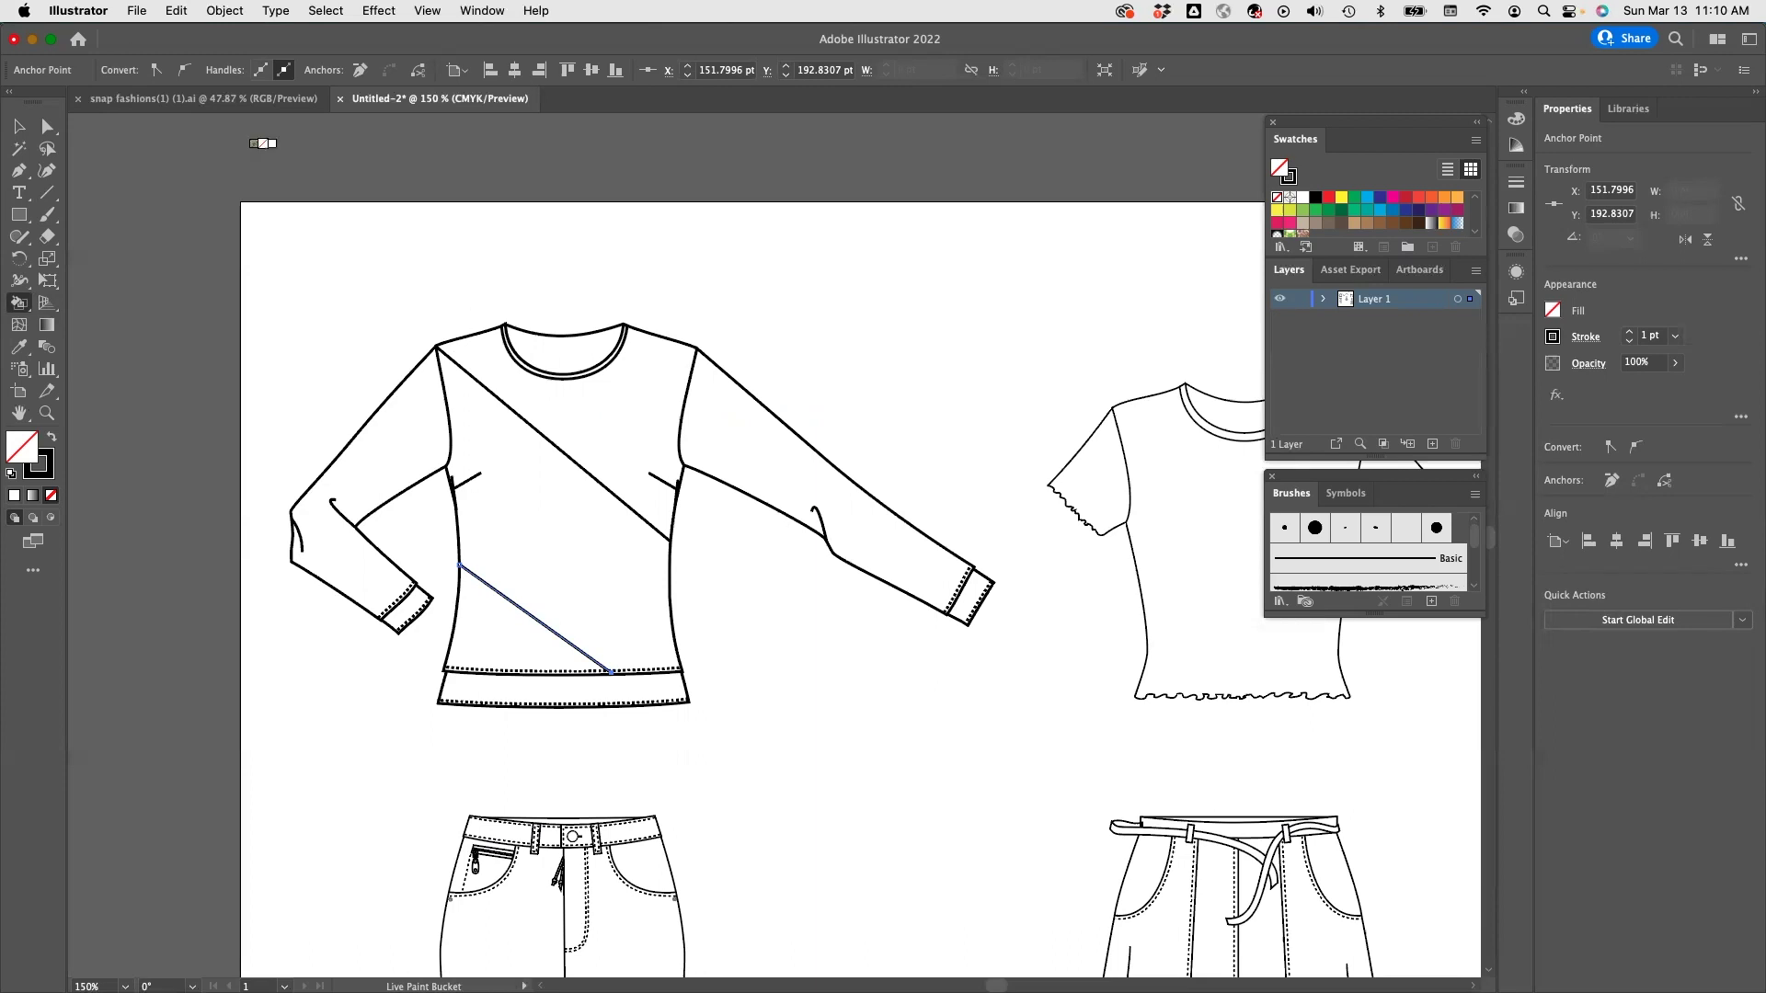
Restore the Illustrator window and enlarge it to nearly fill the screen again.
{"action": "left_click", "coordinate": [50, 41]}
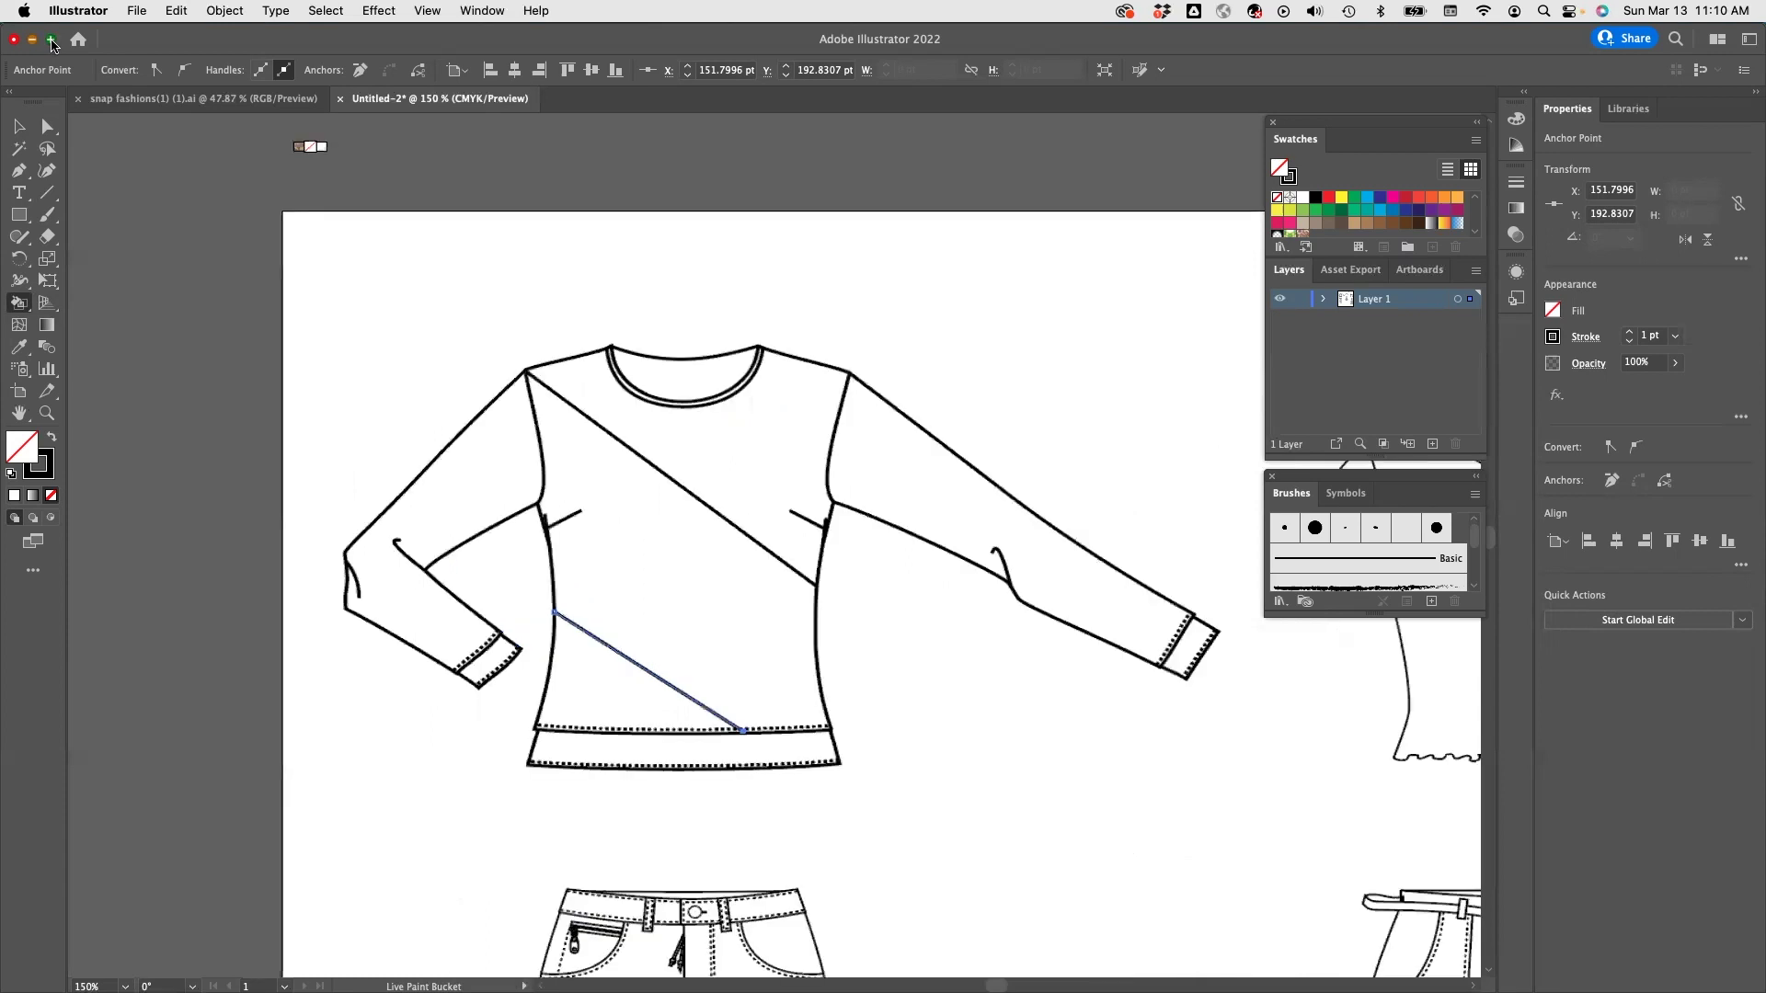
{"action": "left_click_drag", "start_coordinate": [223, 58], "coordinate": [107, 36]}
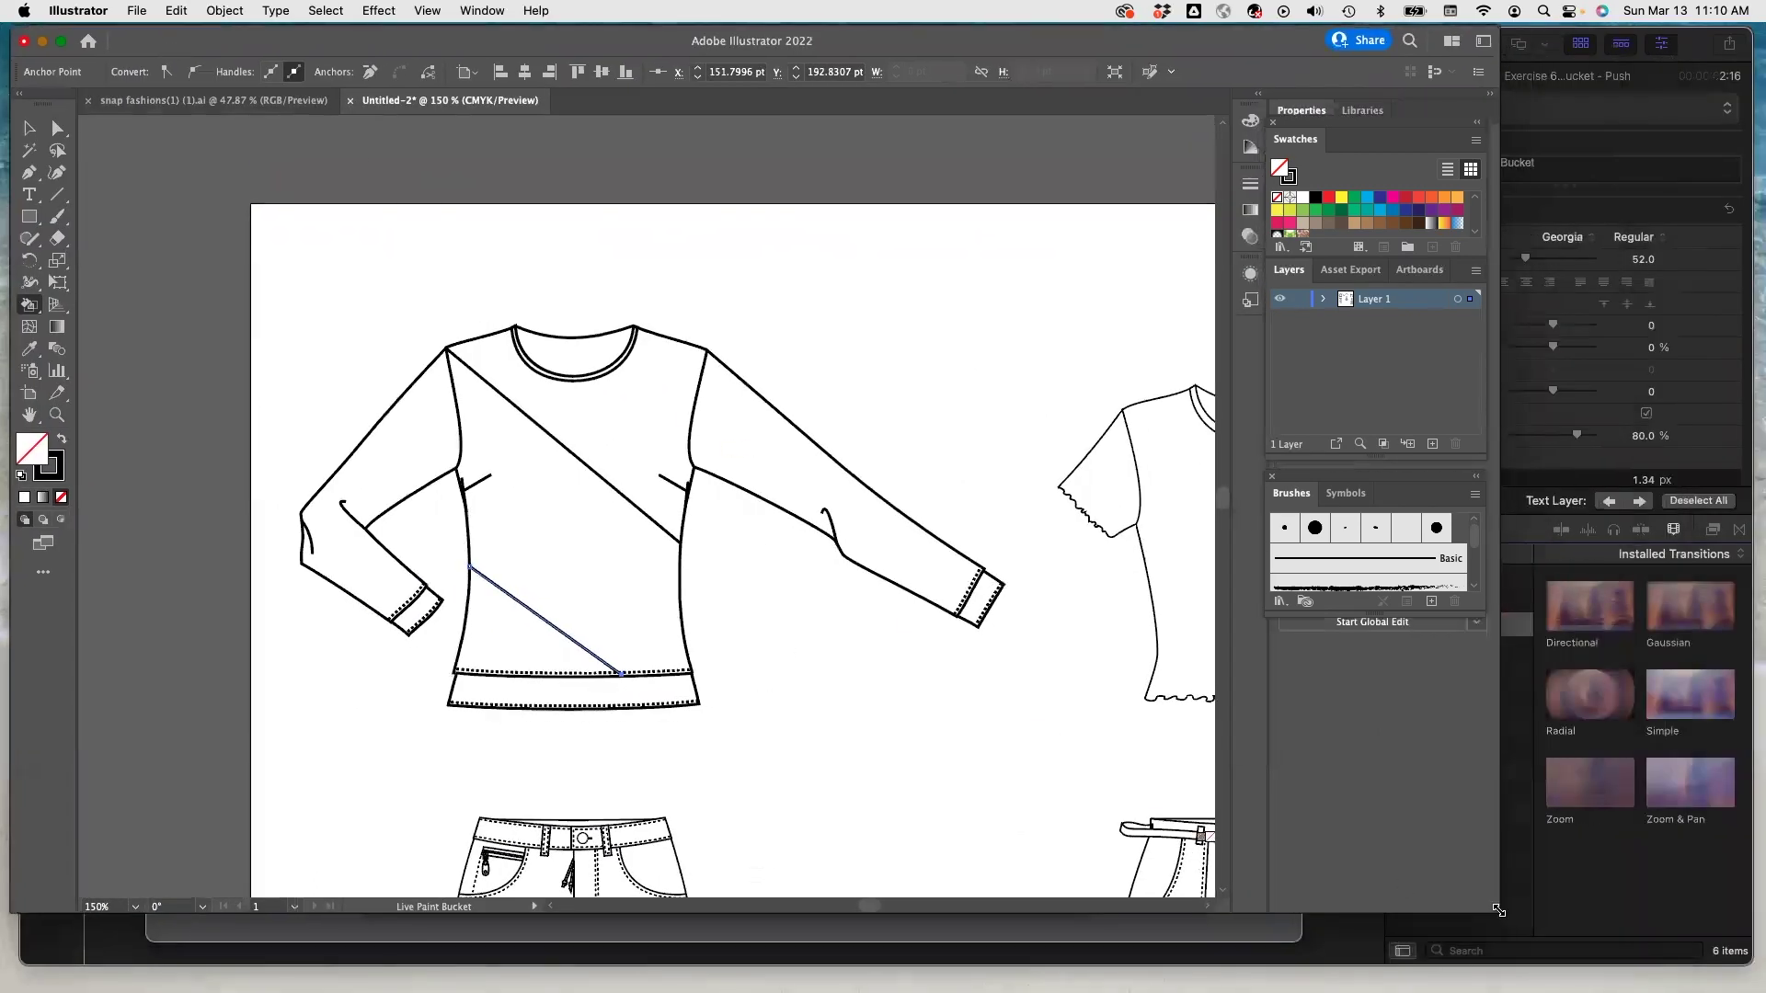
{"action": "mouse_move", "coordinate": [1491, 909]}
{"action": "left_mouse_down"}
{"action": "mouse_move", "coordinate": [1745, 935]}
{"action": "mouse_move", "coordinate": [1755, 990]}
{"action": "left_mouse_up"}
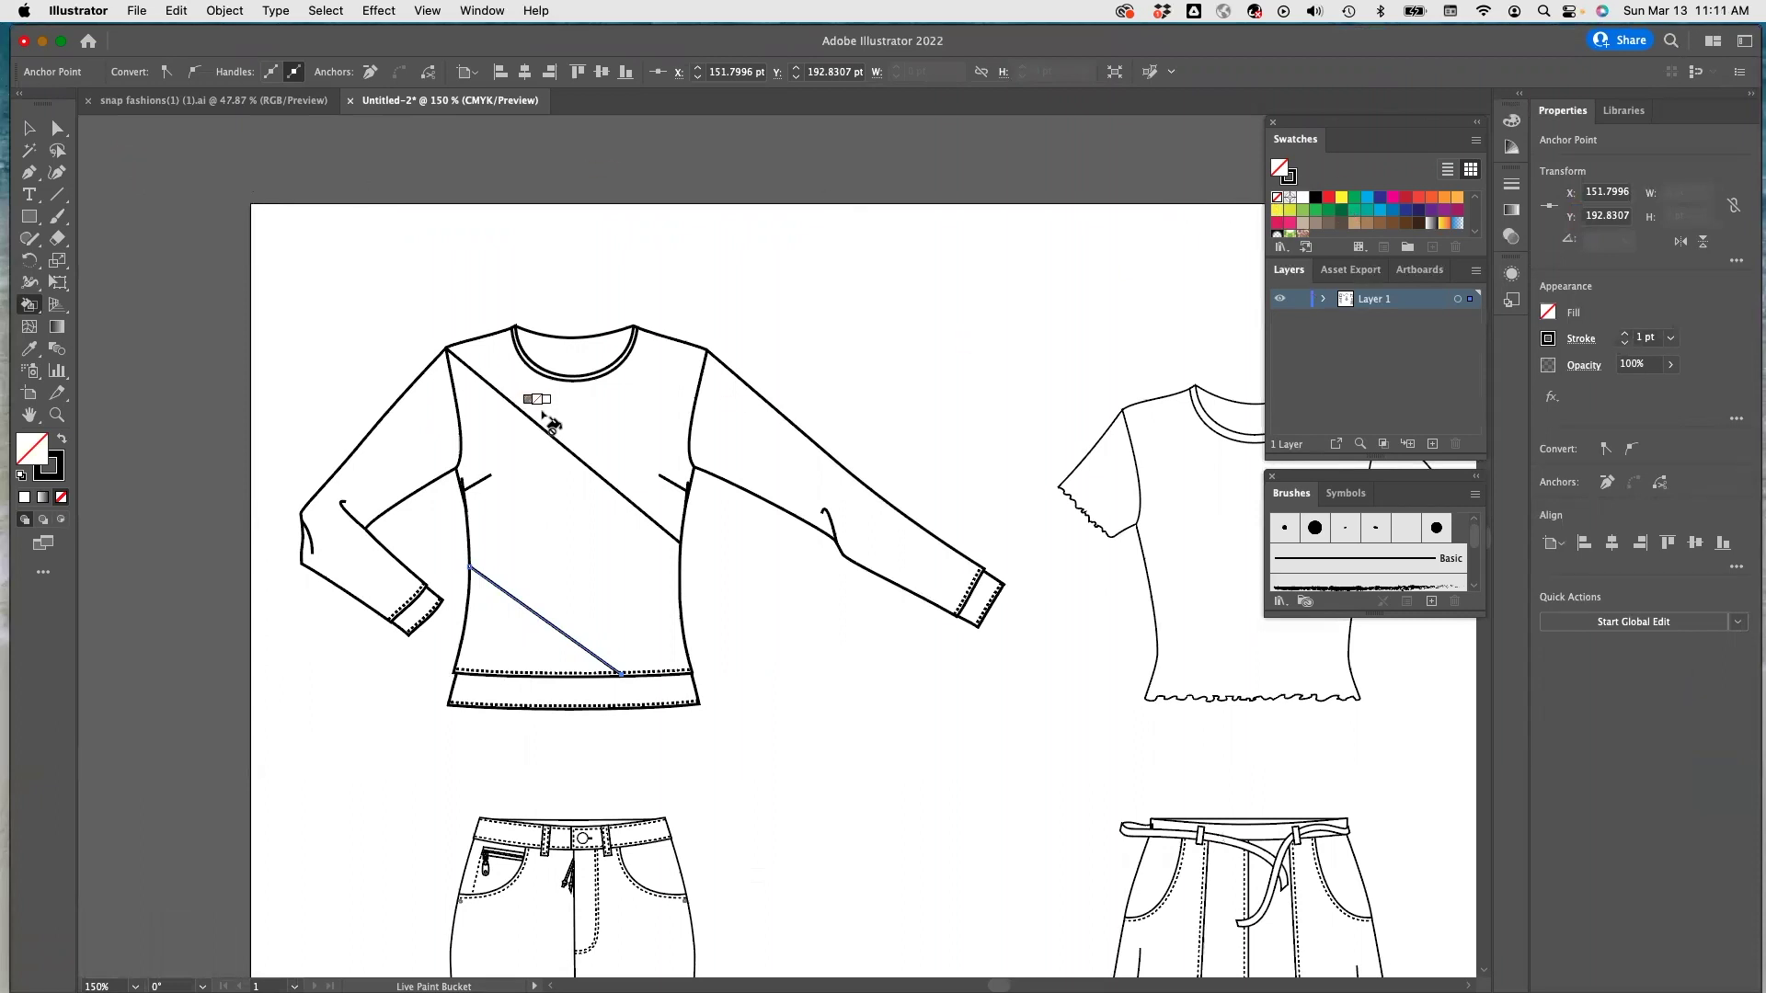
Try to paint the long-sleeve top's body and cuff pink without the garment selected, and briefly select the whole garment with both lines.
{"action": "left_click", "coordinate": [1390, 200]}
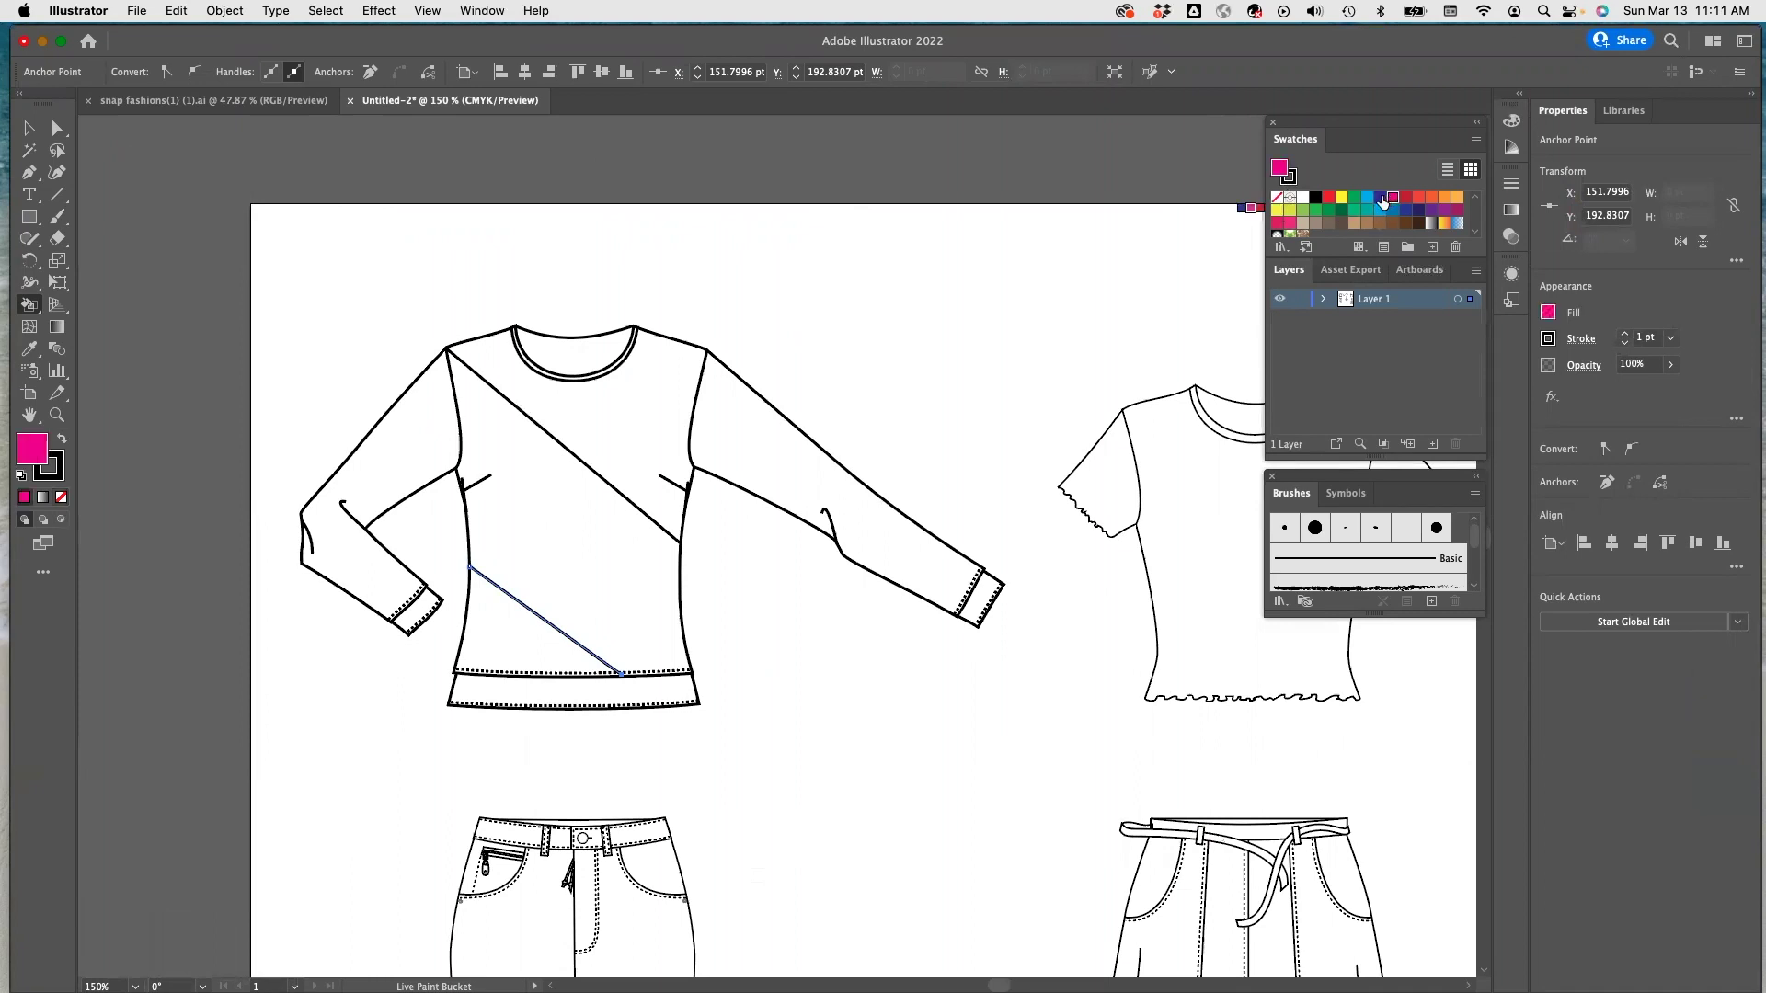
{"action": "left_click", "coordinate": [633, 416]}
{"action": "left_click", "coordinate": [983, 550]}
{"action": "left_click", "coordinate": [28, 130]}
{"action": "left_click_drag", "start_coordinate": [278, 289], "coordinate": [935, 715]}
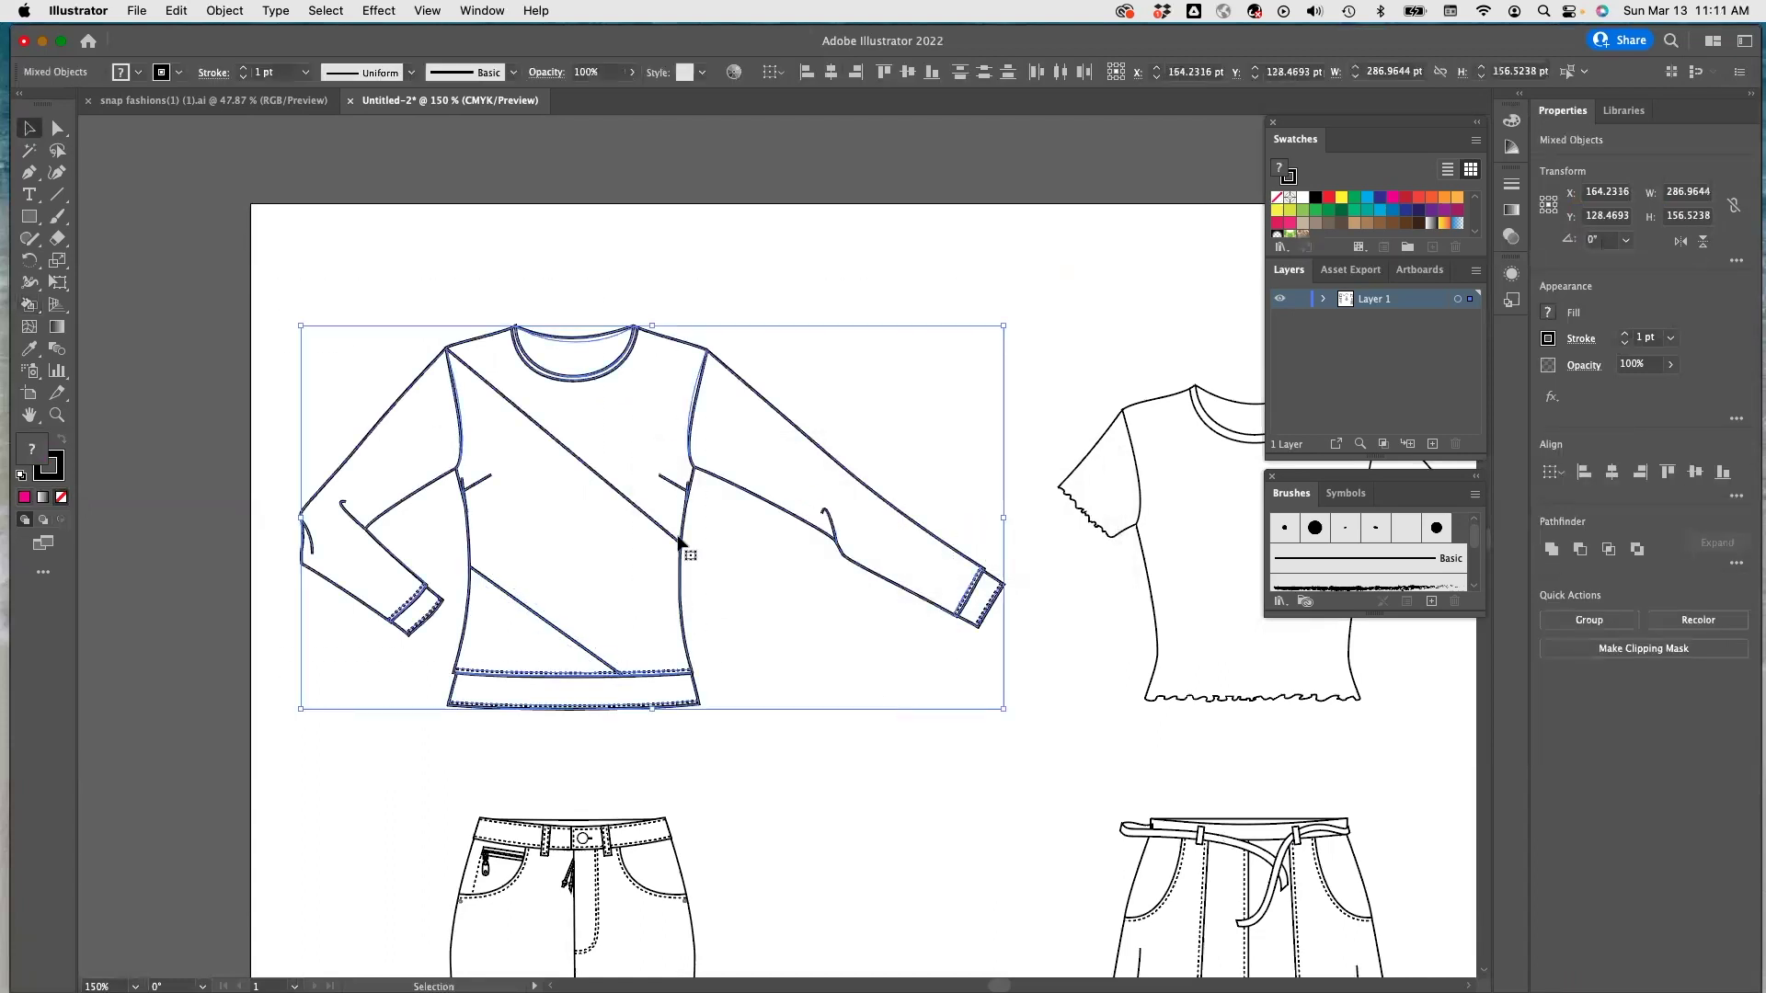
{"action": "left_click", "coordinate": [731, 292]}
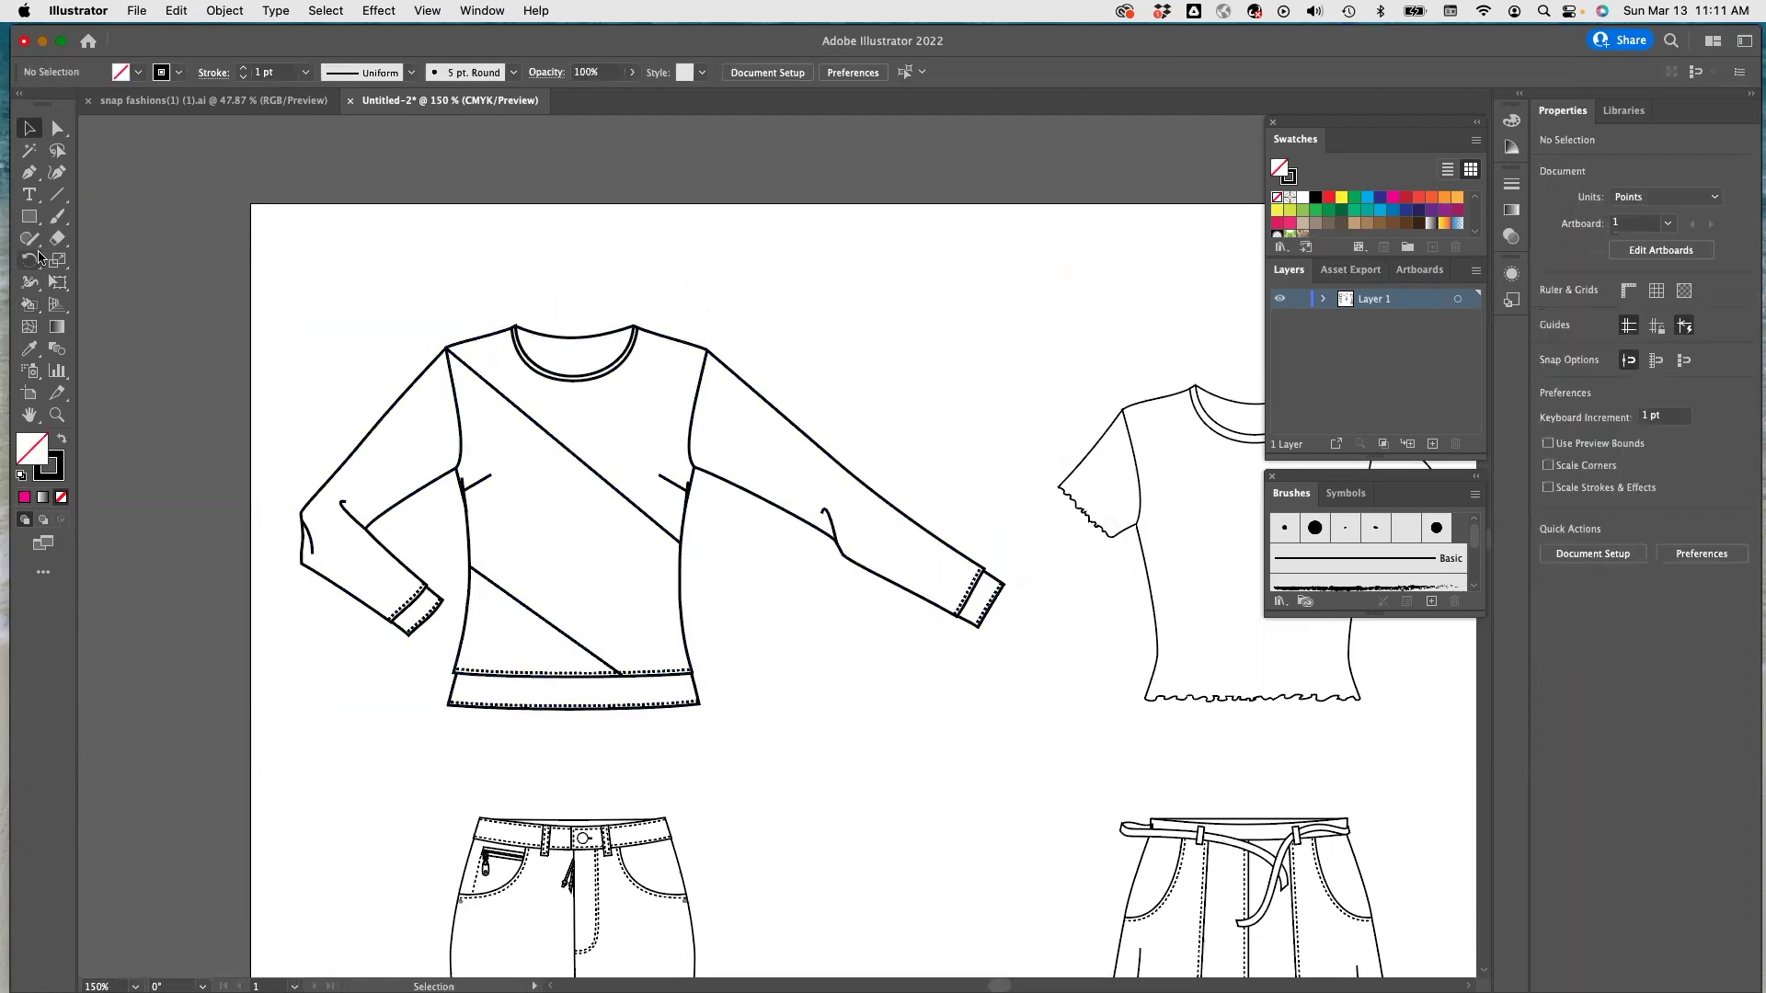
Make the long-sleeve top group, without its diagonal lines, a Live Paint group and fill its straight sleeve, that sleeve's cuff and the body with pink.
{"action": "left_click", "coordinate": [26, 311]}
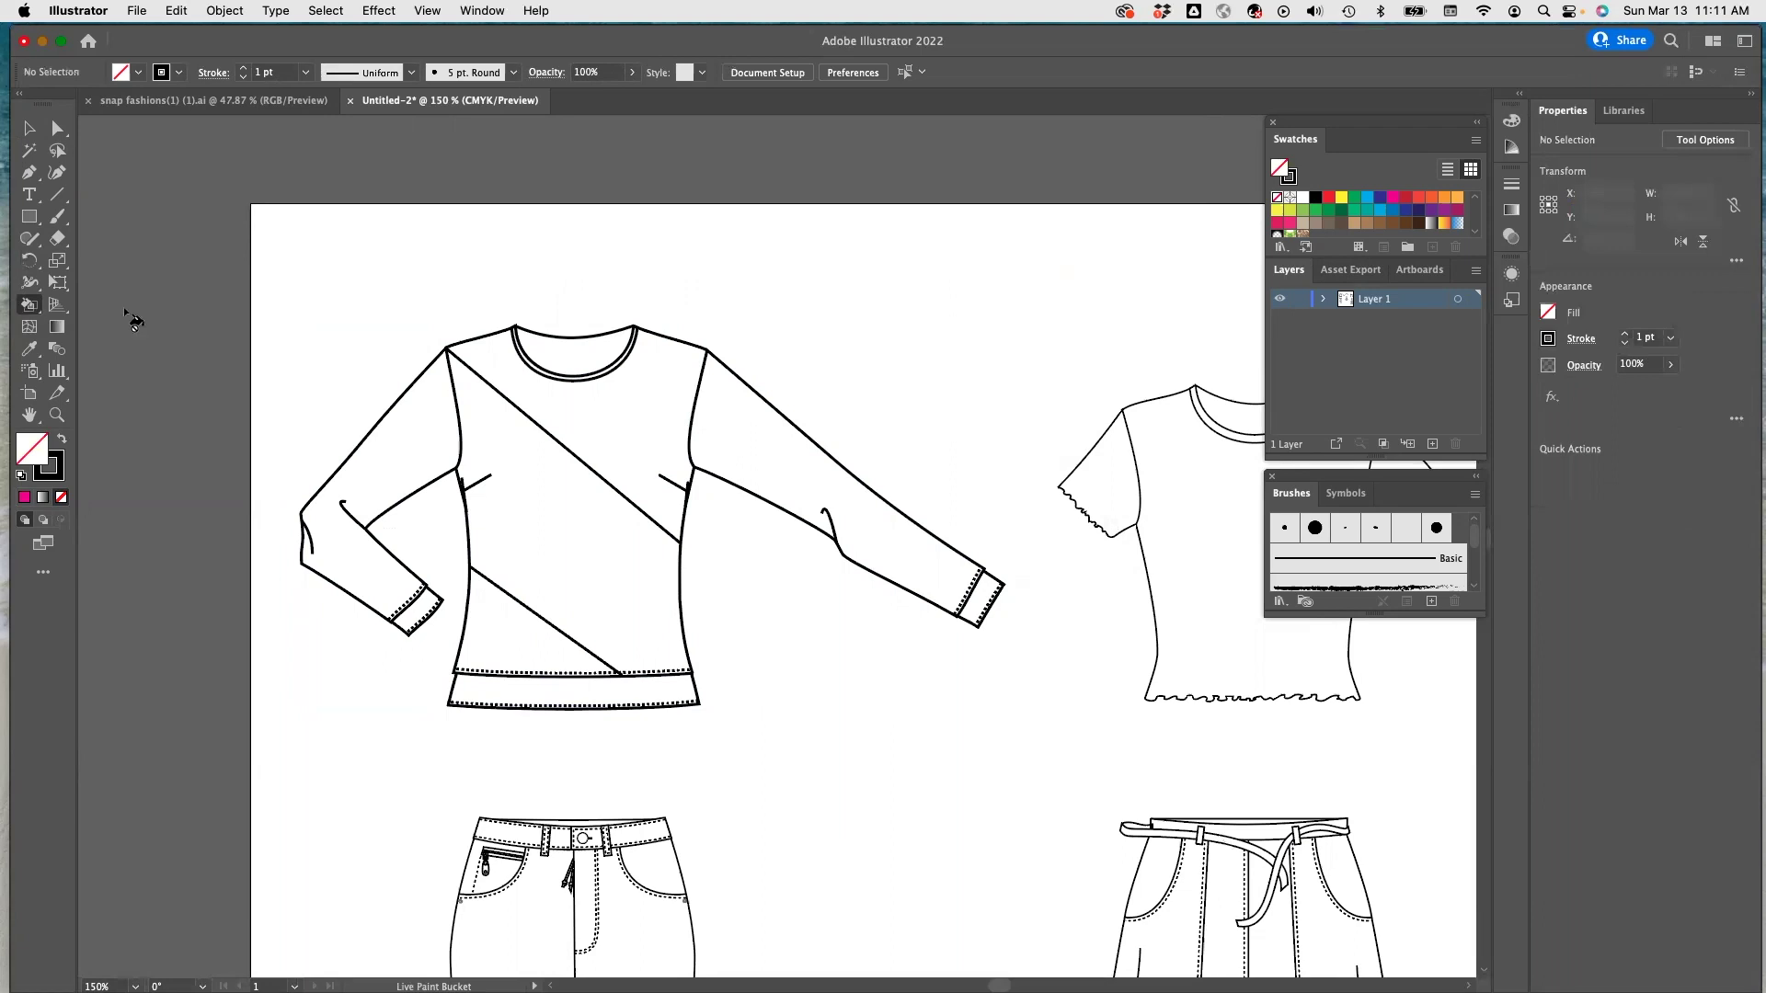
{"action": "left_click", "coordinate": [1393, 197]}
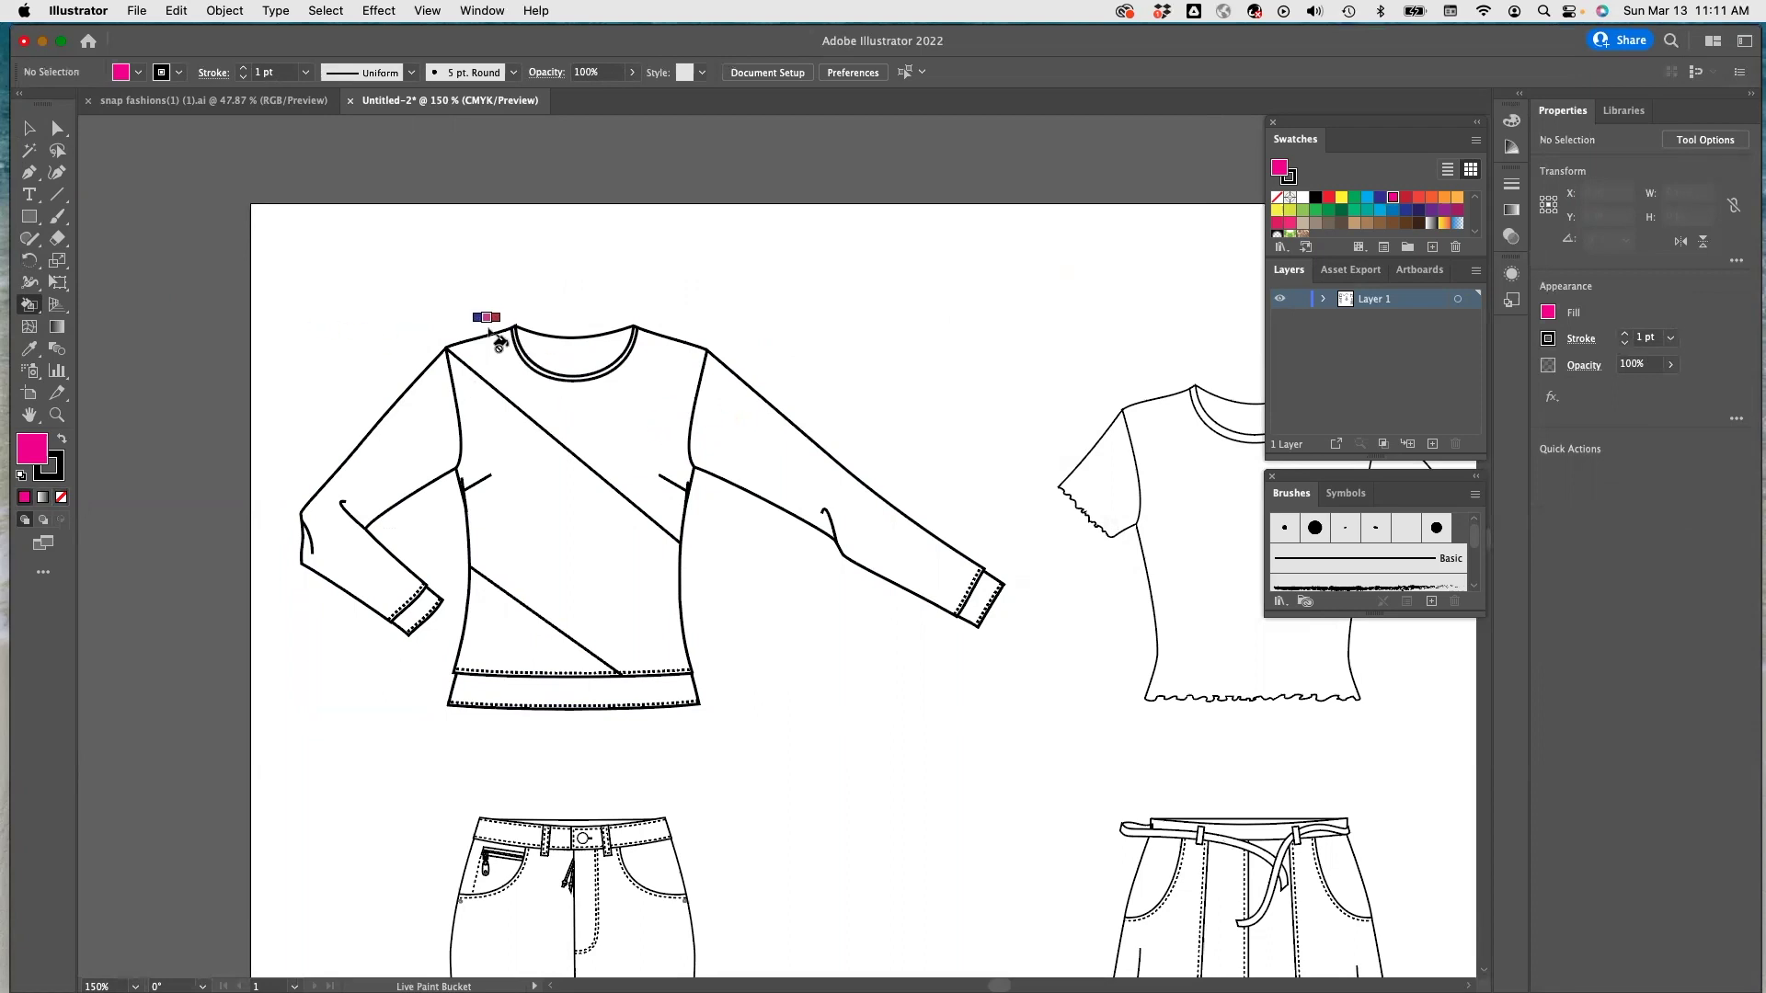
{"action": "left_click", "coordinate": [29, 128]}
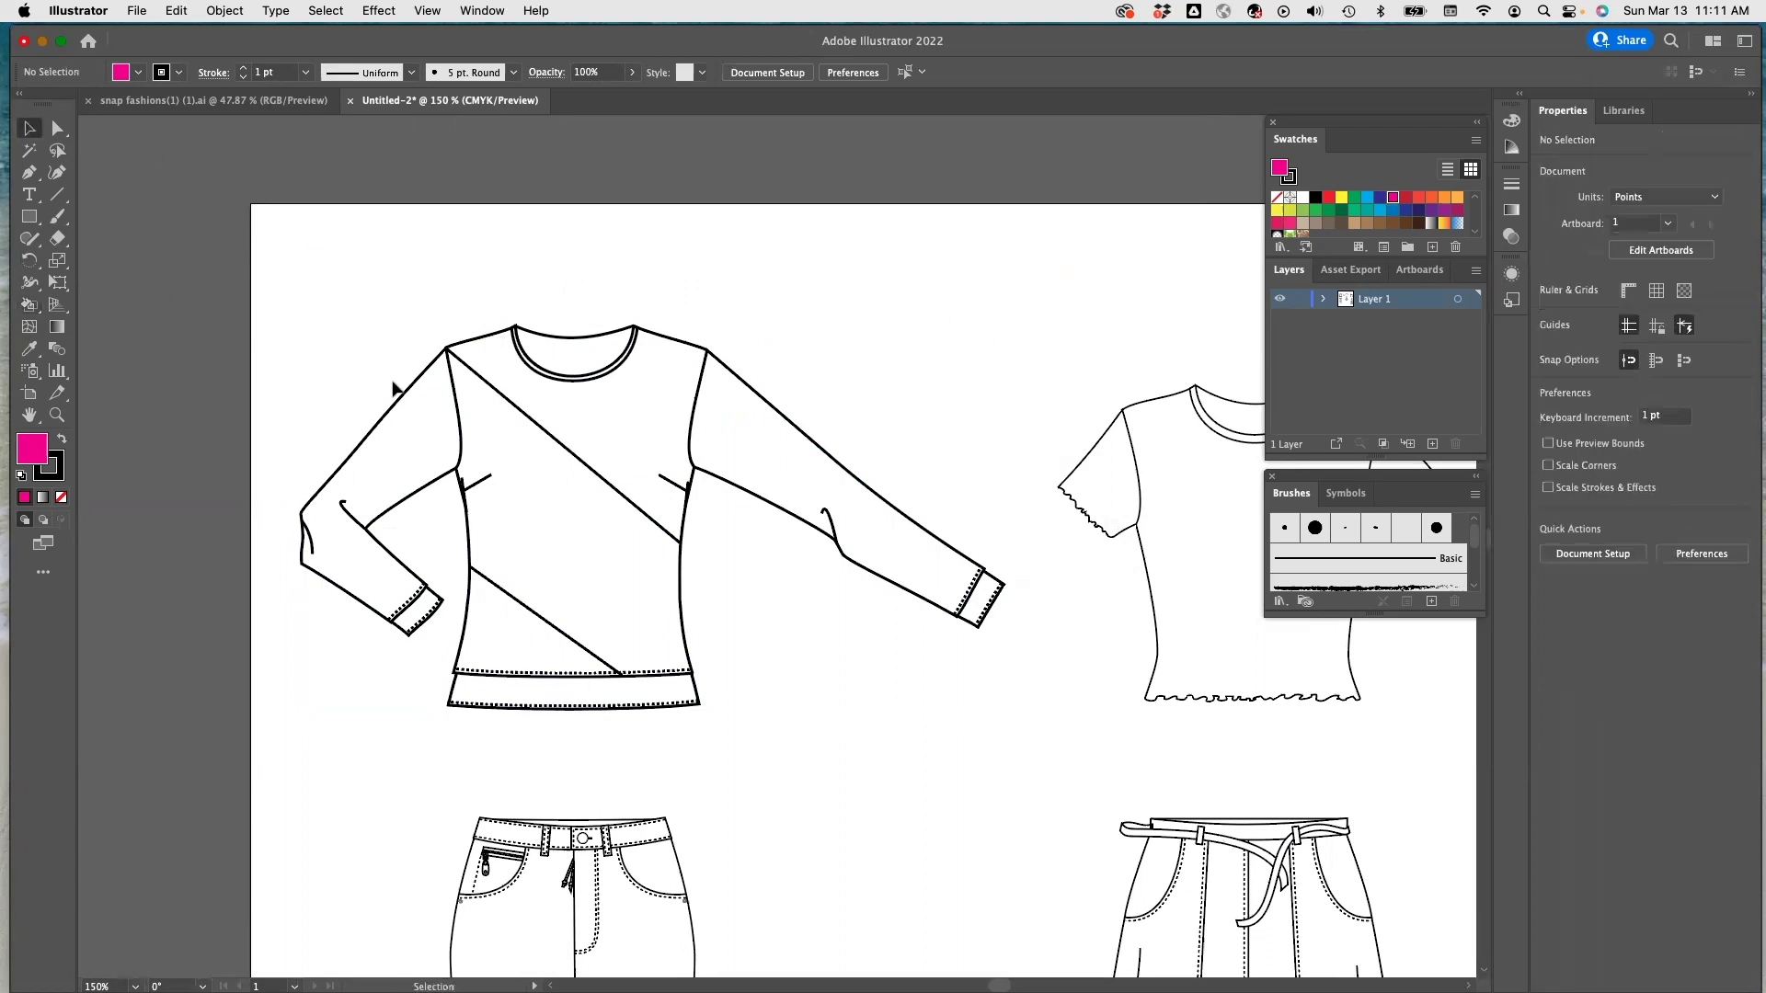
{"action": "left_click", "coordinate": [479, 444]}
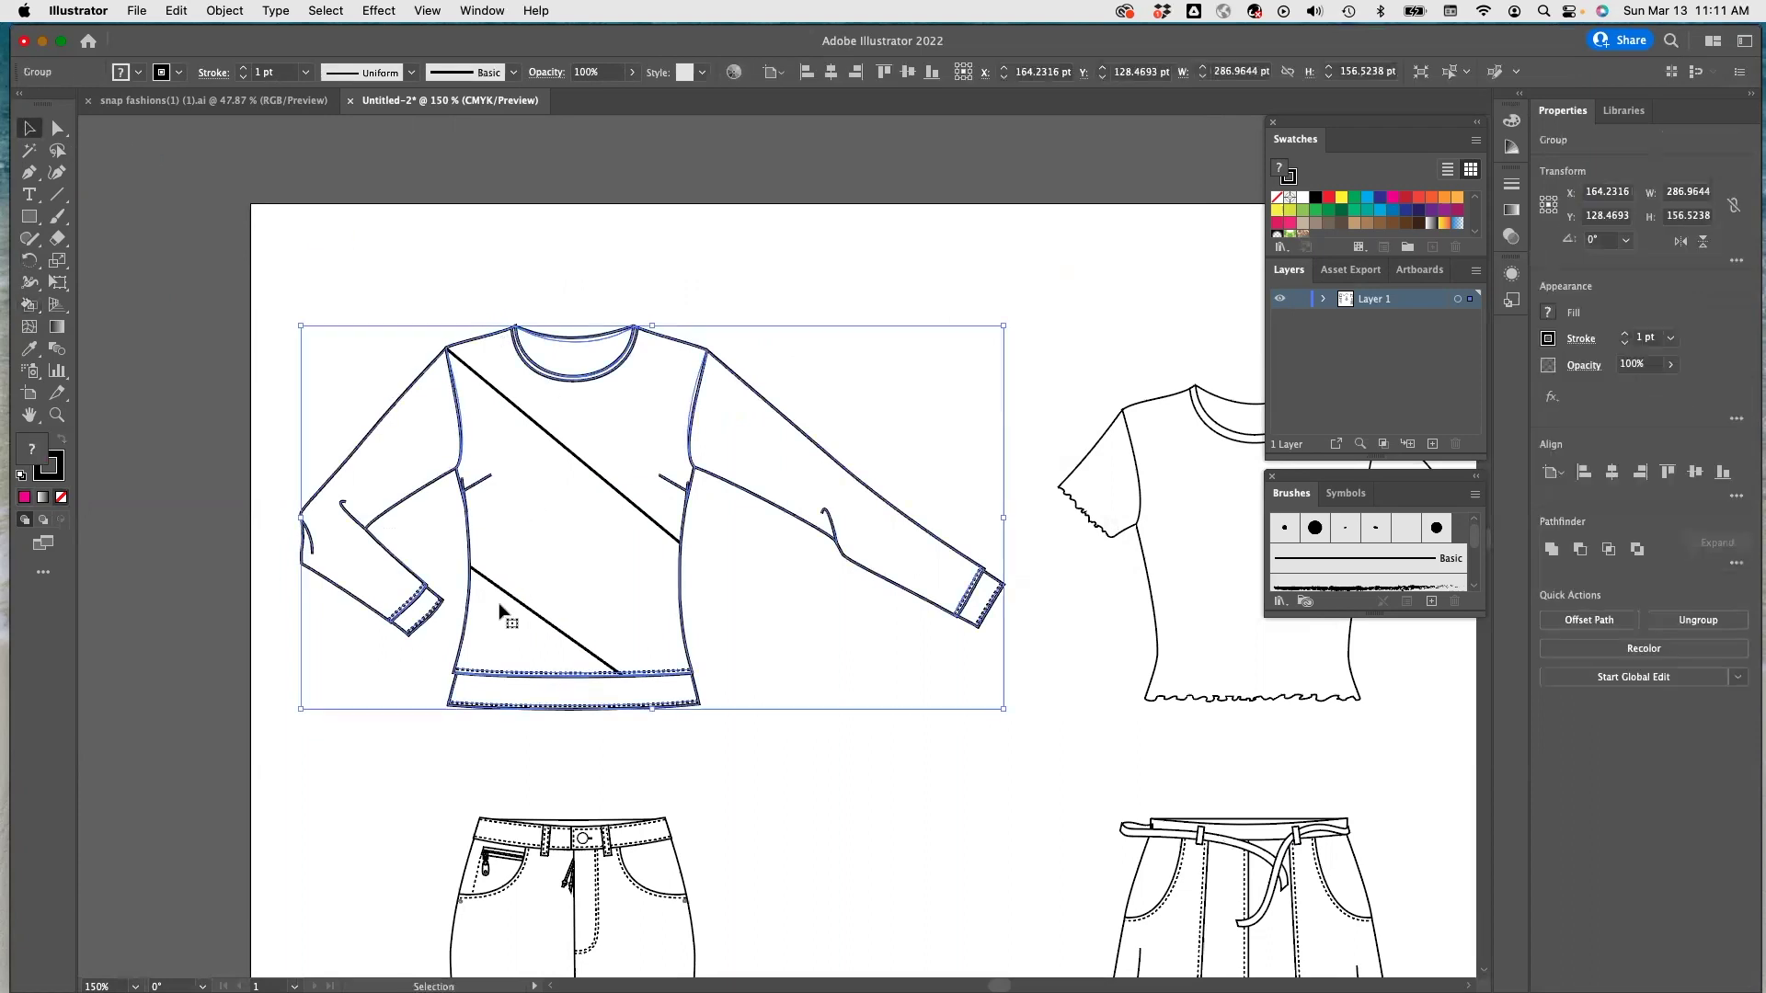
{"action": "left_click", "coordinate": [31, 304]}
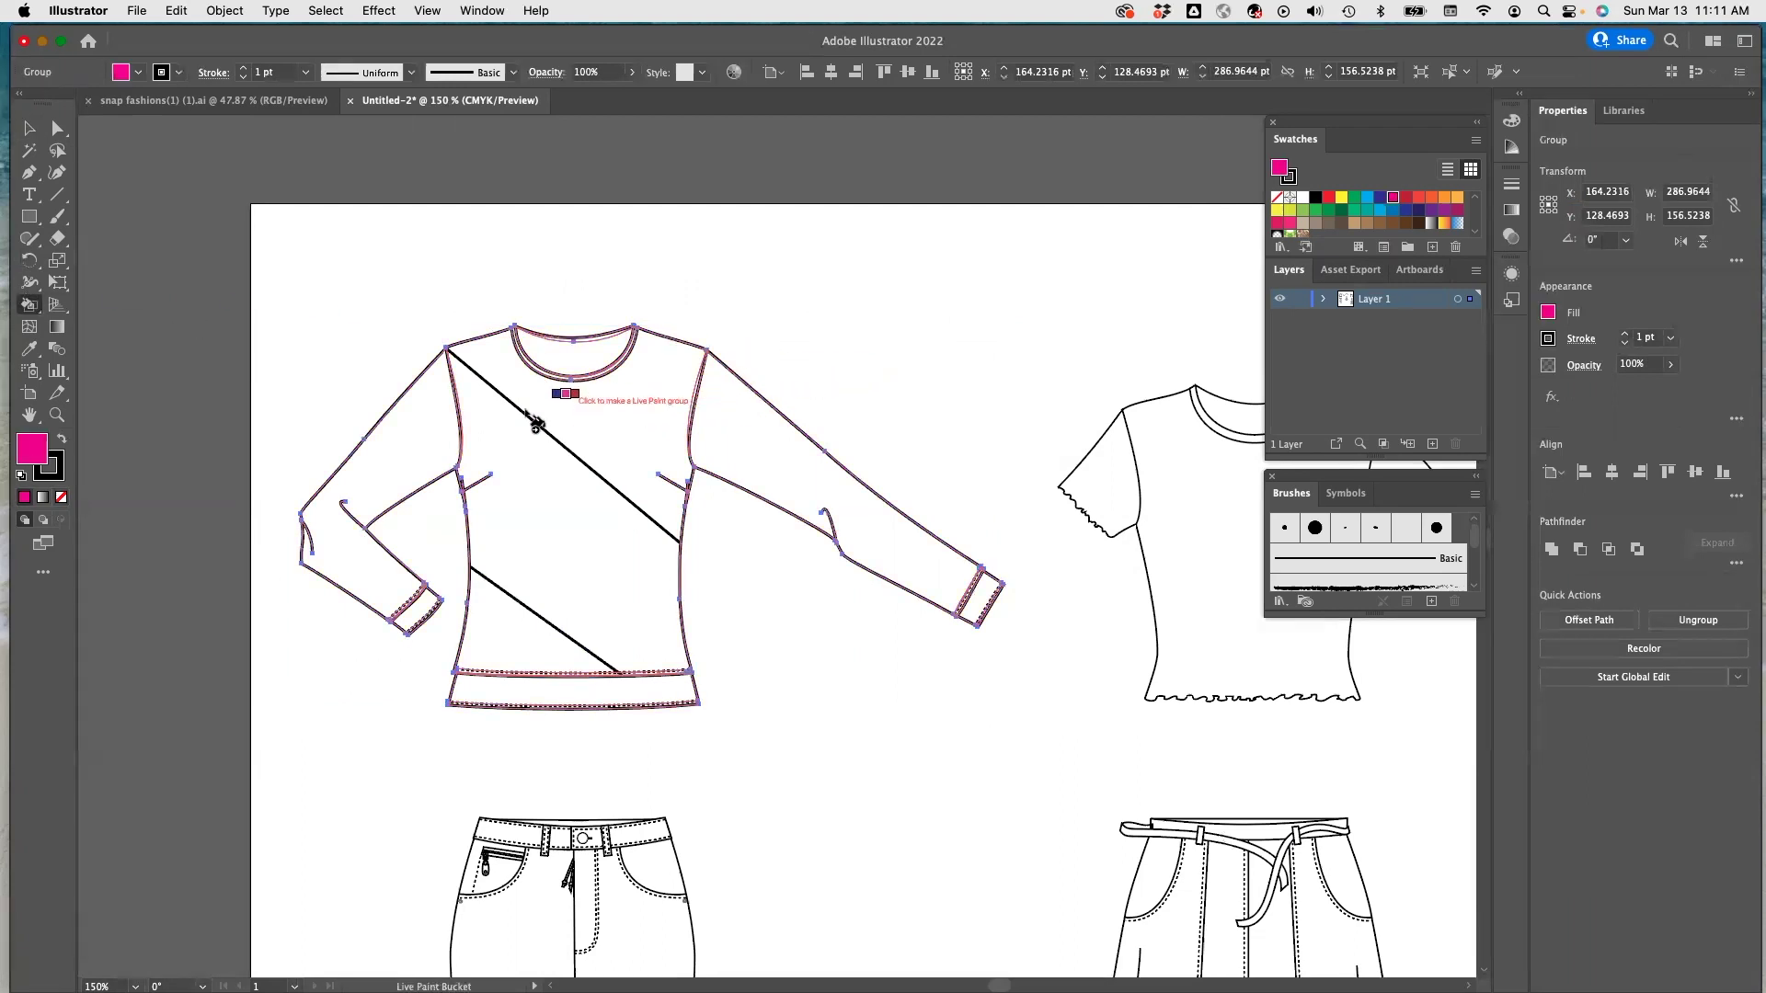
{"action": "left_click", "coordinate": [741, 456]}
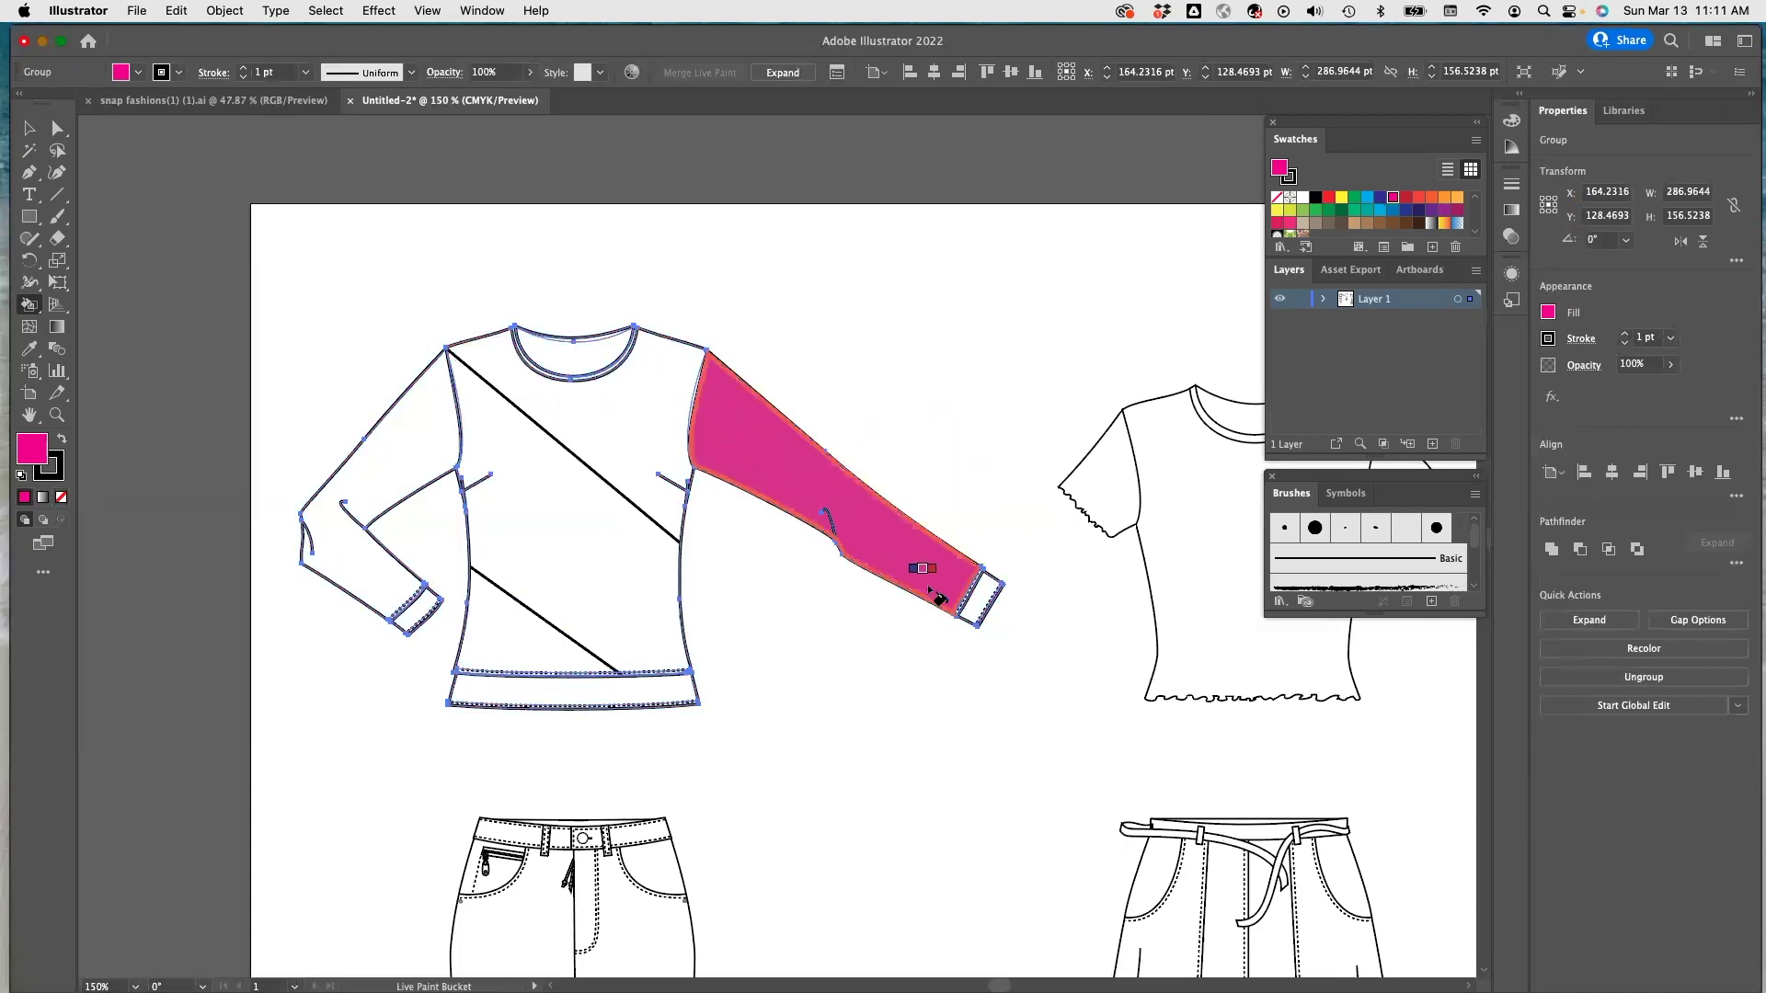
{"action": "left_click", "coordinate": [978, 596]}
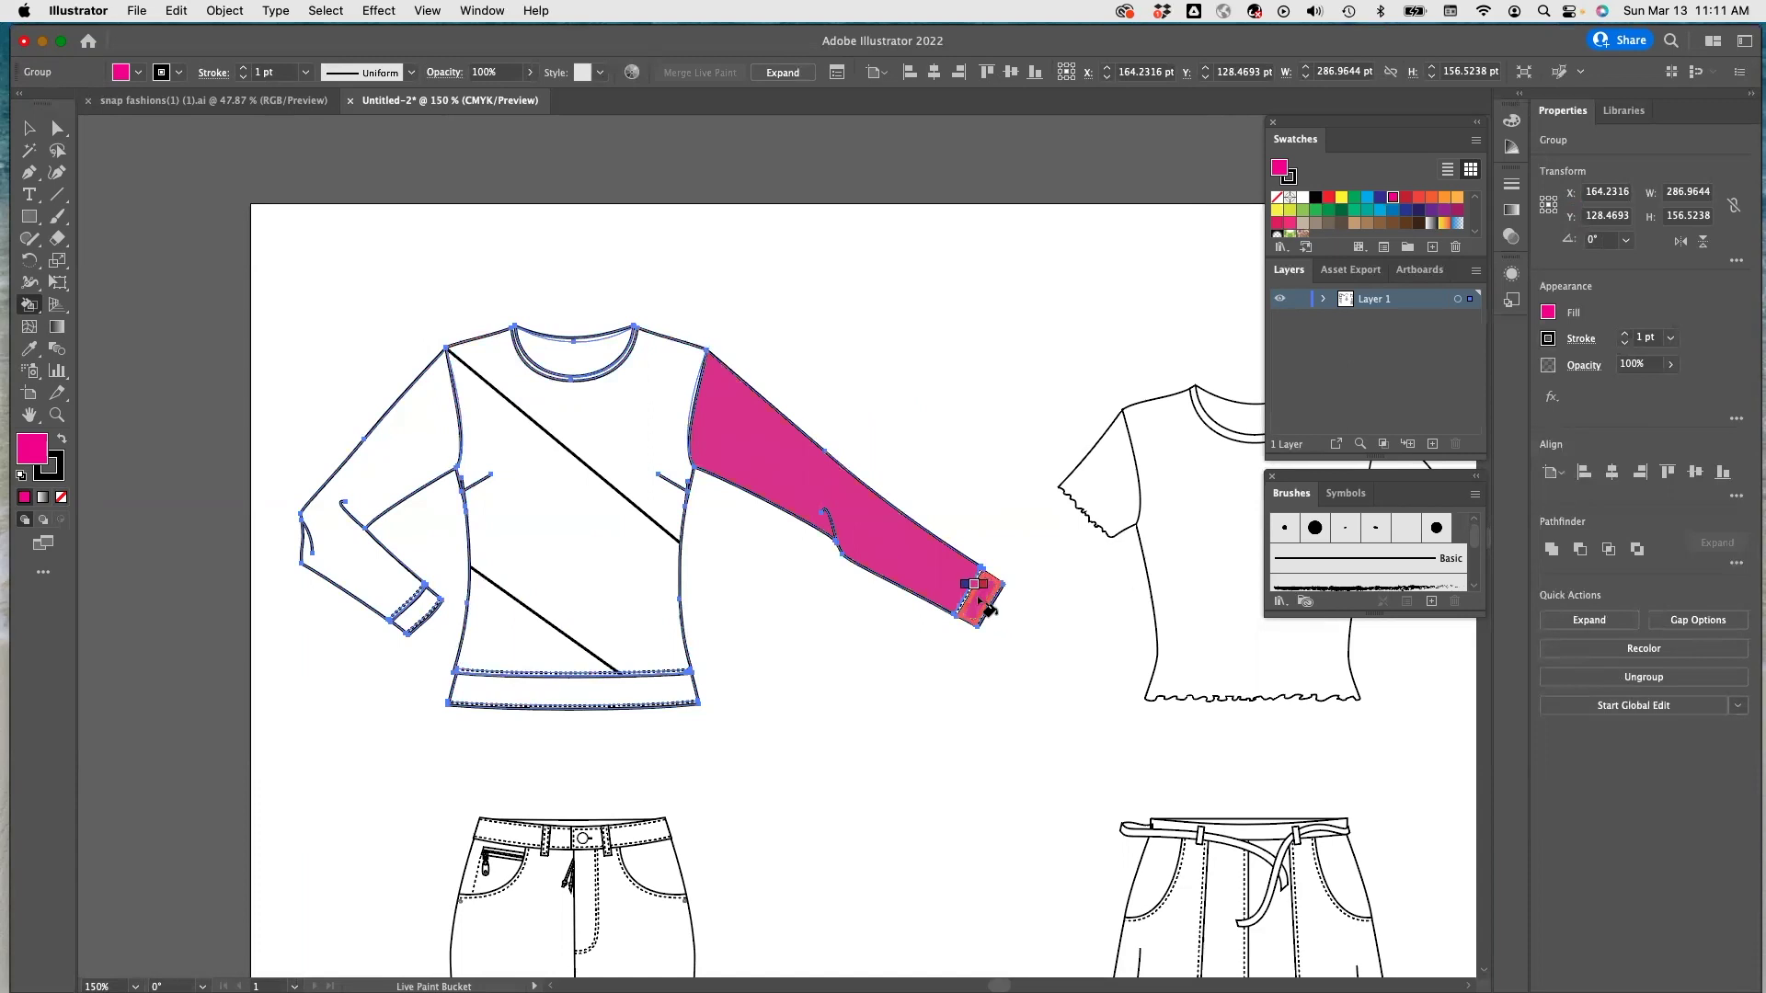
{"action": "left_click", "coordinate": [596, 413]}
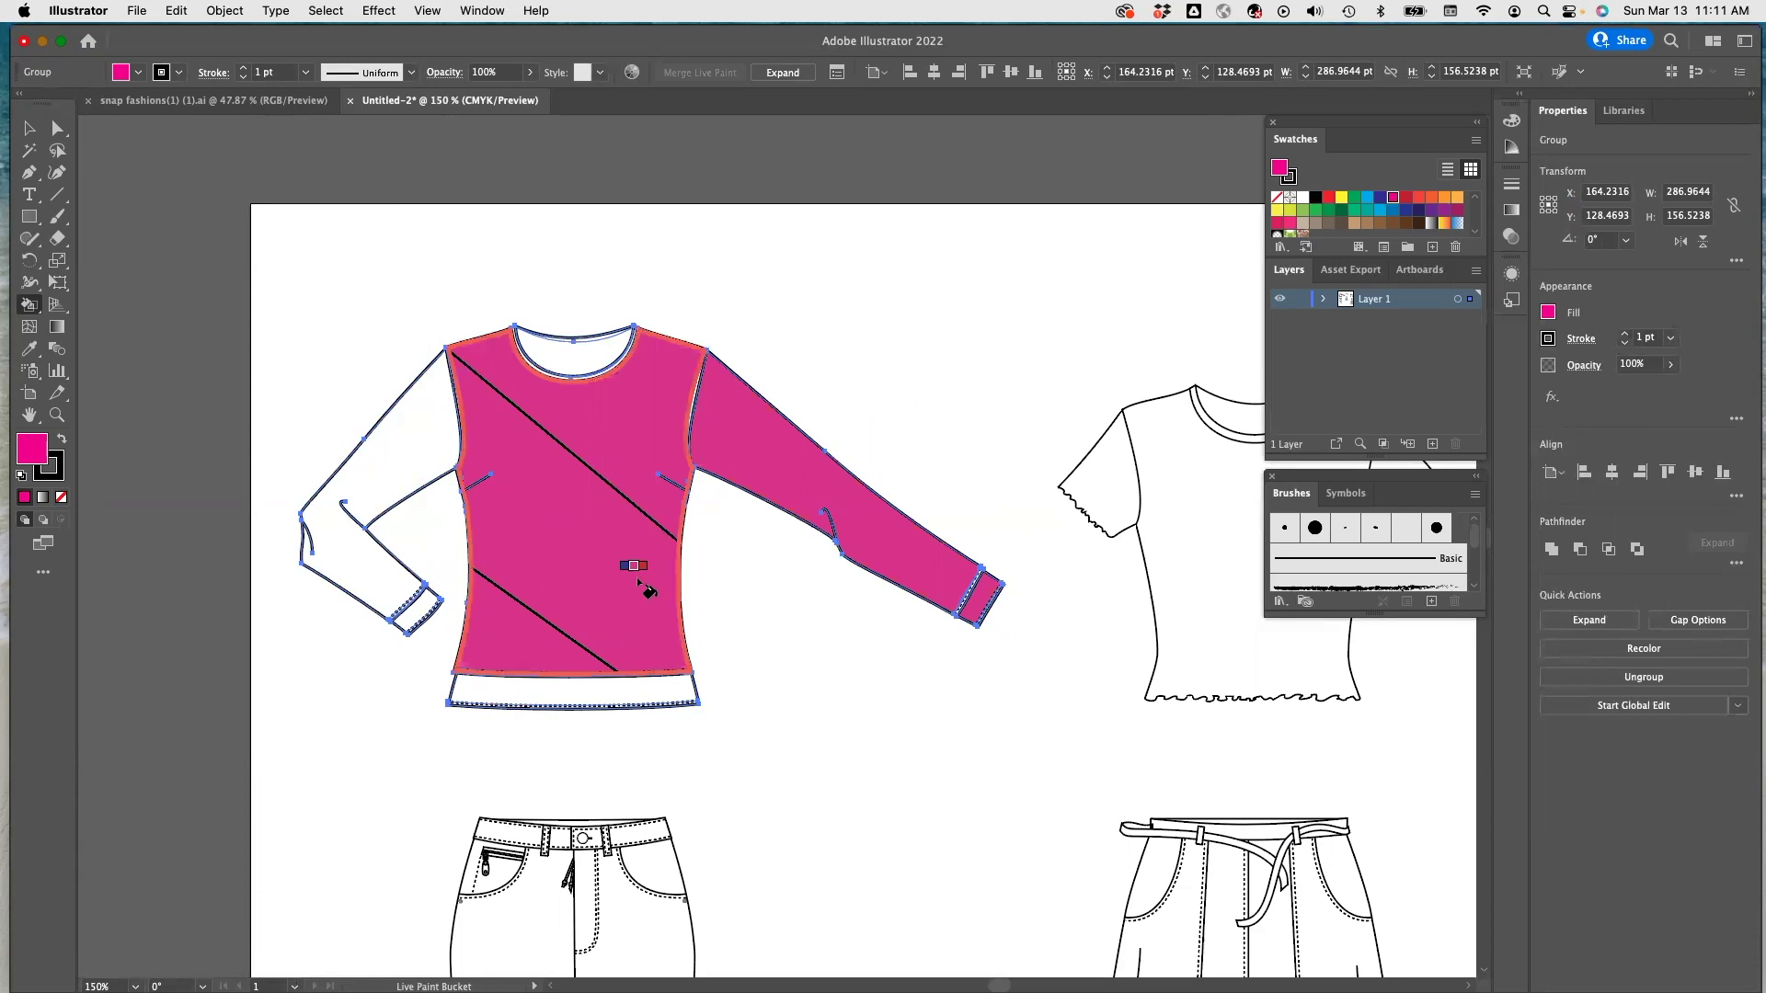
Undo the pink fills and the Live Paint conversion on the long-sleeve top.
{"action": "key", "text": "super+z"}
{"action": "key", "text": "super+z"}
{"action": "key", "text": "super+z"}
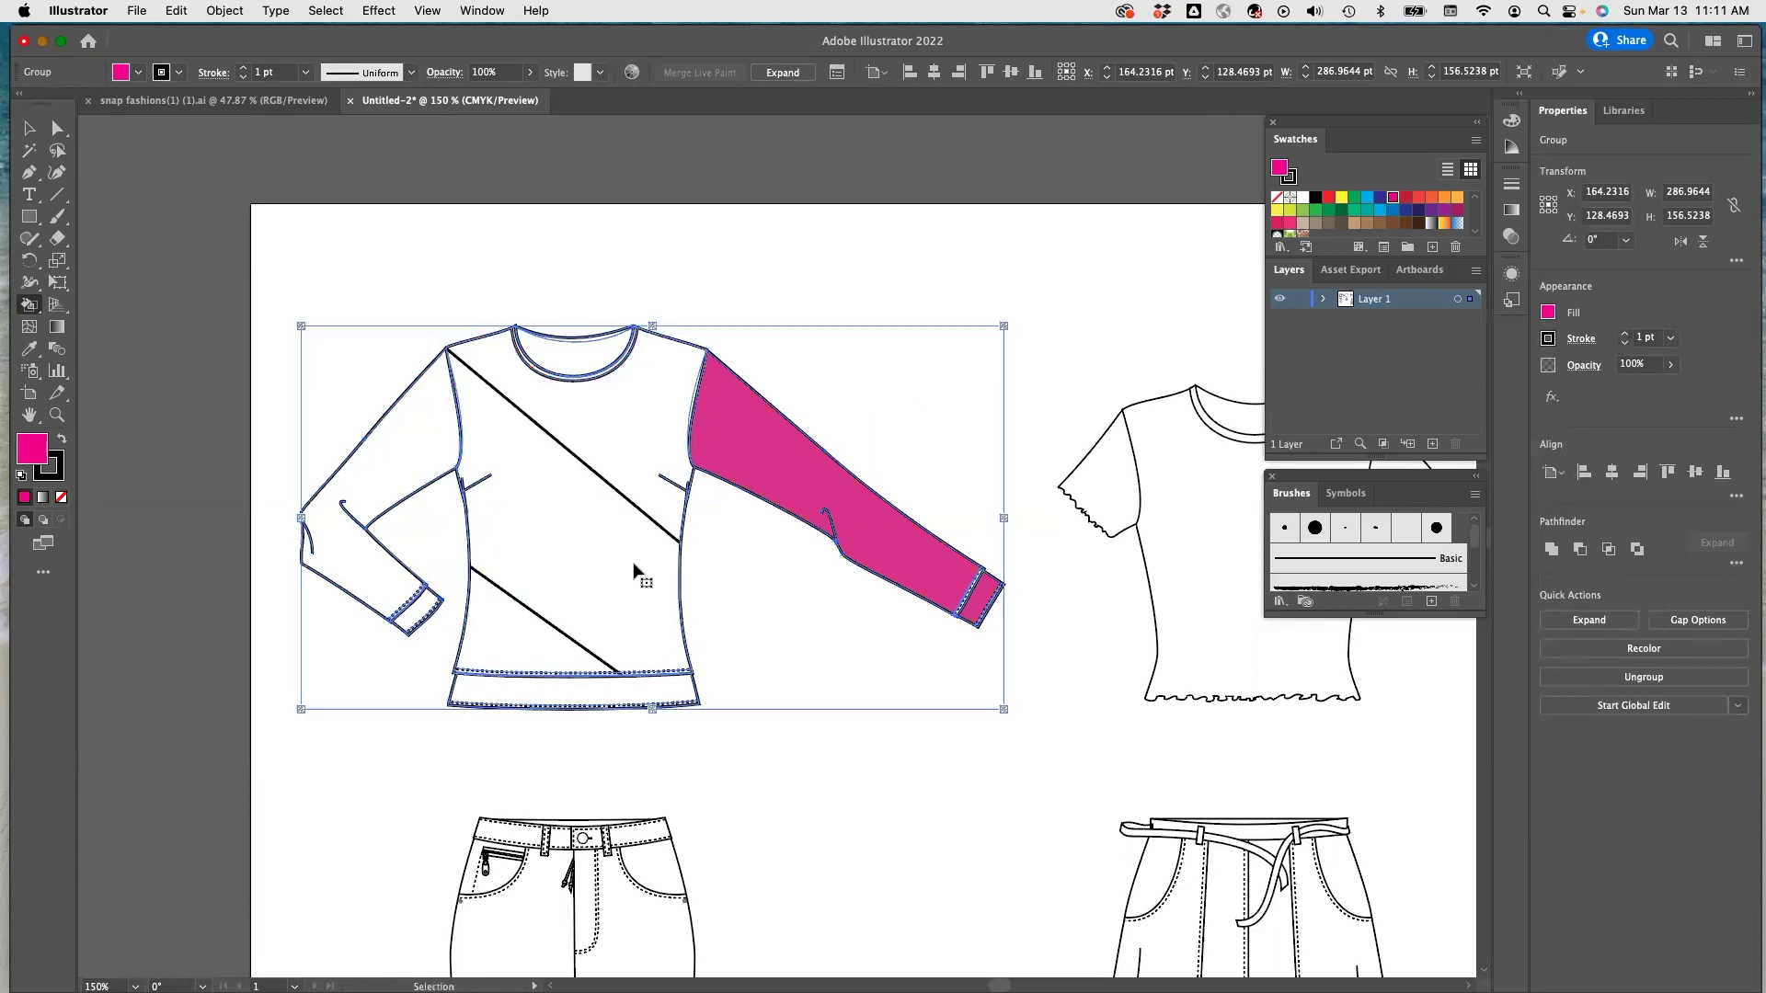
{"action": "key", "text": "super+z"}
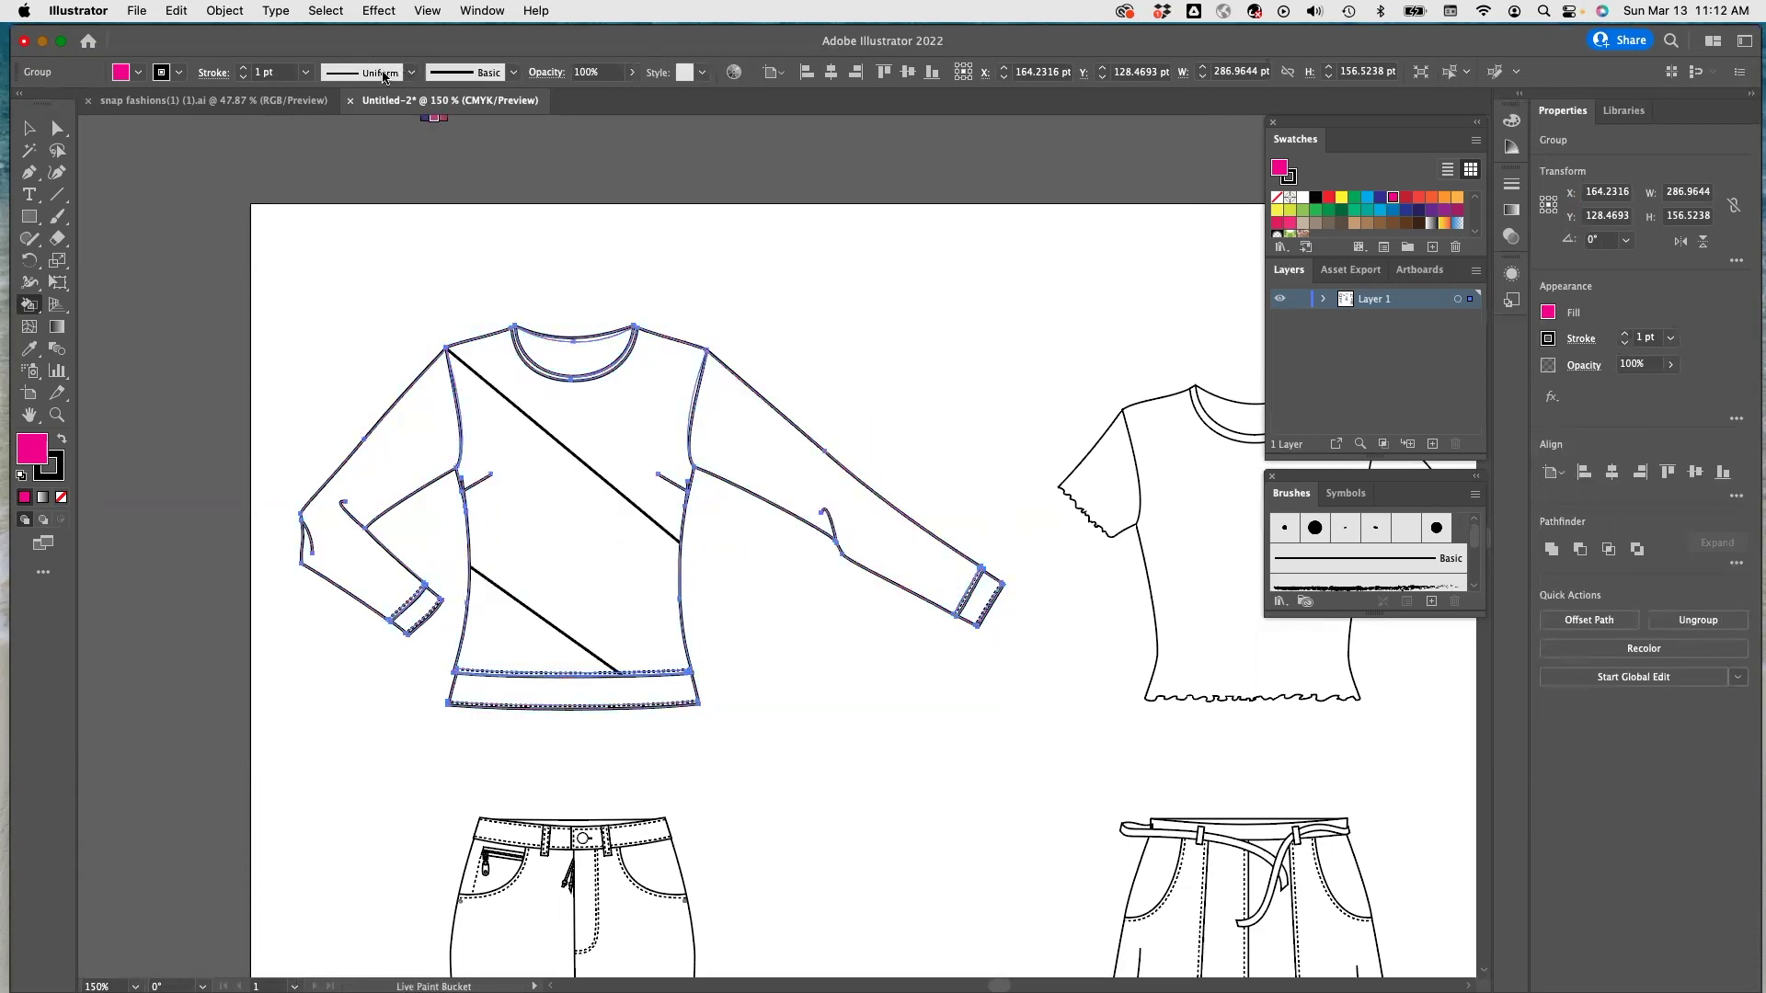
Select the long-sleeve top together with both diagonal lines and make them one Live Paint group.
{"action": "left_click", "coordinate": [29, 128]}
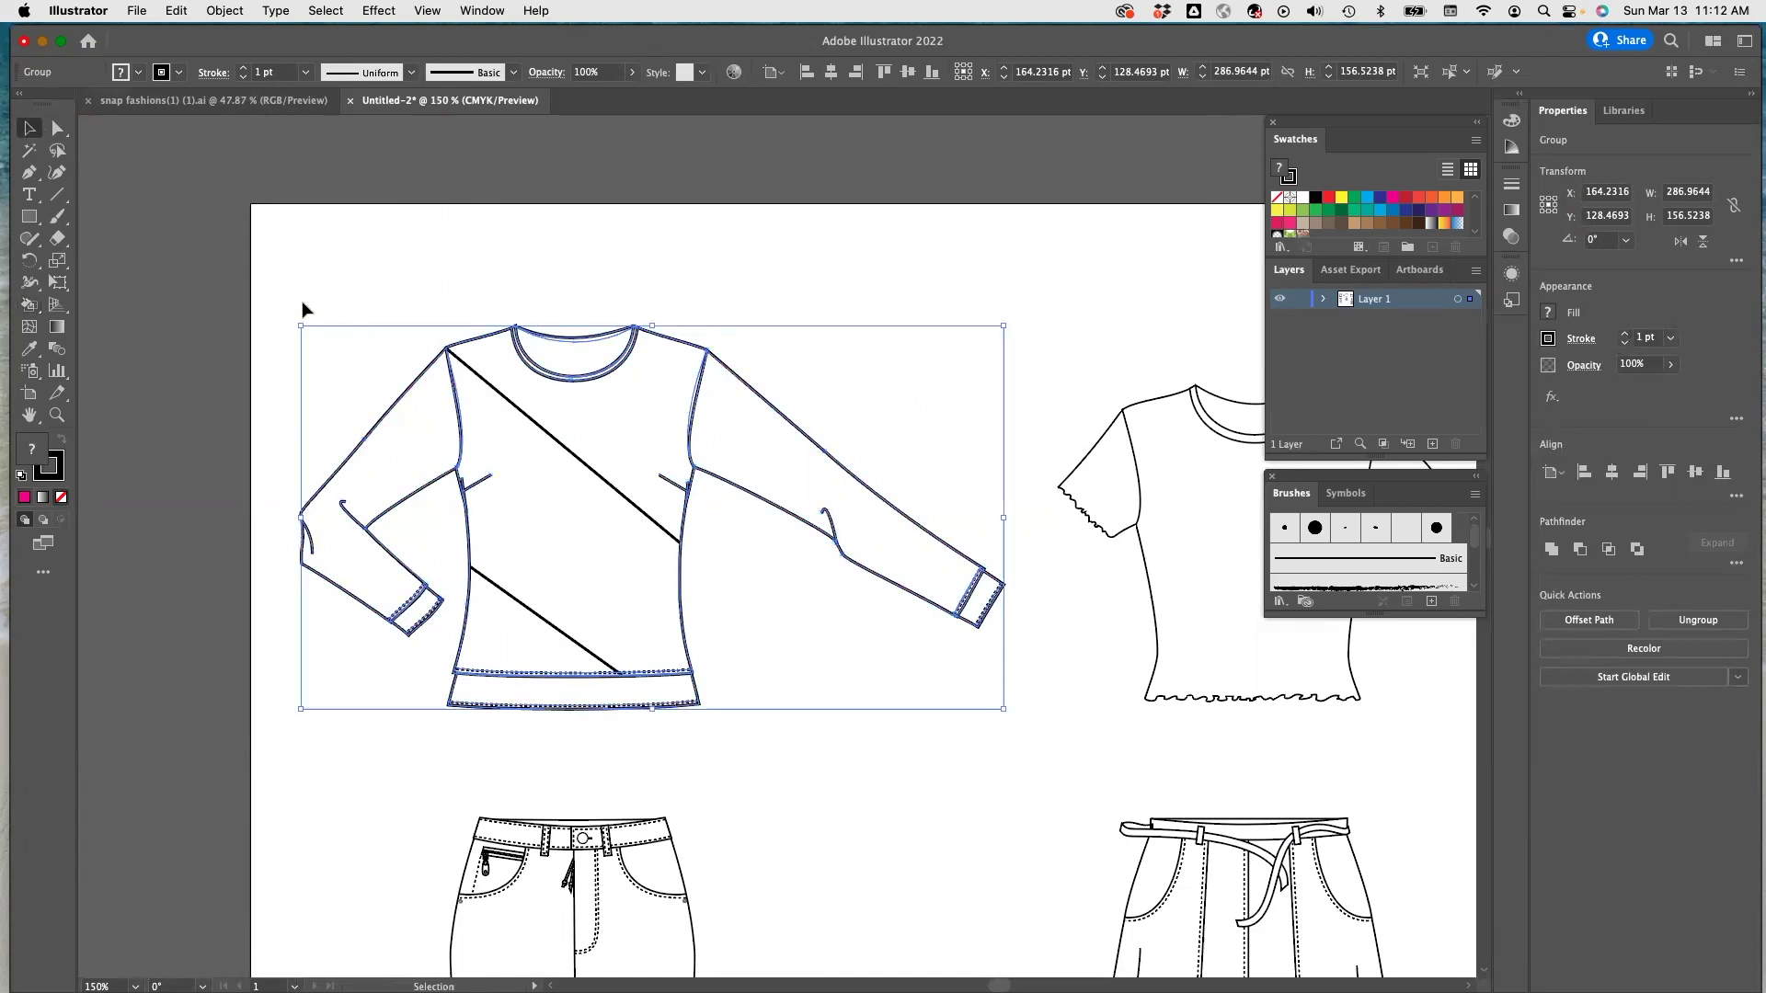
{"action": "left_click", "coordinate": [352, 238]}
{"action": "left_click_drag", "start_coordinate": [272, 262], "coordinate": [991, 722]}
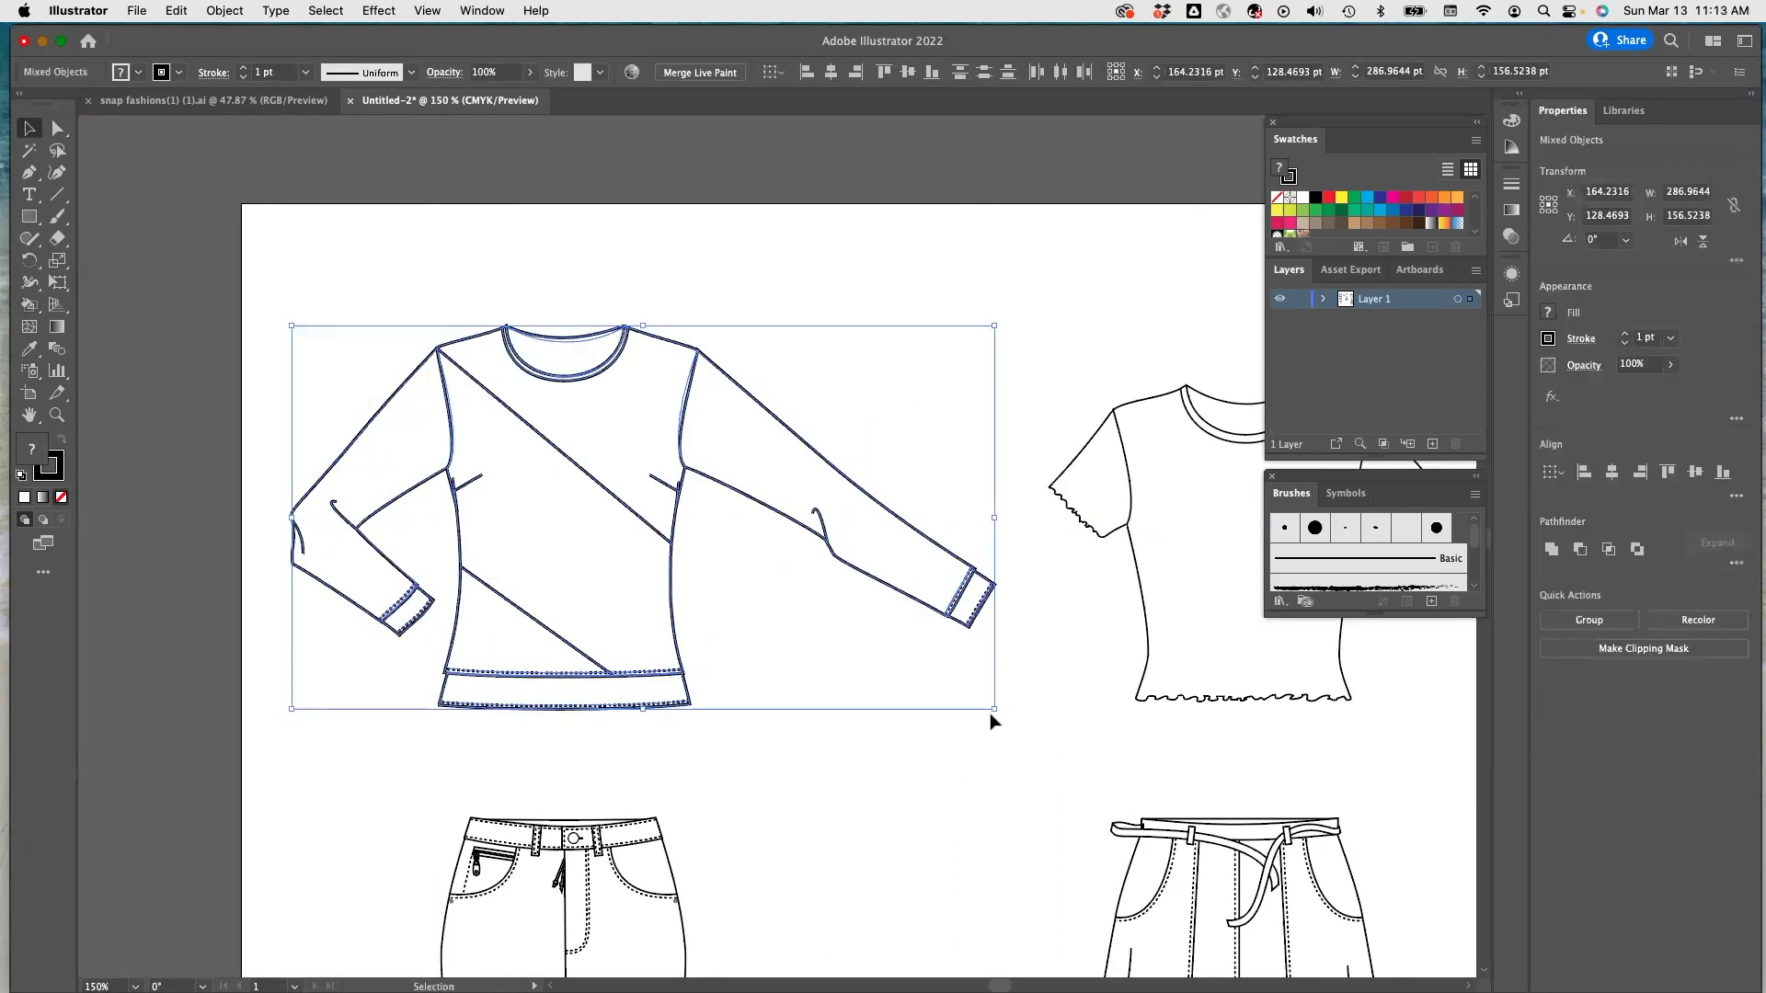
{"action": "left_click", "coordinate": [218, 12]}
{"action": "mouse_move", "coordinate": [260, 614]}
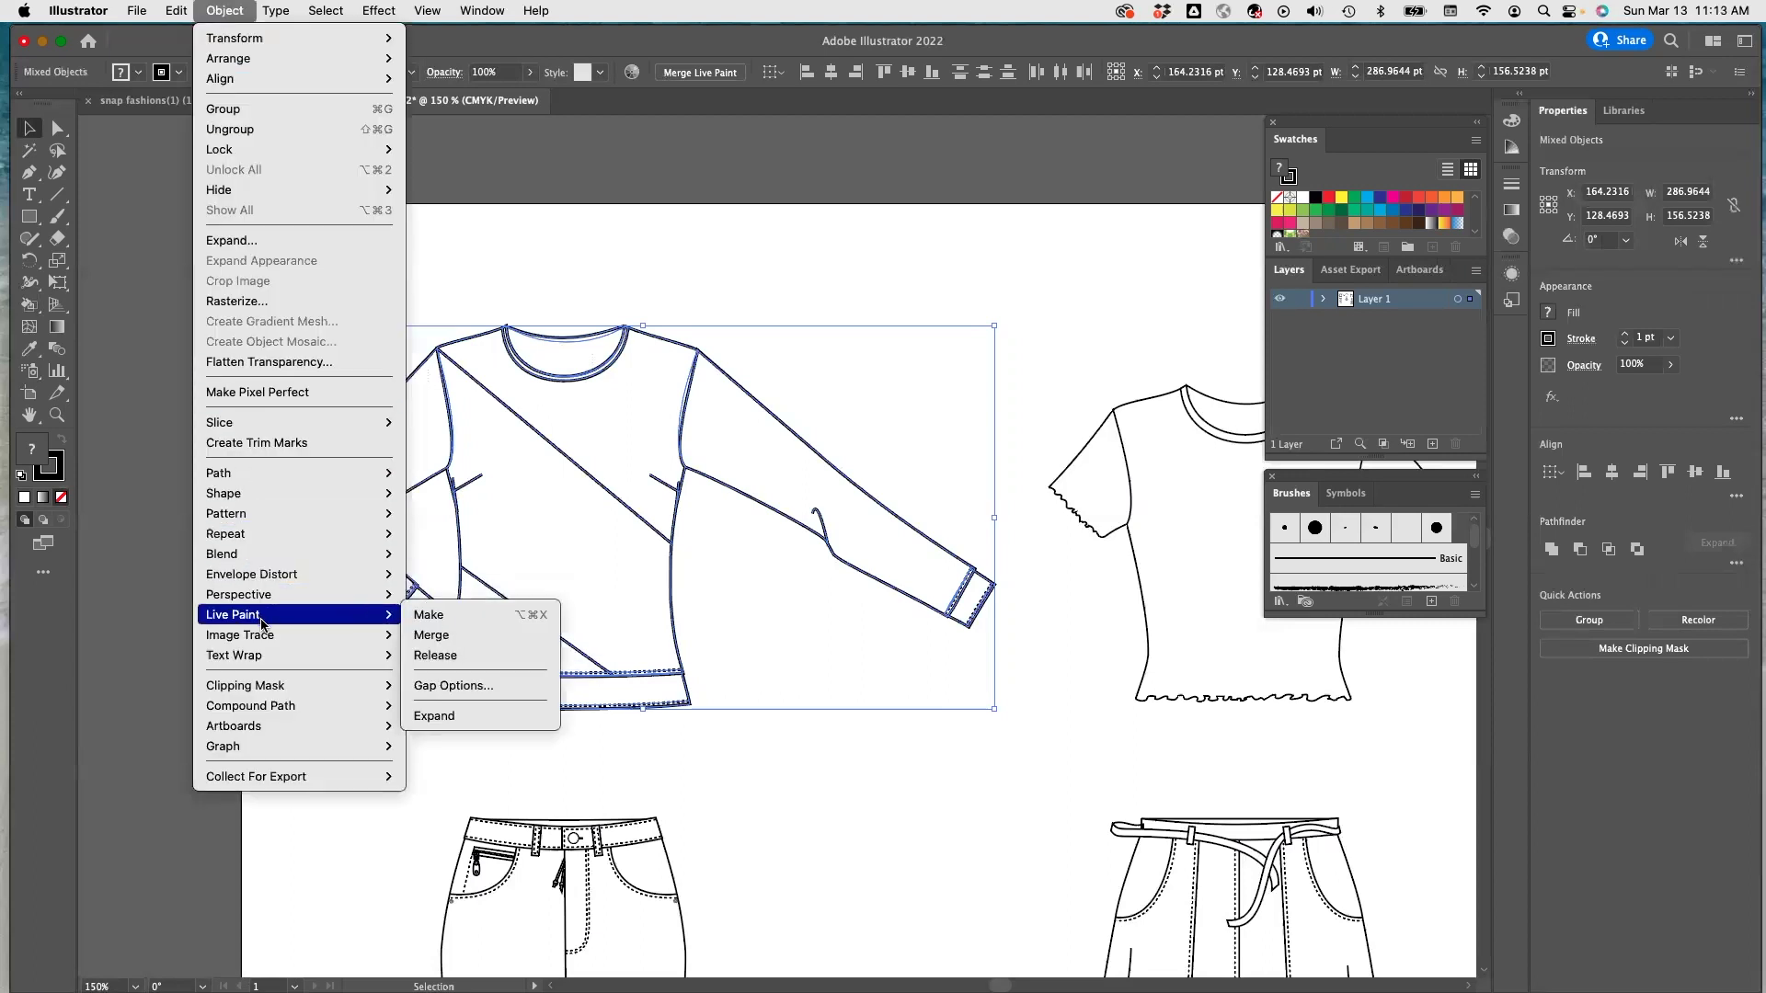
{"action": "left_click", "coordinate": [457, 622]}
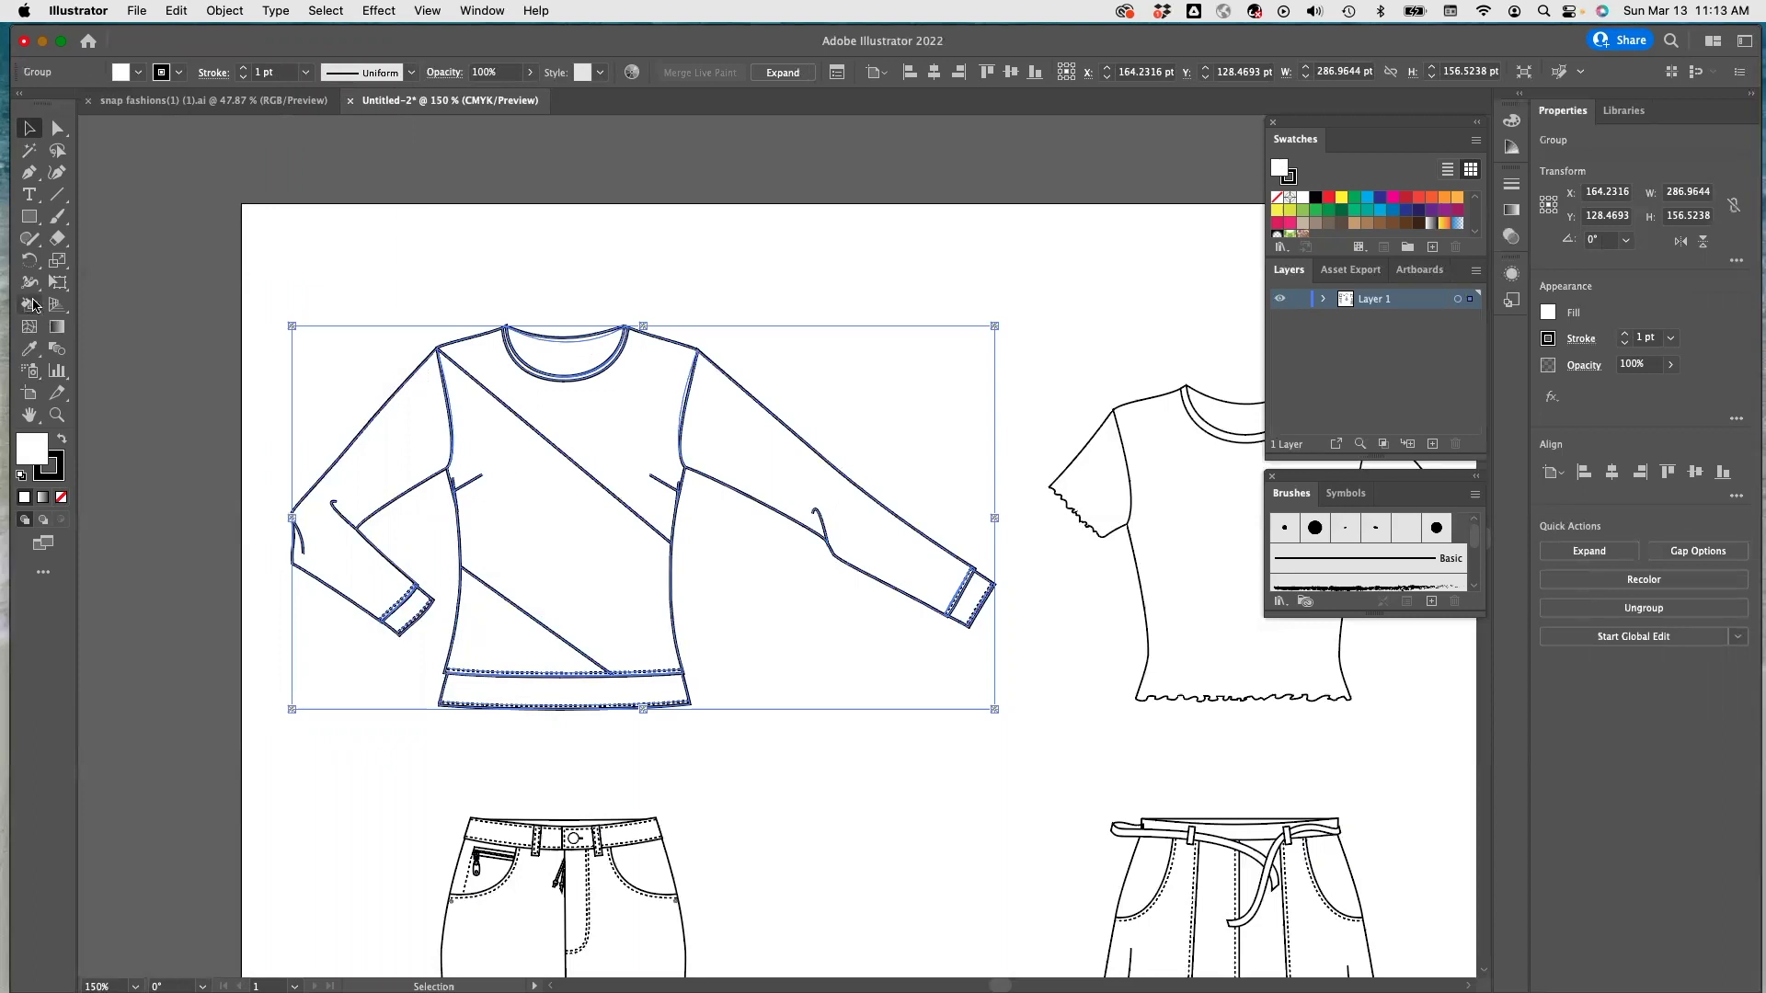
Live-paint the top's upper body section, the straight sleeve and that sleeve's cuff with pink.
{"action": "left_click", "coordinate": [33, 304]}
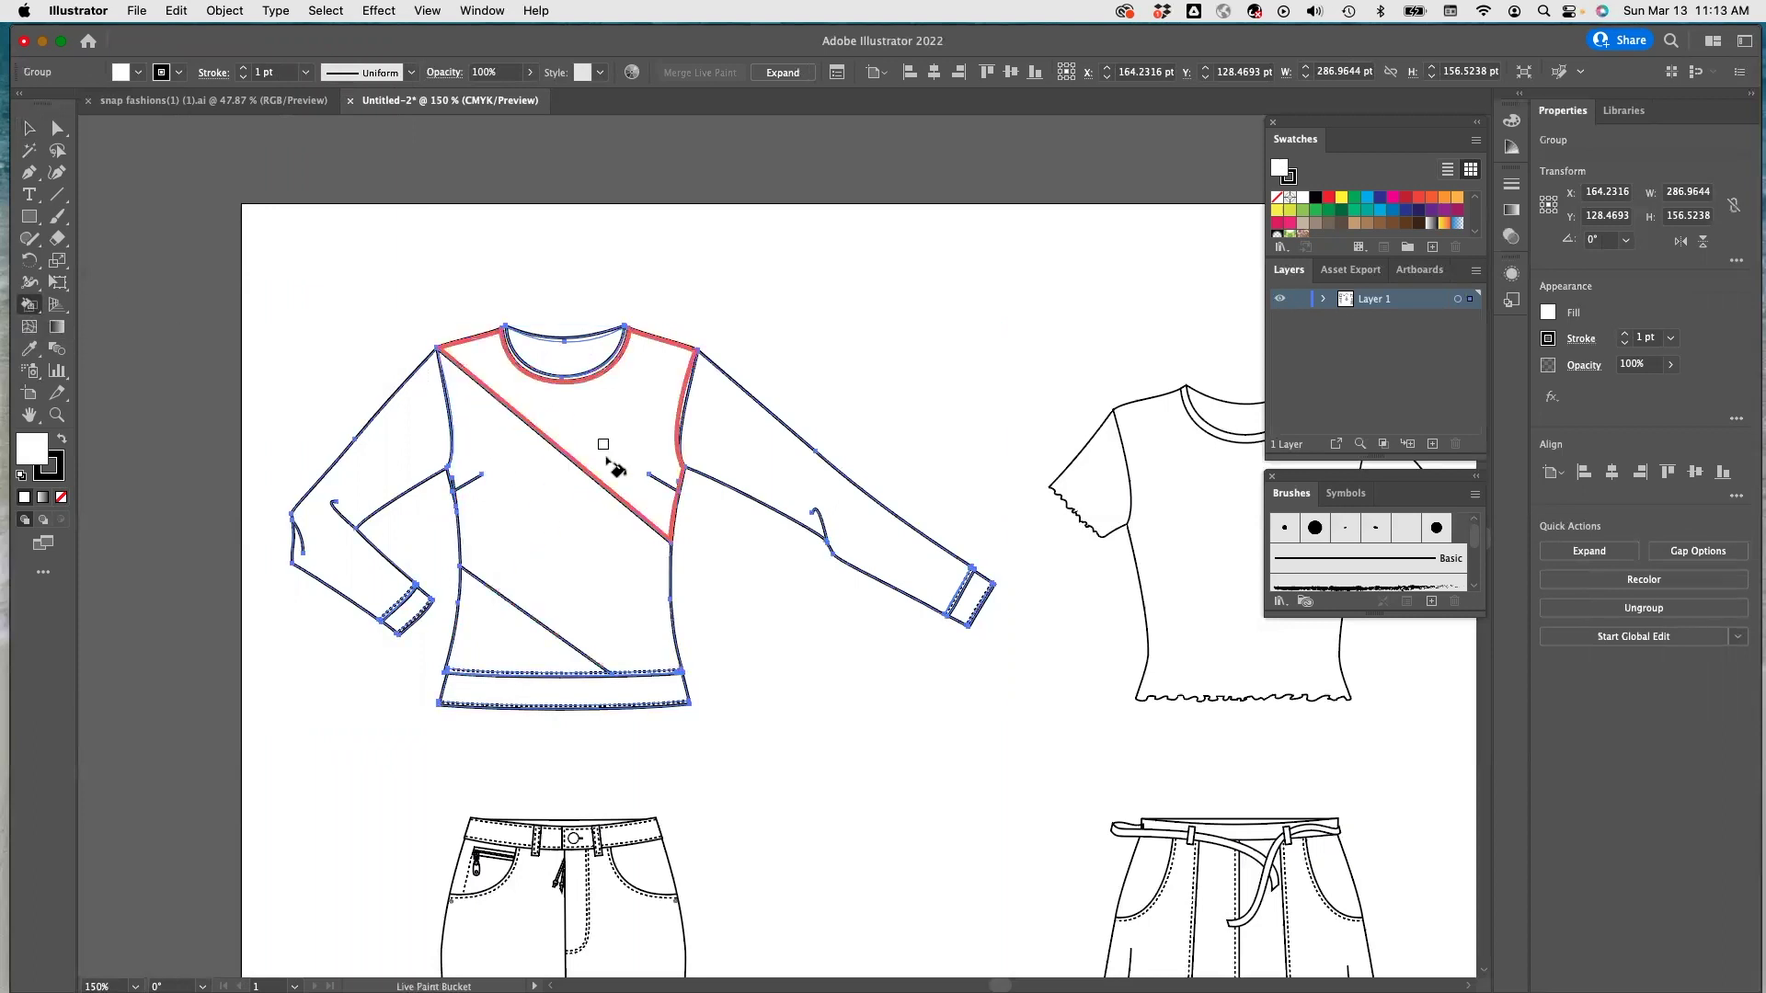
{"action": "scroll", "coordinate": [533, 589], "scroll_direction": "left", "scroll_amount": 2}
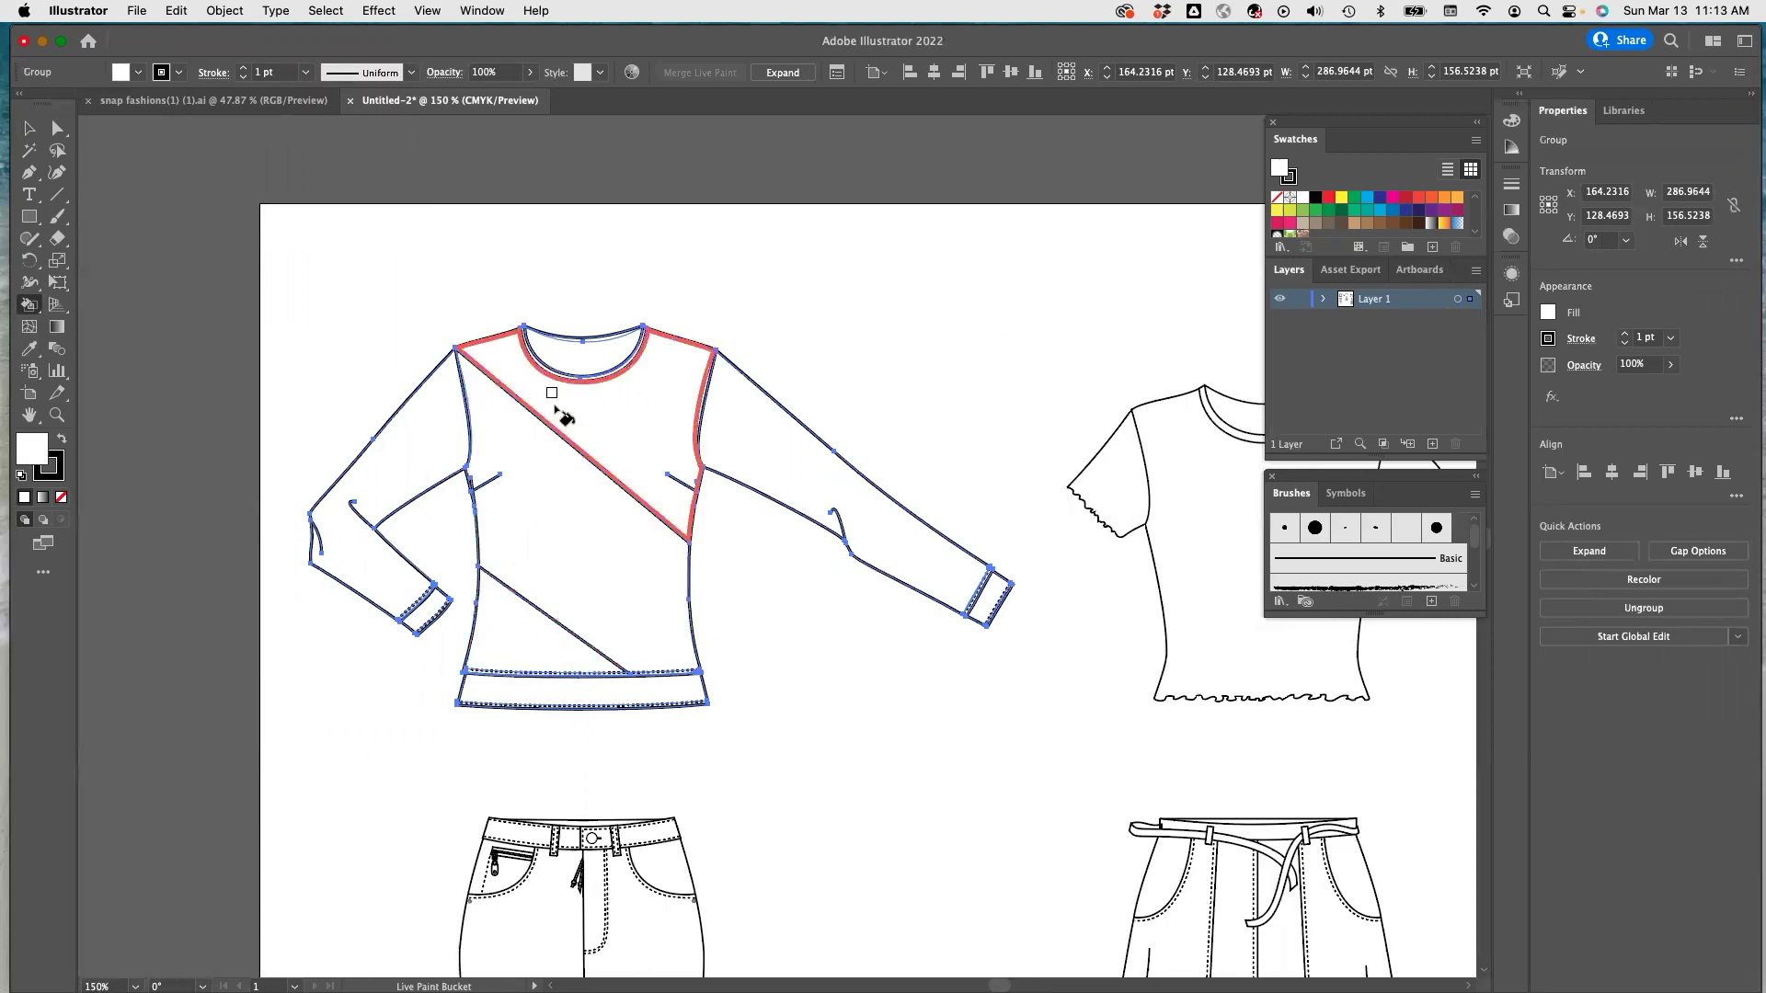
{"action": "left_click", "coordinate": [140, 78]}
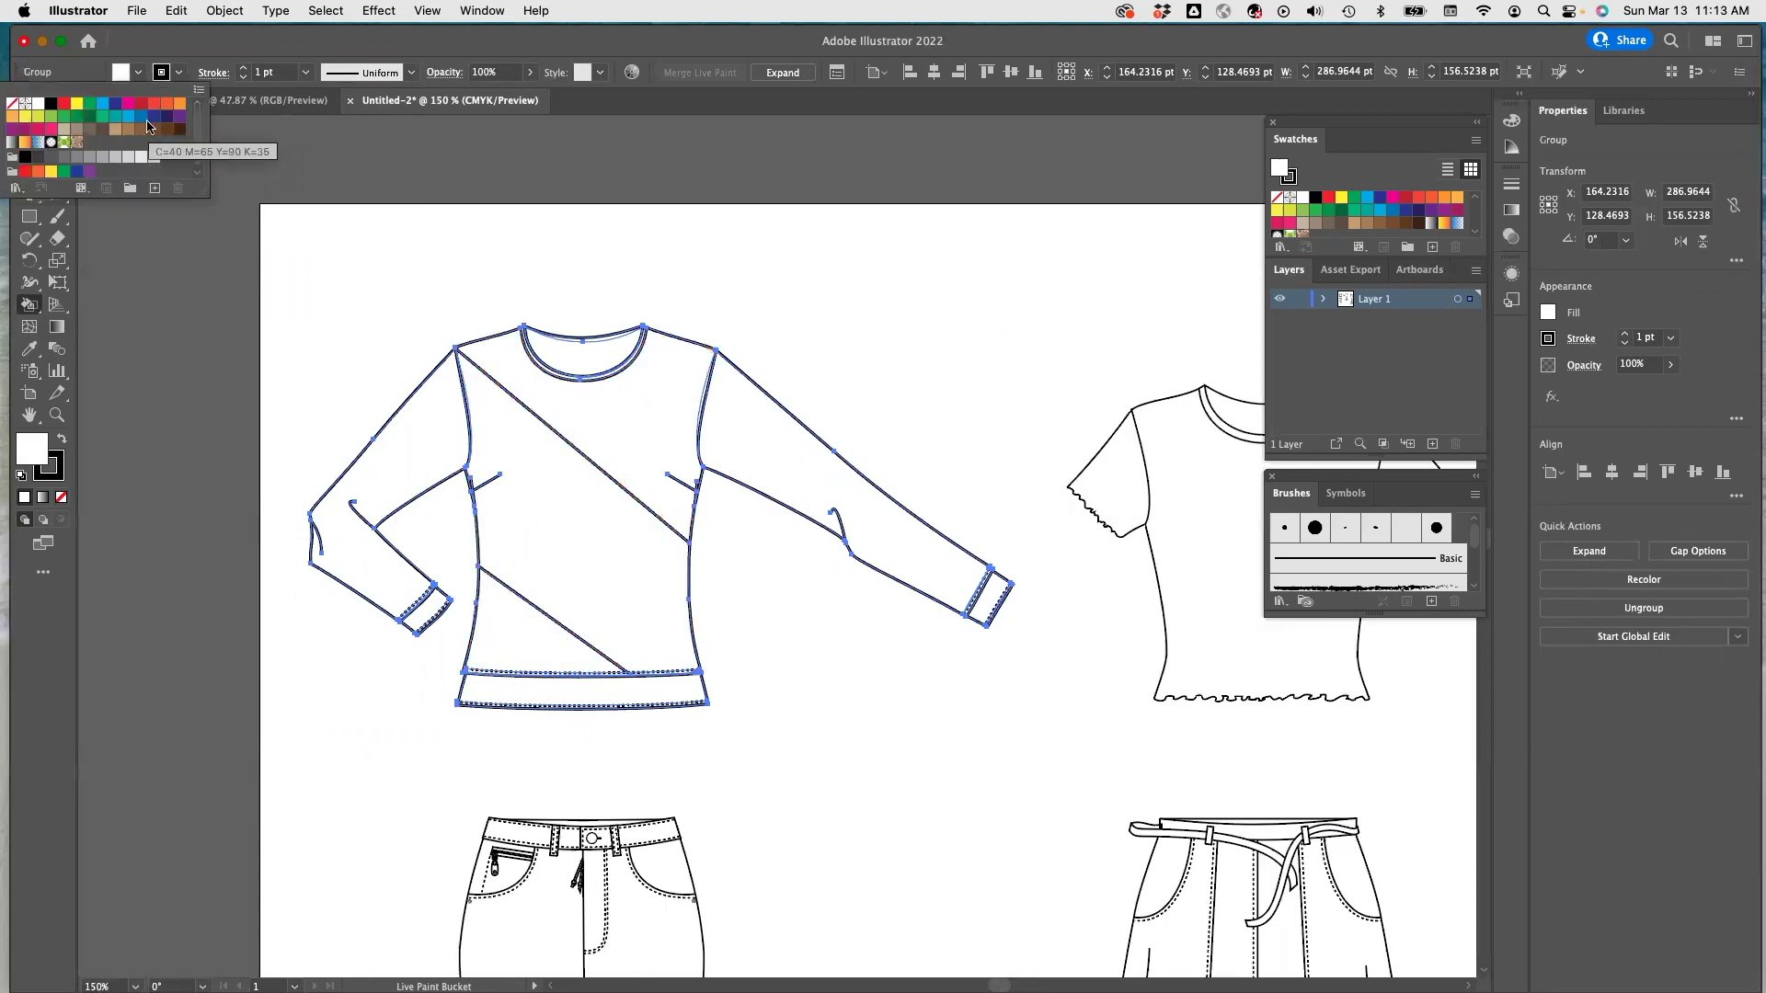
{"action": "left_click", "coordinate": [132, 106]}
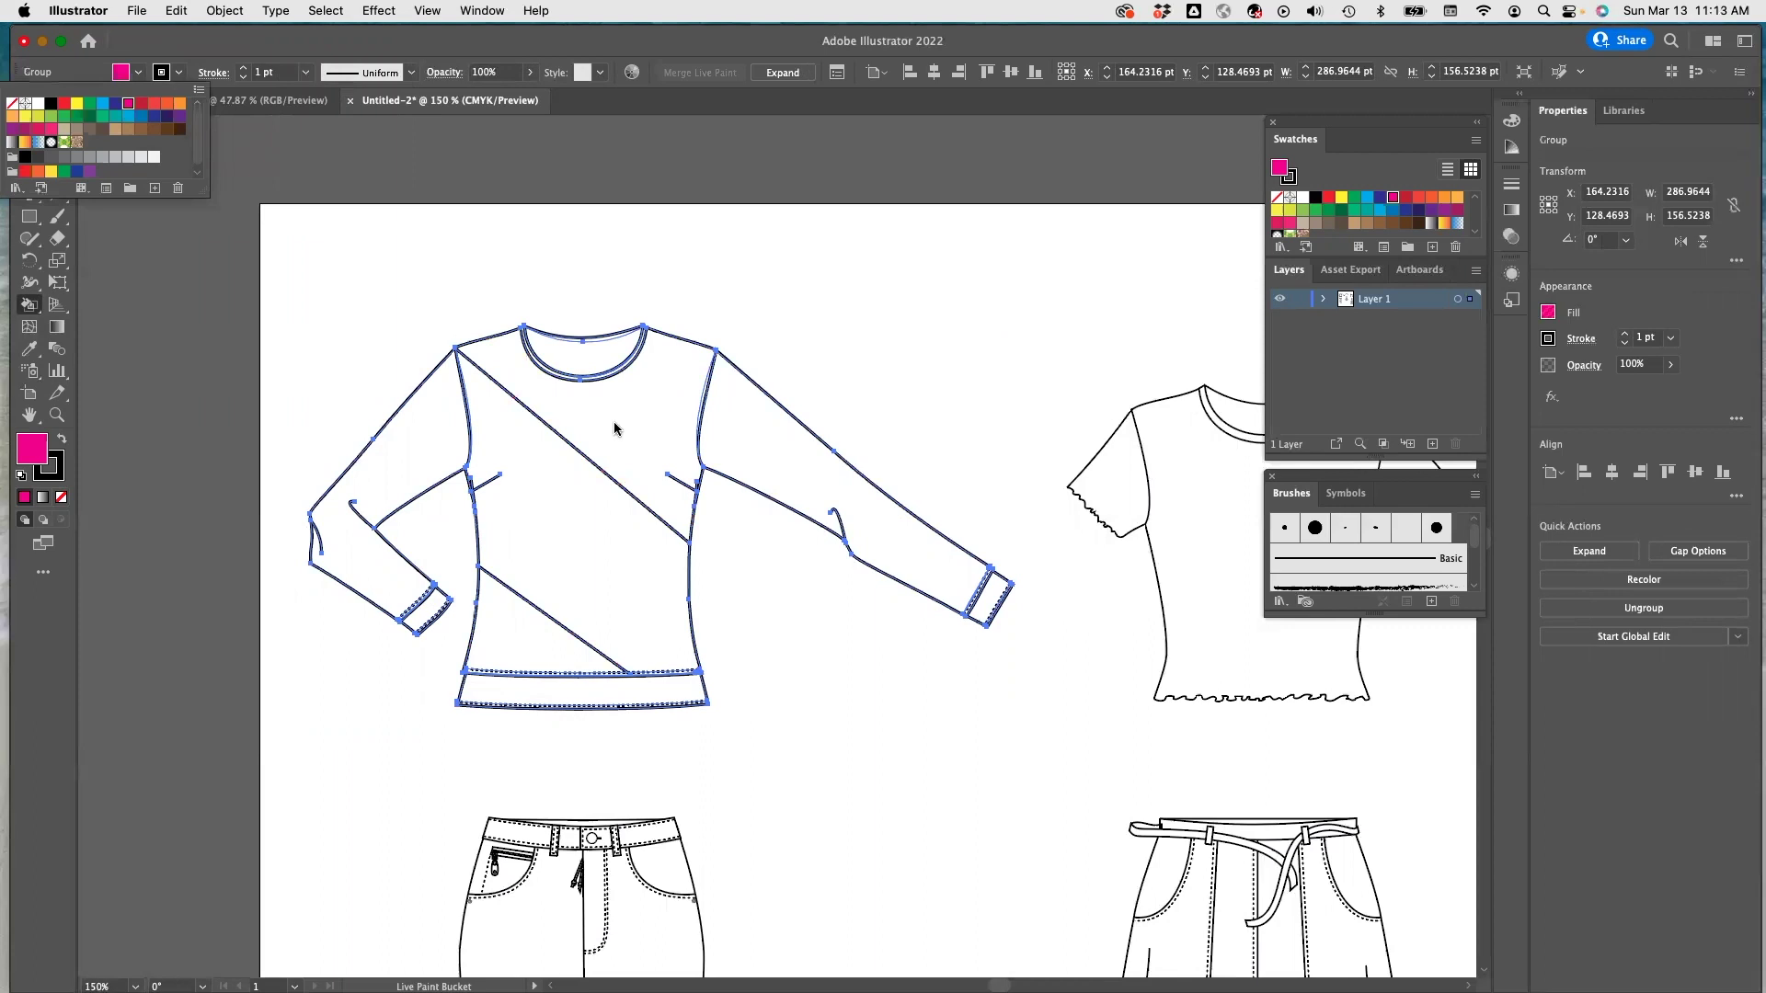
{"action": "left_click", "coordinate": [715, 528]}
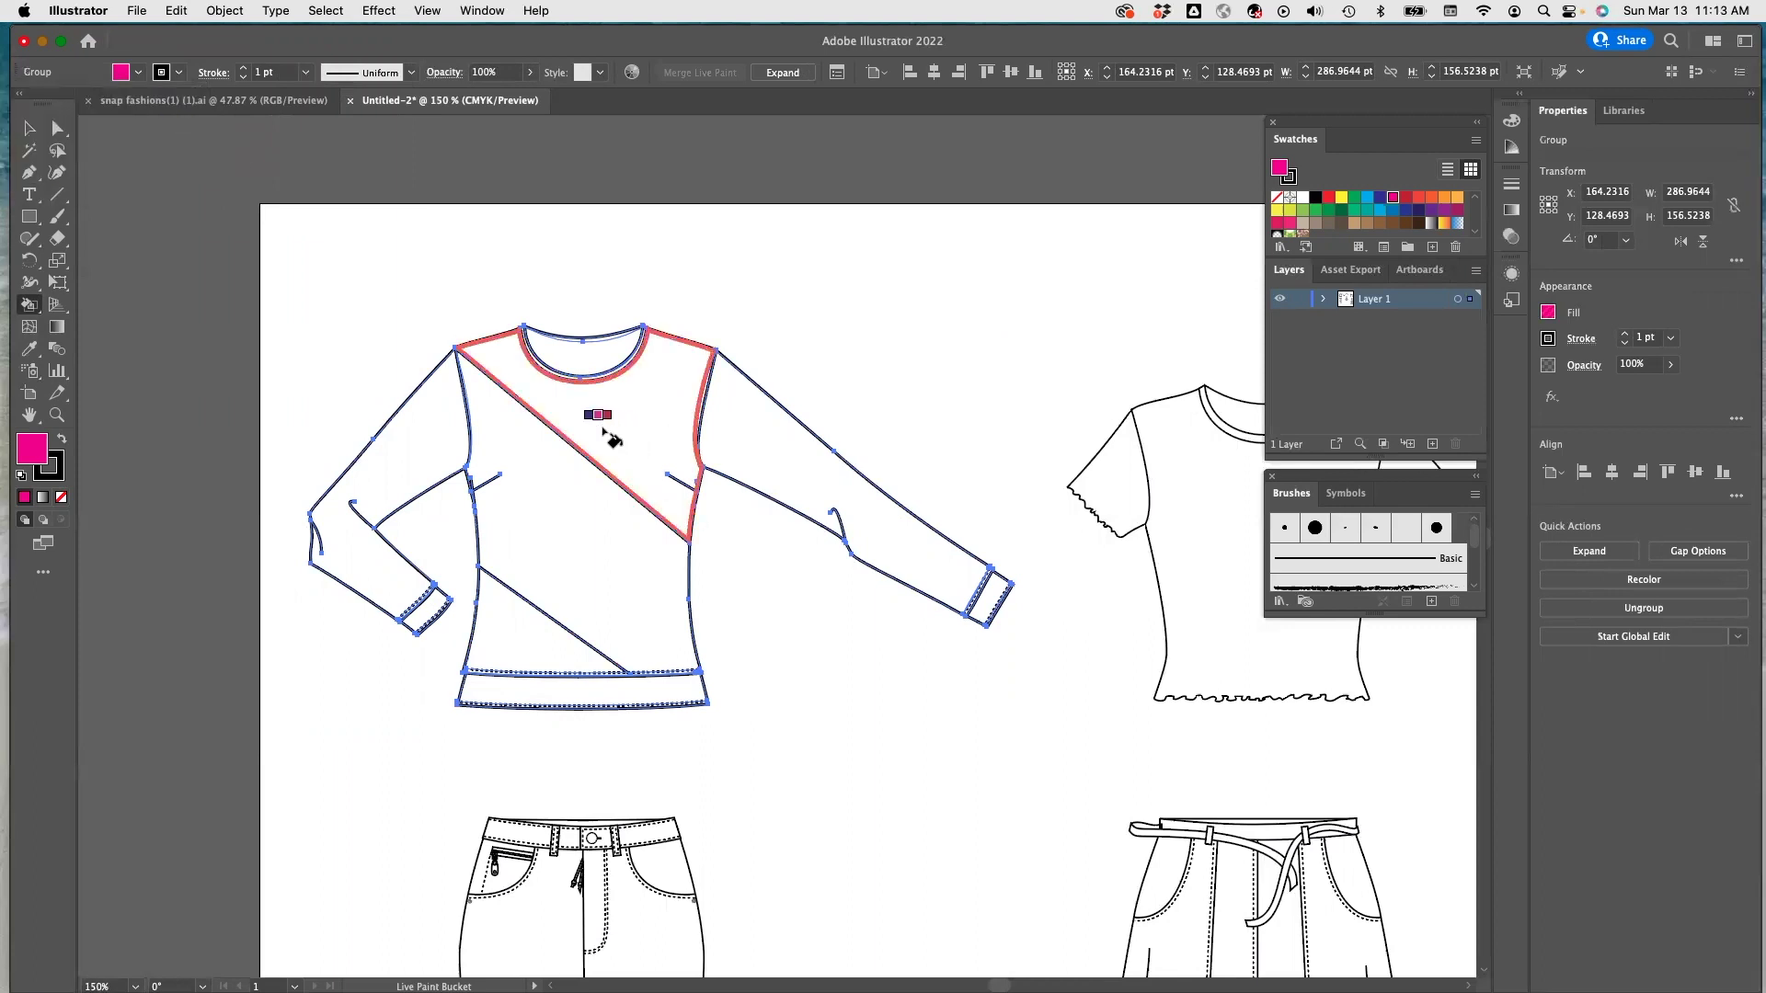
{"action": "left_click", "coordinate": [607, 434]}
{"action": "left_click", "coordinate": [749, 435]}
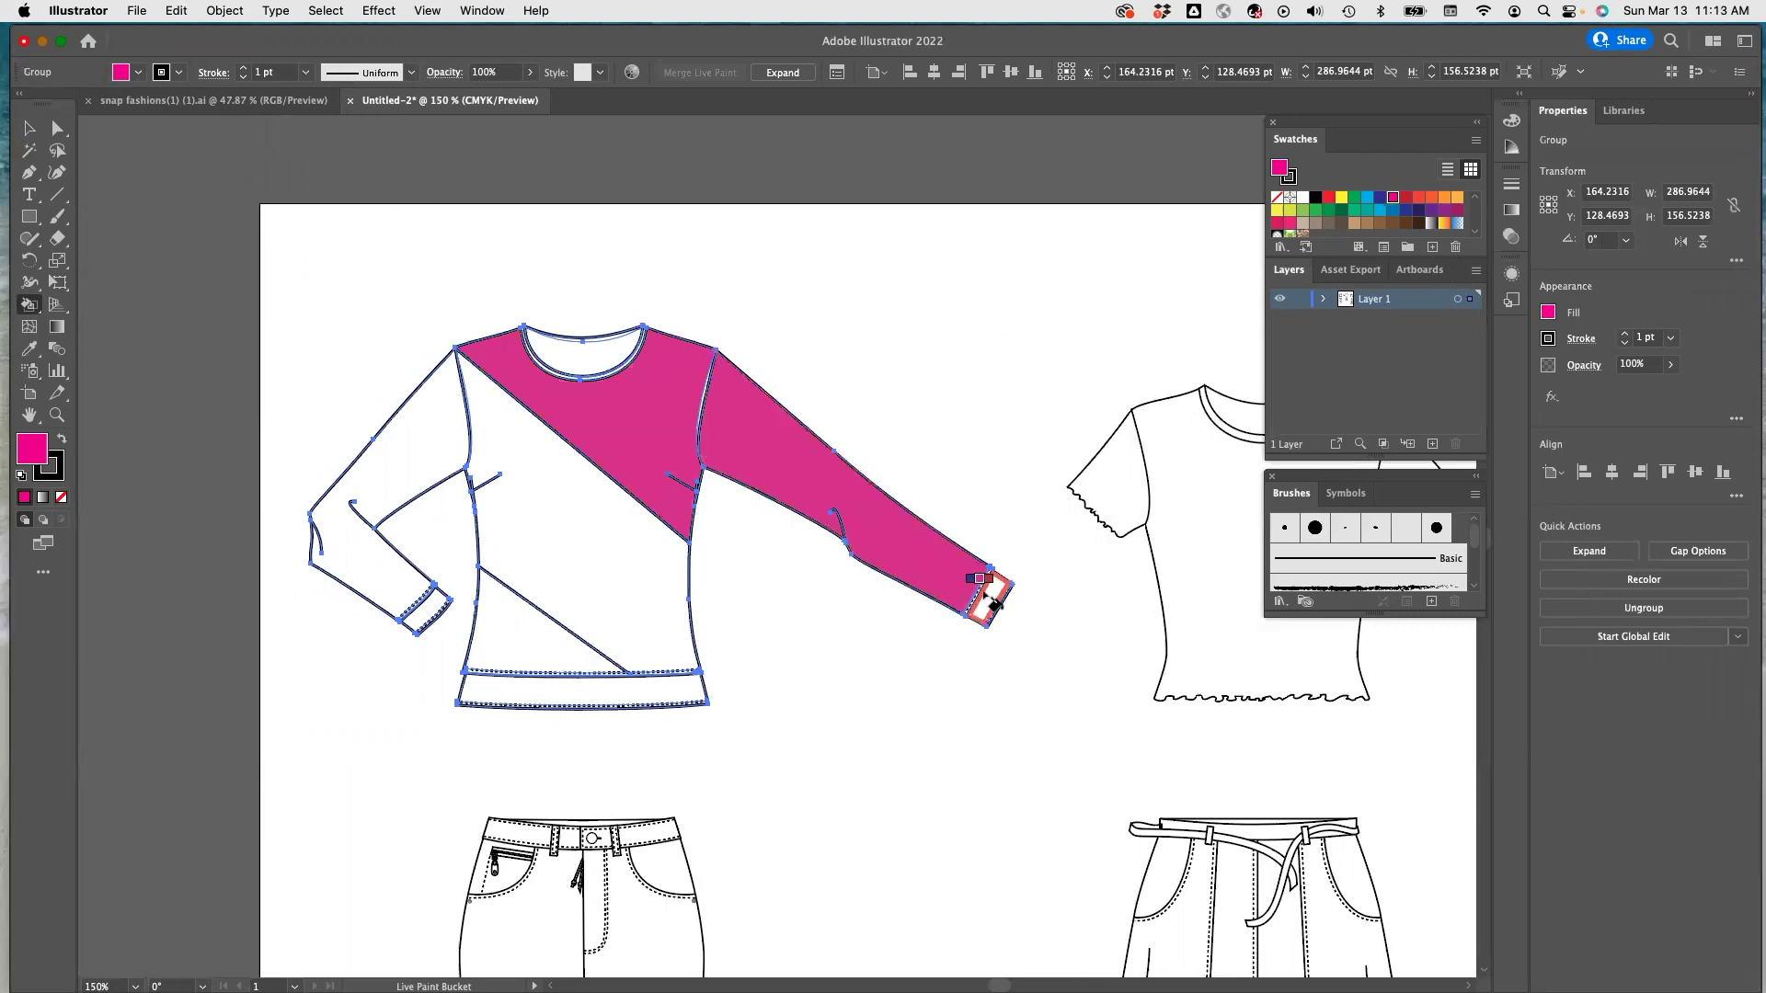
{"action": "left_click", "coordinate": [992, 599]}
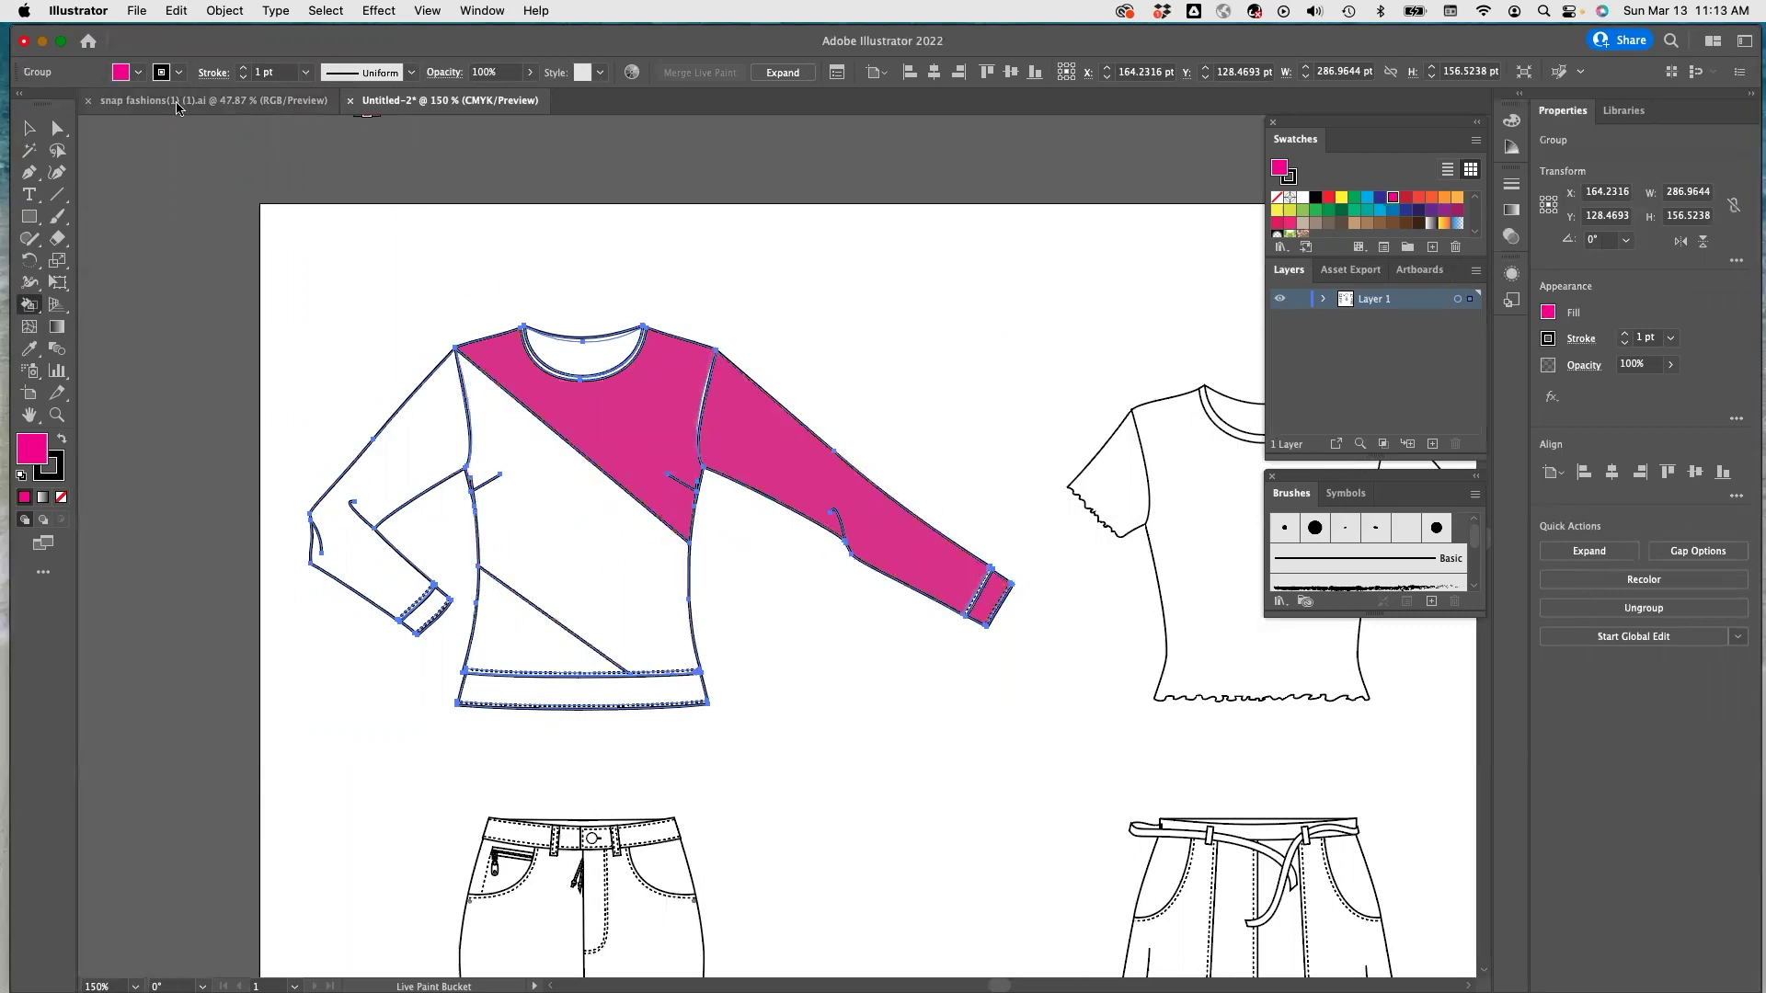
Live-paint the top's middle body section, the bent sleeve and its cuff with bright blue.
{"action": "left_click", "coordinate": [138, 72]}
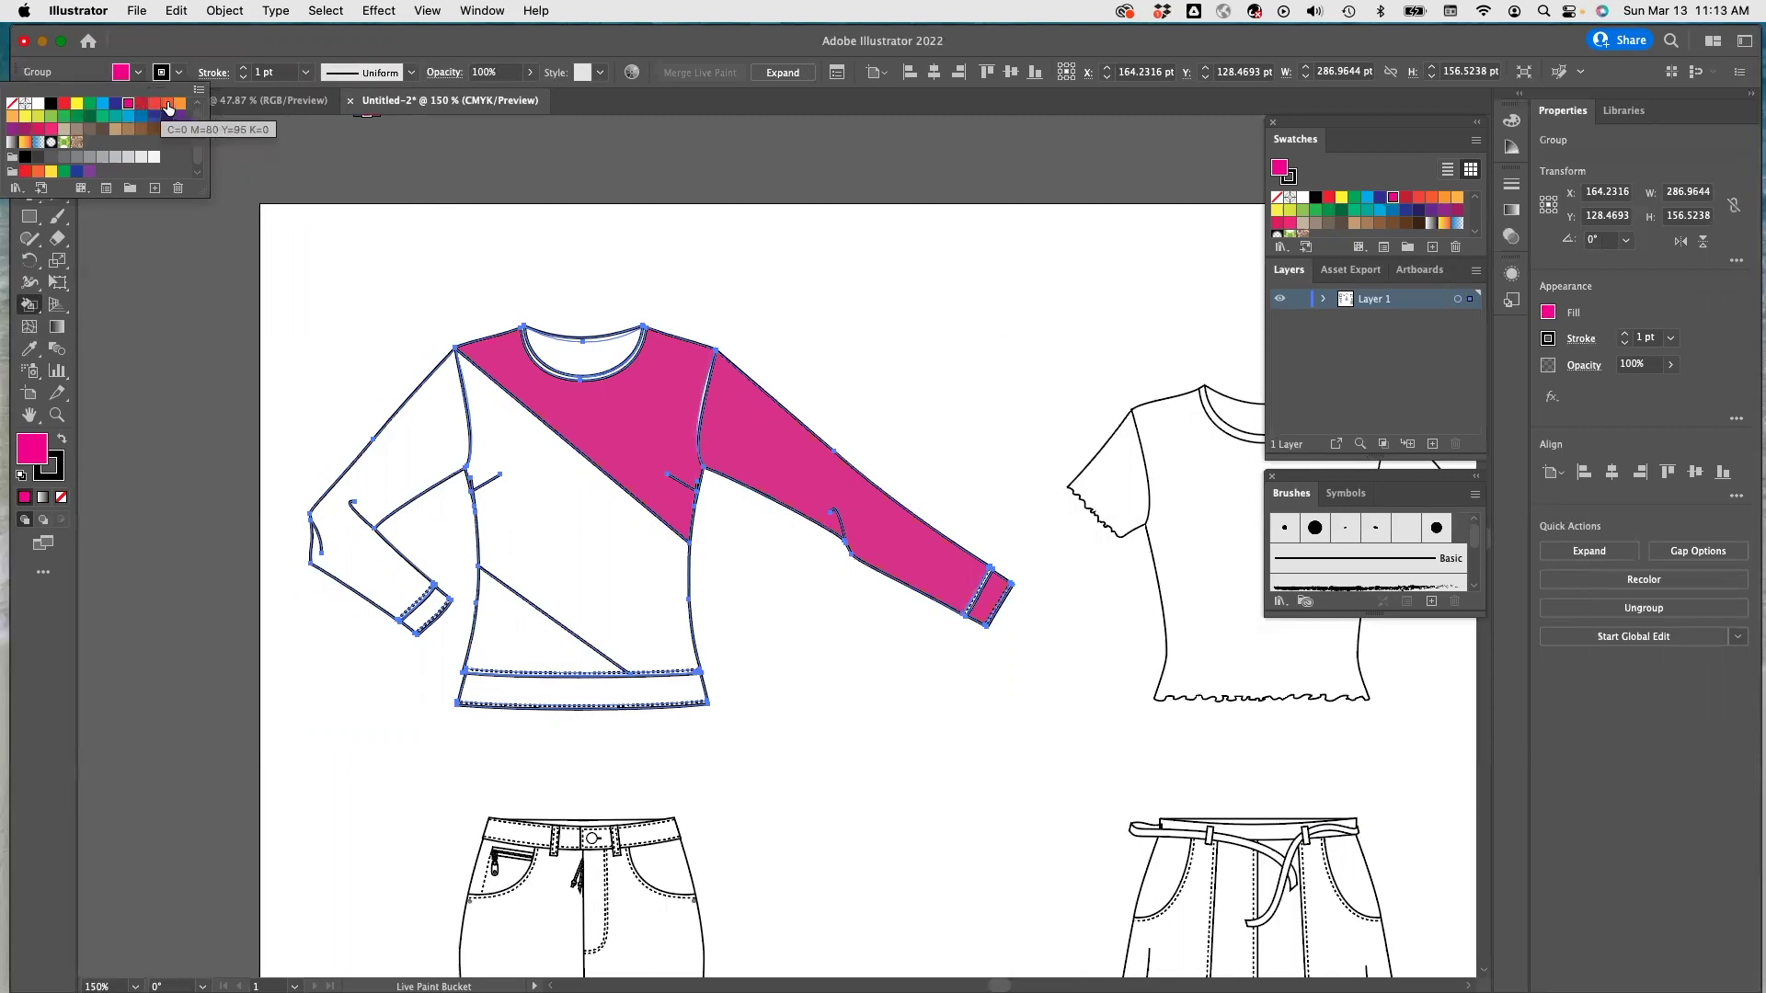
{"action": "left_click", "coordinate": [101, 105]}
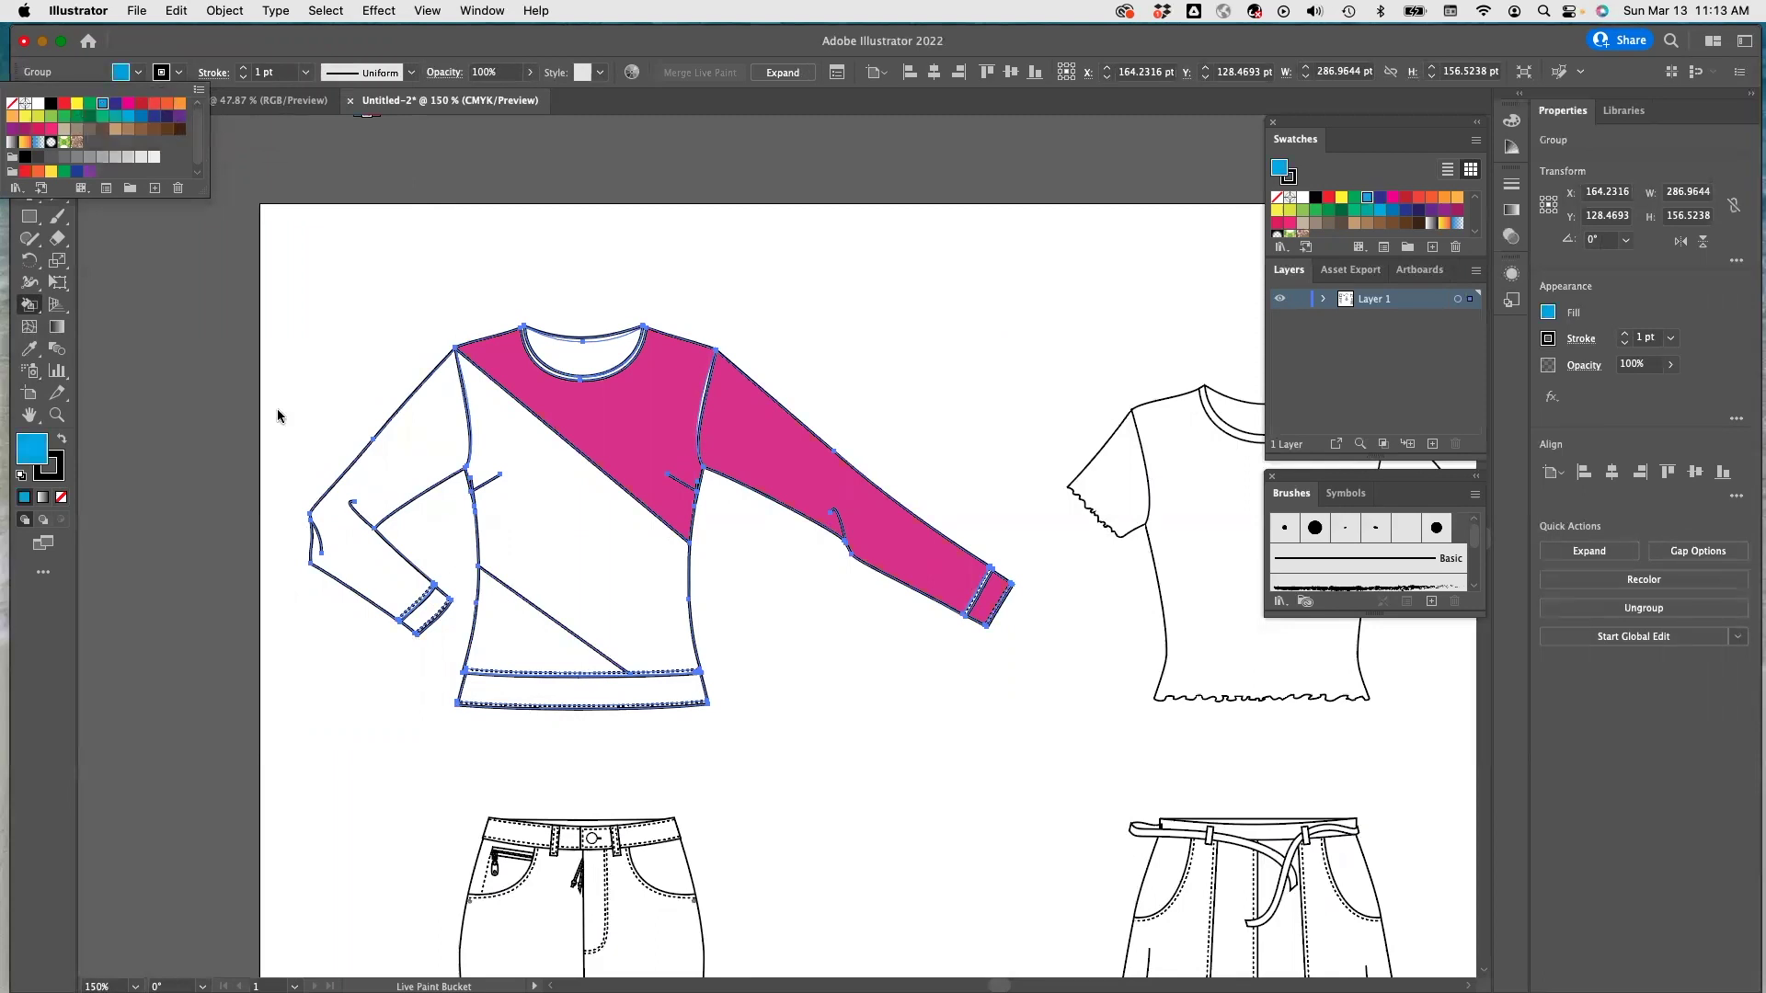
{"action": "left_click", "coordinate": [572, 567]}
{"action": "left_click", "coordinate": [577, 556]}
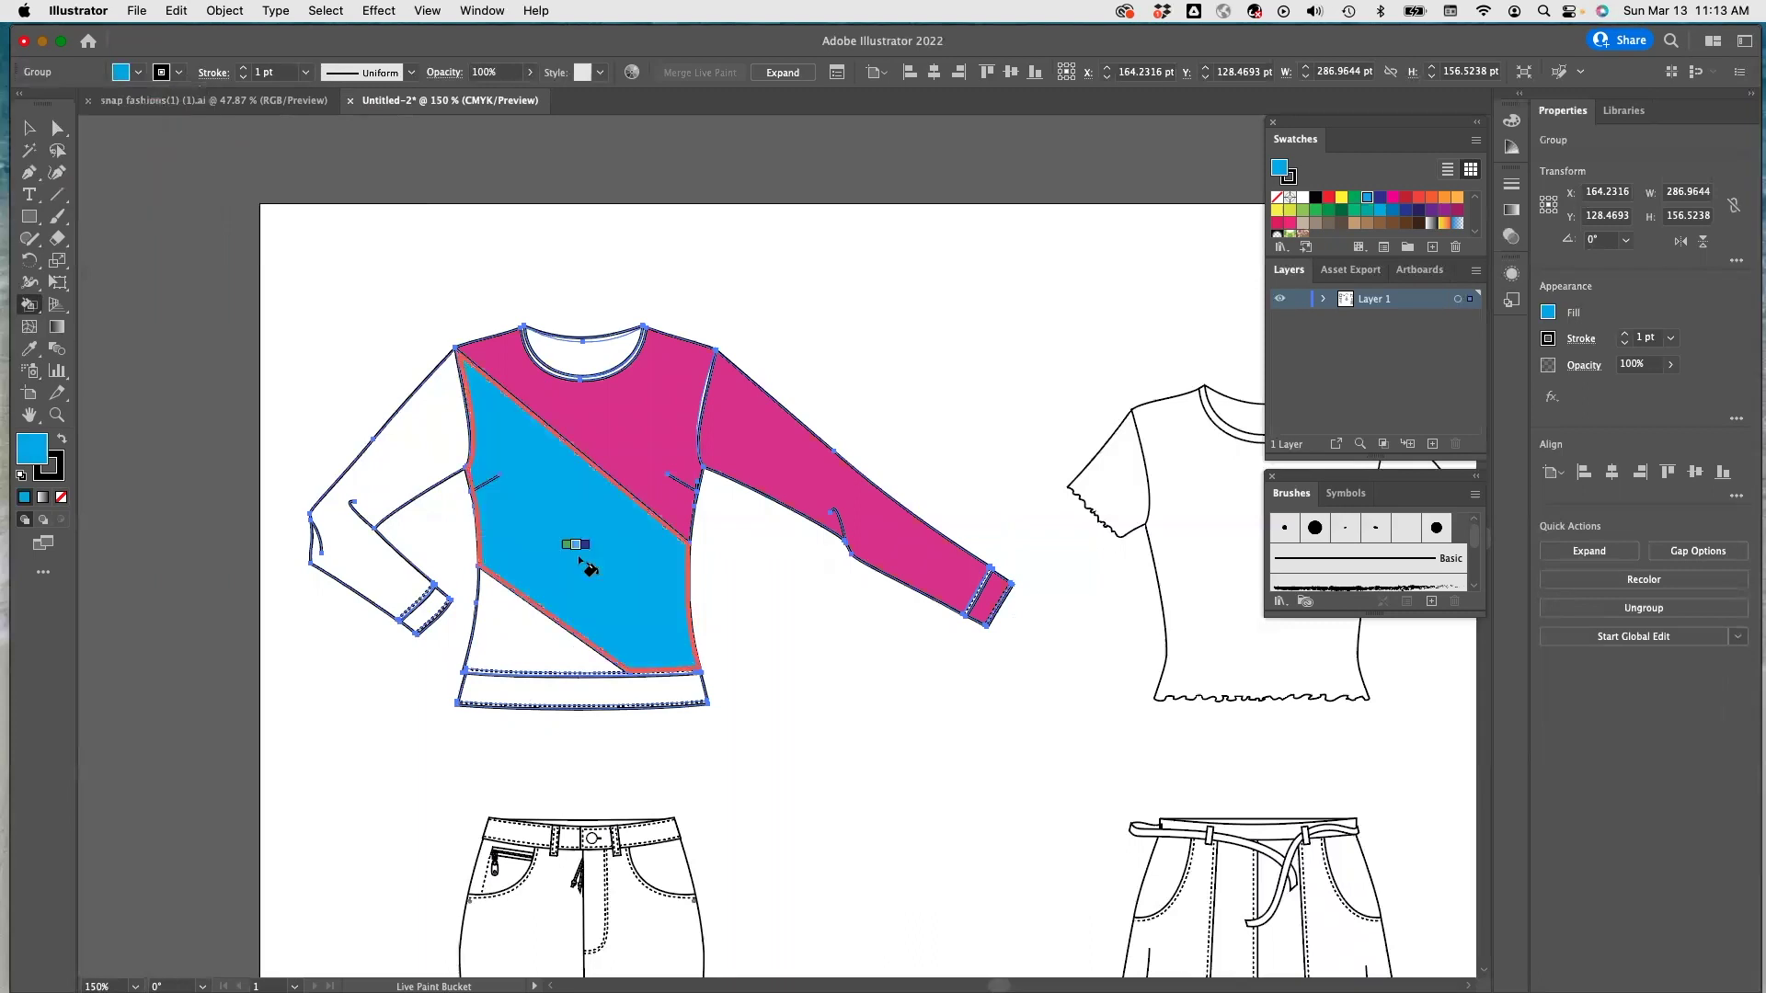
{"action": "left_click", "coordinate": [449, 468]}
{"action": "left_click", "coordinate": [426, 609]}
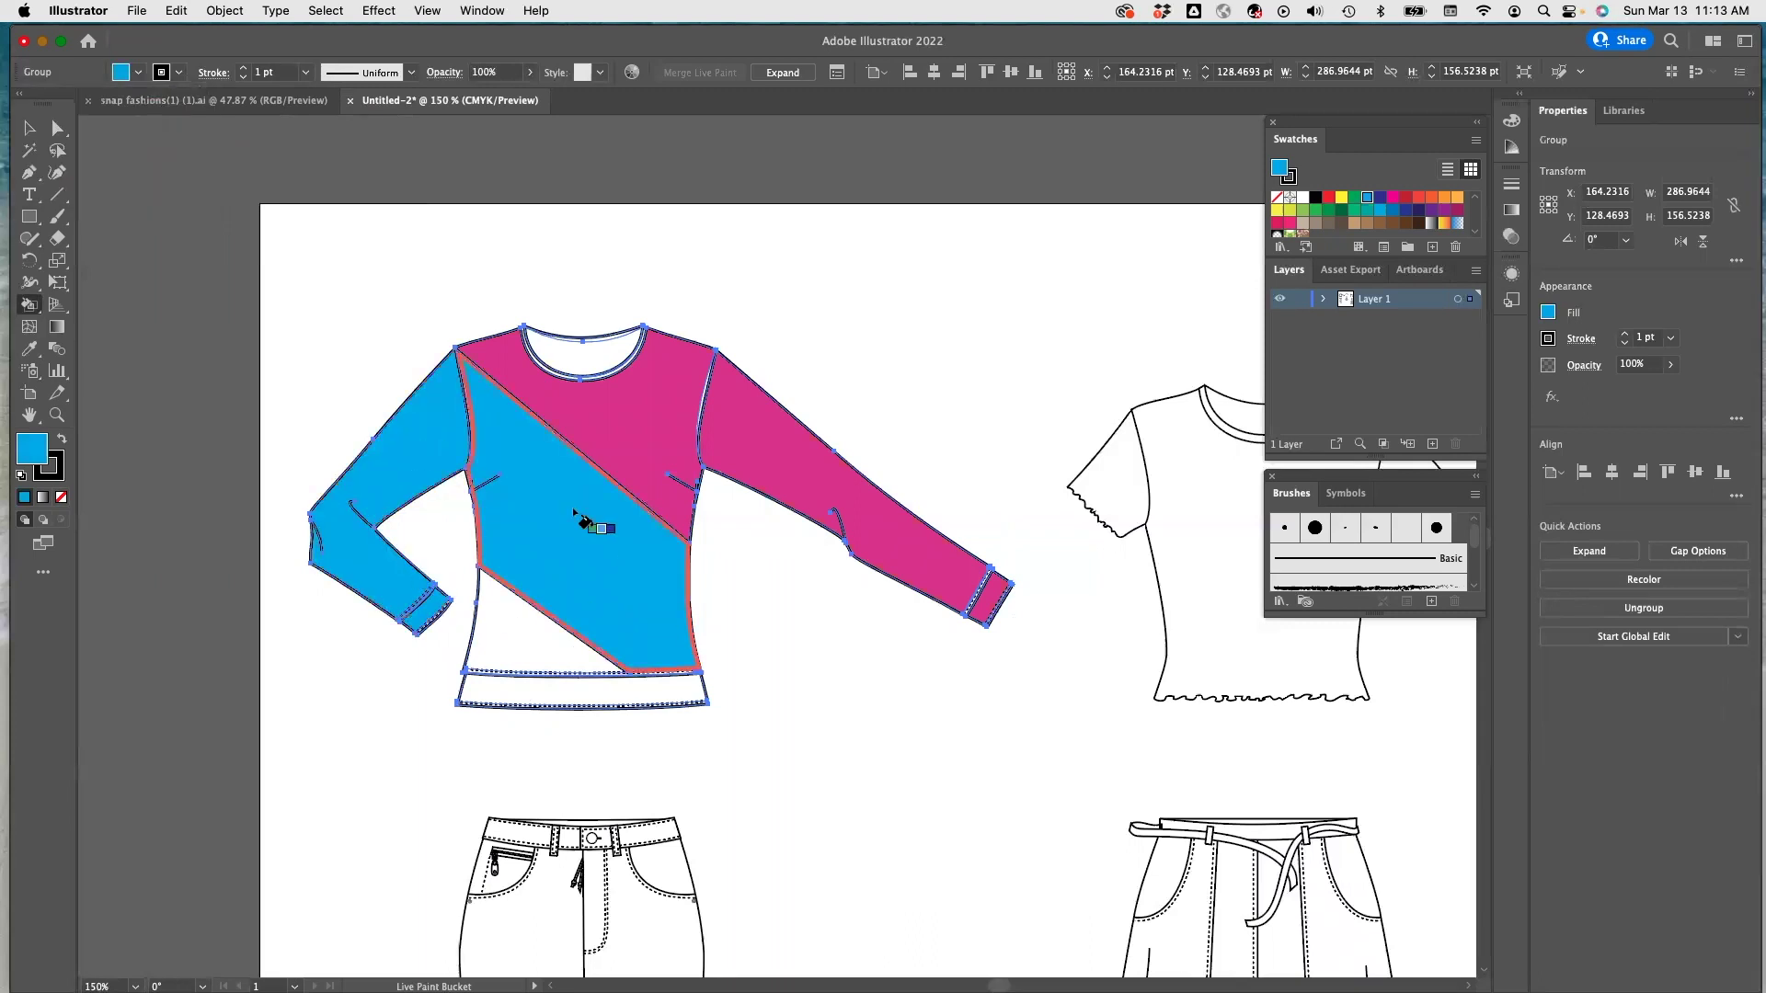
Live-paint the triangular lower body section and the hem band of the top with yellow.
{"action": "left_click", "coordinate": [141, 73]}
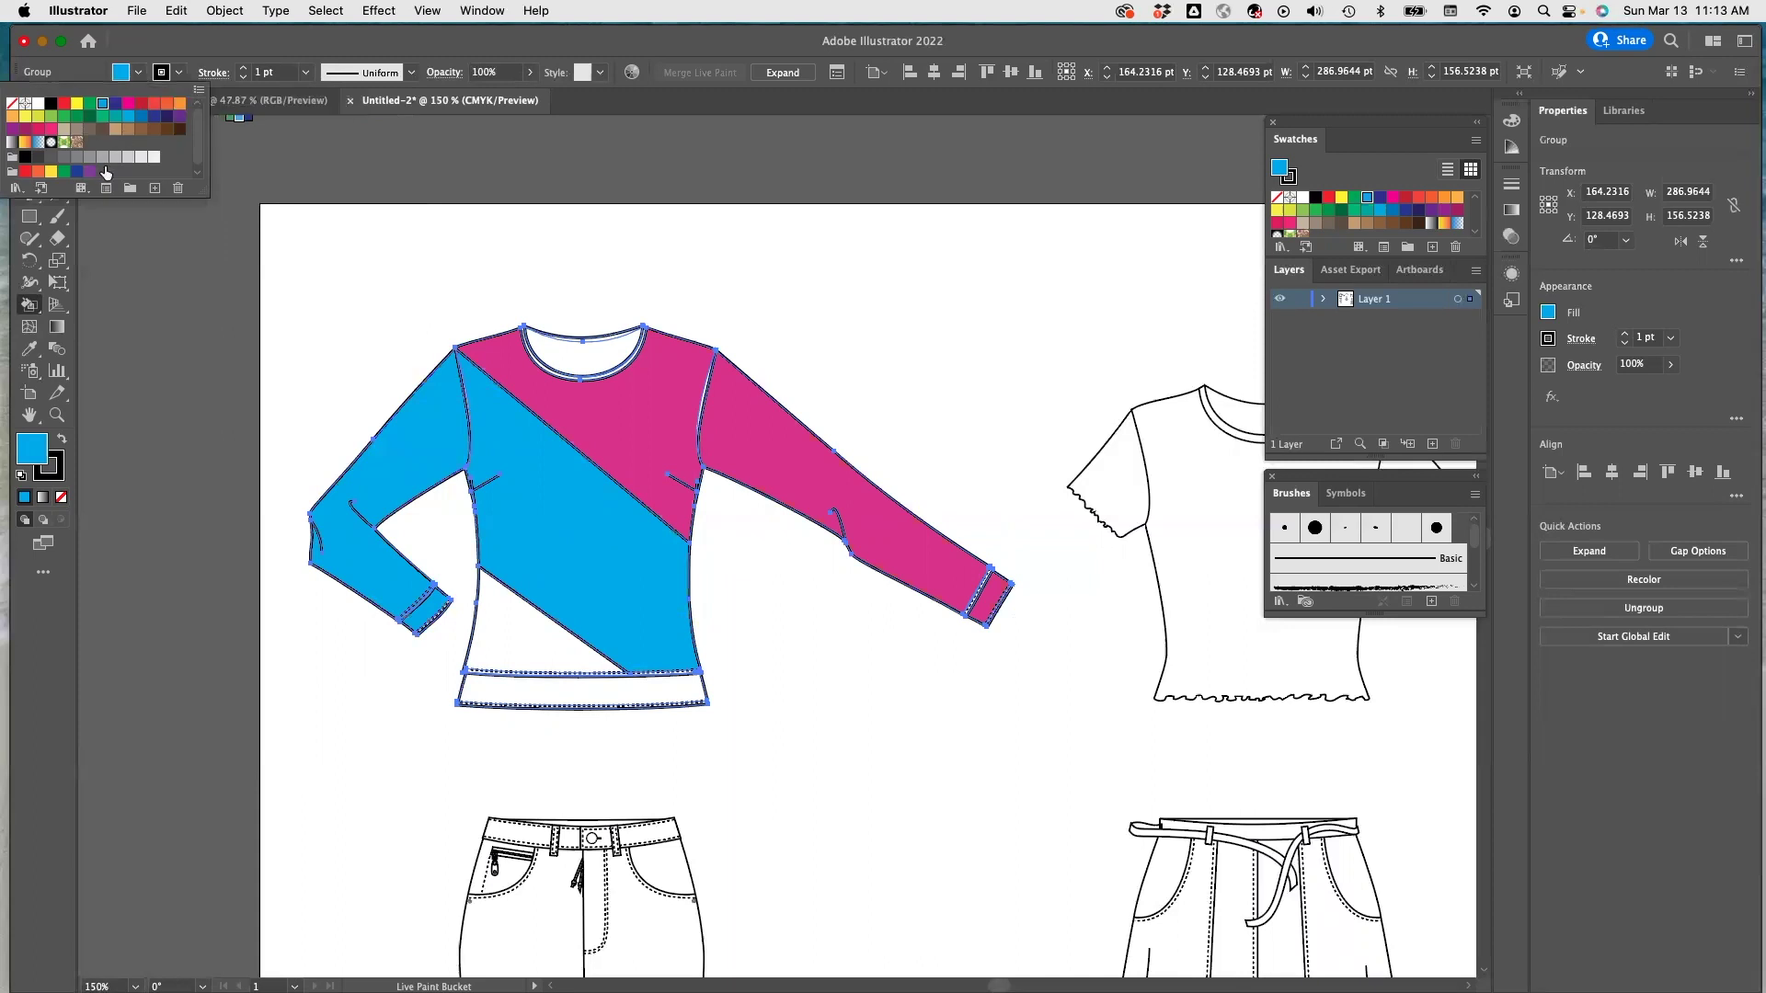
{"action": "left_click", "coordinate": [74, 107]}
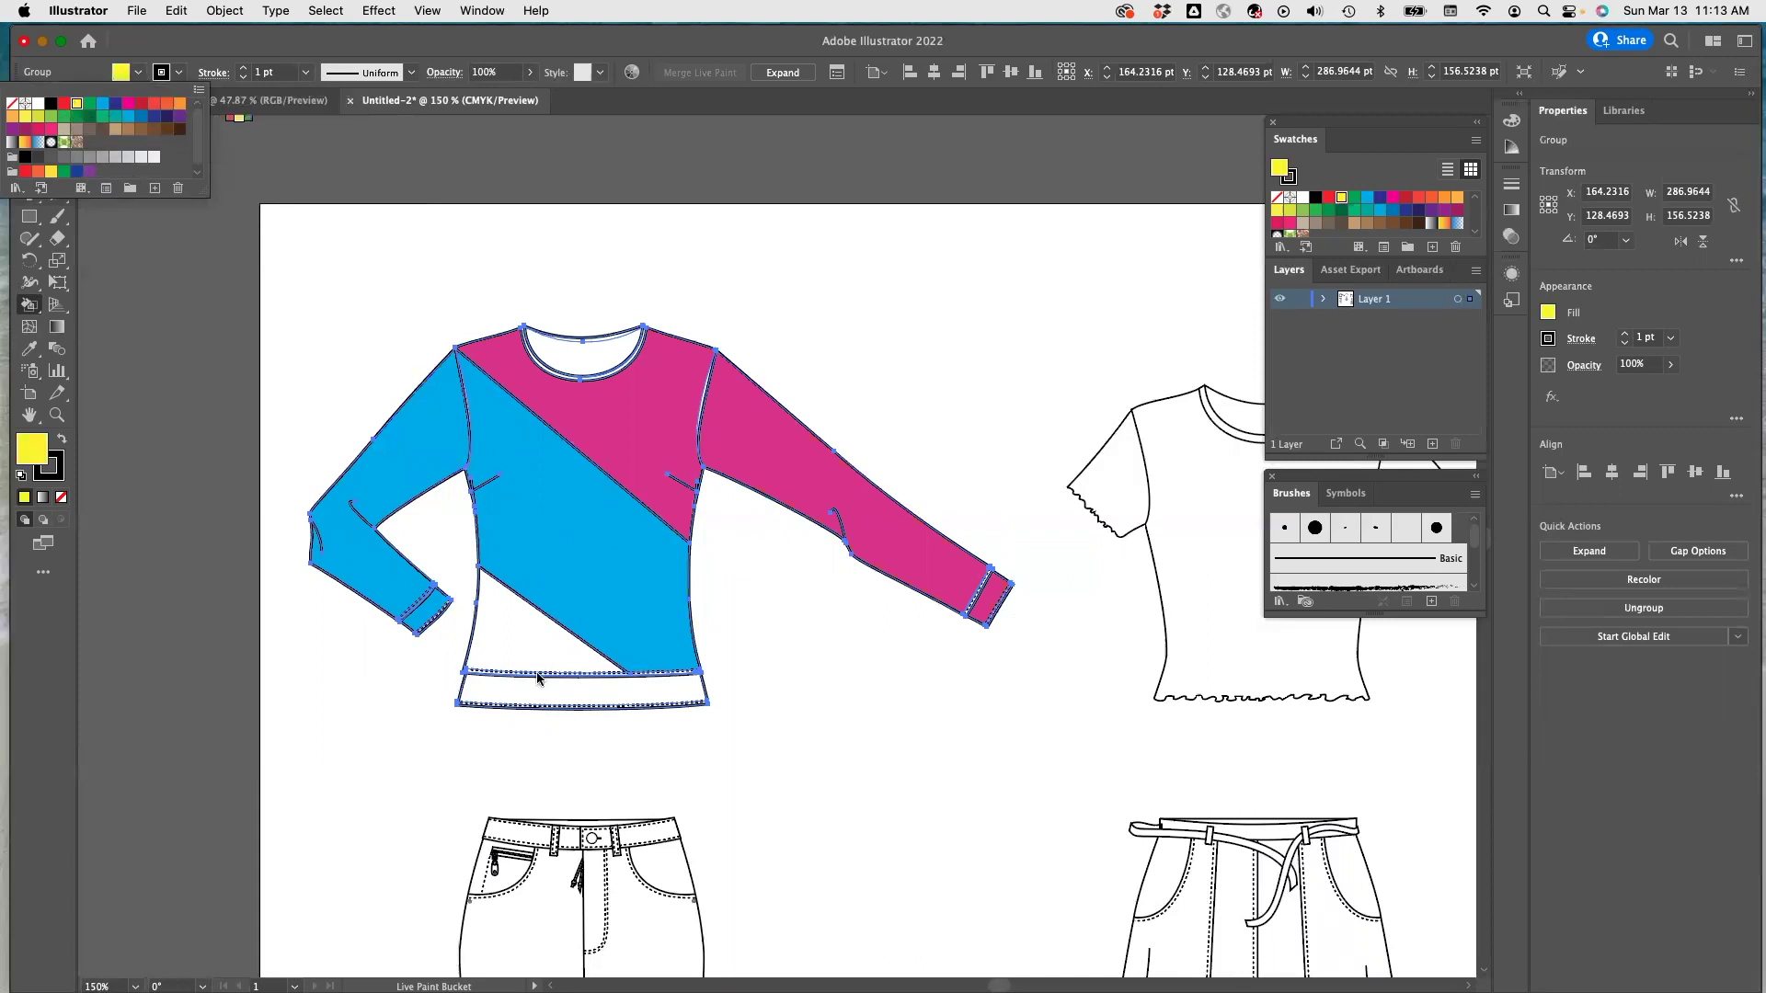
{"action": "left_click", "coordinate": [504, 625]}
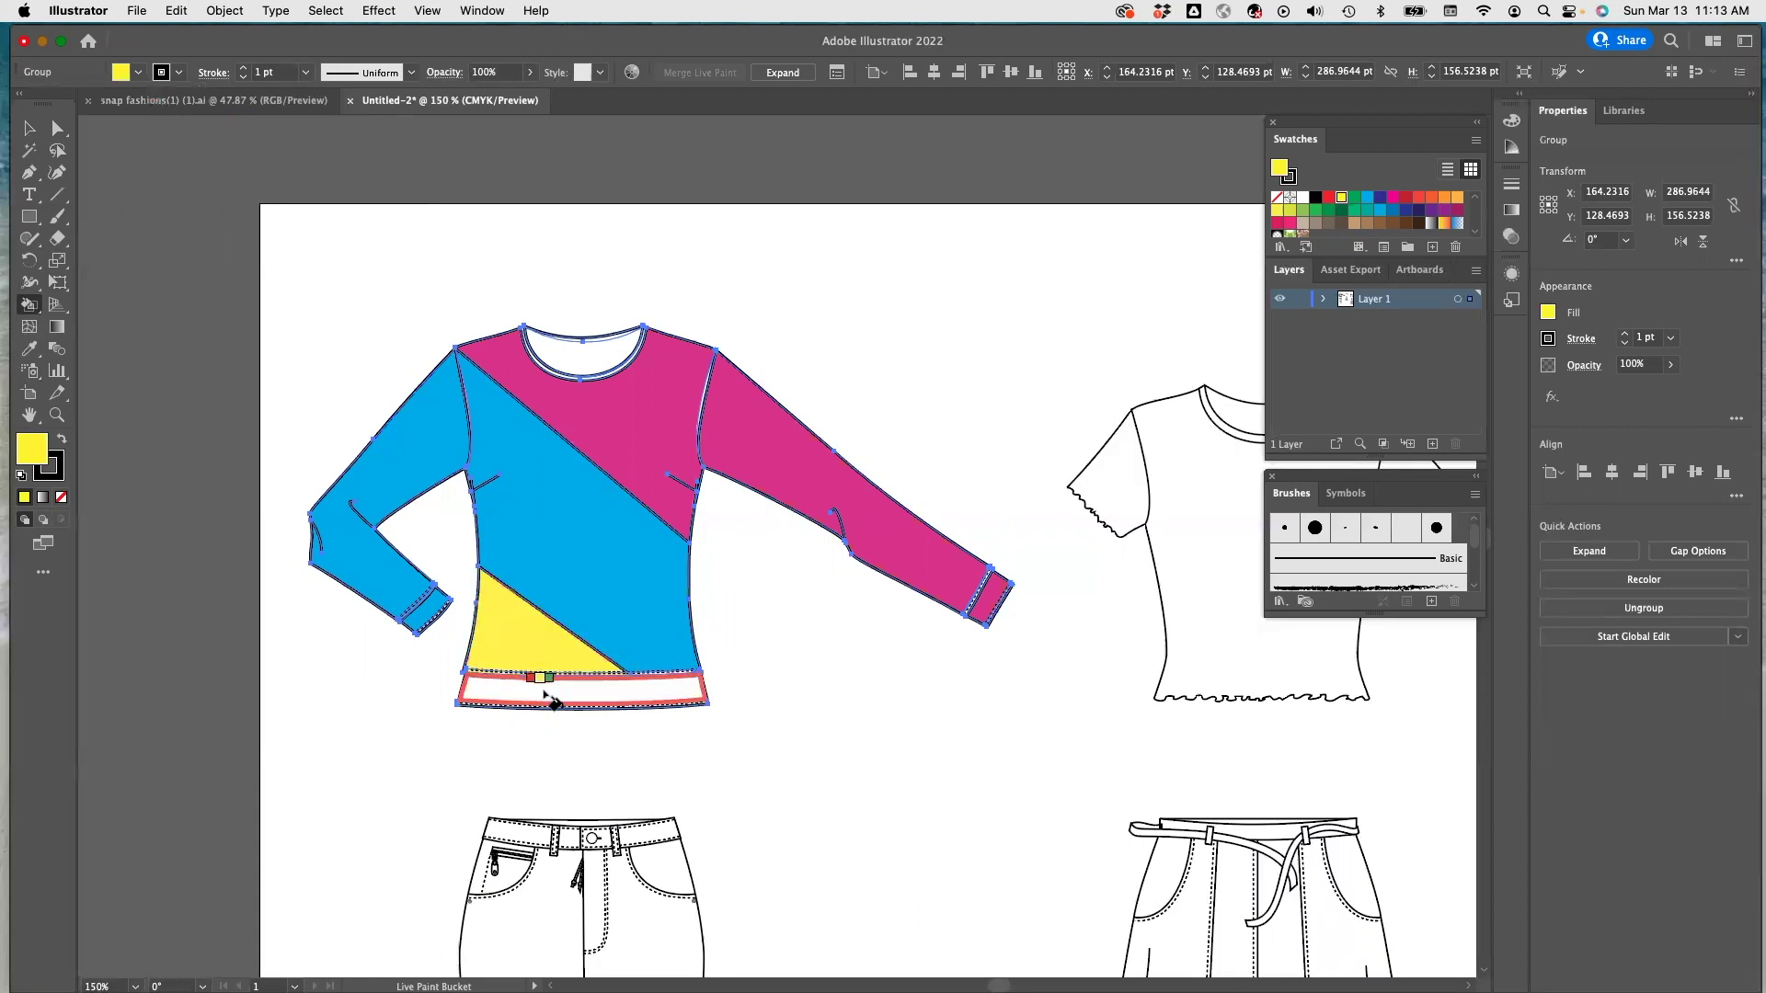
{"action": "left_click", "coordinate": [546, 696]}
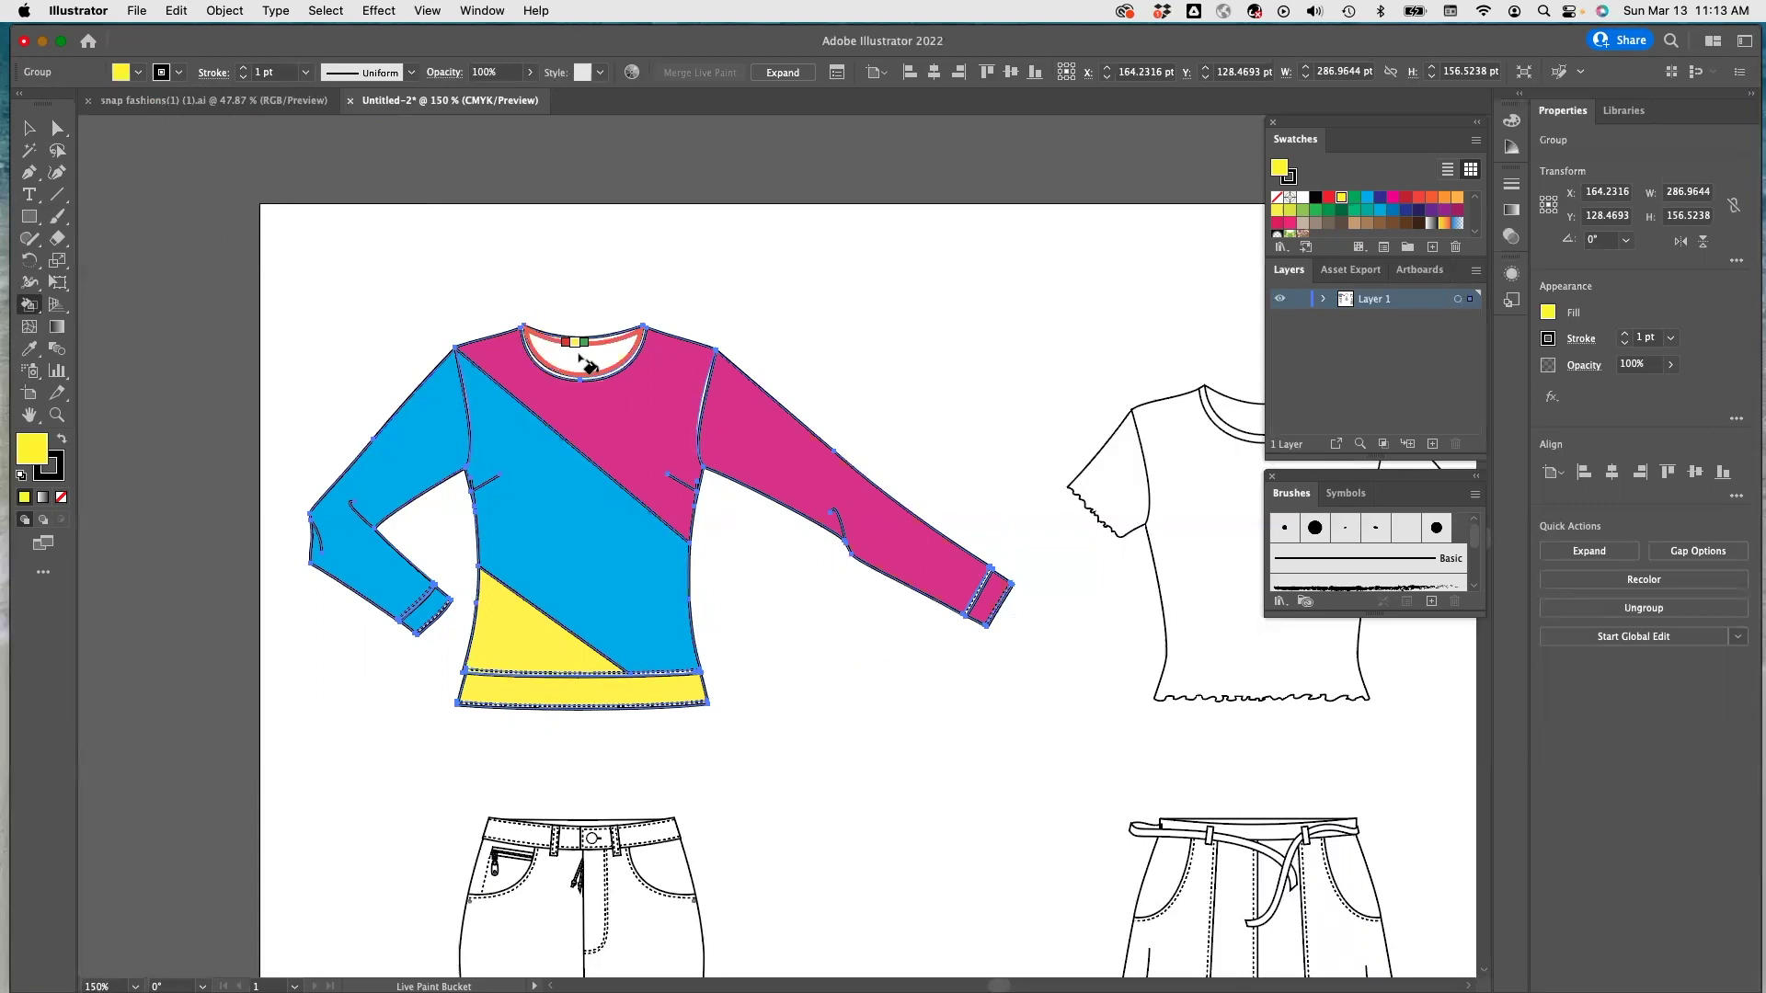
Live-paint the inside of the top's neckline with dark red.
{"action": "left_click", "coordinate": [137, 73]}
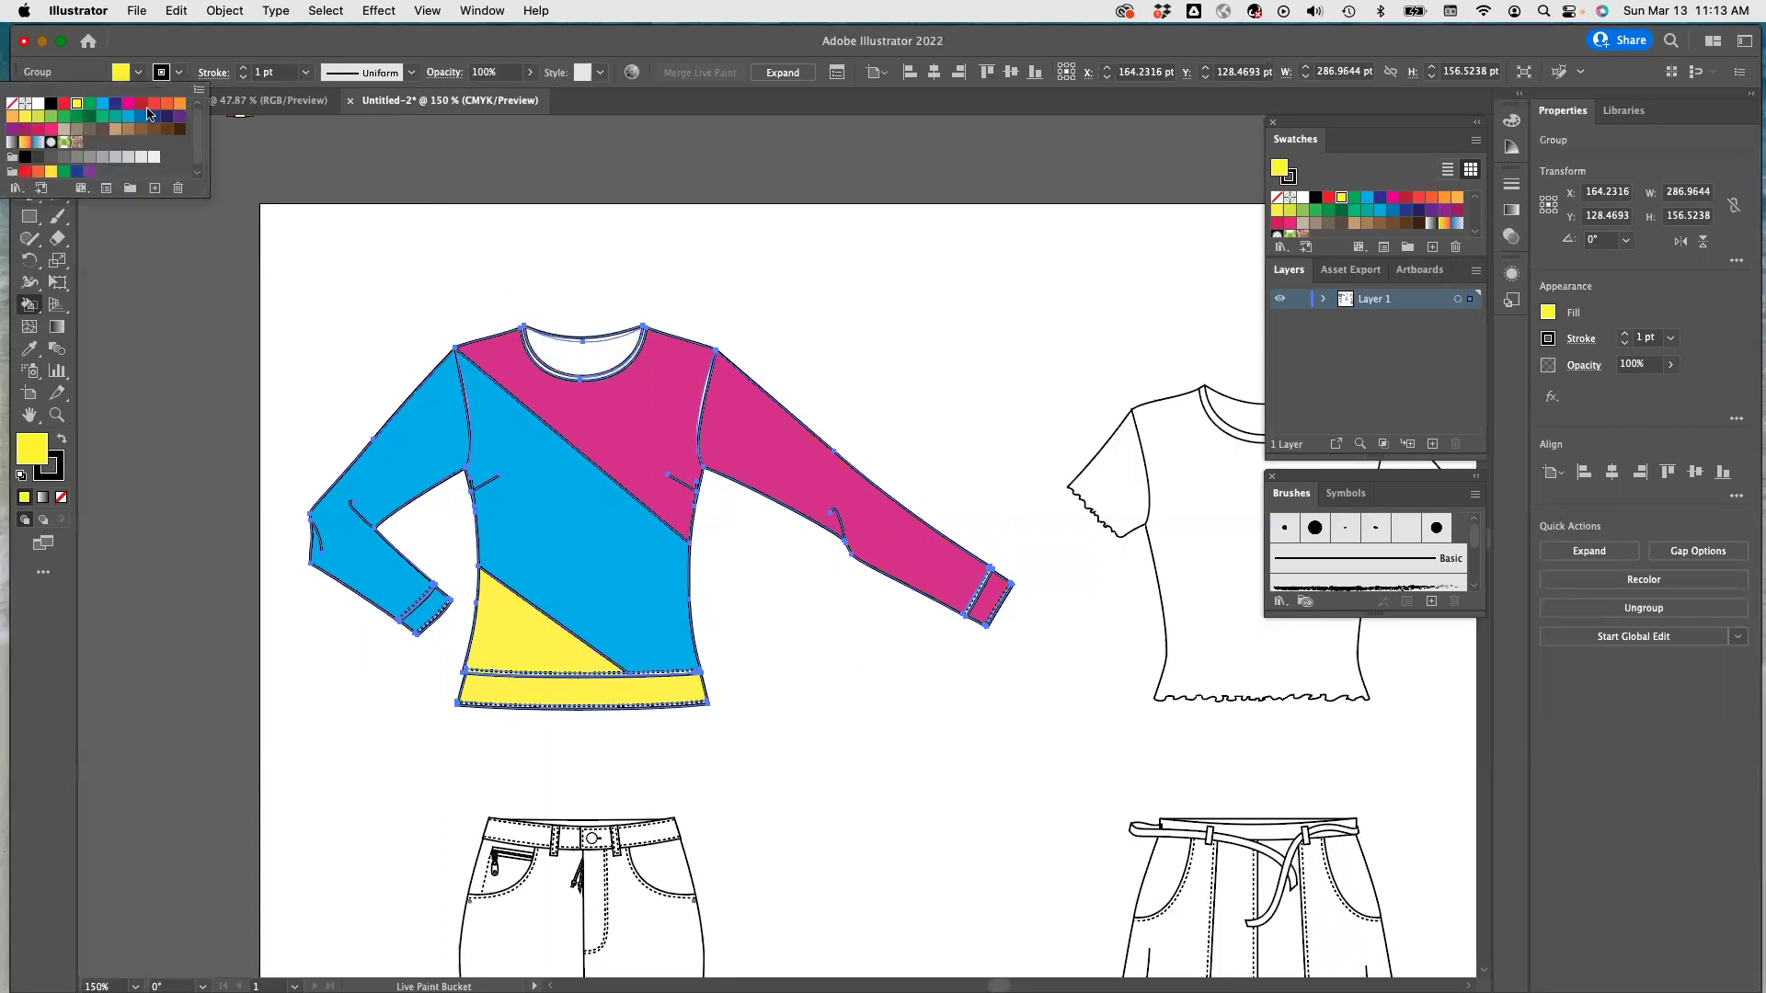
{"action": "left_click", "coordinate": [142, 103]}
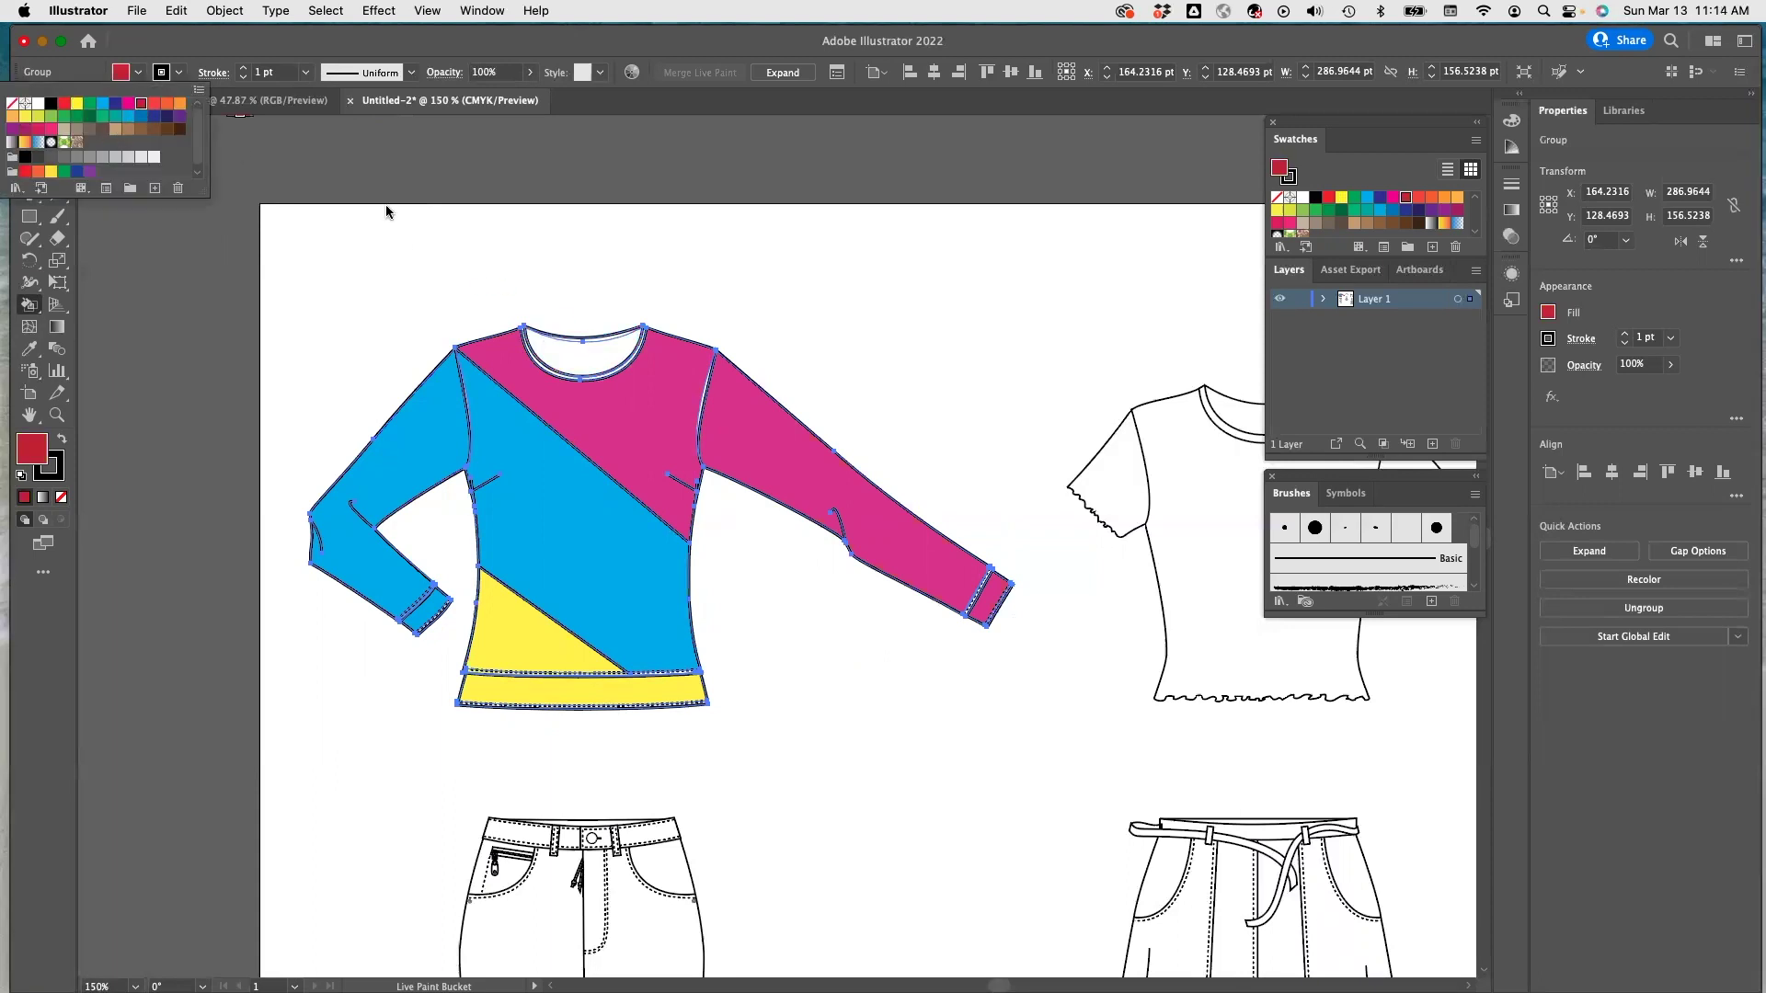
{"action": "left_click", "coordinate": [569, 363]}
{"action": "left_click", "coordinate": [572, 365]}
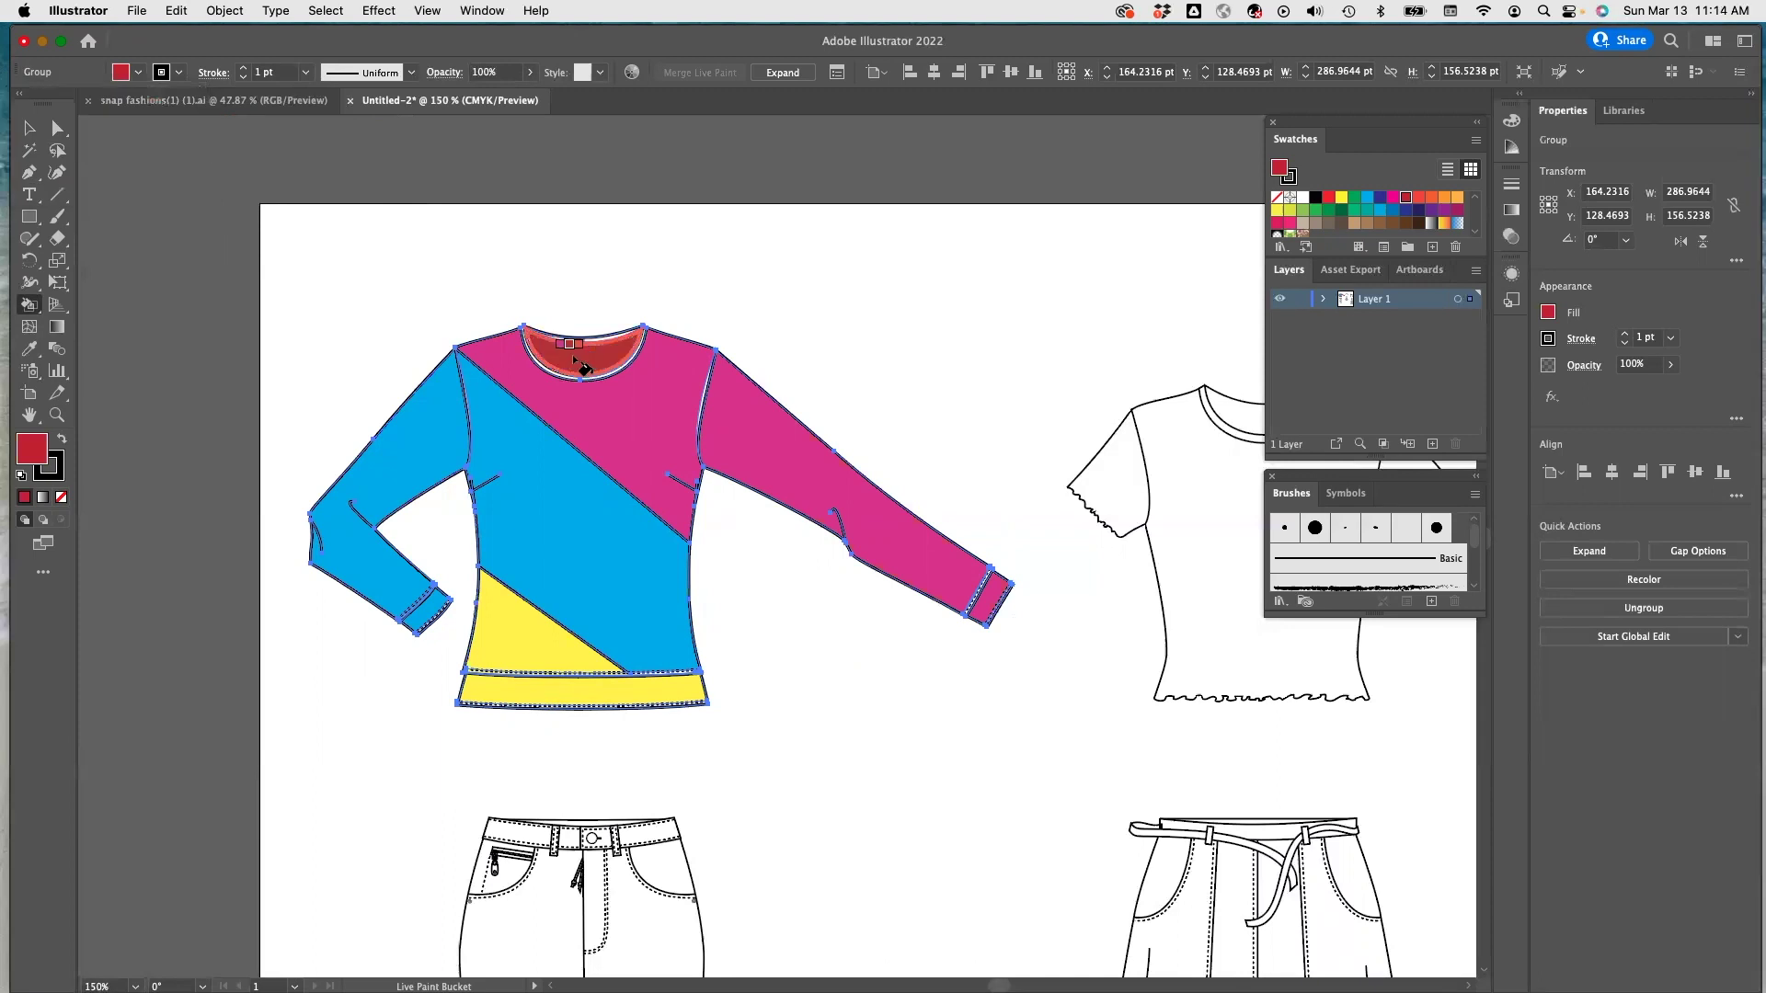
Fill the inside of the top's neckline with purple using the Live Paint Bucket.
{"action": "scroll", "coordinate": [862, 340], "scroll_direction": "down", "scroll_amount": 3}
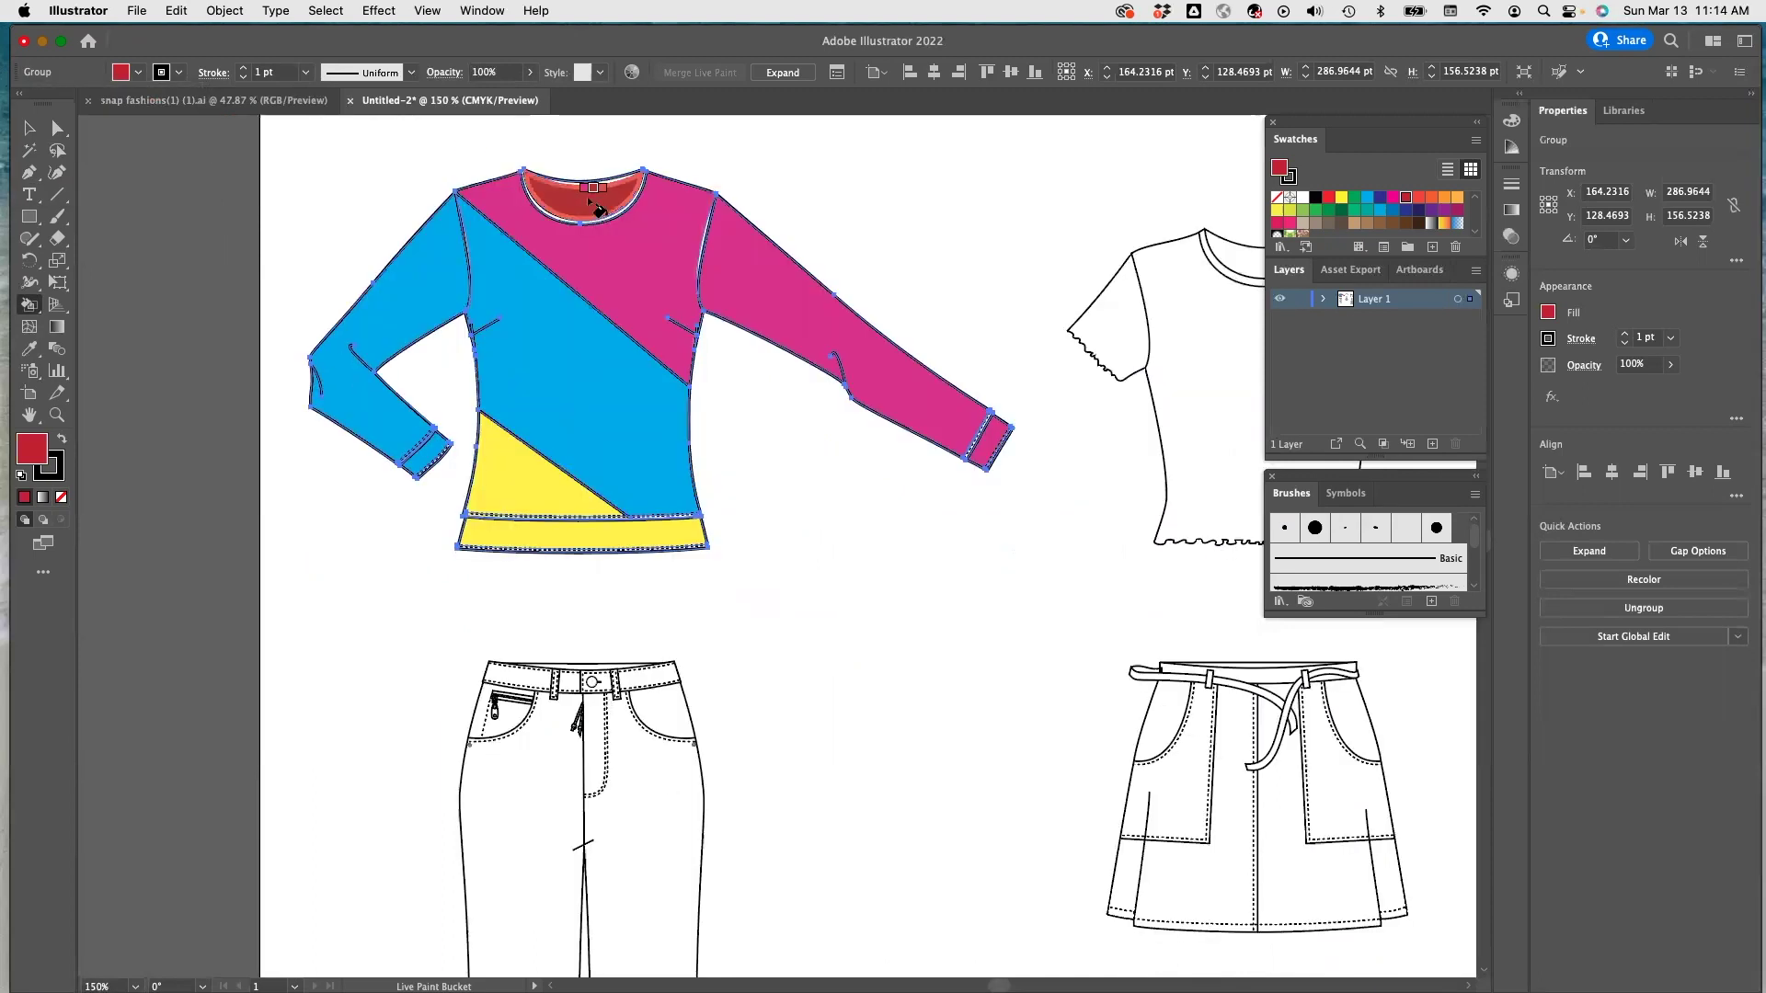
{"action": "left_click", "coordinate": [139, 72]}
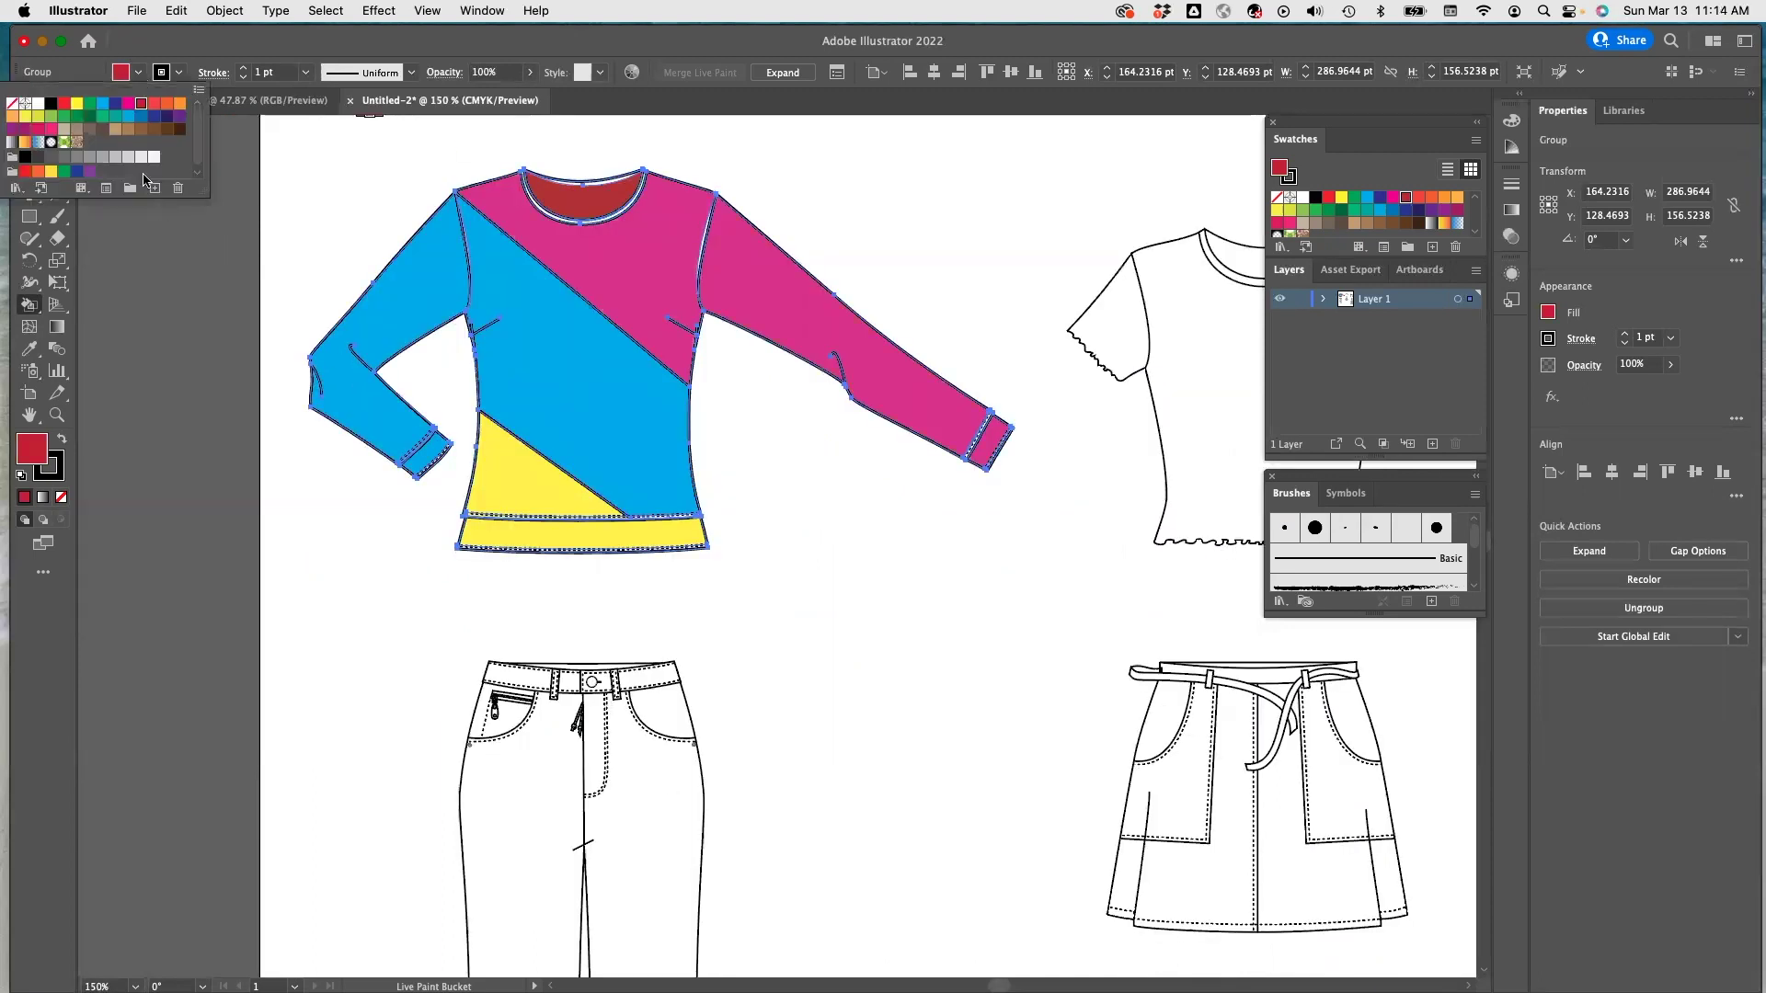
{"action": "left_click", "coordinate": [38, 132]}
{"action": "left_click", "coordinate": [11, 129]}
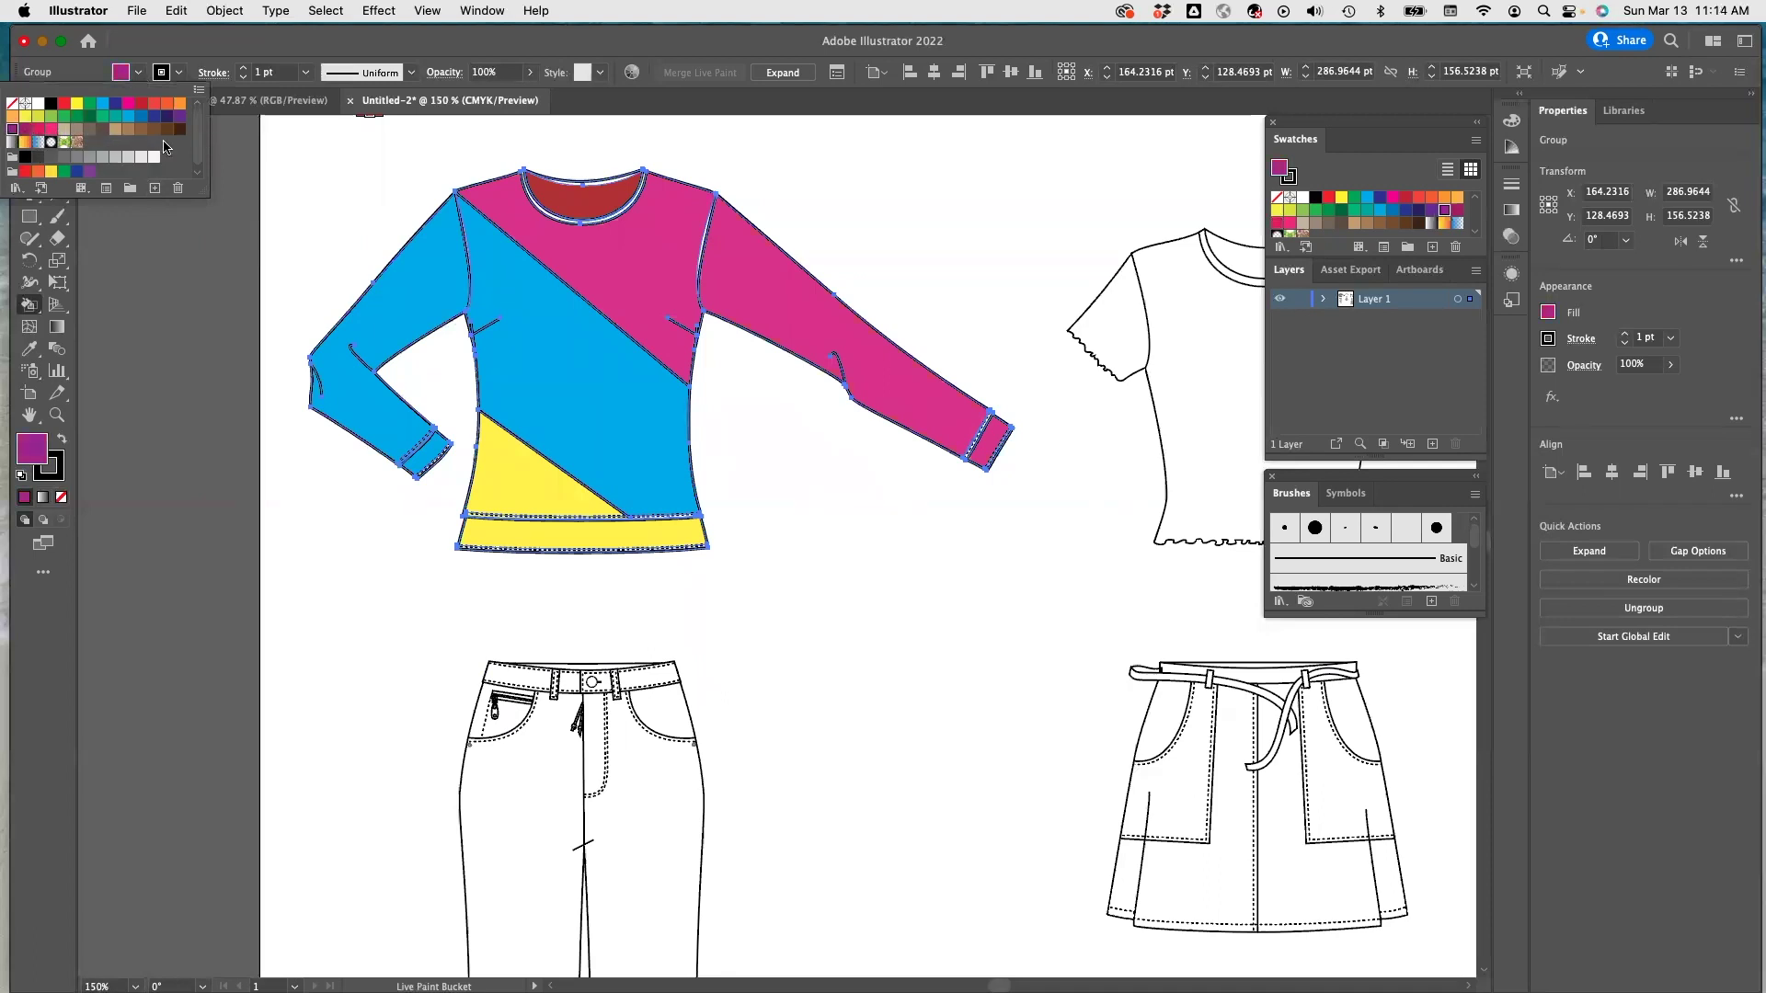
{"action": "left_click", "coordinate": [575, 203]}
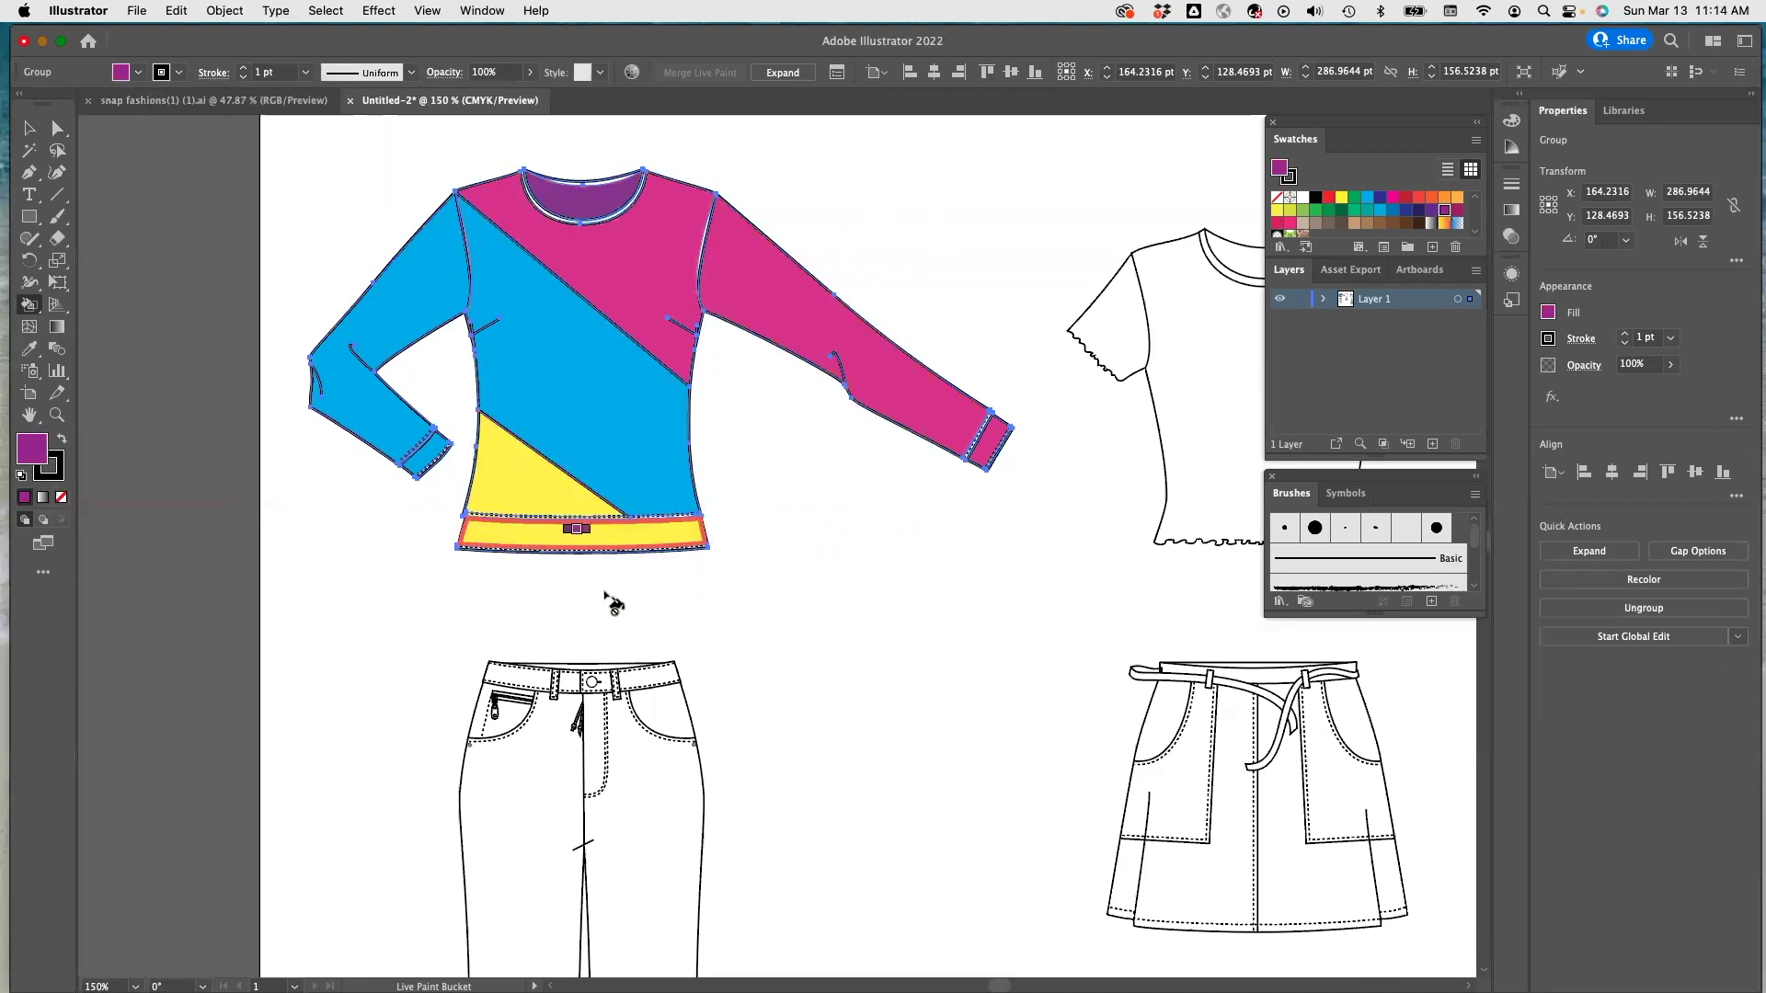
Draw a diagonal line across each leg of the trousers from outer to inner seam, the lower one about 43 pt wide and 55 pt high.
{"action": "scroll", "coordinate": [598, 625], "scroll_direction": "down", "scroll_amount": 5}
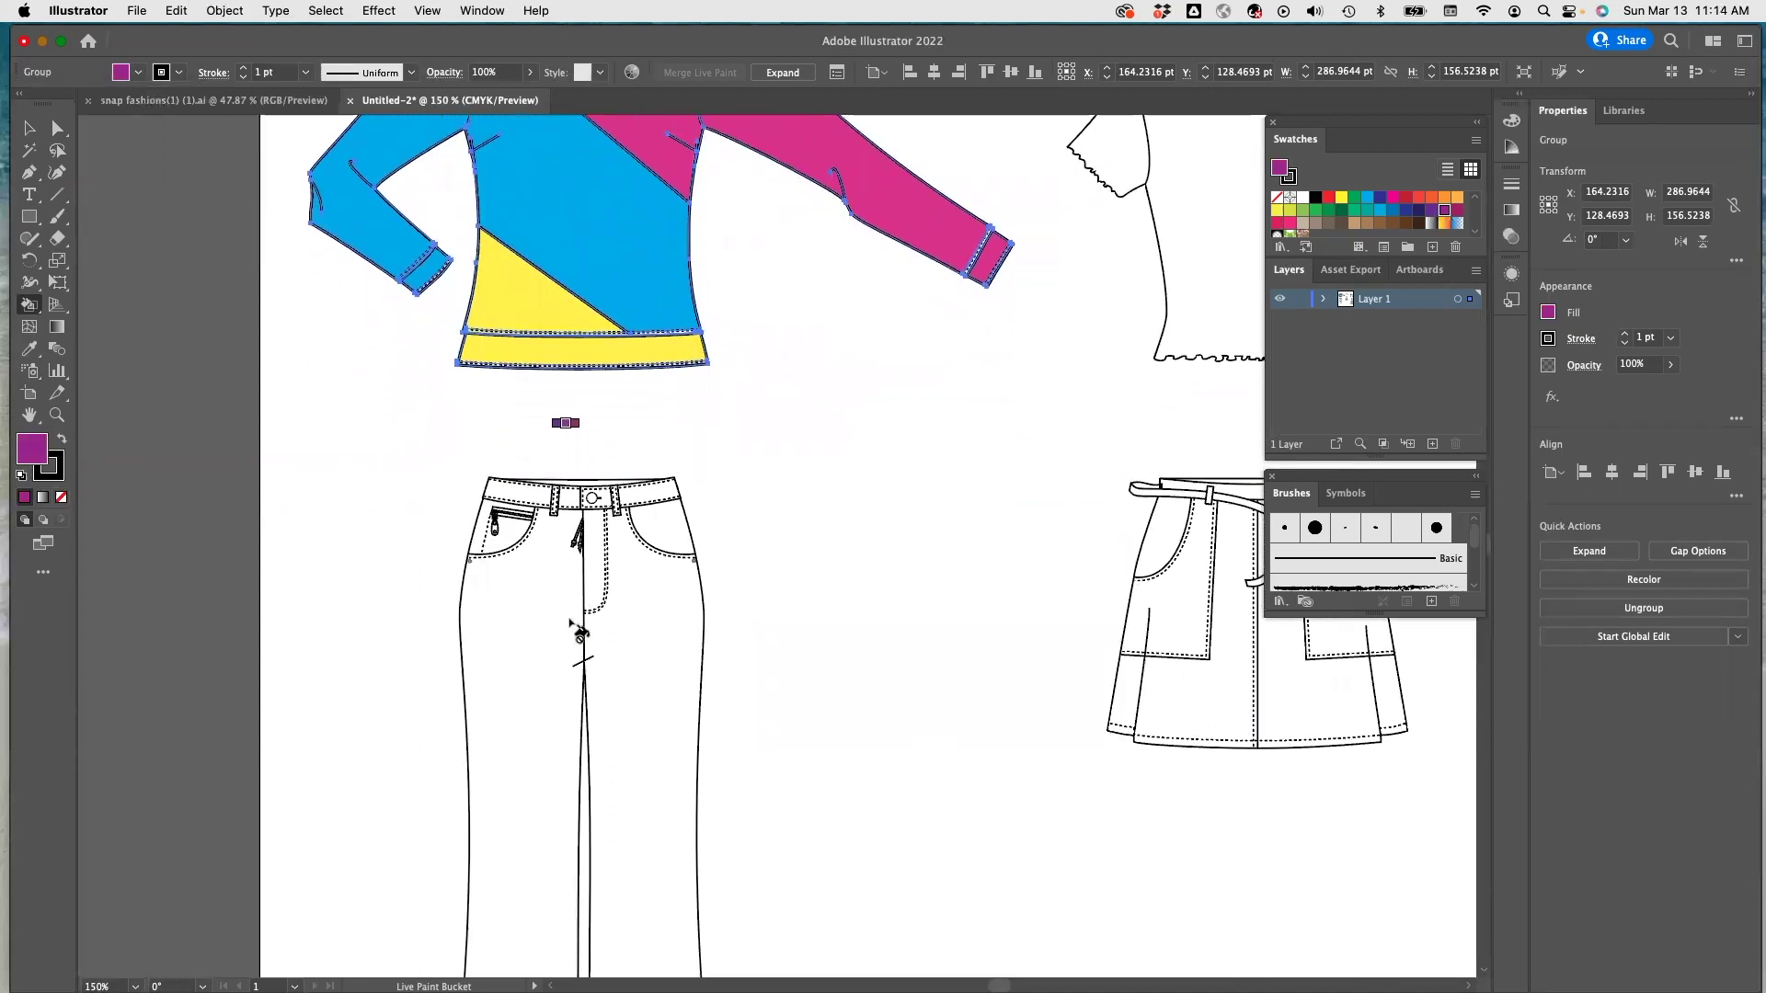
{"action": "scroll", "coordinate": [580, 633], "scroll_direction": "up", "scroll_amount": 3}
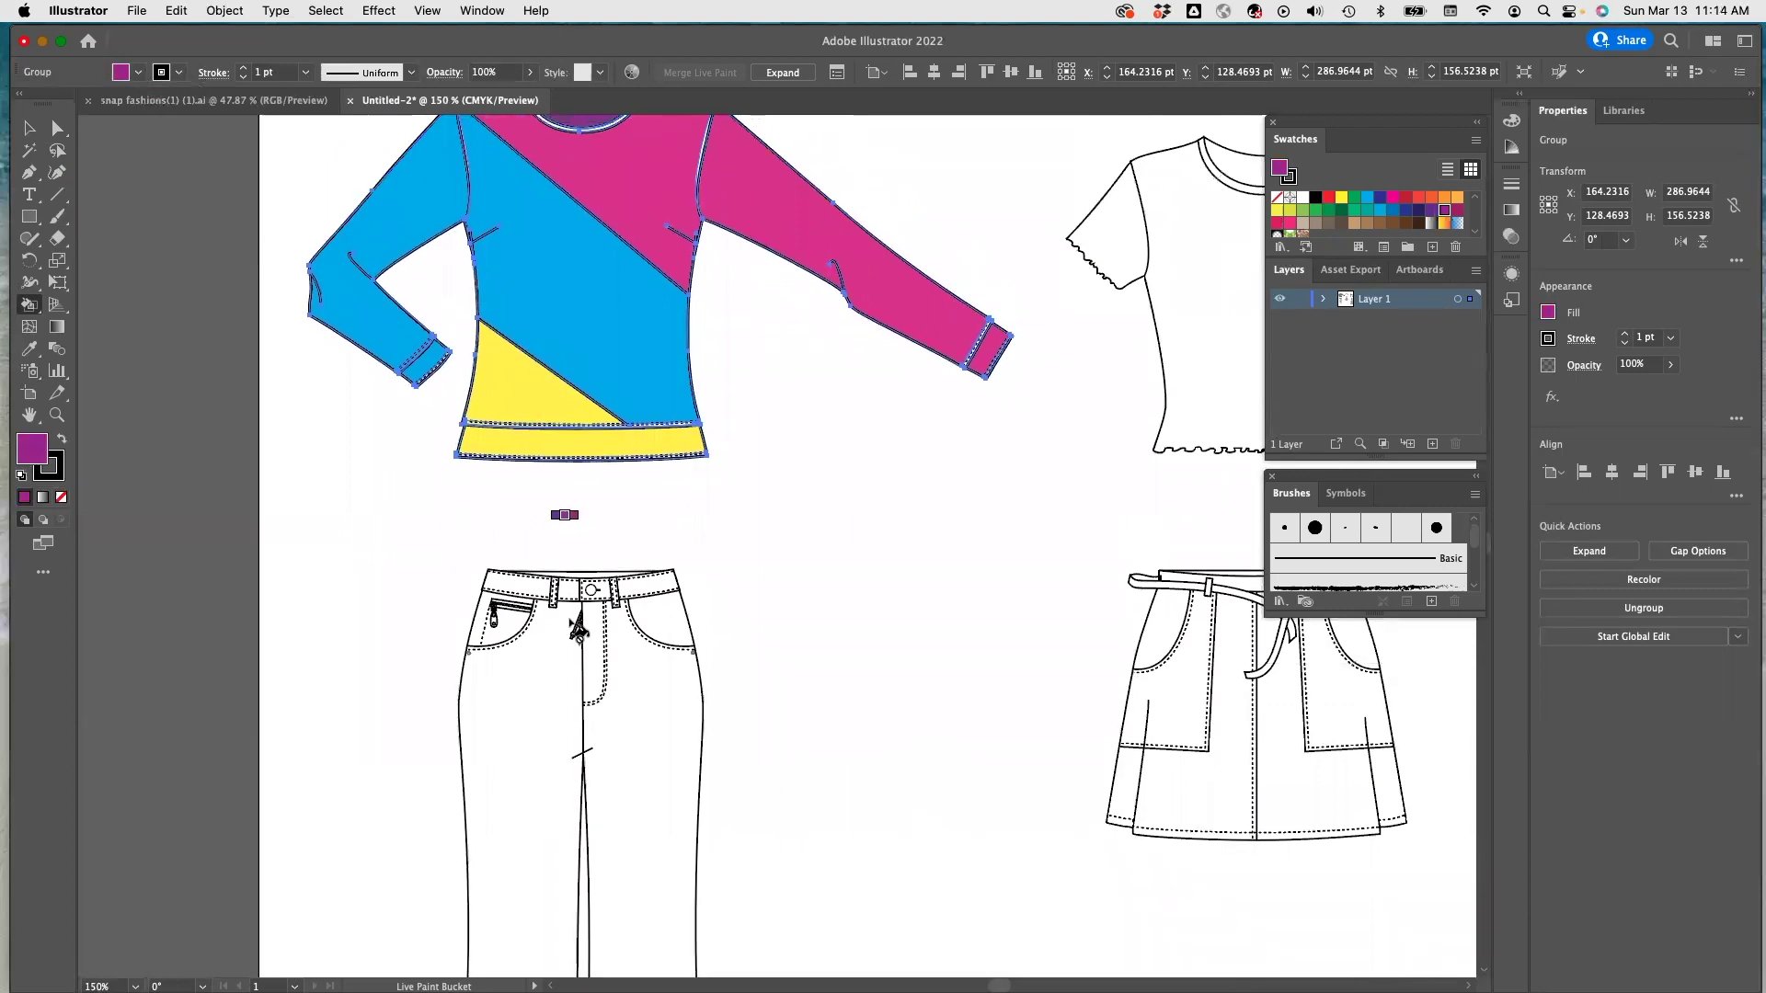
{"action": "scroll", "coordinate": [541, 565], "scroll_direction": "up", "scroll_amount": 2}
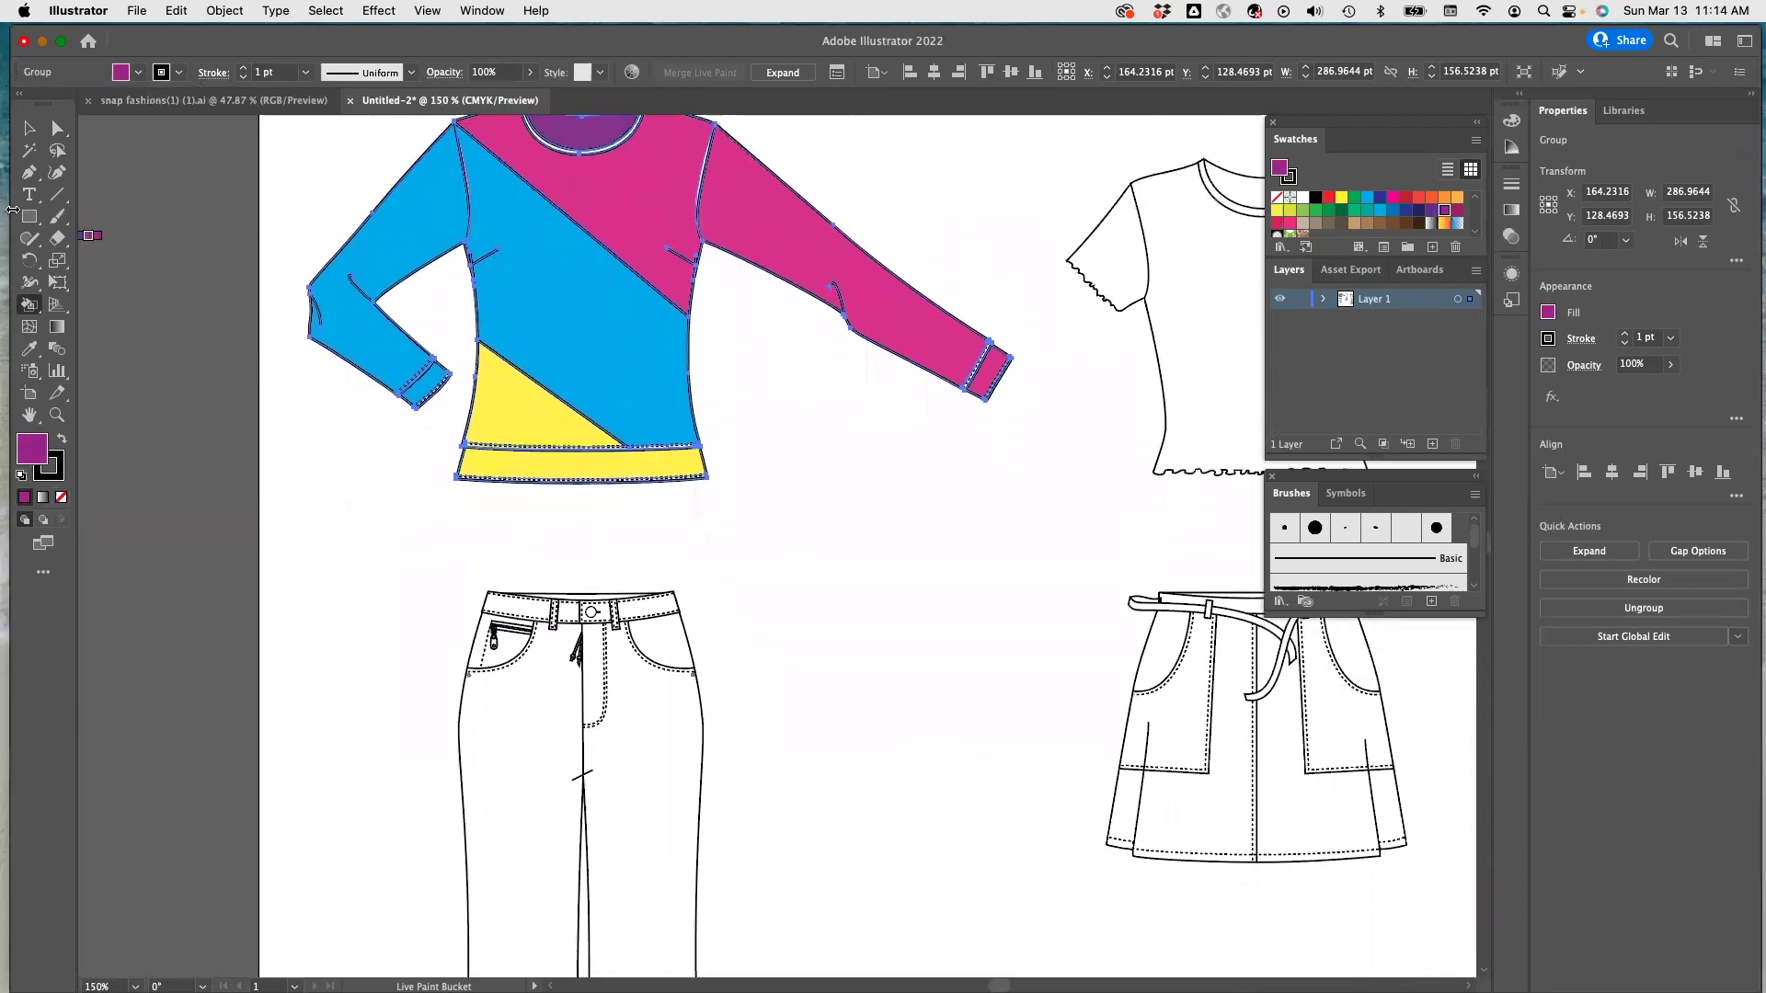
{"action": "left_click", "coordinate": [56, 195]}
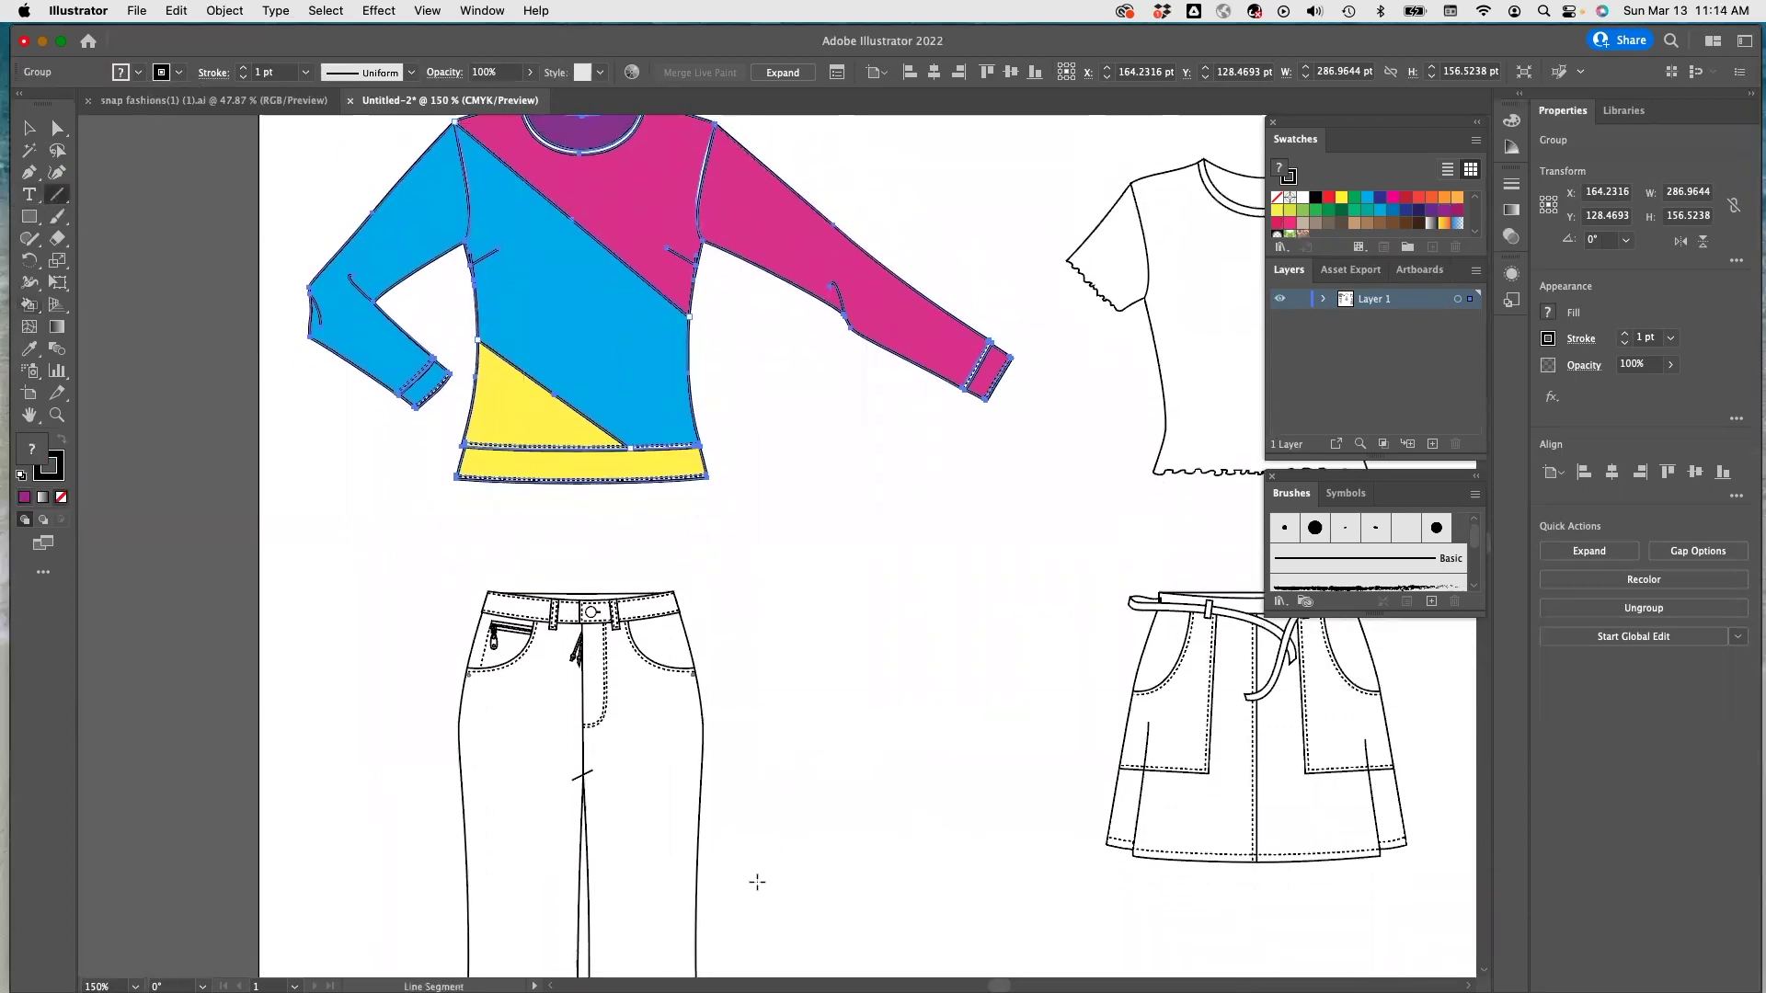
{"action": "scroll", "coordinate": [824, 804], "scroll_direction": "down", "scroll_amount": 5}
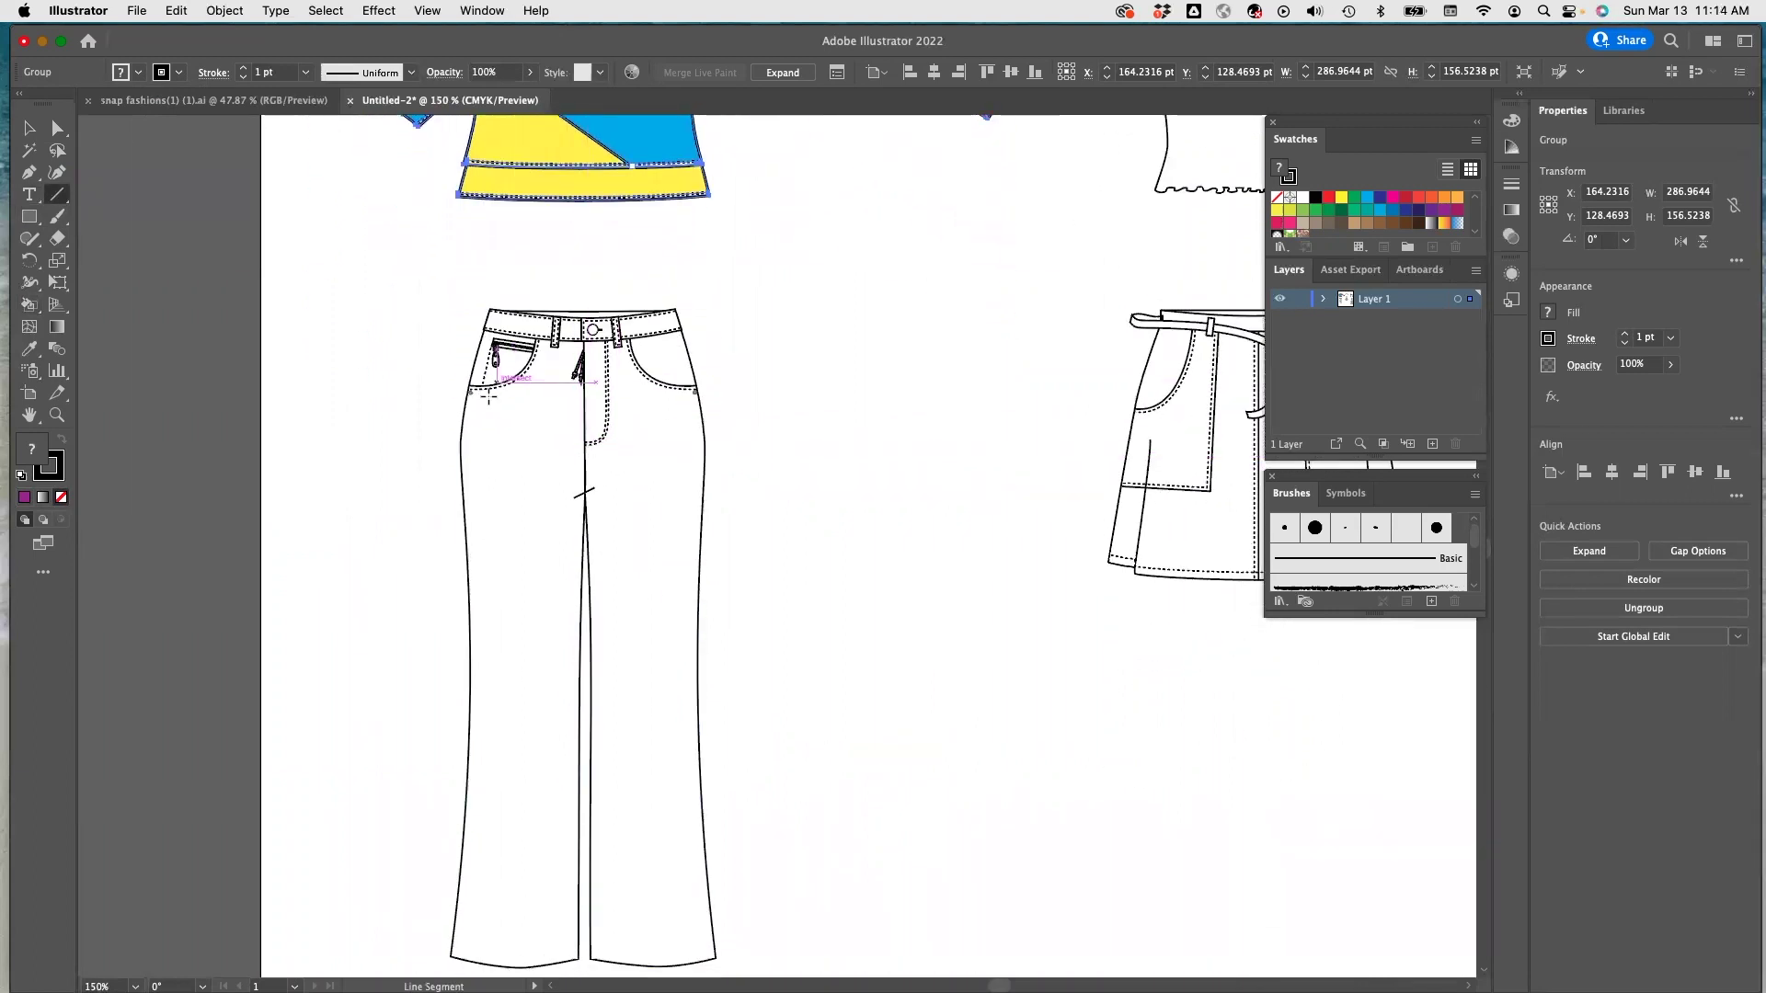
{"action": "left_click_drag", "start_coordinate": [462, 427], "coordinate": [581, 579]}
{"action": "left_click_drag", "start_coordinate": [698, 721], "coordinate": [592, 587]}
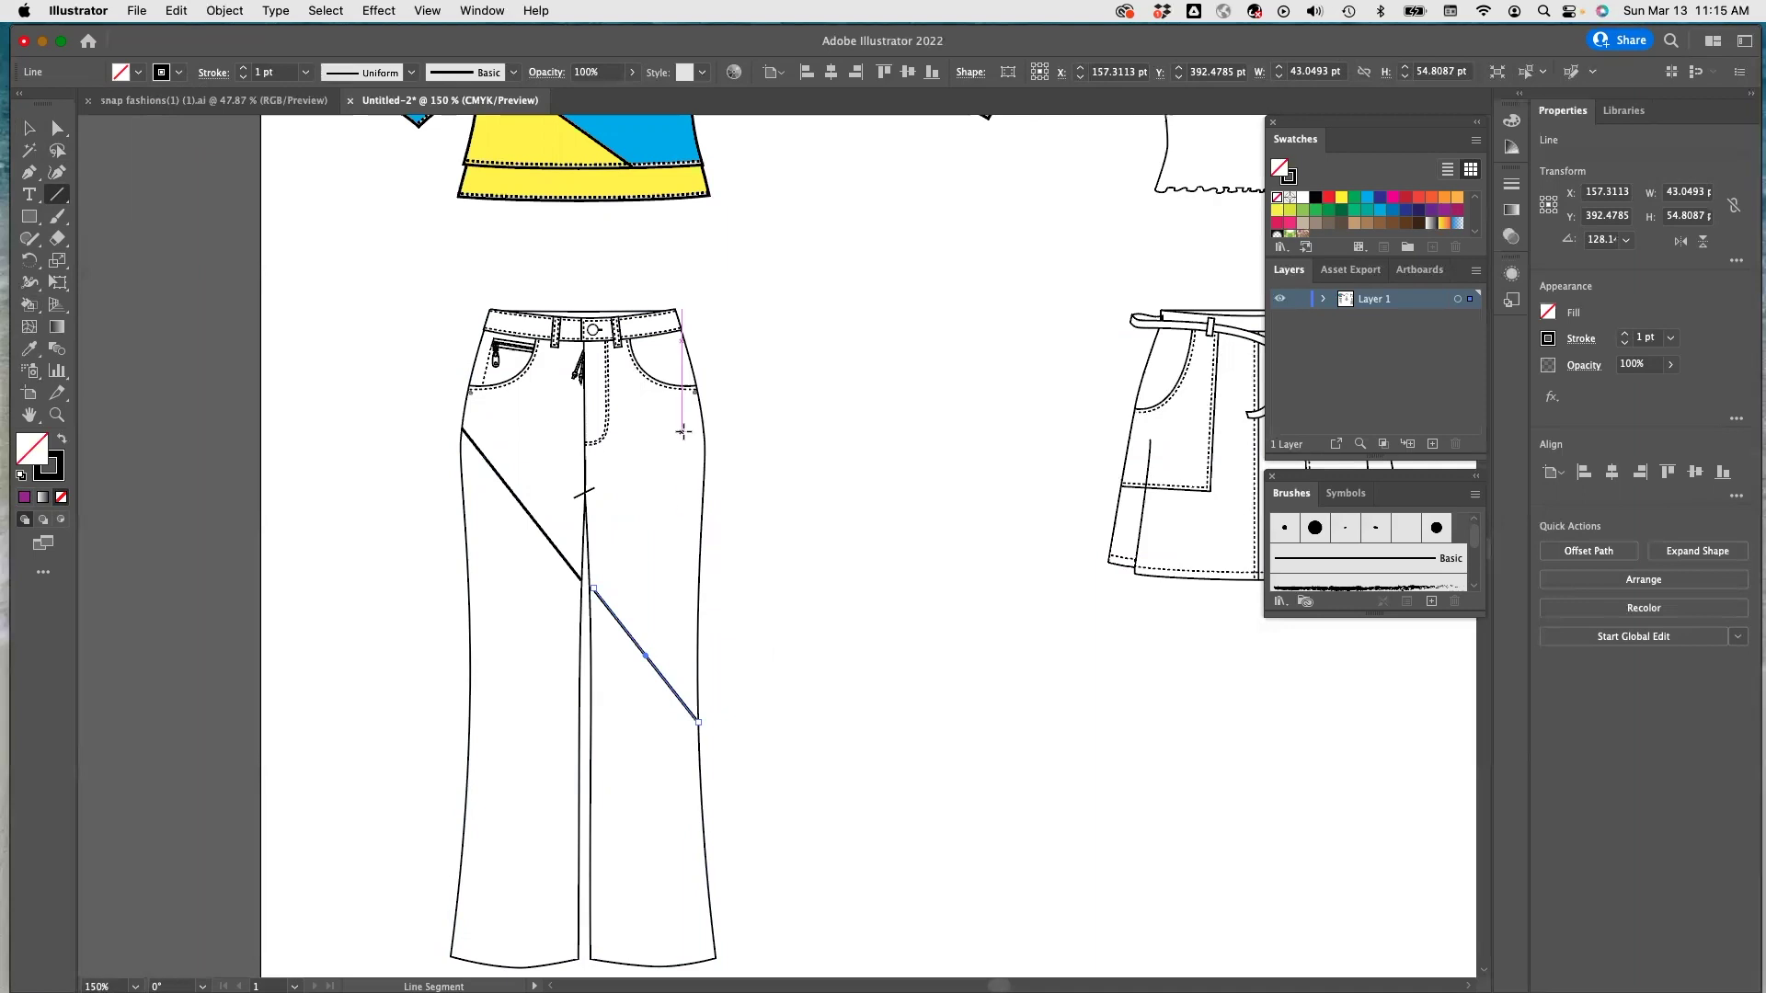
{"action": "left_click", "coordinate": [30, 130]}
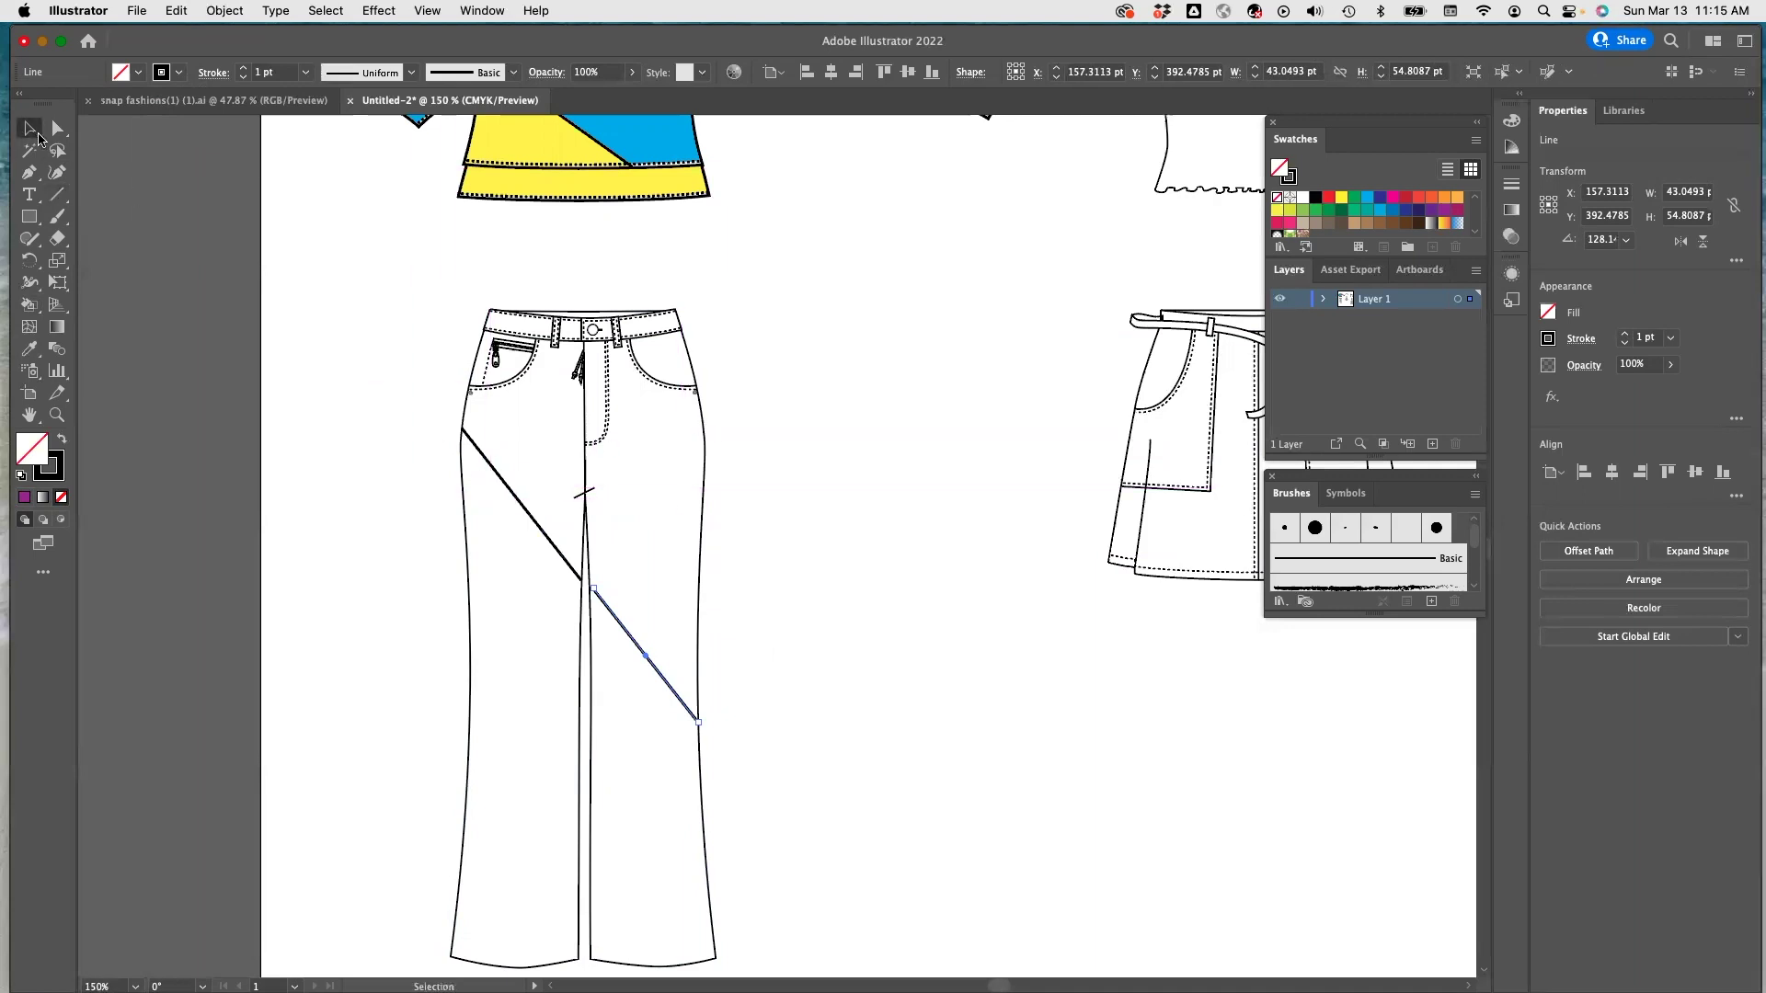
Set the stroke weight of the whole trousers drawing, including its diagonal lines, to 1 pt.
{"action": "mouse_move", "coordinate": [359, 283]}
{"action": "left_mouse_down"}
{"action": "mouse_move", "coordinate": [678, 678]}
{"action": "mouse_move", "coordinate": [851, 965]}
{"action": "left_mouse_up"}
{"action": "left_click", "coordinate": [306, 72]}
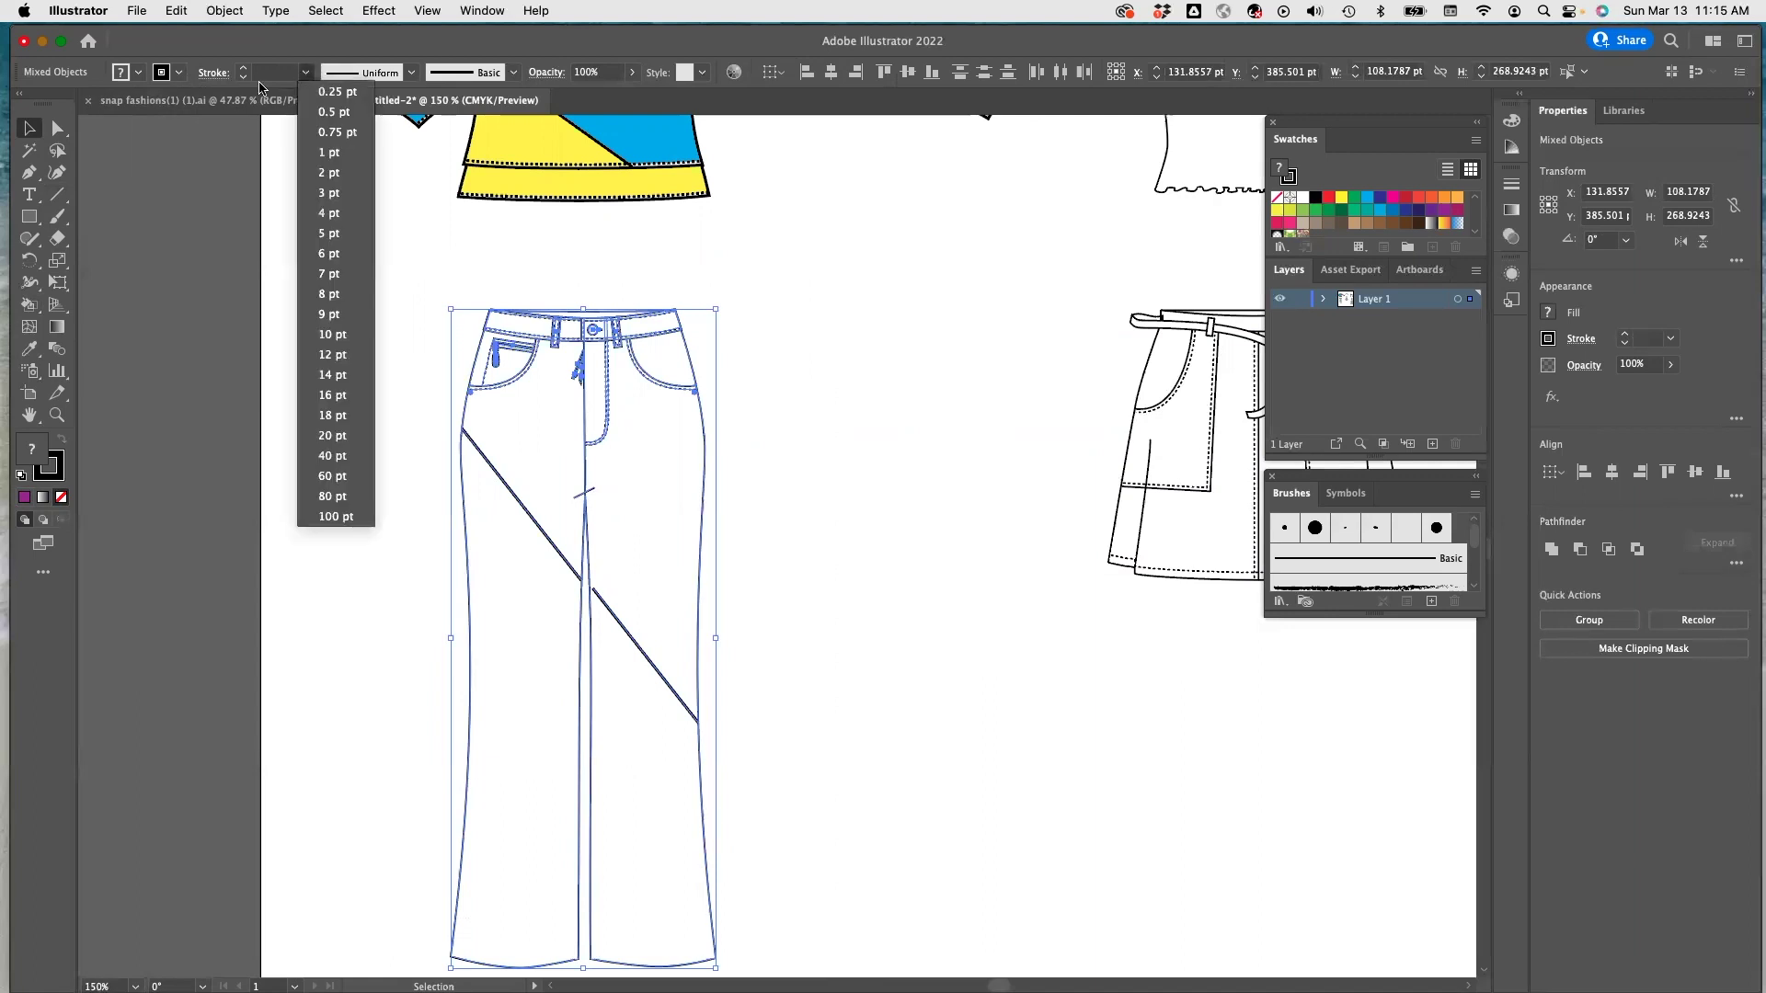
{"action": "left_click", "coordinate": [335, 154]}
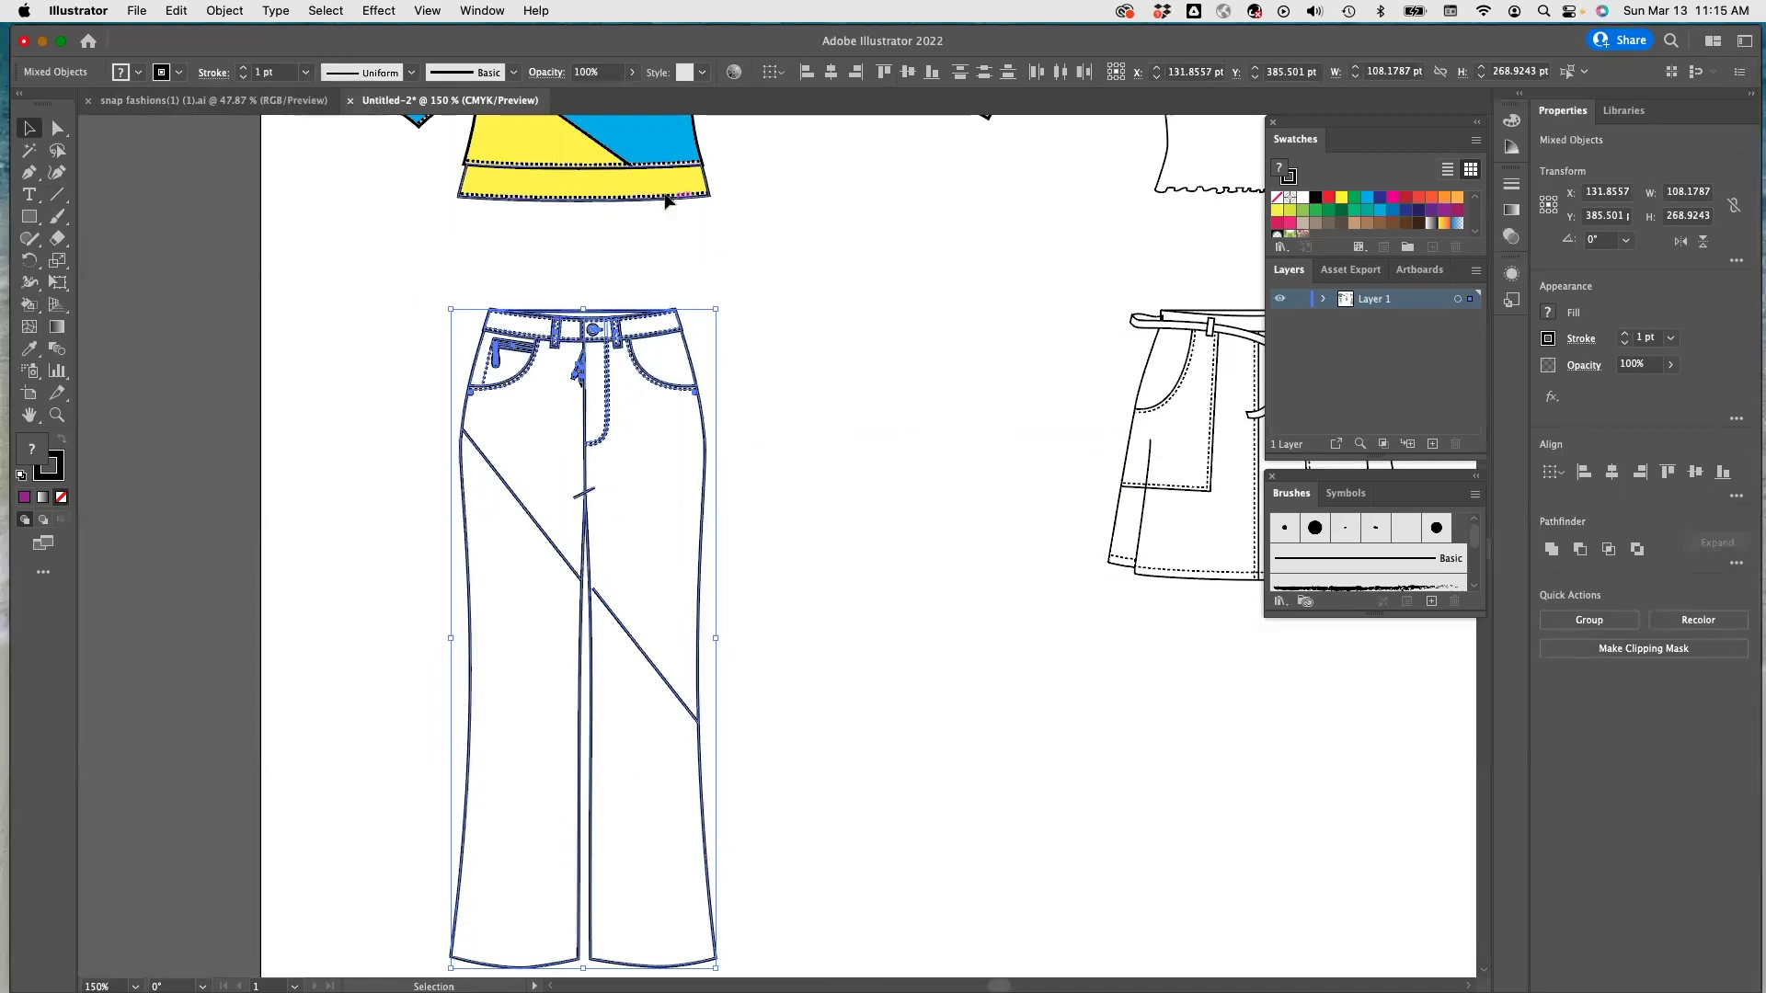
{"action": "left_click", "coordinate": [798, 436]}
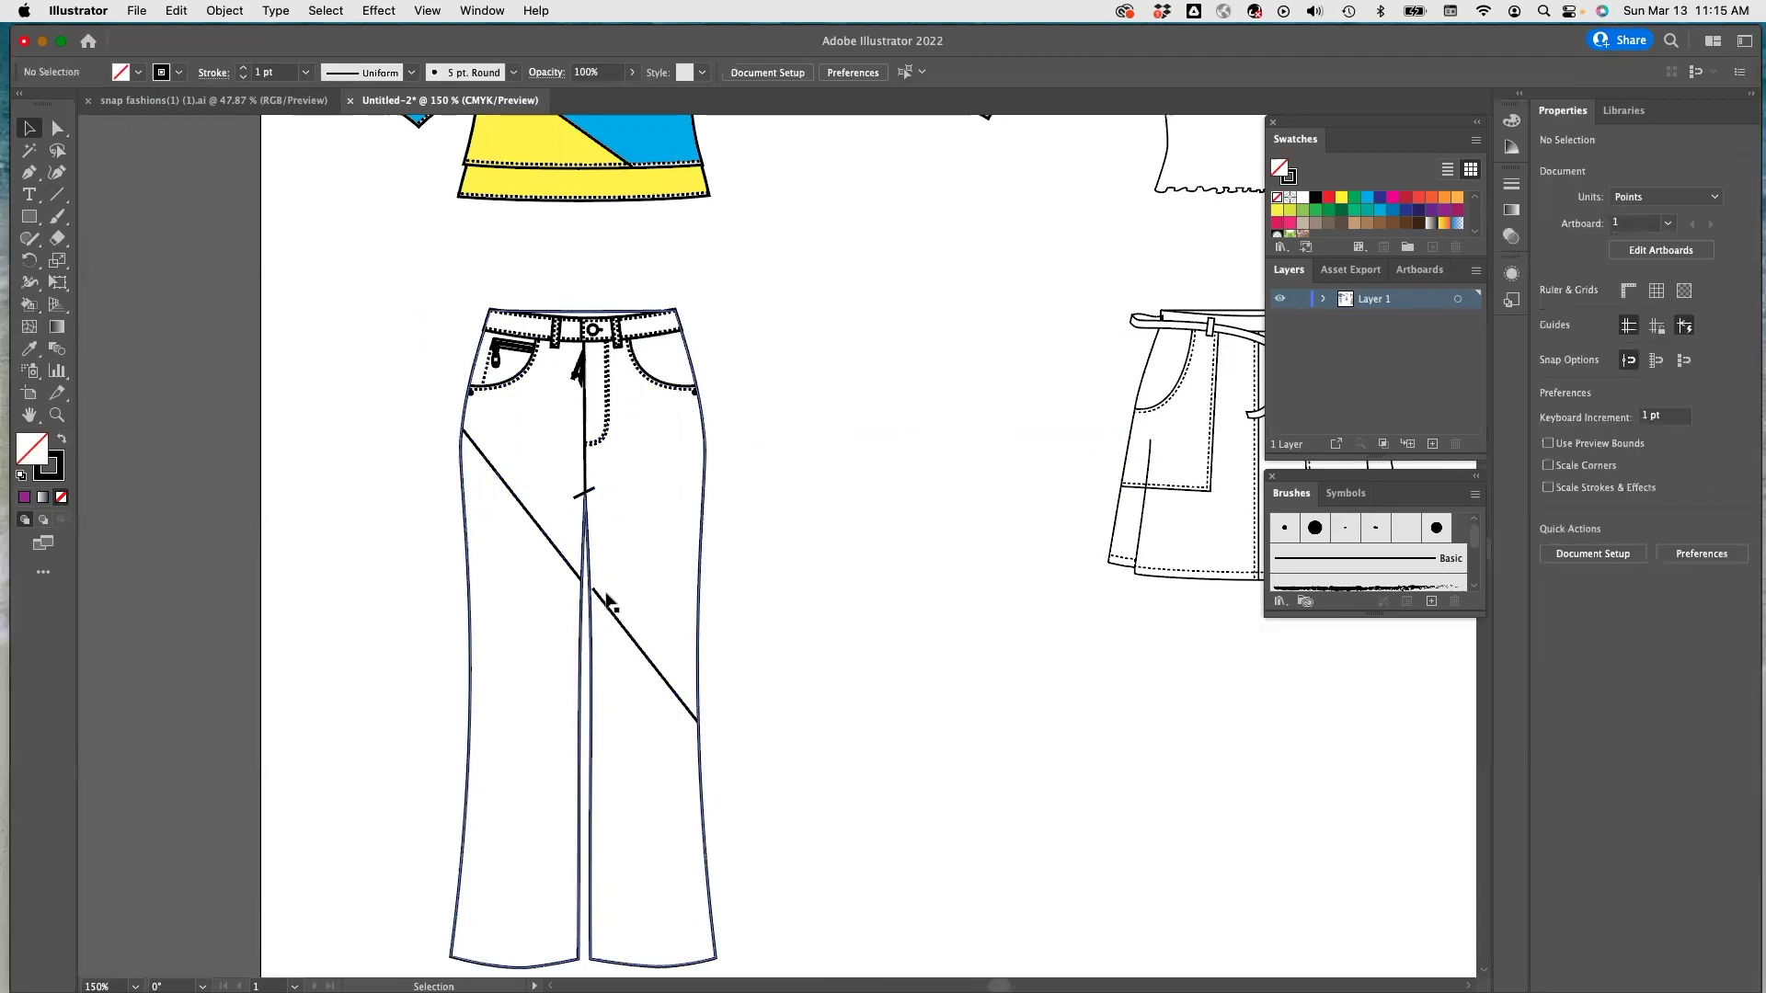
Move the inner end anchor of the right leg's diagonal line onto the inner seam using Direct Selection.
{"action": "left_click", "coordinate": [47, 130]}
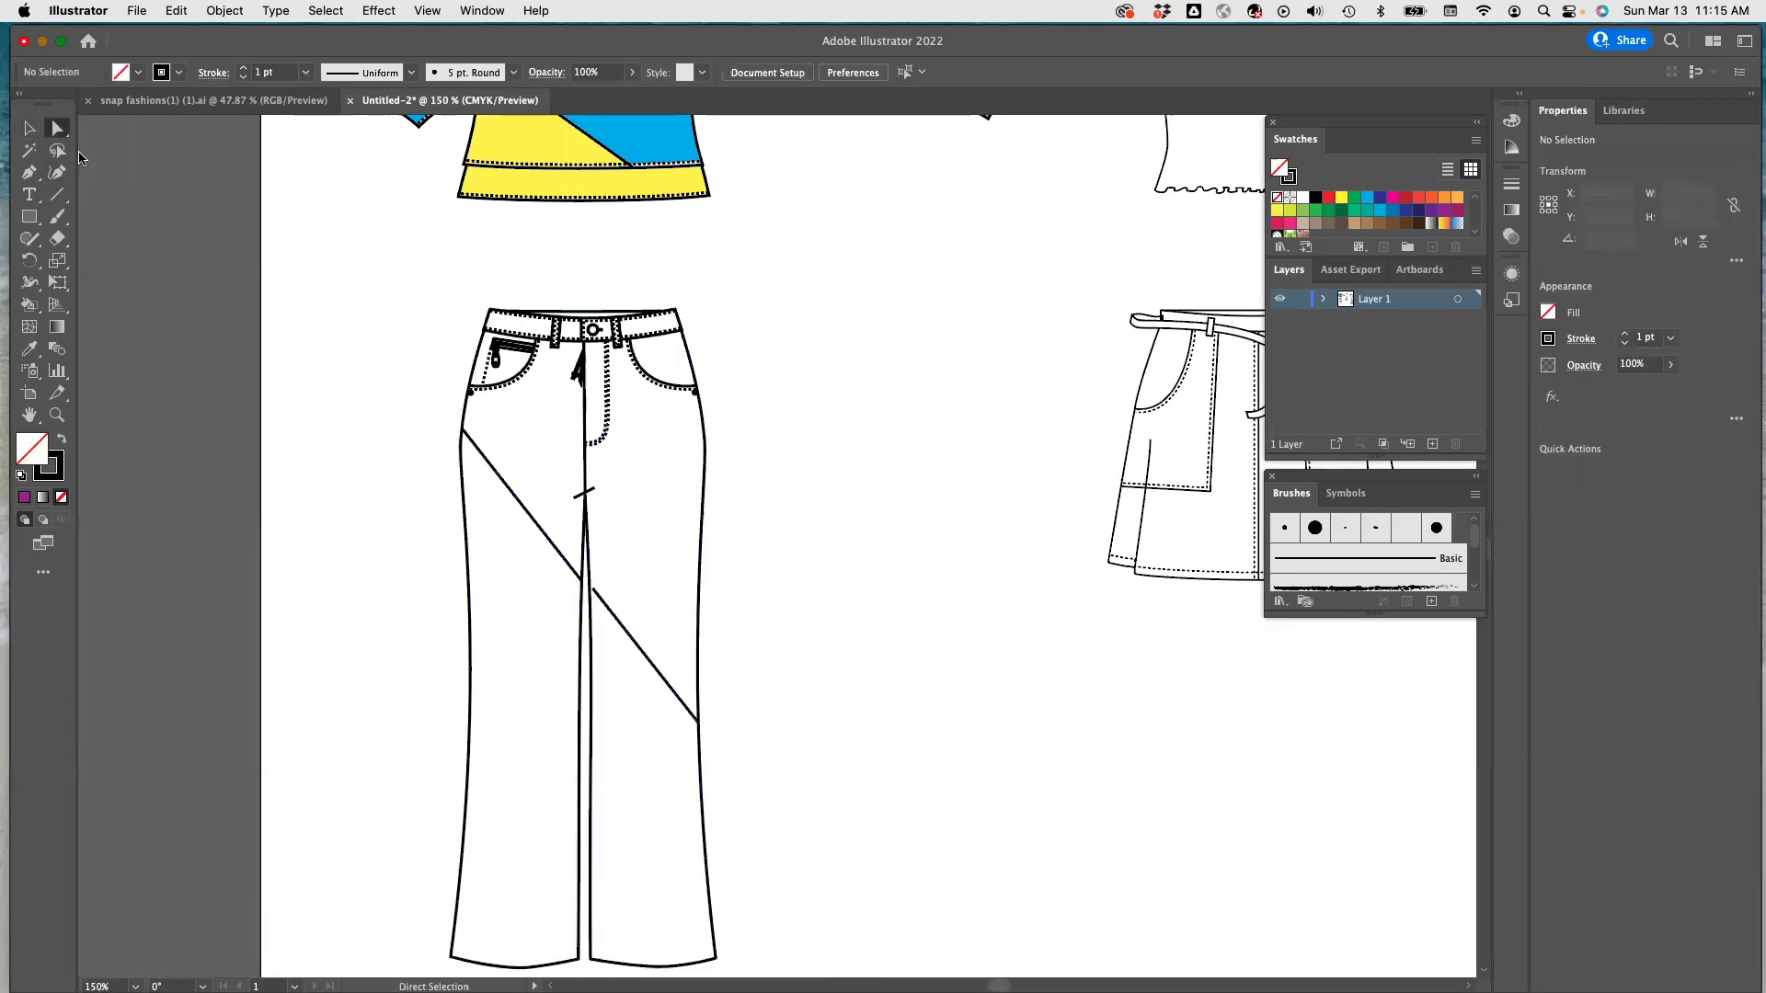
{"action": "left_click", "coordinate": [593, 589]}
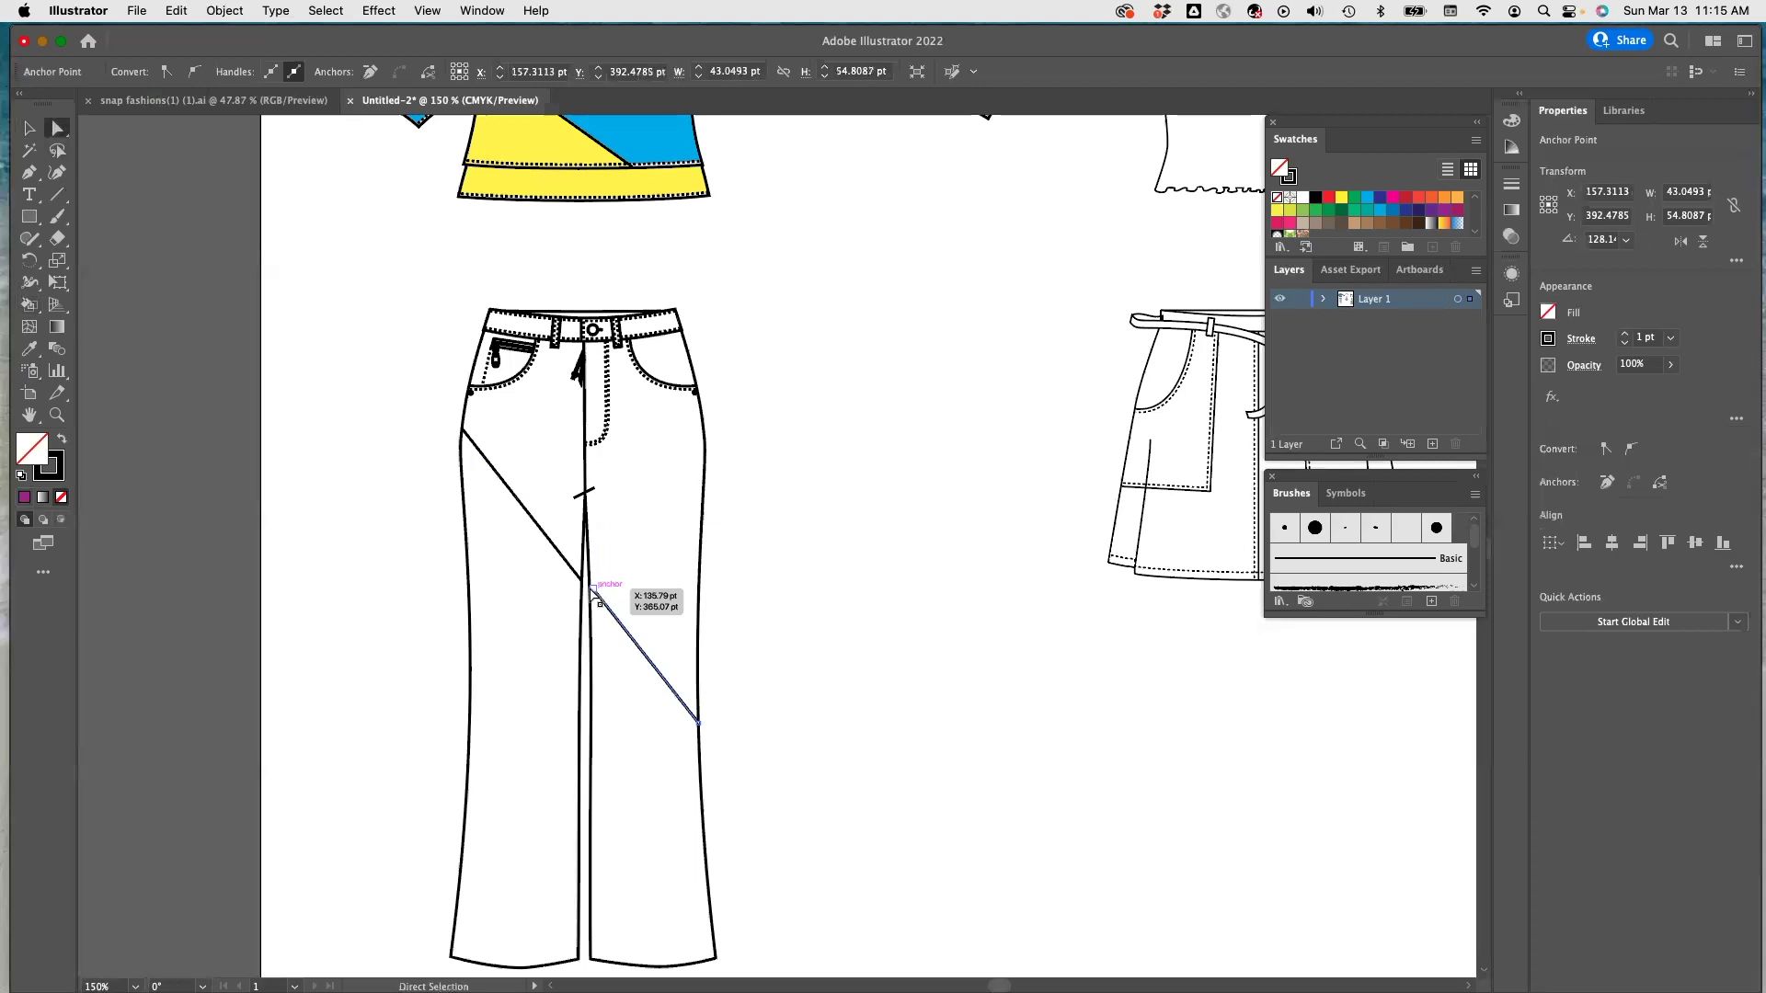
{"action": "left_click_drag", "start_coordinate": [593, 592], "coordinate": [593, 593]}
{"action": "left_click", "coordinate": [806, 591]}
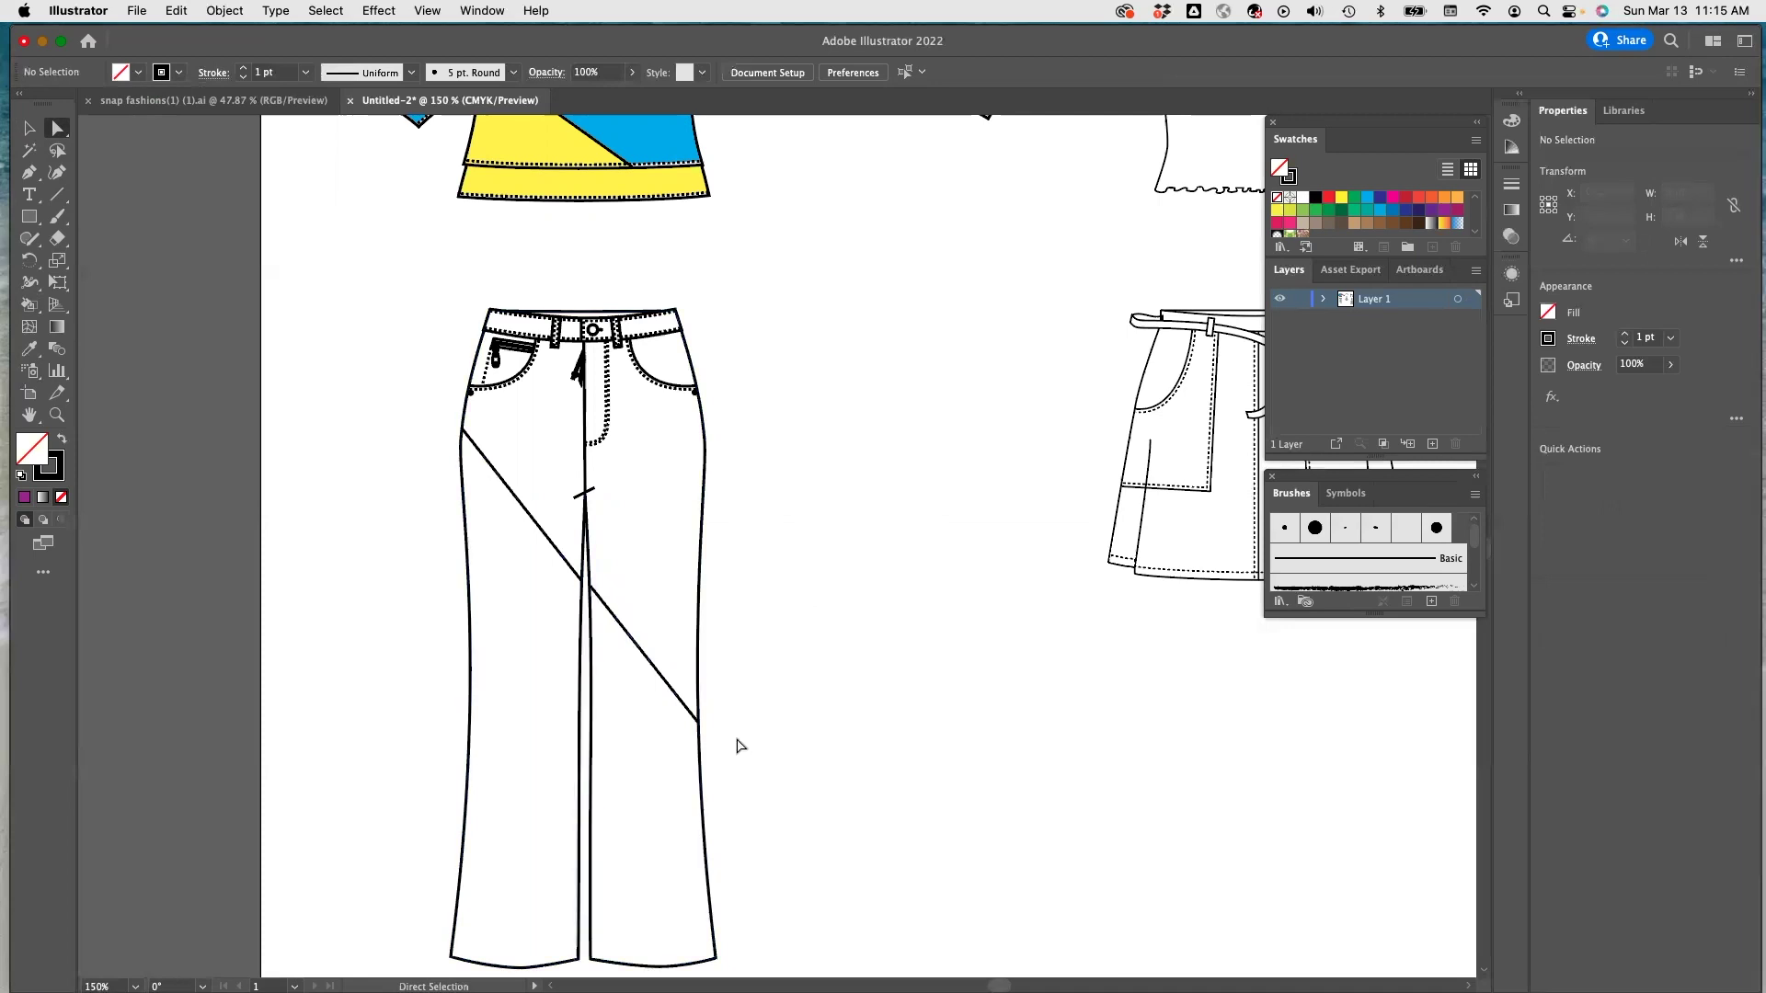
Draw a lower diagonal line across each trouser leg, about 44 by 50 pt on the left and 51 by 31 pt on the right.
{"action": "scroll", "coordinate": [786, 321], "scroll_direction": "up", "scroll_amount": 3}
{"action": "scroll", "coordinate": [785, 323], "scroll_direction": "down", "scroll_amount": 4}
{"action": "left_click", "coordinate": [57, 194]}
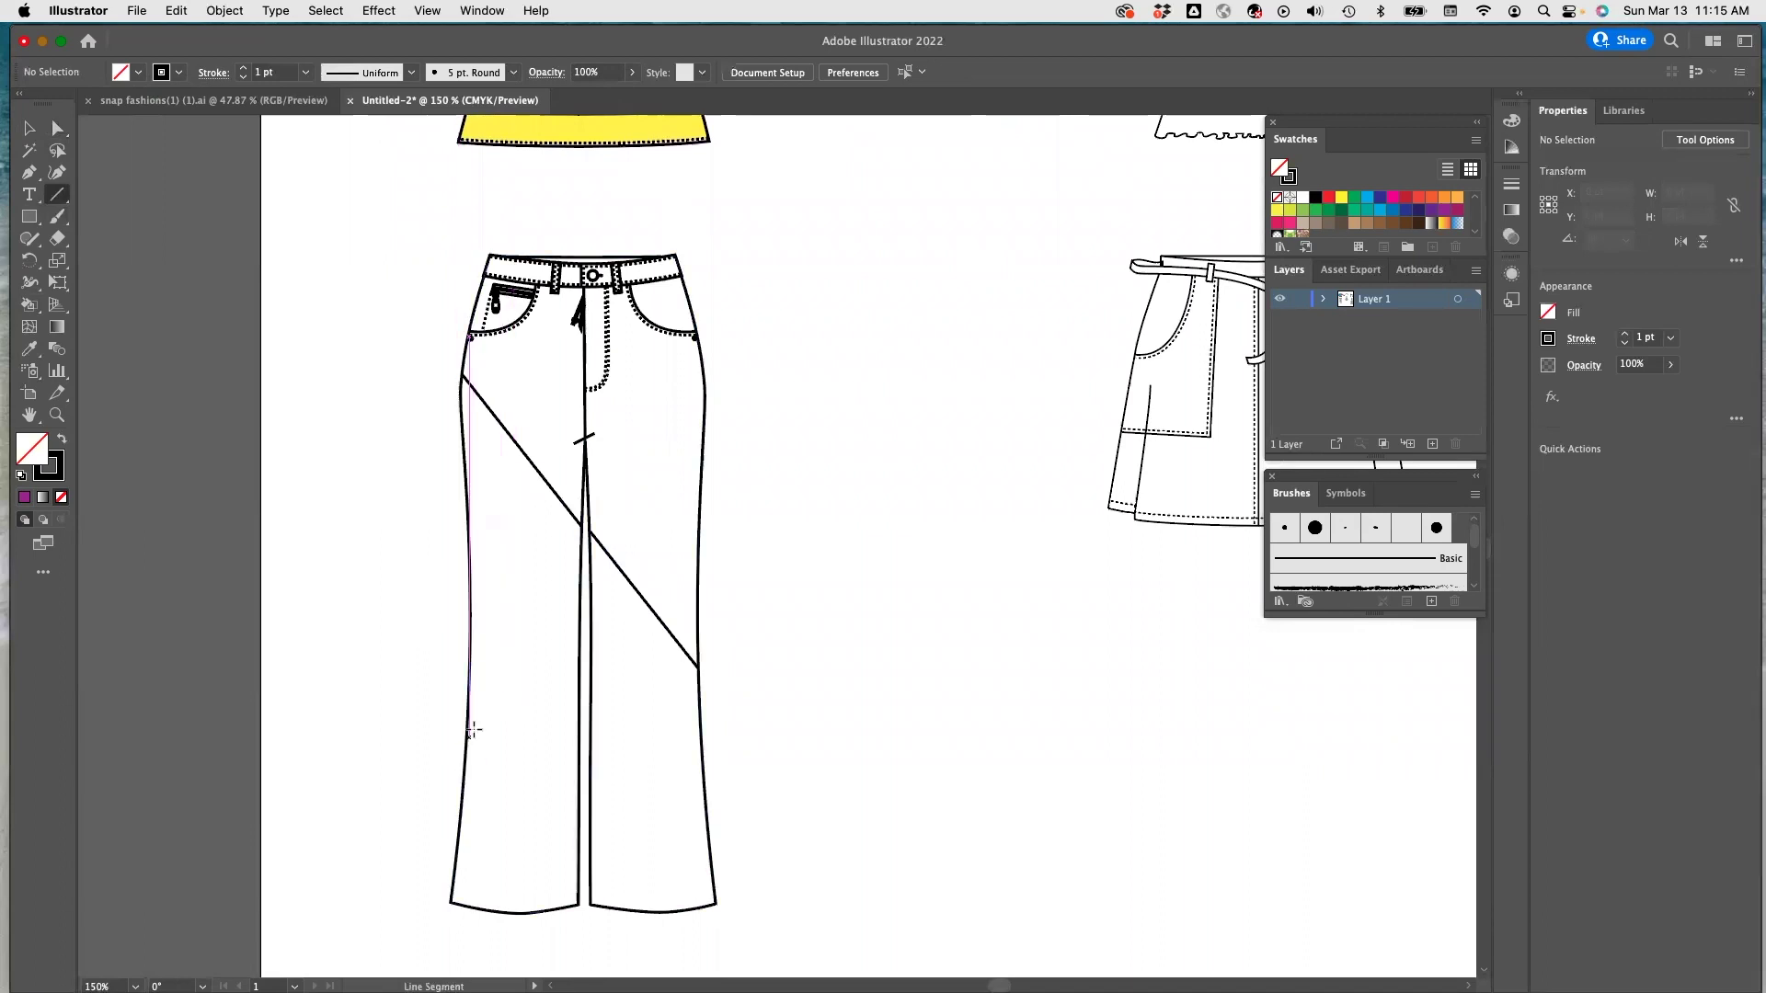
{"action": "left_click_drag", "start_coordinate": [468, 698], "coordinate": [715, 904]}
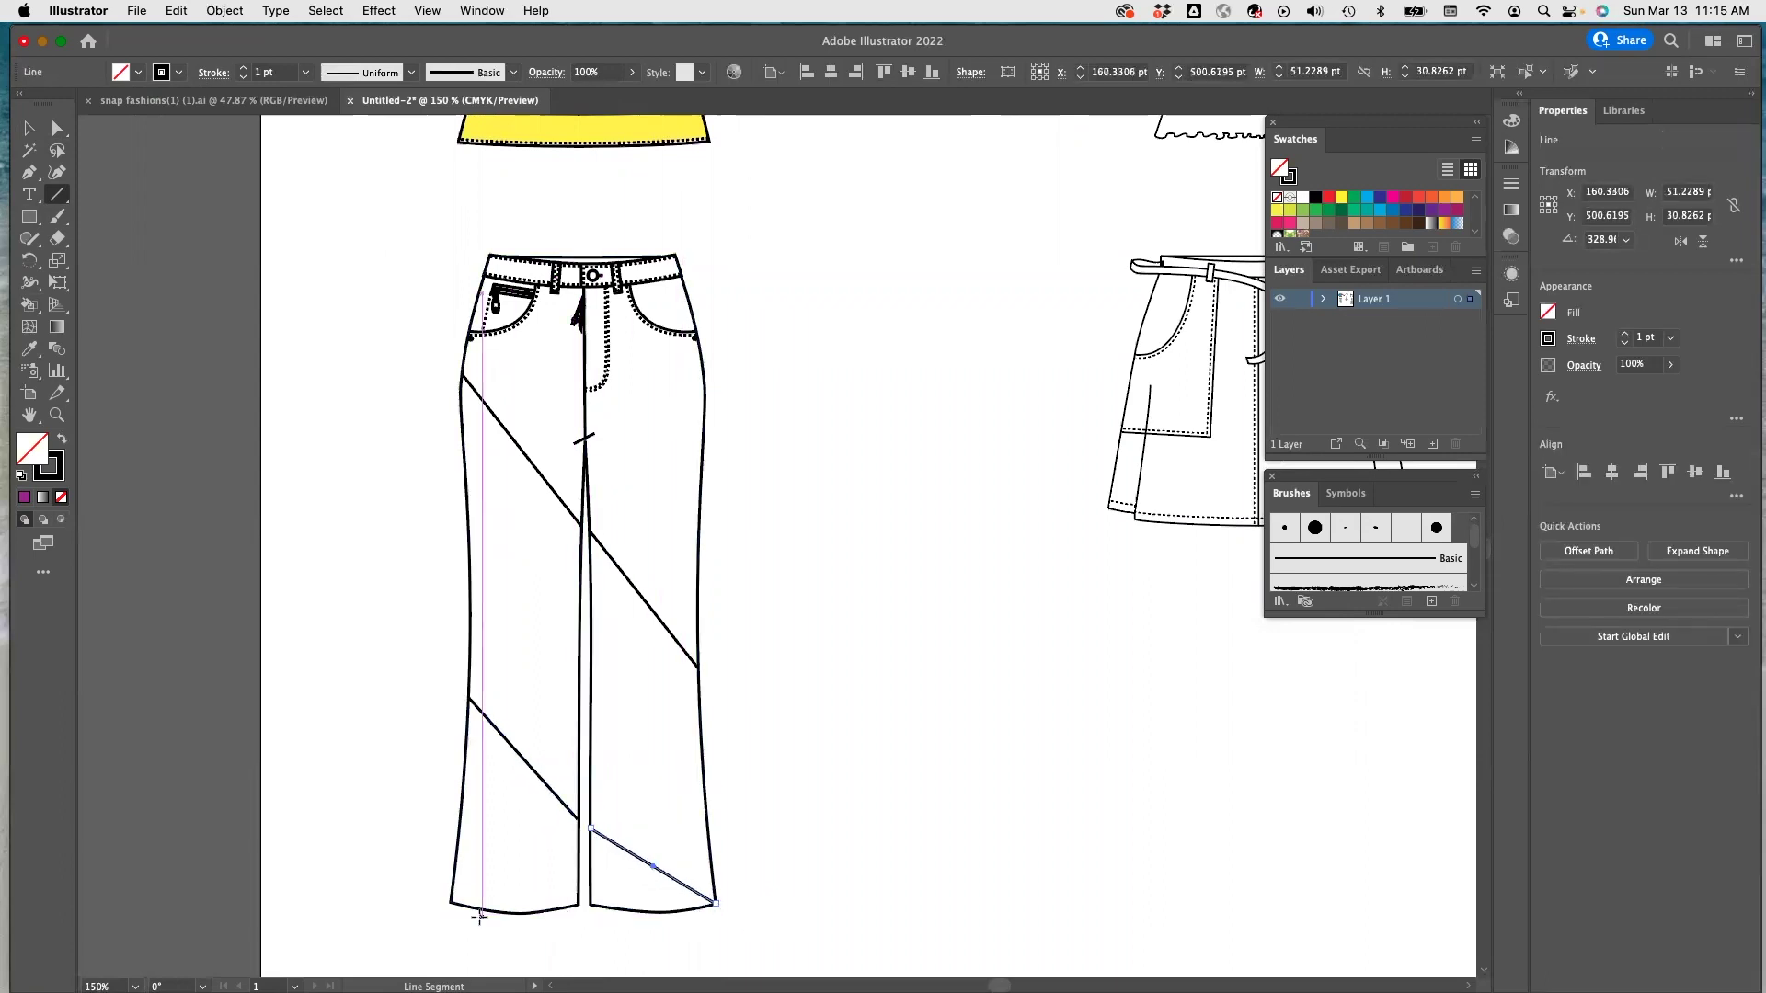
Raise the inner ends of both lower diagonals slightly and lower the left line's outer end along the outer seam.
{"action": "key", "text": "v"}
{"action": "left_click_drag", "start_coordinate": [589, 828], "coordinate": [580, 824]}
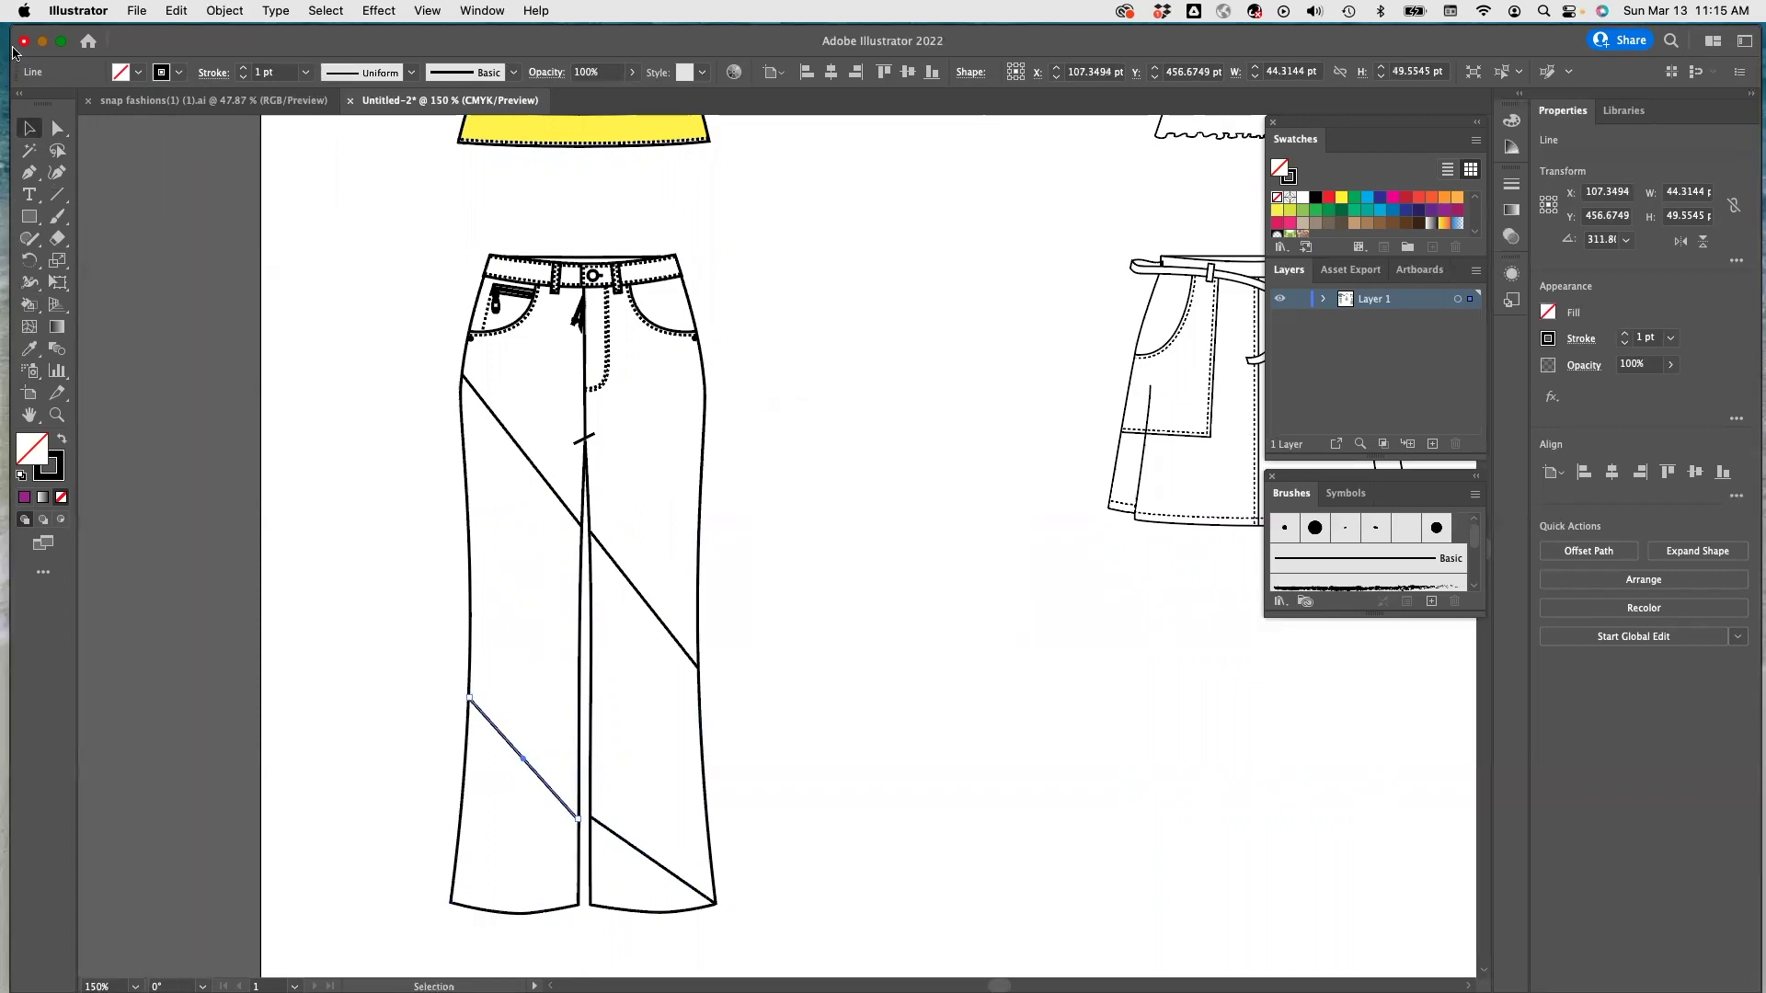
{"action": "left_click", "coordinate": [58, 126]}
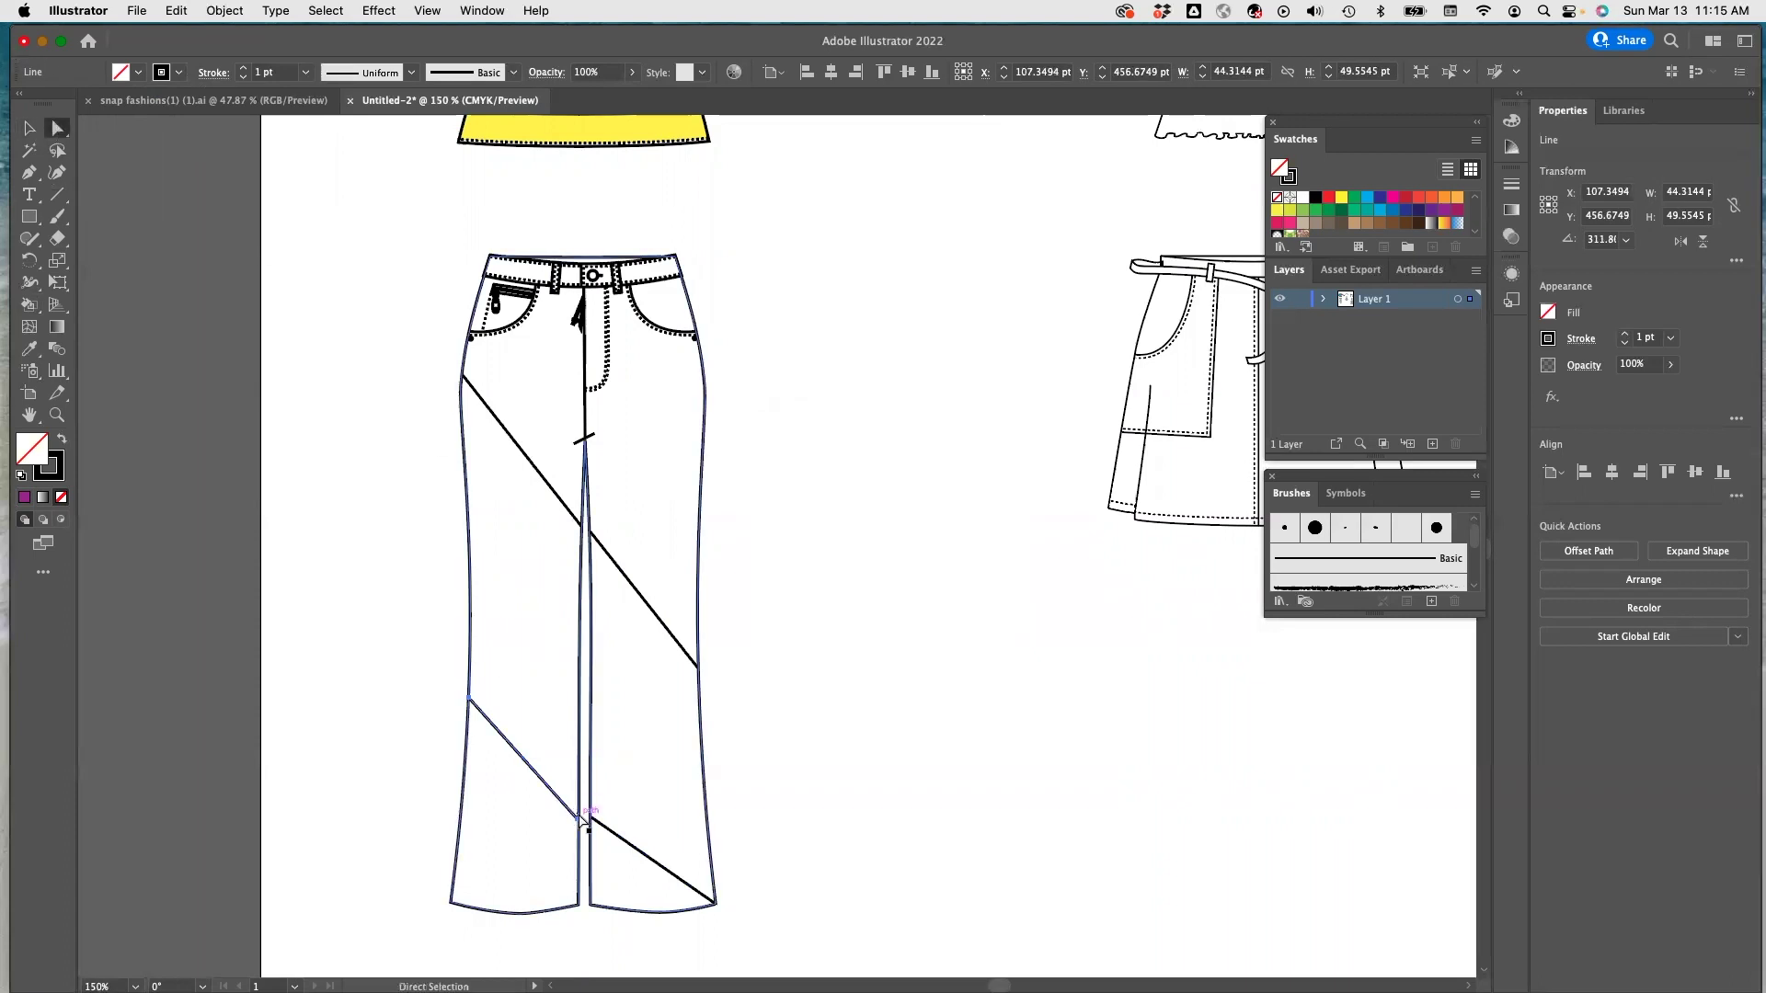
{"action": "left_click_drag", "start_coordinate": [576, 820], "coordinate": [578, 814]}
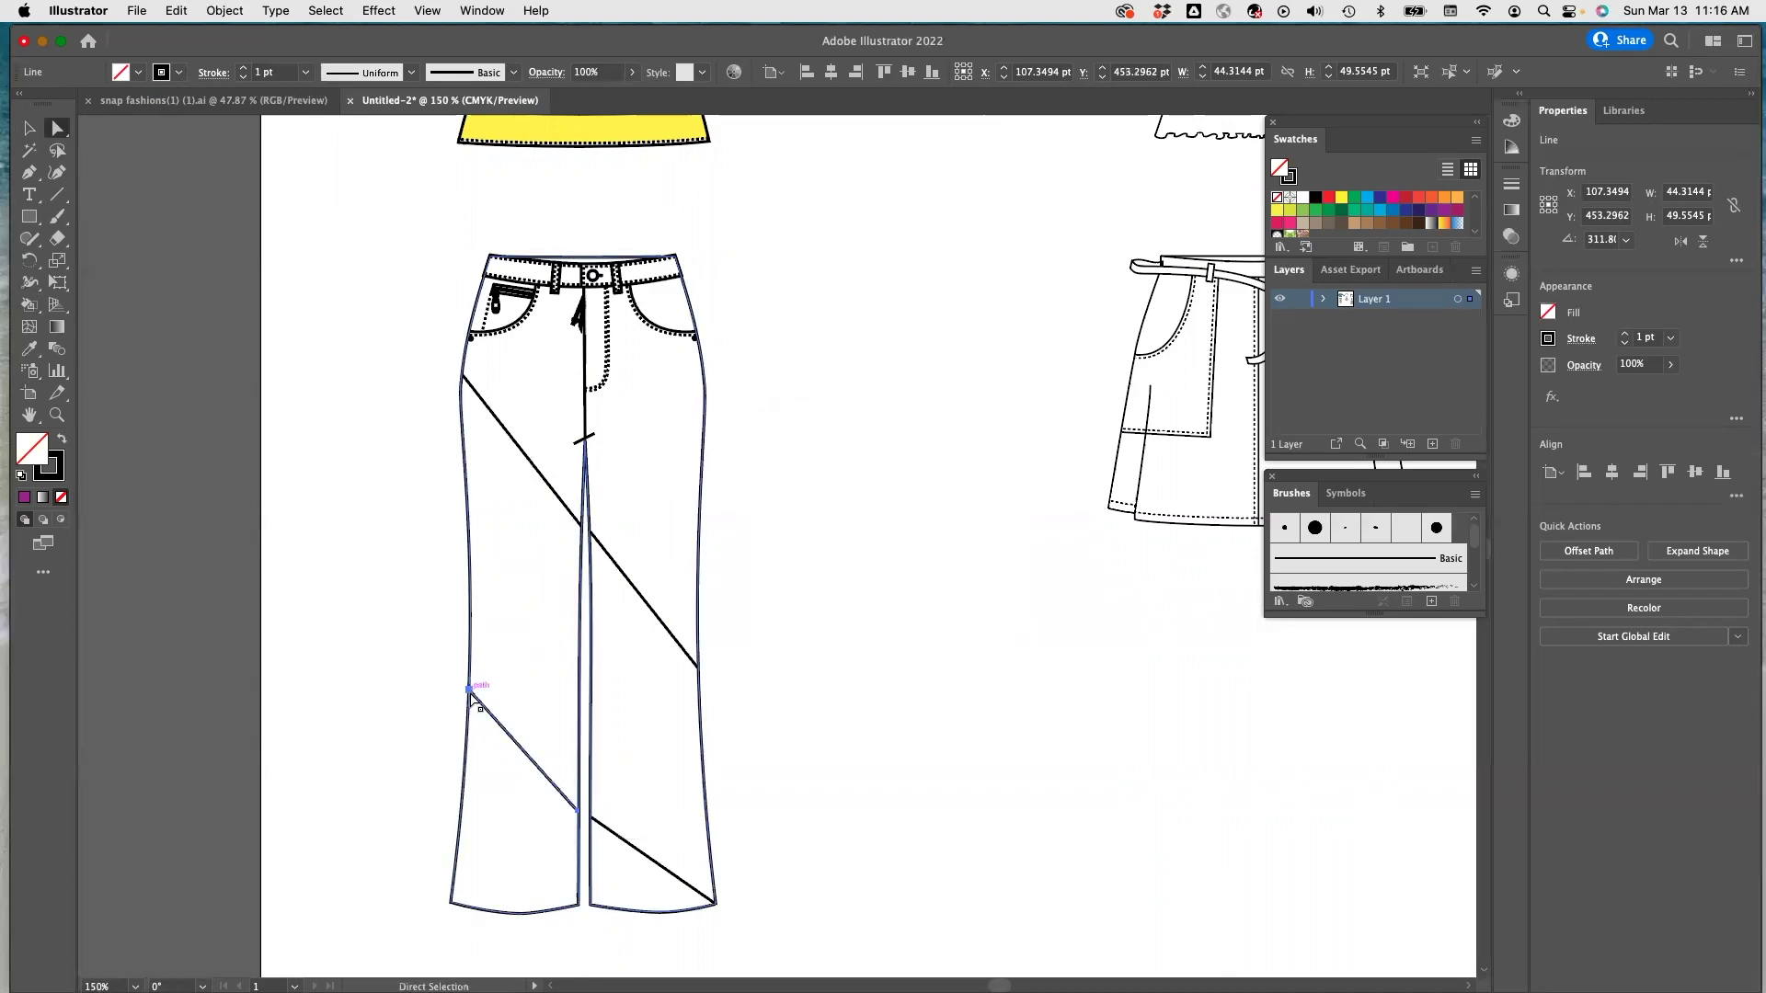
{"action": "left_click_drag", "start_coordinate": [471, 699], "coordinate": [469, 722]}
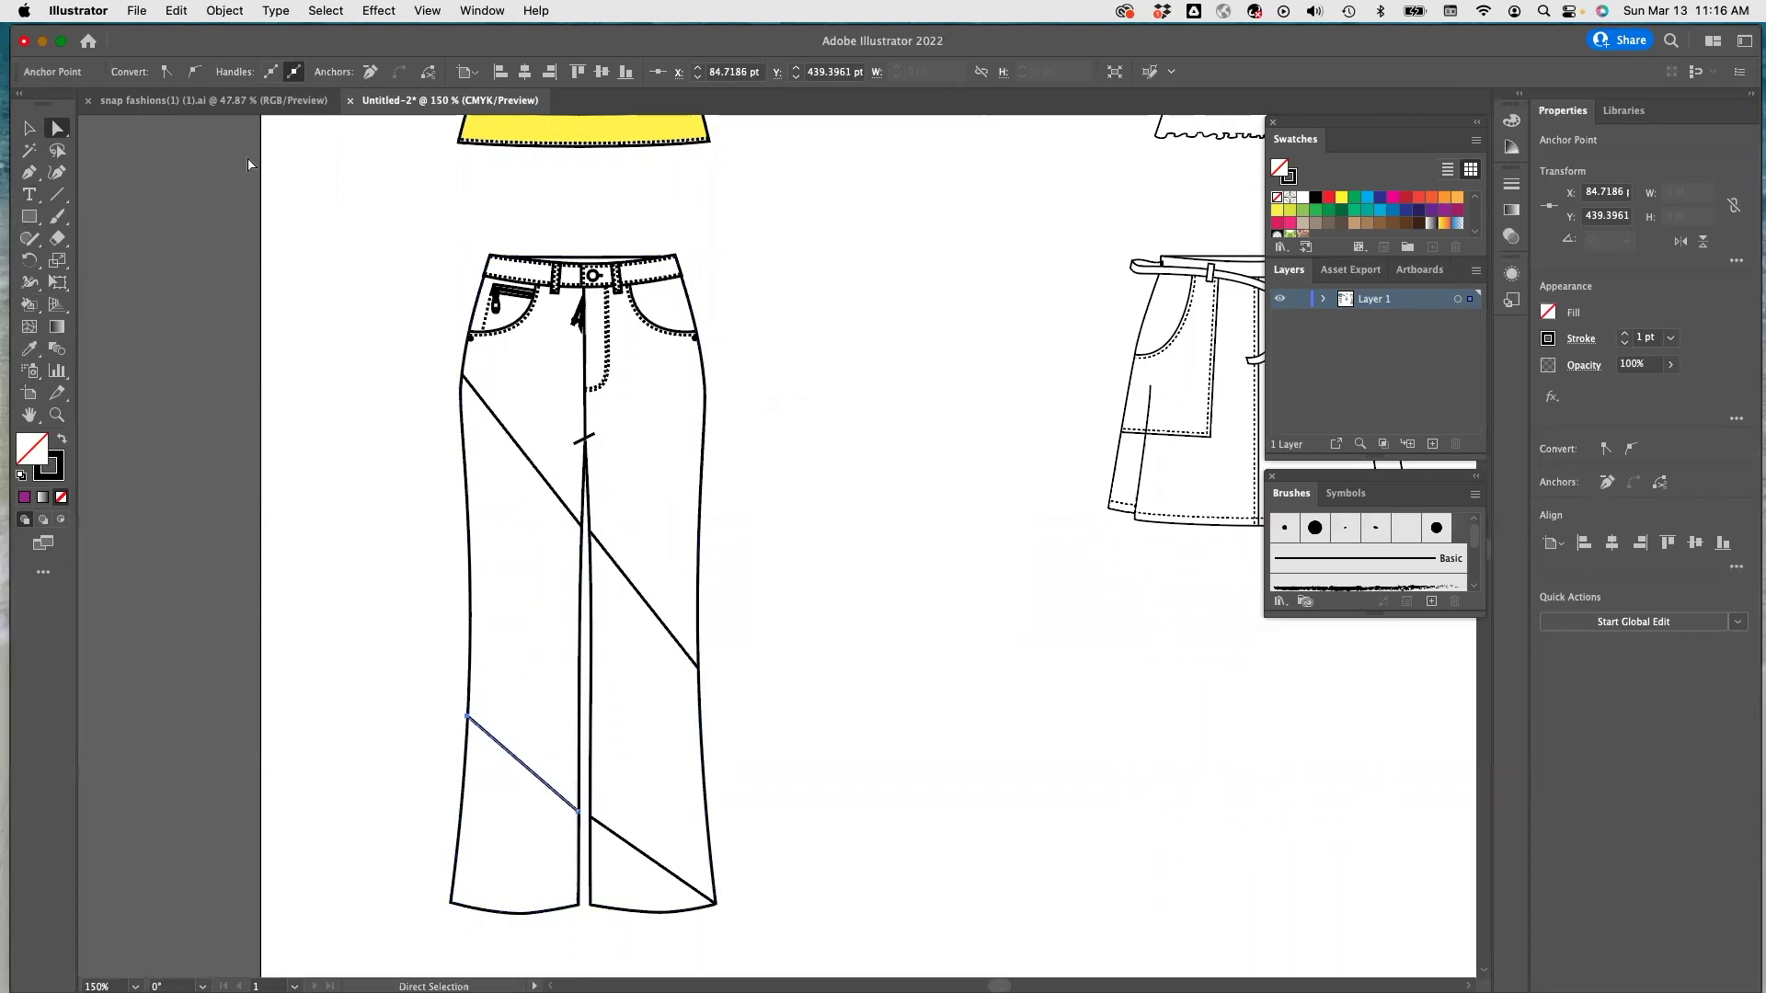
Make the complete trousers drawing with its diagonal lines into a Live Paint group.
{"action": "left_click", "coordinate": [29, 131]}
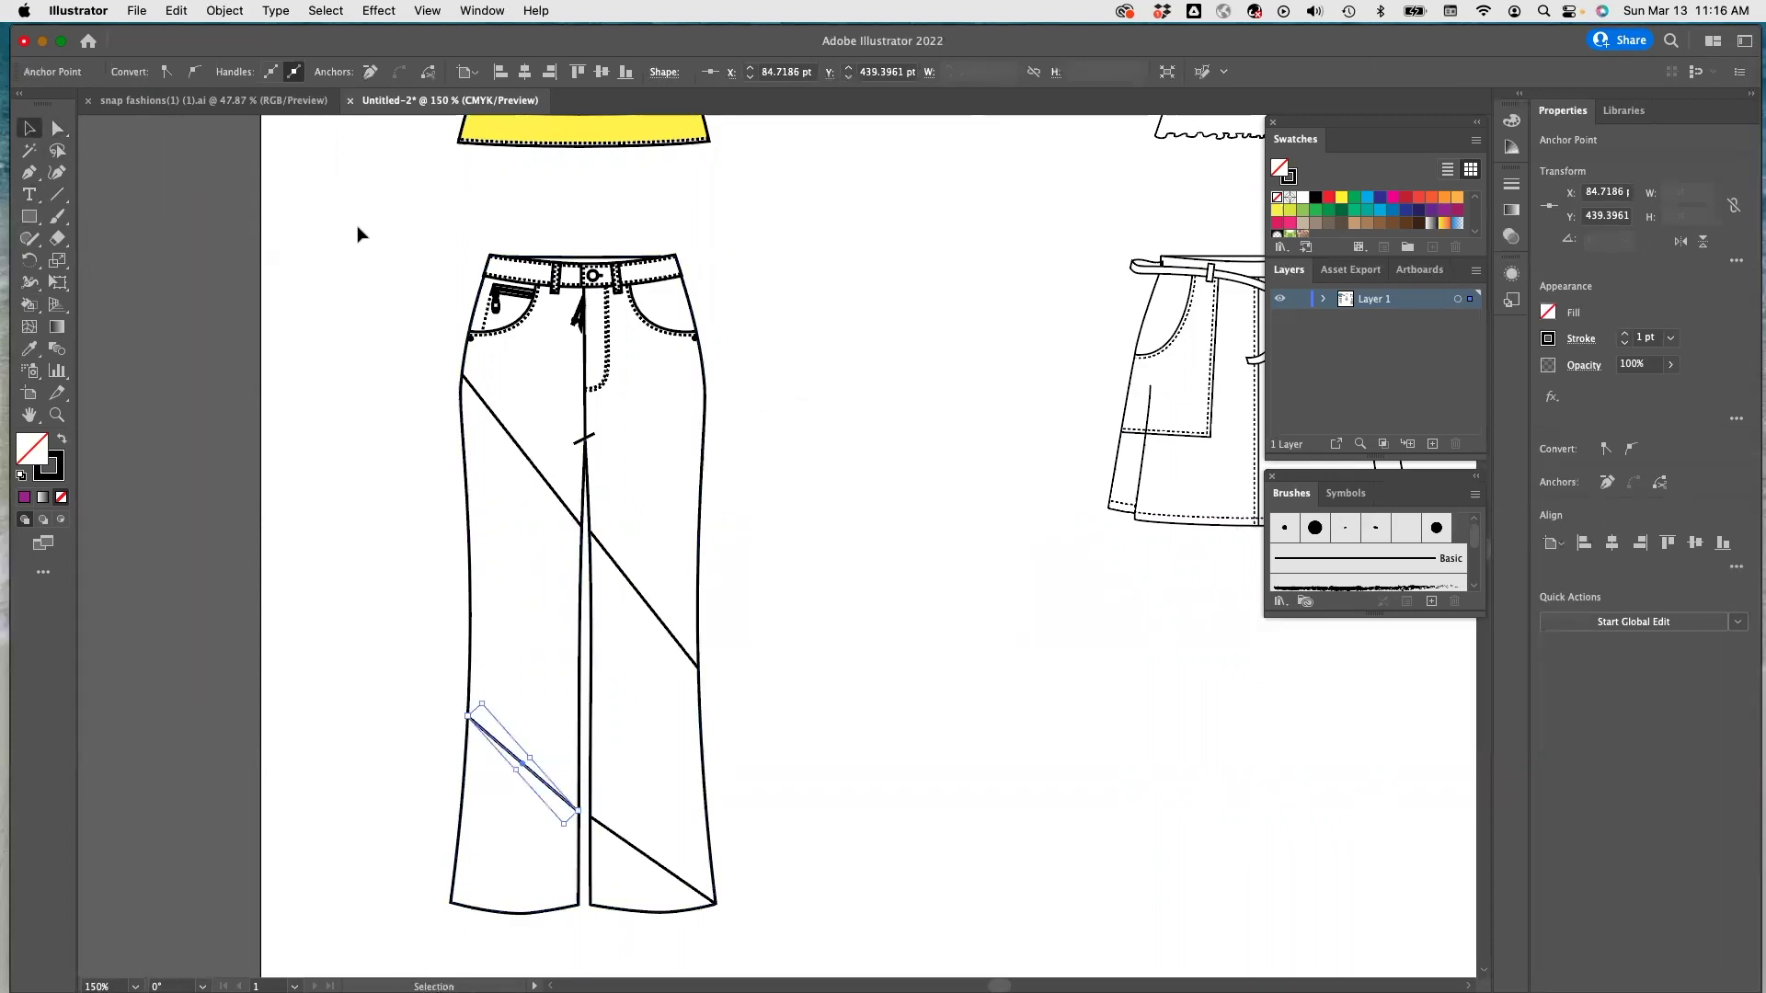
{"action": "left_click_drag", "start_coordinate": [368, 226], "coordinate": [777, 957]}
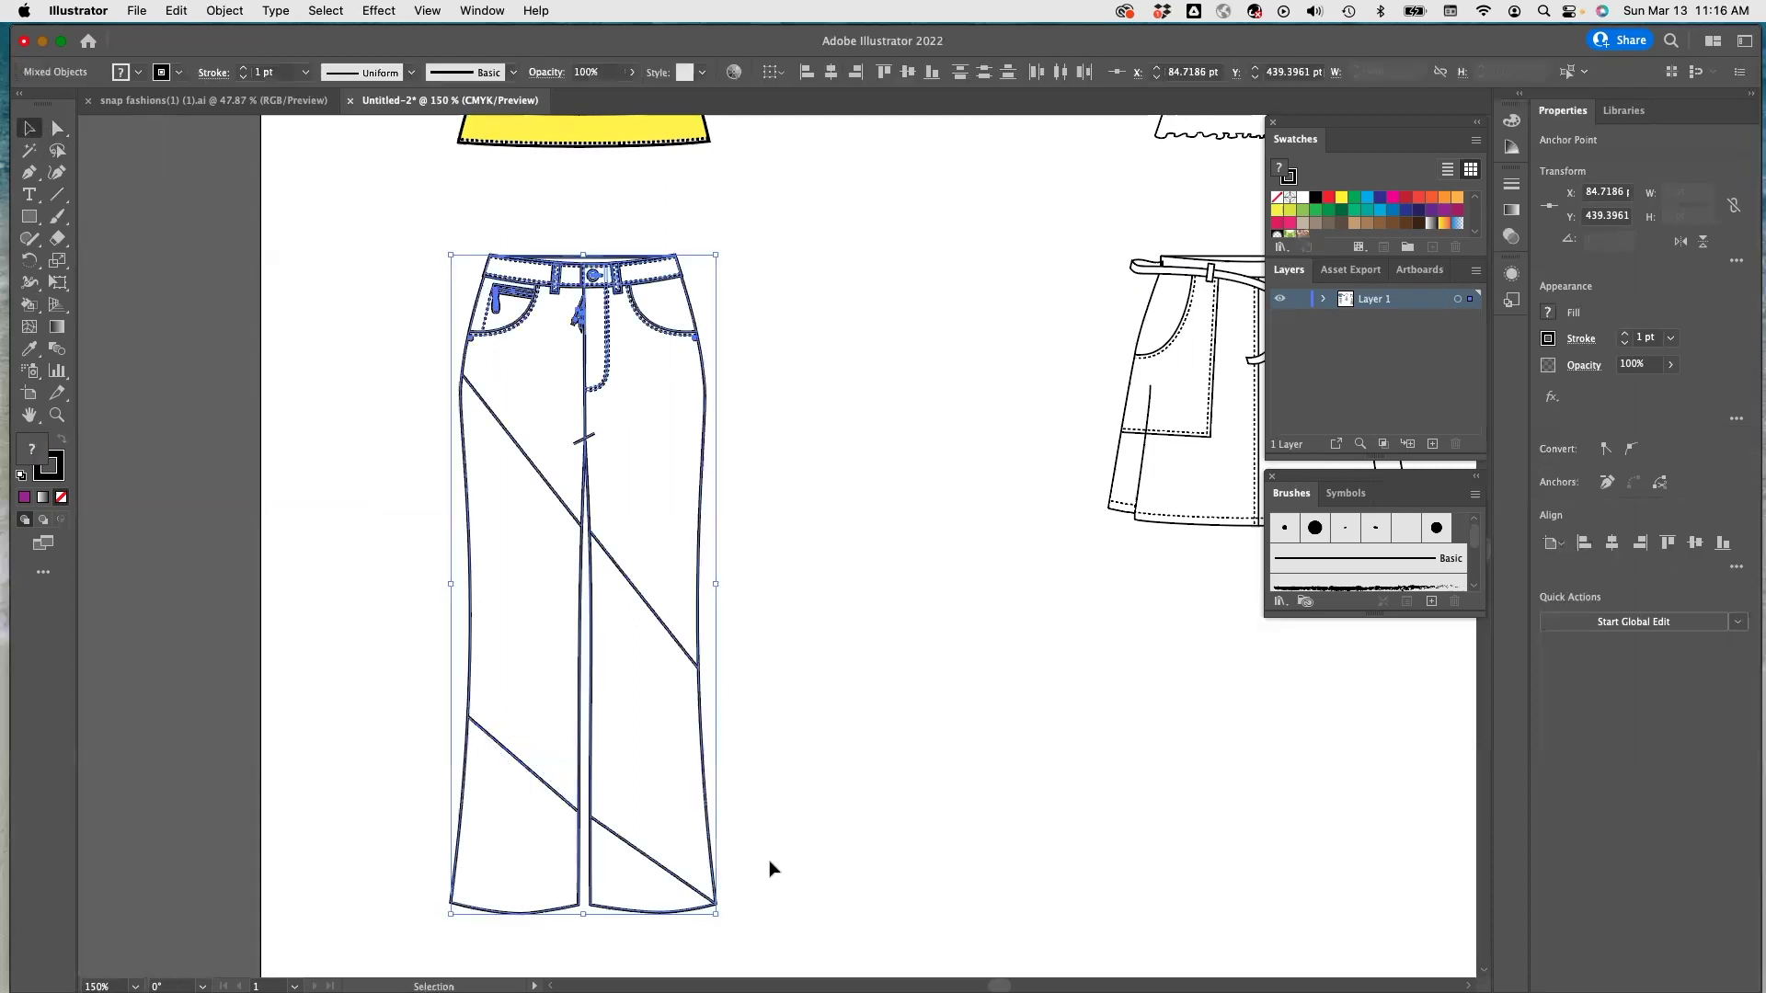
{"action": "left_click", "coordinate": [225, 10]}
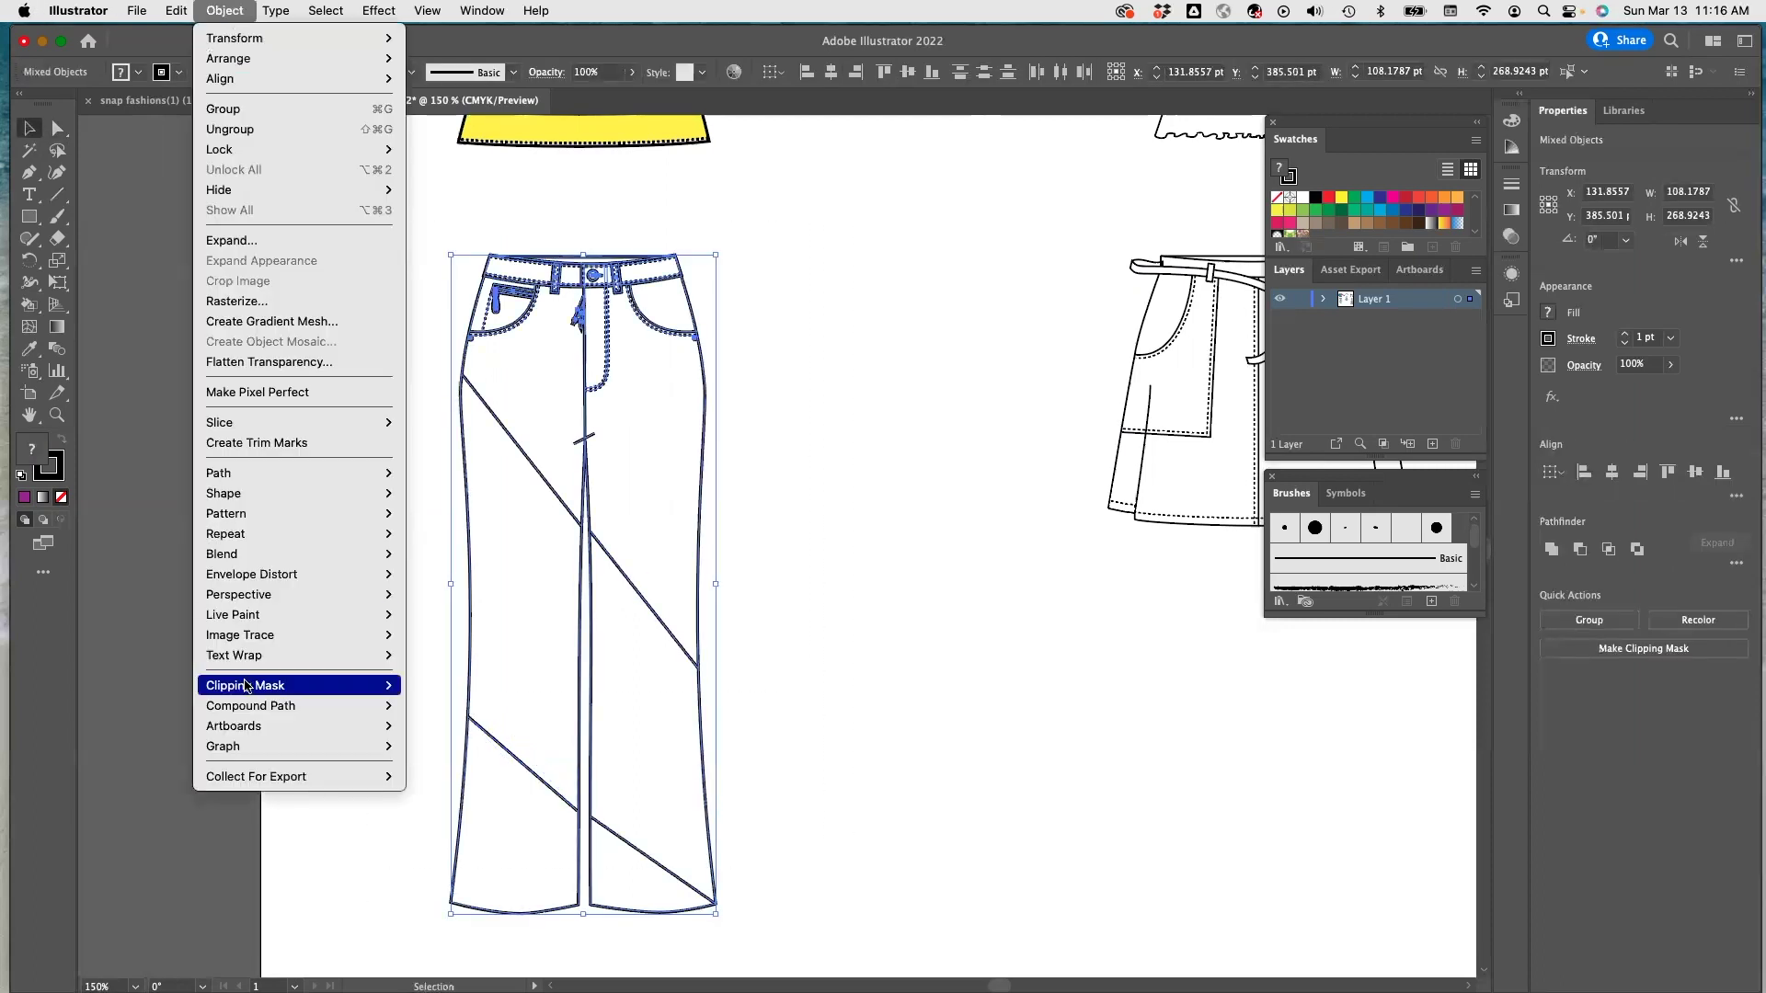
{"action": "mouse_move", "coordinate": [275, 615]}
{"action": "left_click", "coordinate": [444, 625]}
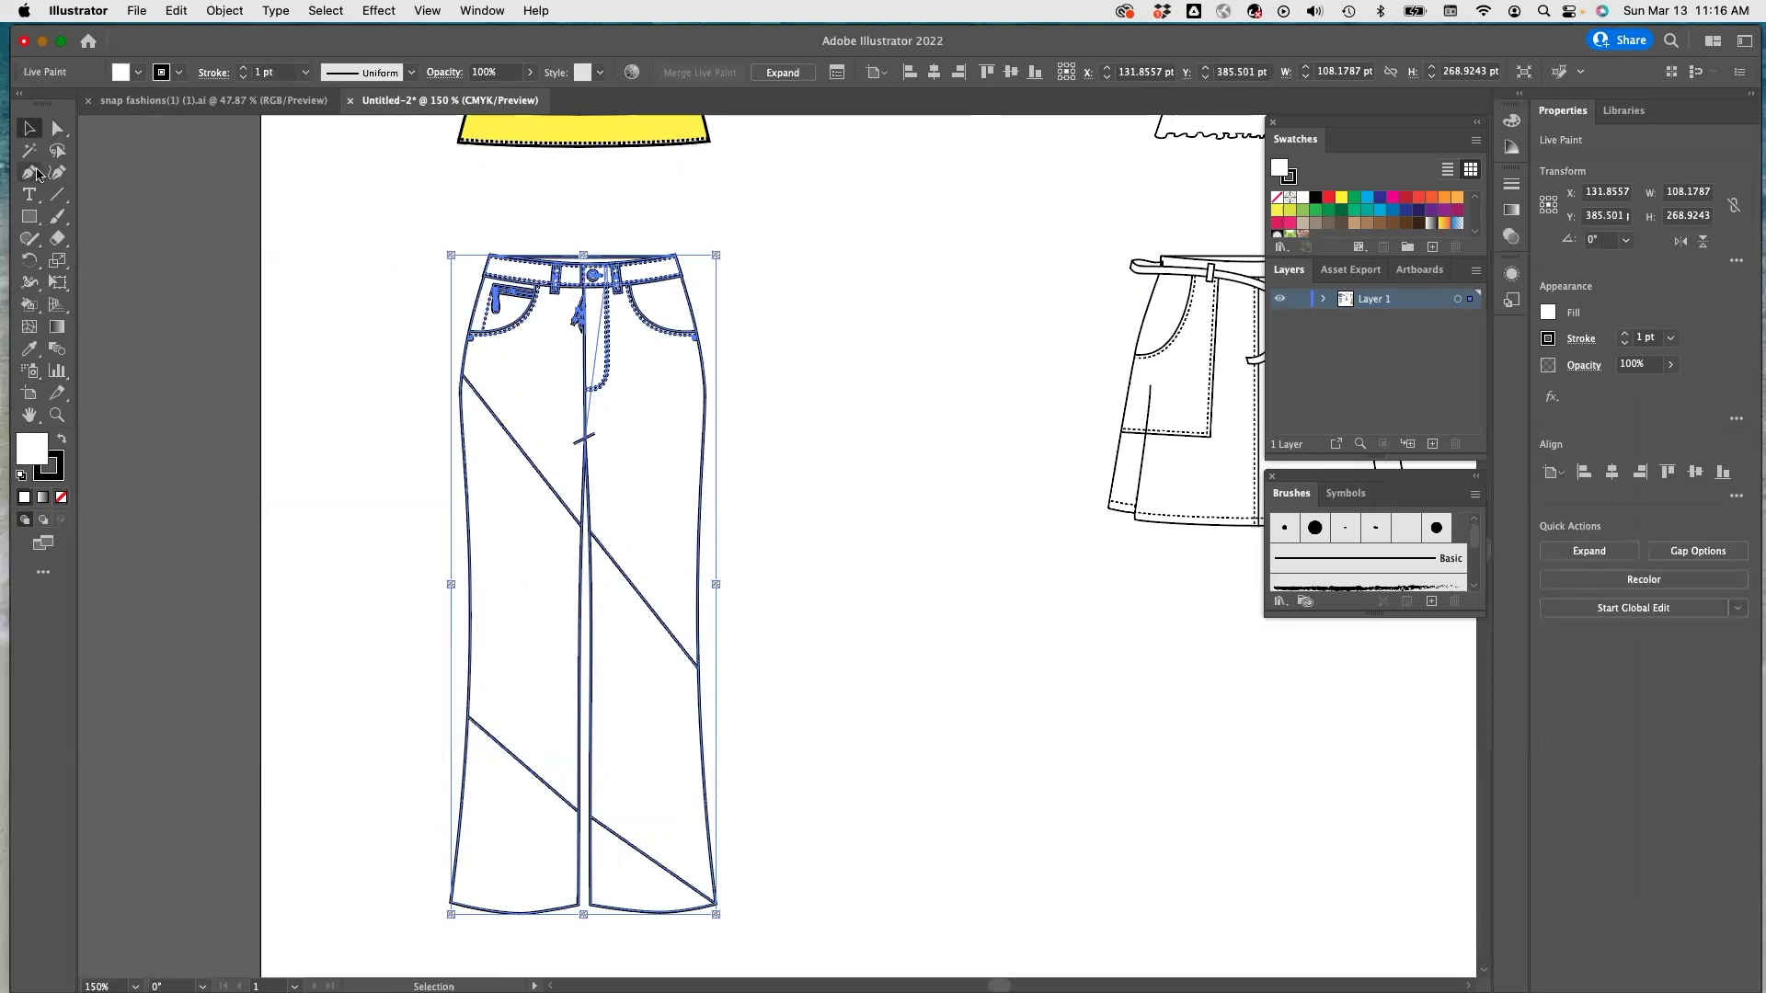
Fill the upper section of both trouser legs with magenta pink using the Live Paint Bucket.
{"action": "left_click", "coordinate": [29, 305]}
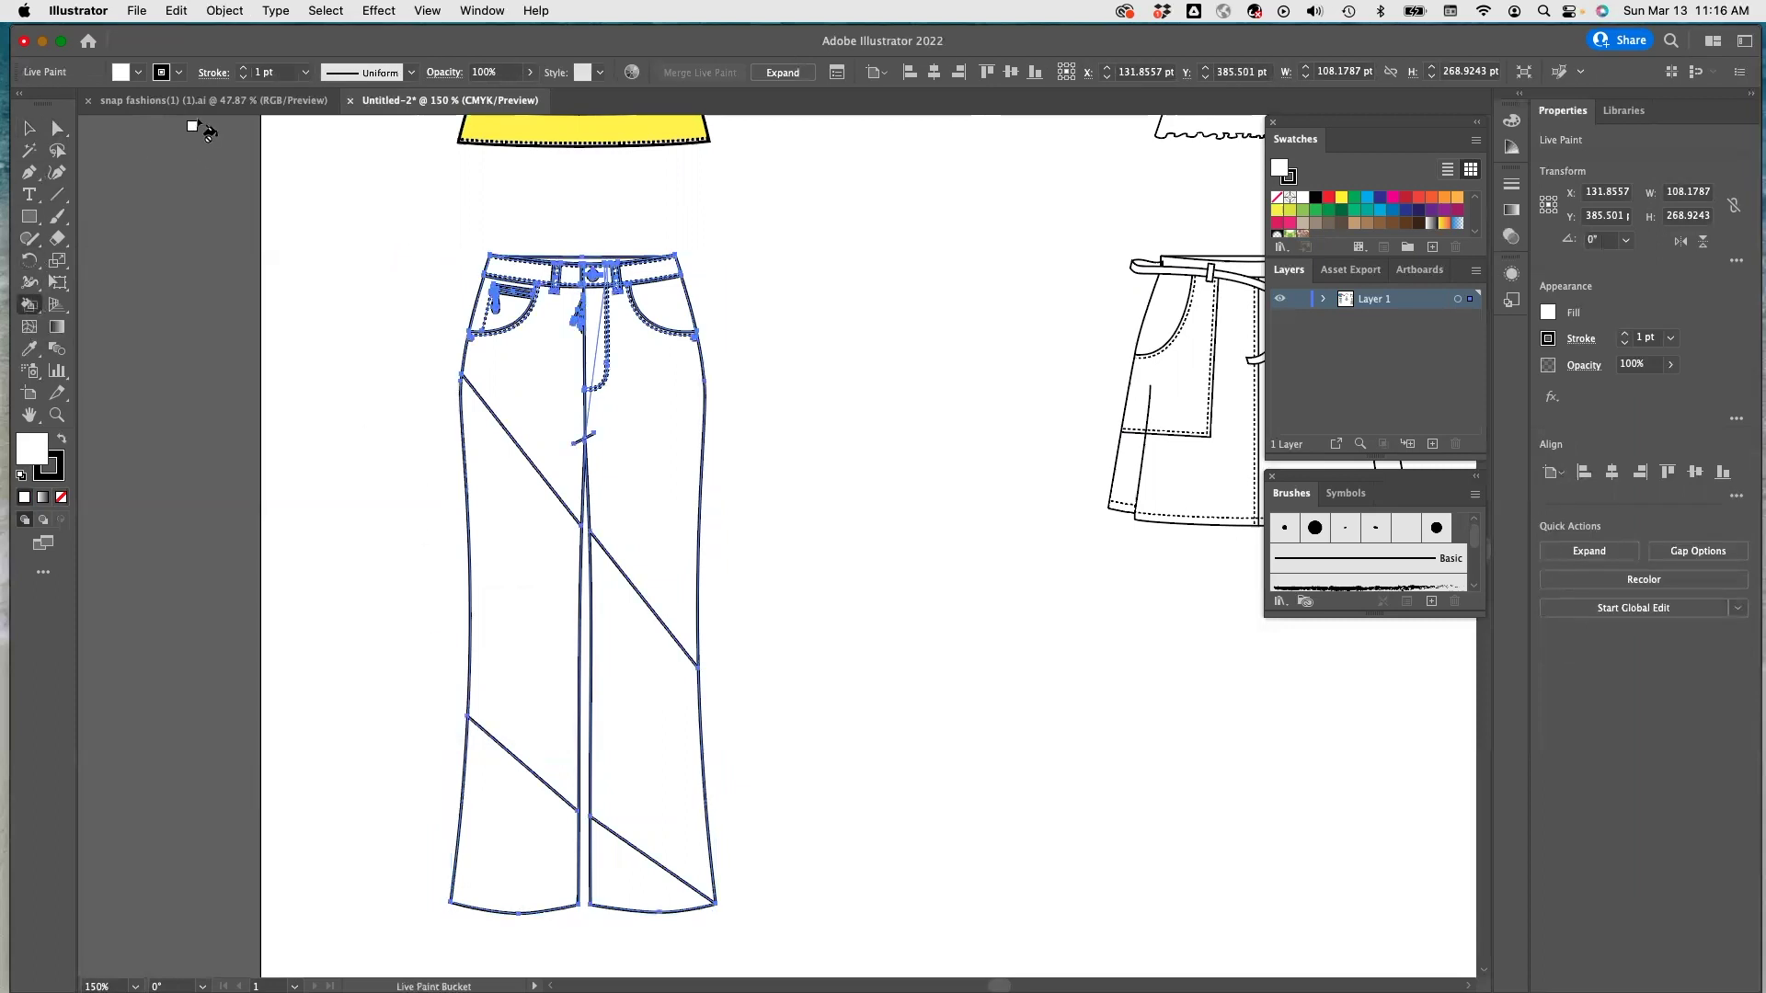
{"action": "left_click", "coordinate": [137, 72]}
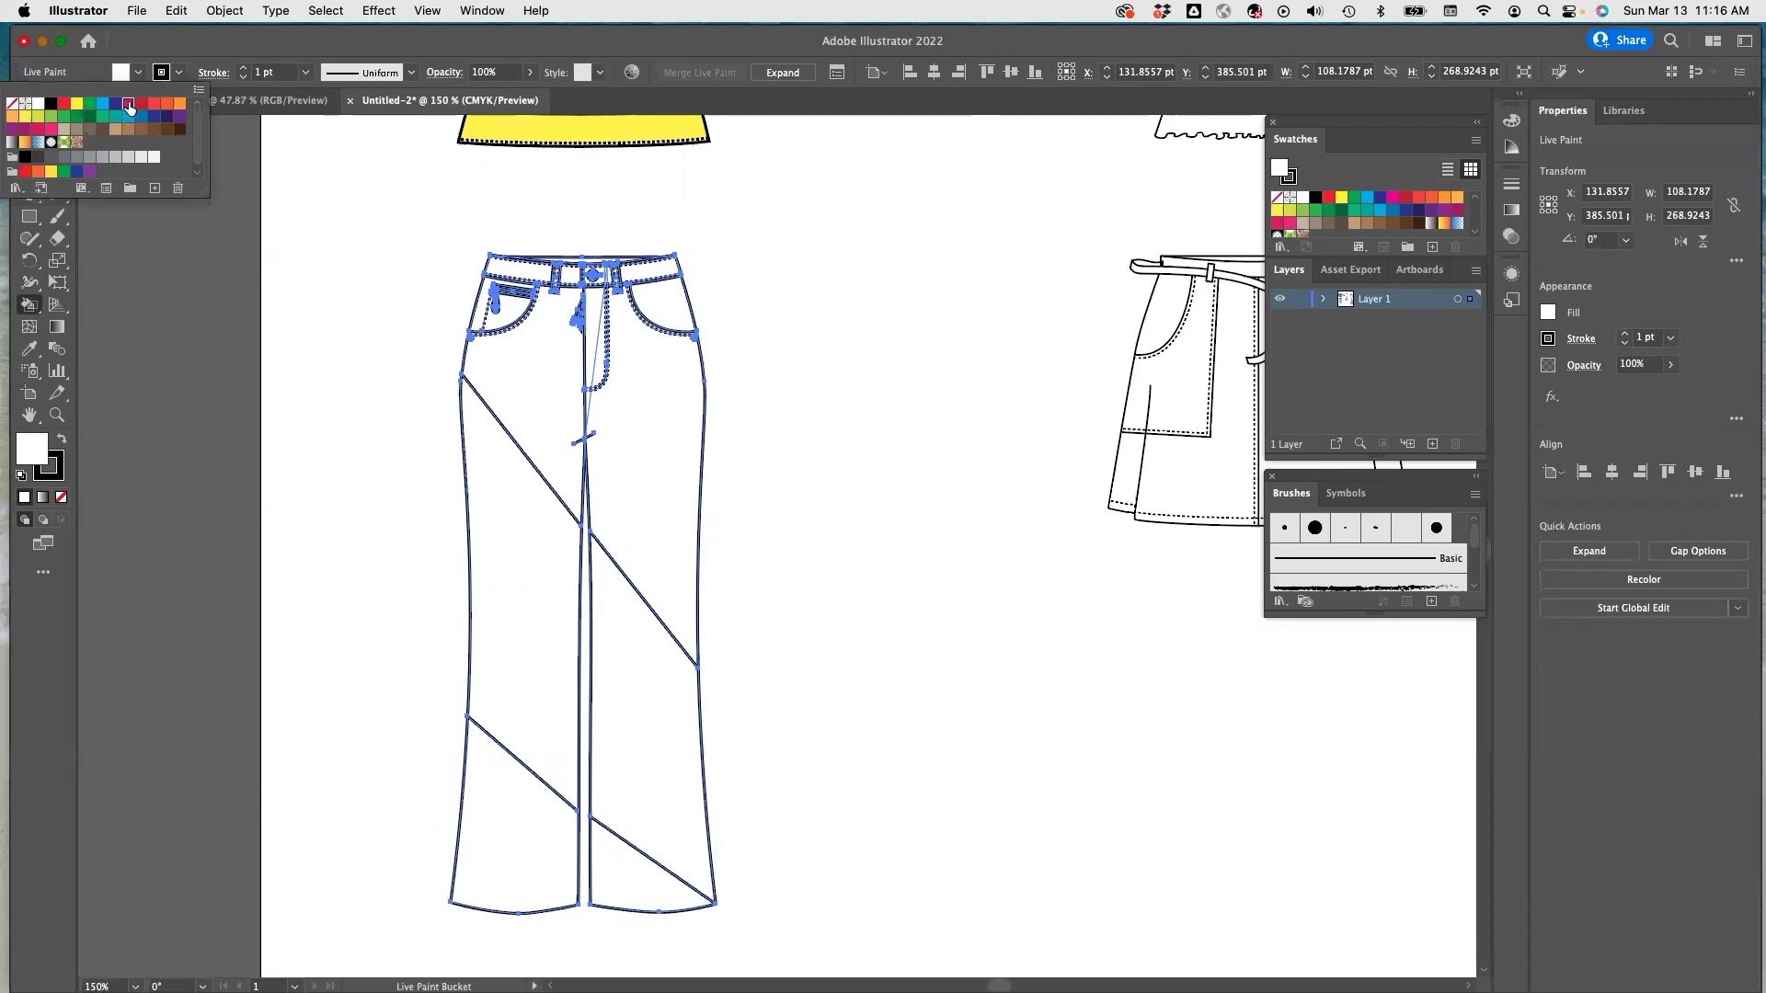
{"action": "left_click", "coordinate": [129, 103]}
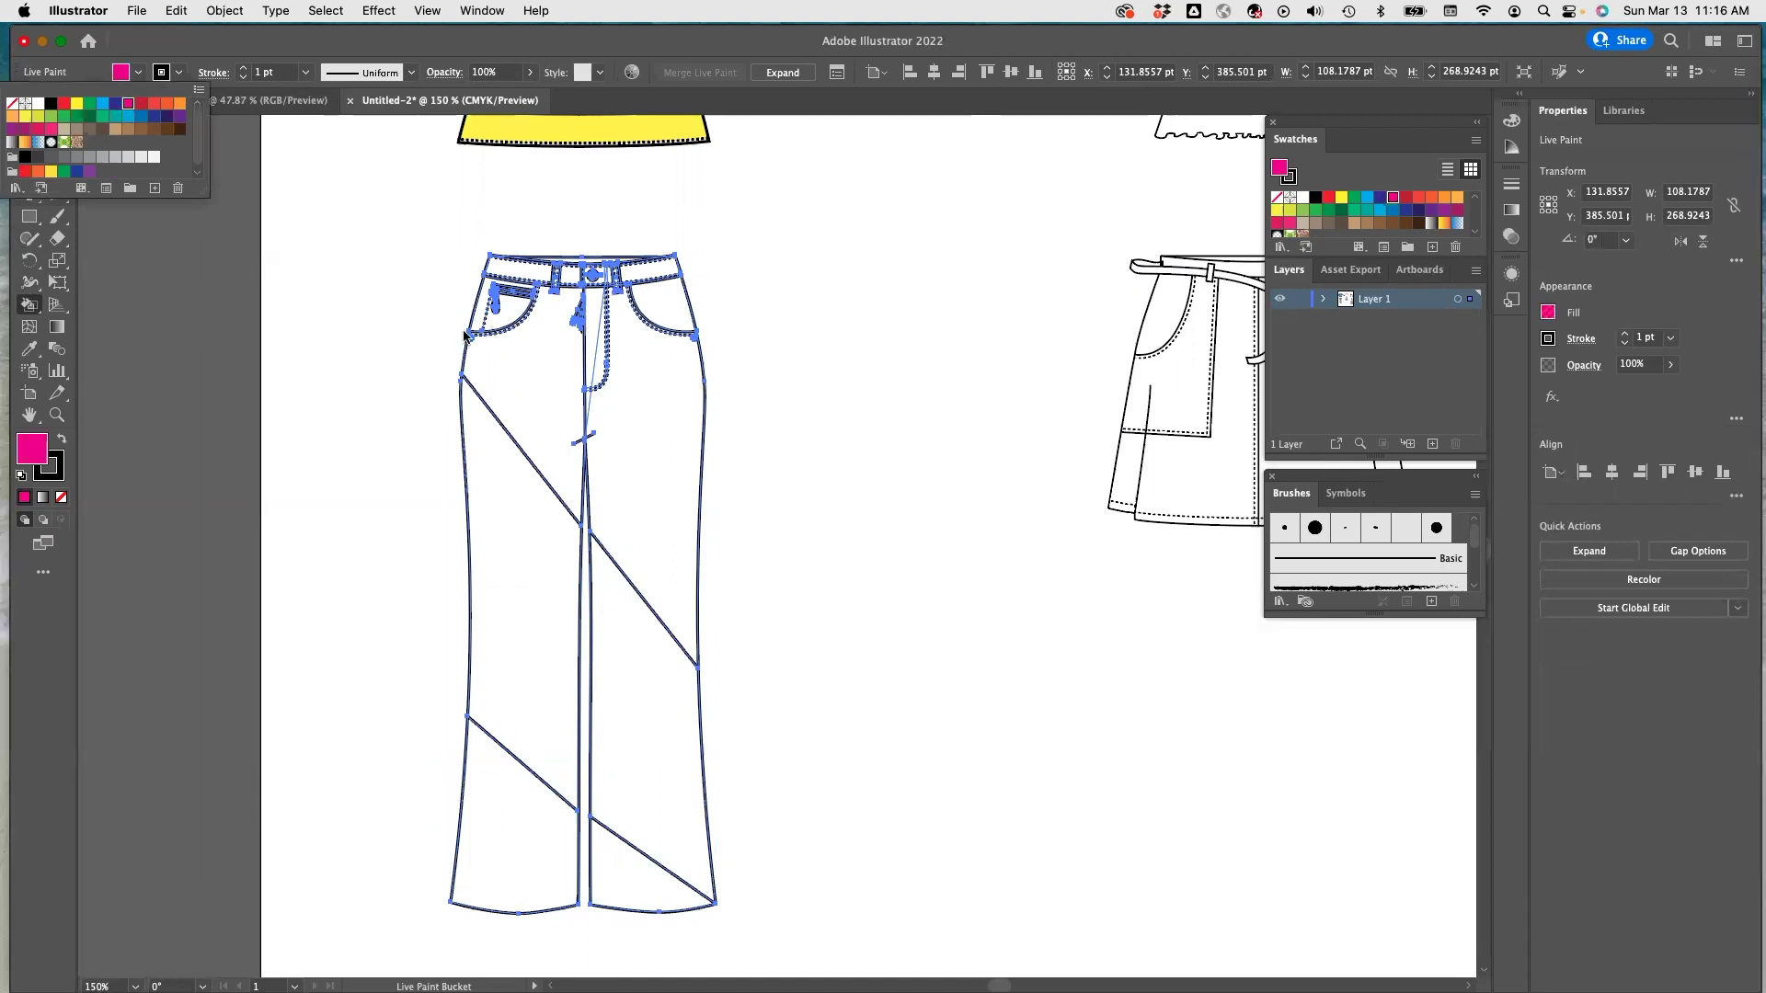
{"action": "left_click", "coordinate": [549, 375]}
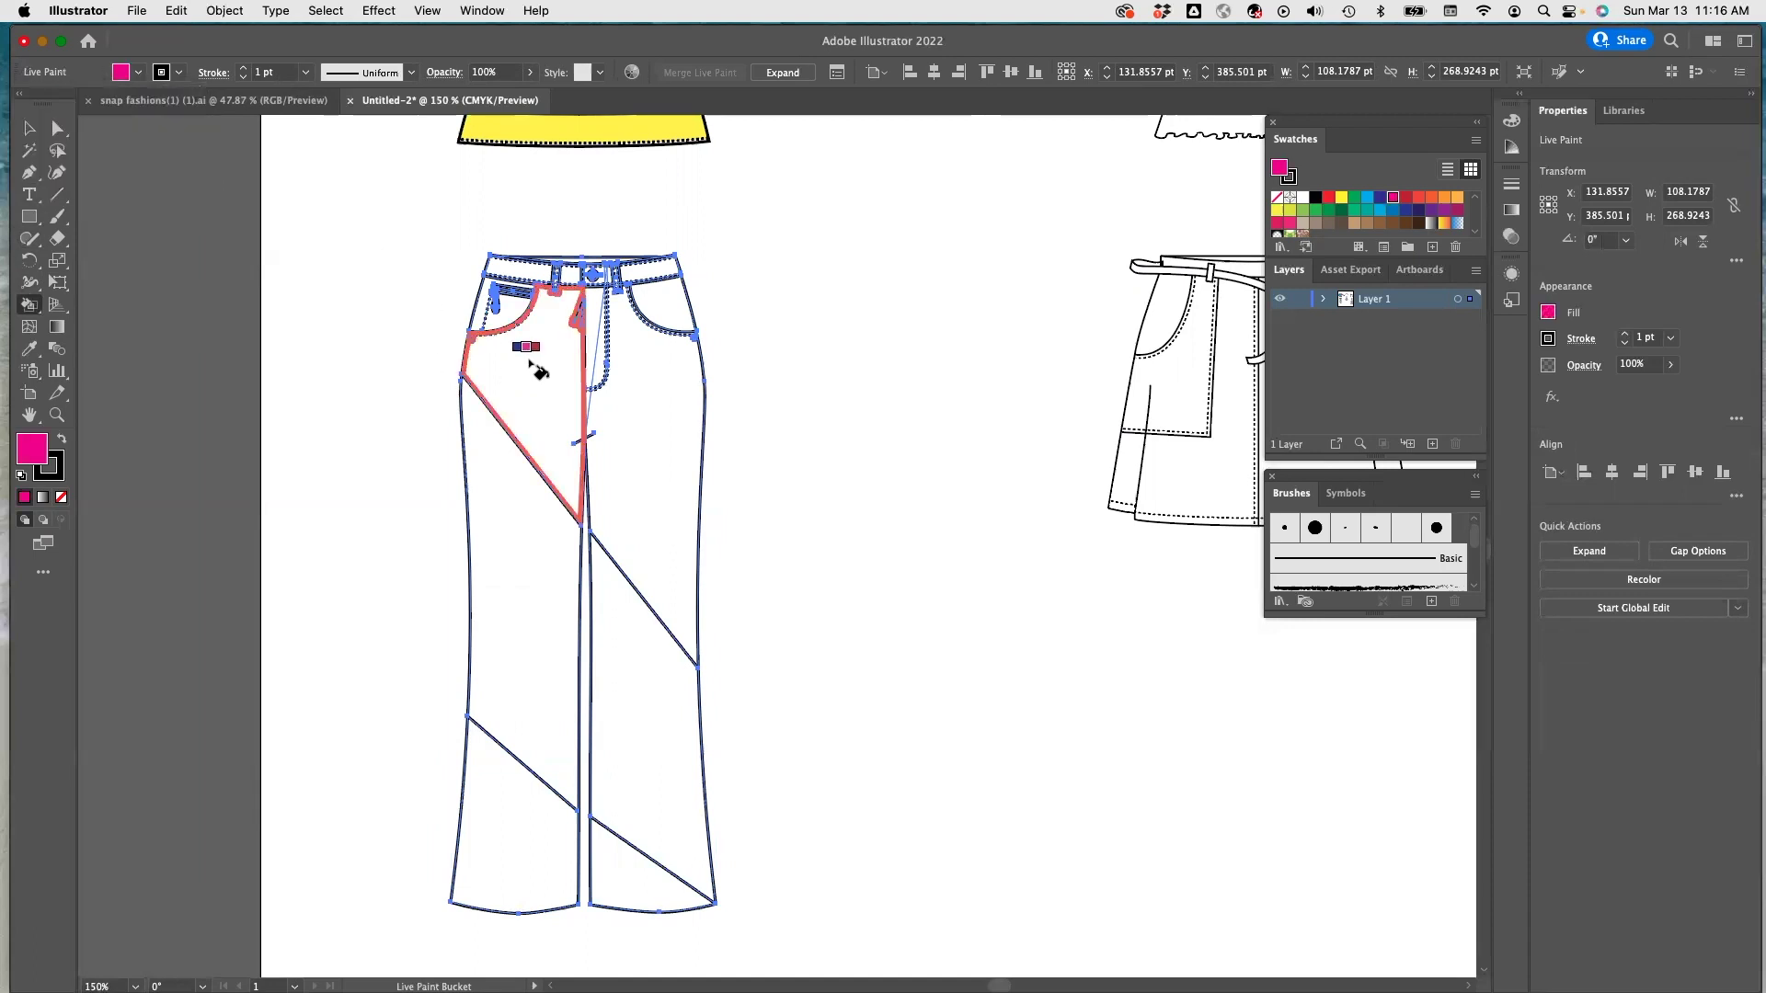
{"action": "left_click", "coordinate": [538, 370]}
{"action": "left_click", "coordinate": [664, 427]}
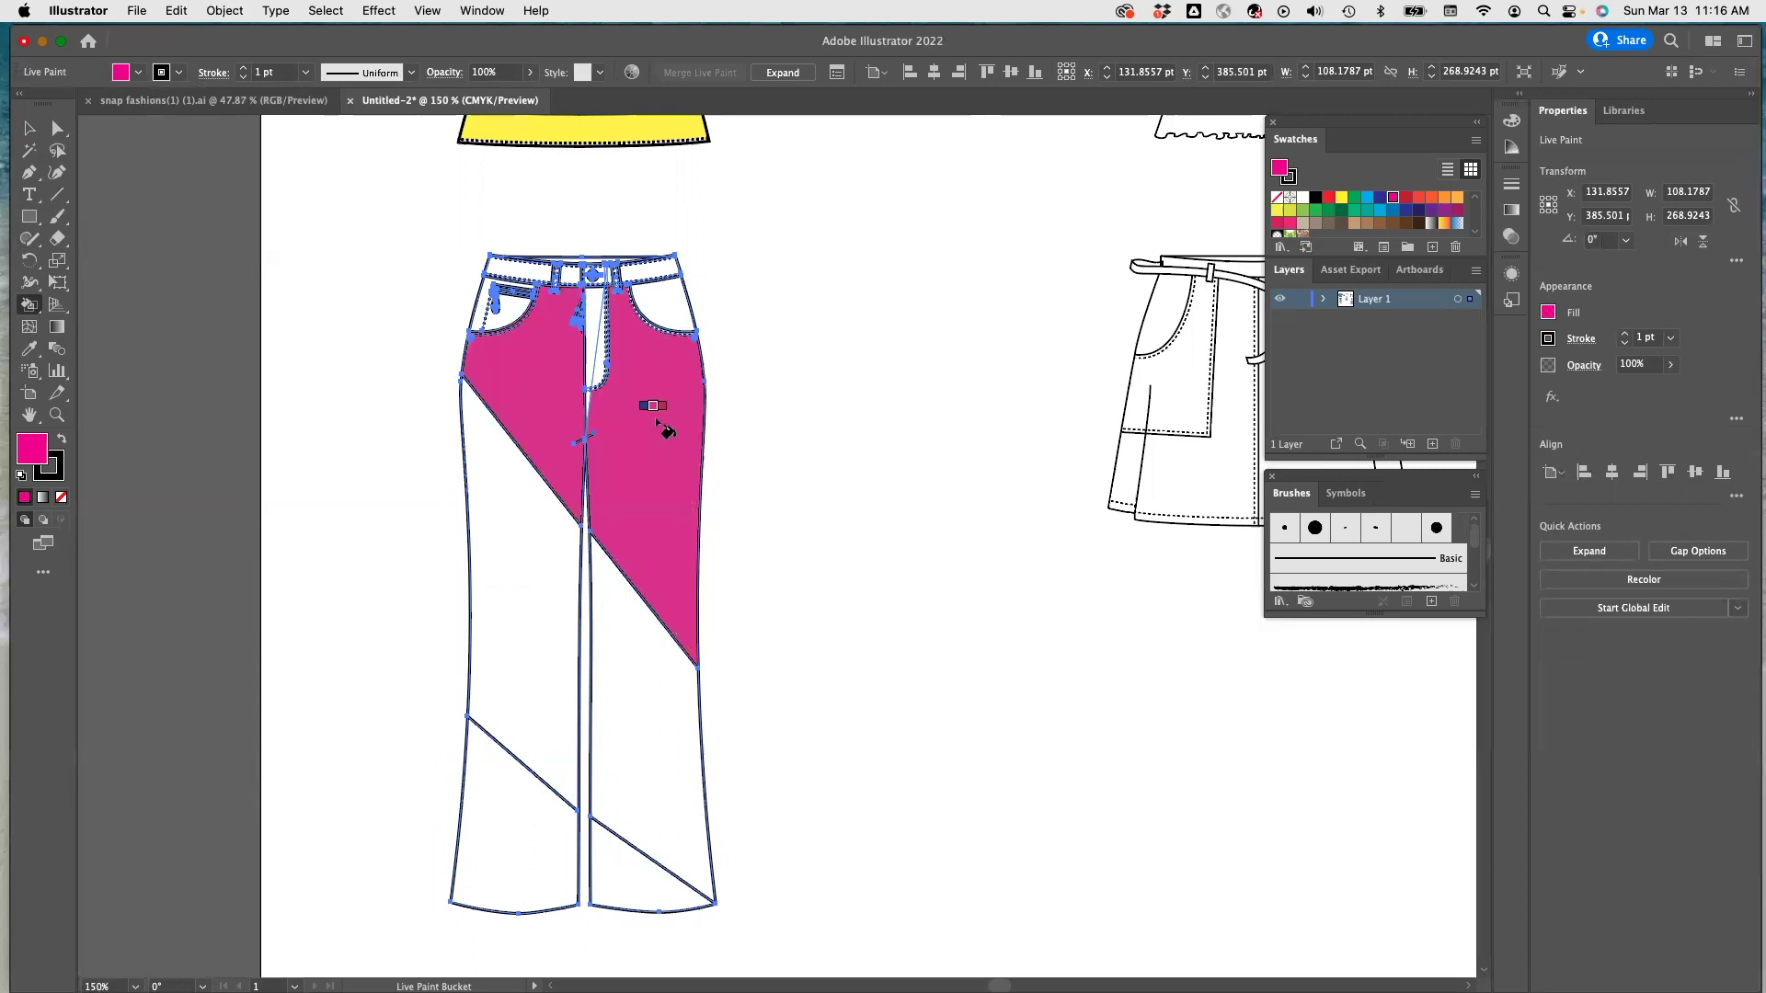
Live-paint the middle section between the diagonals on both trouser legs with light blue.
{"action": "left_click", "coordinate": [139, 74]}
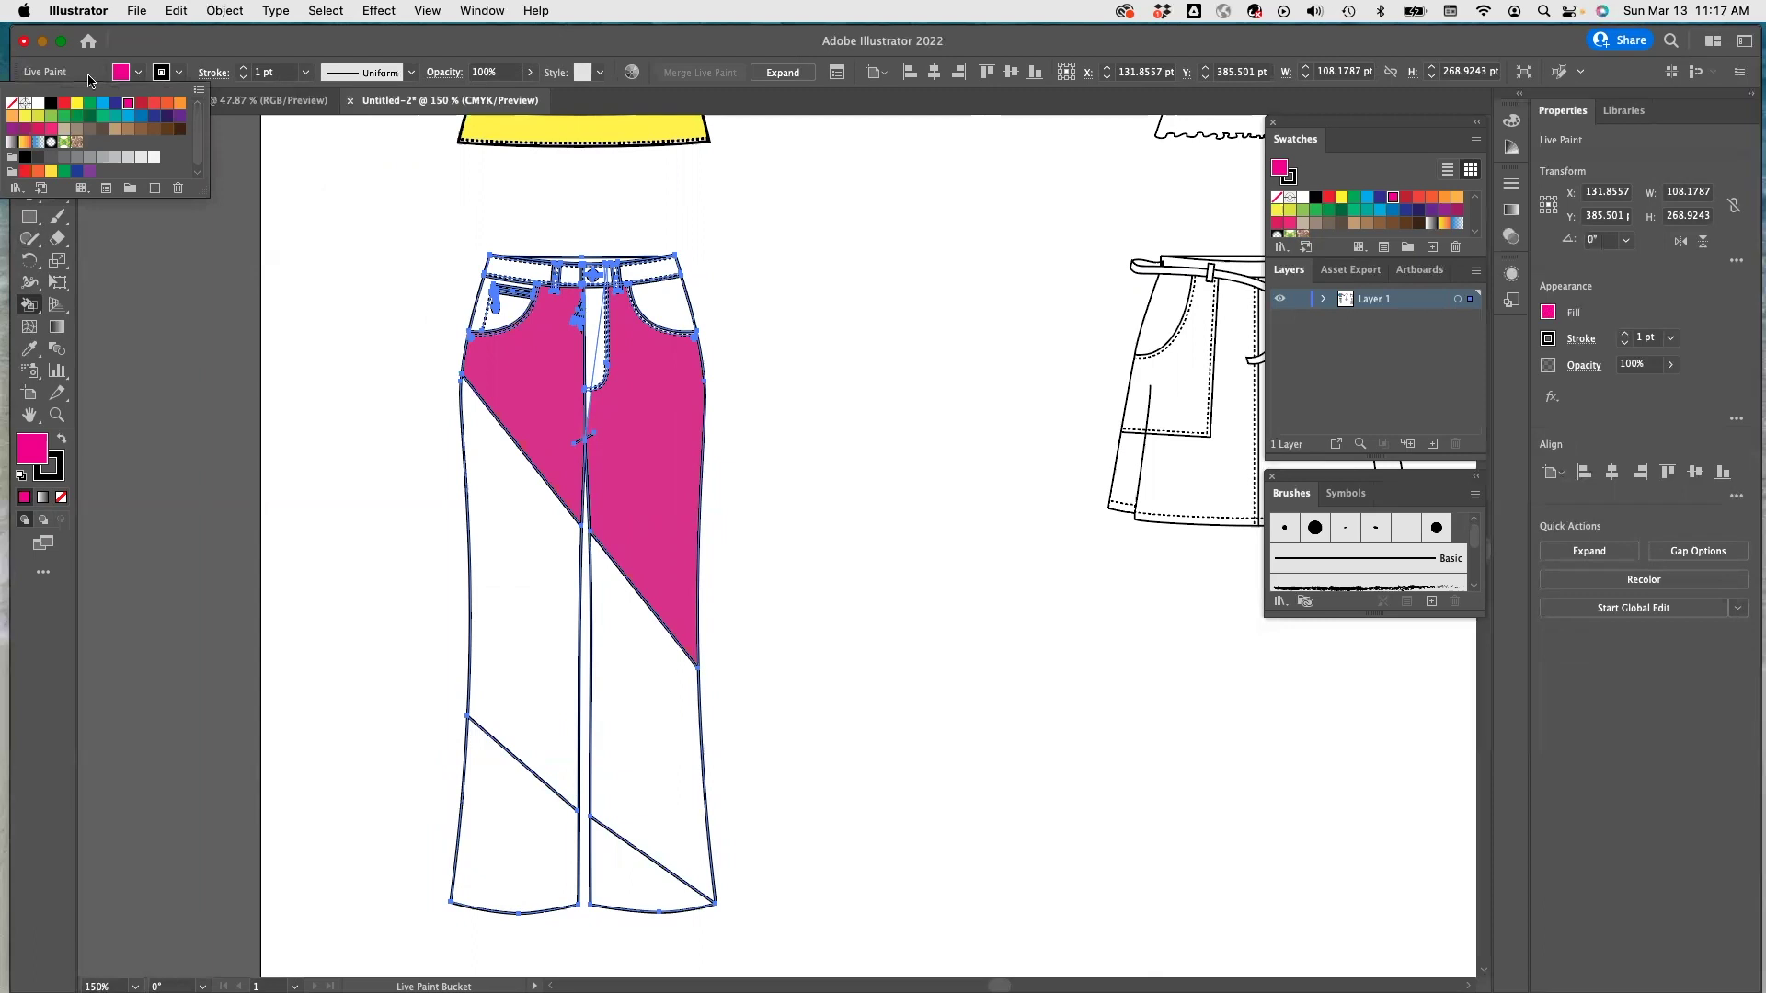
{"action": "left_click", "coordinate": [101, 103]}
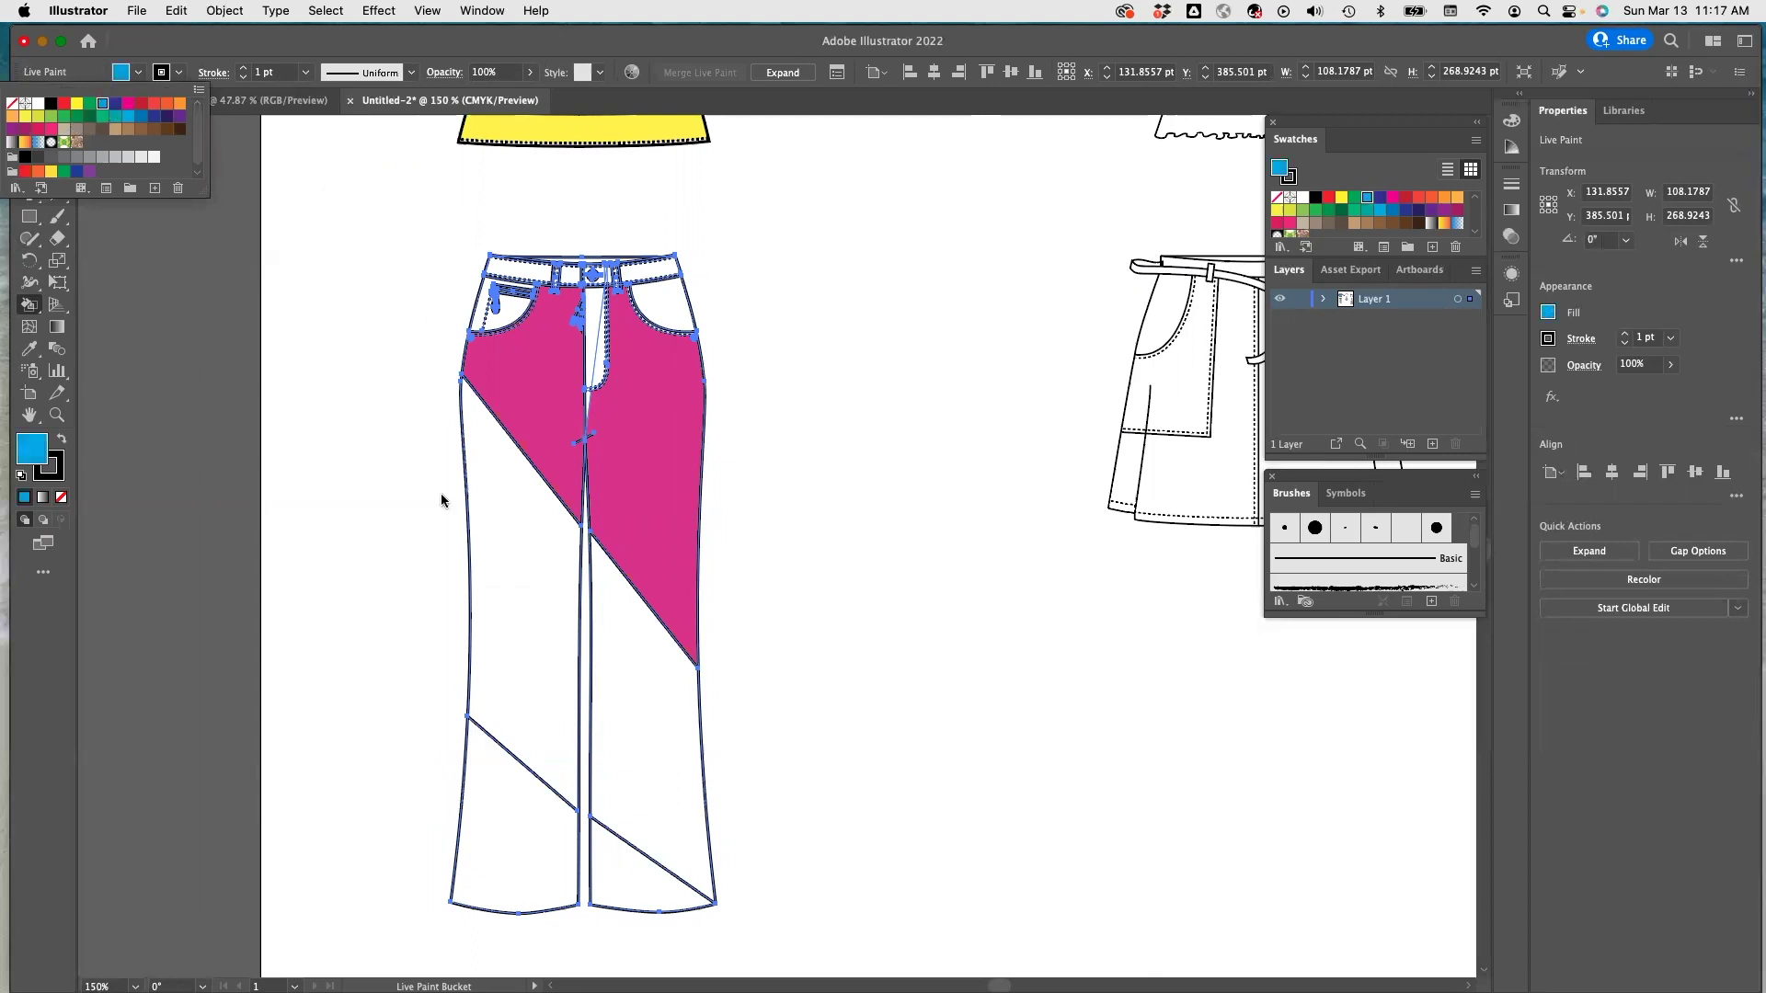
{"action": "left_click", "coordinate": [543, 596]}
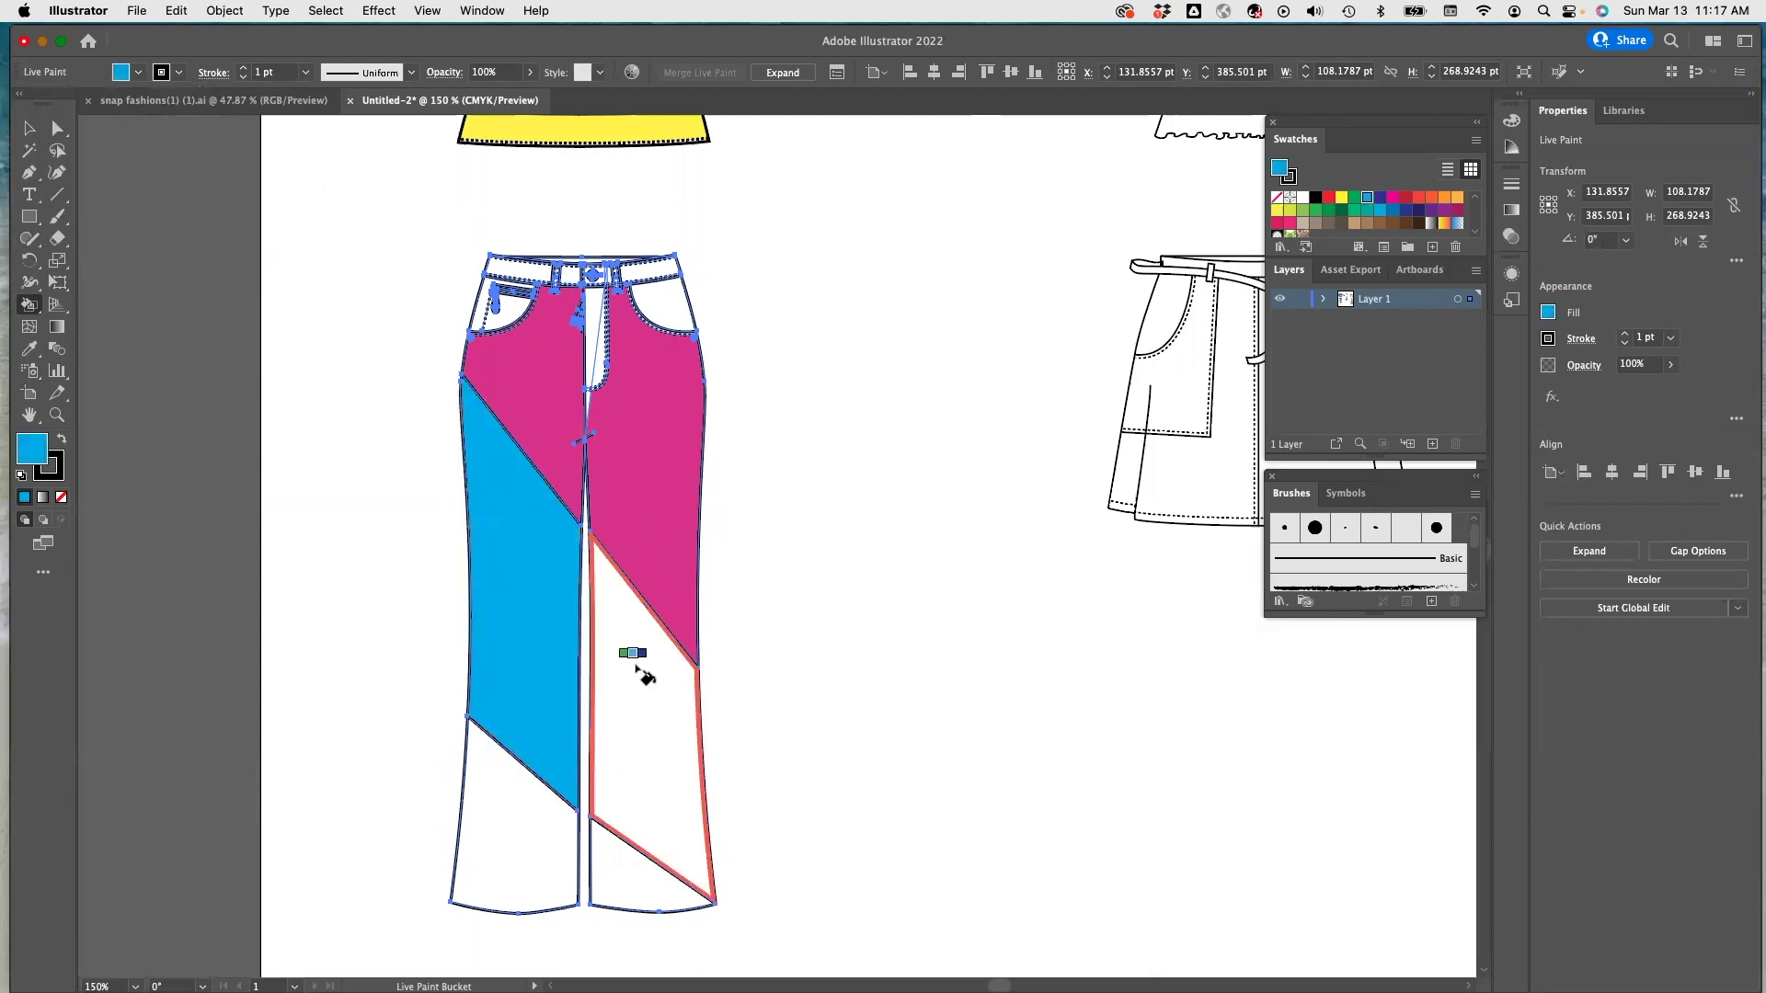
{"action": "left_click", "coordinate": [635, 673]}
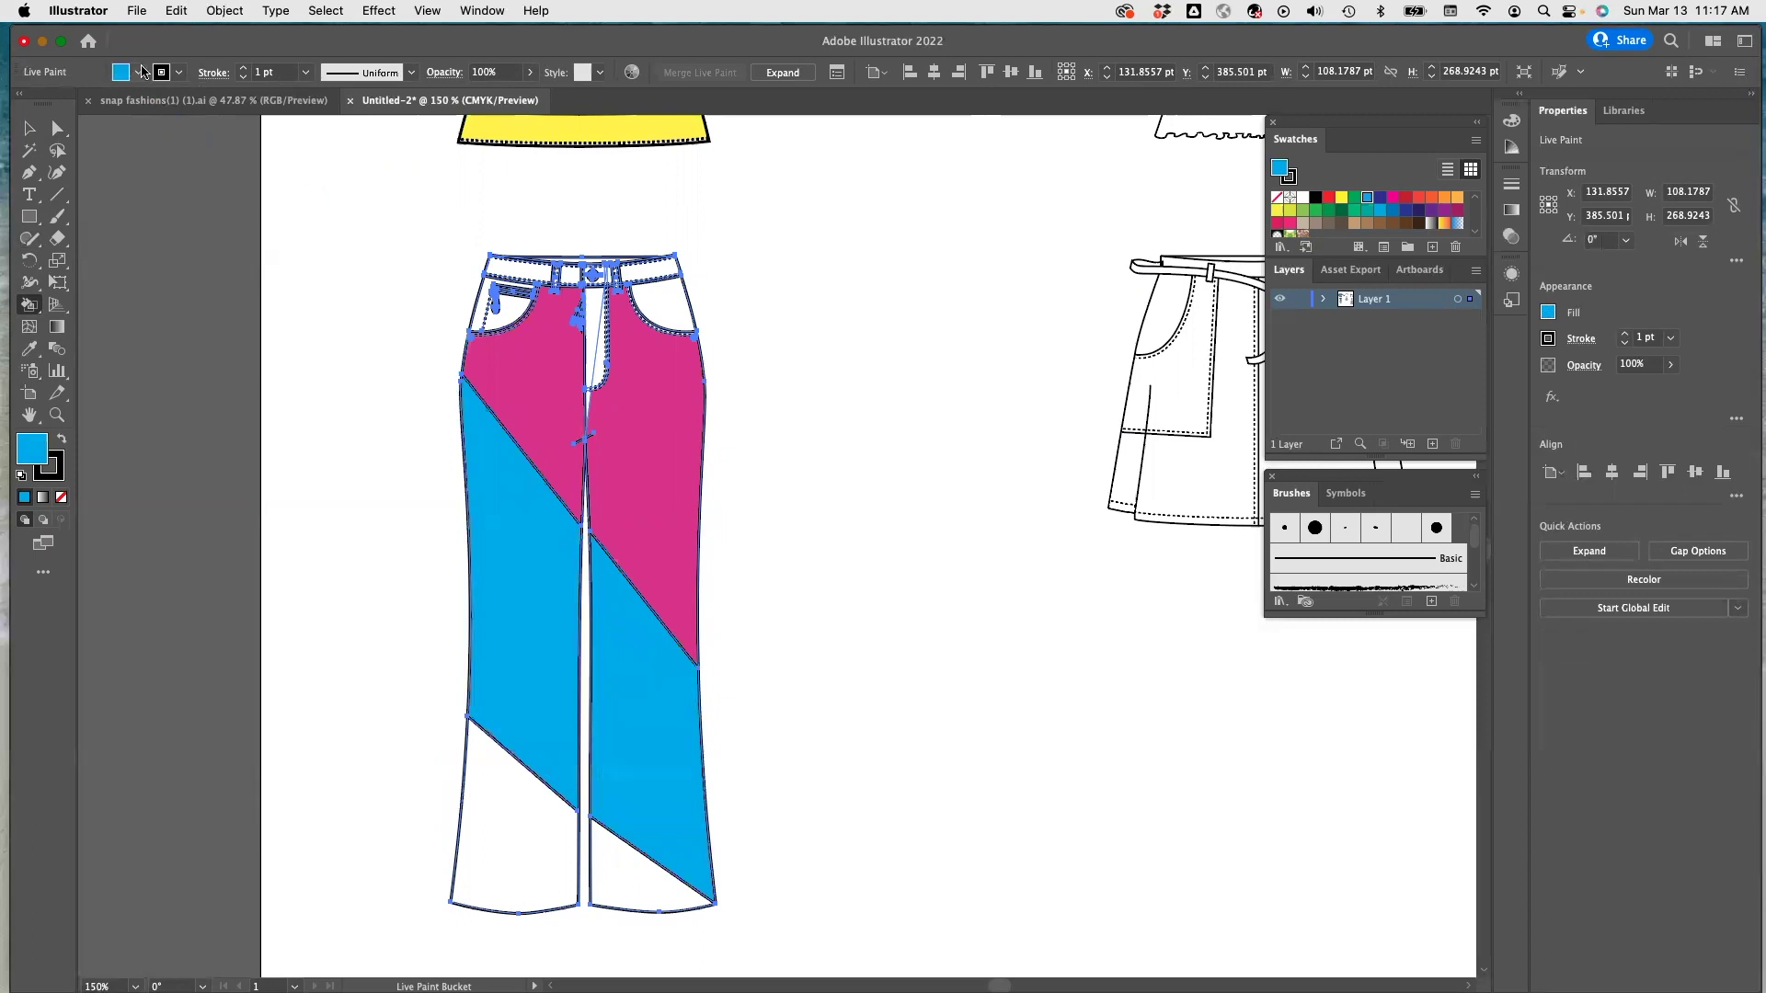
Live-paint the trousers' front pockets, fly panel and waistband with the same light blue.
{"action": "left_click", "coordinate": [509, 313]}
{"action": "left_click", "coordinate": [594, 345]}
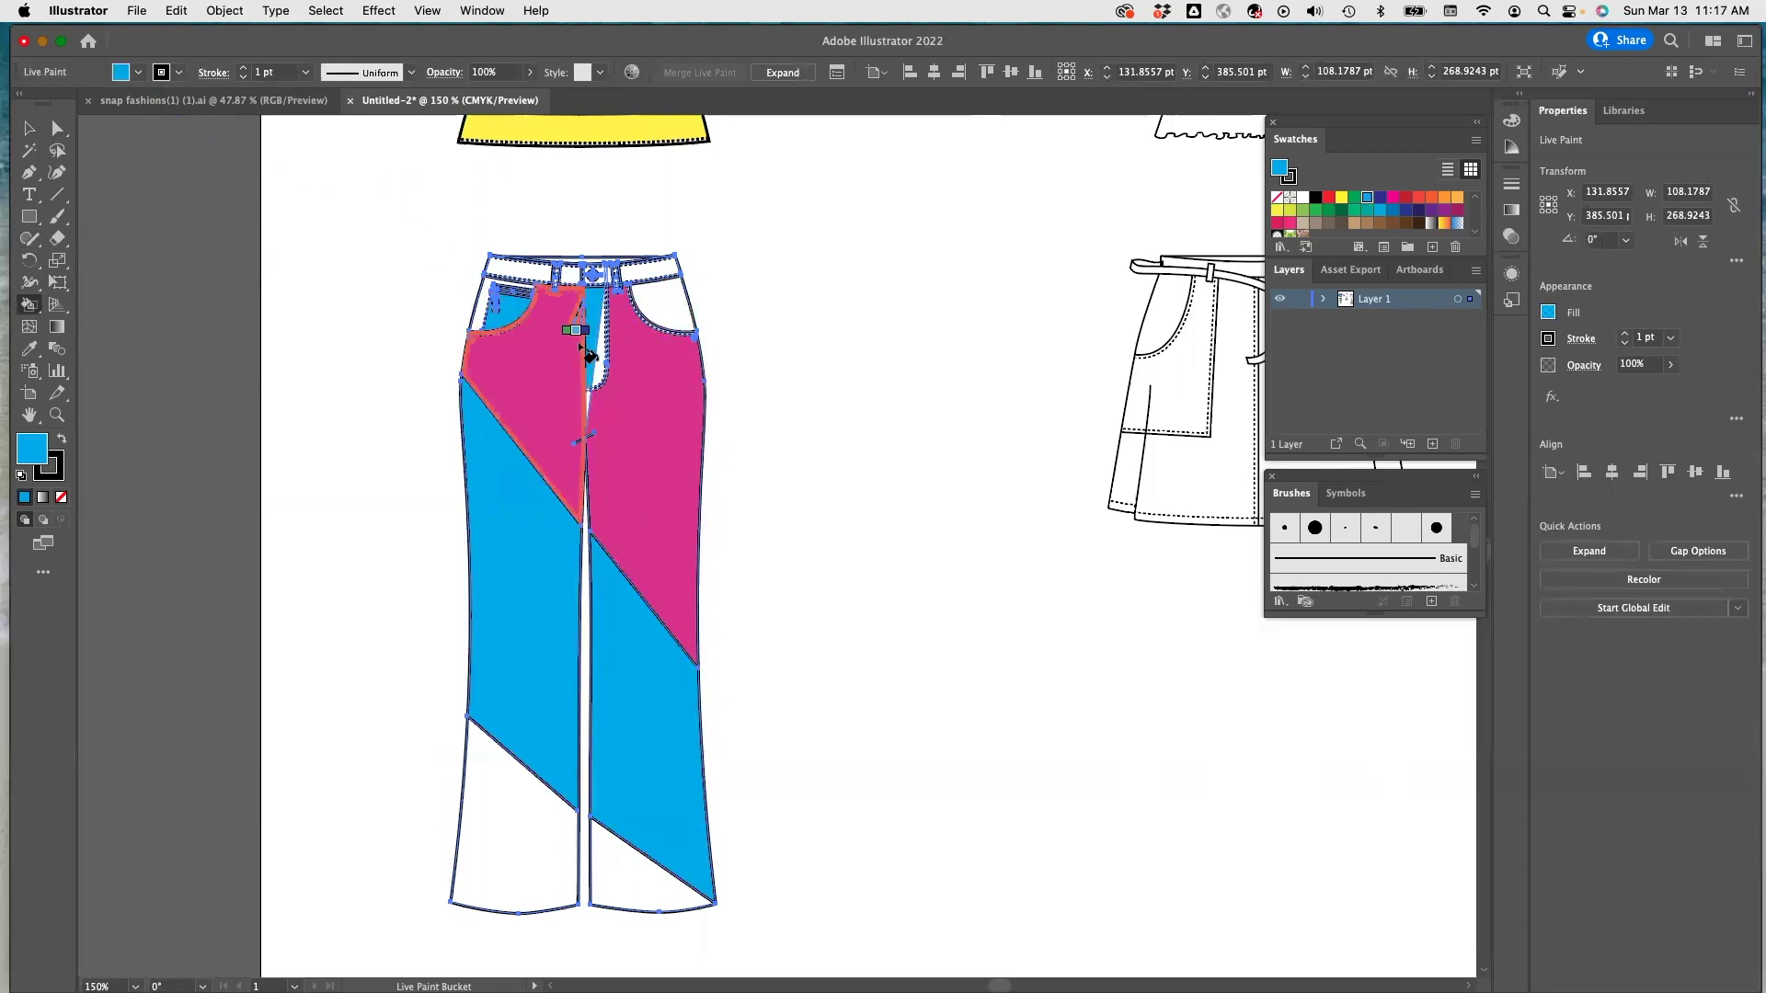
{"action": "left_click", "coordinate": [655, 303]}
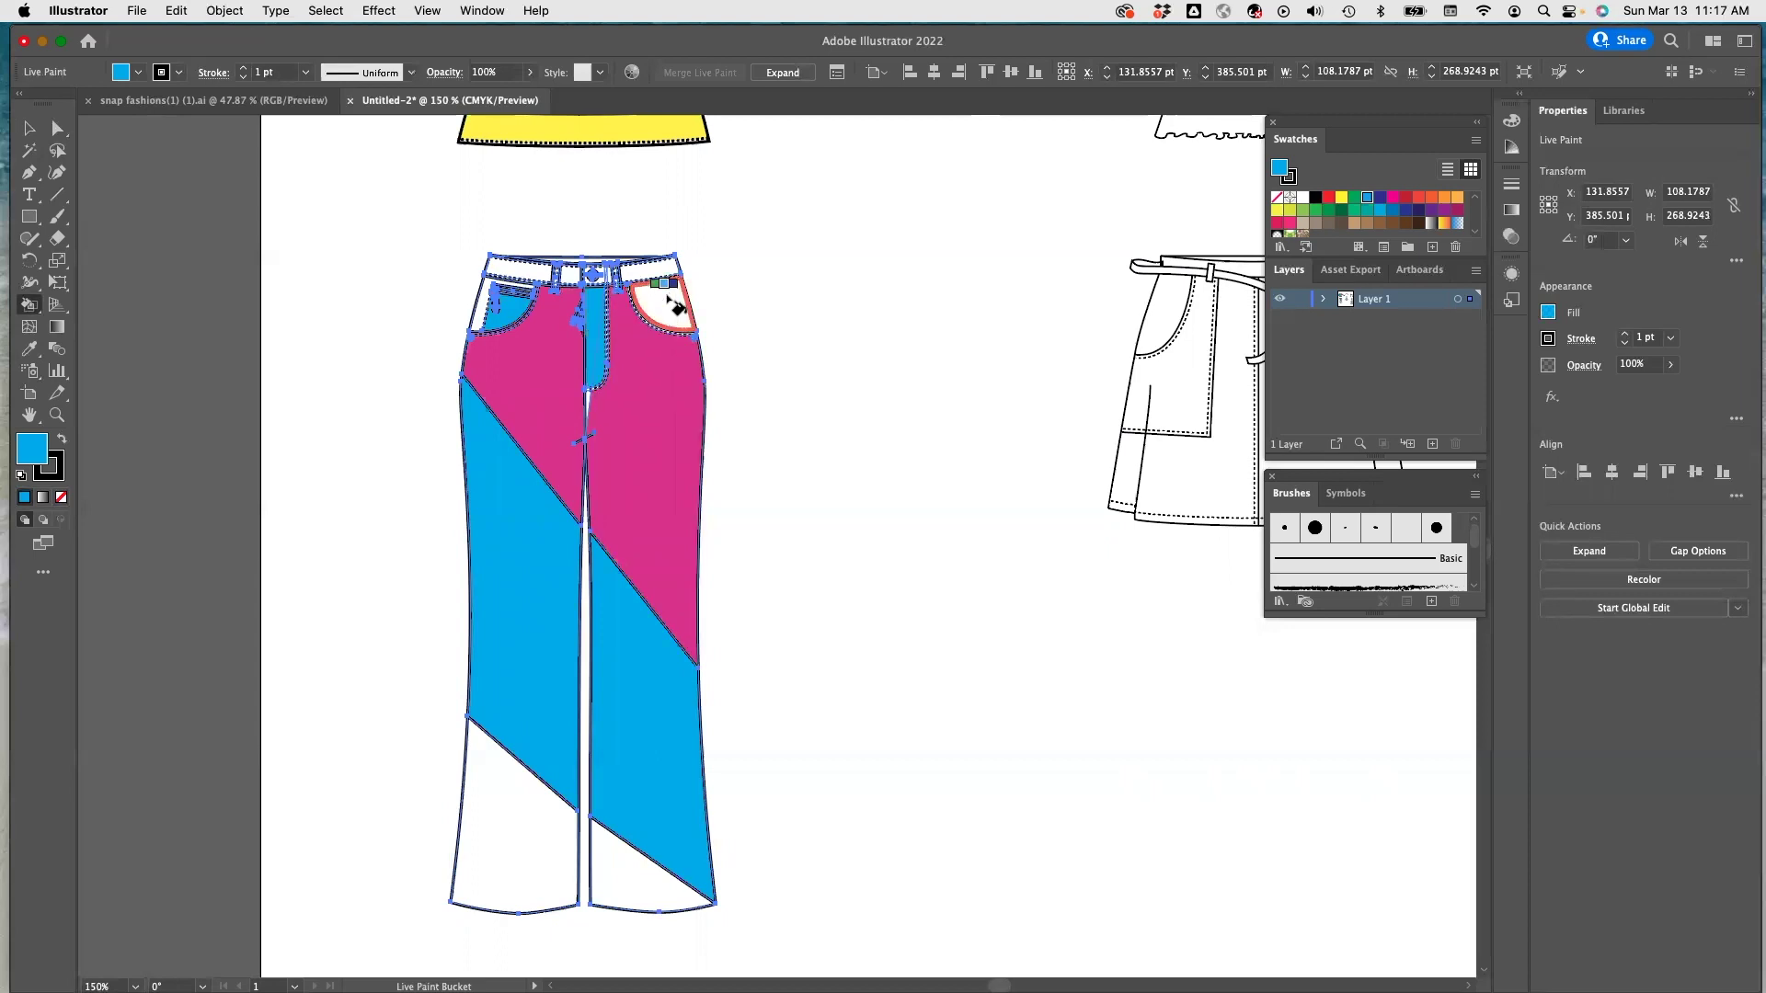
{"action": "left_click", "coordinate": [494, 311]}
{"action": "left_click", "coordinate": [492, 309]}
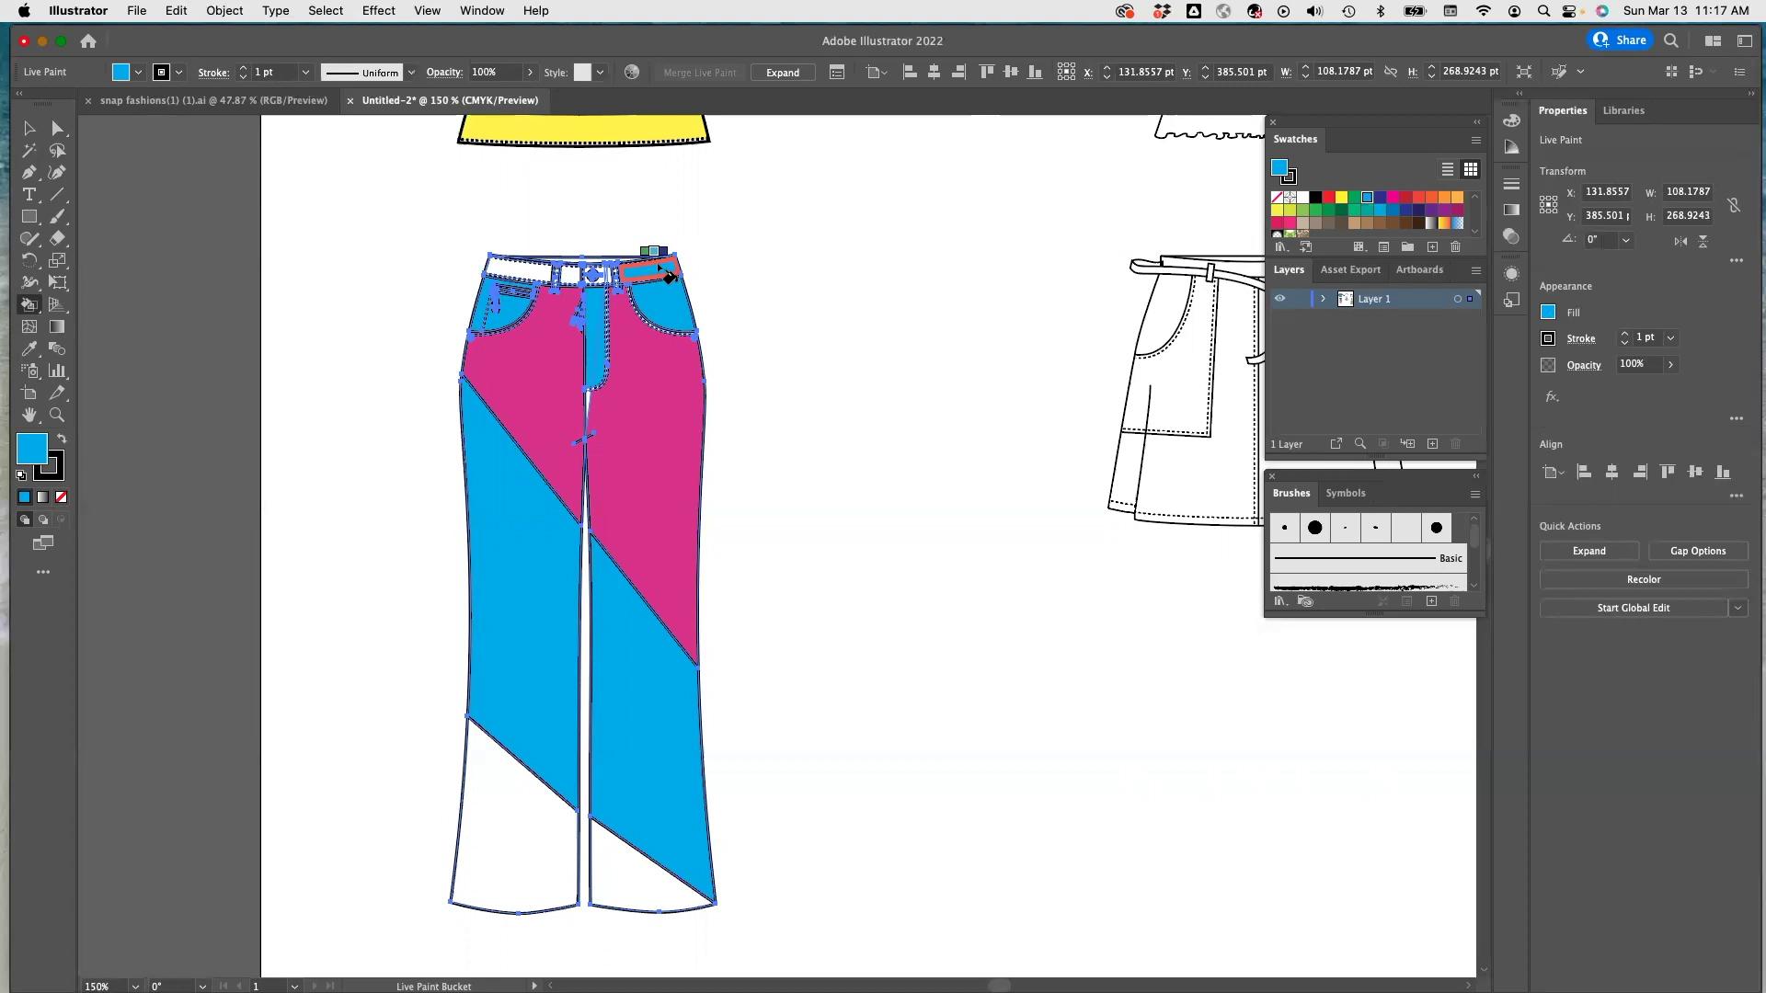
{"action": "left_click", "coordinate": [538, 271]}
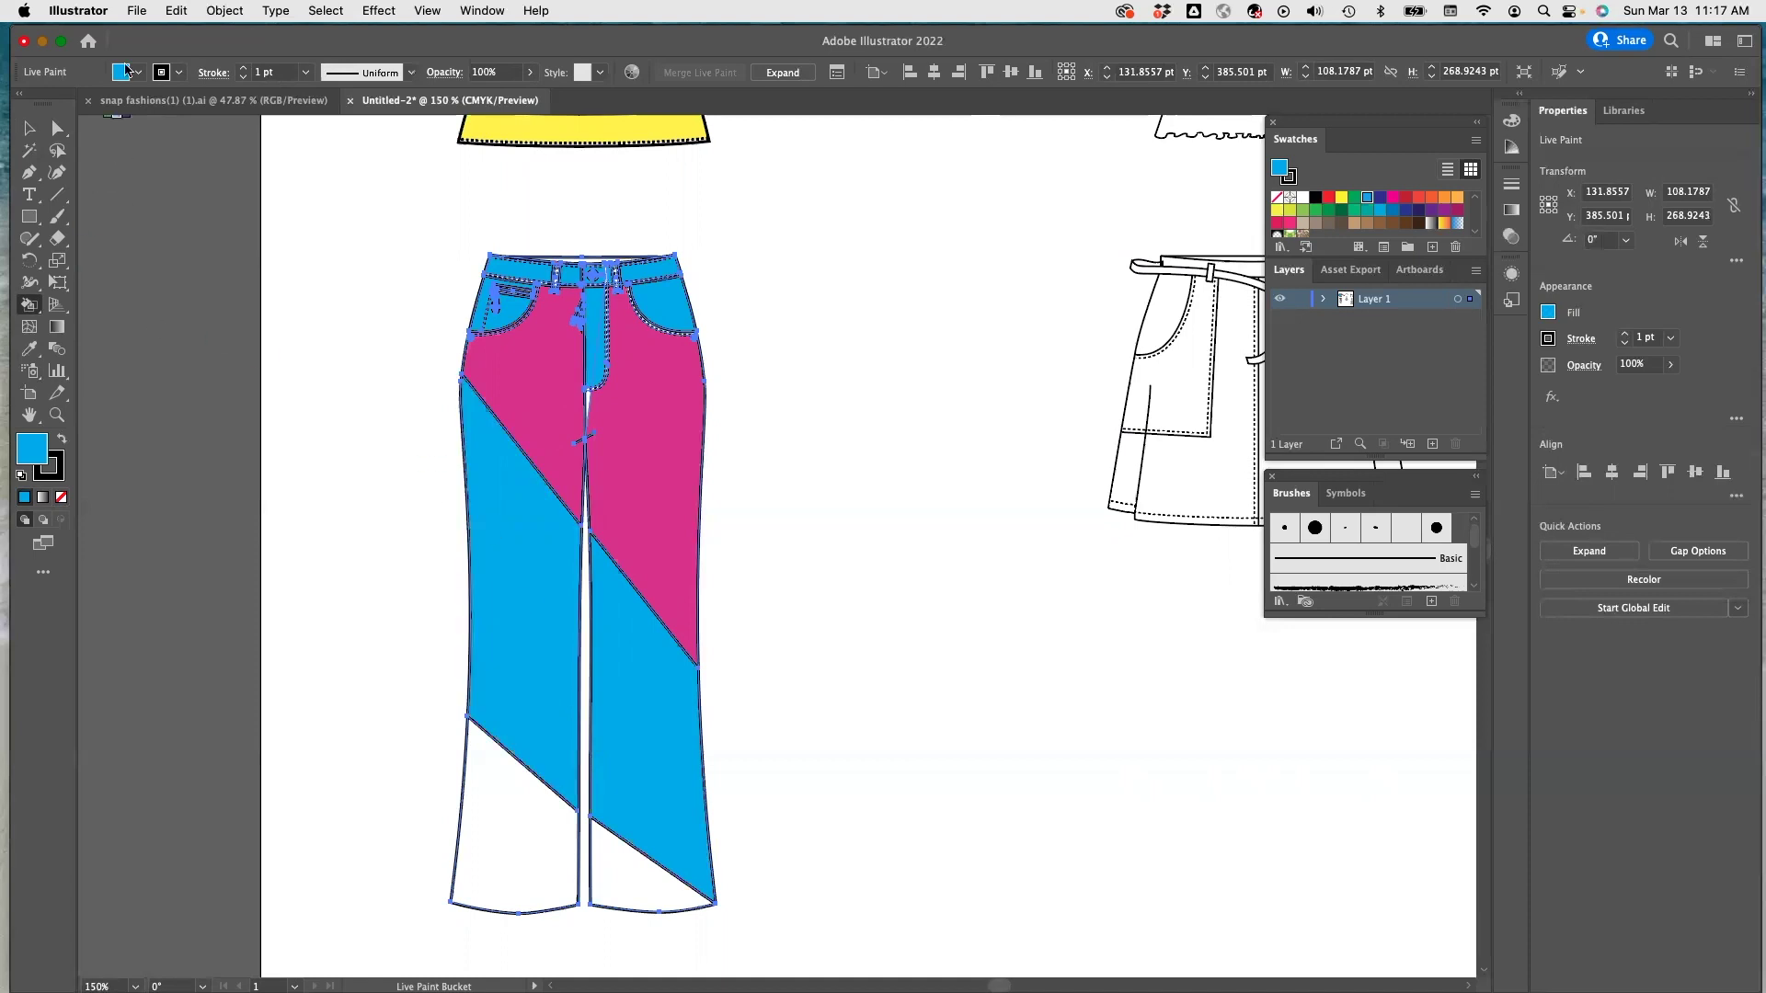
Live-paint the bottom section of both trouser legs below the lower diagonals with yellow.
{"action": "left_click", "coordinate": [140, 73]}
{"action": "left_click", "coordinate": [79, 108]}
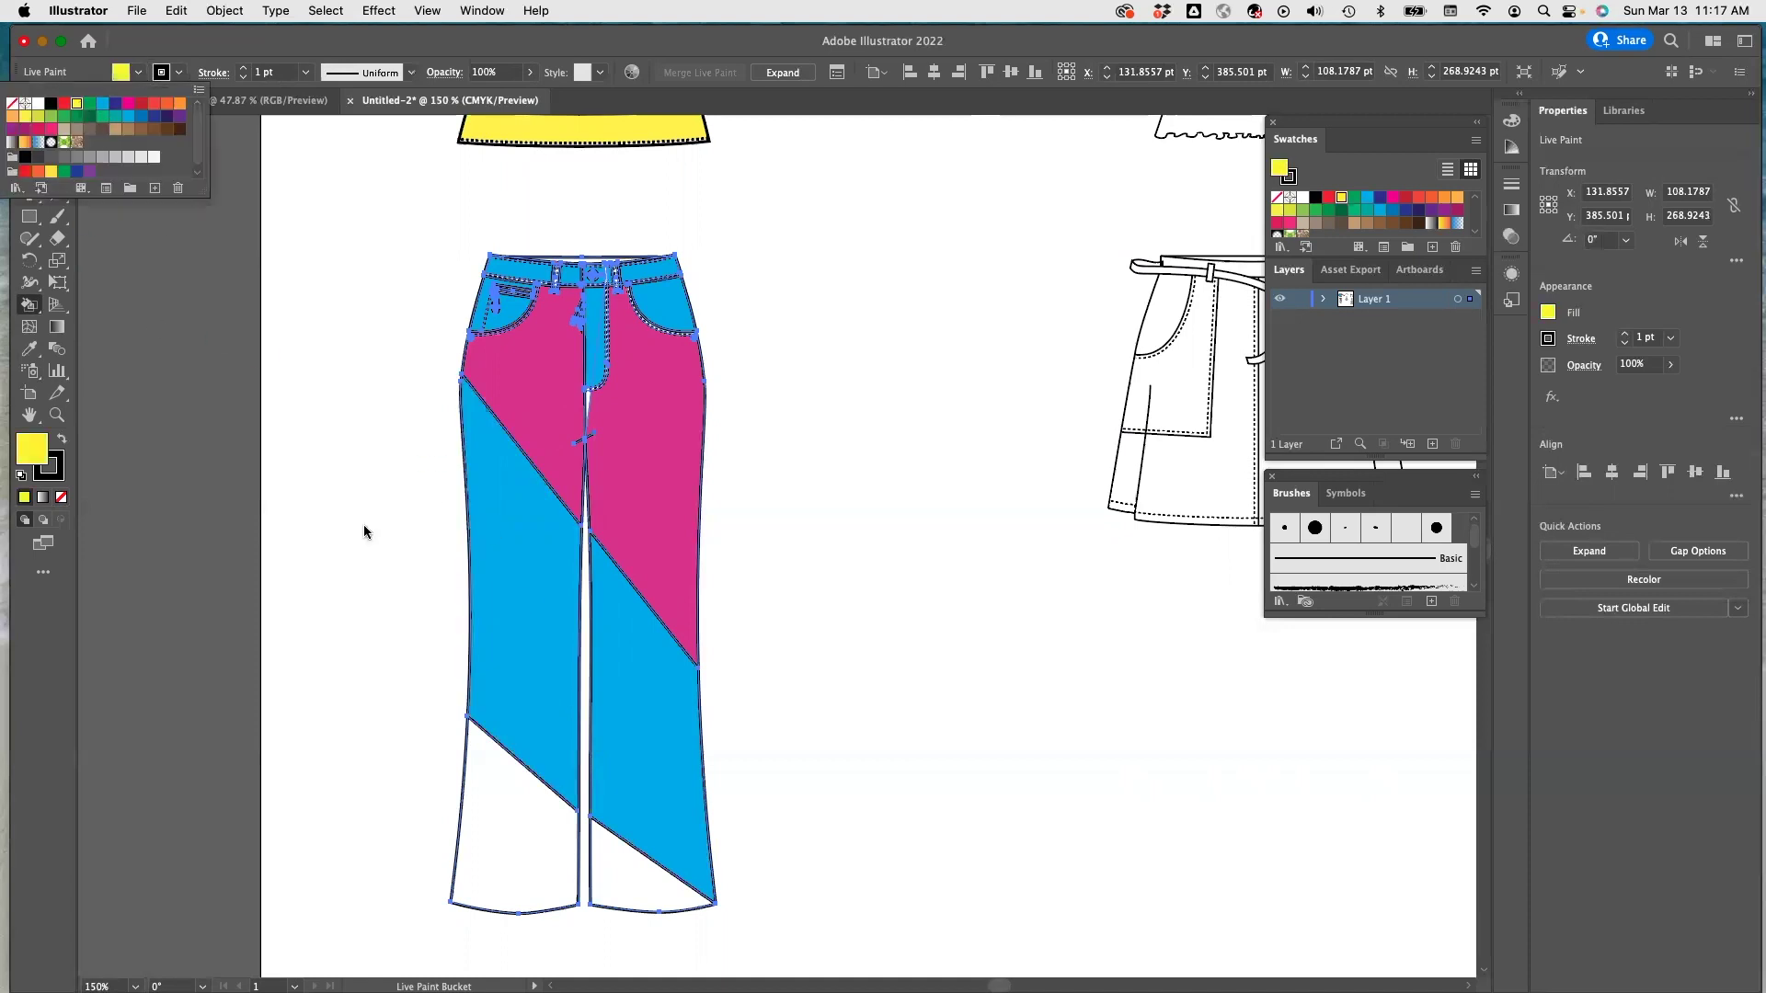
{"action": "left_click", "coordinate": [609, 881]}
{"action": "left_click", "coordinate": [522, 833]}
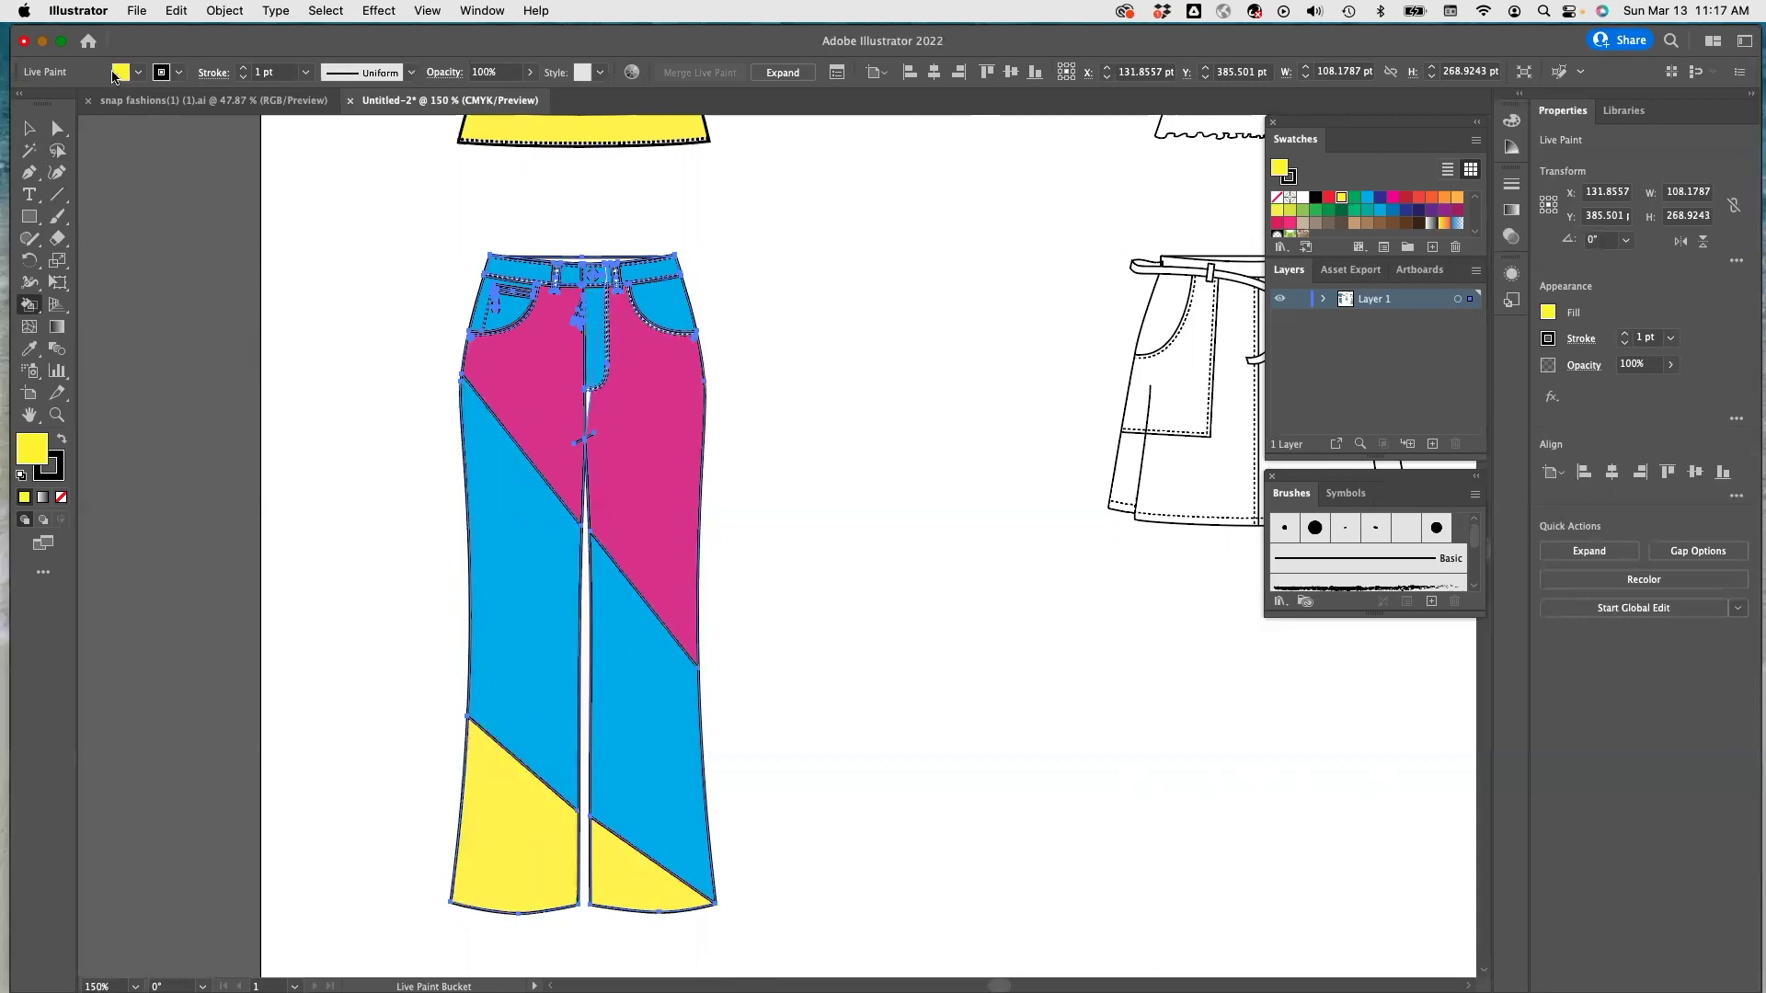
Live-paint the inner part of the trousers' zipped pocket on the left with dark blue.
{"action": "left_click", "coordinate": [139, 72]}
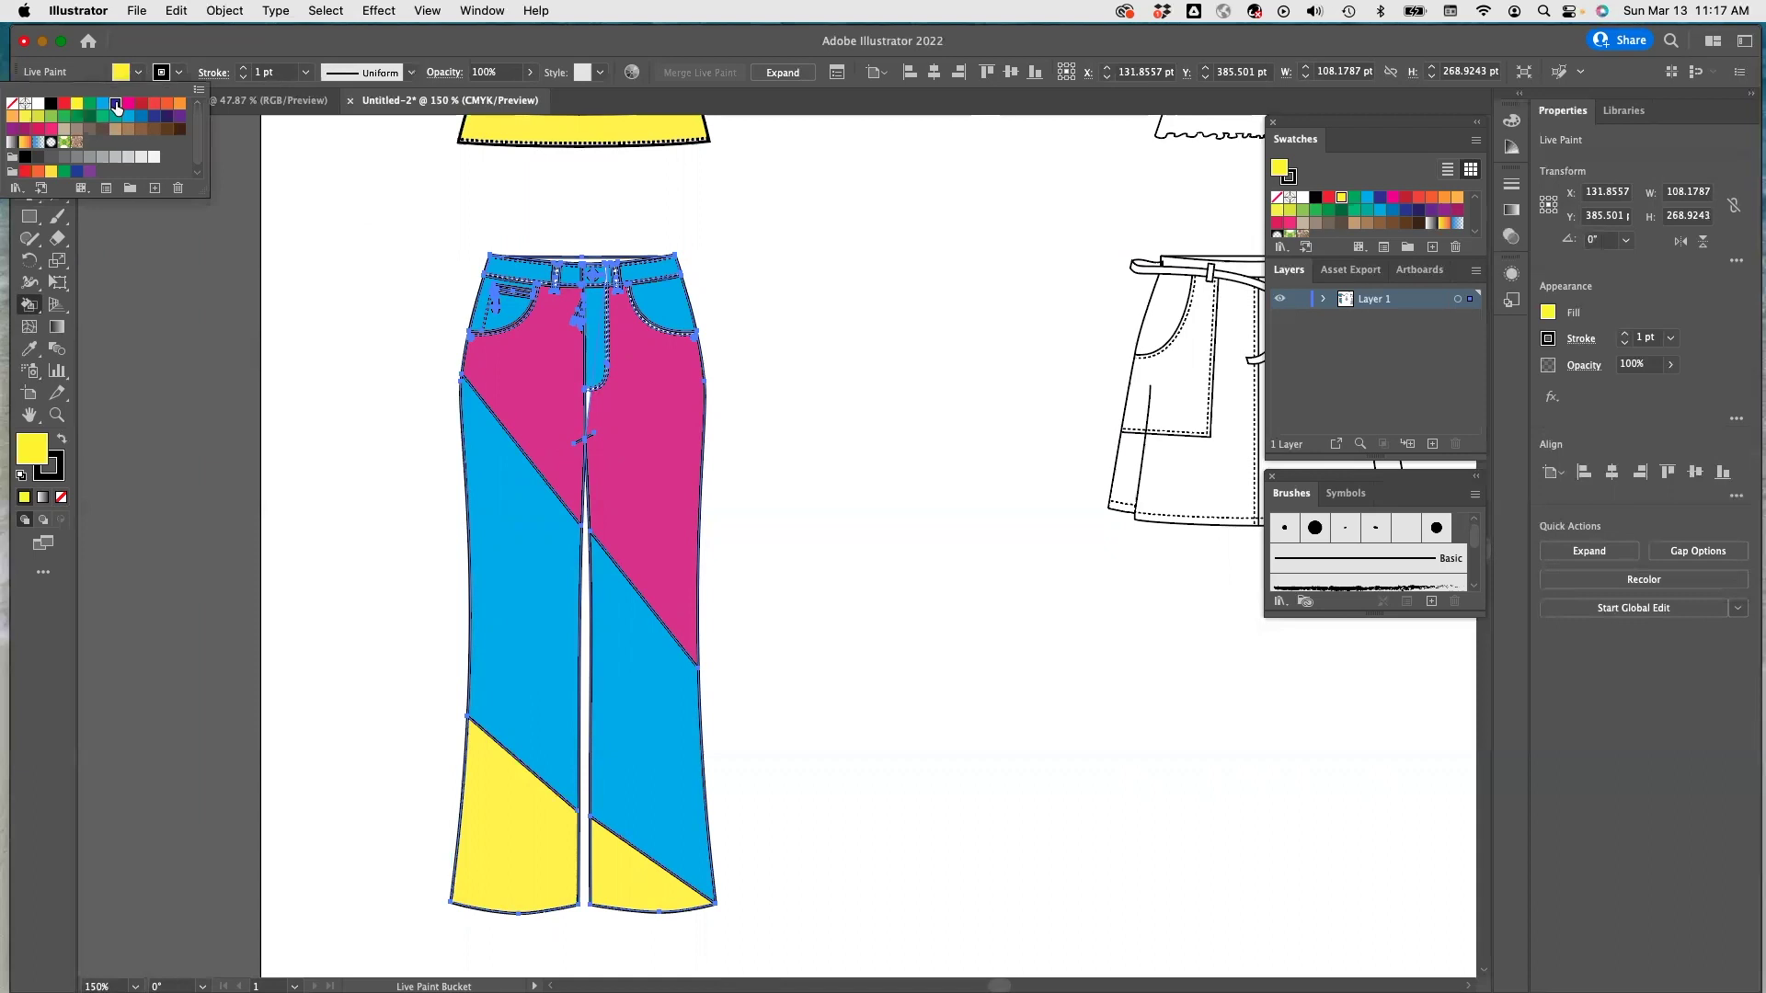
{"action": "left_click", "coordinate": [115, 105]}
{"action": "left_click", "coordinate": [515, 315]}
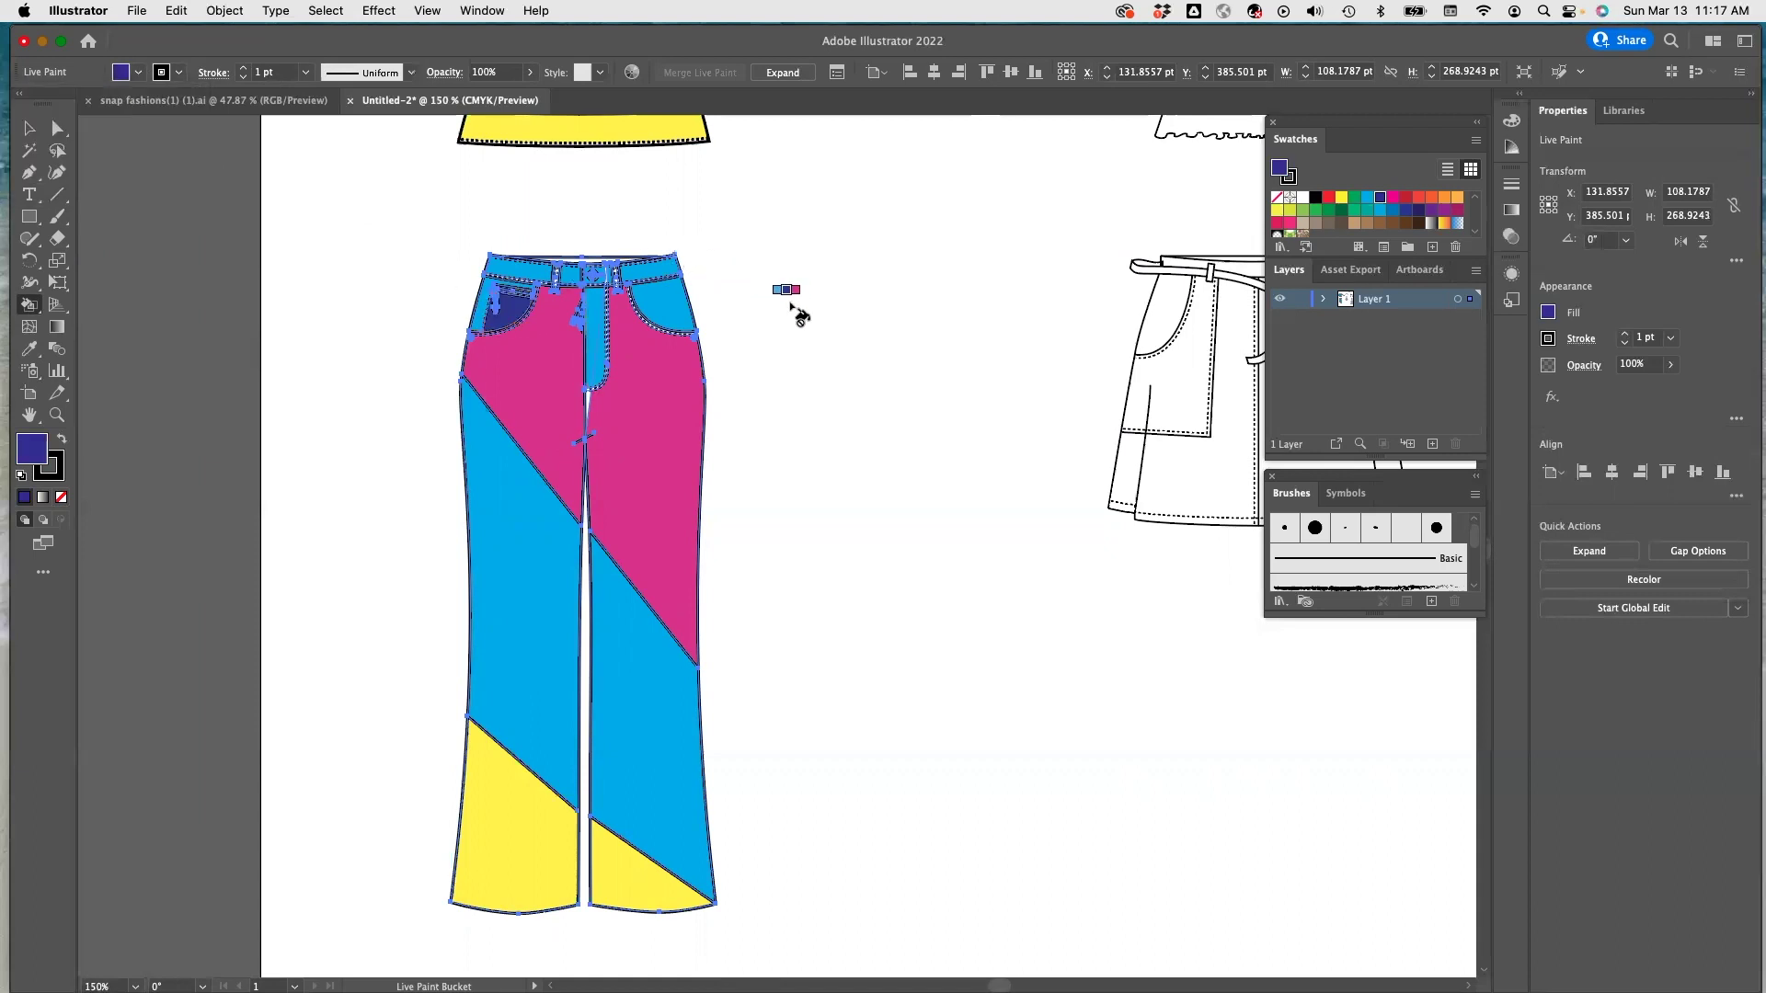
{"action": "scroll", "coordinate": [796, 315], "scroll_direction": "up", "scroll_amount": 3}
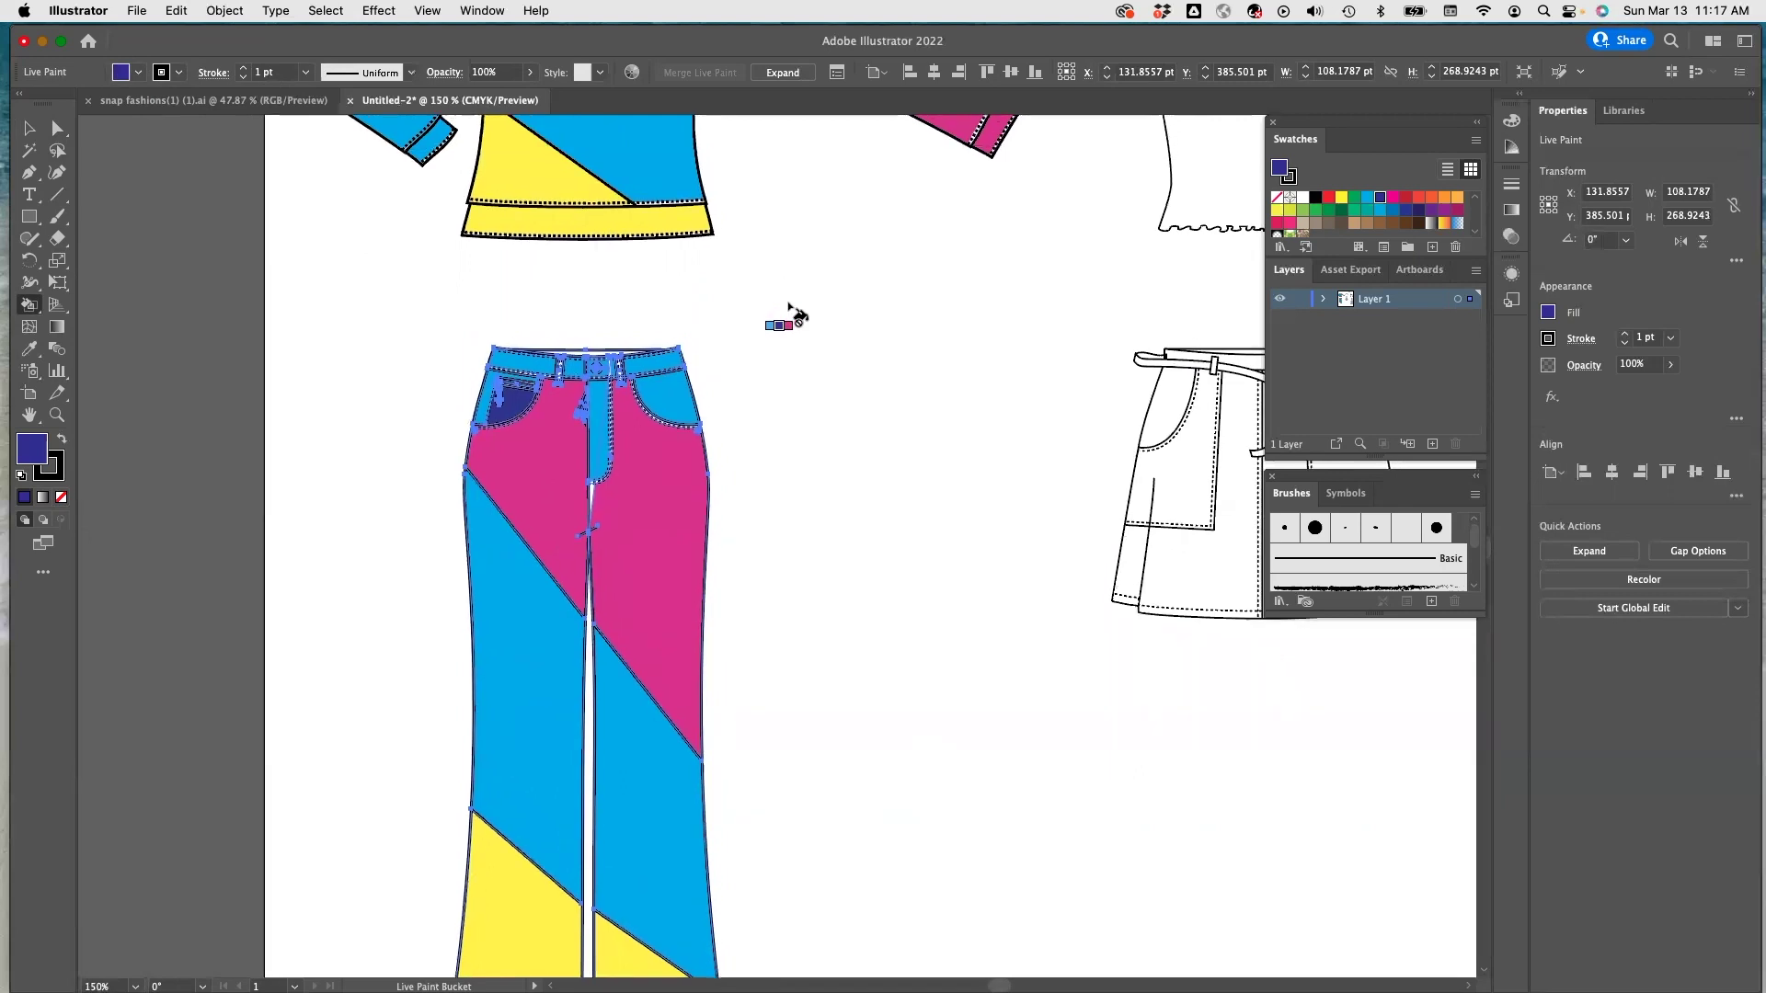
{"action": "scroll", "coordinate": [796, 315], "scroll_direction": "up", "scroll_amount": 4}
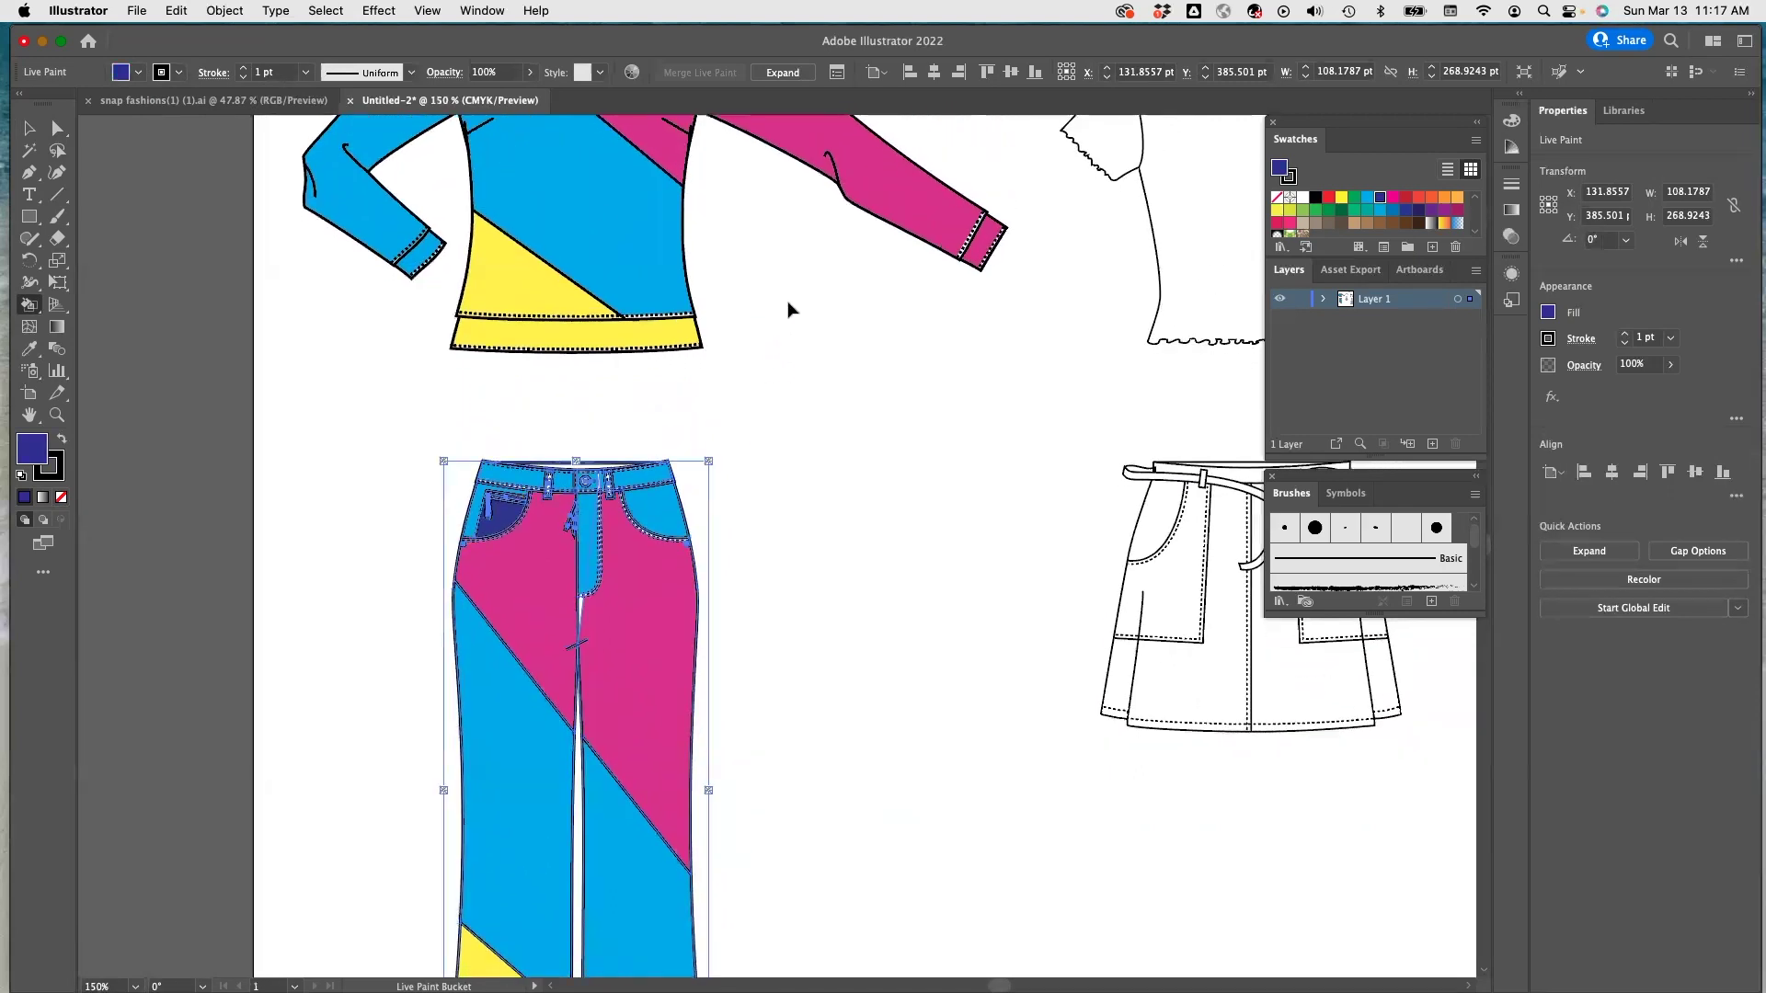
Draw a curved Pen tool style line across the T-shirt from its left shoulder to the right part of the hem, with no fill.
{"action": "key", "text": "super+minus"}
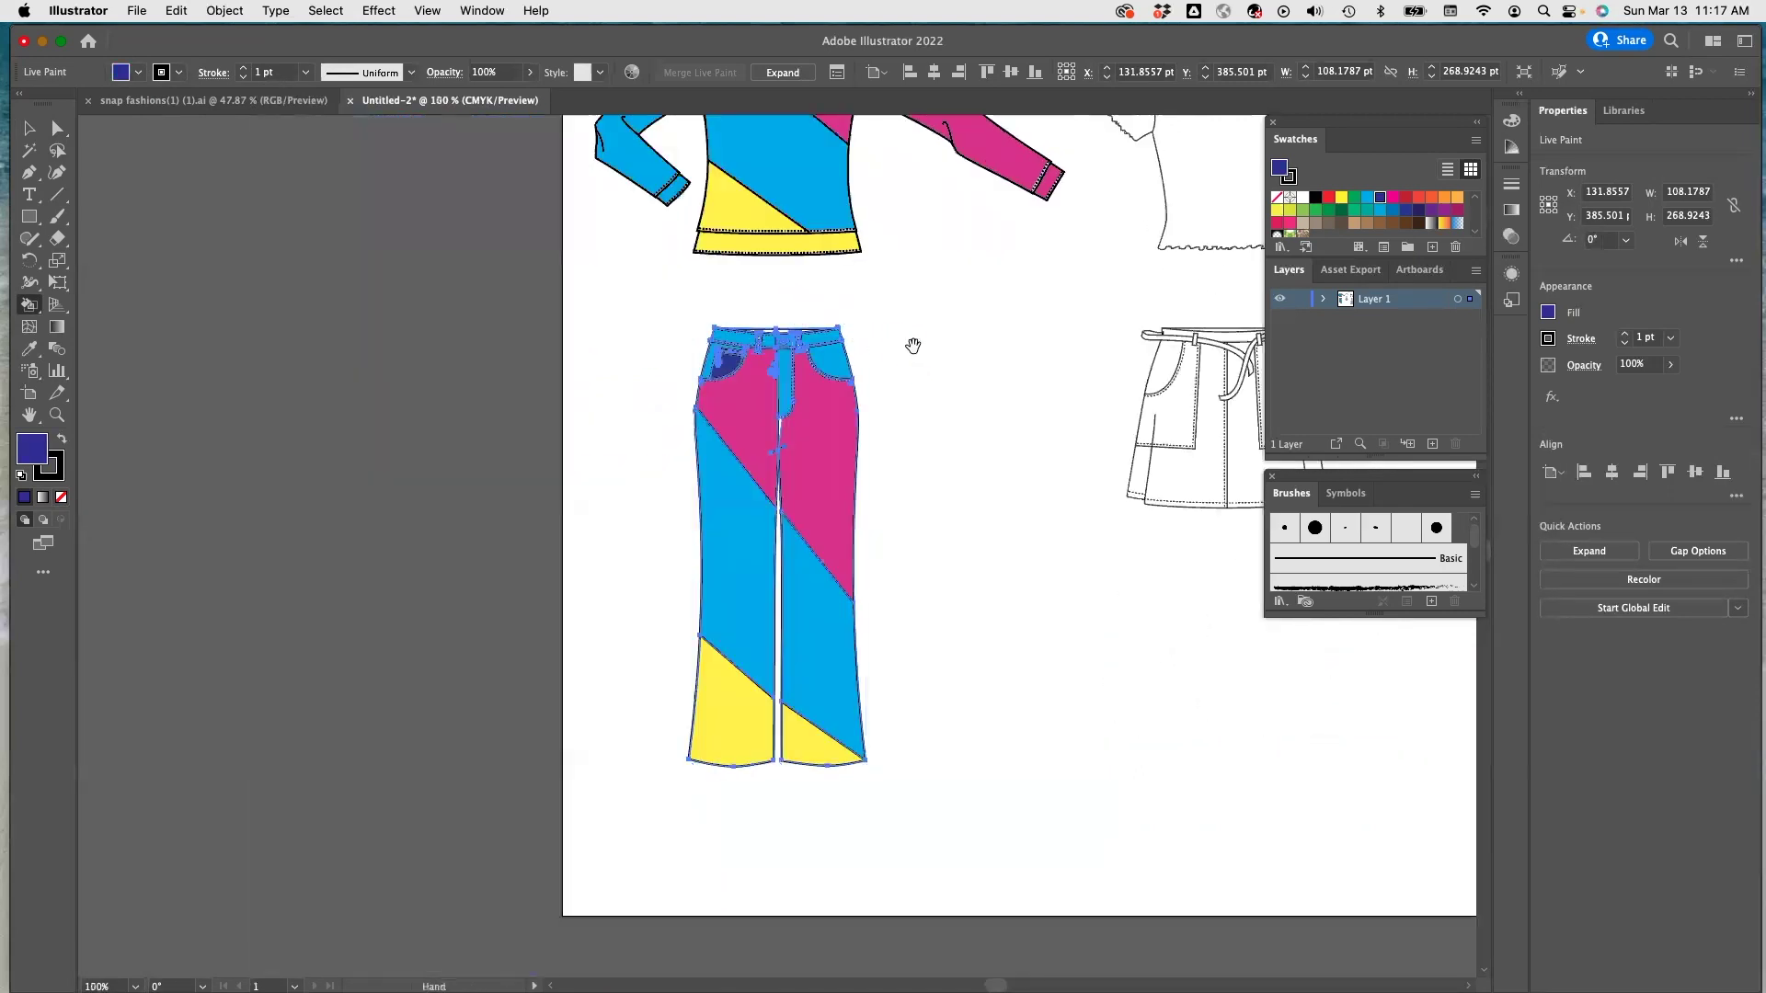
{"action": "mouse_move", "coordinate": [914, 347]}
{"action": "left_mouse_down"}
{"action": "mouse_move", "coordinate": [595, 437]}
{"action": "mouse_move", "coordinate": [514, 510]}
{"action": "mouse_move", "coordinate": [465, 484]}
{"action": "left_mouse_up"}
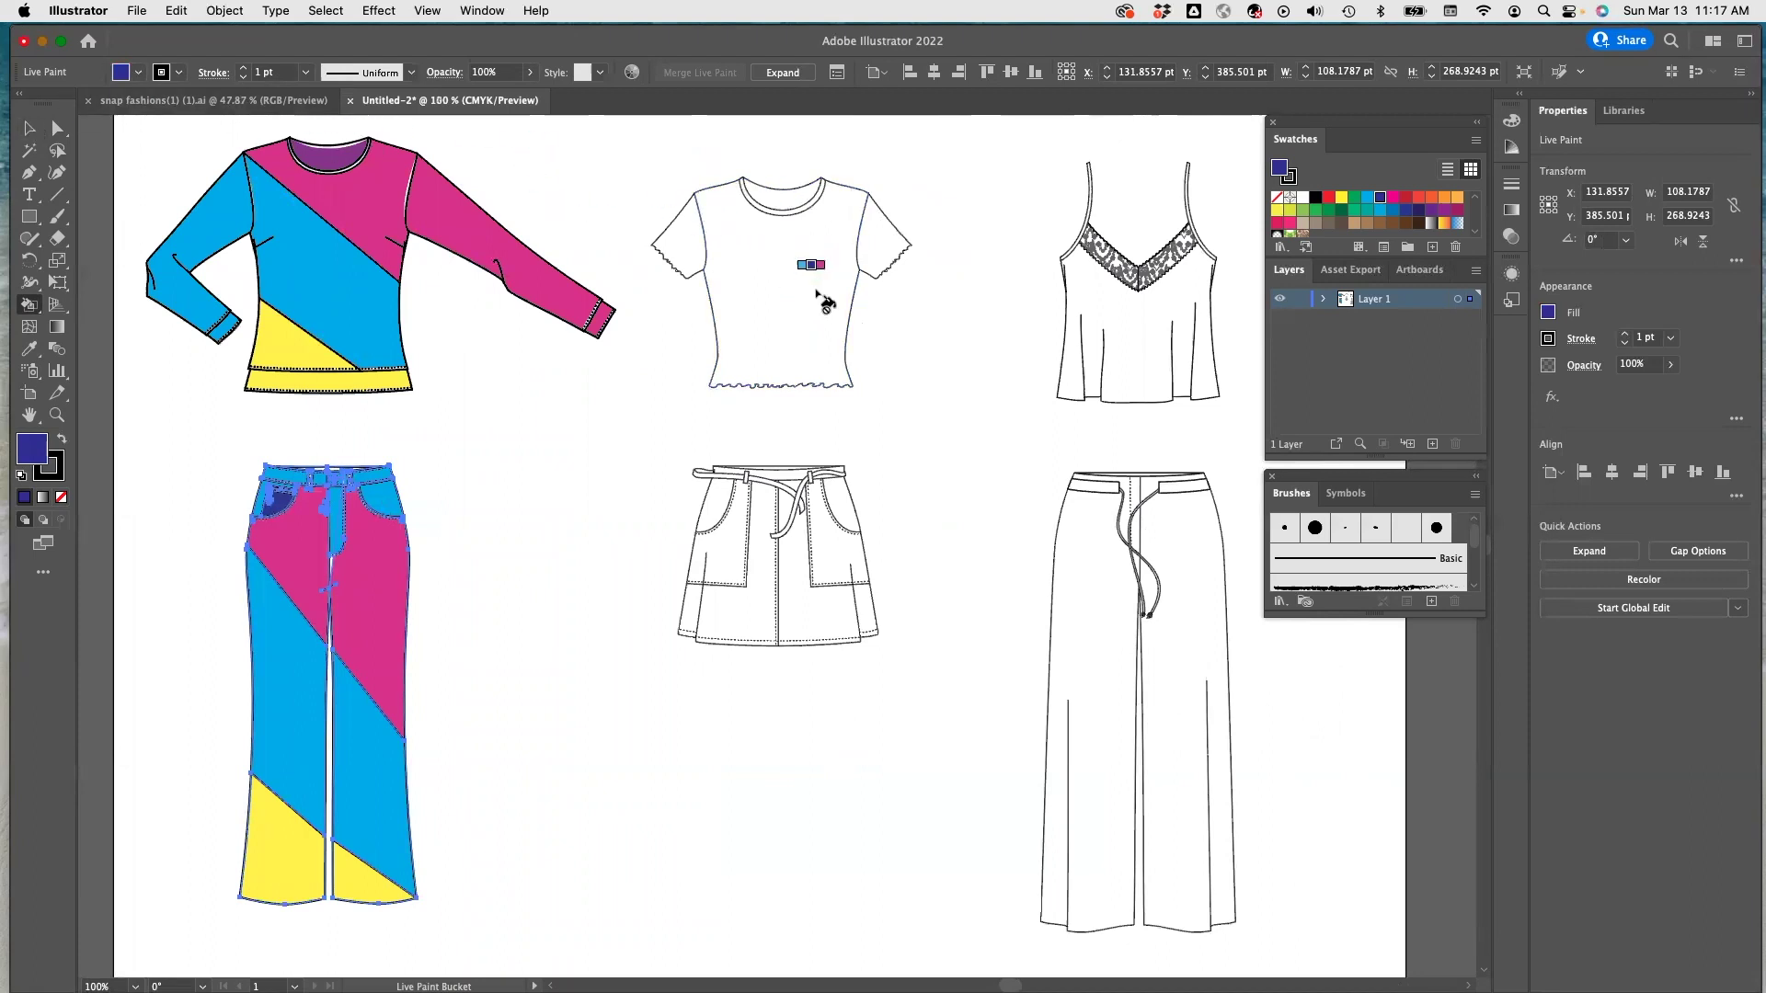
{"action": "left_click", "coordinate": [30, 174]}
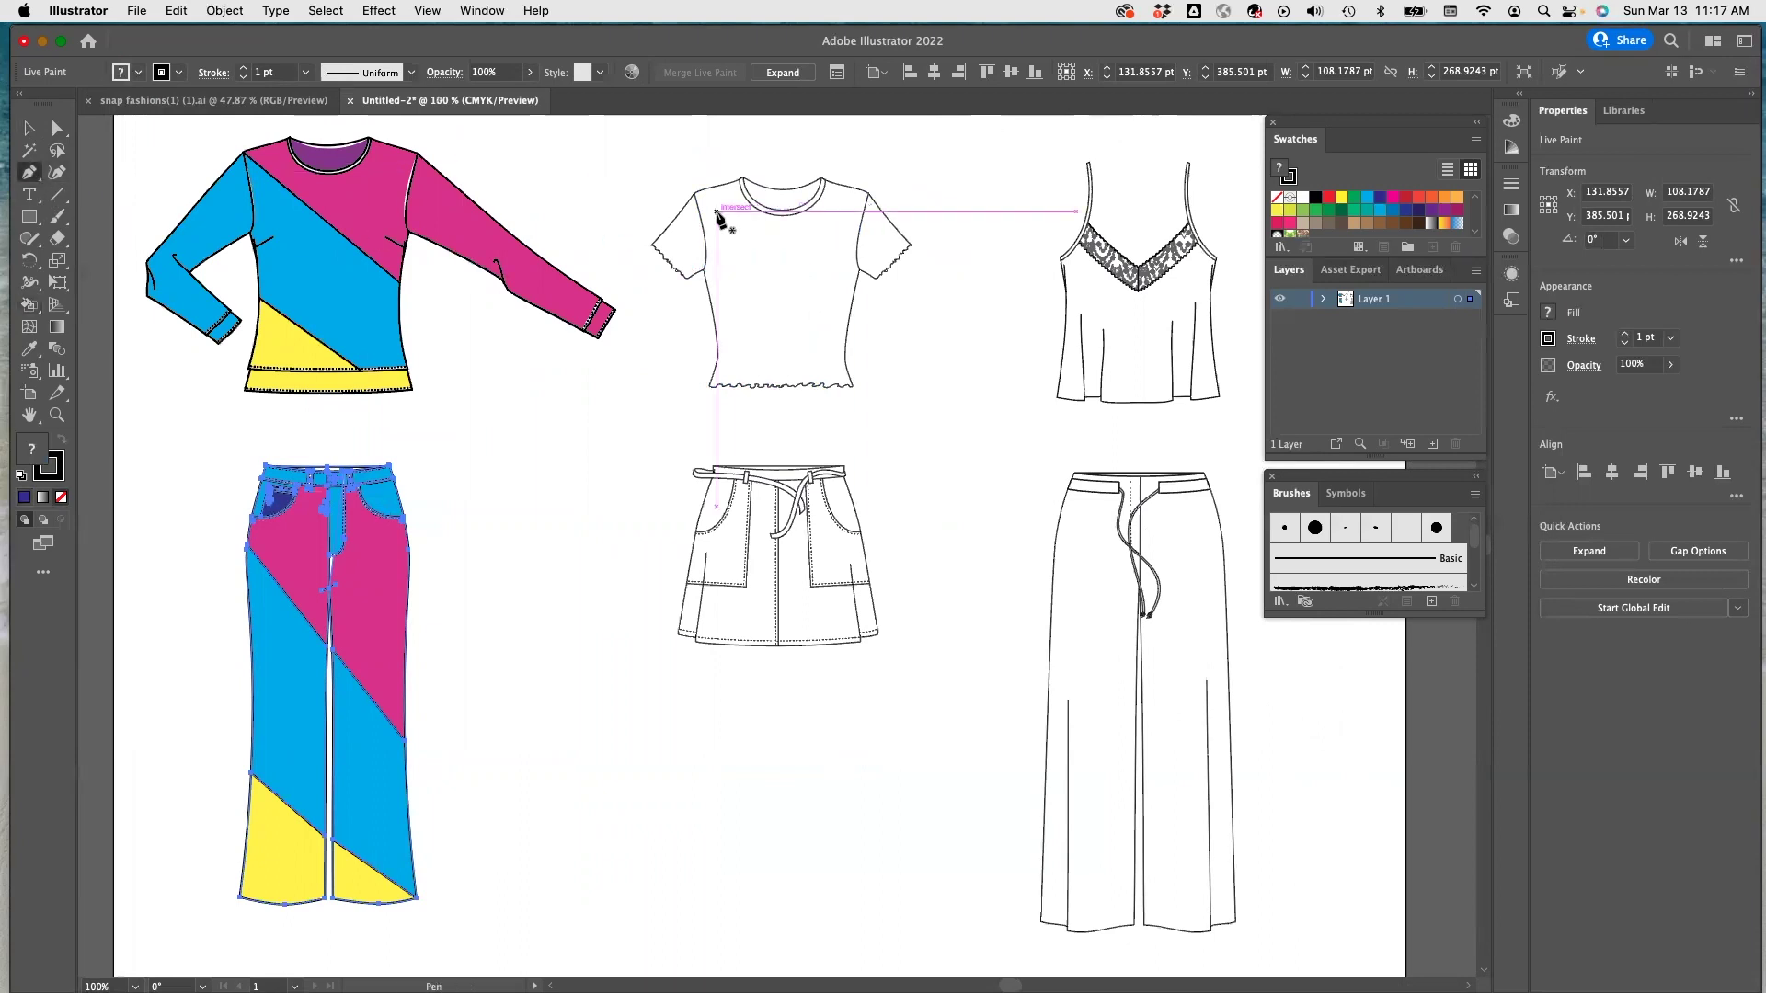
{"action": "left_click", "coordinate": [694, 194]}
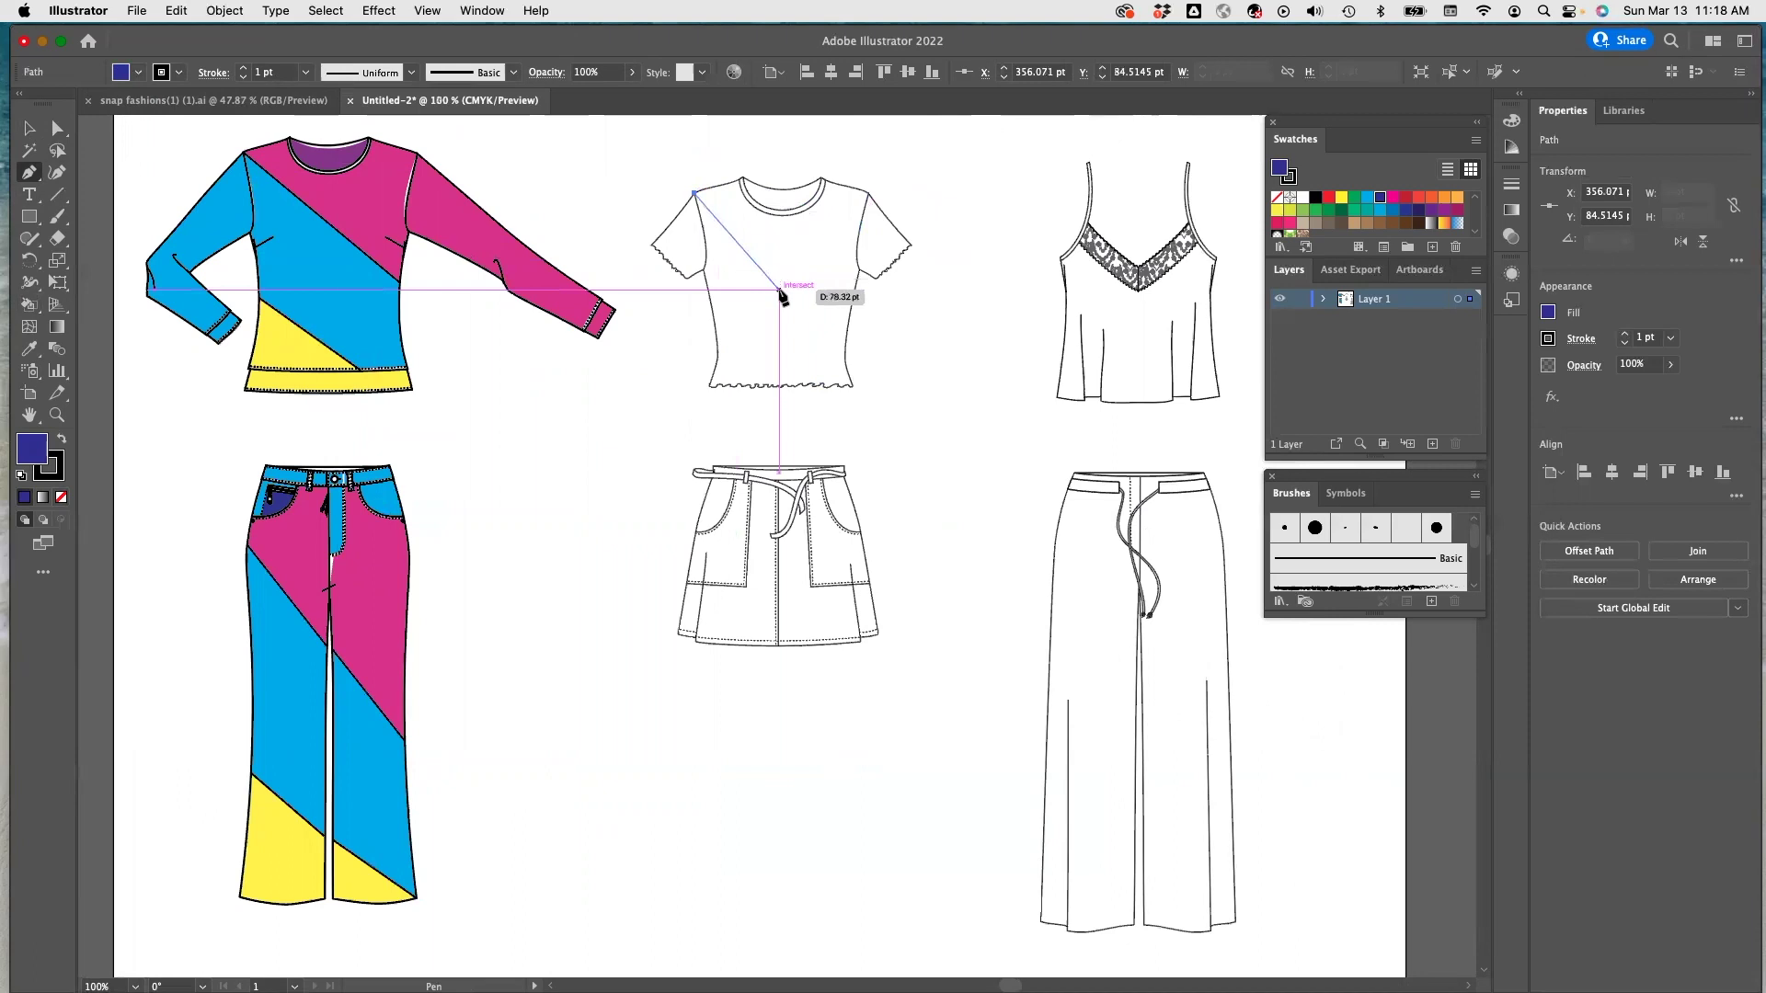
{"action": "left_click_drag", "start_coordinate": [770, 268], "coordinate": [815, 361]}
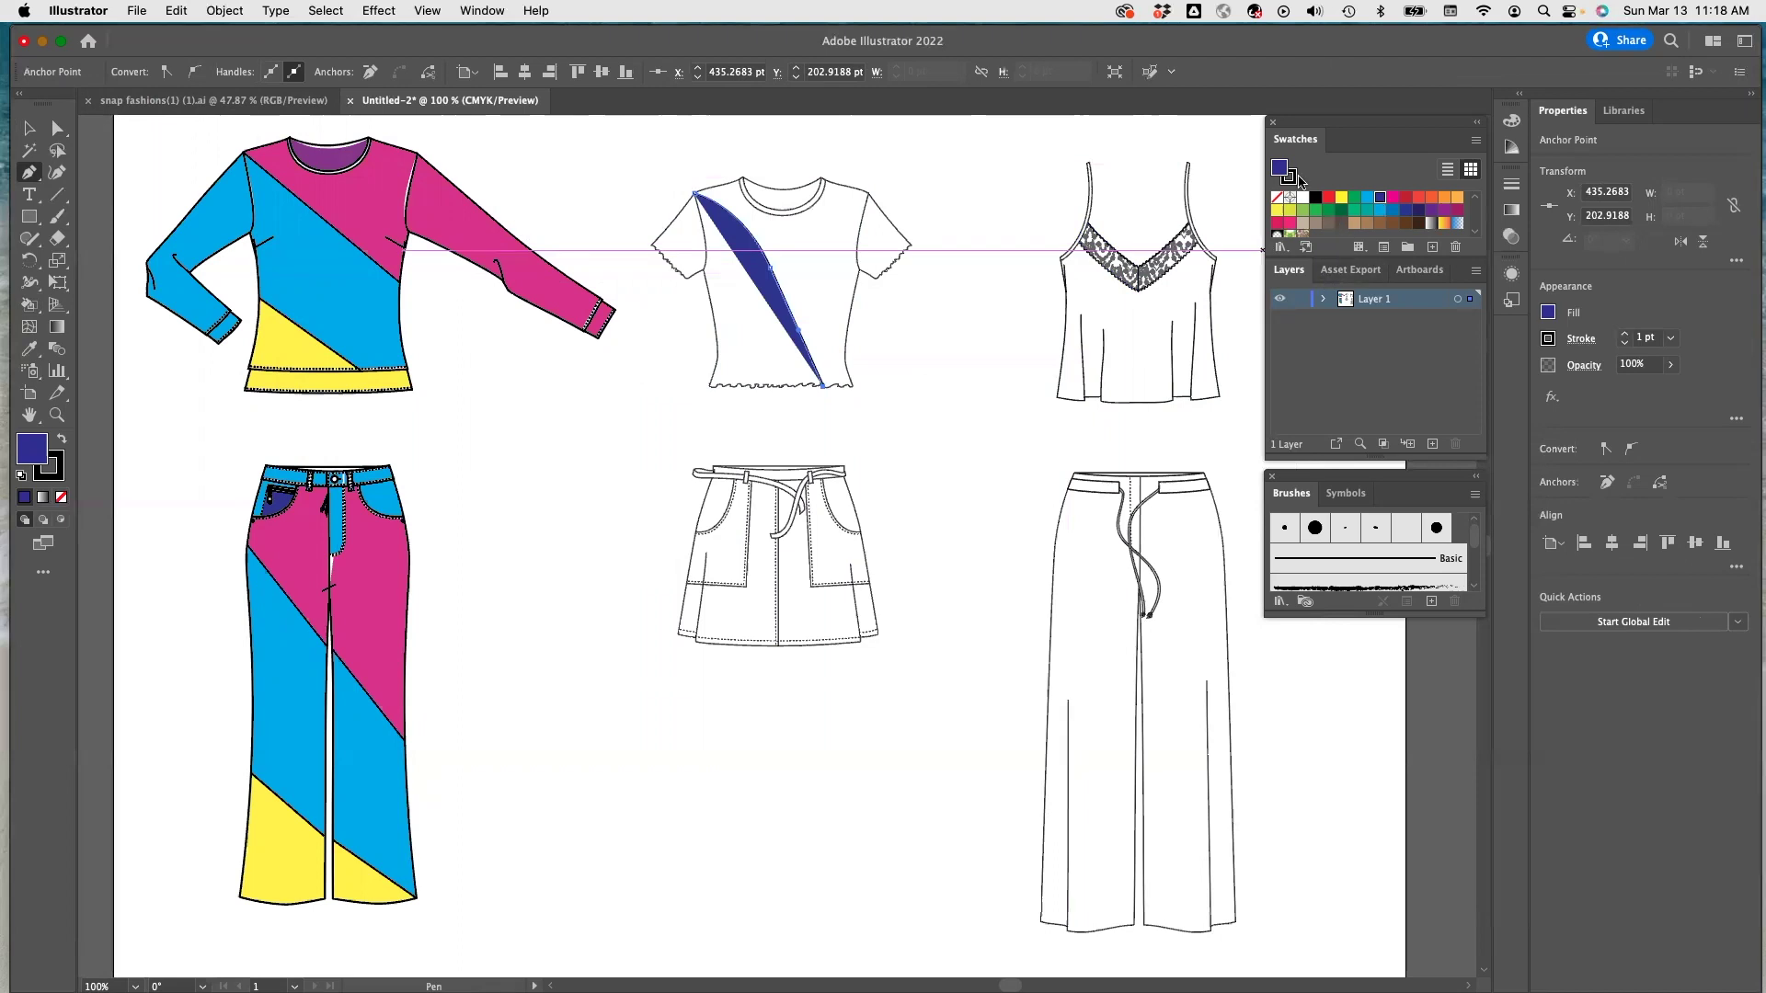
{"action": "left_click", "coordinate": [1276, 197]}
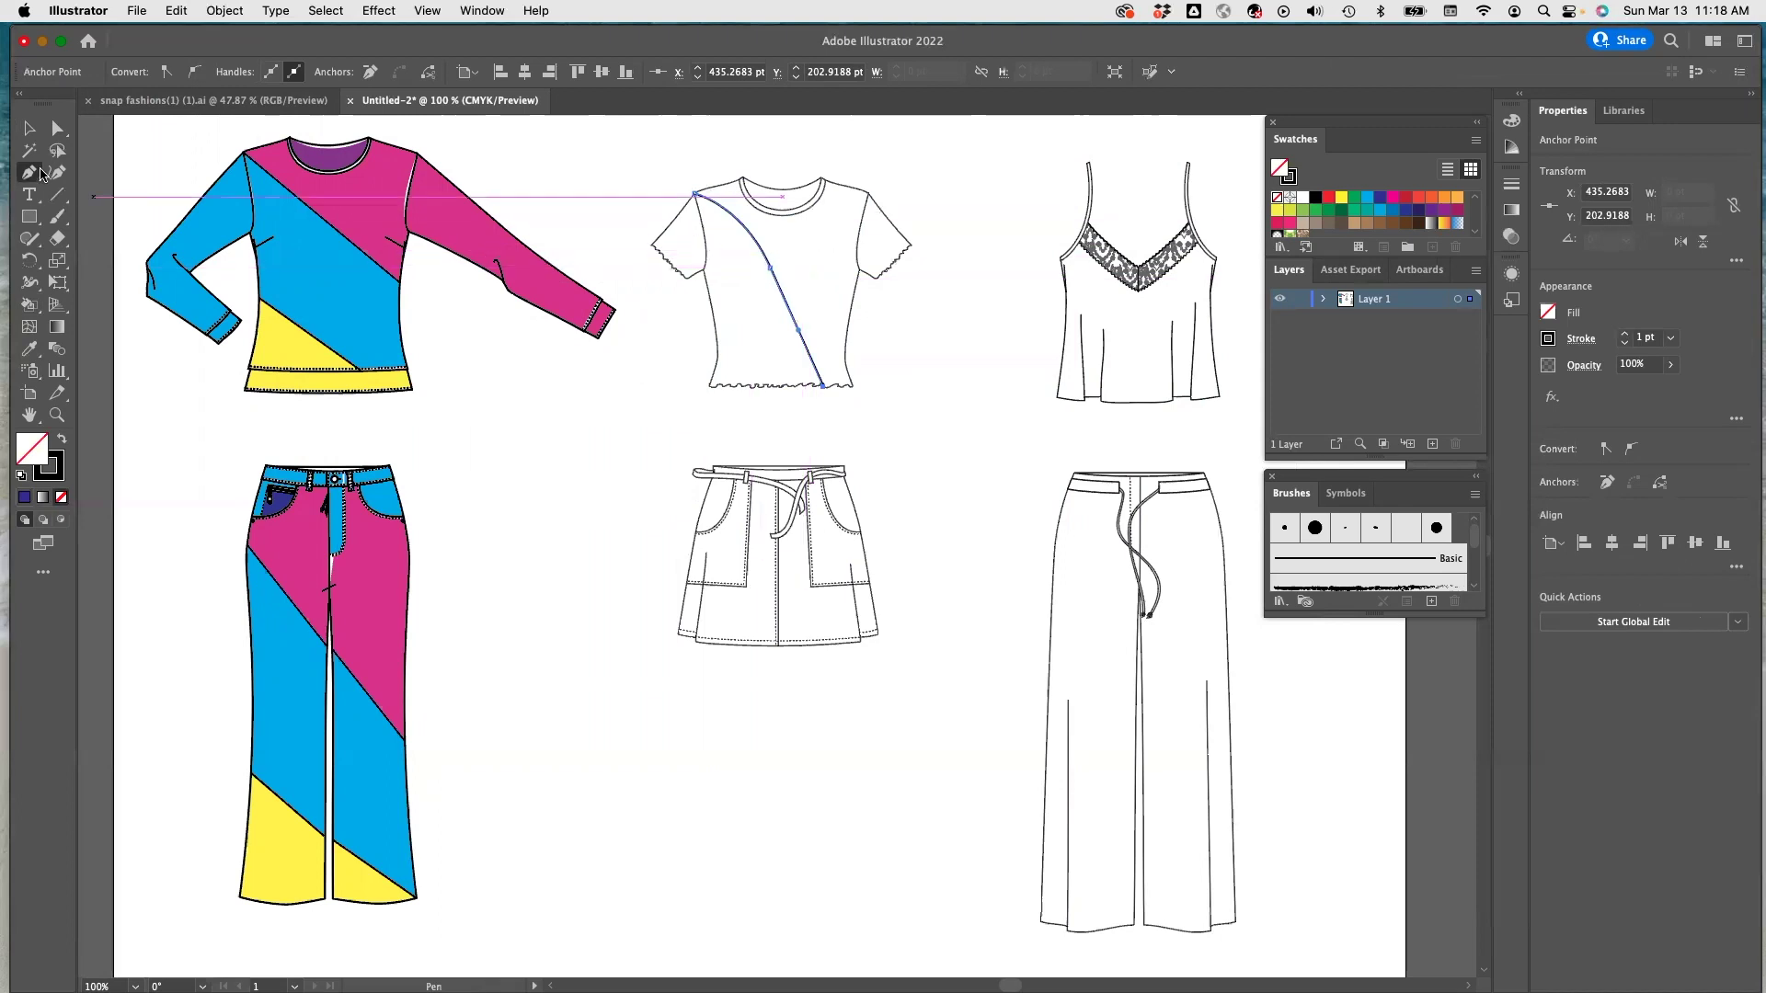
Draw a crossing curved style line from the T-shirt's right shoulder to the left part of the hem, and align its upper end with the shoulder seam.
{"action": "left_click_drag", "start_coordinate": [791, 273], "coordinate": [733, 393]}
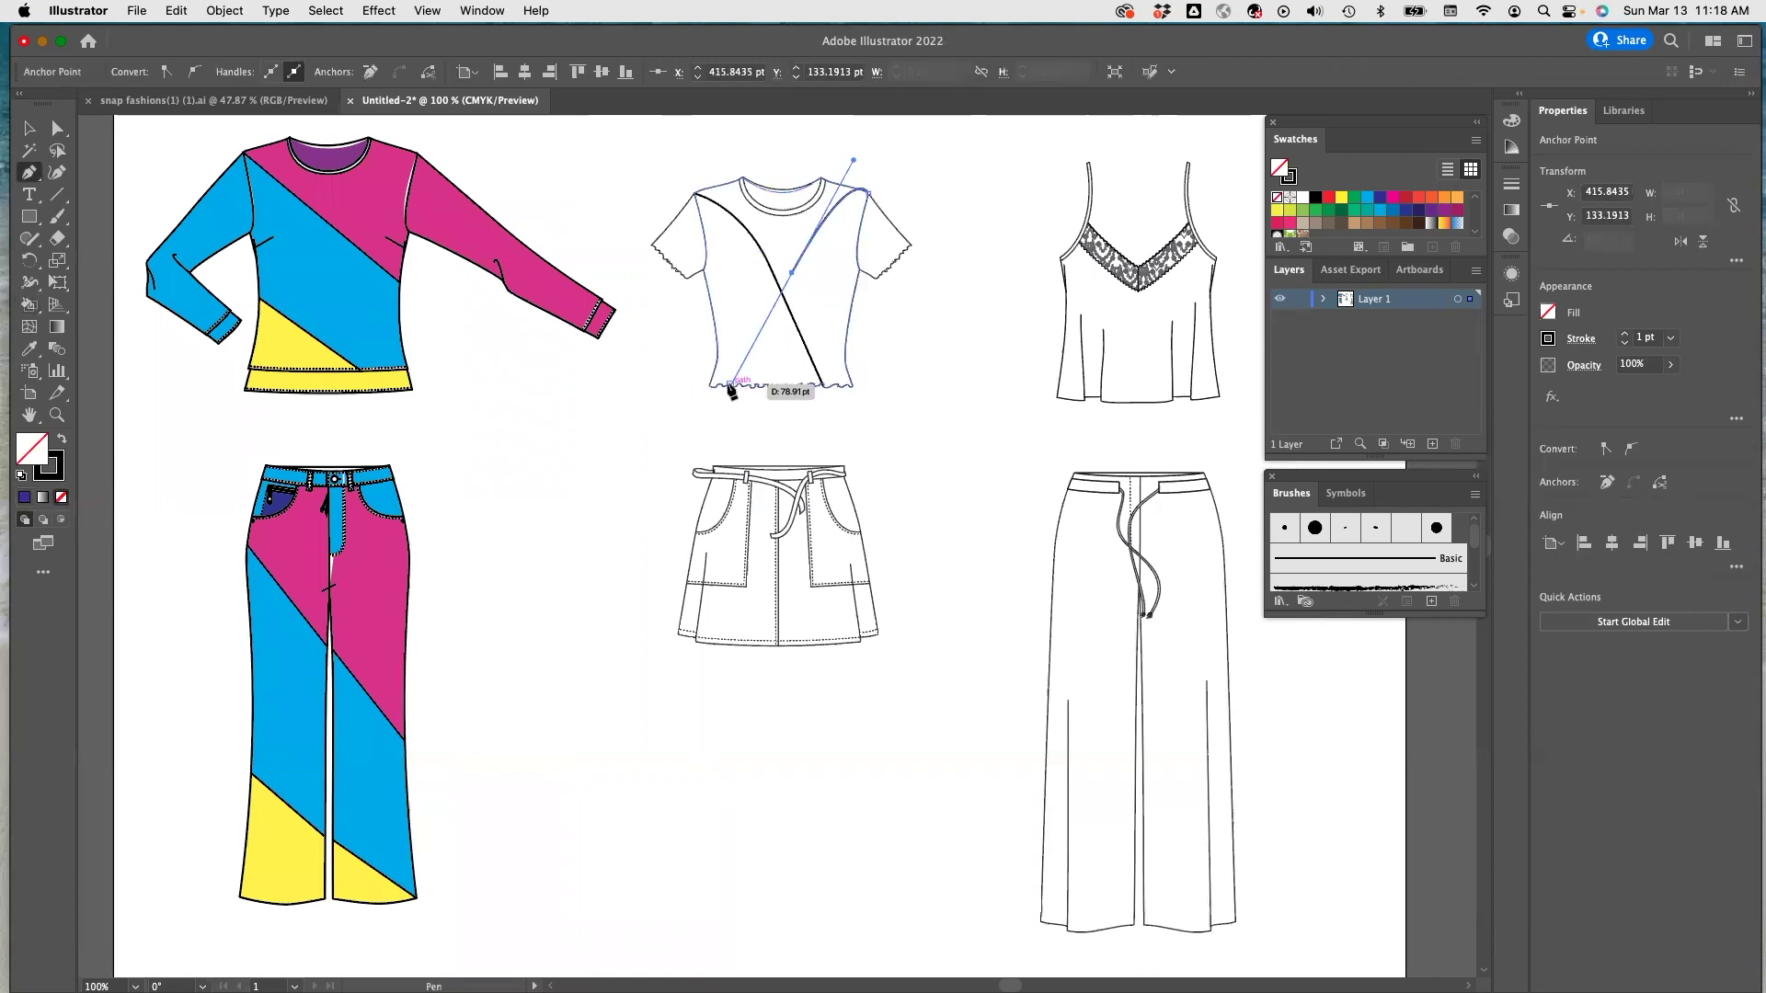
{"action": "left_click_drag", "start_coordinate": [731, 391], "coordinate": [730, 389]}
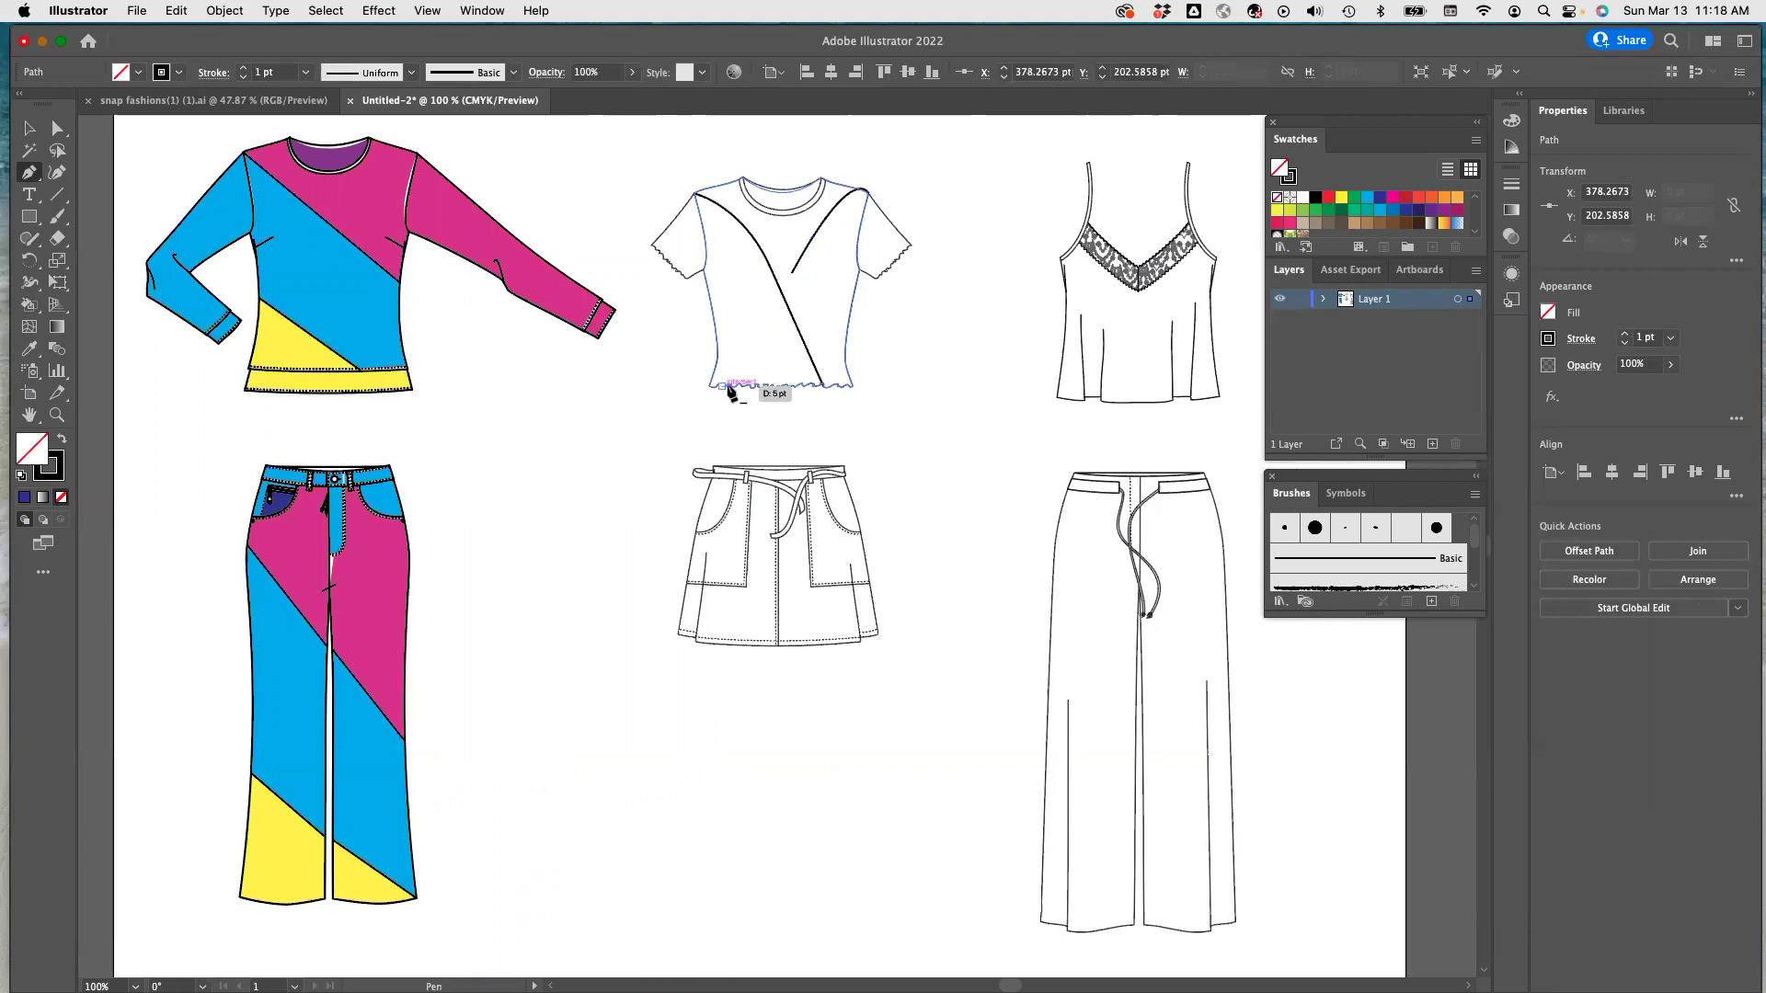
{"action": "left_click", "coordinate": [795, 275]}
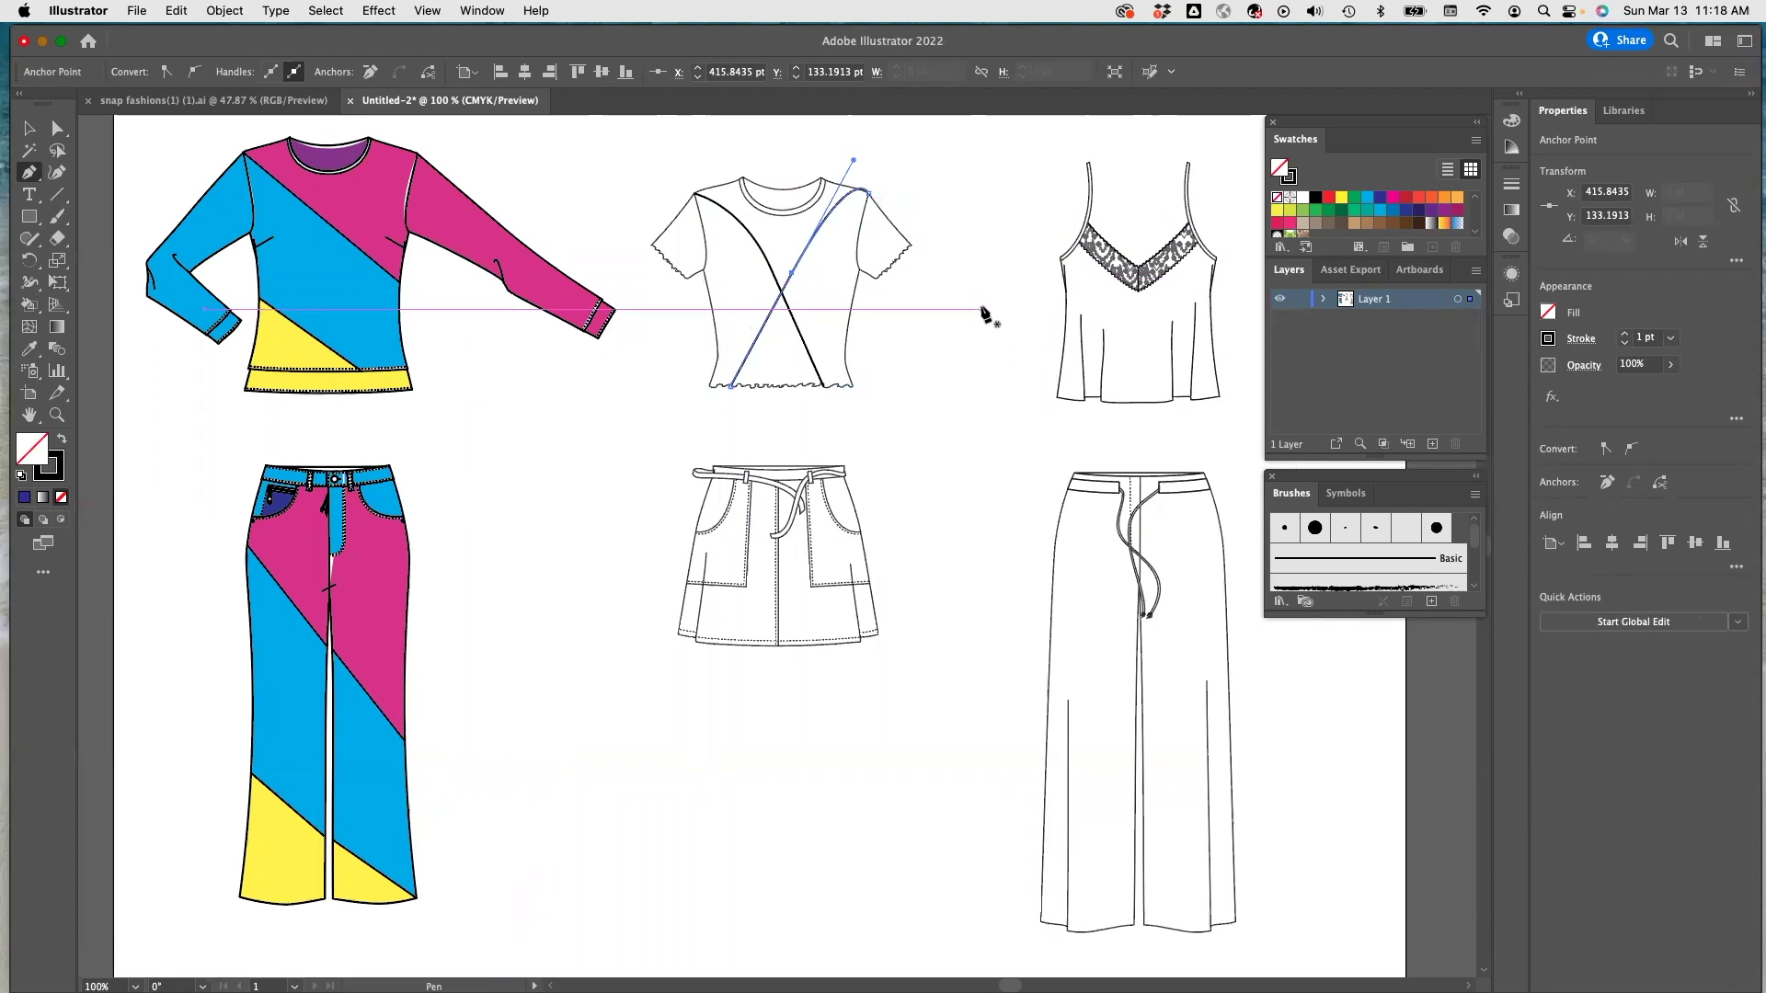
{"action": "left_click", "coordinate": [63, 135]}
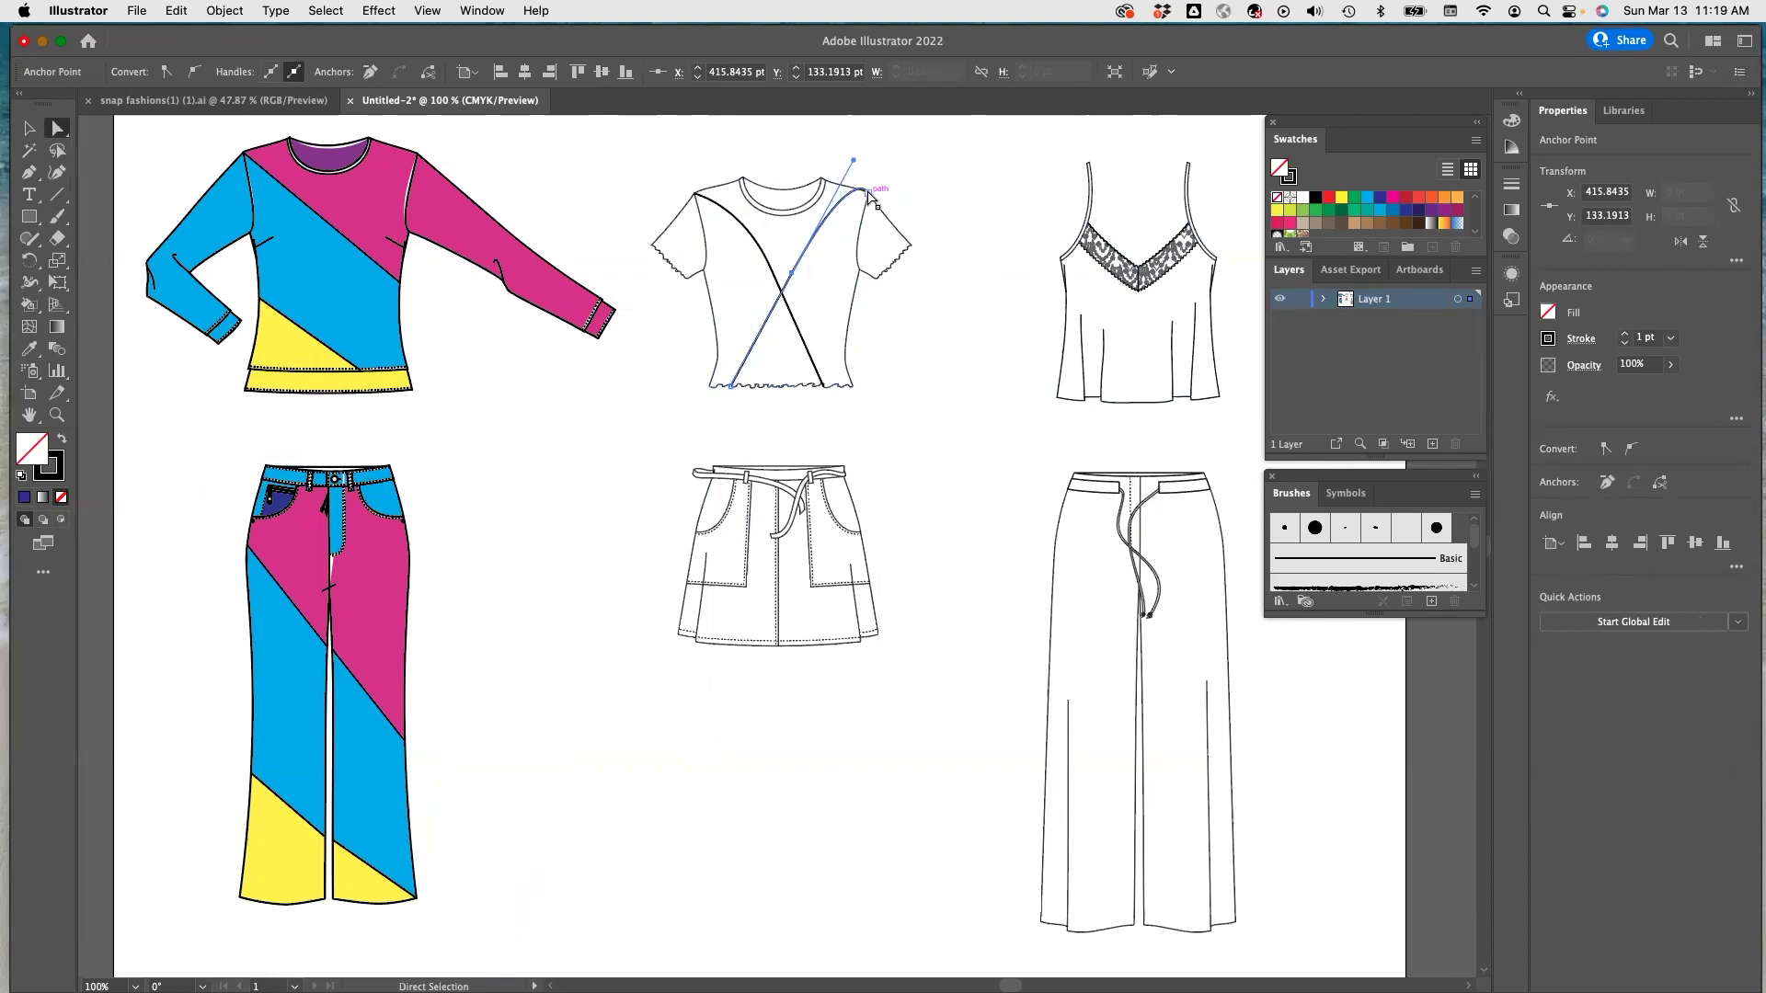
{"action": "left_click_drag", "start_coordinate": [868, 195], "coordinate": [867, 199]}
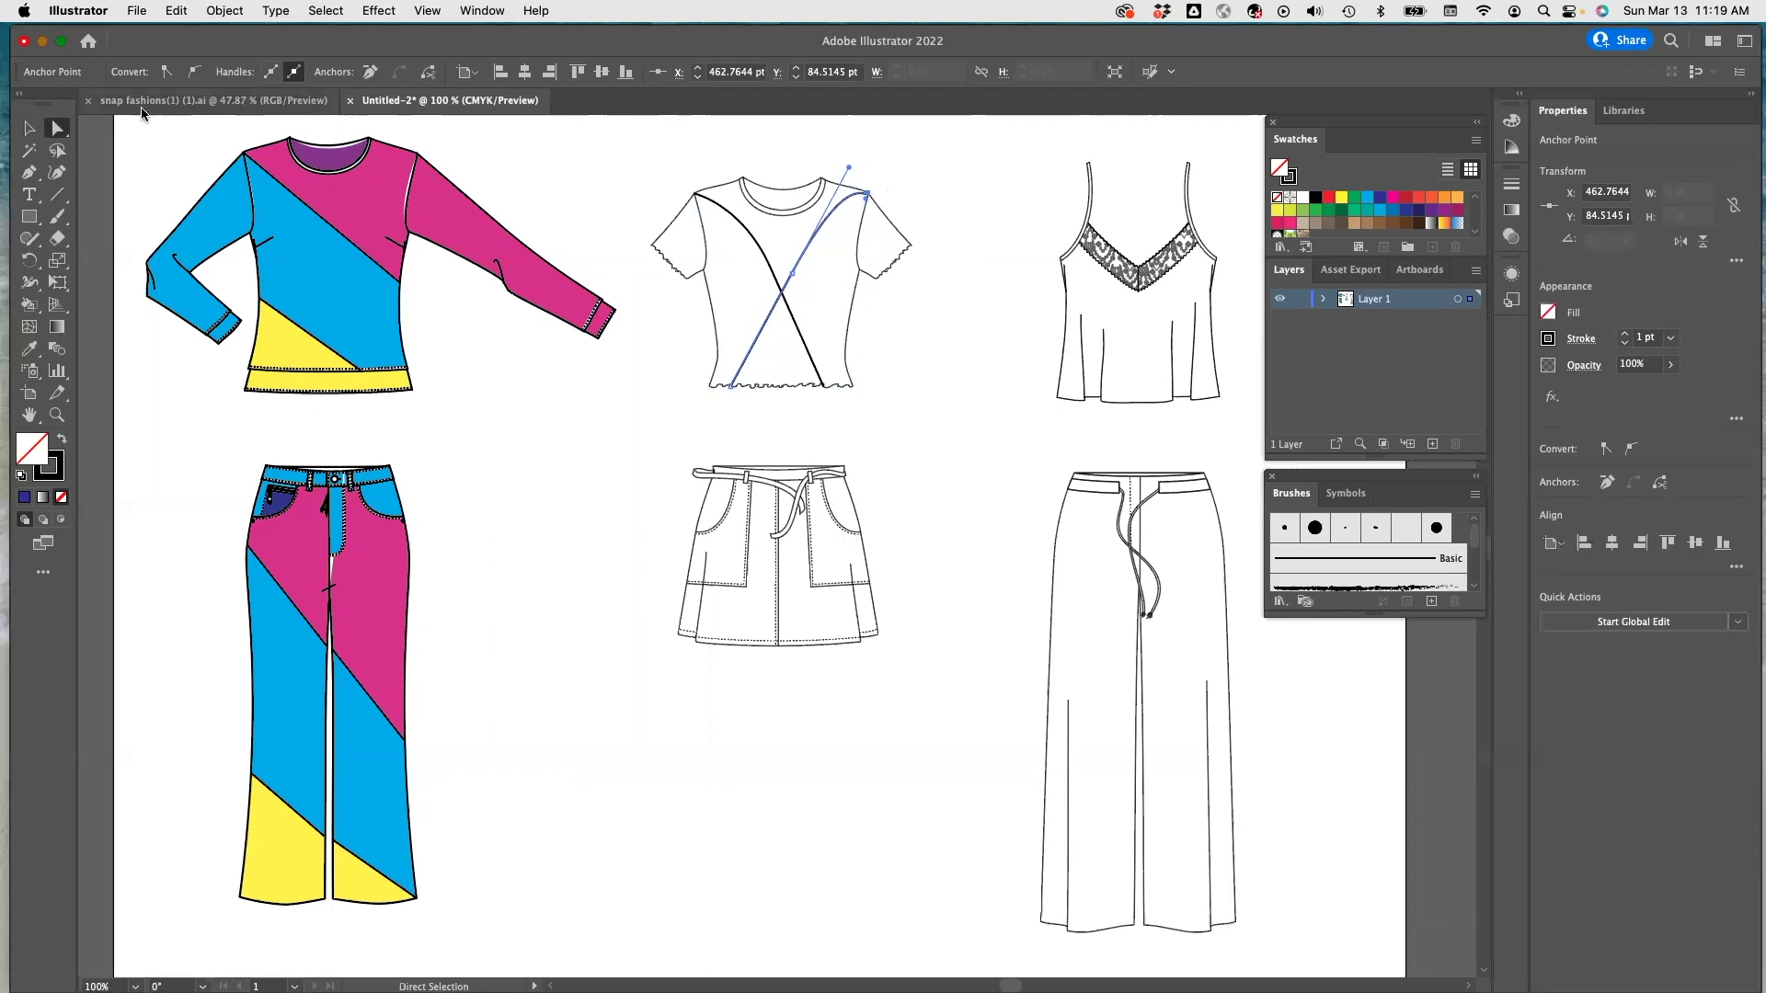
{"action": "left_click", "coordinate": [28, 128]}
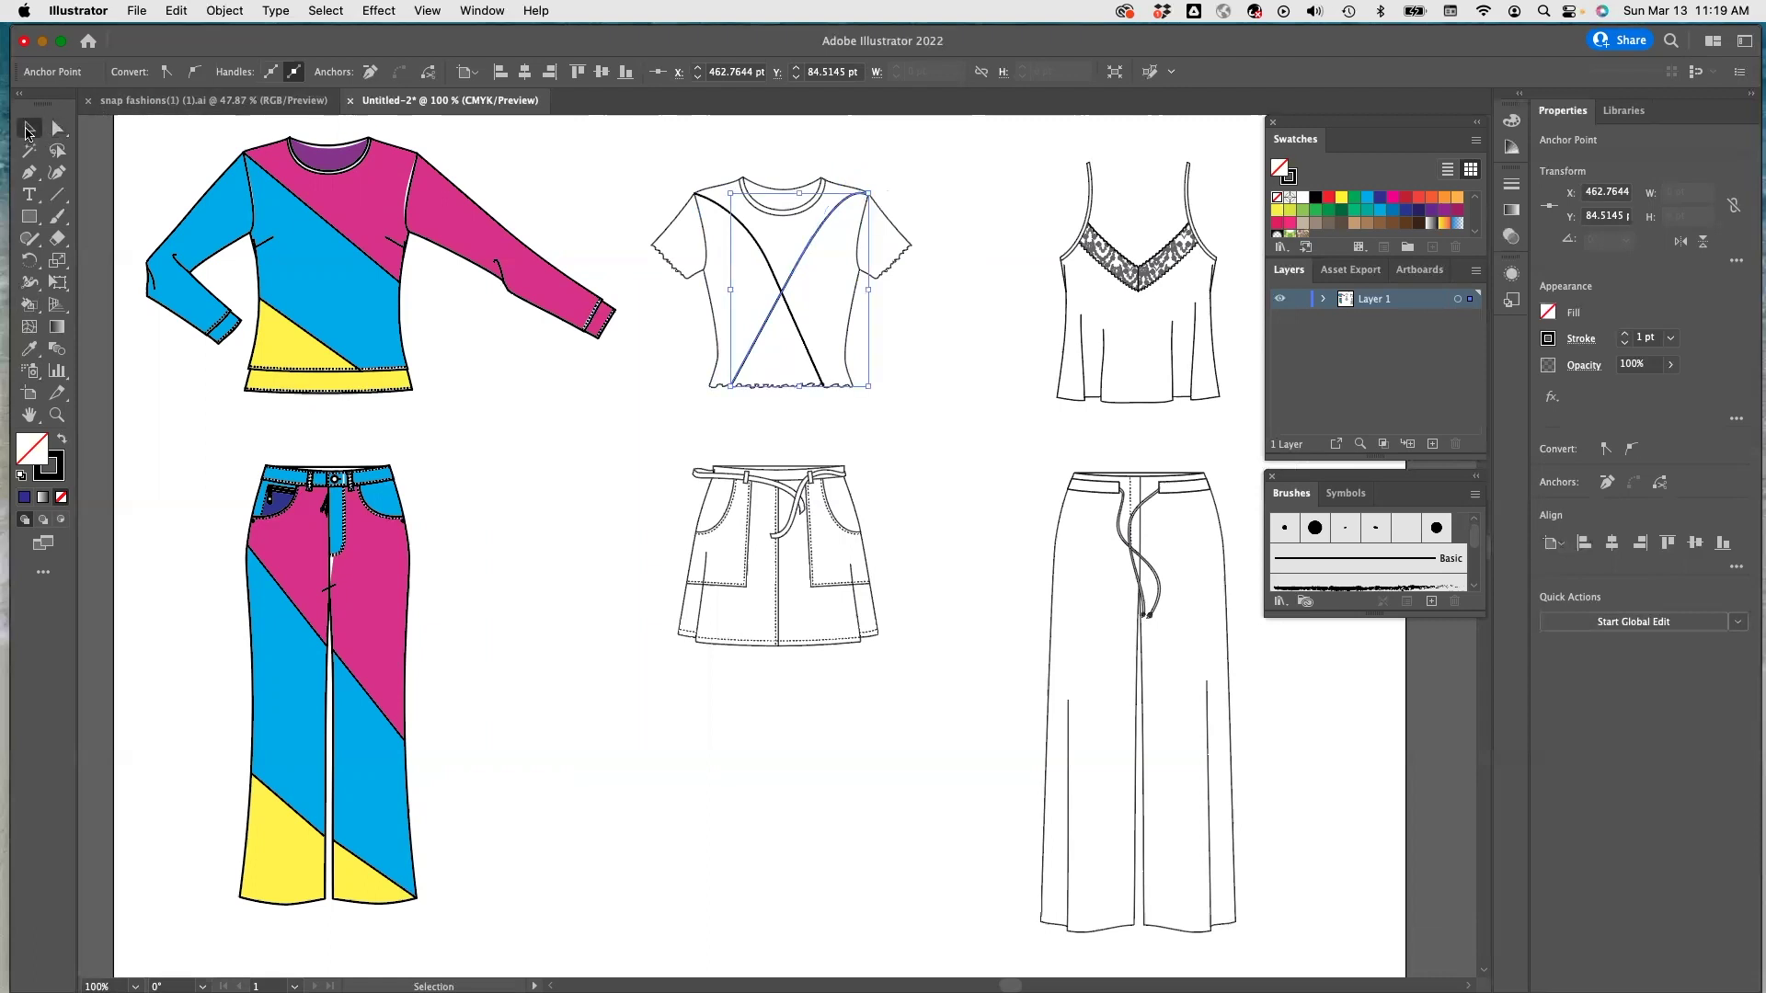
Make a Live Paint group from the T-shirt flat and its two crossing style lines.
{"action": "left_click", "coordinate": [630, 151]}
{"action": "left_click_drag", "start_coordinate": [658, 159], "coordinate": [954, 406]}
{"action": "left_click", "coordinate": [229, 12]}
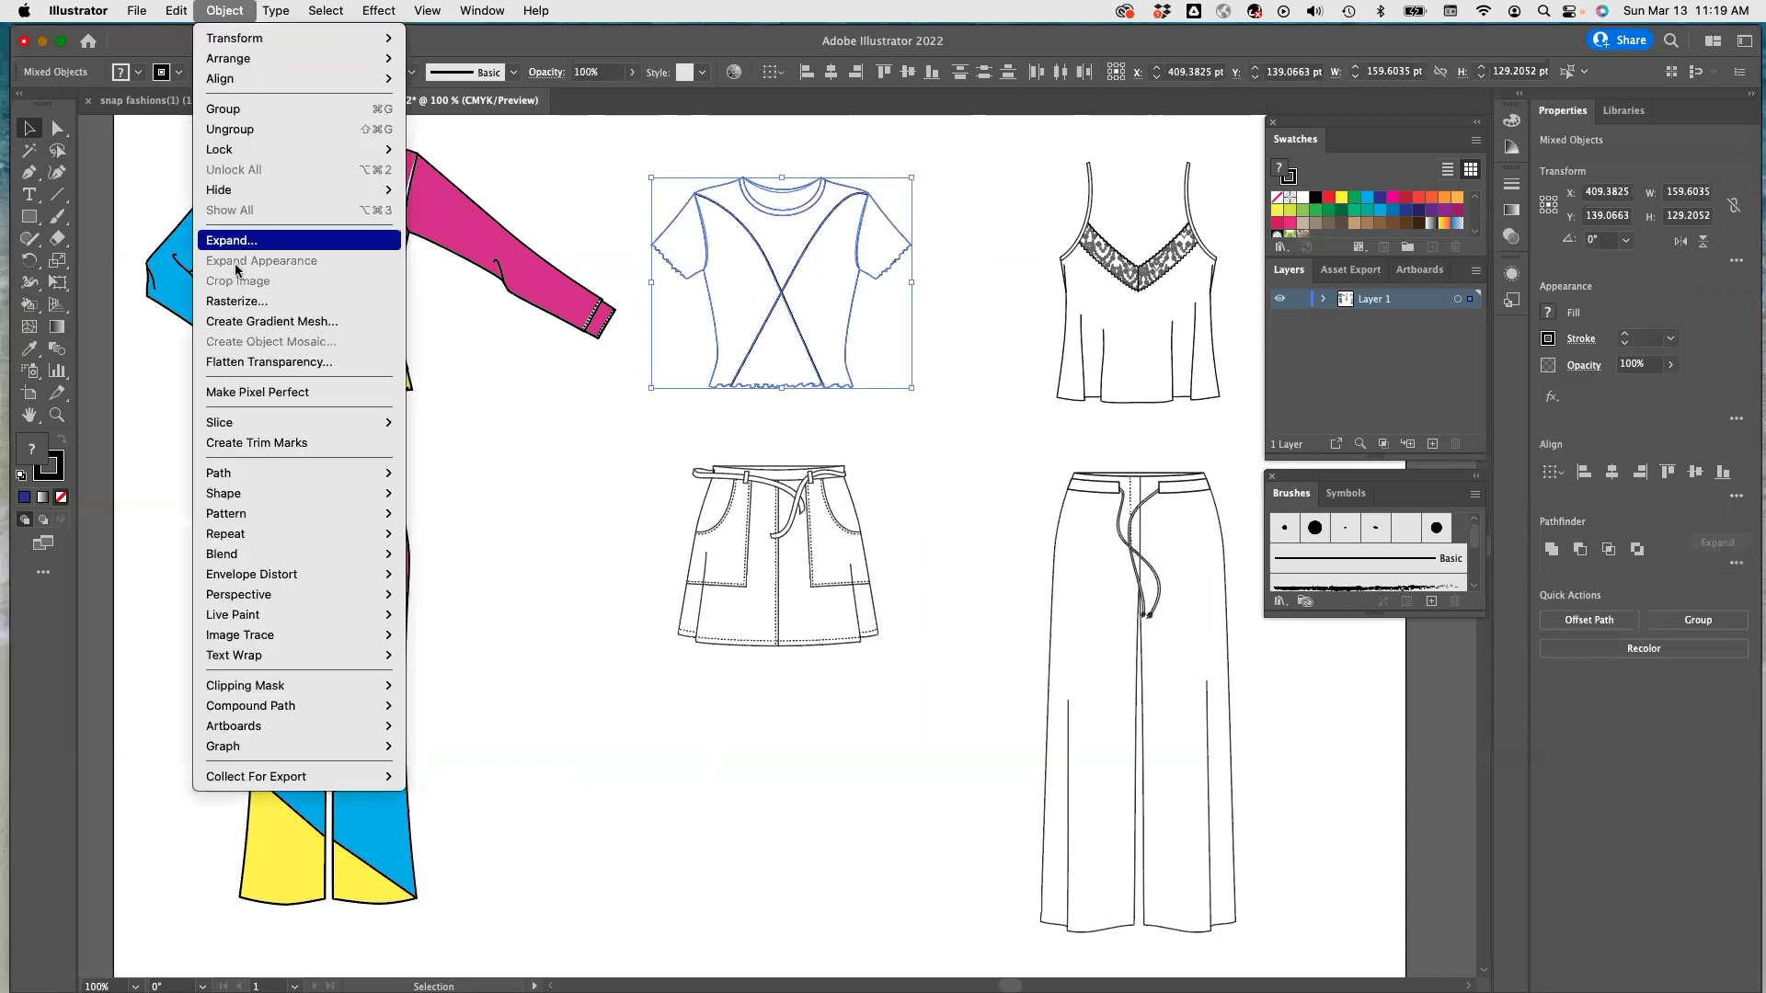
{"action": "mouse_move", "coordinate": [348, 628]}
{"action": "left_click", "coordinate": [449, 618]}
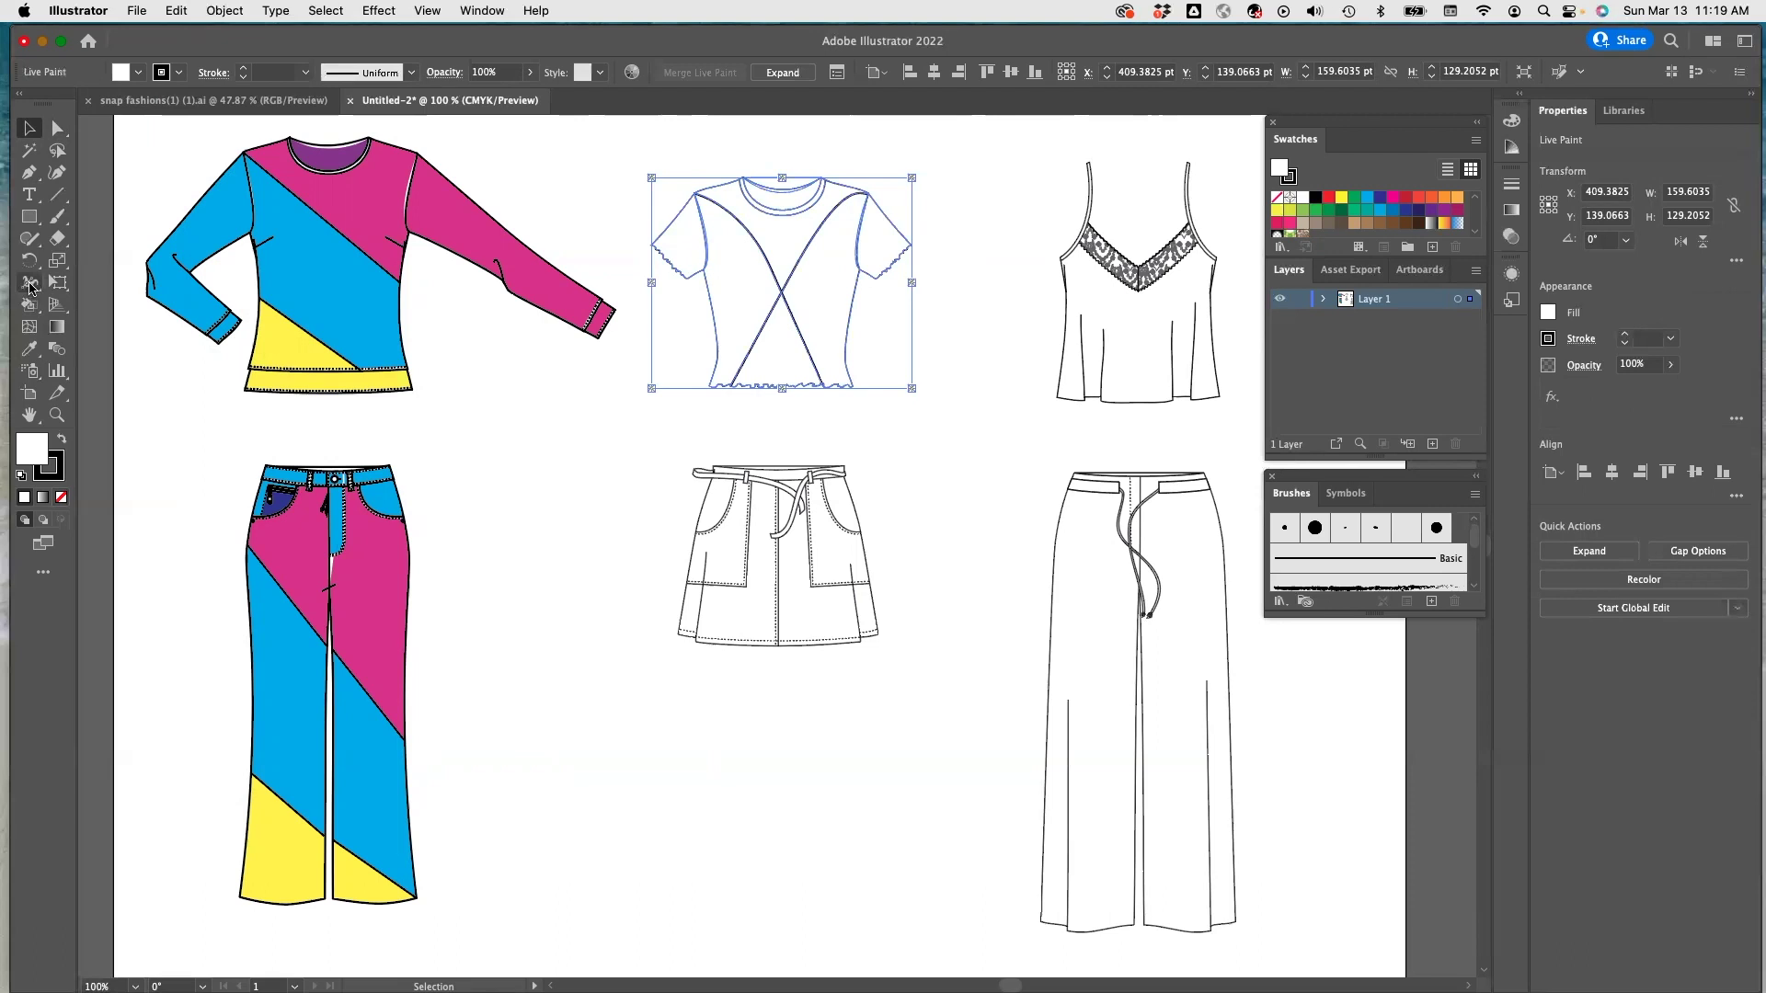
Activate the Live Paint Bucket and open the Basic Graphics_Textures pattern swatch library.
{"action": "left_click", "coordinate": [30, 286]}
{"action": "left_click", "coordinate": [30, 309]}
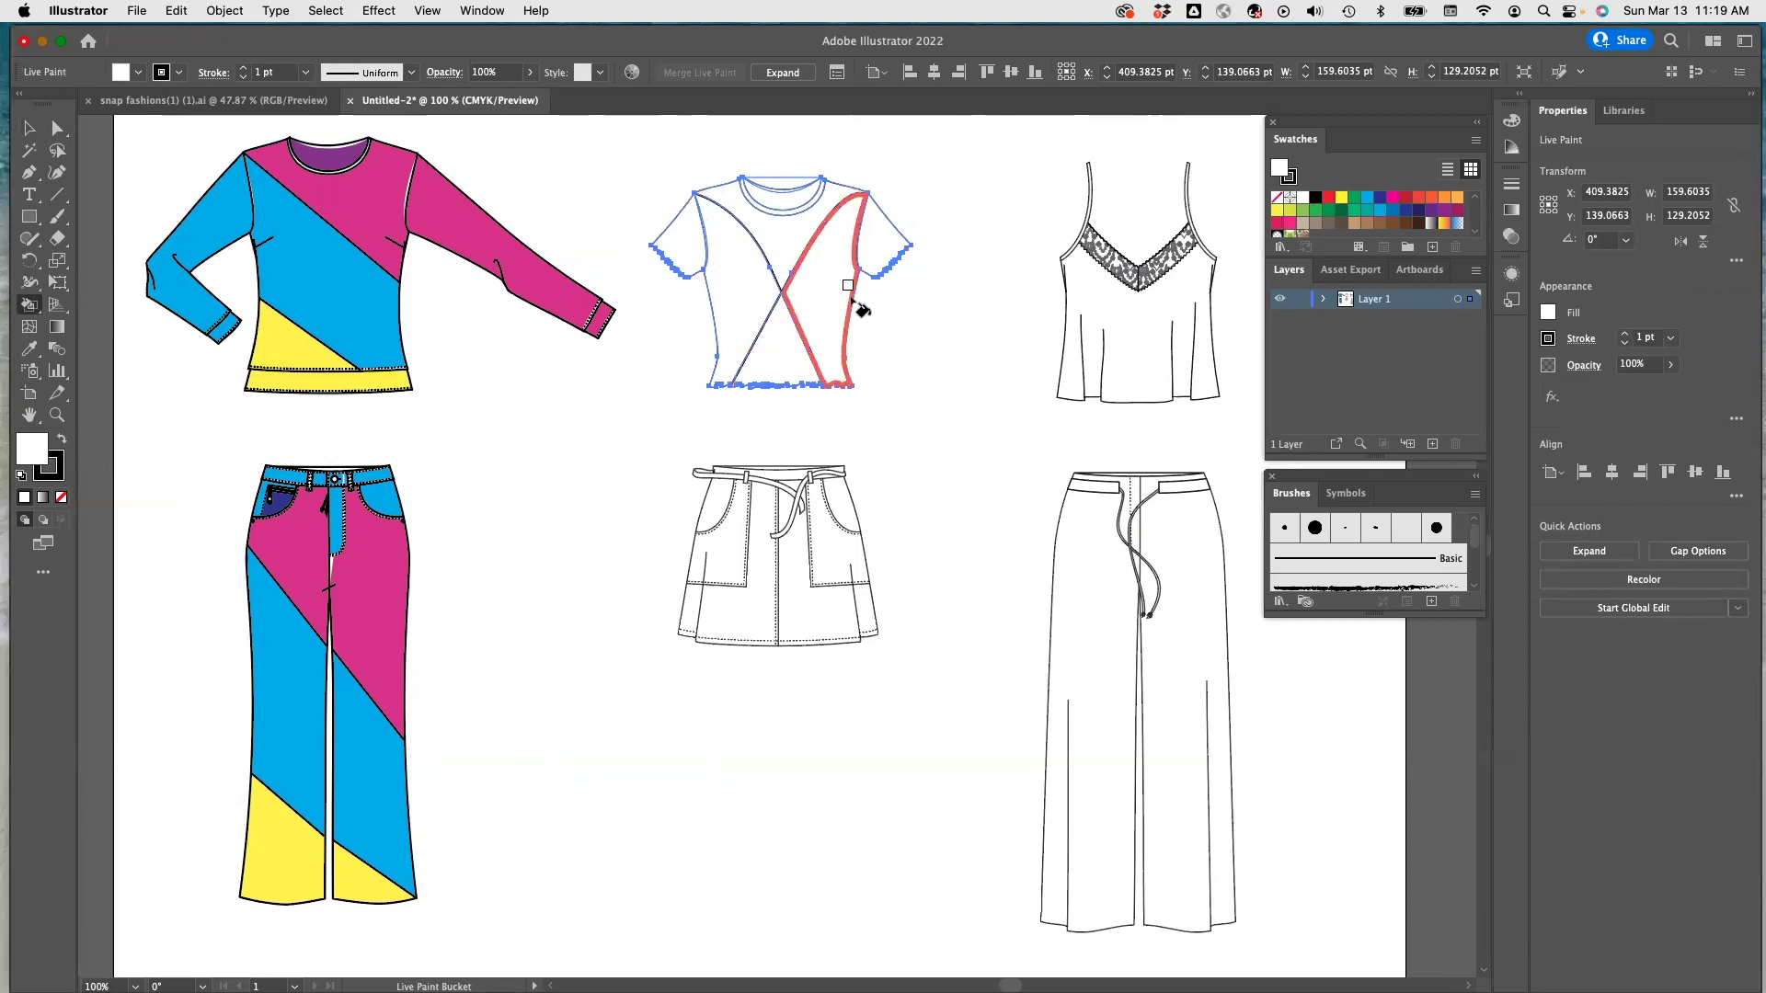
{"action": "left_click", "coordinate": [139, 73]}
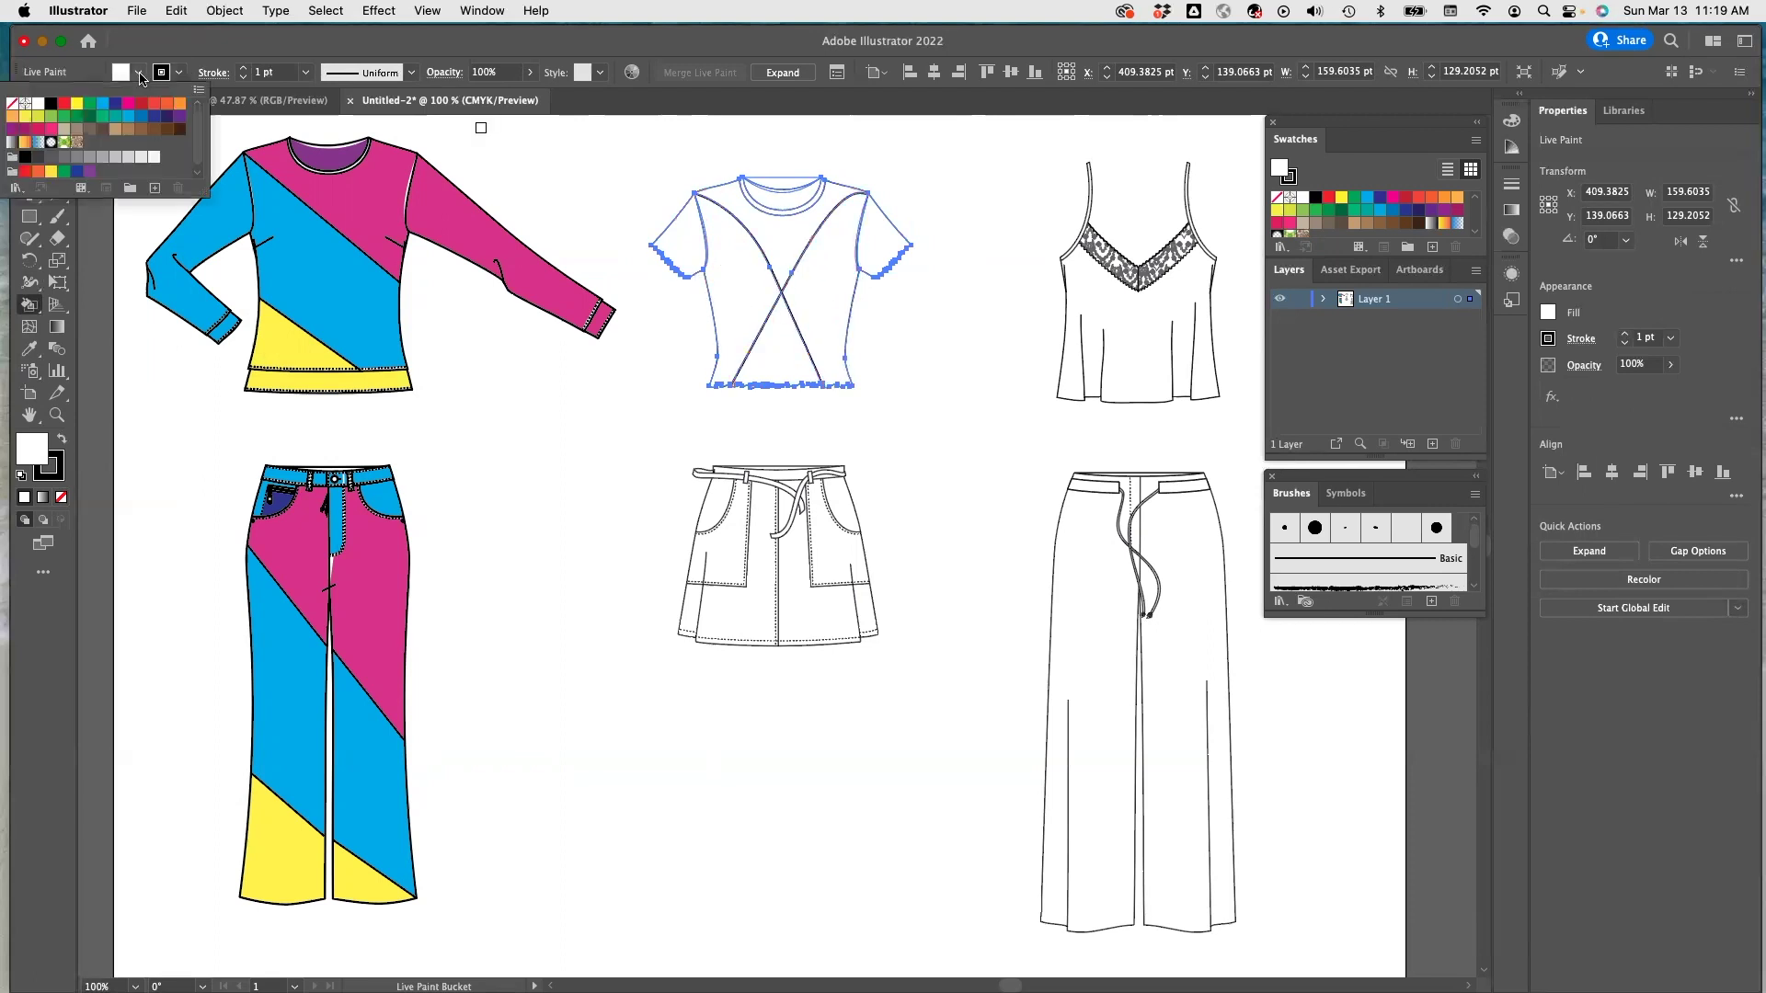
{"action": "left_click", "coordinate": [22, 194]}
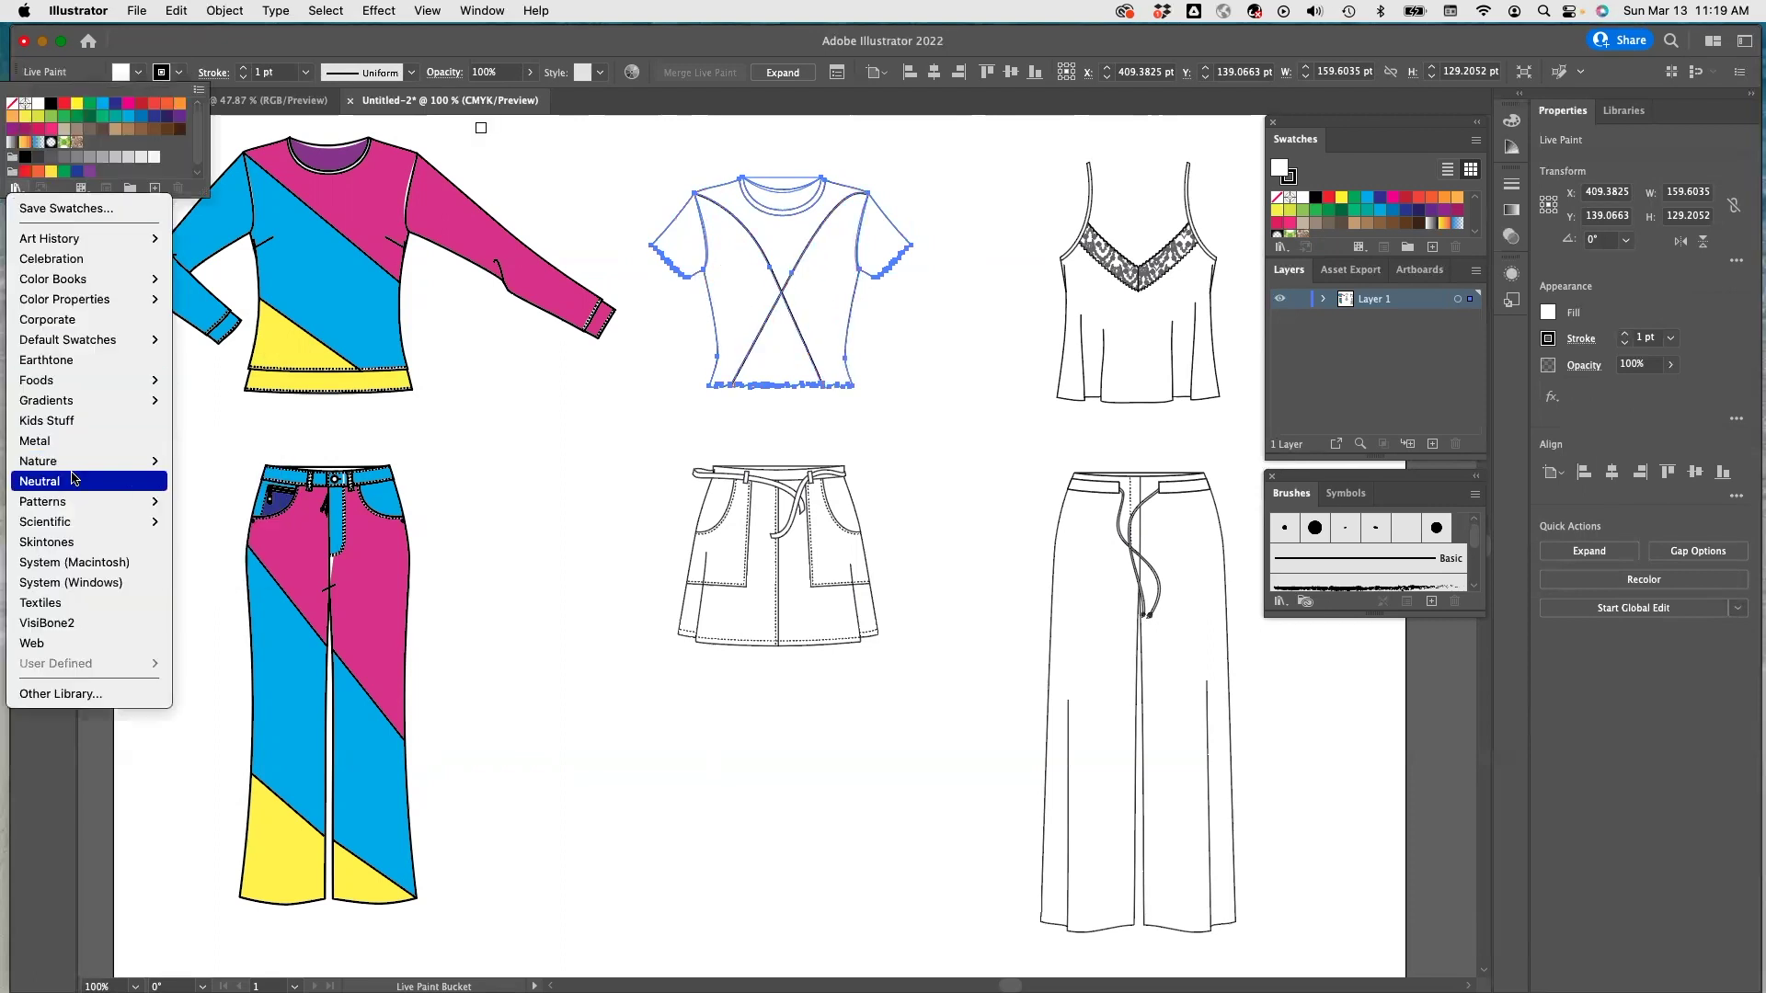
{"action": "mouse_move", "coordinate": [78, 502]}
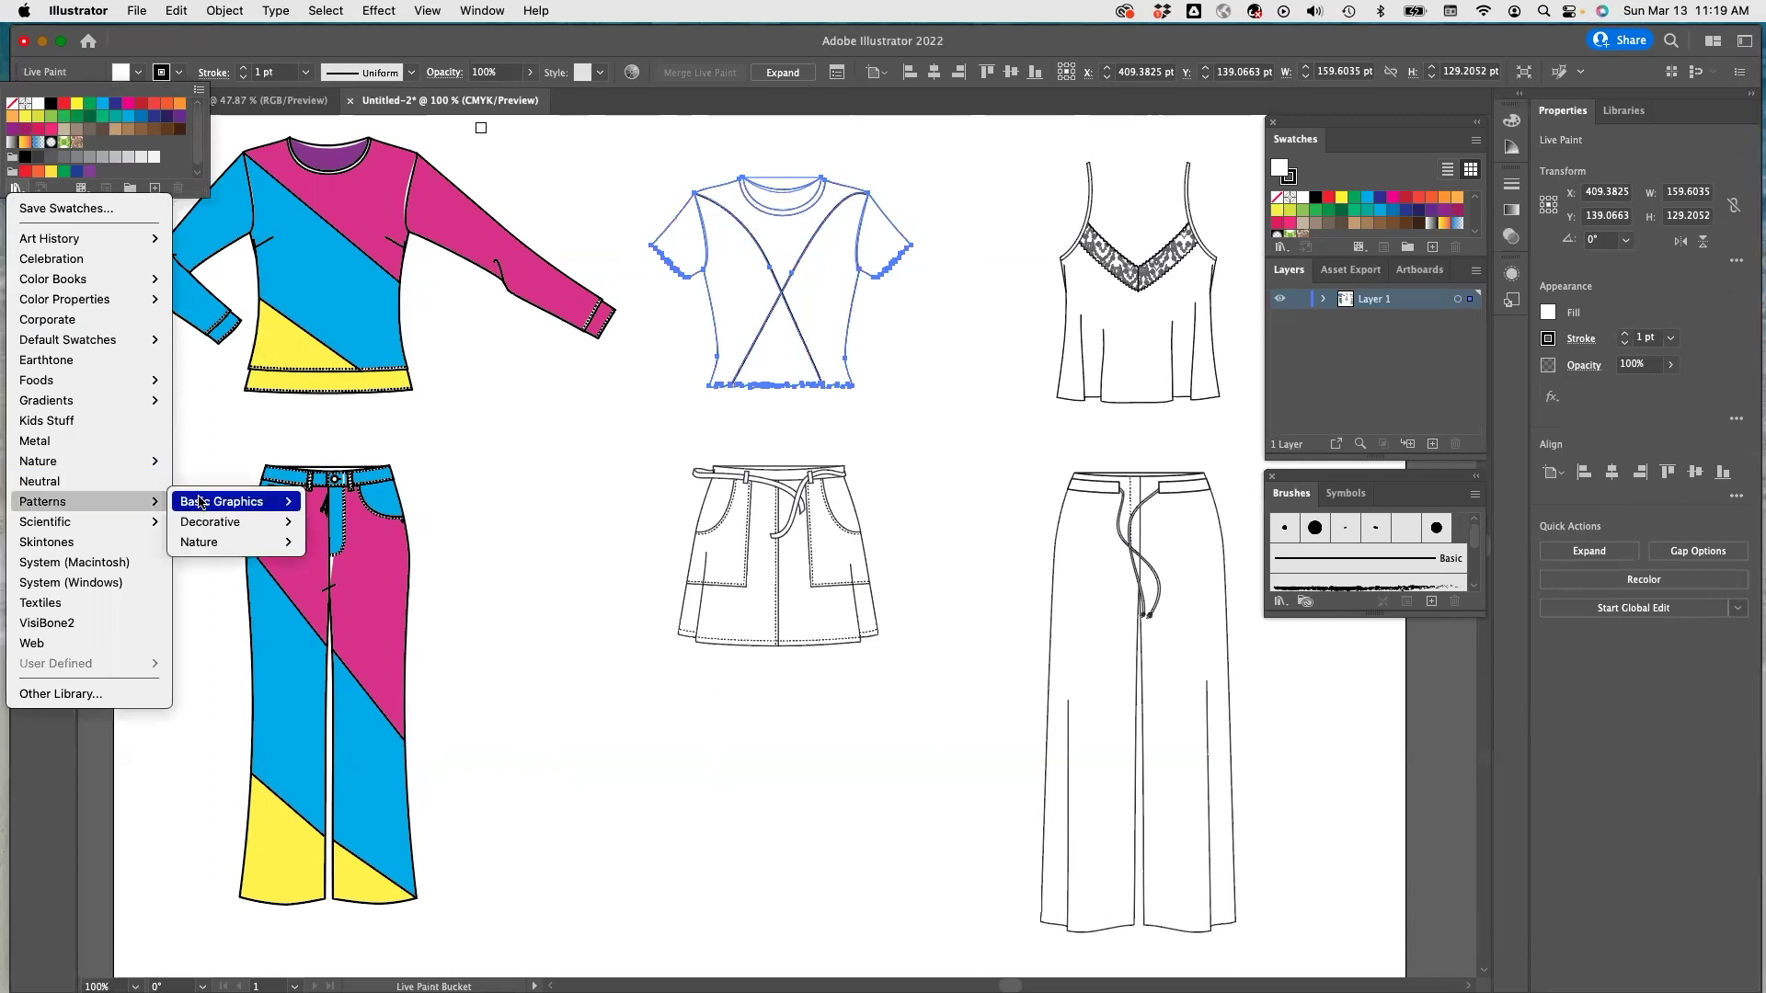
{"action": "mouse_move", "coordinate": [216, 503]}
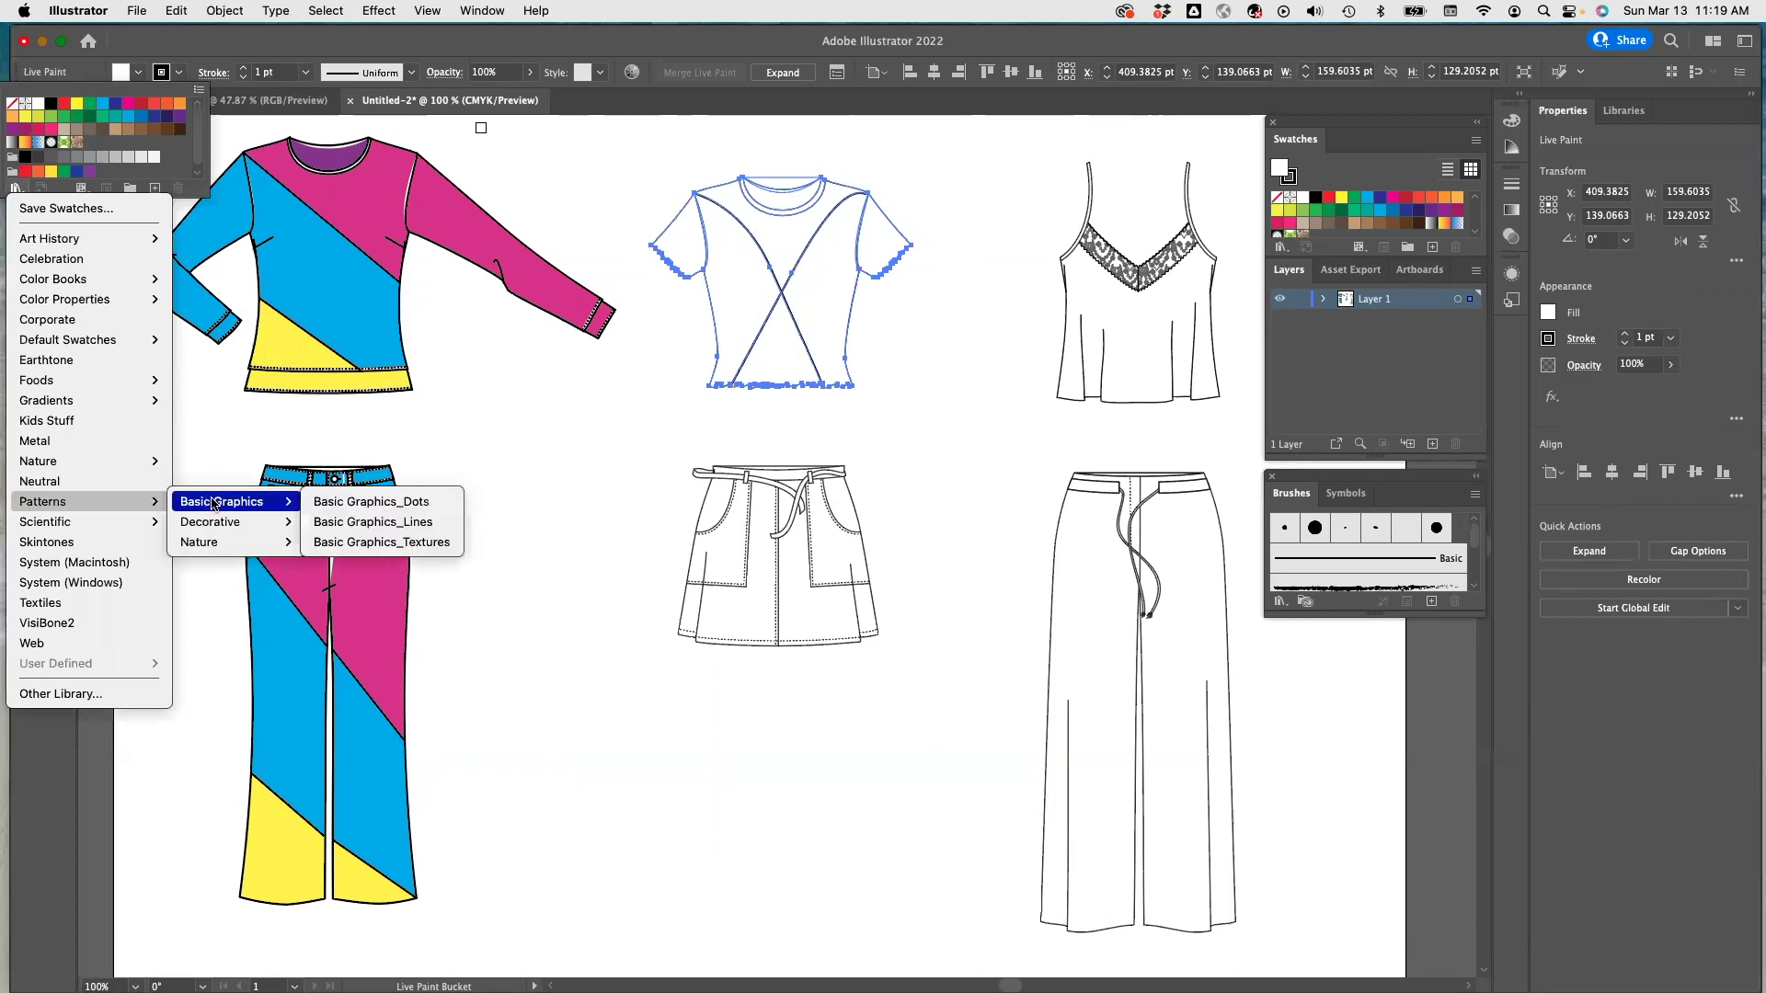
{"action": "left_click", "coordinate": [355, 544]}
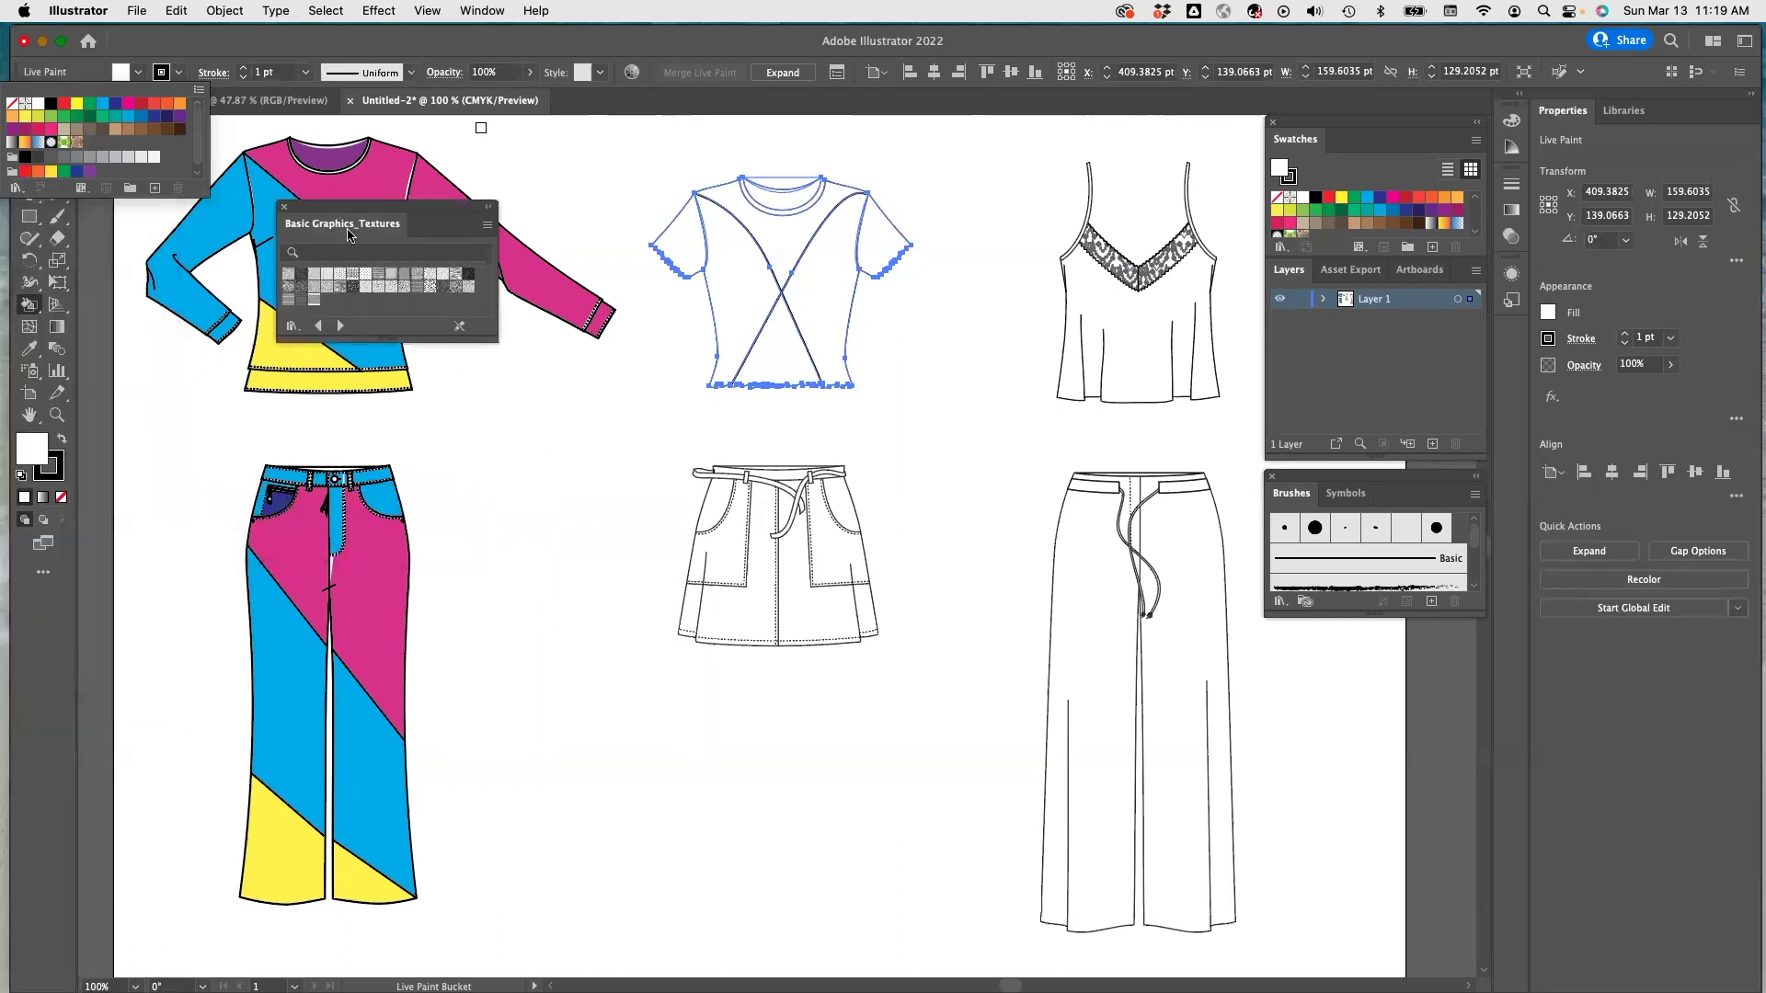
Live-paint the T-shirt's left, upper centre and lower centre body sections with the wavy contour-line texture.
{"action": "left_click", "coordinate": [290, 292]}
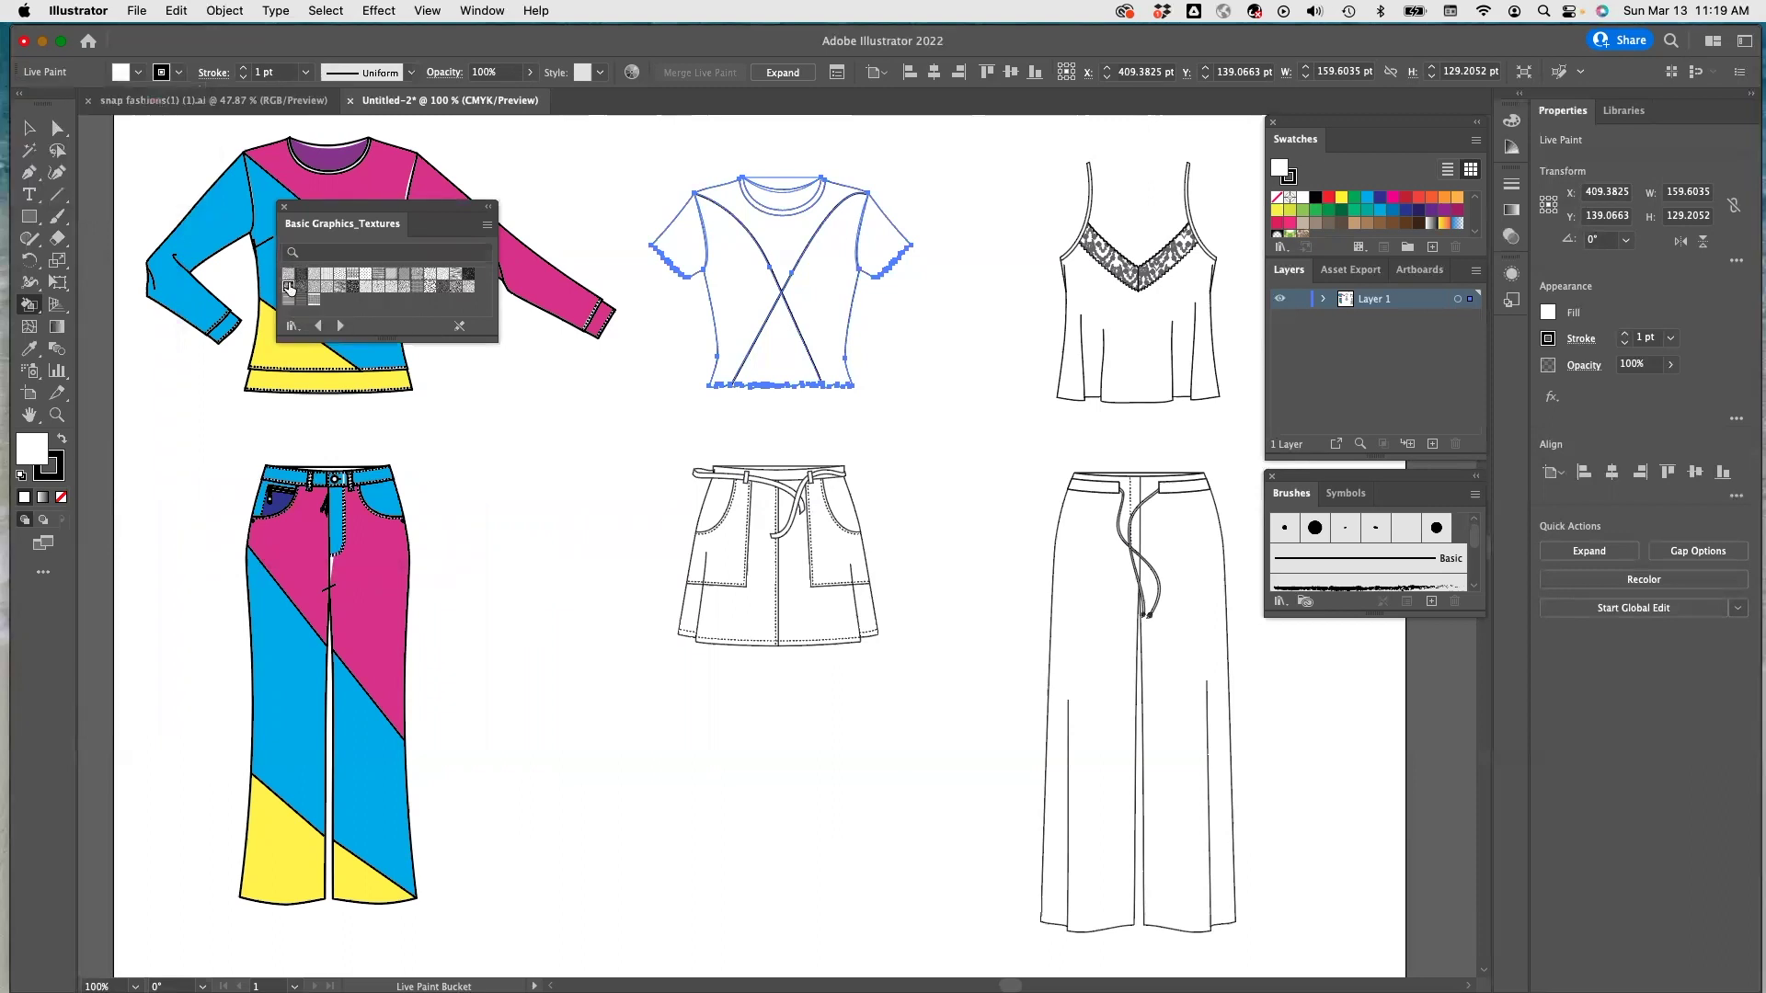
{"action": "left_click", "coordinate": [288, 286]}
{"action": "left_click", "coordinate": [739, 280]}
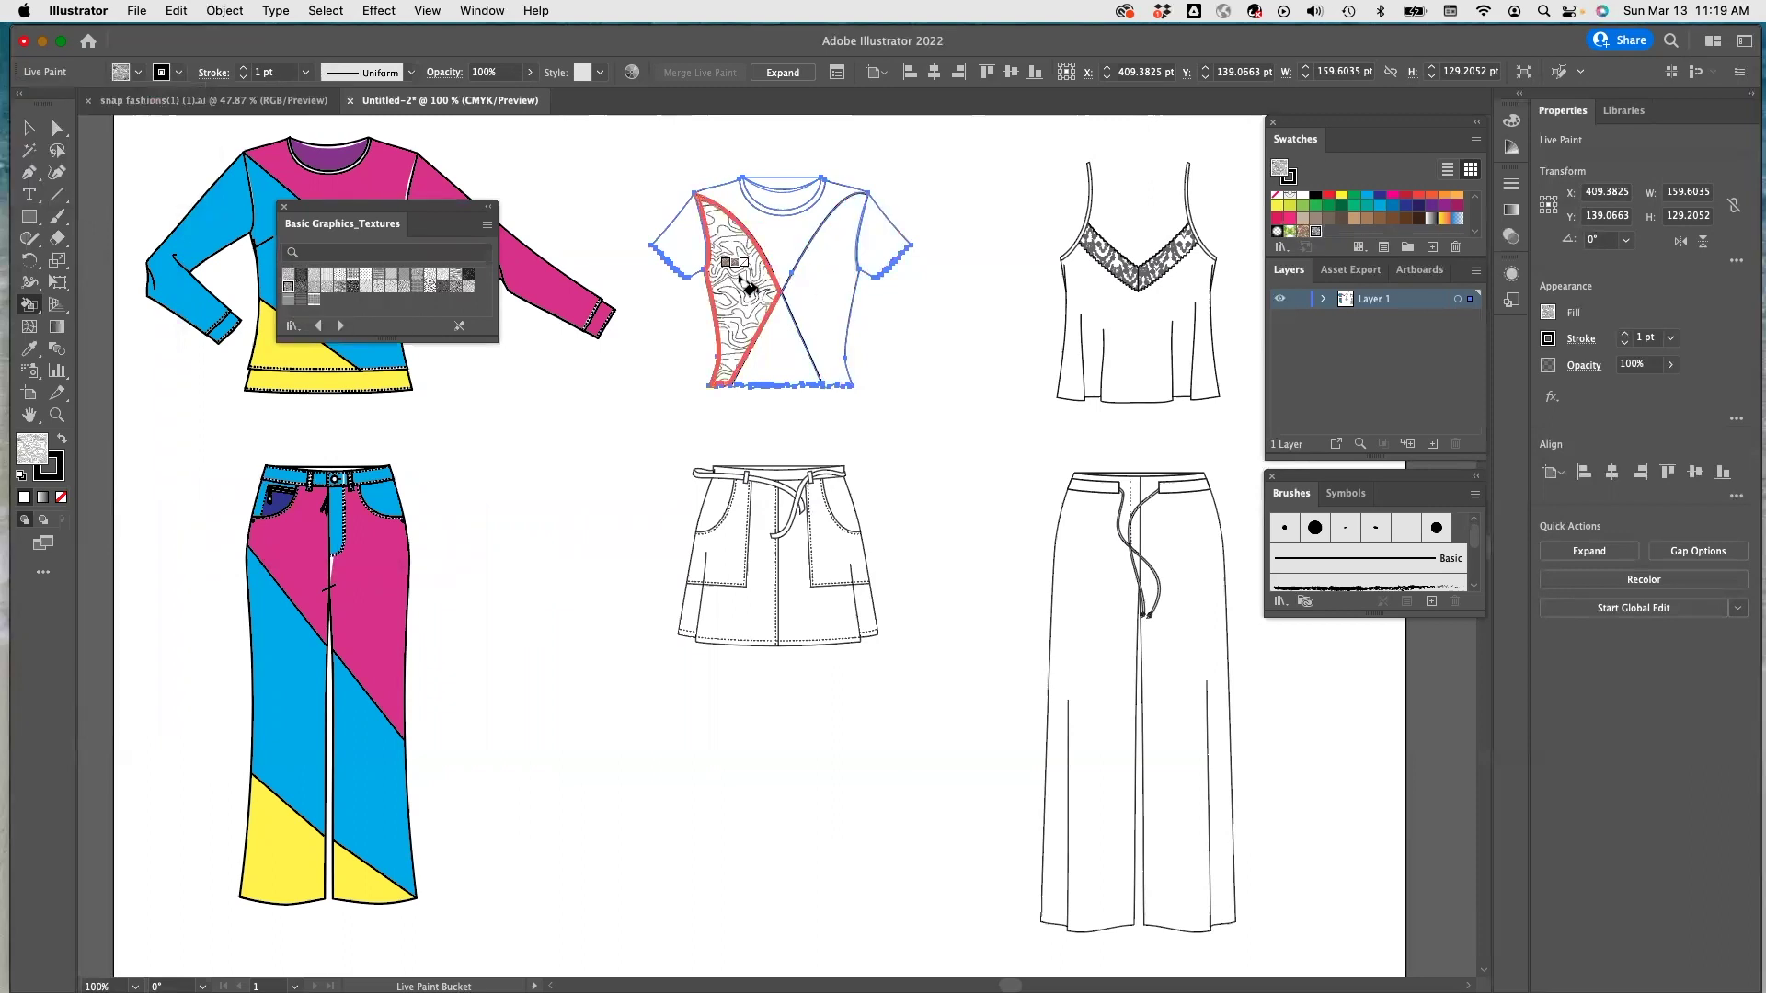
{"action": "left_click", "coordinate": [783, 237]}
{"action": "left_click", "coordinate": [781, 342]}
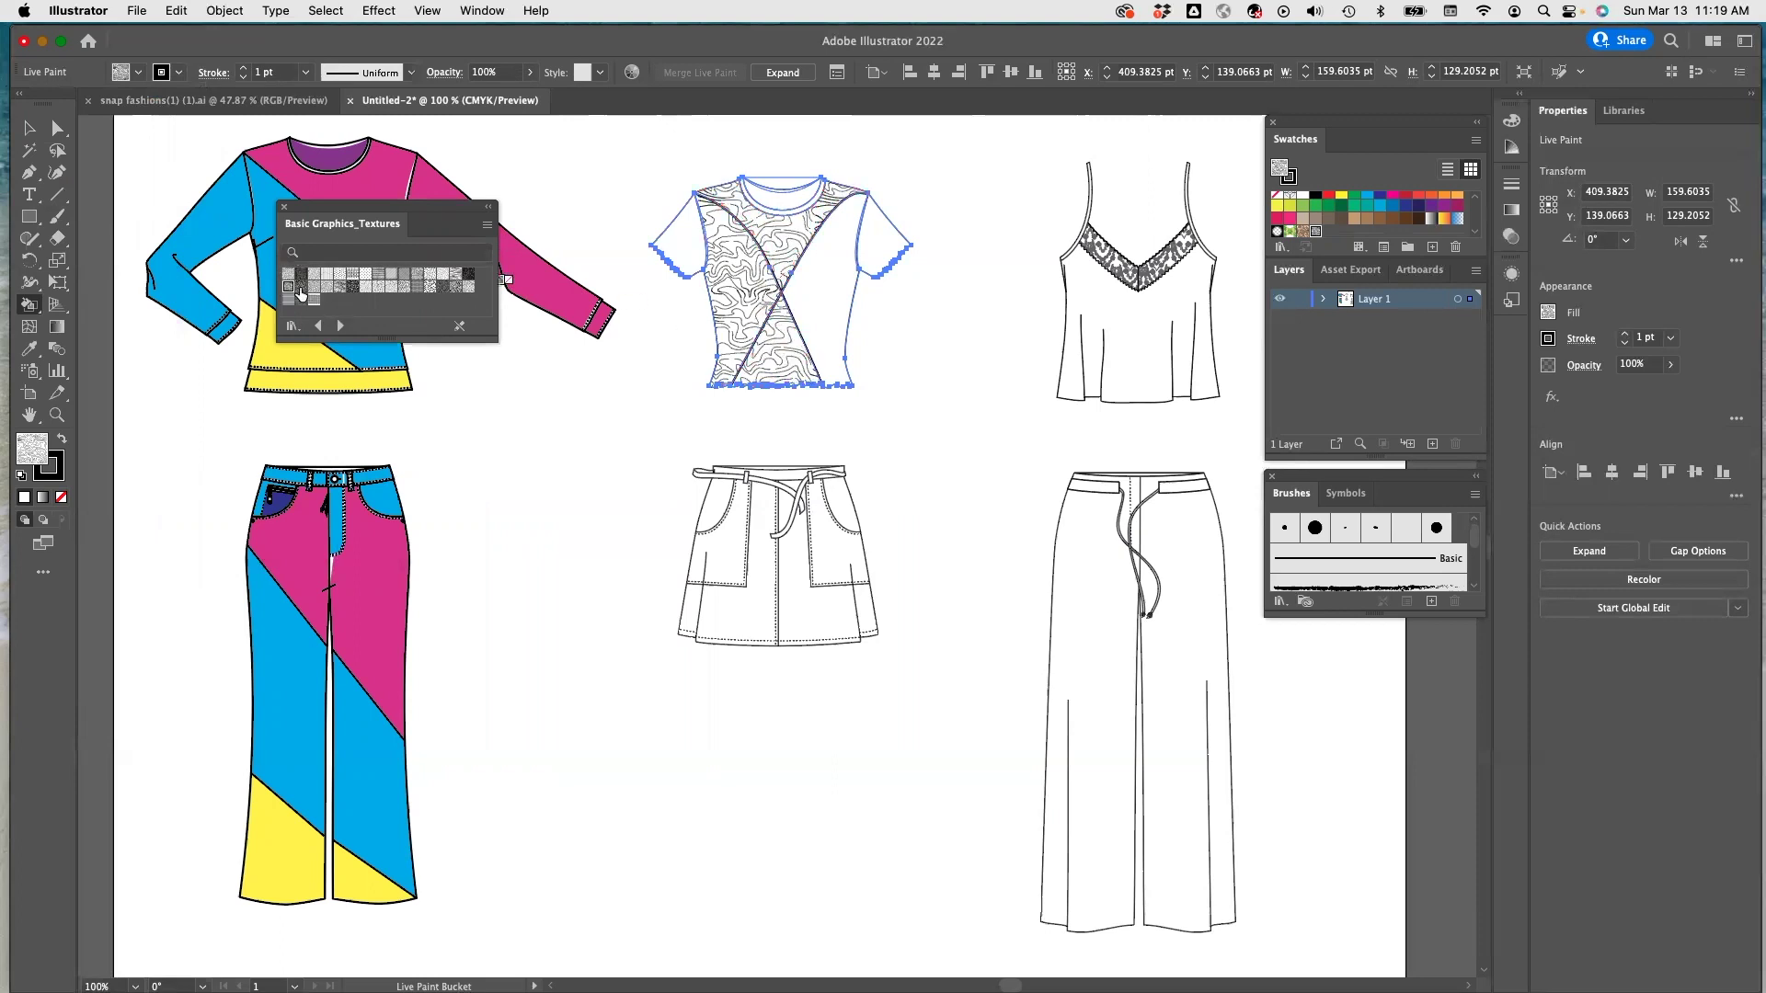
Live-paint the T-shirt's two side body sections and both sleeves with the Mezzotint Dot texture.
{"action": "left_click", "coordinate": [468, 279]}
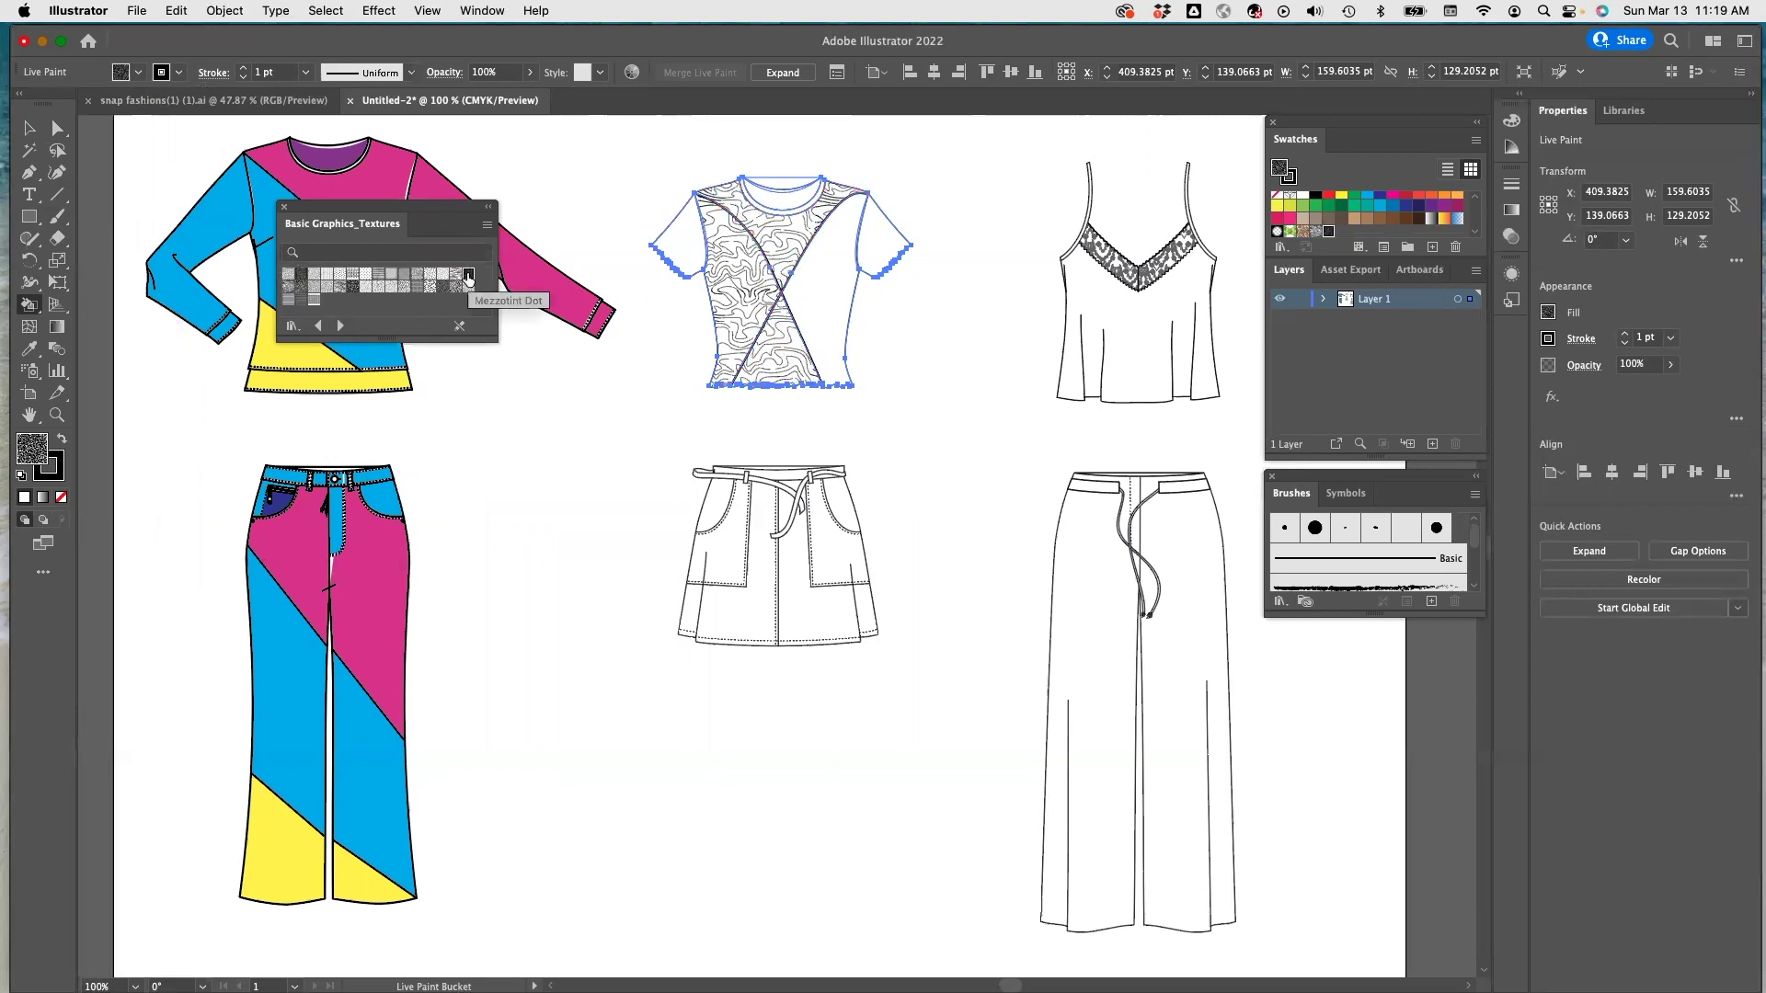
{"action": "left_click", "coordinate": [741, 282]}
{"action": "left_click", "coordinate": [854, 285]}
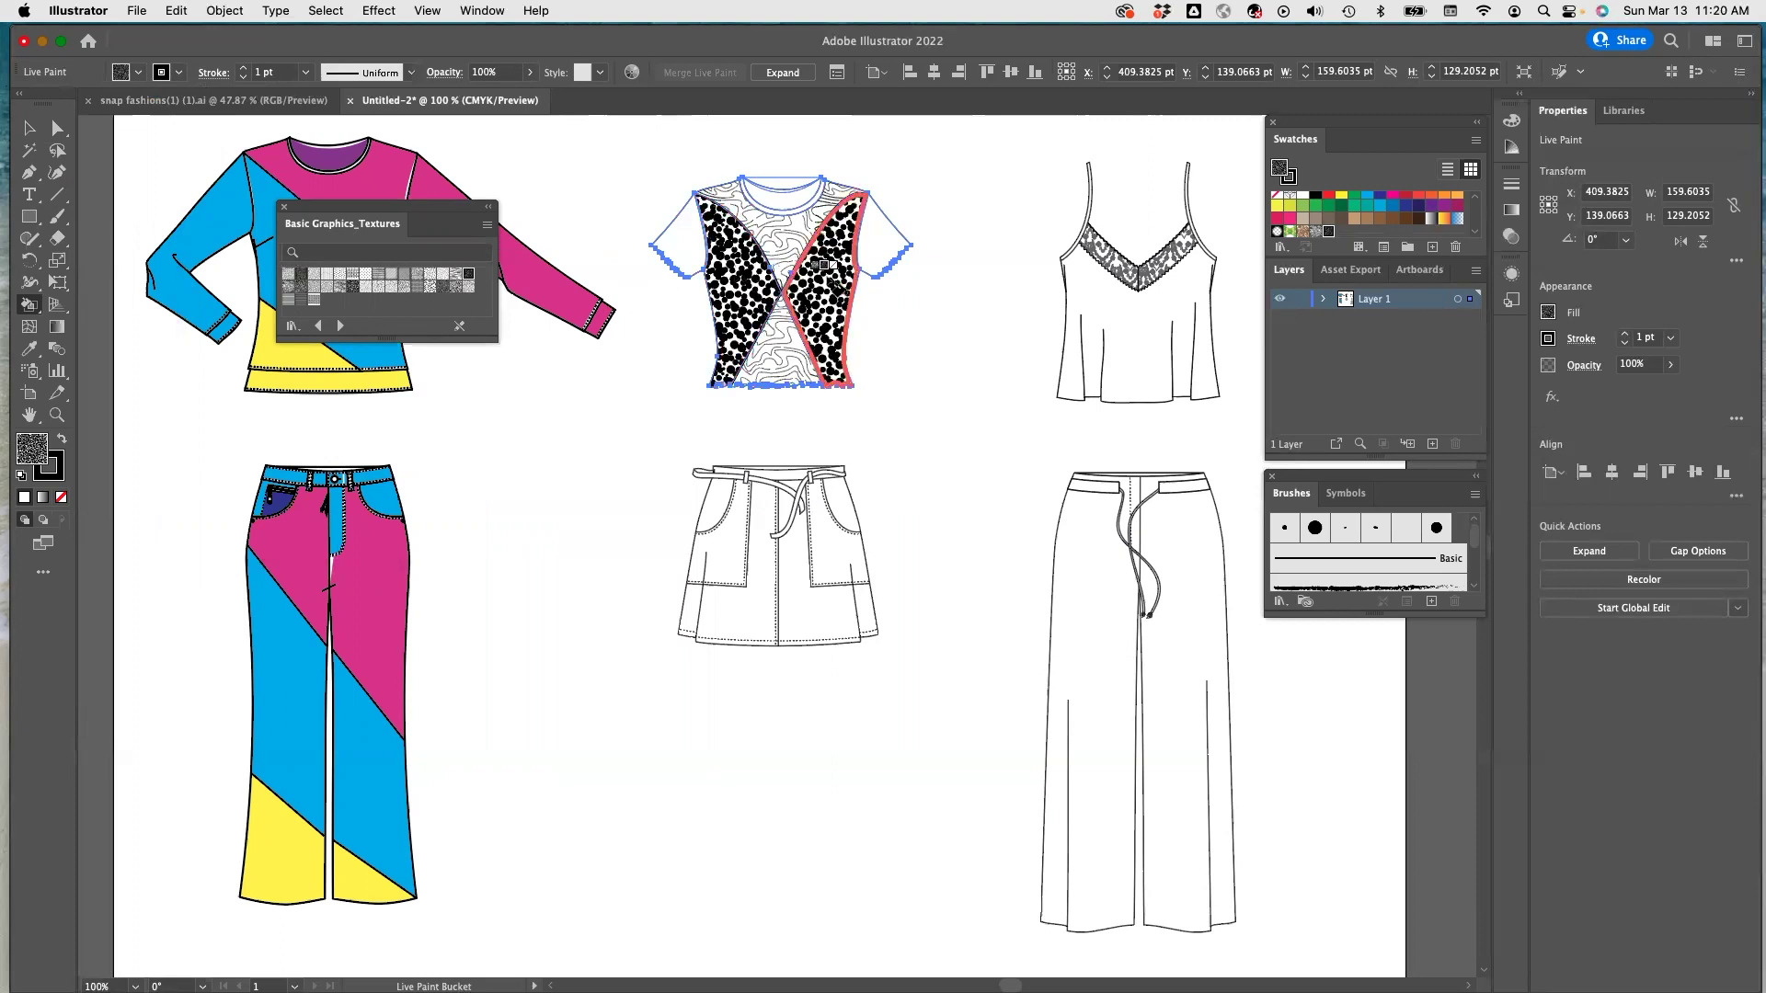
{"action": "left_click", "coordinate": [679, 241]}
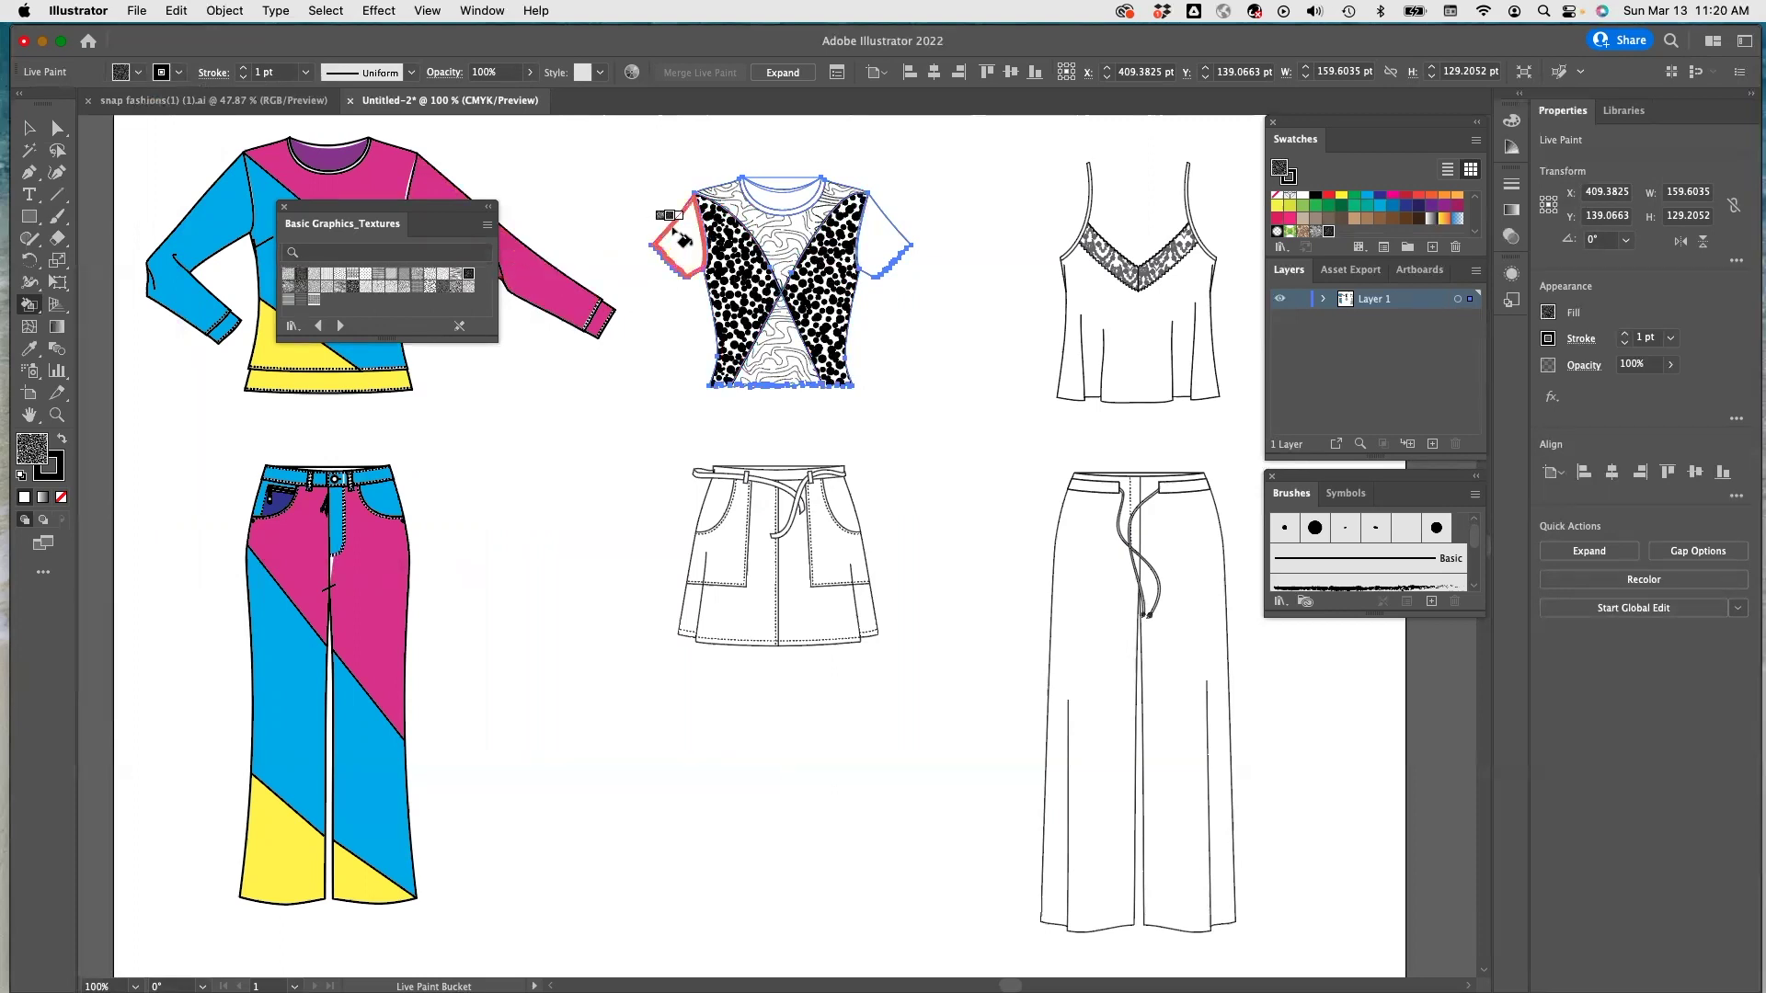
{"action": "left_click", "coordinate": [890, 245]}
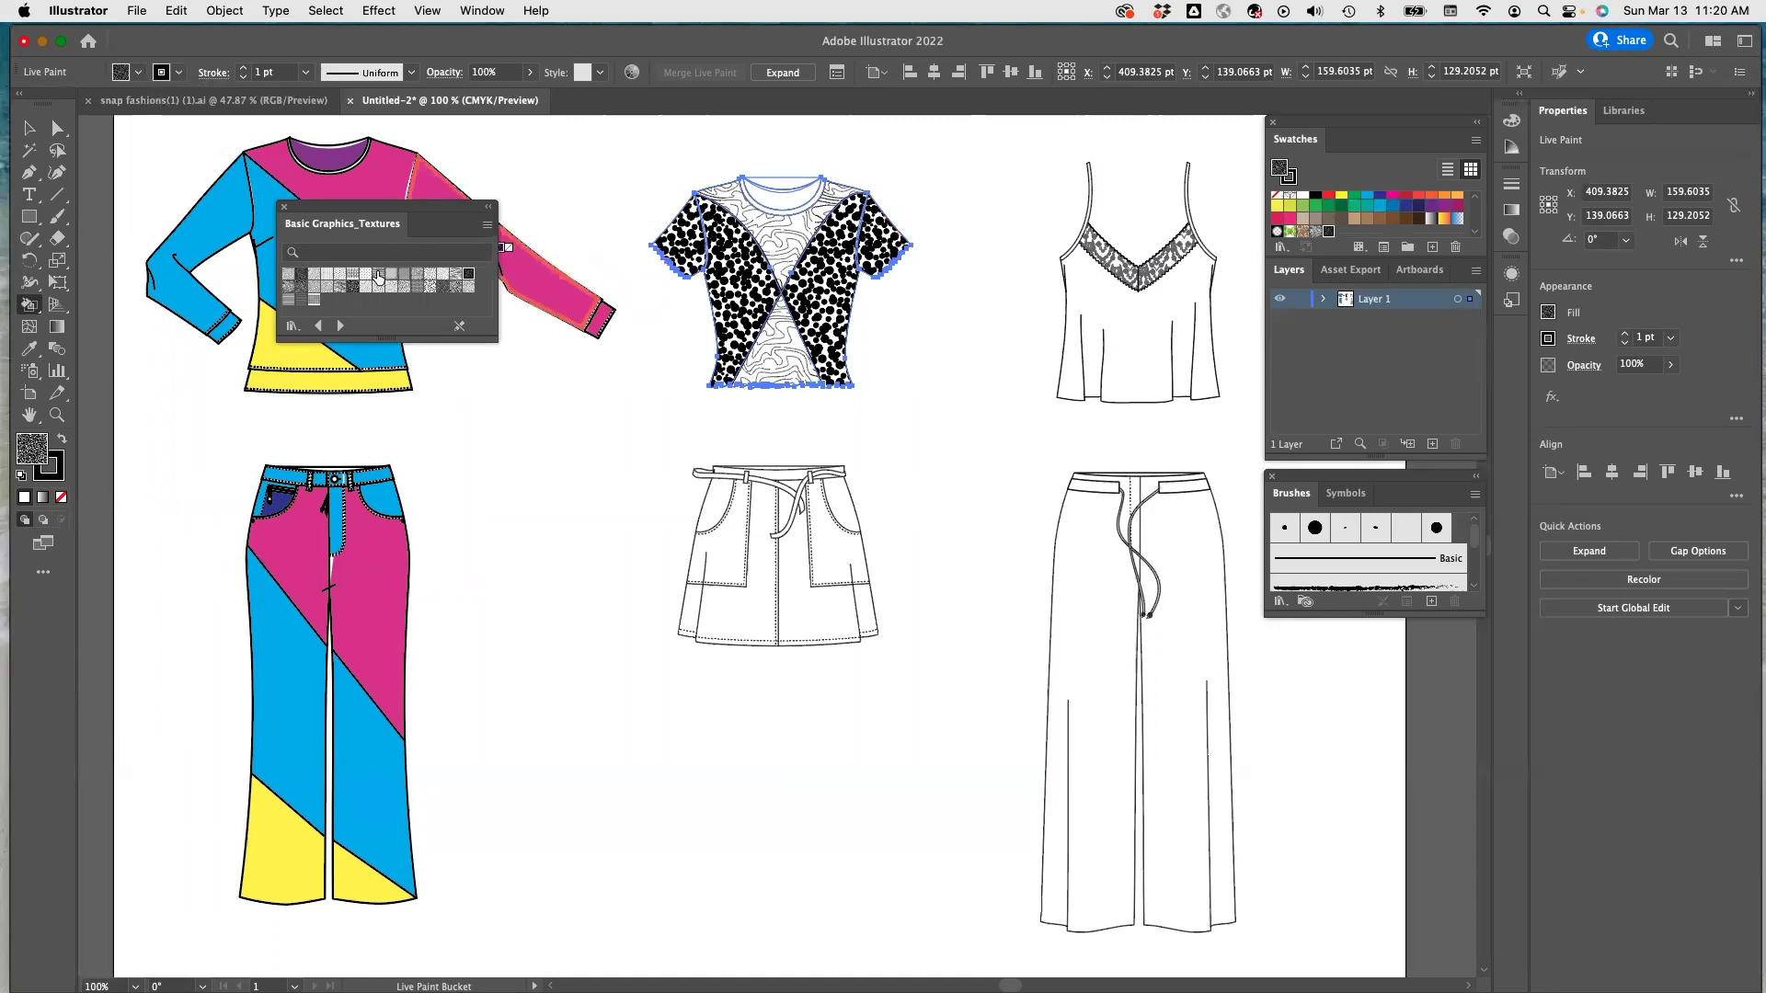
Live-paint the T-shirt's left and right side body sections with solid black.
{"action": "left_click", "coordinate": [138, 71]}
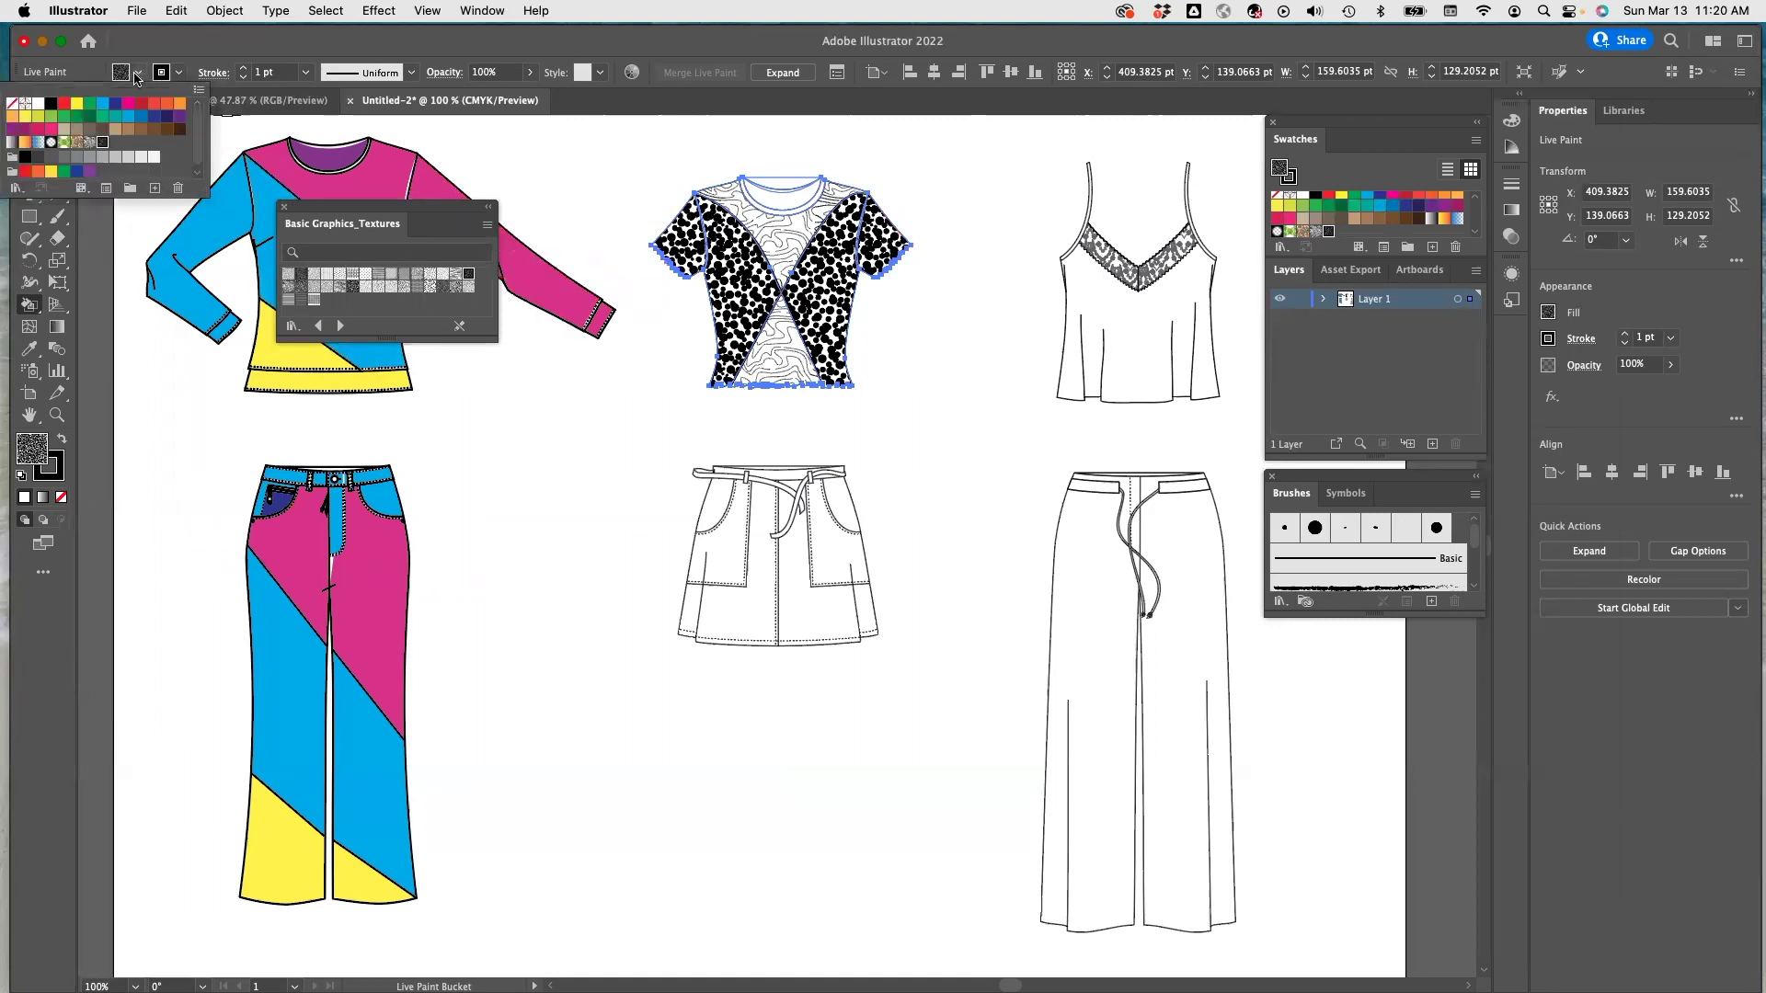
{"action": "left_click", "coordinate": [48, 106]}
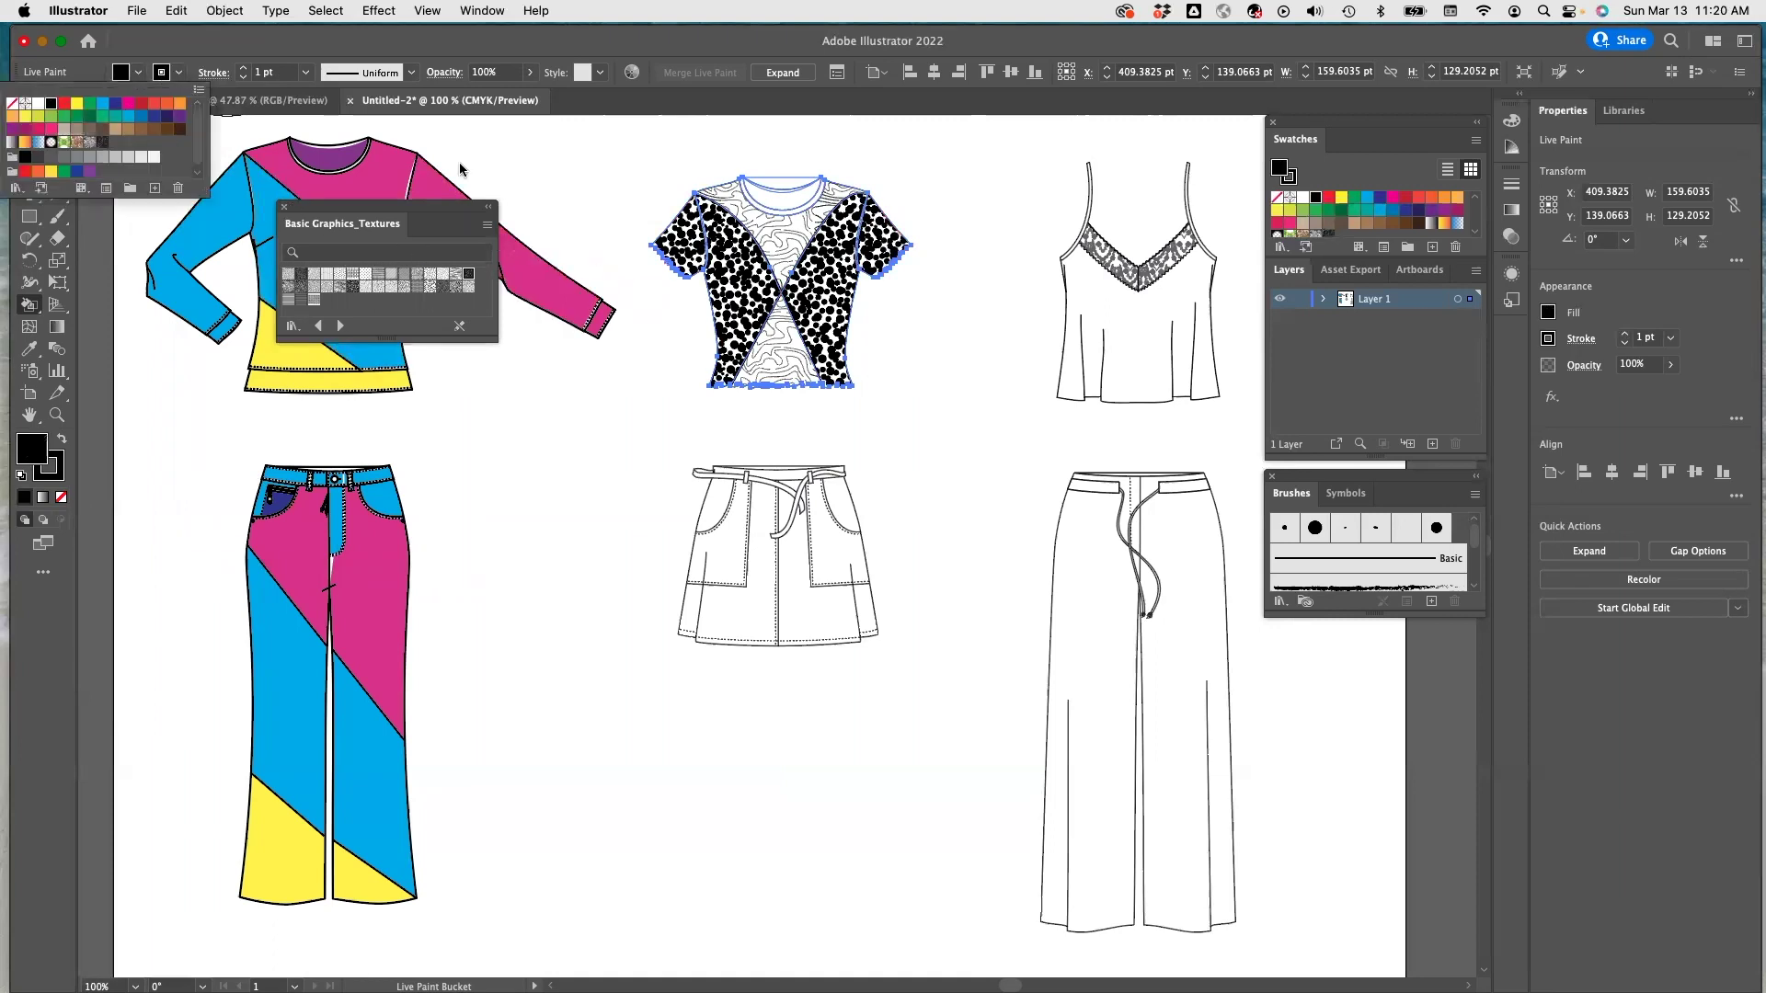
{"action": "left_click", "coordinate": [736, 257]}
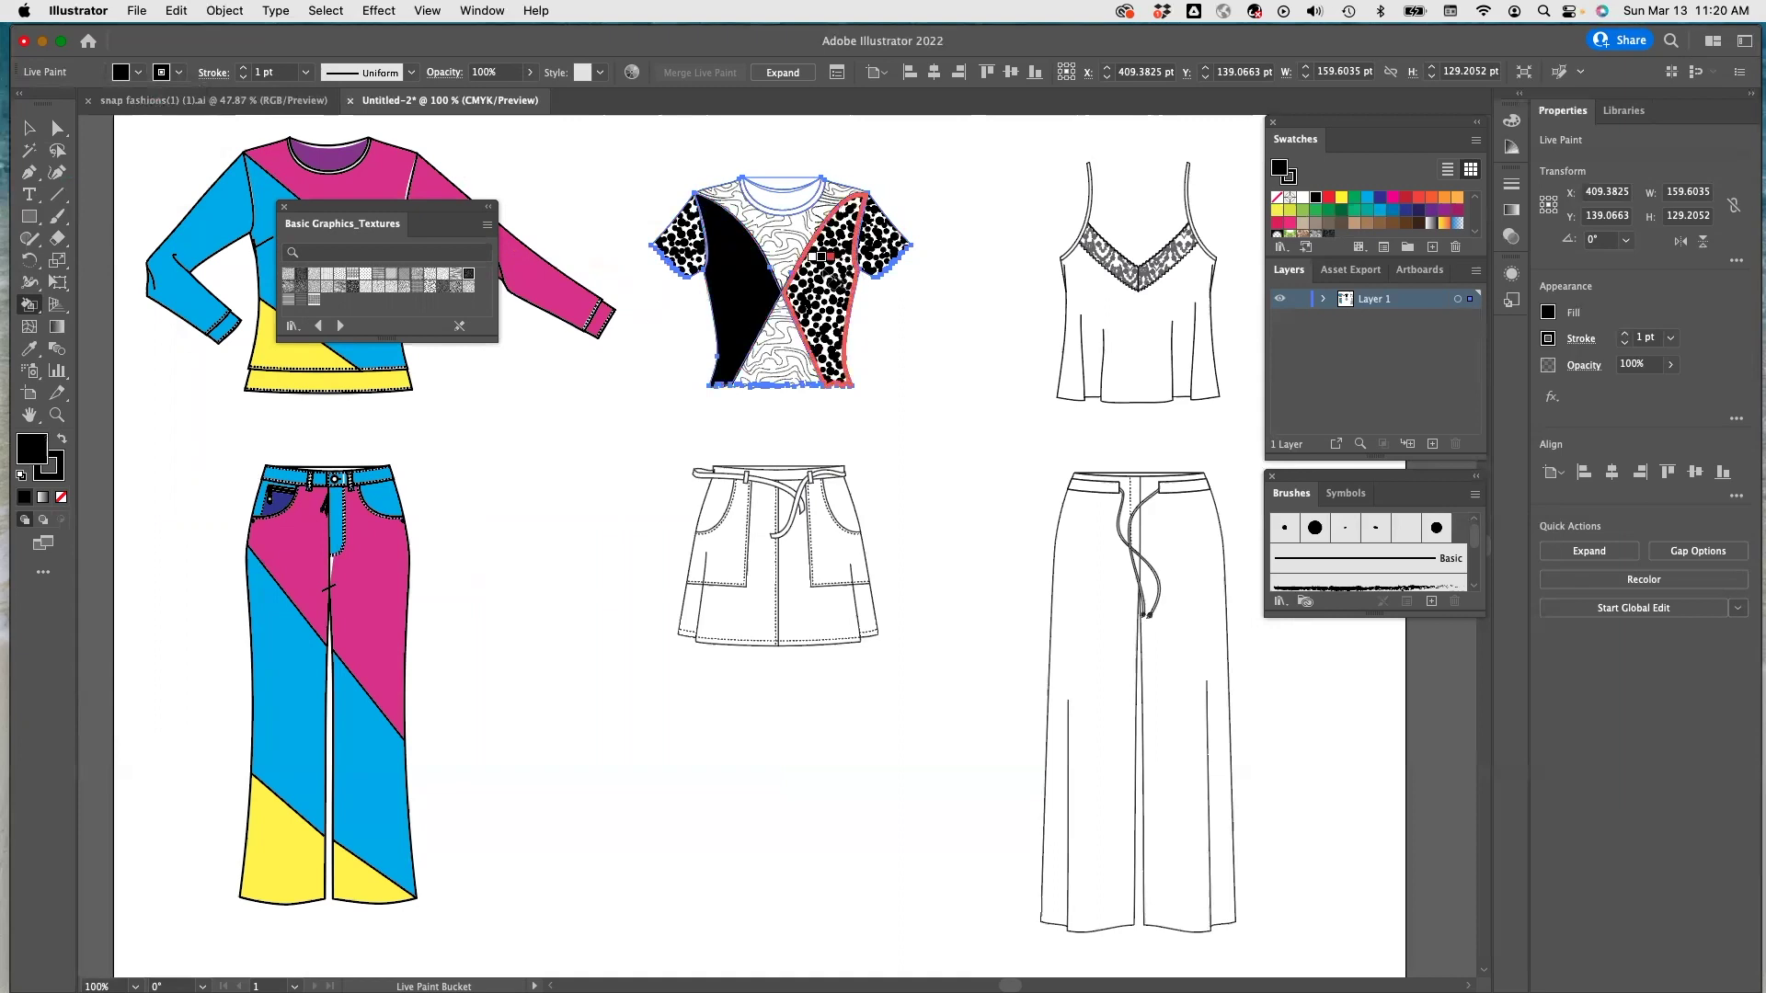
{"action": "left_click", "coordinate": [828, 275]}
Live-paint the T-shirt's neckband with a light speckled texture from the Basic Graphics_Textures library.
{"action": "key", "text": "Right"}
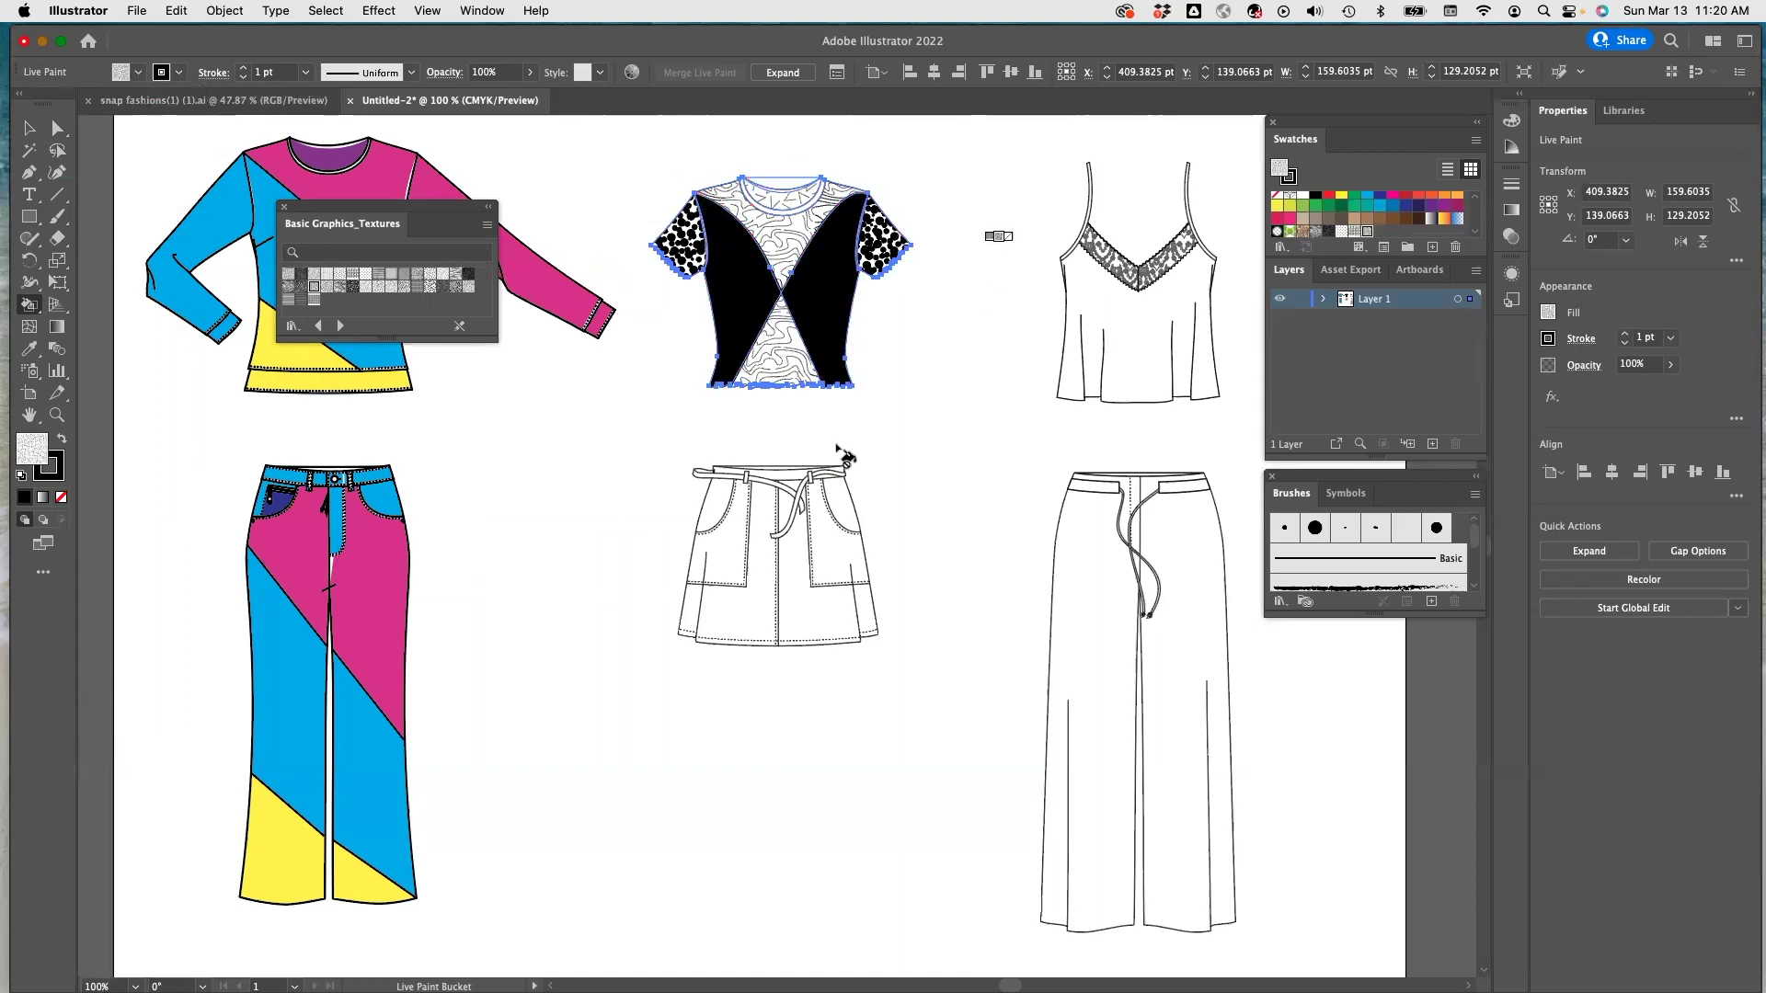
{"action": "left_click", "coordinate": [455, 273]}
{"action": "left_click", "coordinate": [793, 210]}
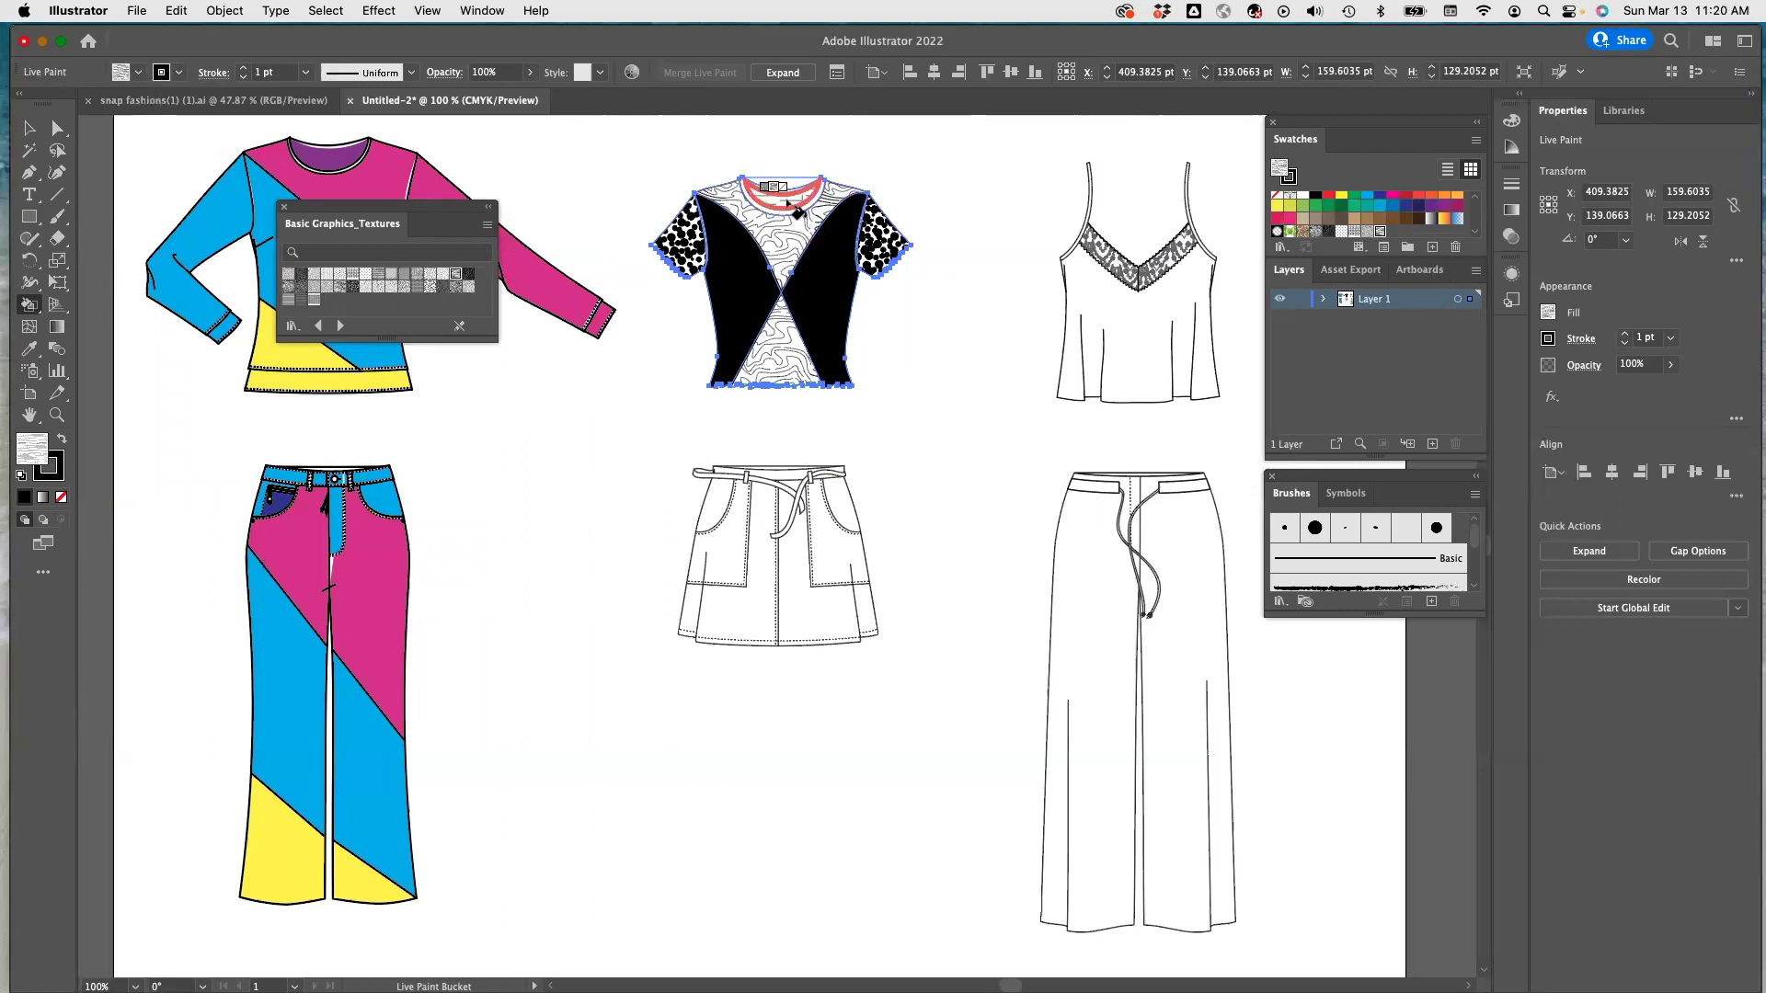
{"action": "left_click", "coordinate": [455, 286]}
{"action": "left_click", "coordinate": [795, 210]}
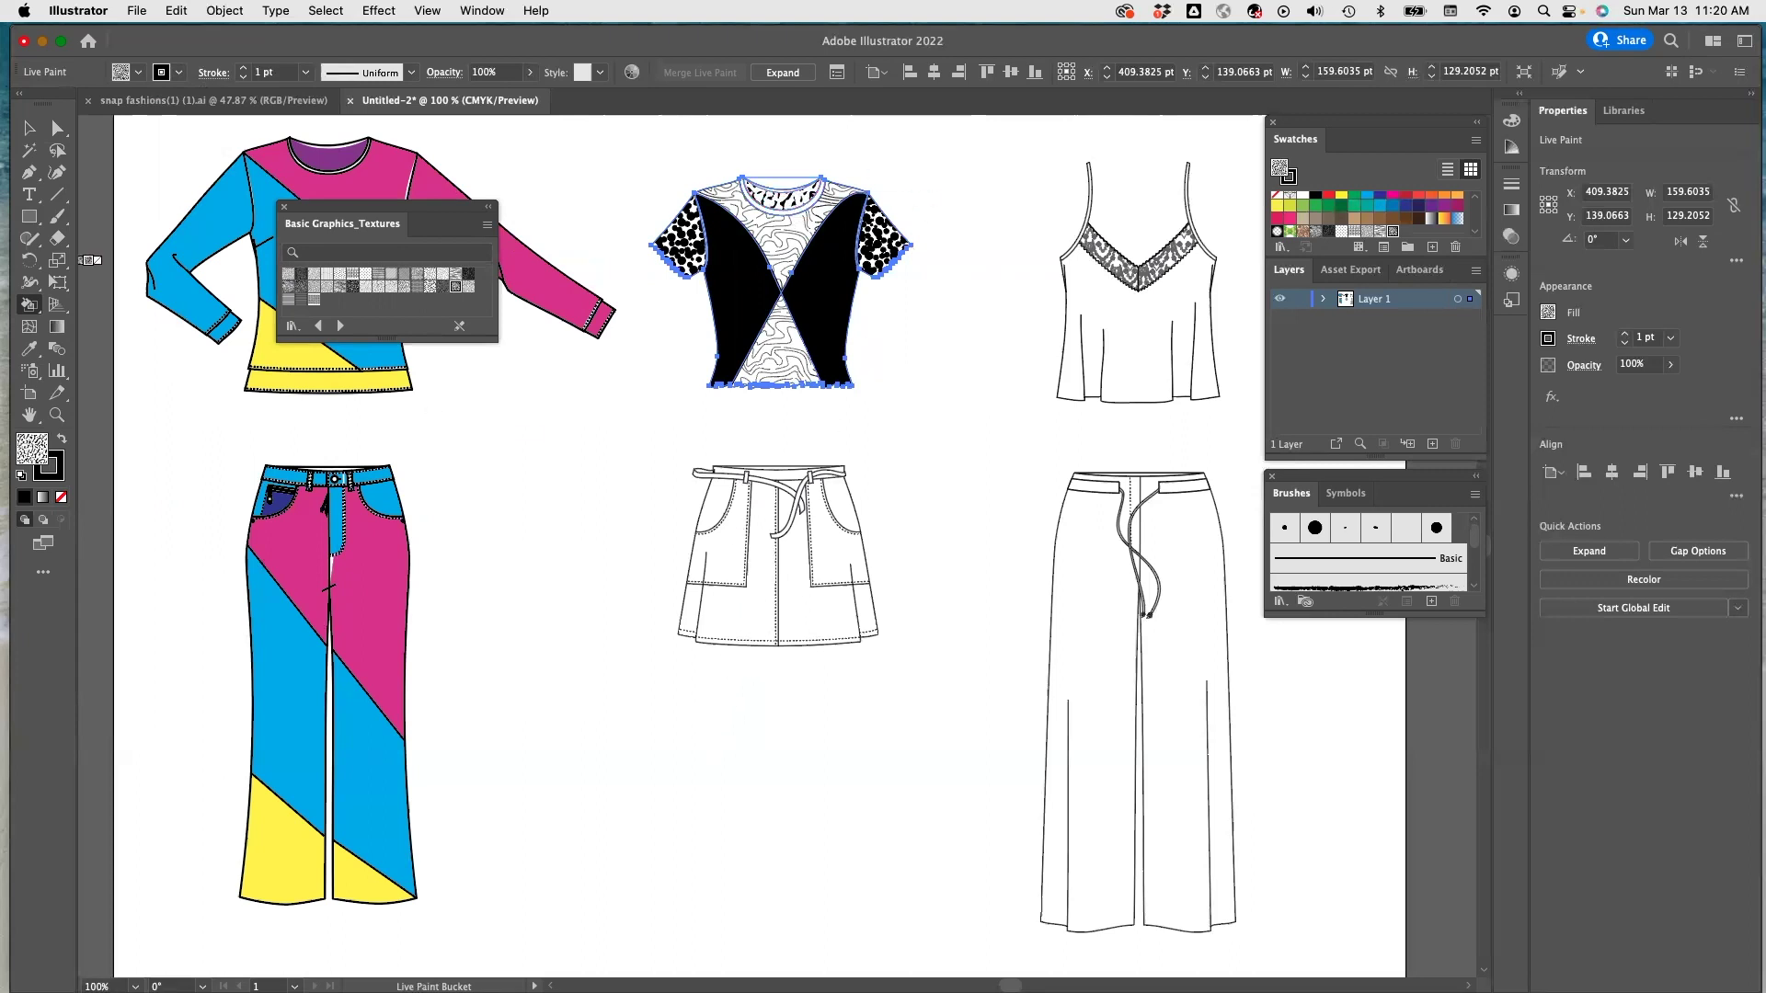
Draw a curved style line with the Pen tool from the skirt's left pocket-panel seam down to the centre of the hem.
{"action": "key", "text": "backslash"}
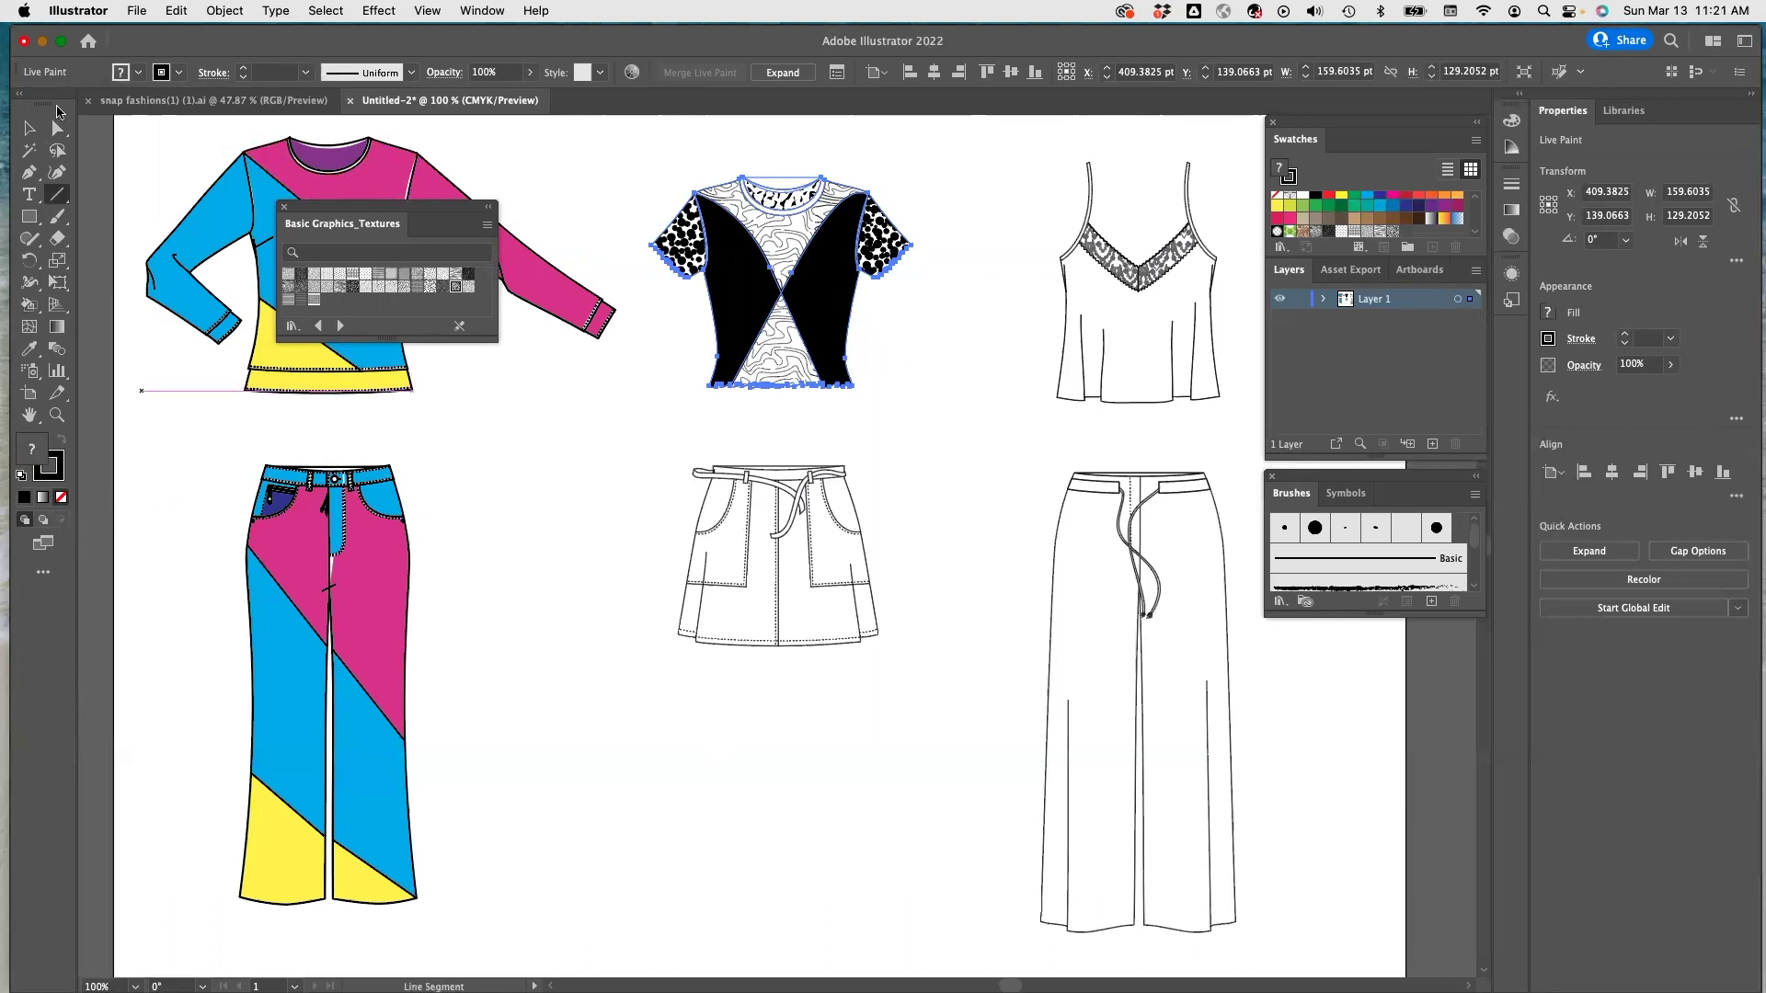
{"action": "left_click", "coordinate": [33, 173]}
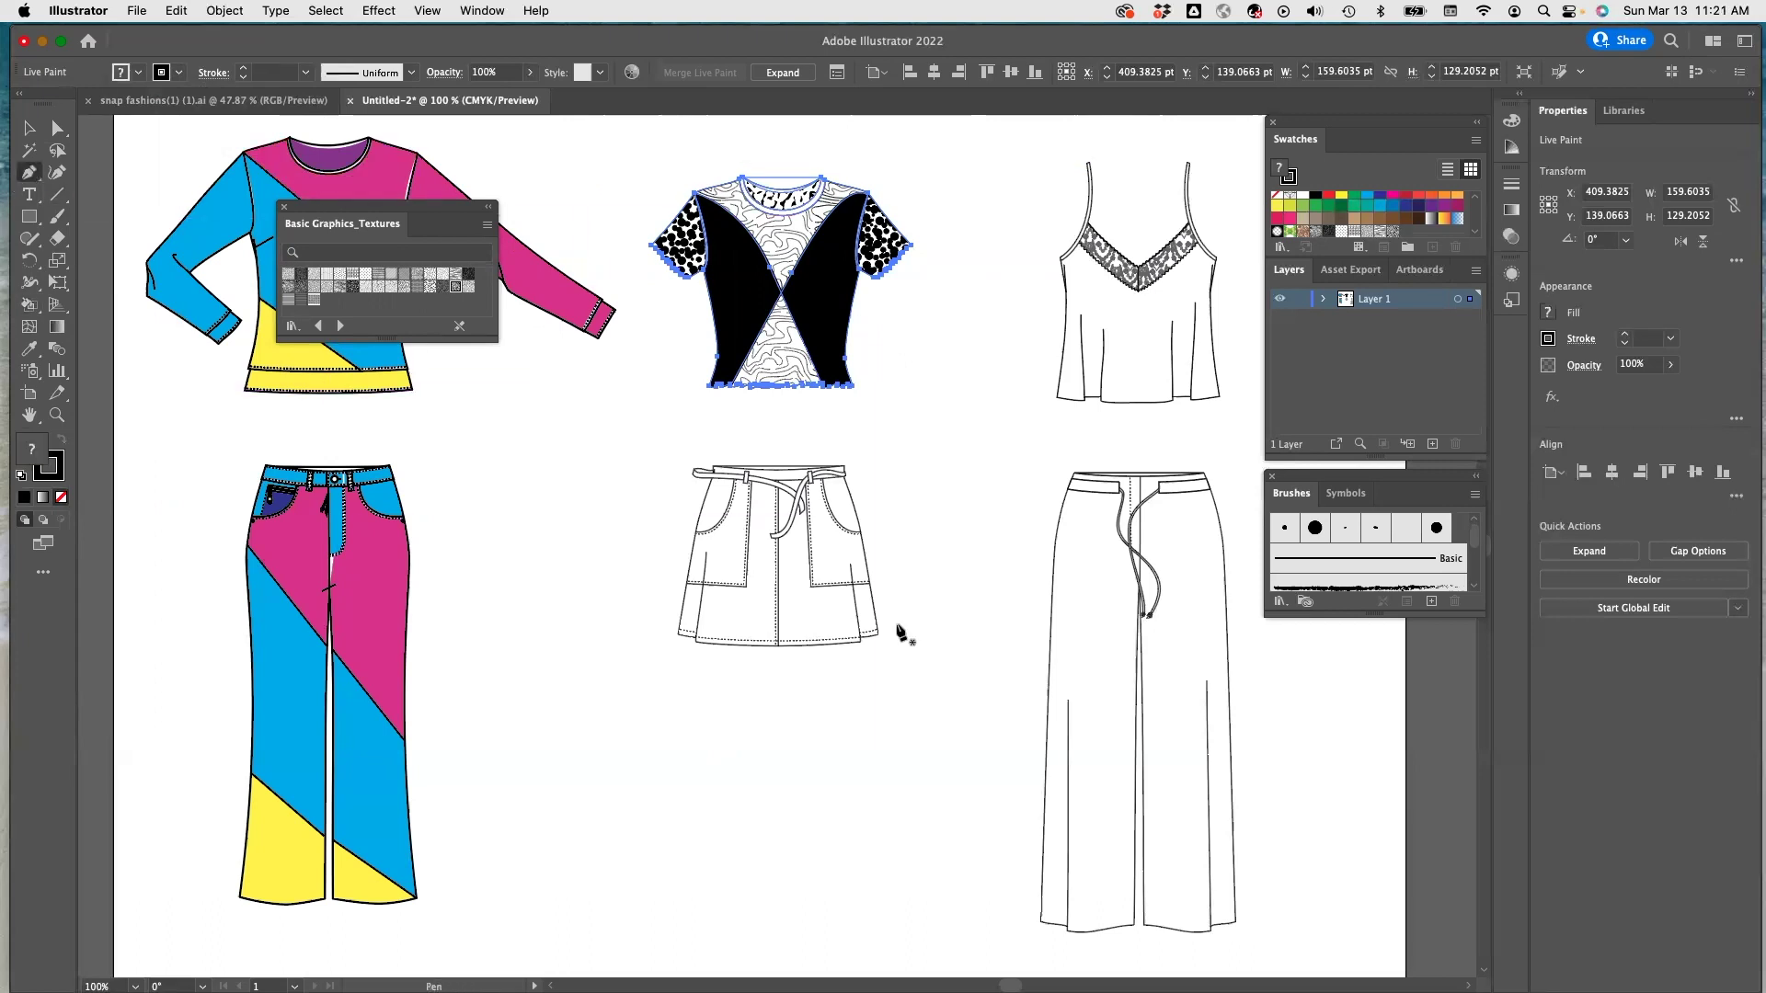
{"action": "left_click", "coordinate": [746, 585]}
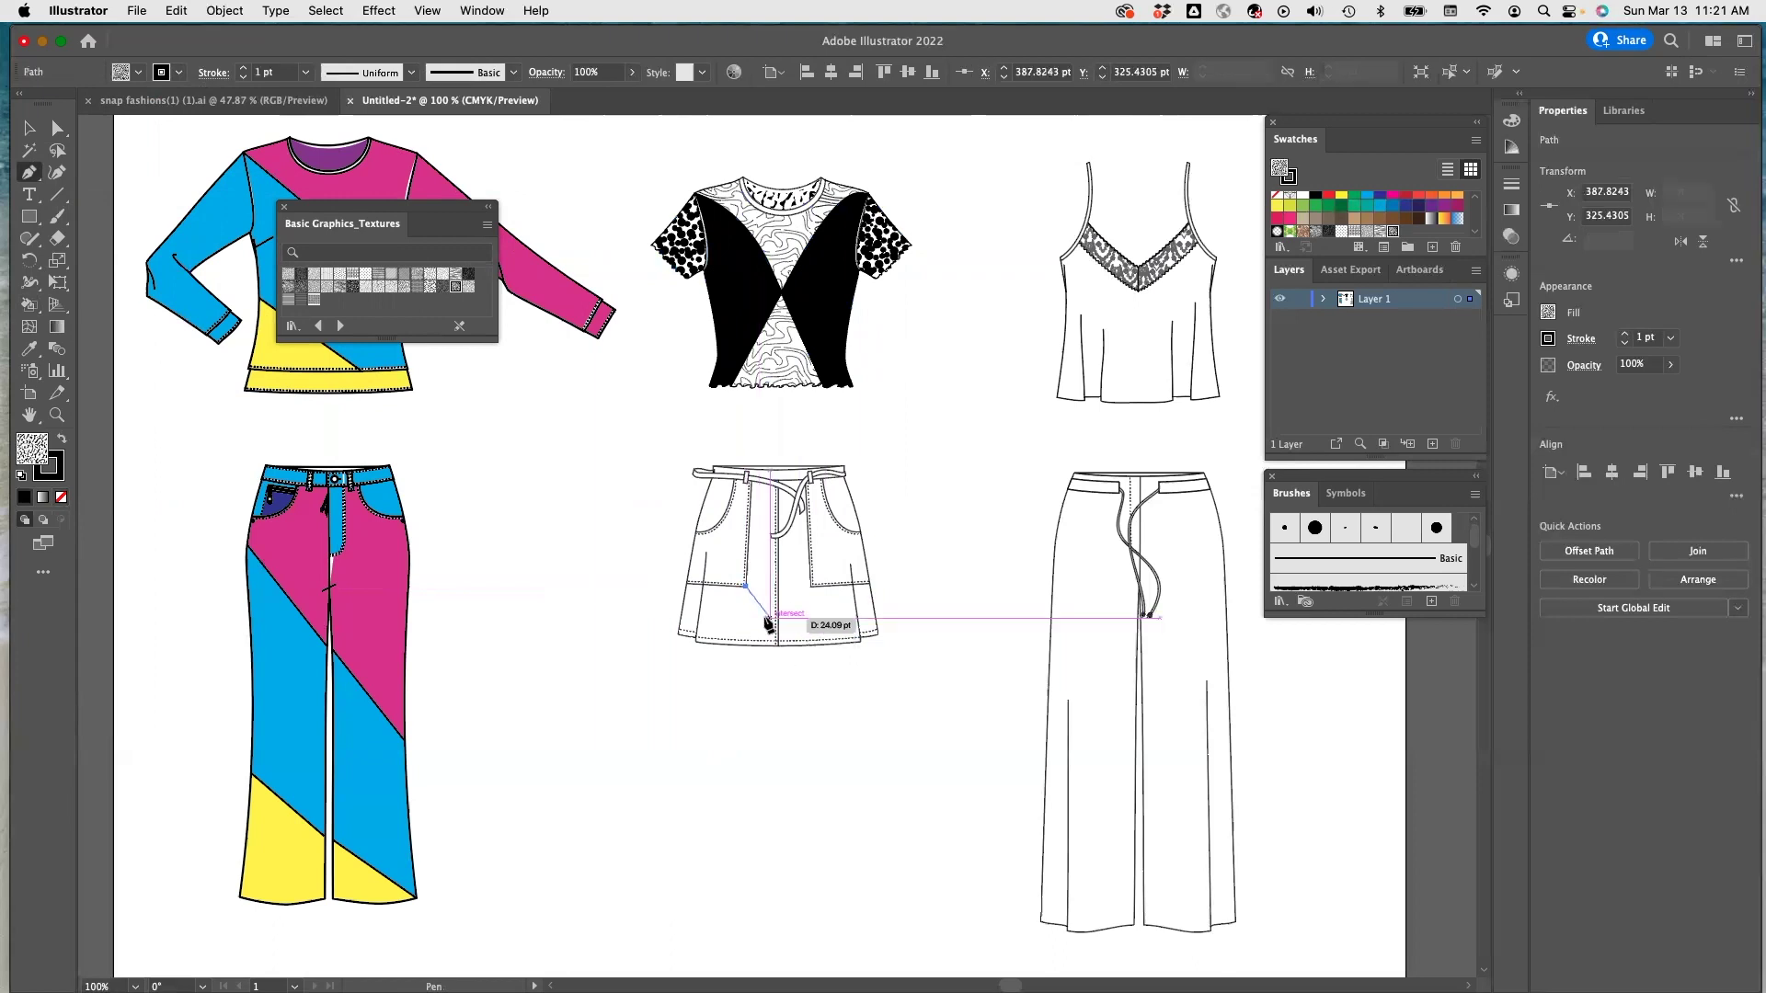
{"action": "left_click_drag", "start_coordinate": [767, 615], "coordinate": [780, 653]}
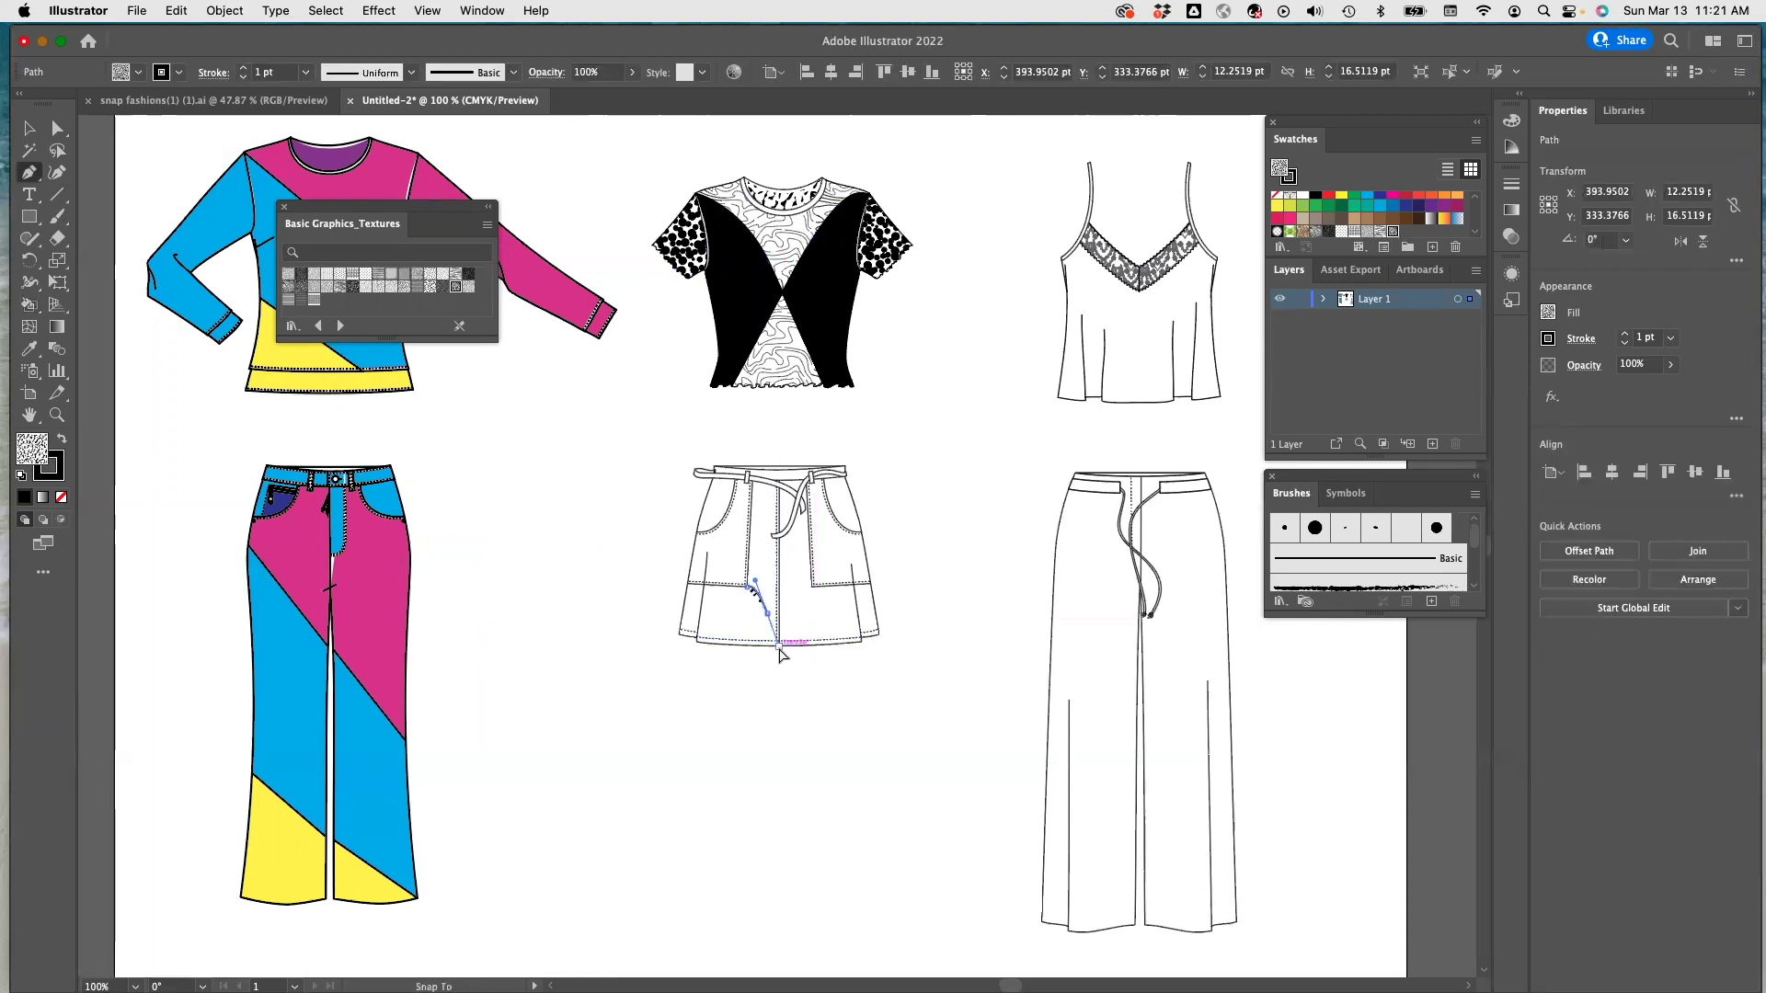
{"action": "mouse_move", "coordinate": [780, 653]}
{"action": "left_mouse_down"}
{"action": "mouse_move", "coordinate": [817, 594]}
{"action": "mouse_move", "coordinate": [782, 674]}
{"action": "left_mouse_up"}
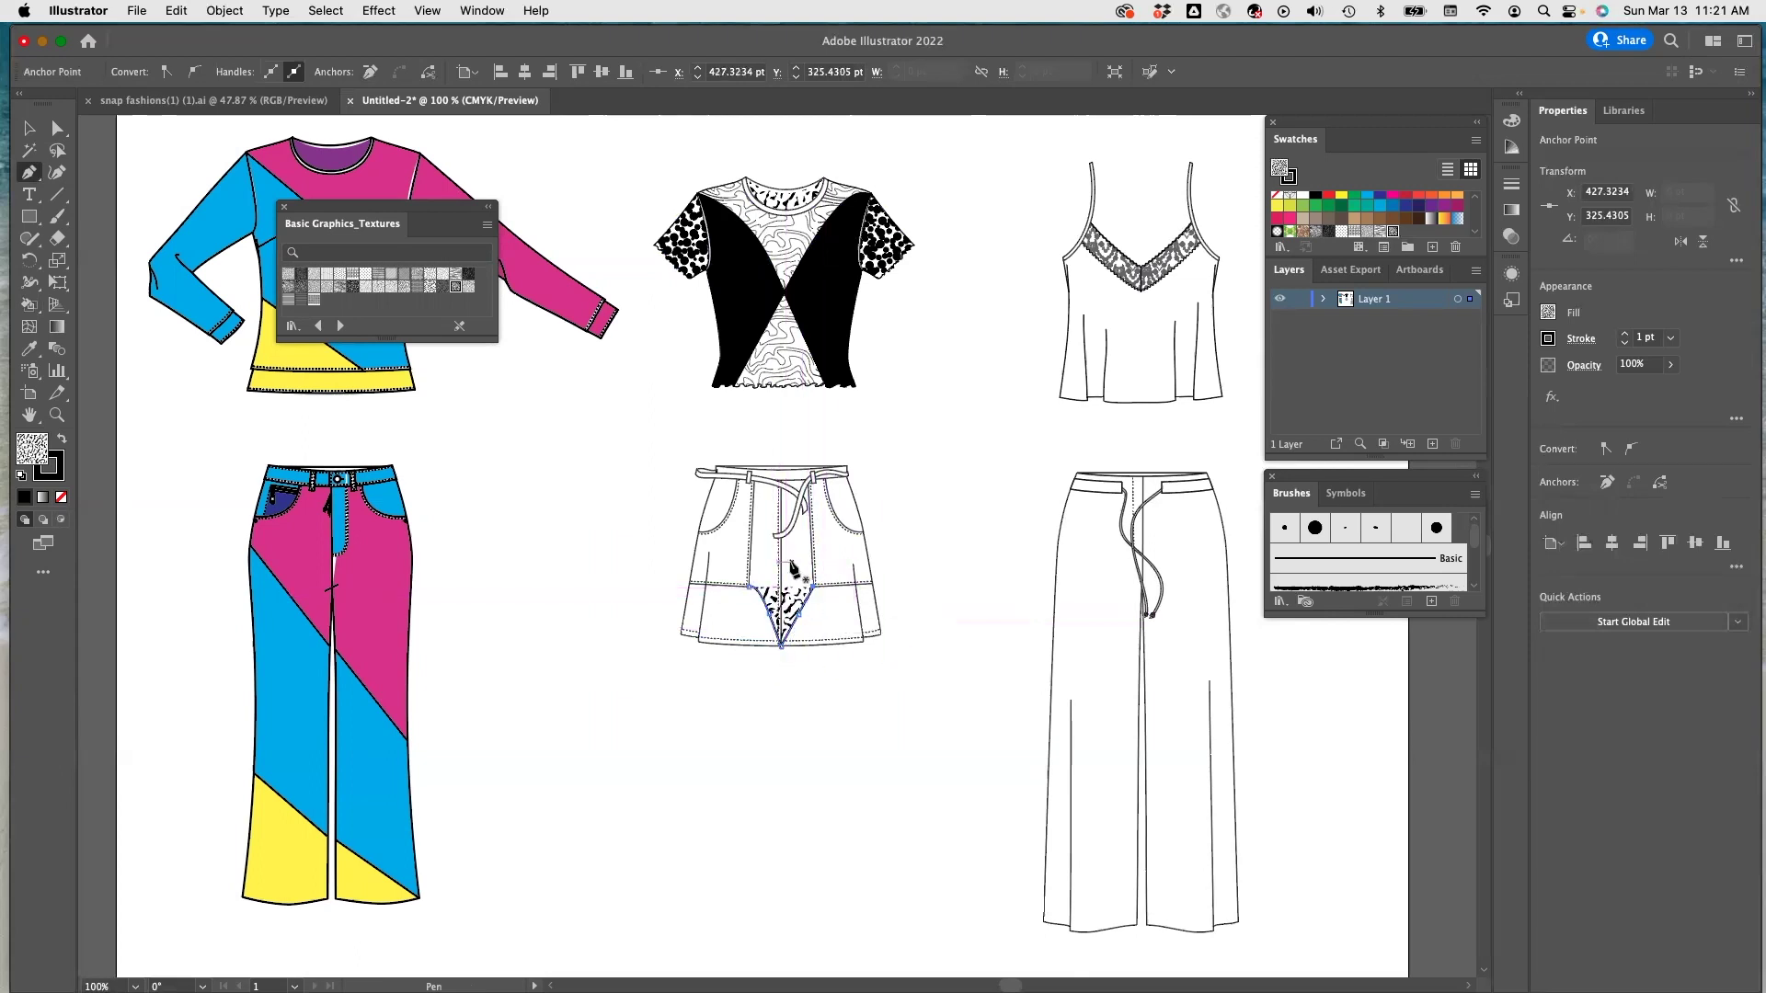
{"action": "left_click", "coordinate": [1277, 196]}
{"action": "key", "text": "v"}
{"action": "left_click", "coordinate": [778, 593]}
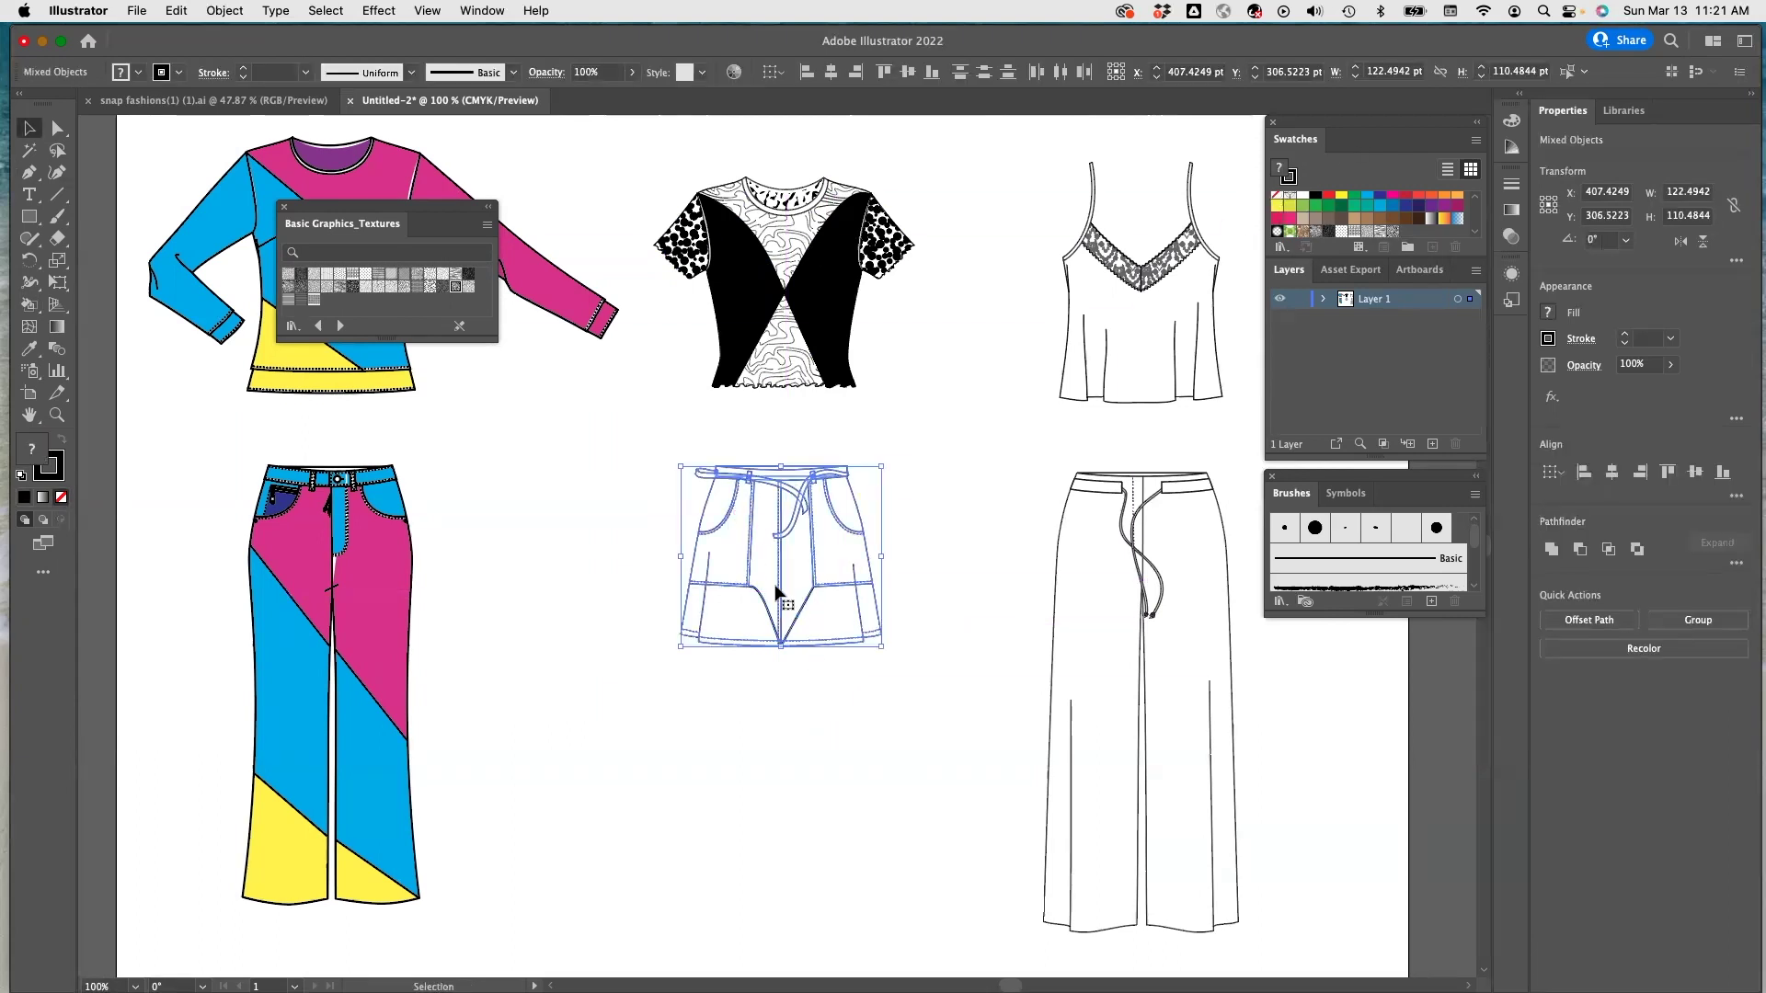
{"action": "key", "text": "a"}
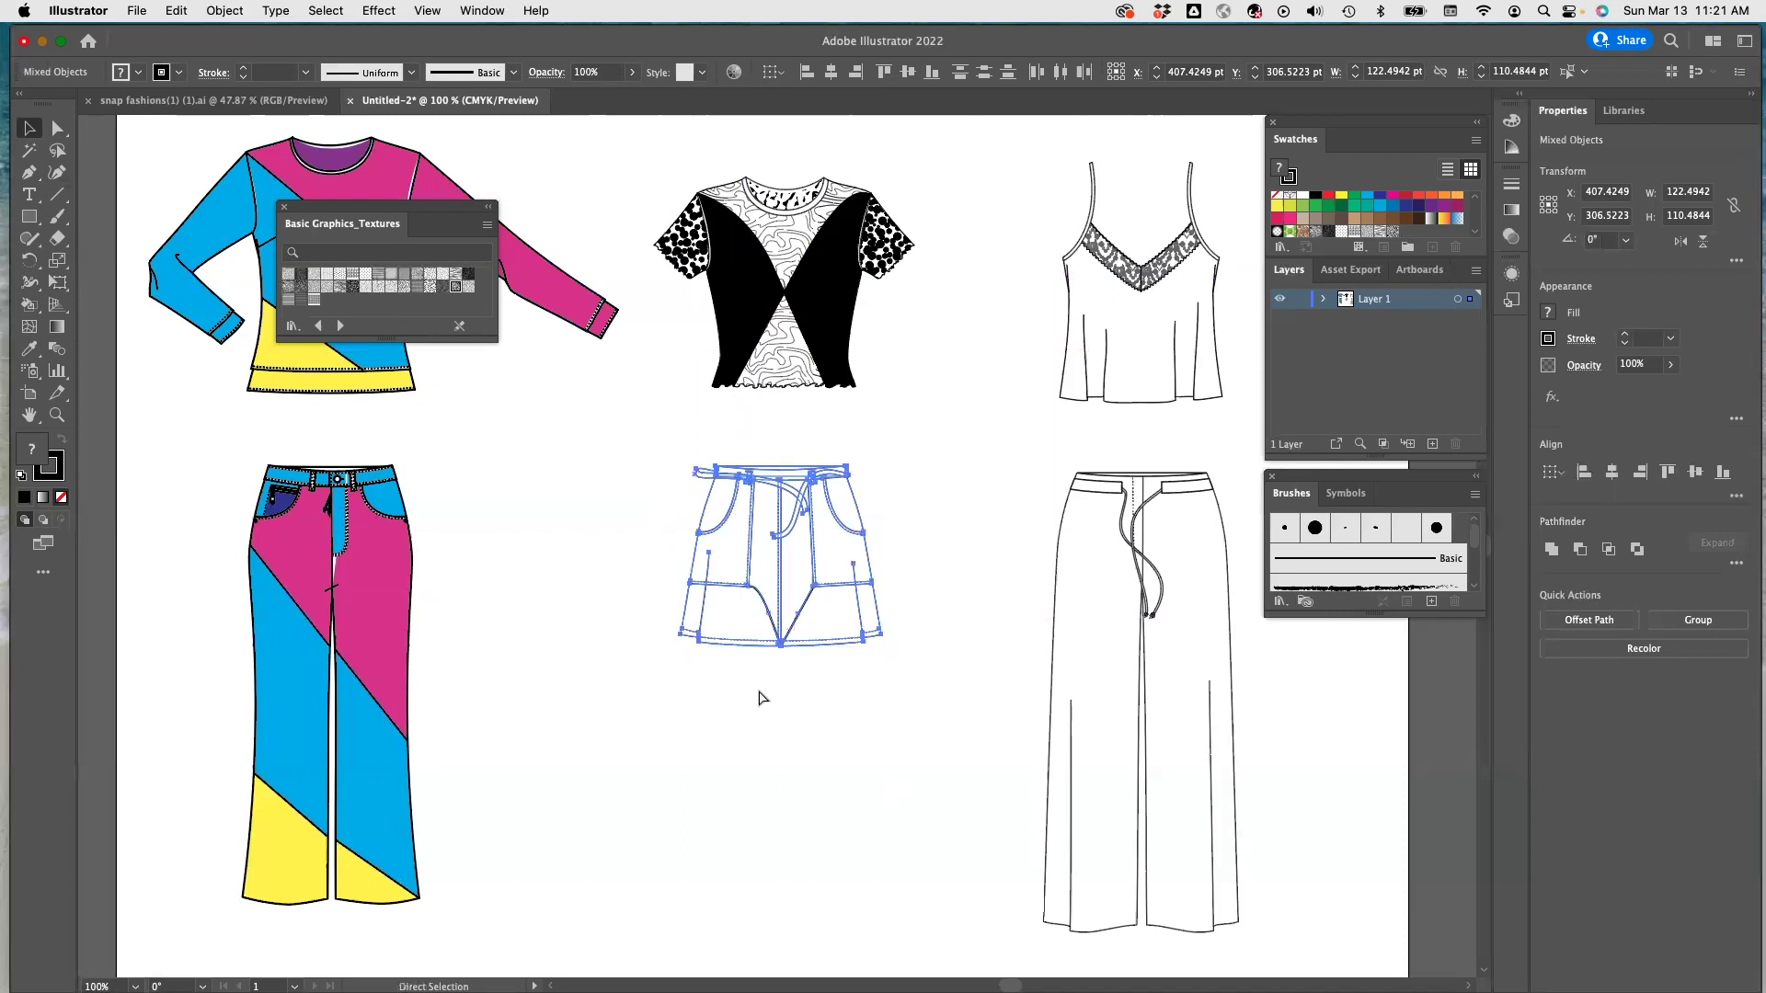
{"action": "key", "text": "super+z"}
Set the fill of the skirt's curved style line to None.
{"action": "left_click", "coordinate": [803, 614]}
{"action": "key", "text": "v"}
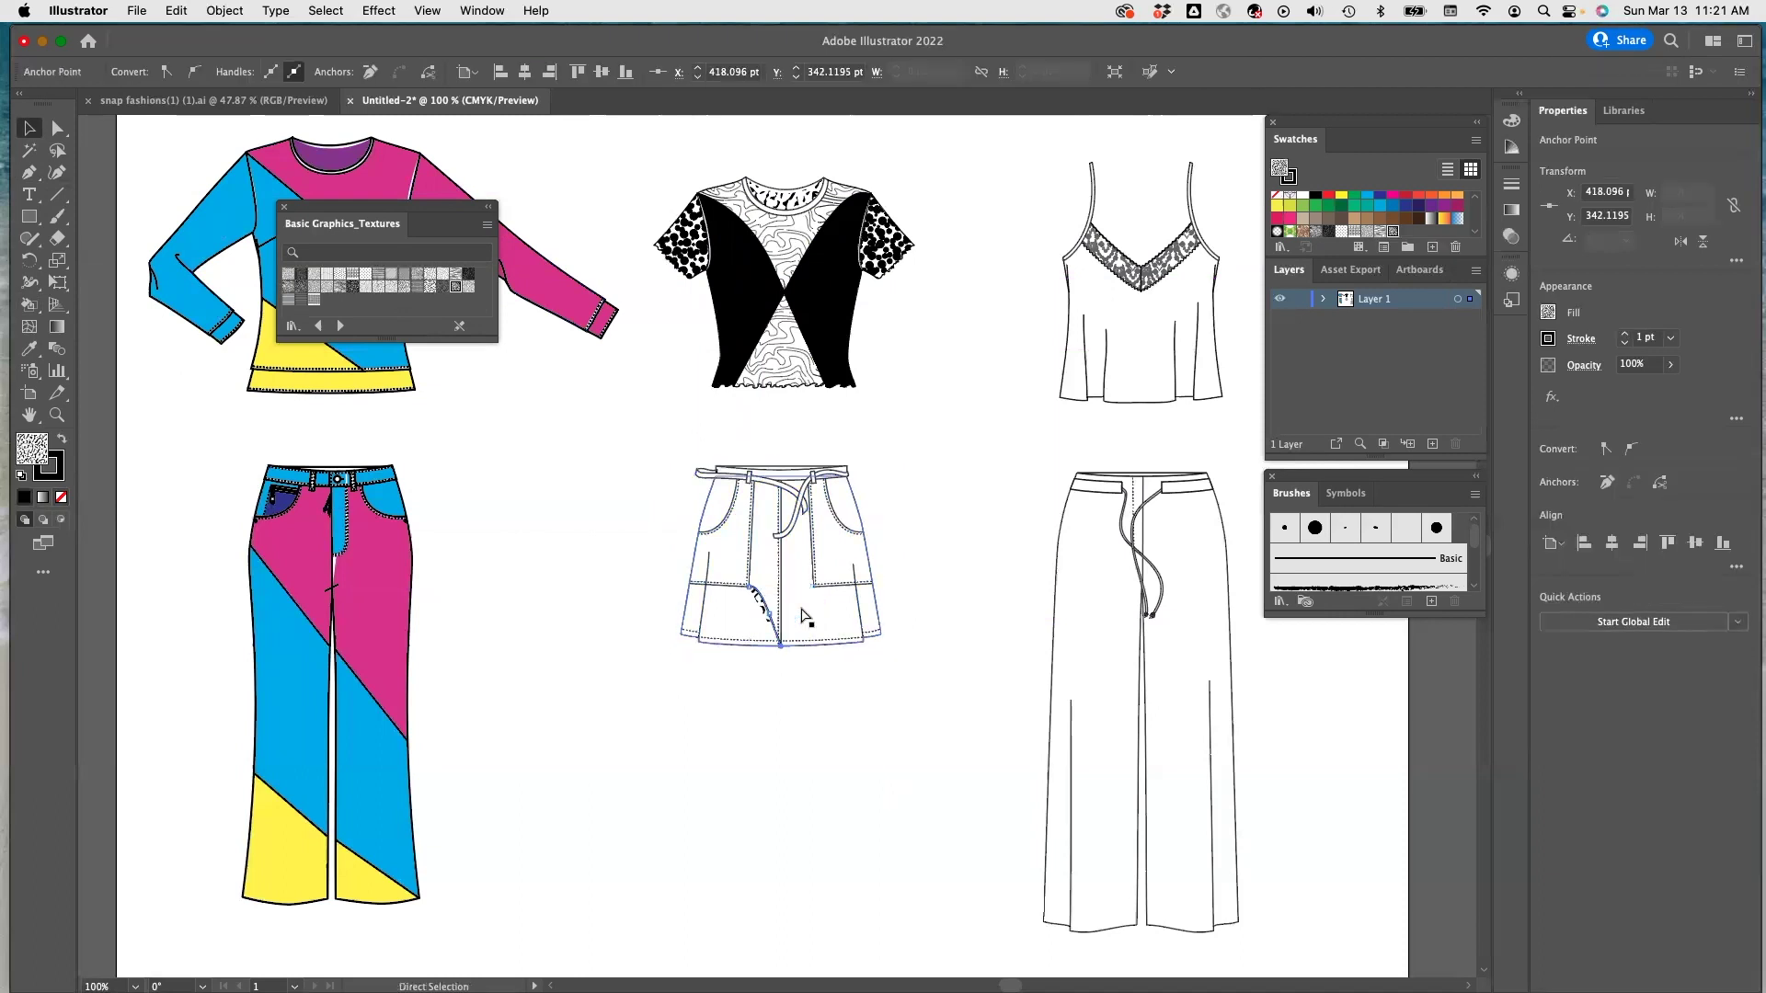
{"action": "left_click", "coordinate": [763, 612]}
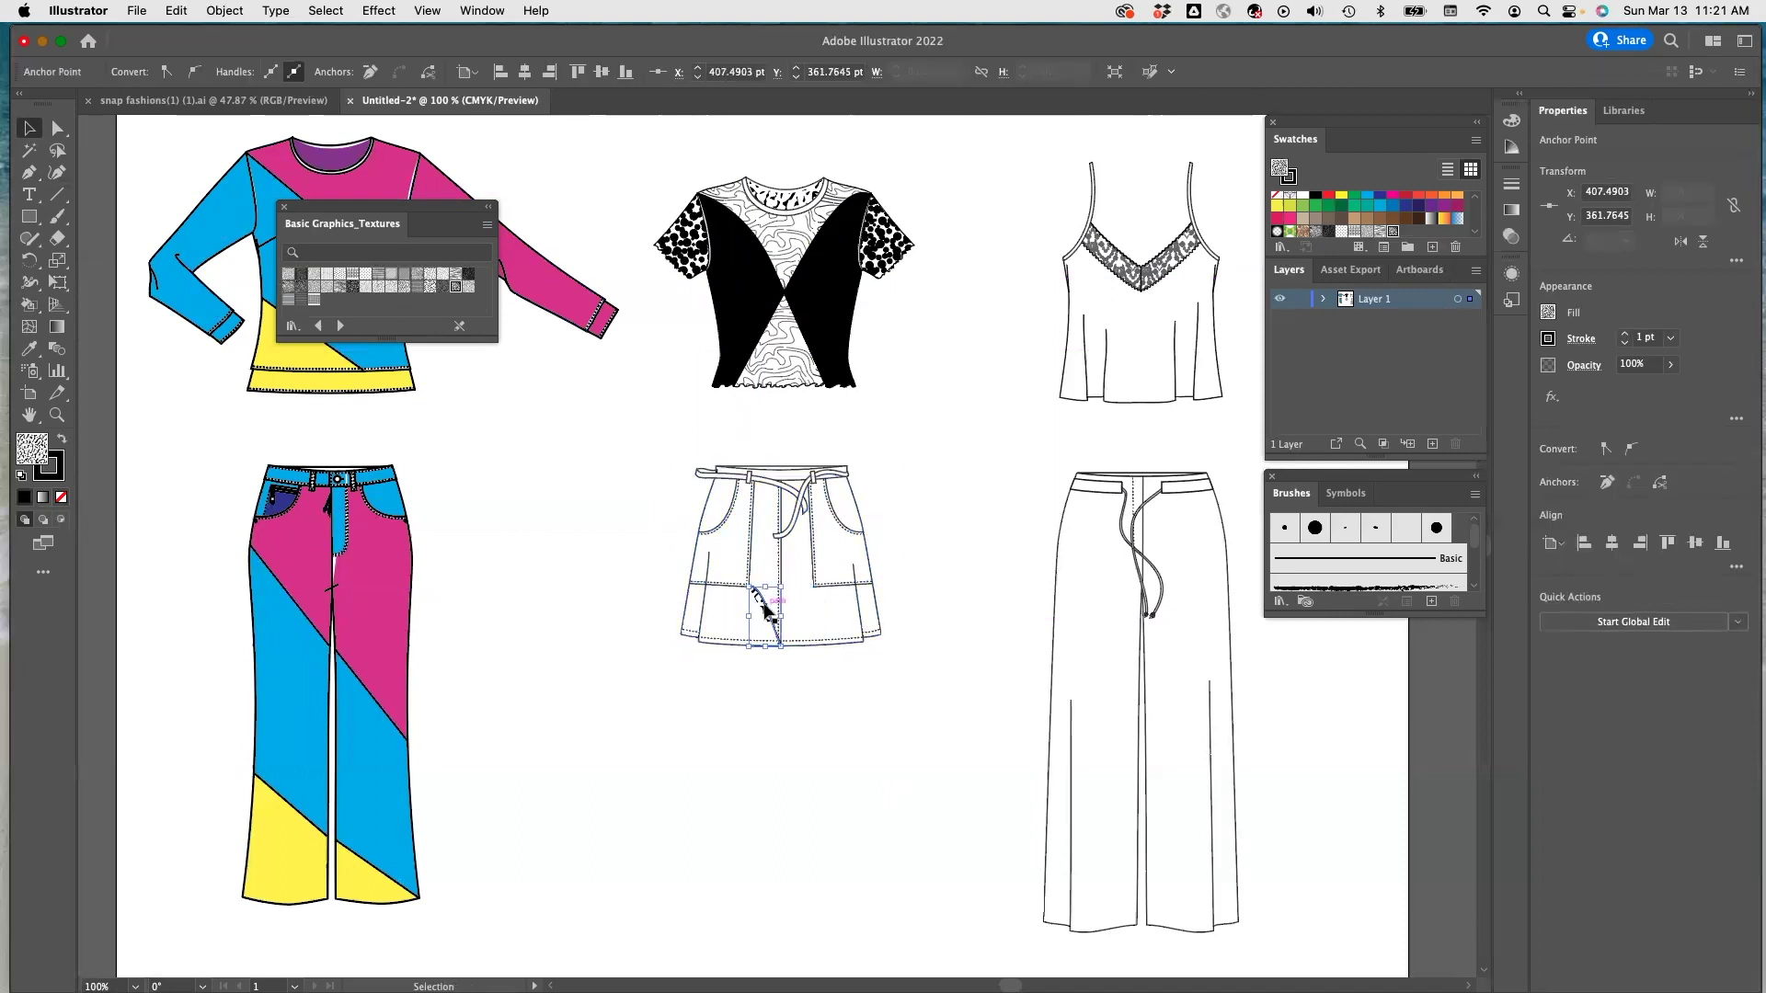
{"action": "left_click", "coordinate": [1278, 196]}
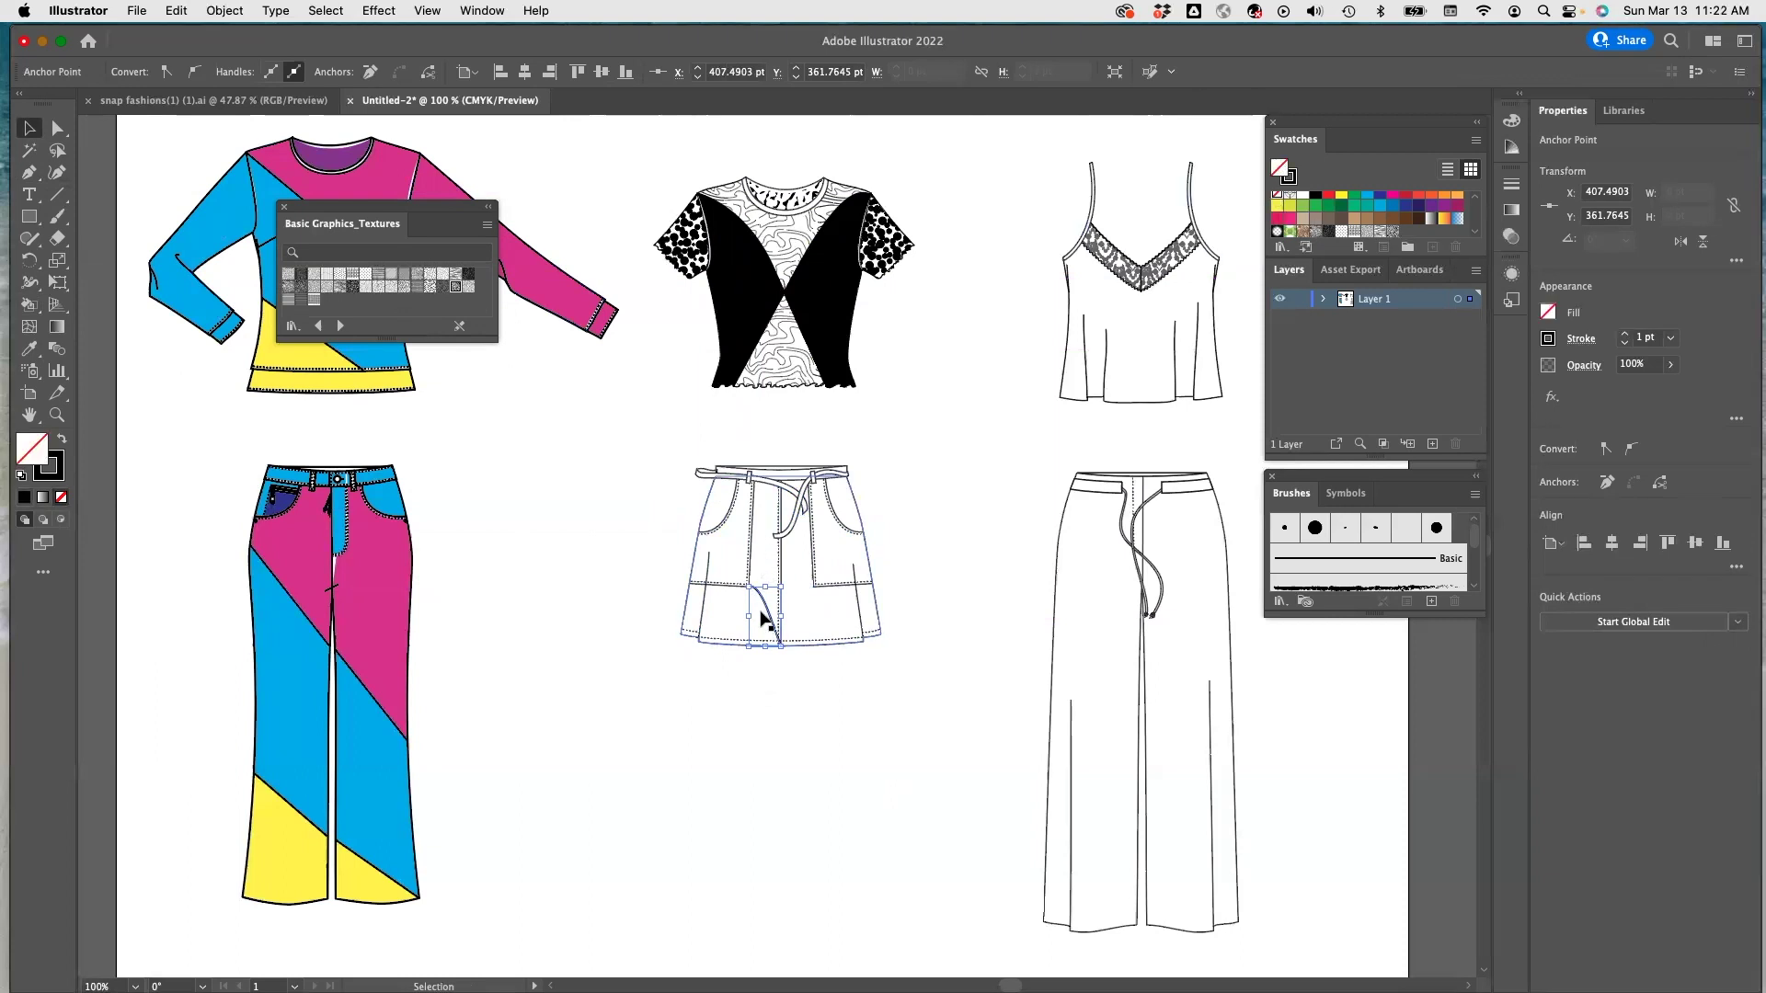
Duplicate the skirt's curved style line and mirror the copy onto the right half so both curves meet at the hem's centre.
{"action": "key", "text": "a"}
{"action": "left_click", "coordinate": [783, 572]}
{"action": "left_click_drag", "start_coordinate": [783, 572], "coordinate": [814, 630]}
{"action": "scroll", "coordinate": [809, 611], "scroll_direction": "down", "scroll_amount": 1}
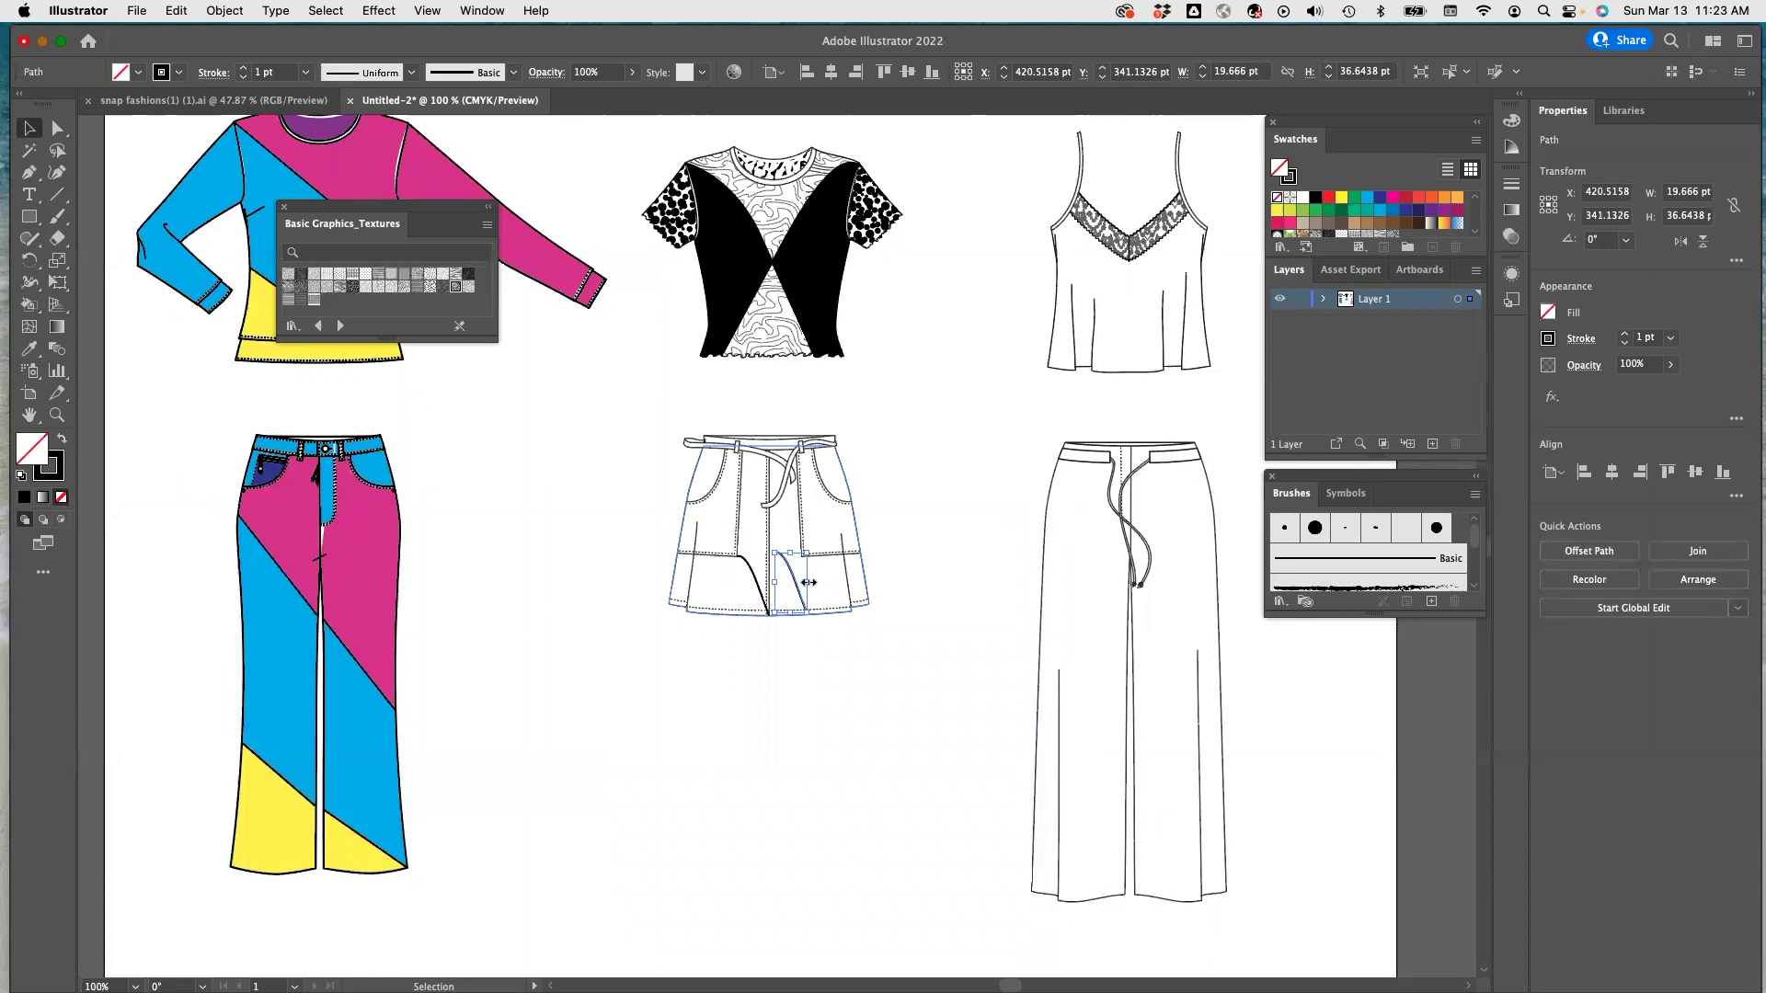
{"action": "mouse_move", "coordinate": [808, 582]}
{"action": "left_mouse_down"}
{"action": "mouse_move", "coordinate": [738, 580]}
{"action": "mouse_move", "coordinate": [774, 692]}
{"action": "mouse_move", "coordinate": [781, 586]}
{"action": "mouse_move", "coordinate": [805, 562]}
{"action": "left_mouse_up"}
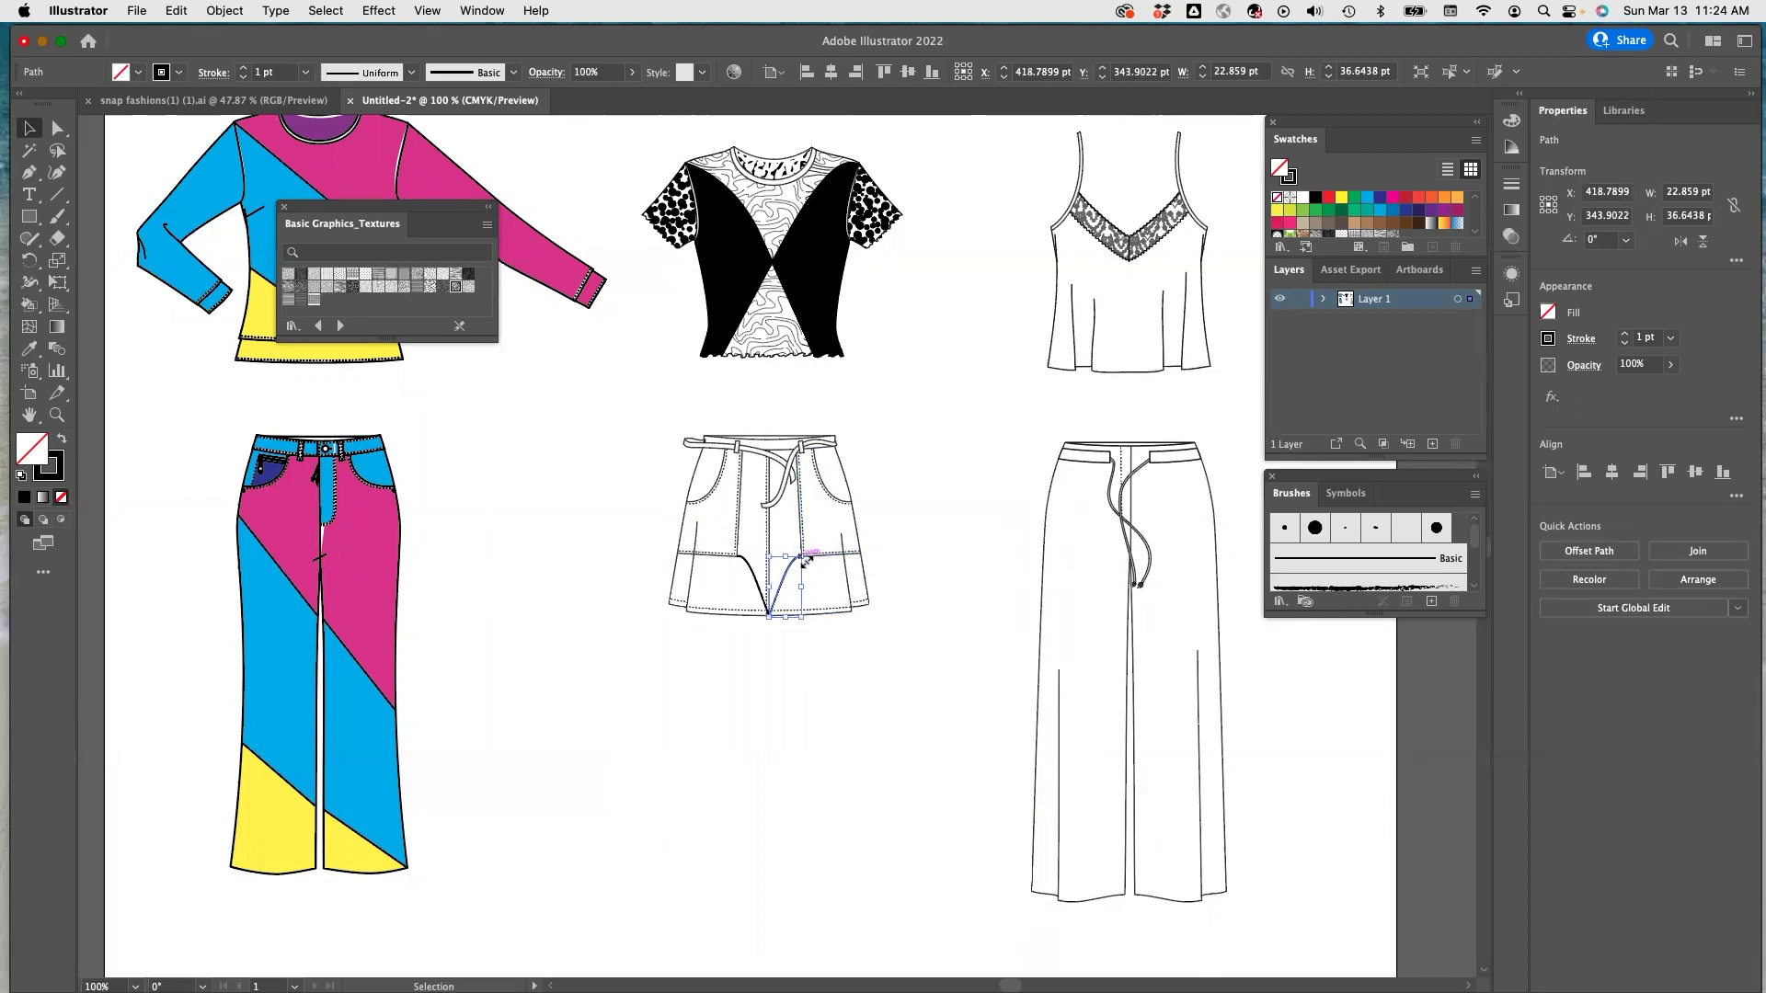
{"action": "left_click", "coordinate": [802, 676]}
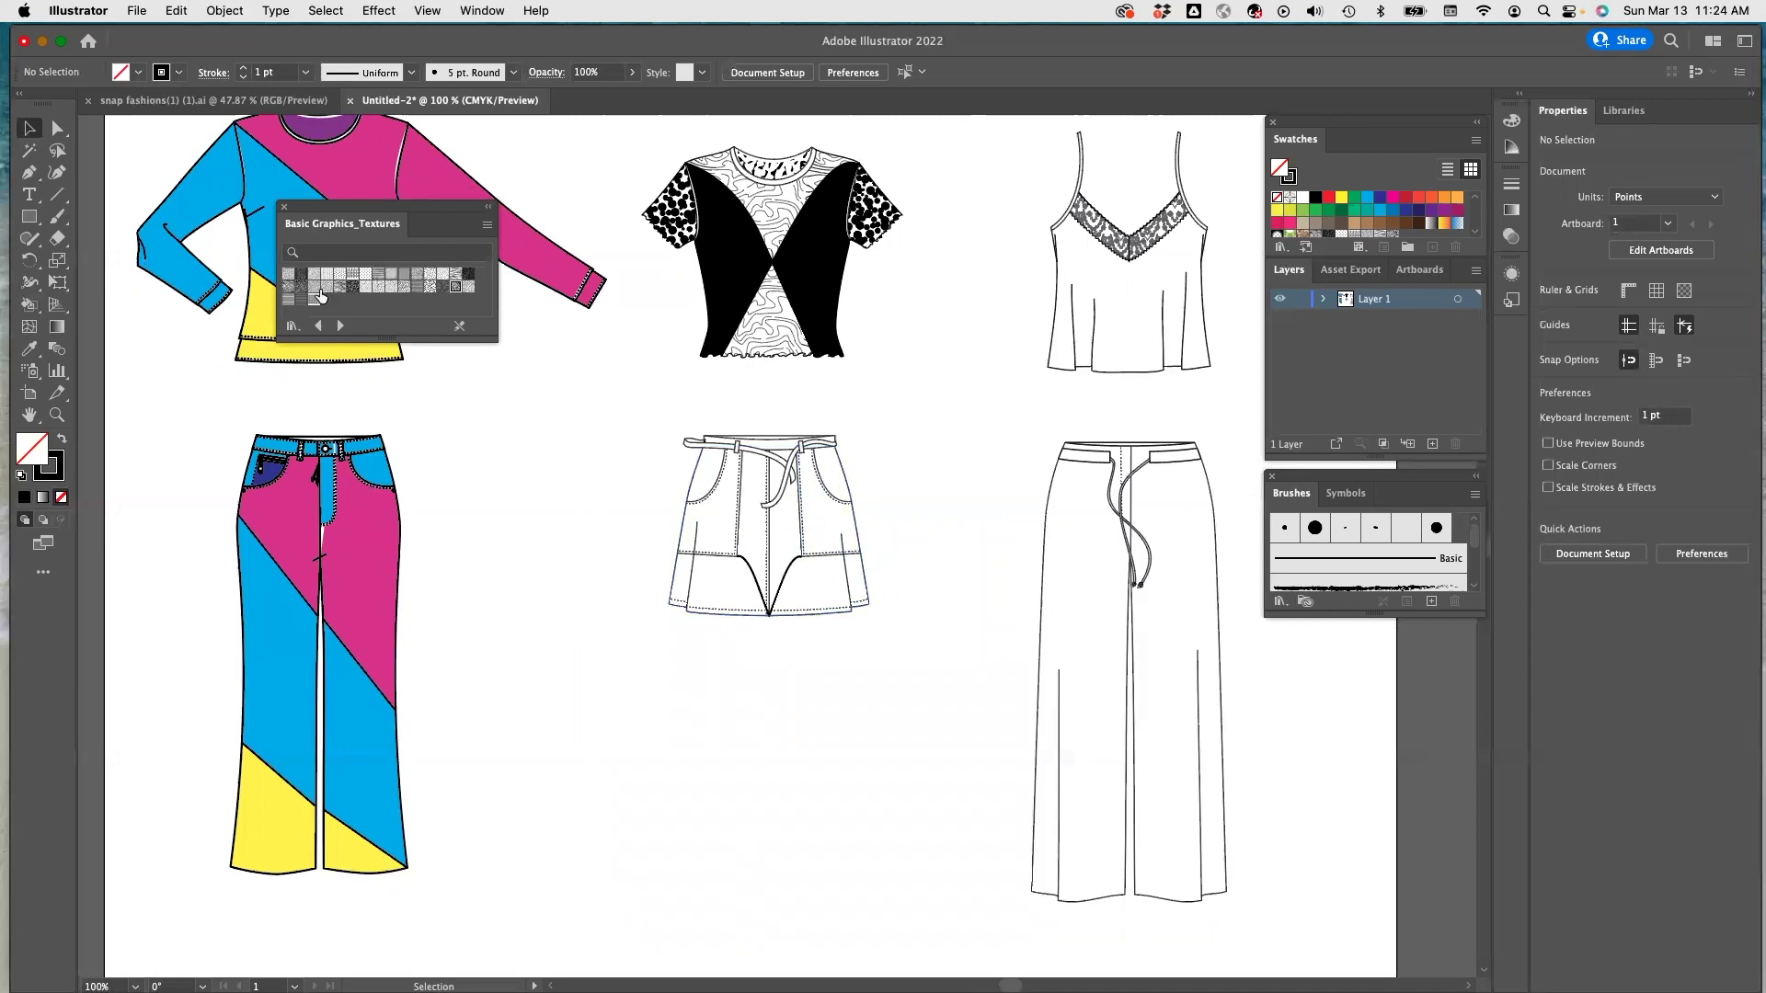
Select the whole skirt with its new style lines and make it a Live Paint group.
{"action": "left_click_drag", "start_coordinate": [632, 419], "coordinate": [909, 682]}
{"action": "left_click", "coordinate": [230, 11]}
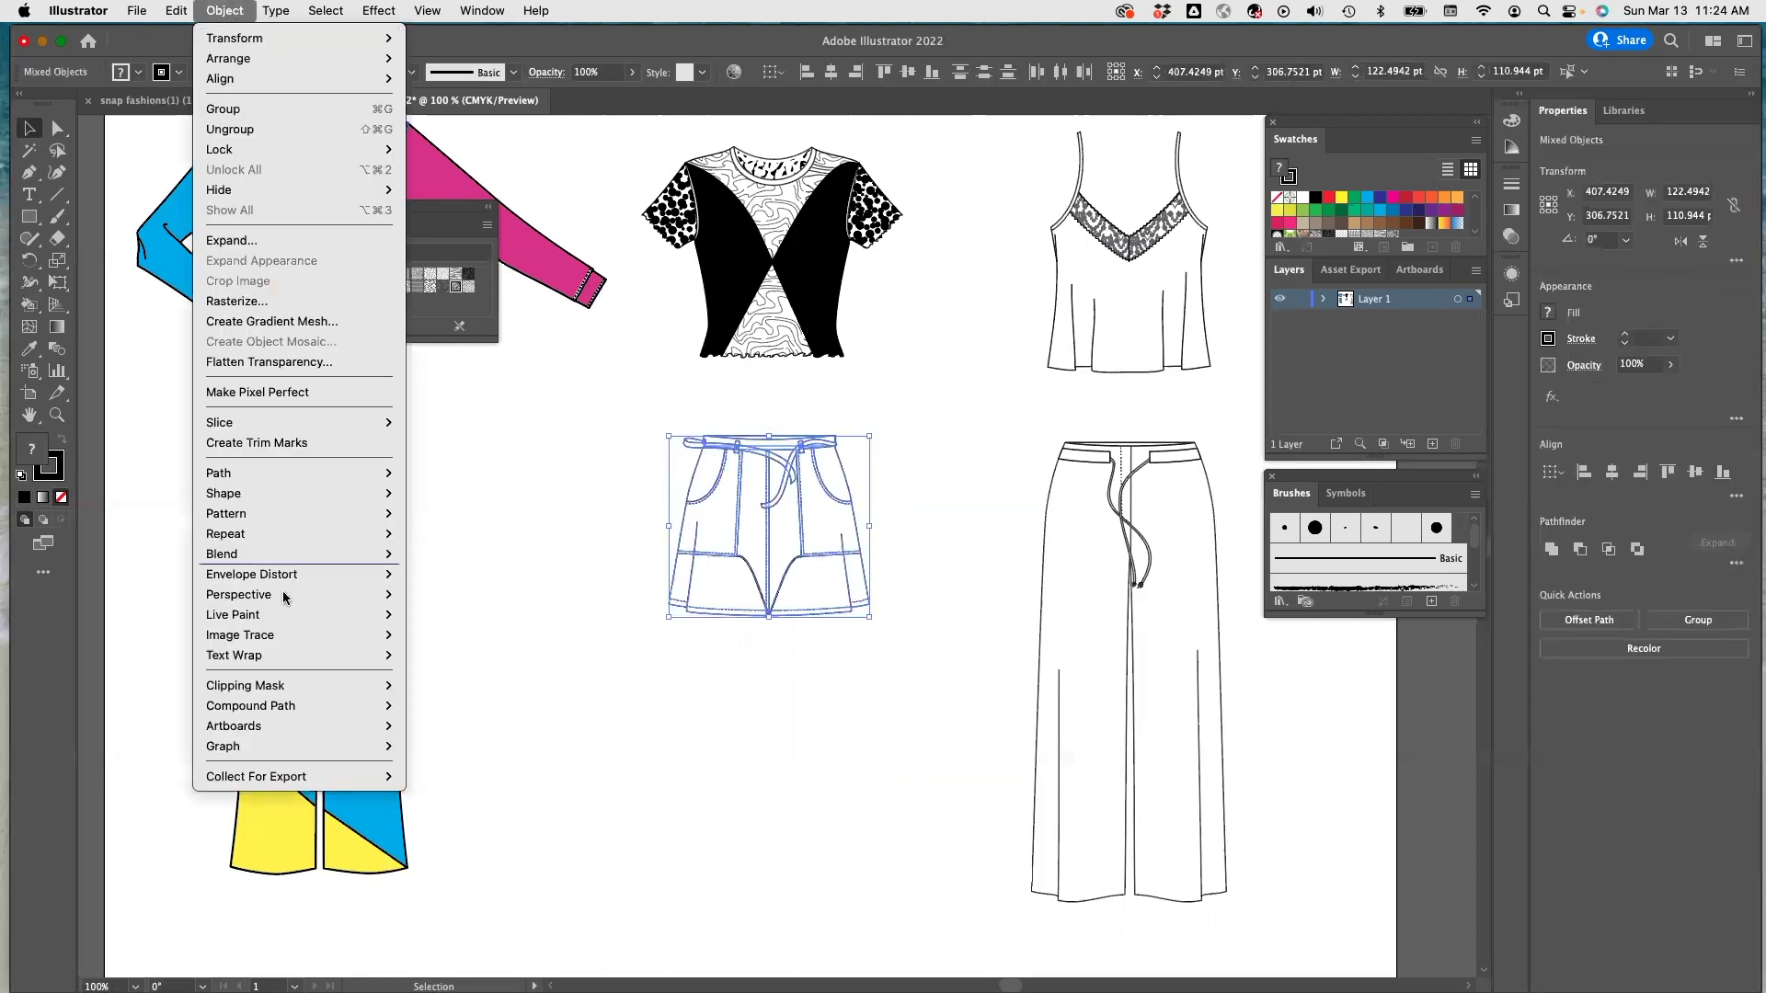
{"action": "mouse_move", "coordinate": [295, 614]}
{"action": "left_click", "coordinate": [528, 616]}
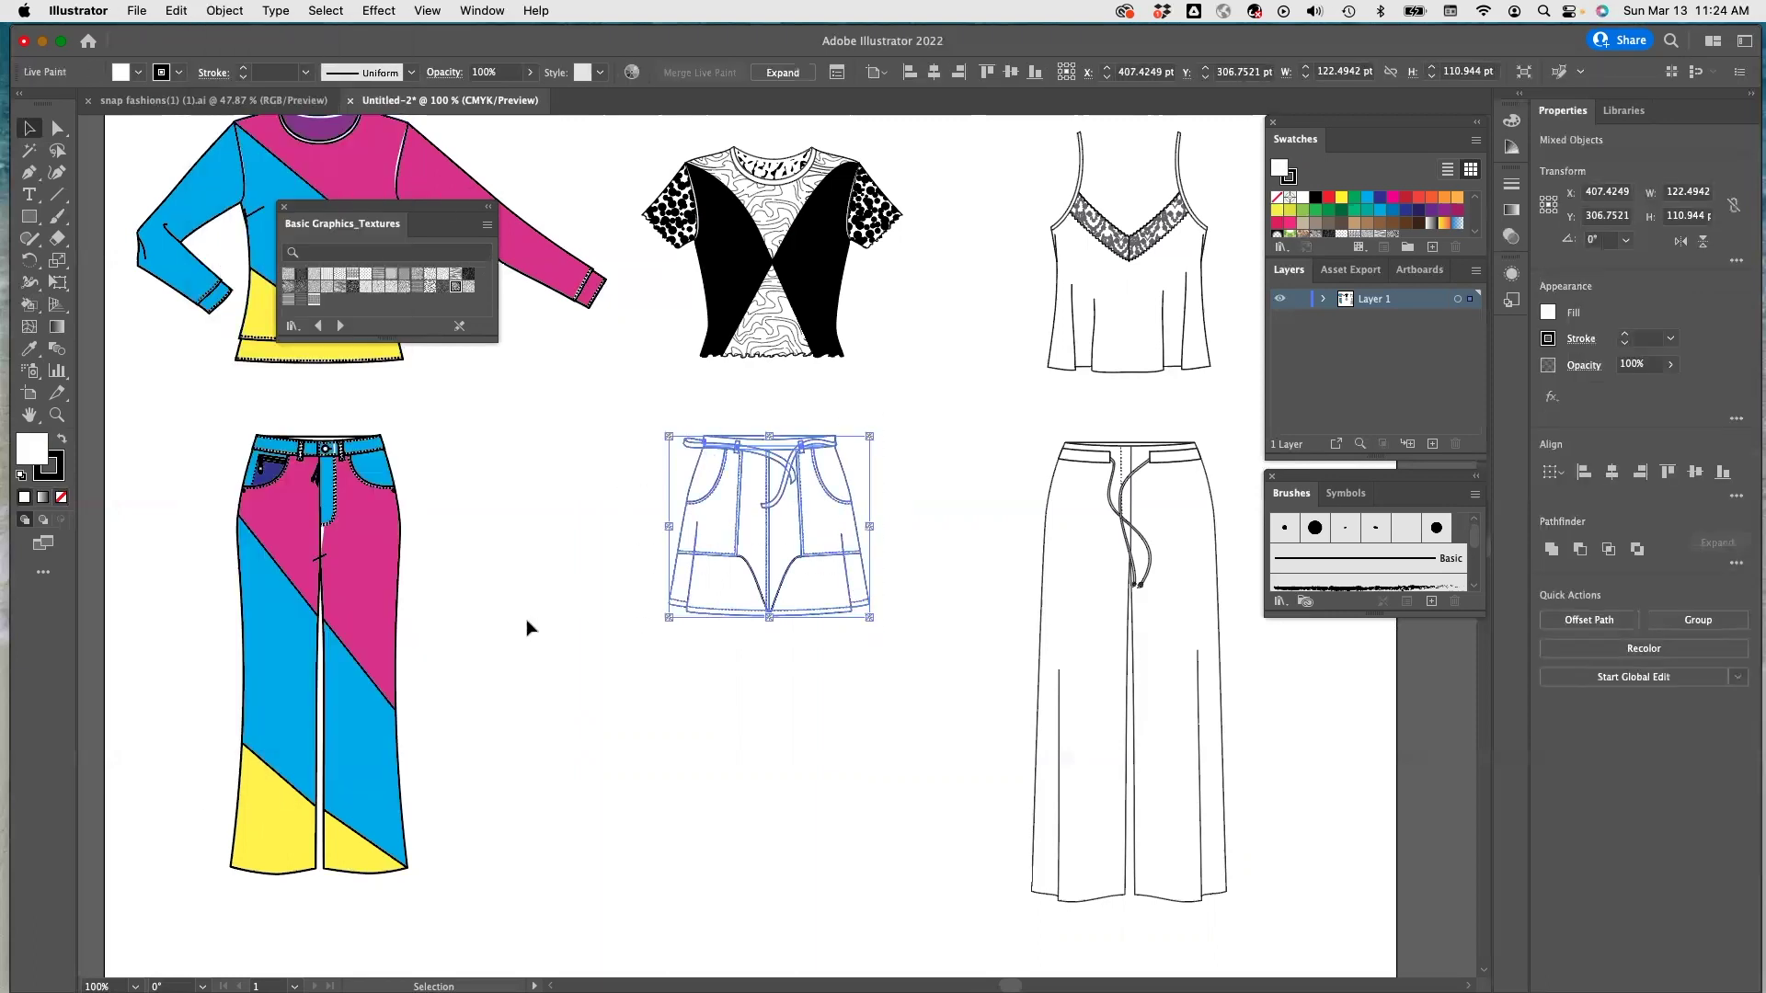
Live-paint the skirt's two hip pockets and the lower side panels on both halves with solid black.
{"action": "left_click", "coordinate": [29, 304]}
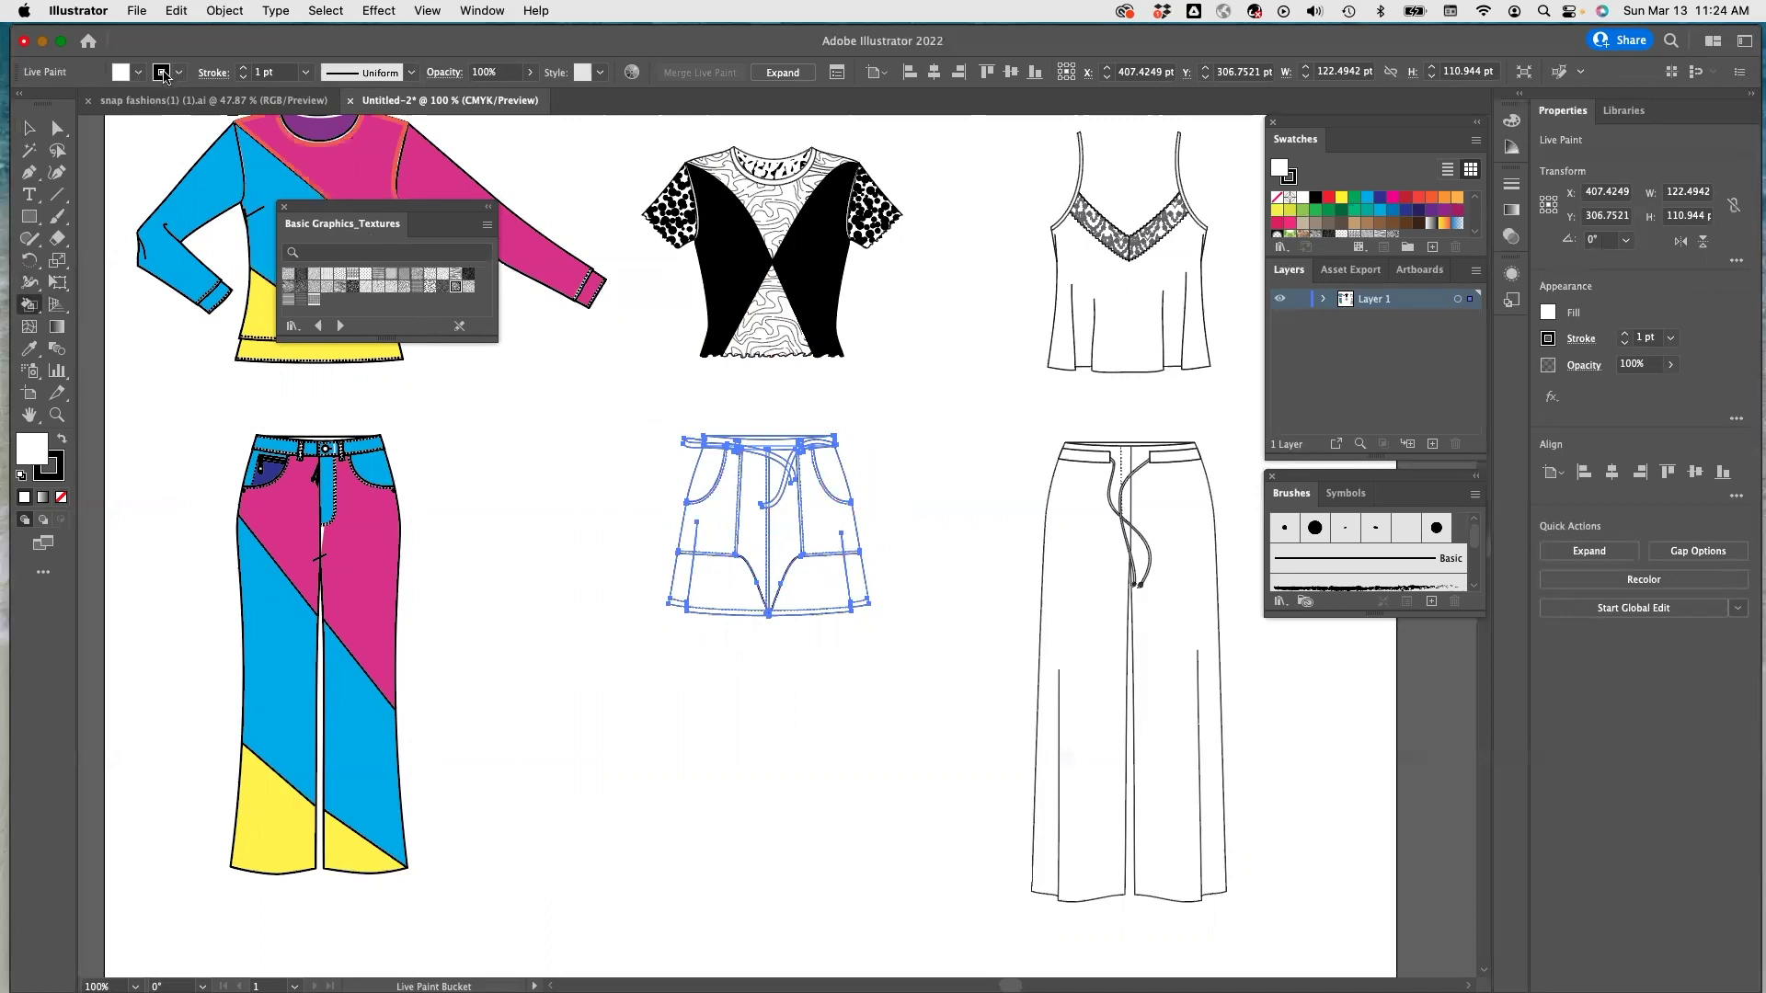
{"action": "left_click", "coordinate": [1316, 198]}
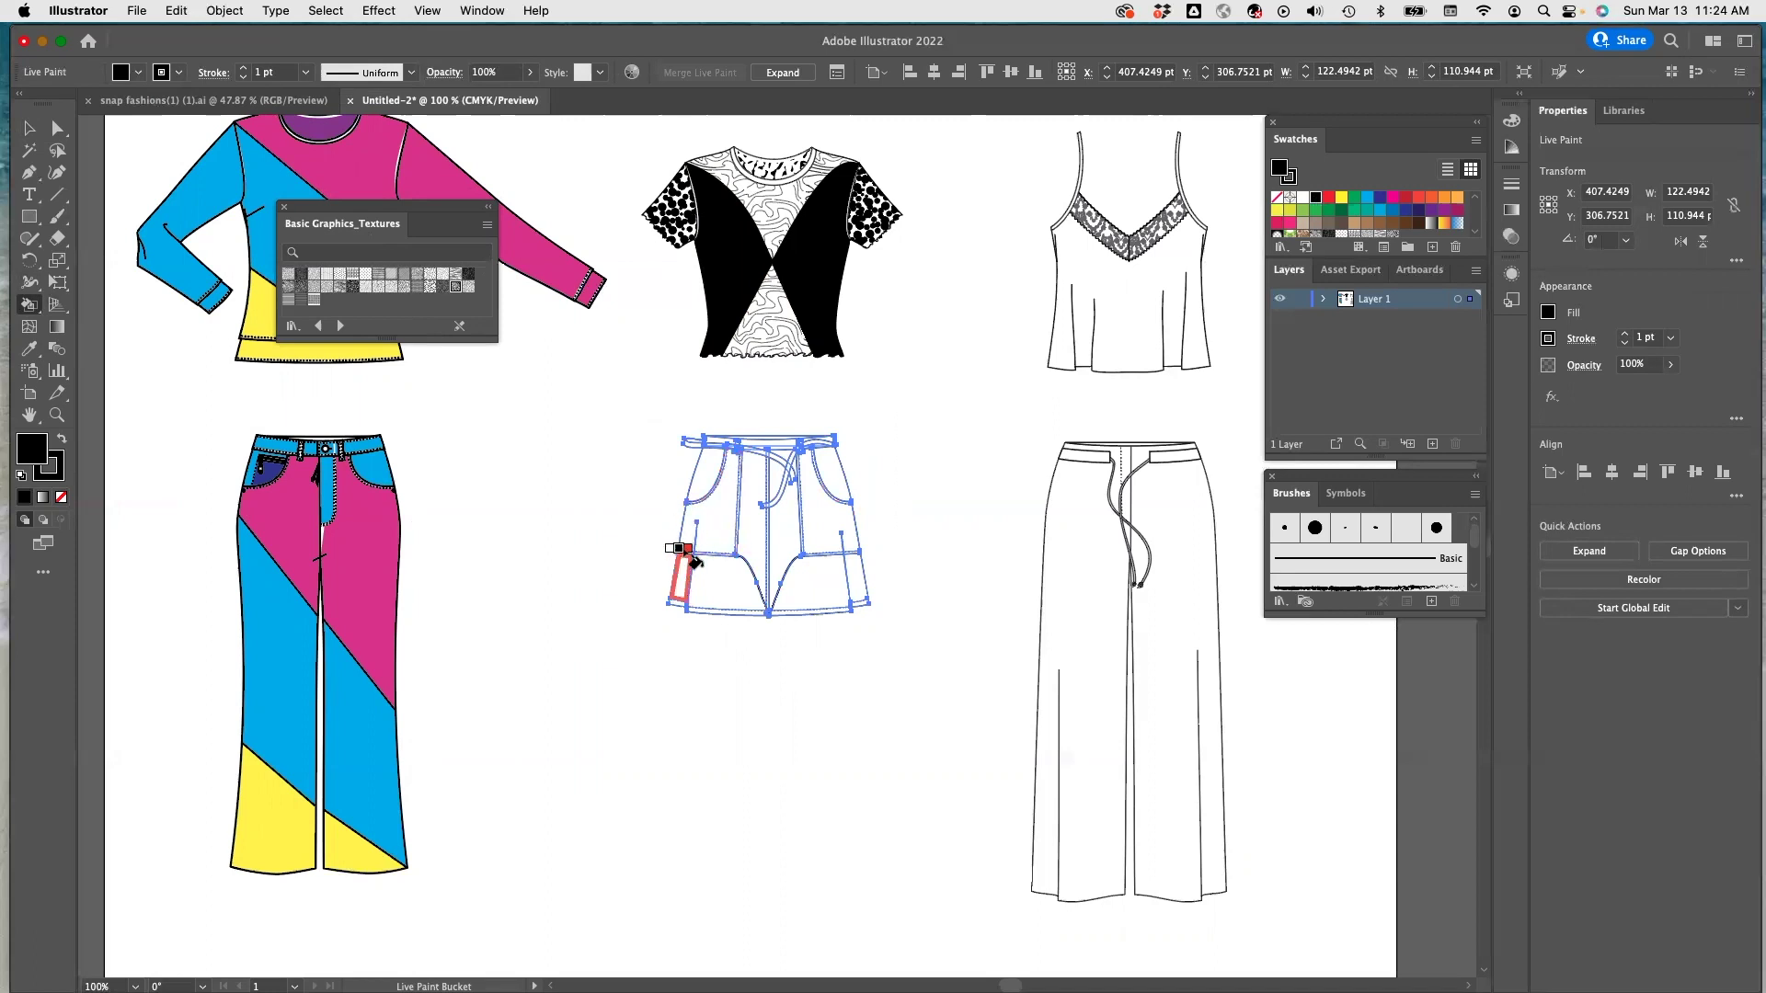
{"action": "left_click", "coordinate": [704, 468]}
{"action": "left_click", "coordinate": [680, 575]}
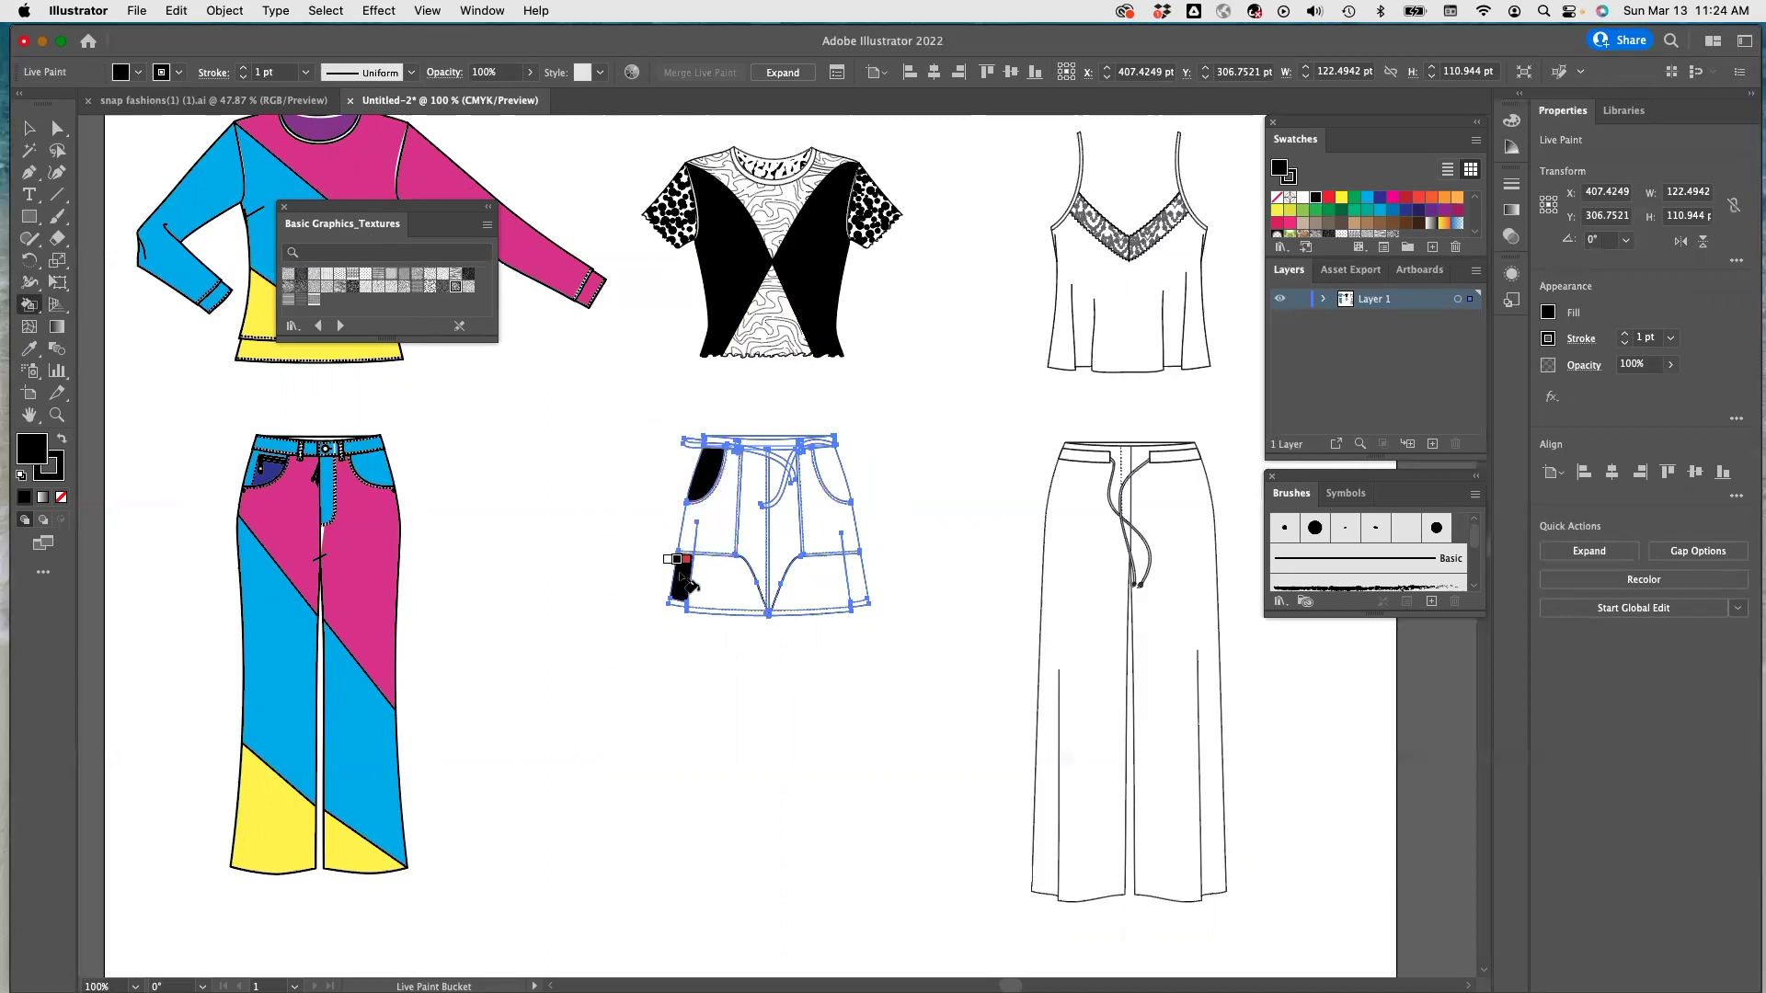
{"action": "left_click", "coordinate": [711, 582]}
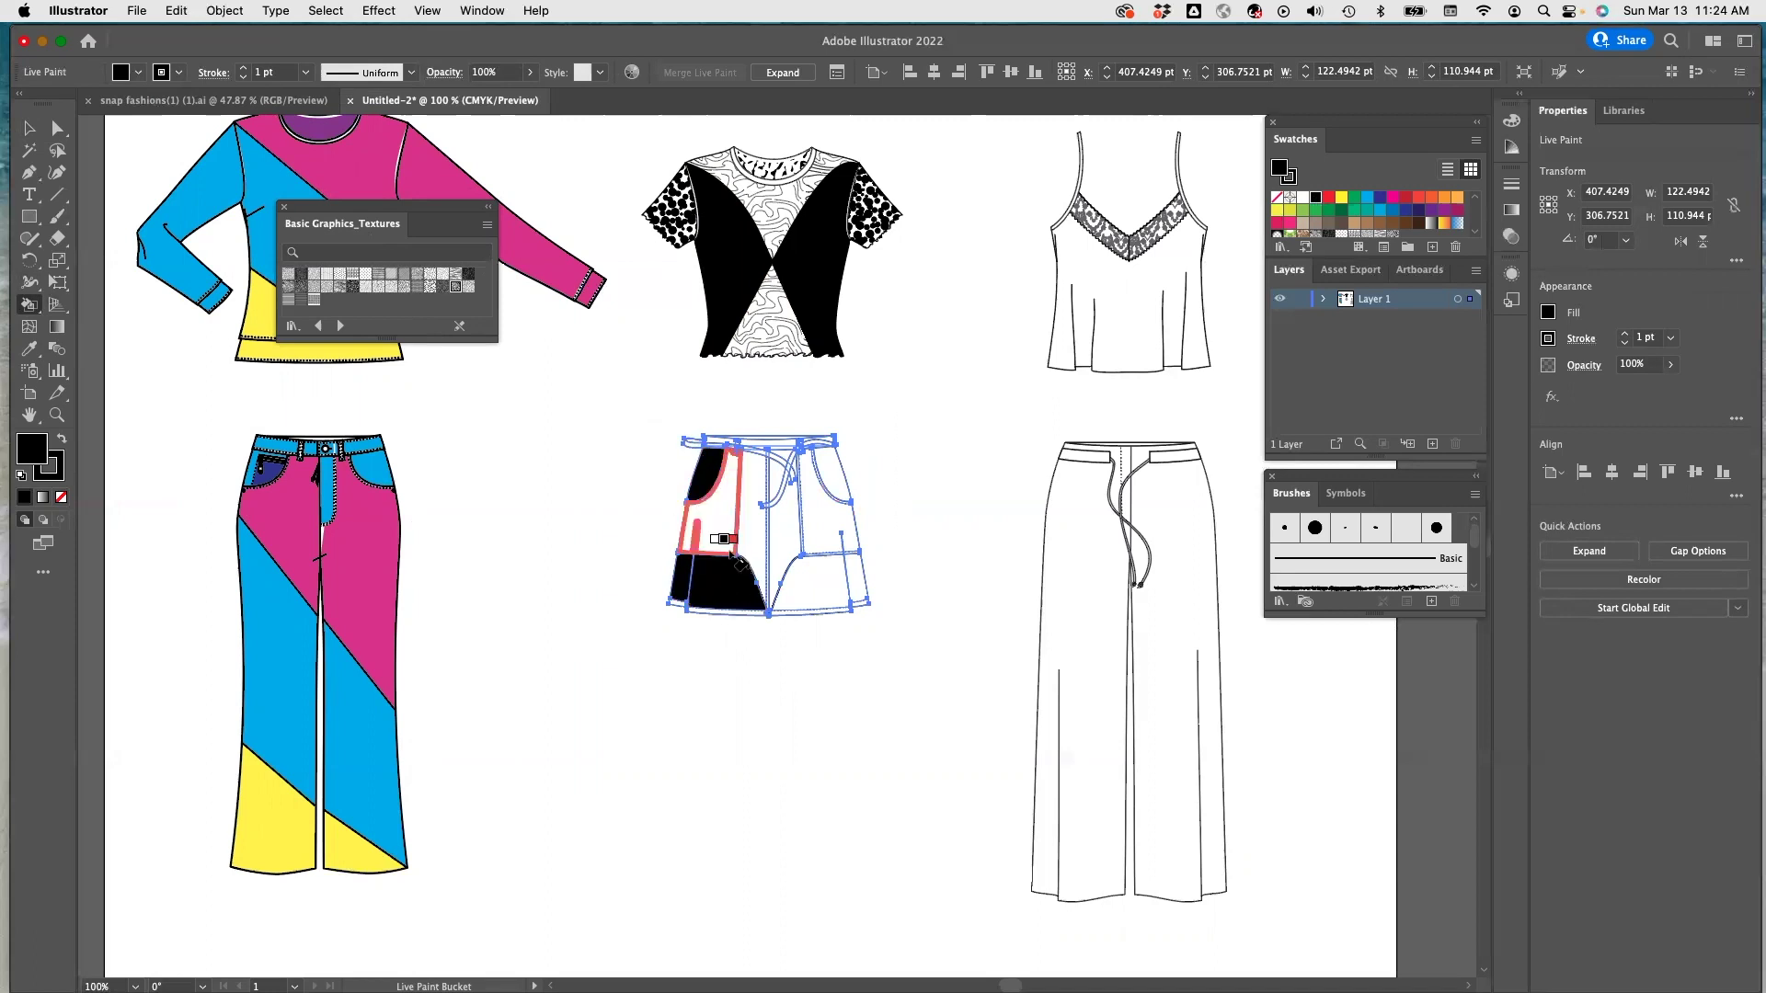
{"action": "left_click", "coordinate": [814, 584]}
{"action": "left_click", "coordinate": [855, 583]}
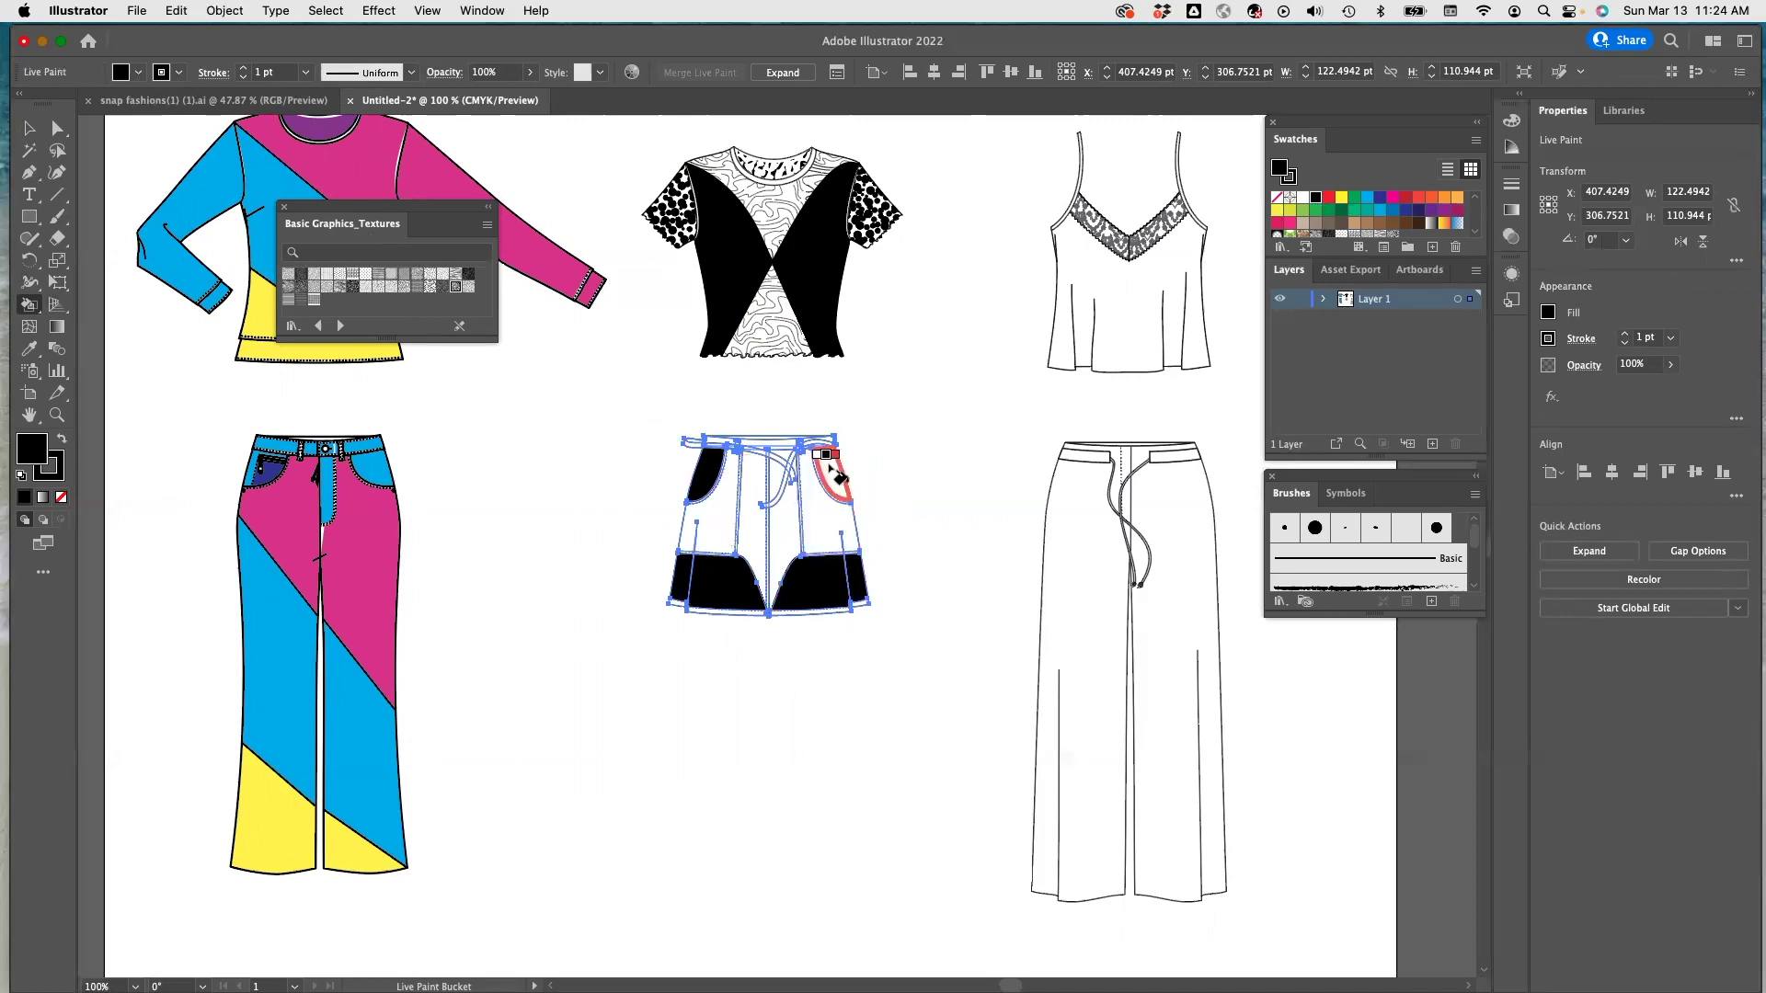
{"action": "left_click", "coordinate": [834, 471]}
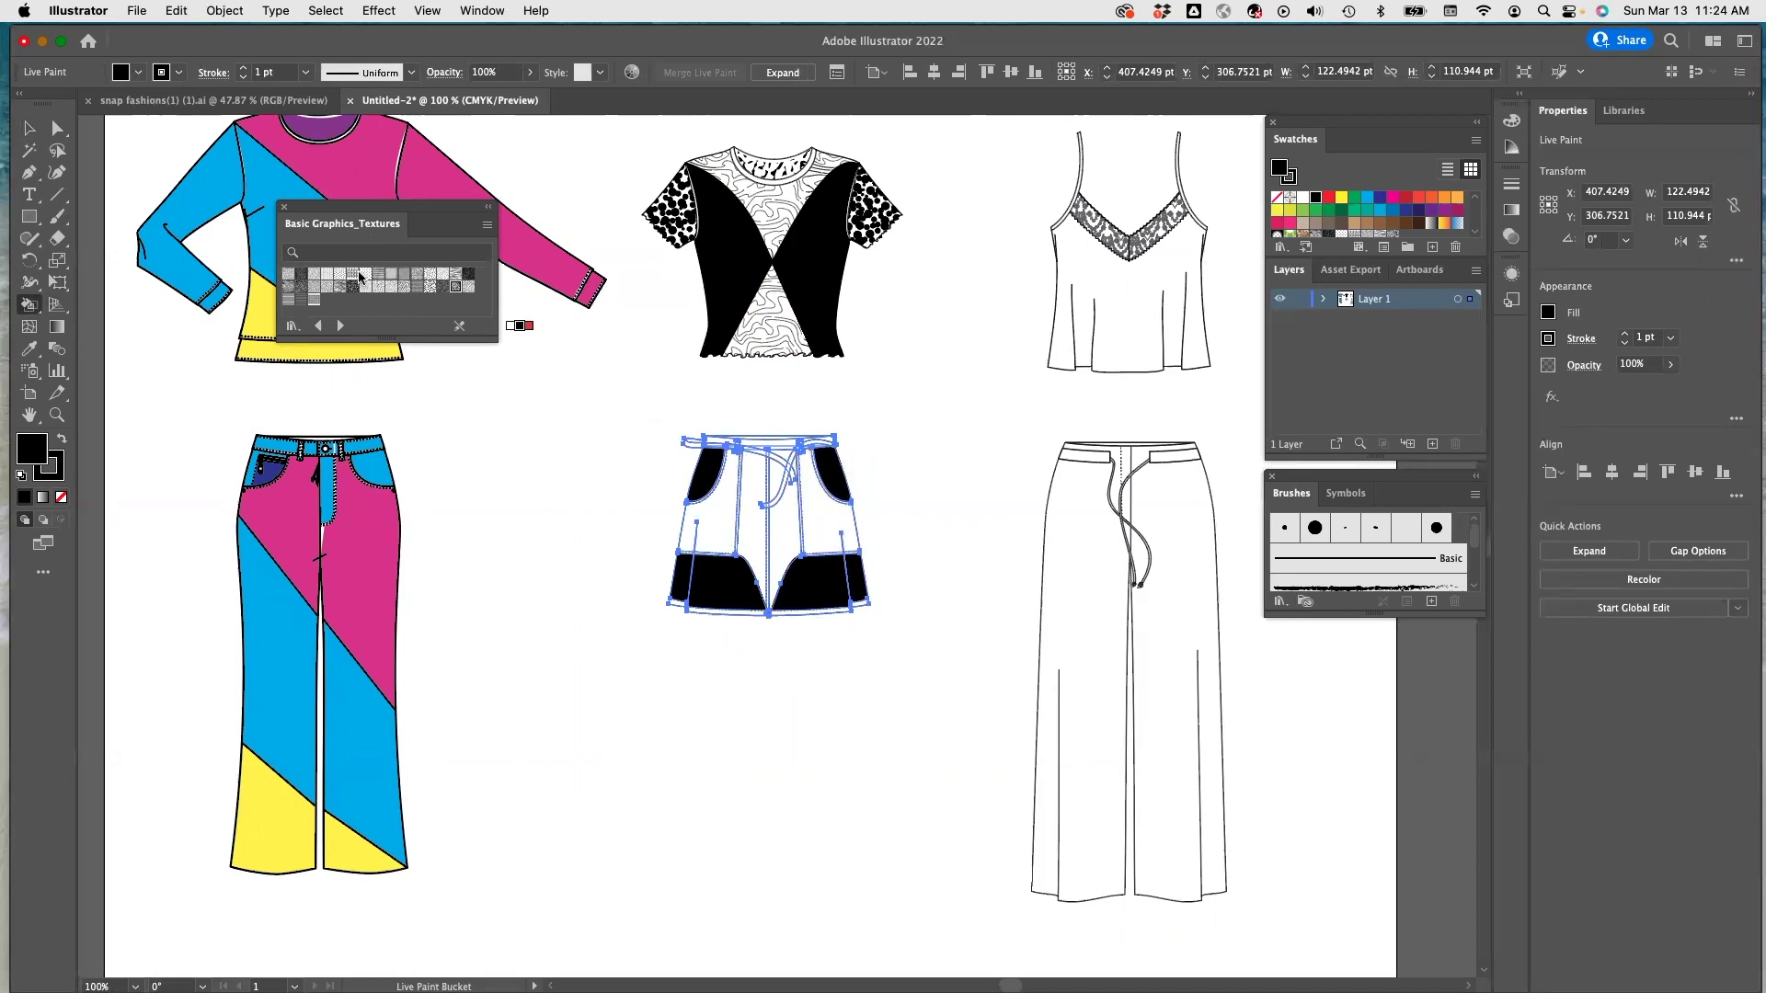
Live-paint the skirt's two centre panels with the wavy contour-line texture from the Basic Graphics_Textures library.
{"action": "left_click", "coordinate": [288, 287]}
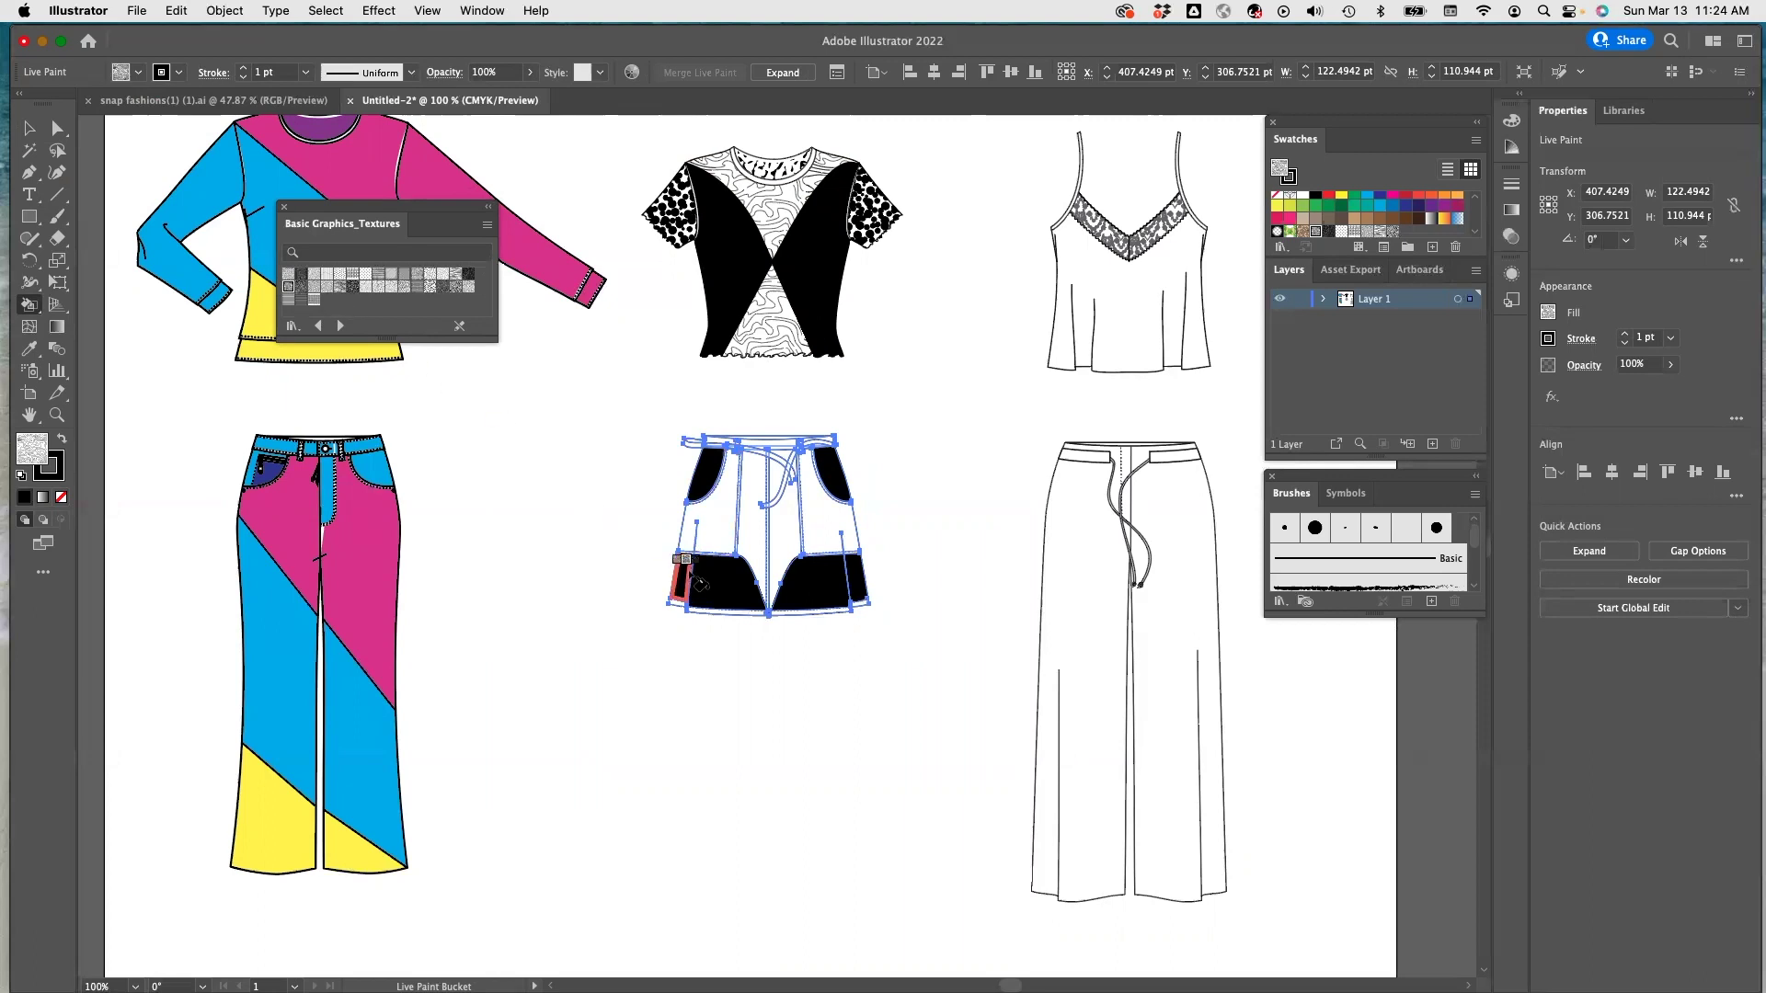
{"action": "left_click", "coordinate": [731, 549]}
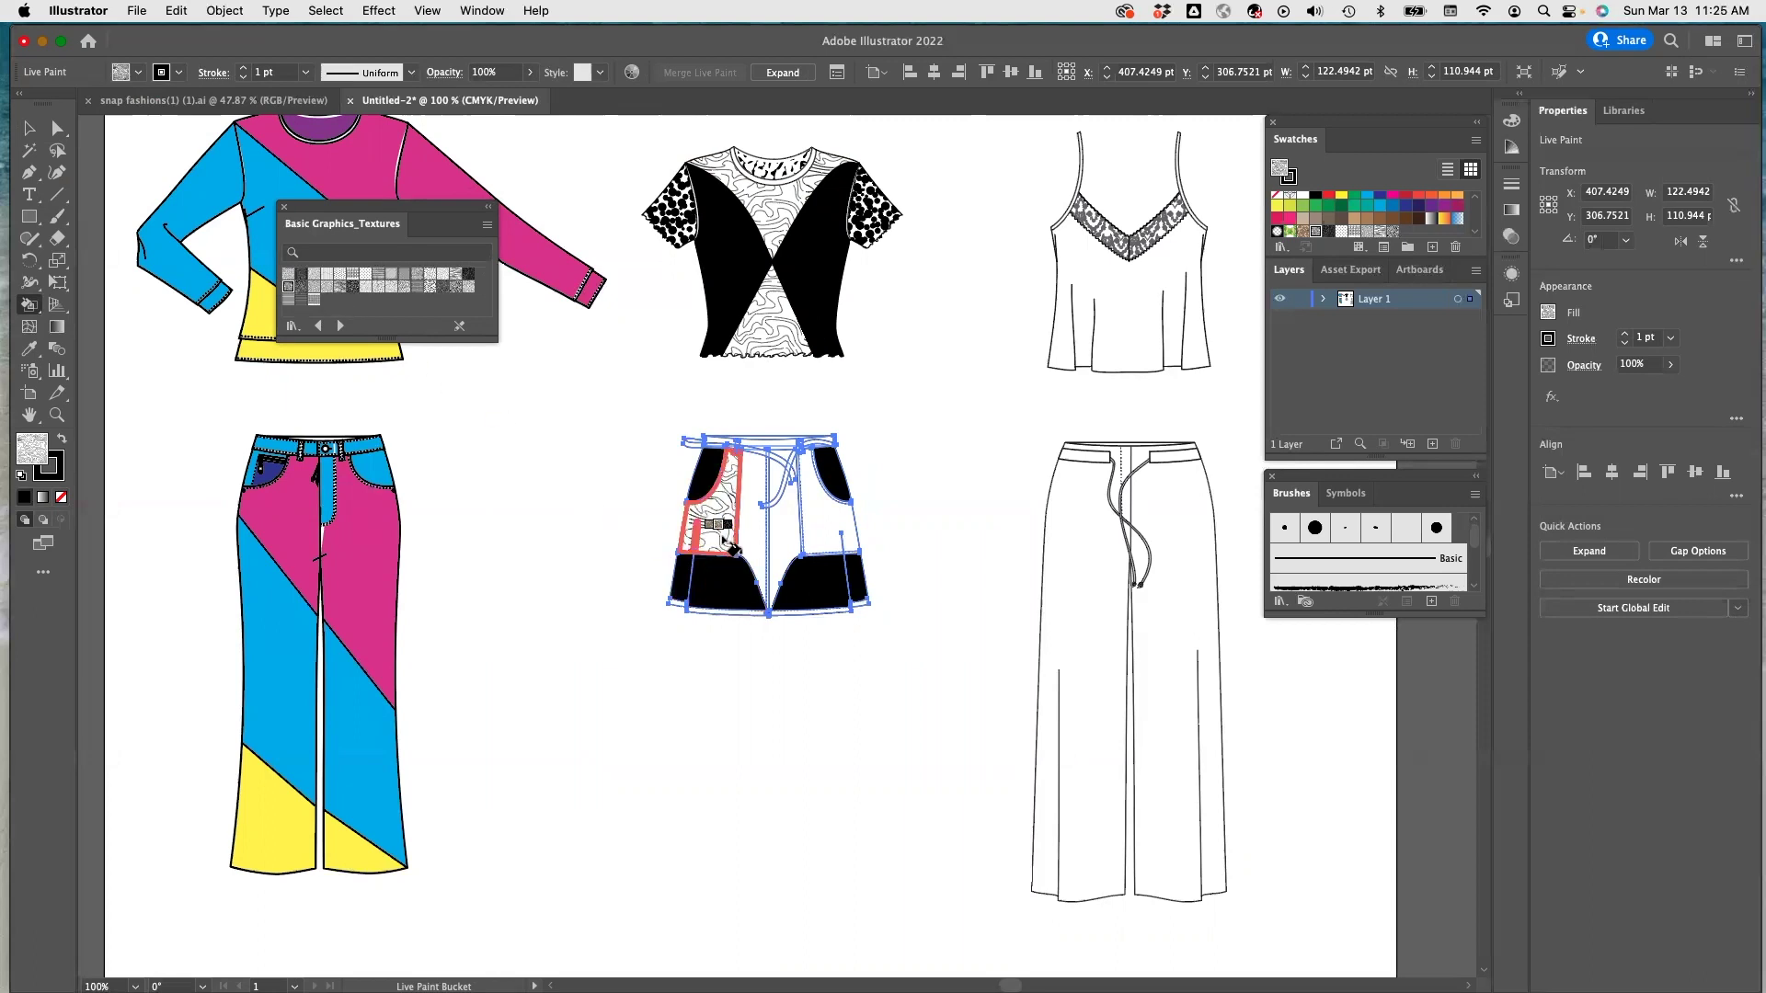
{"action": "key", "text": "super+z"}
{"action": "left_click", "coordinate": [762, 529]}
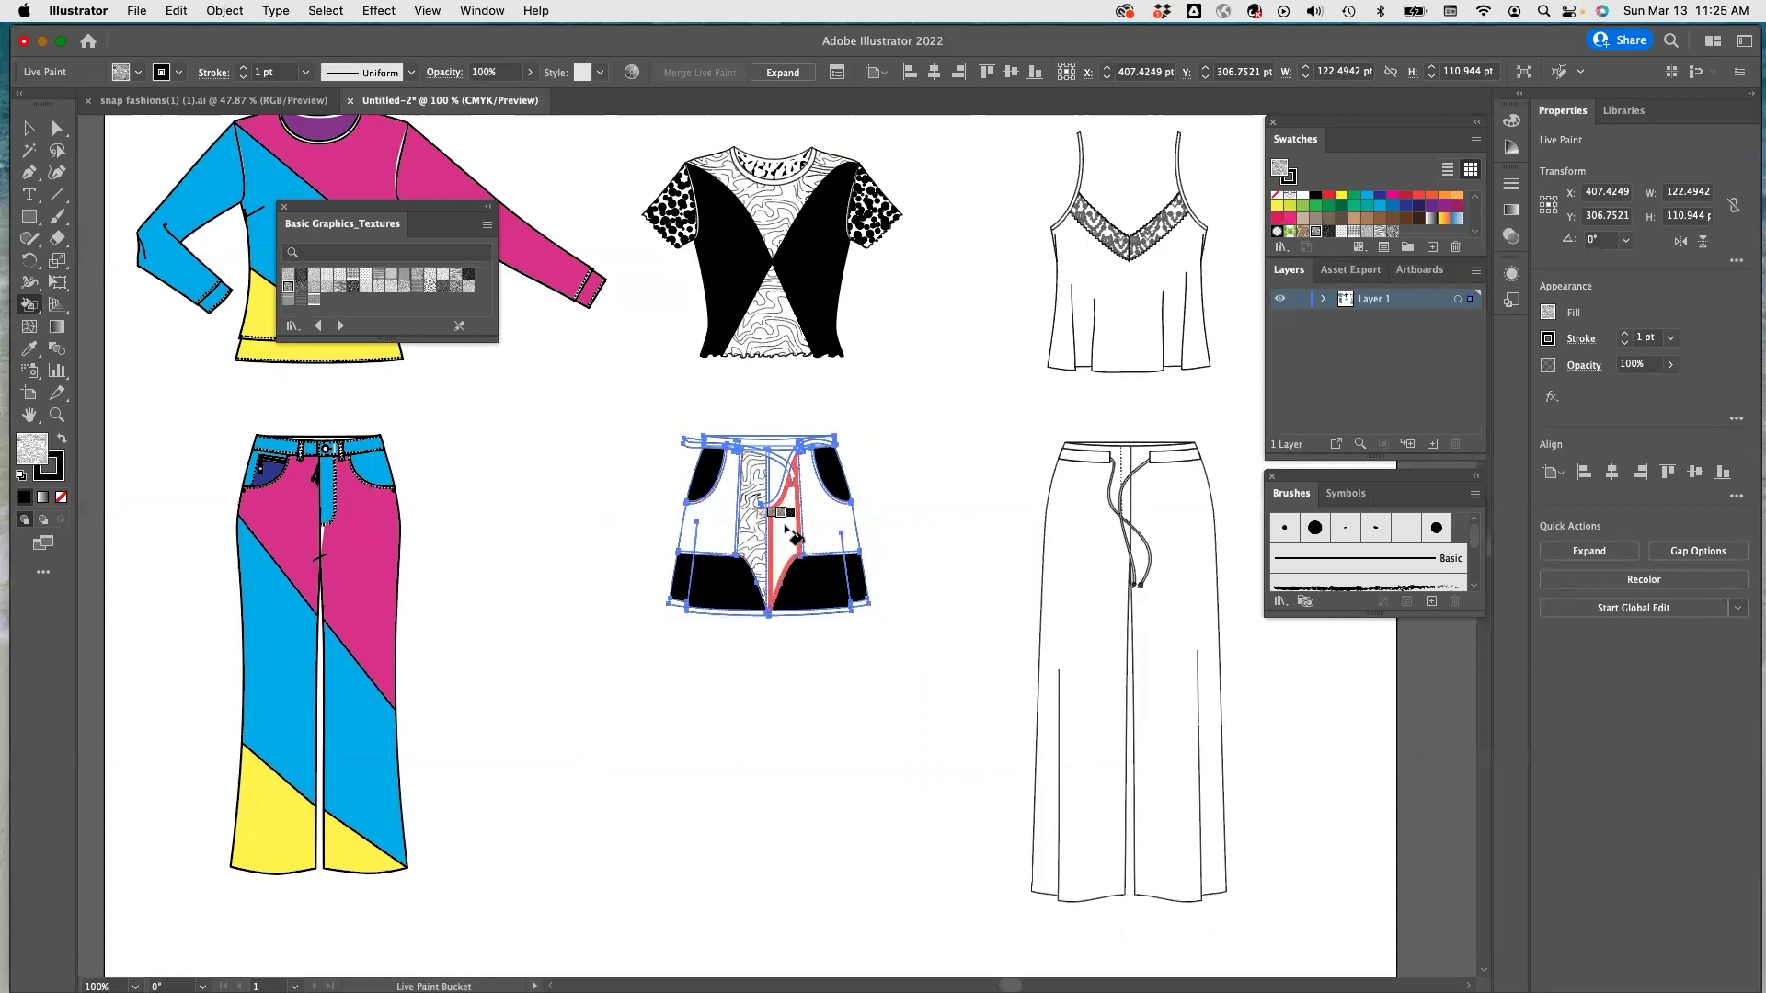
{"action": "left_click", "coordinate": [786, 536]}
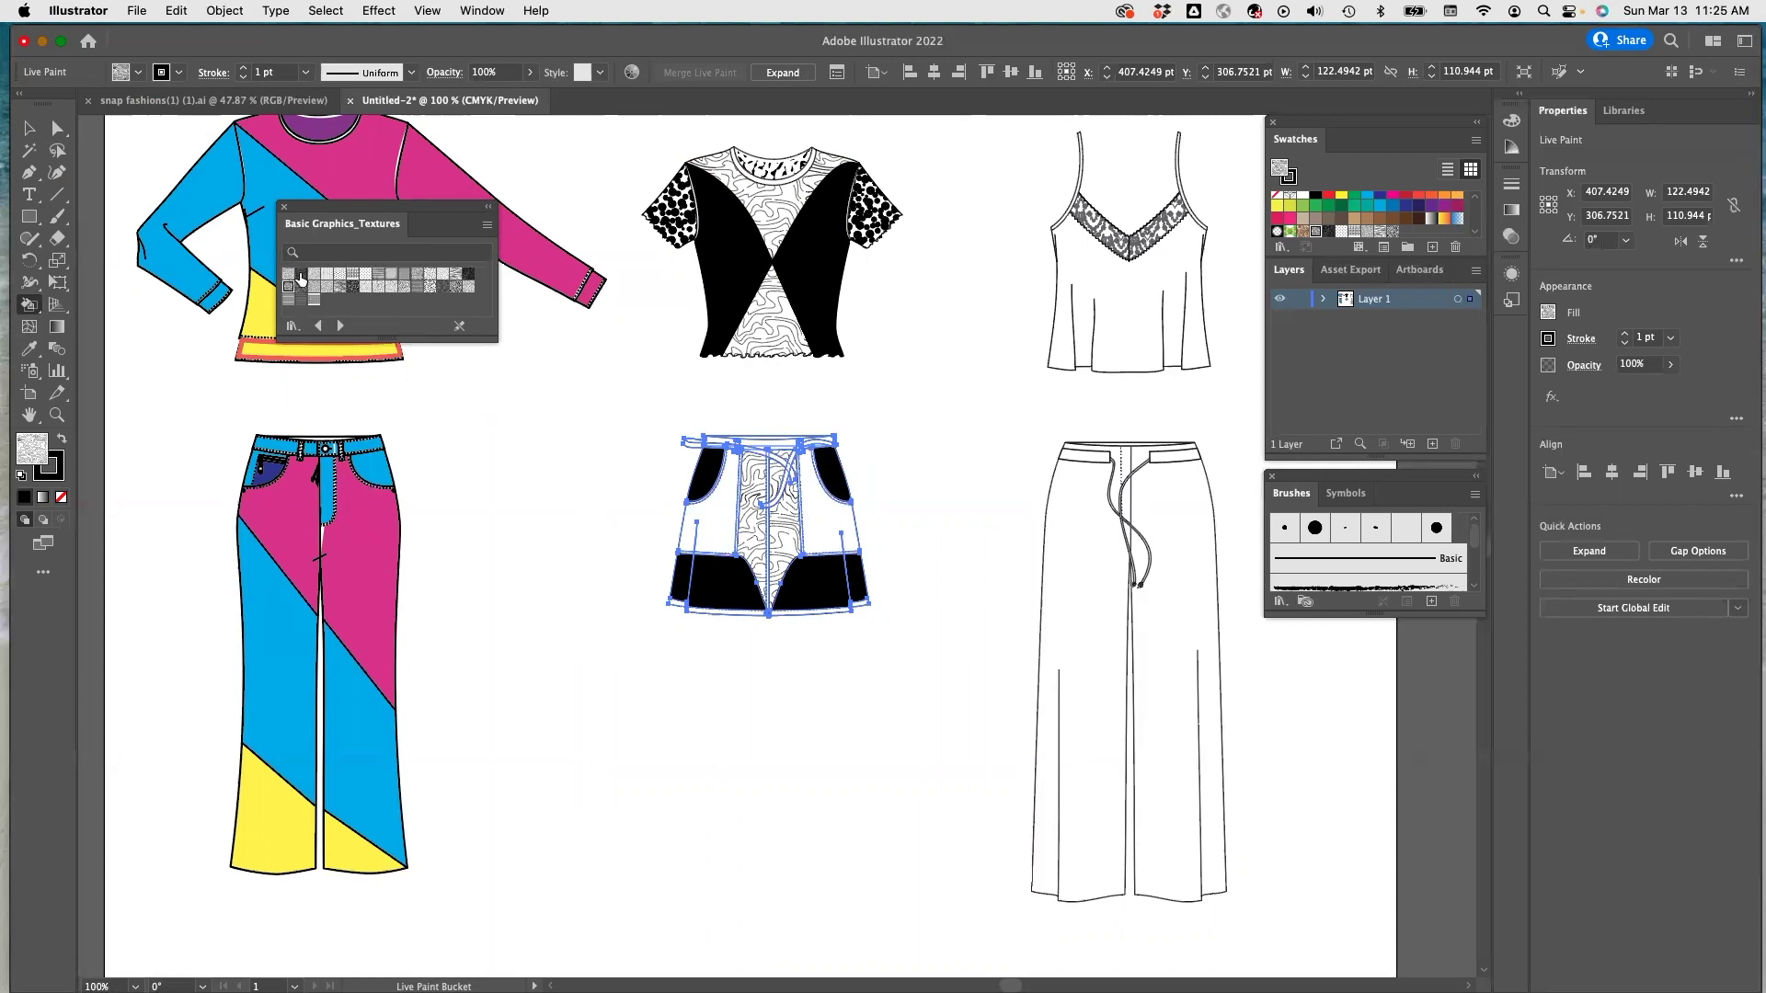
{"action": "left_click", "coordinate": [353, 286]}
{"action": "left_click", "coordinate": [707, 515]}
{"action": "scroll", "coordinate": [706, 518], "scroll_direction": "left", "scroll_amount": 1}
{"action": "key", "text": "super+z"}
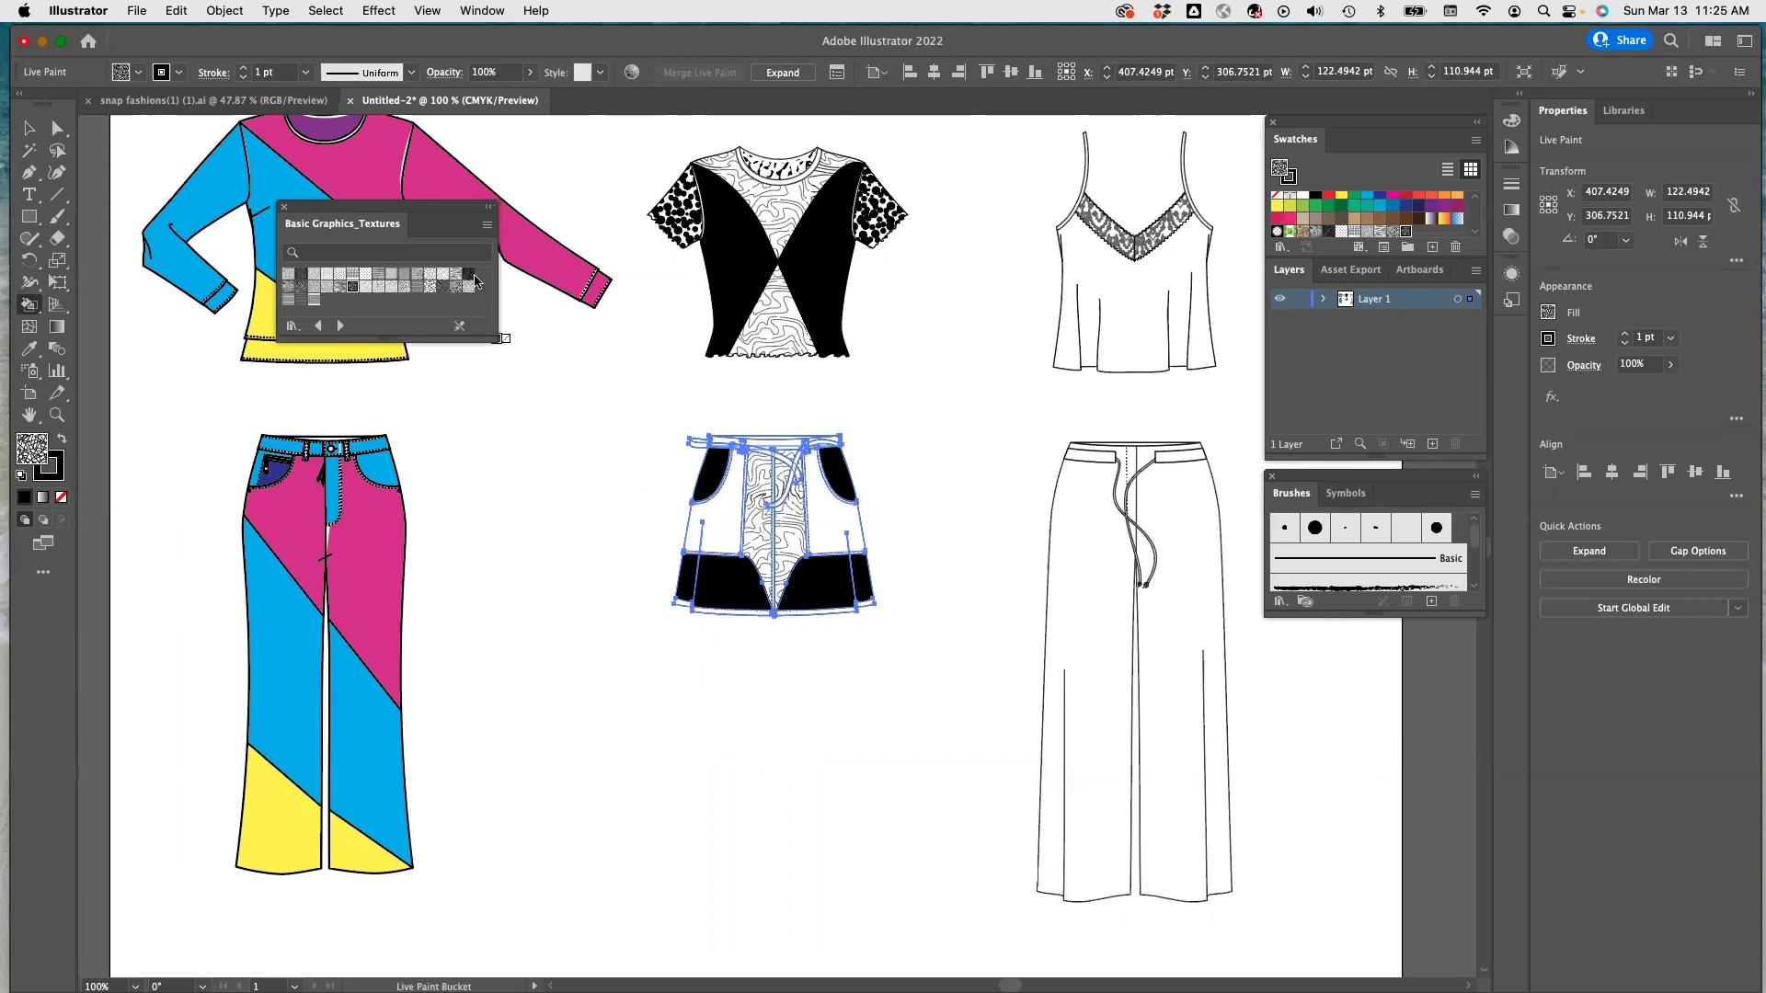
Live-paint the skirt's left and right upper side panels with a dark spotted texture from the Basic Graphics_Textures library.
{"action": "left_click", "coordinate": [471, 276]}
{"action": "left_click", "coordinate": [716, 508]}
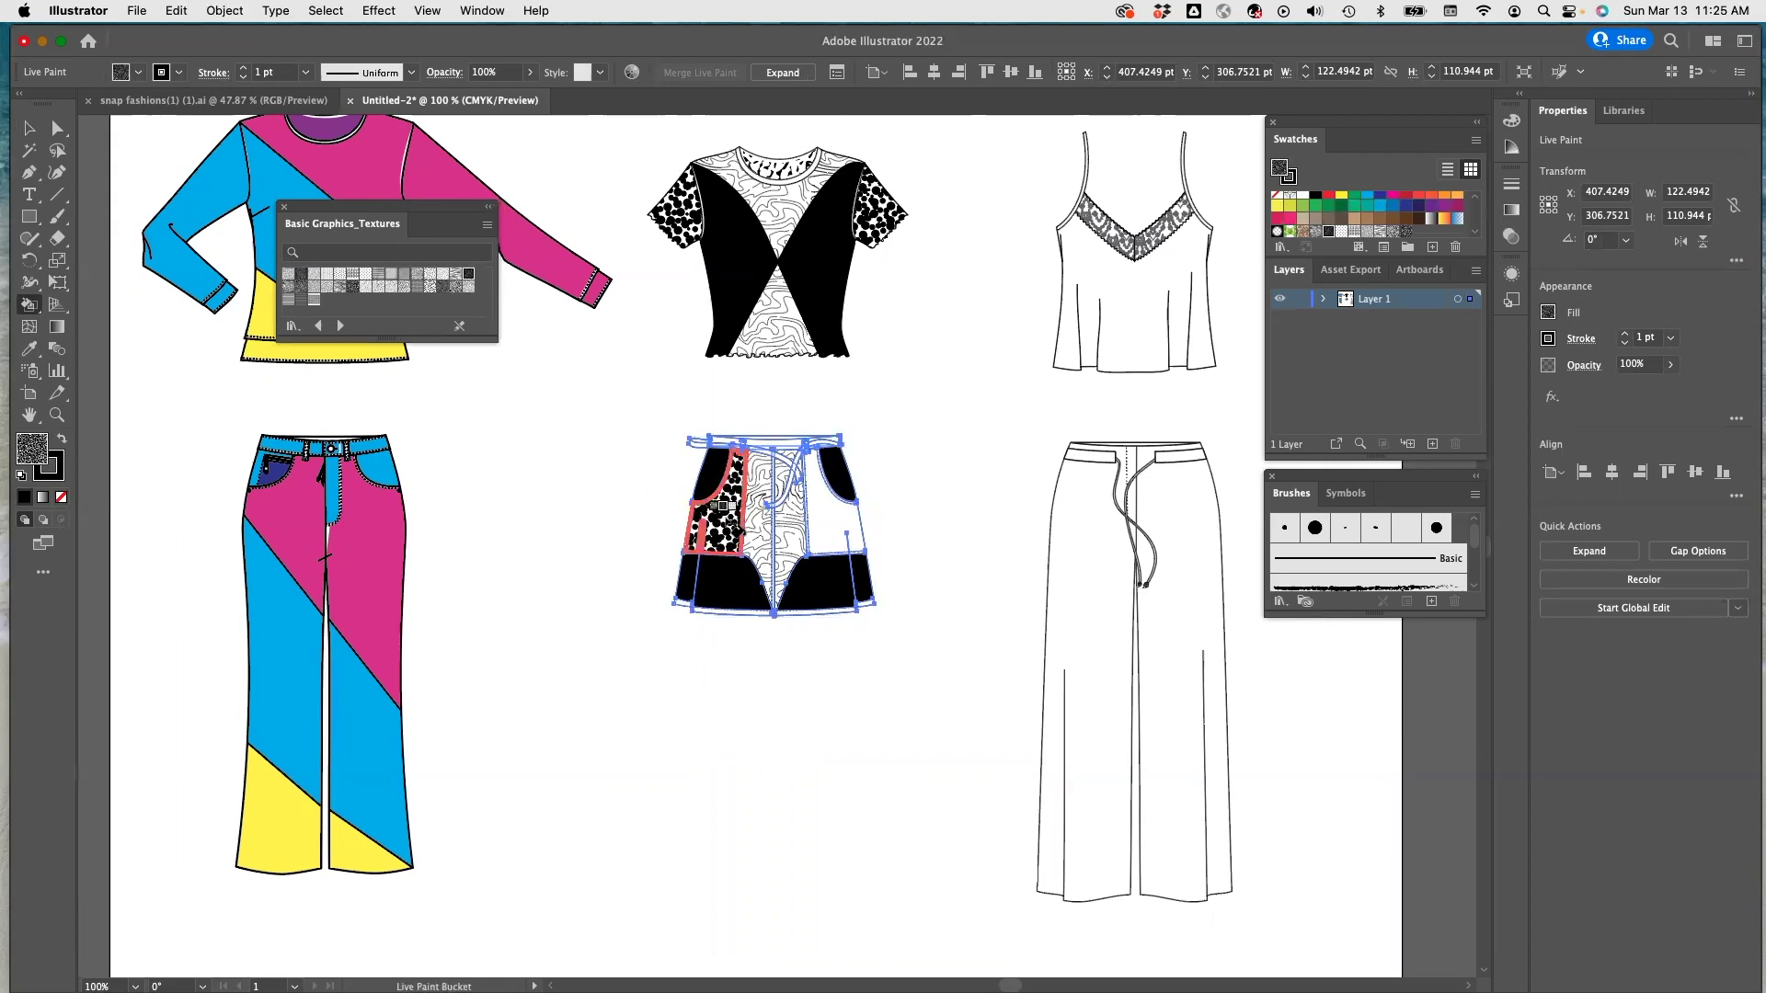
{"action": "left_click", "coordinate": [835, 531]}
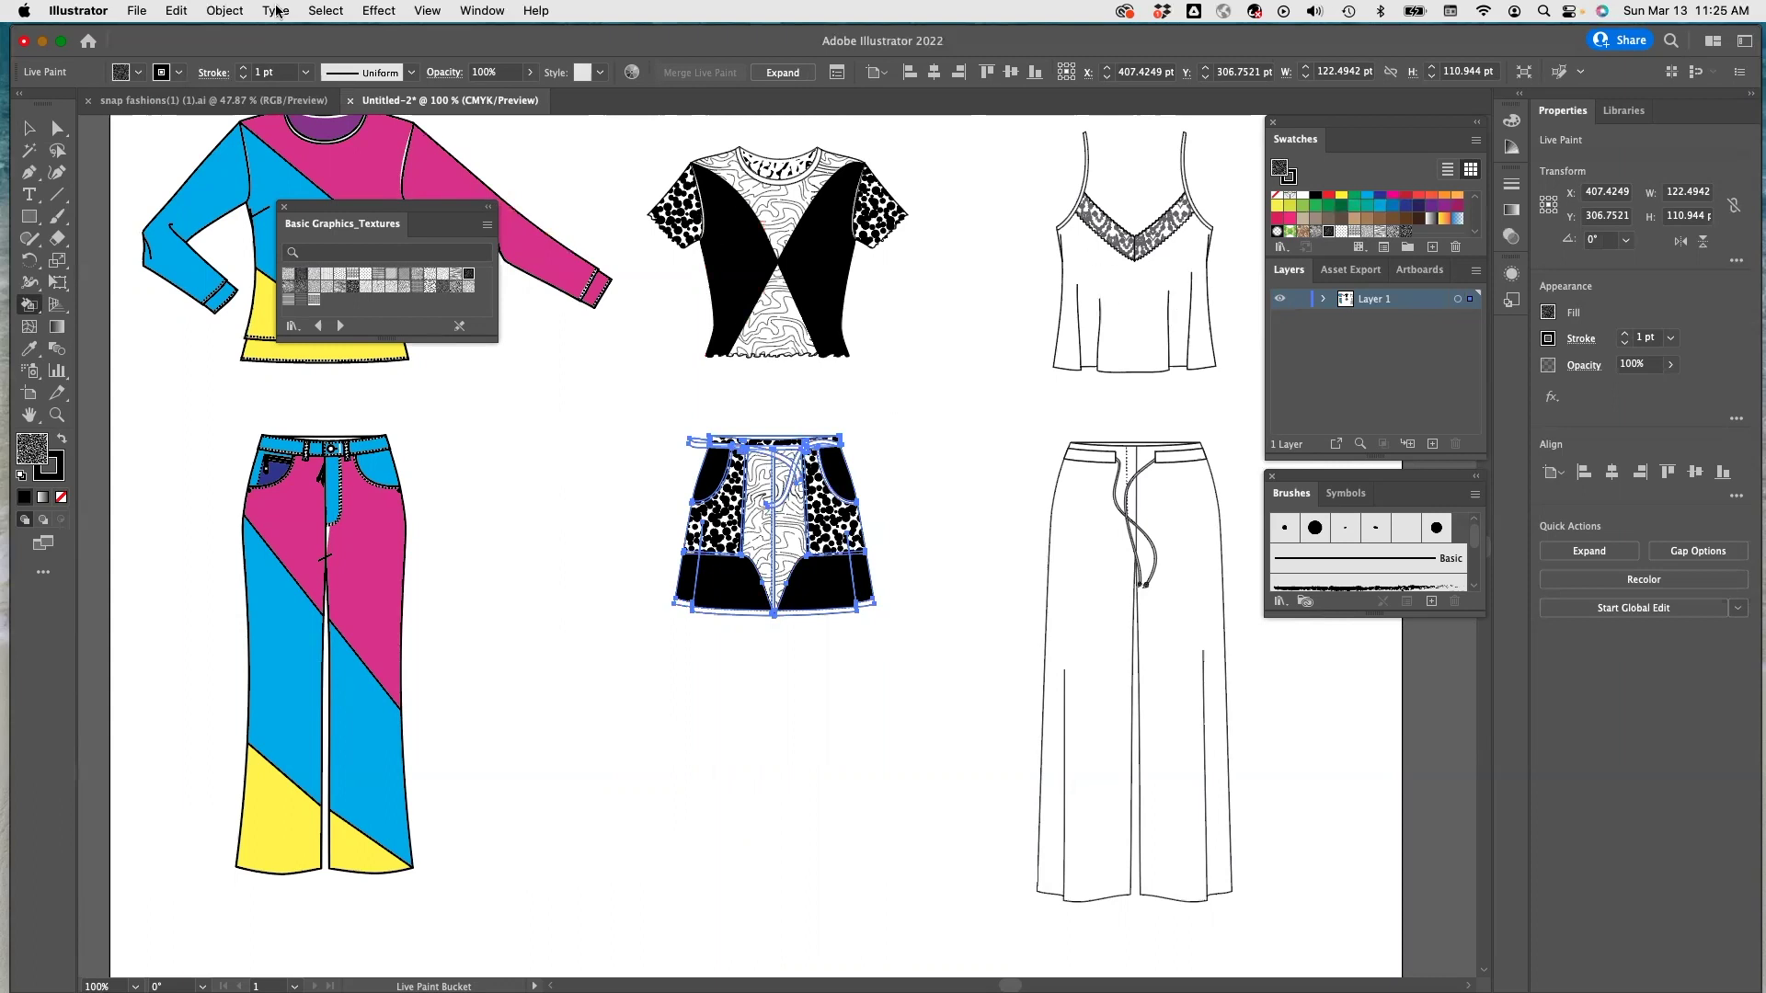
Live-paint the skirt's tie belt with solid black.
{"action": "left_click", "coordinate": [140, 73]}
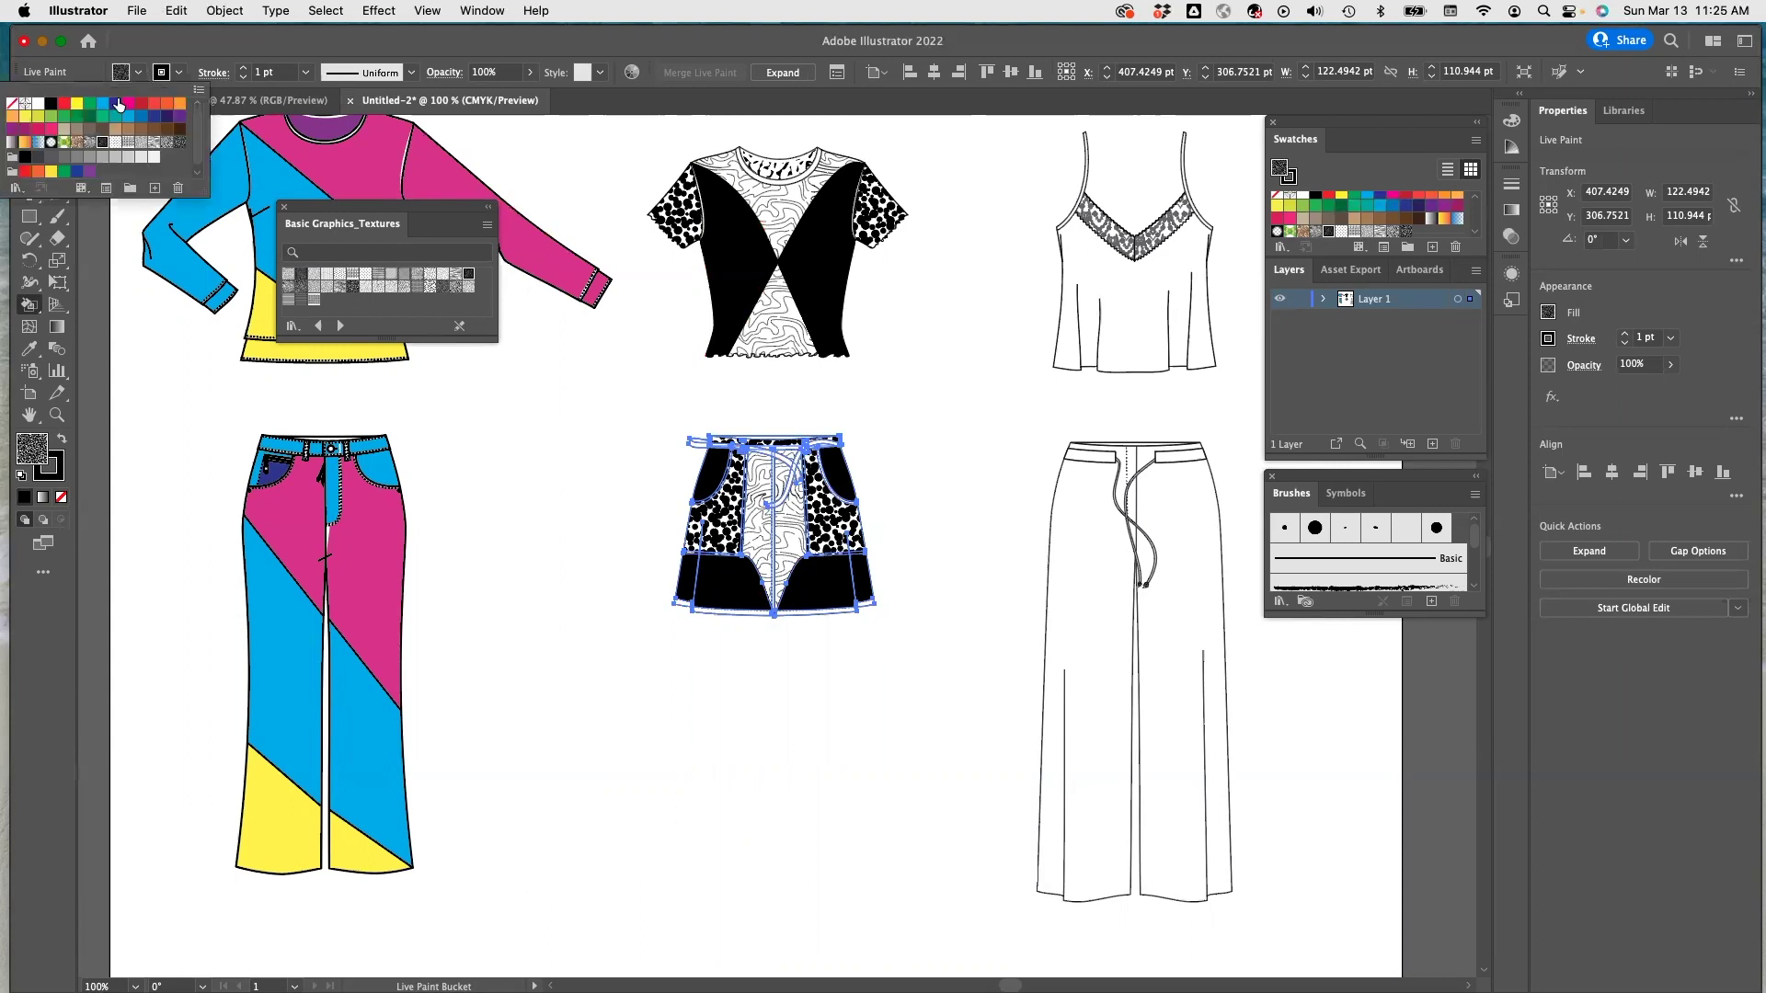
{"action": "left_click", "coordinate": [50, 103]}
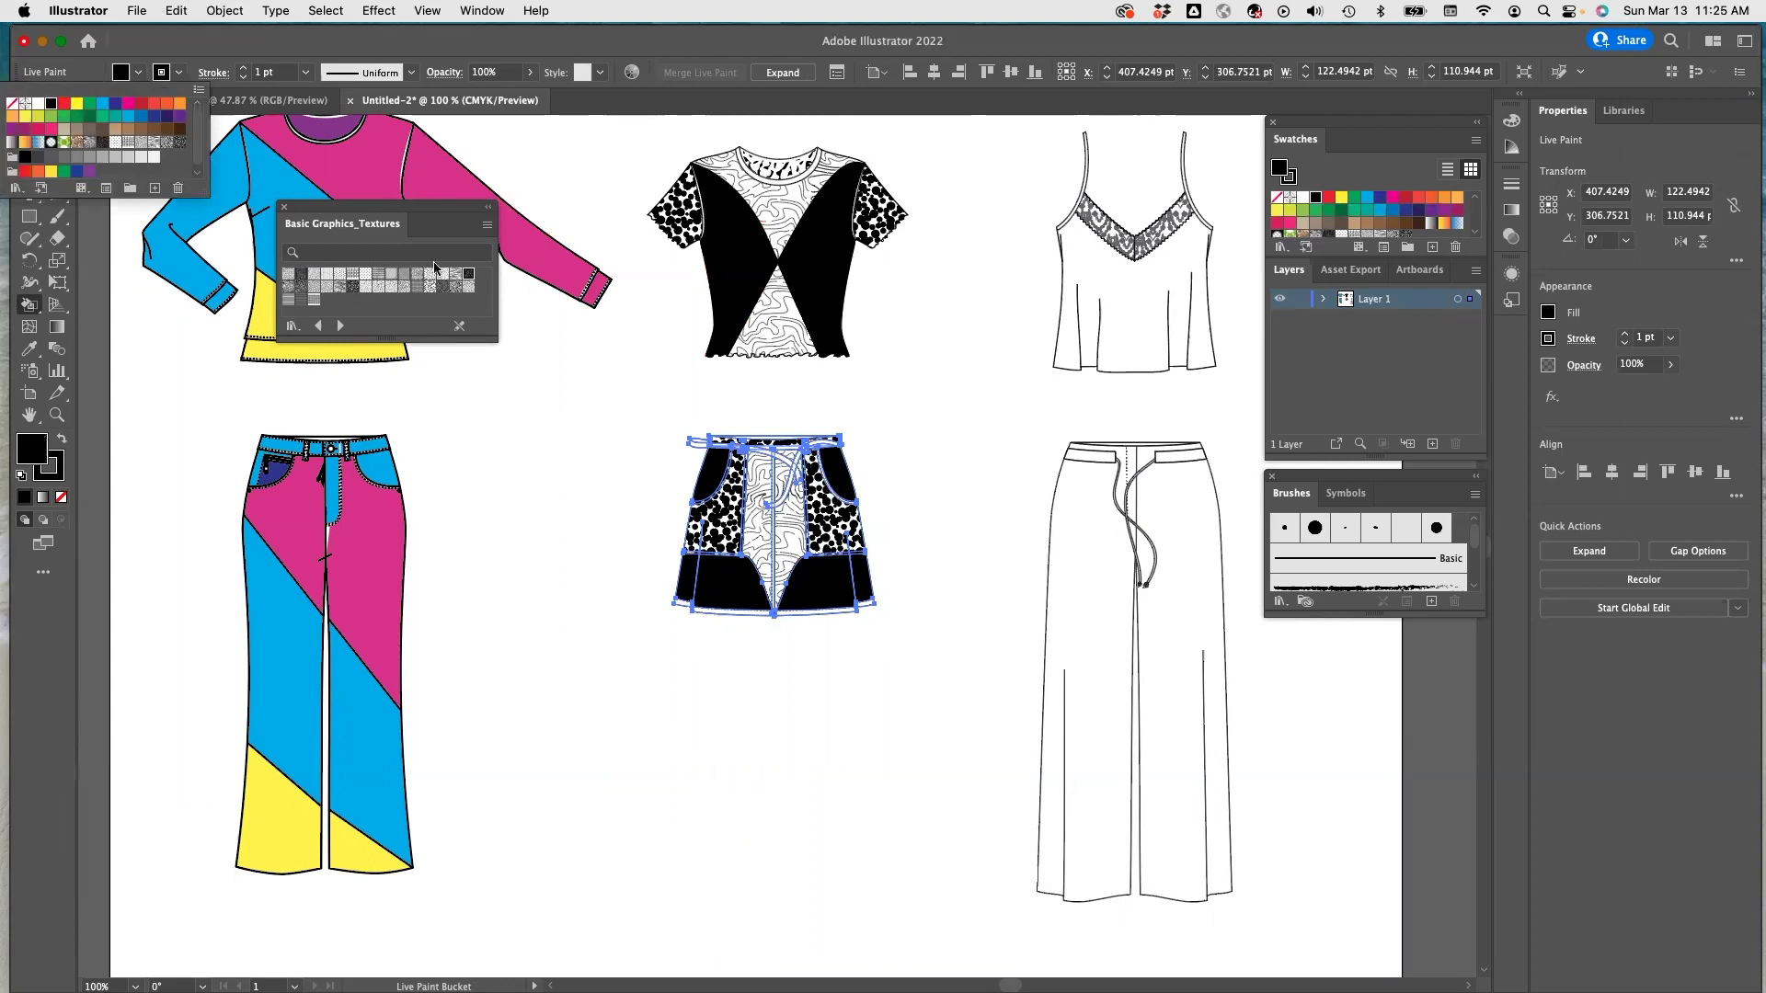
{"action": "left_click", "coordinate": [786, 467]}
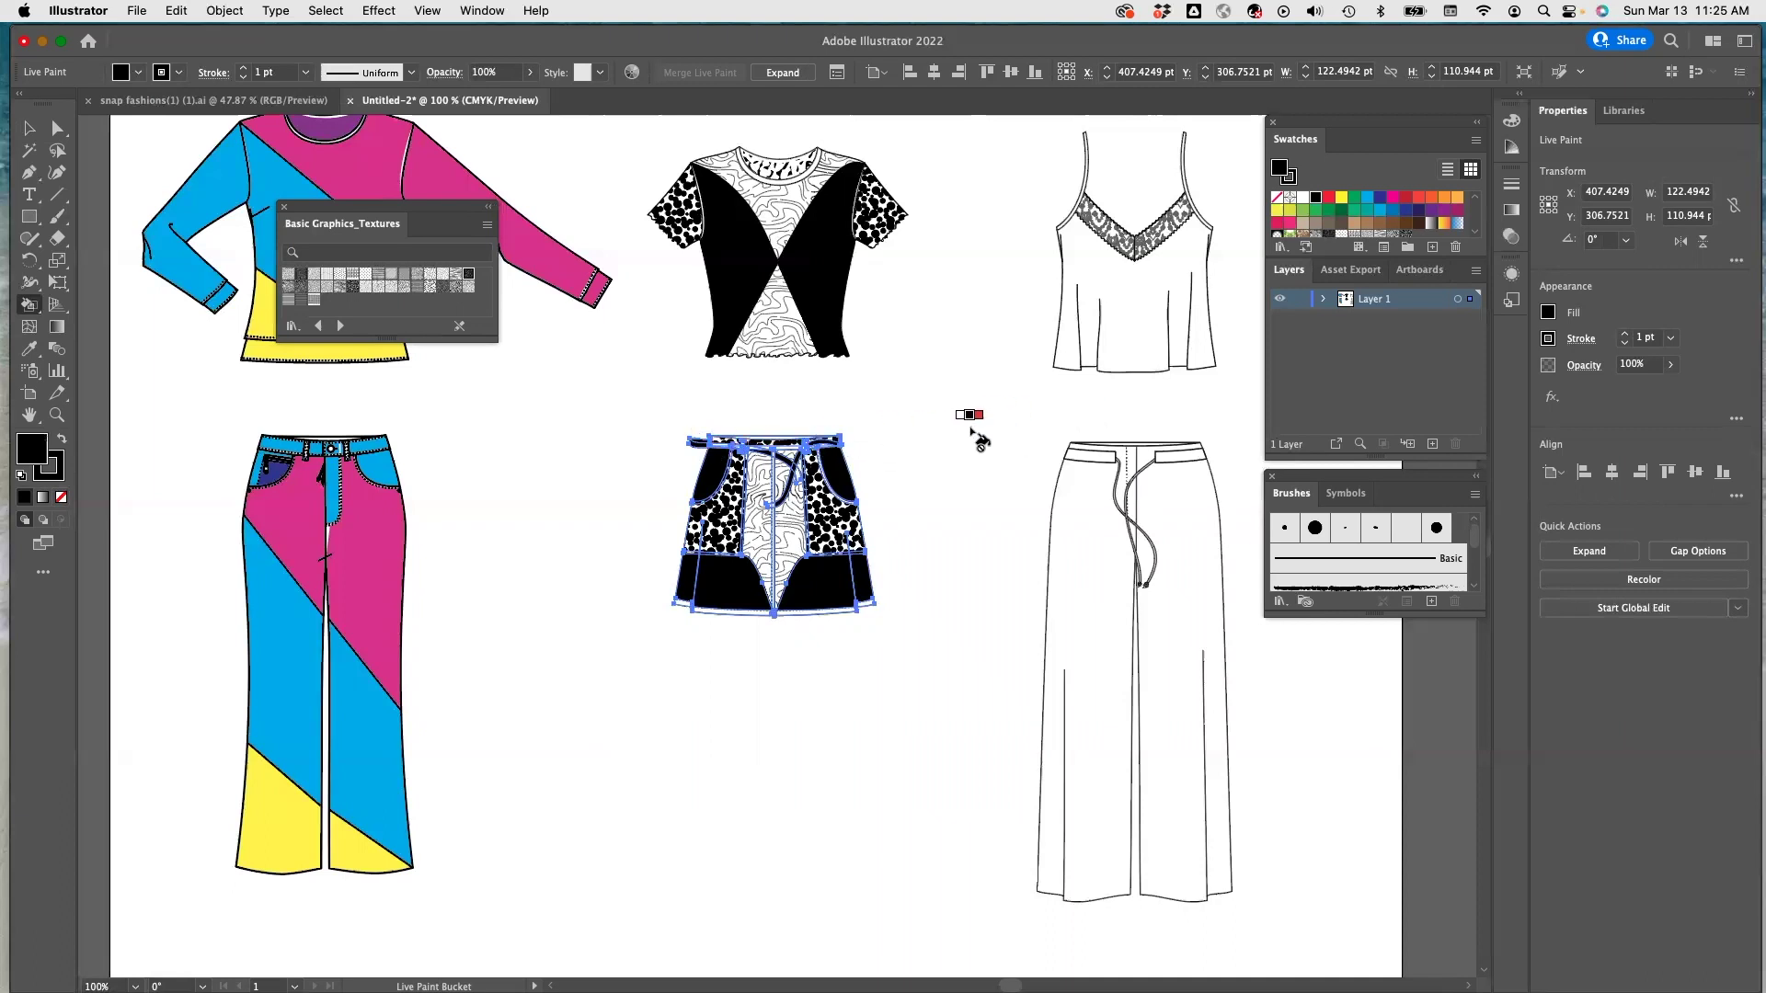
Draw a diagonal style line on the camisole from the left underarm to the centre front, about 47 pt wide and 48 pt high.
{"action": "scroll", "coordinate": [977, 441], "scroll_direction": "right", "scroll_amount": 5}
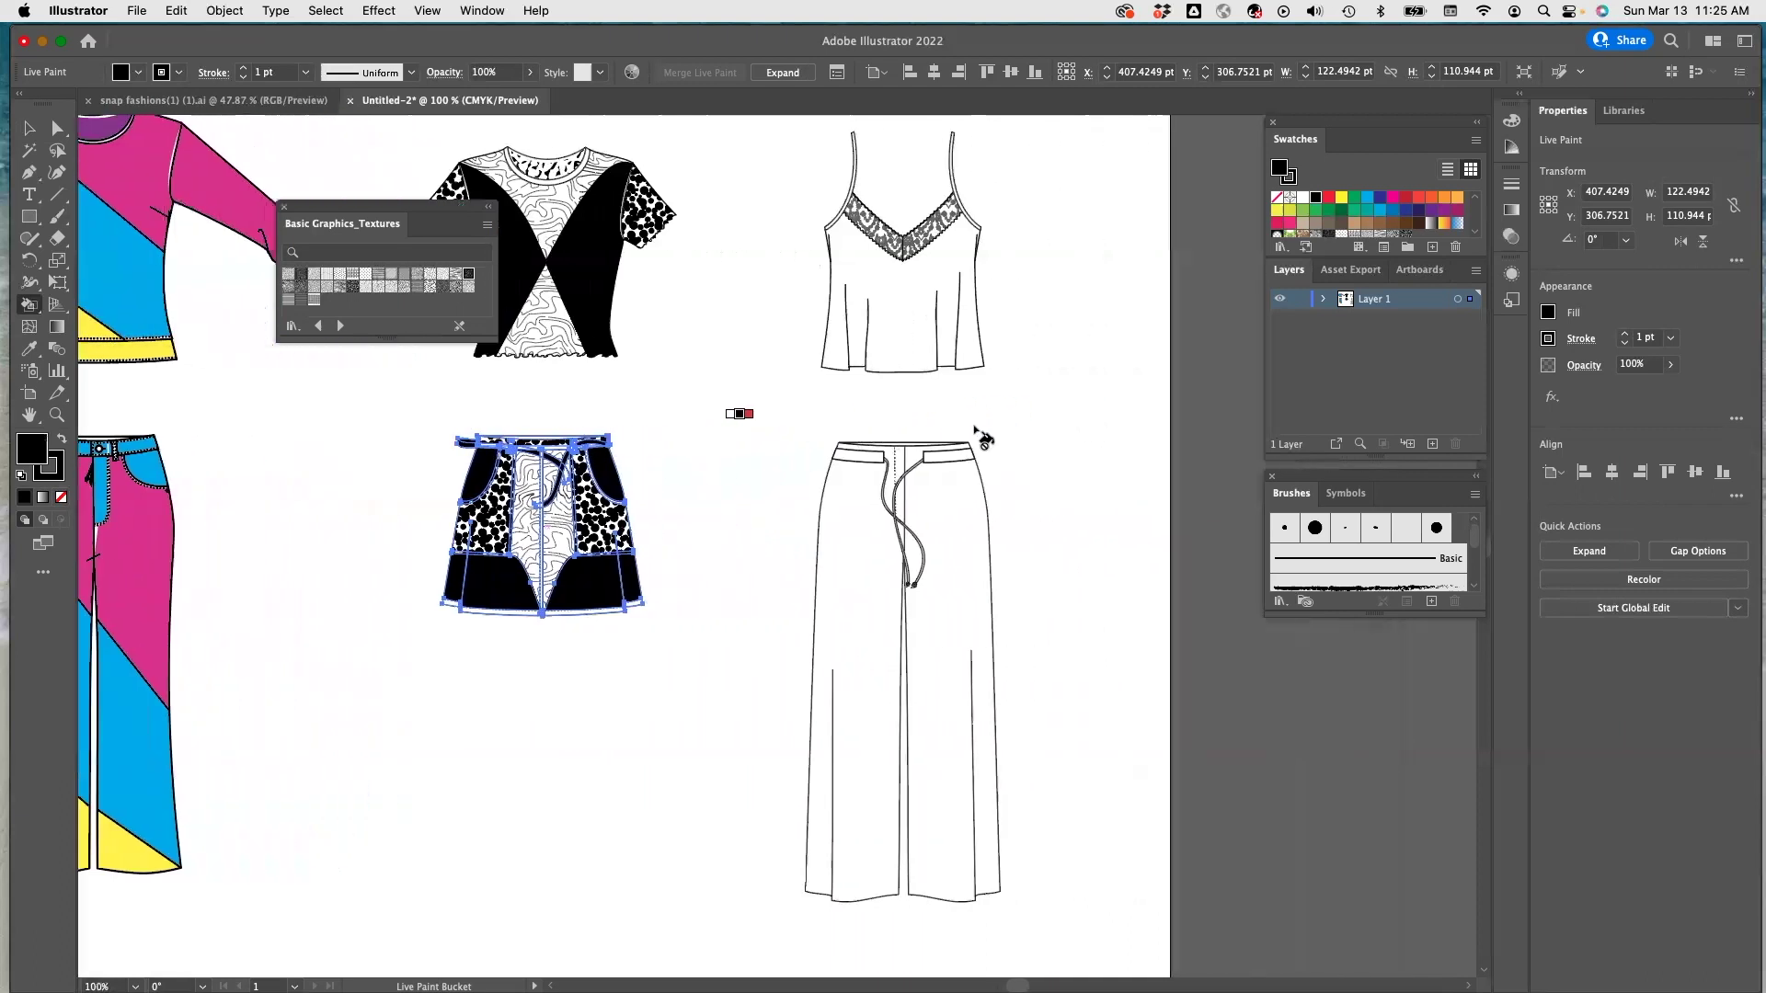
{"action": "scroll", "coordinate": [983, 440], "scroll_direction": "up", "scroll_amount": 2}
{"action": "scroll", "coordinate": [982, 439], "scroll_direction": "up", "scroll_amount": 1}
{"action": "scroll", "coordinate": [982, 440], "scroll_direction": "right", "scroll_amount": 1}
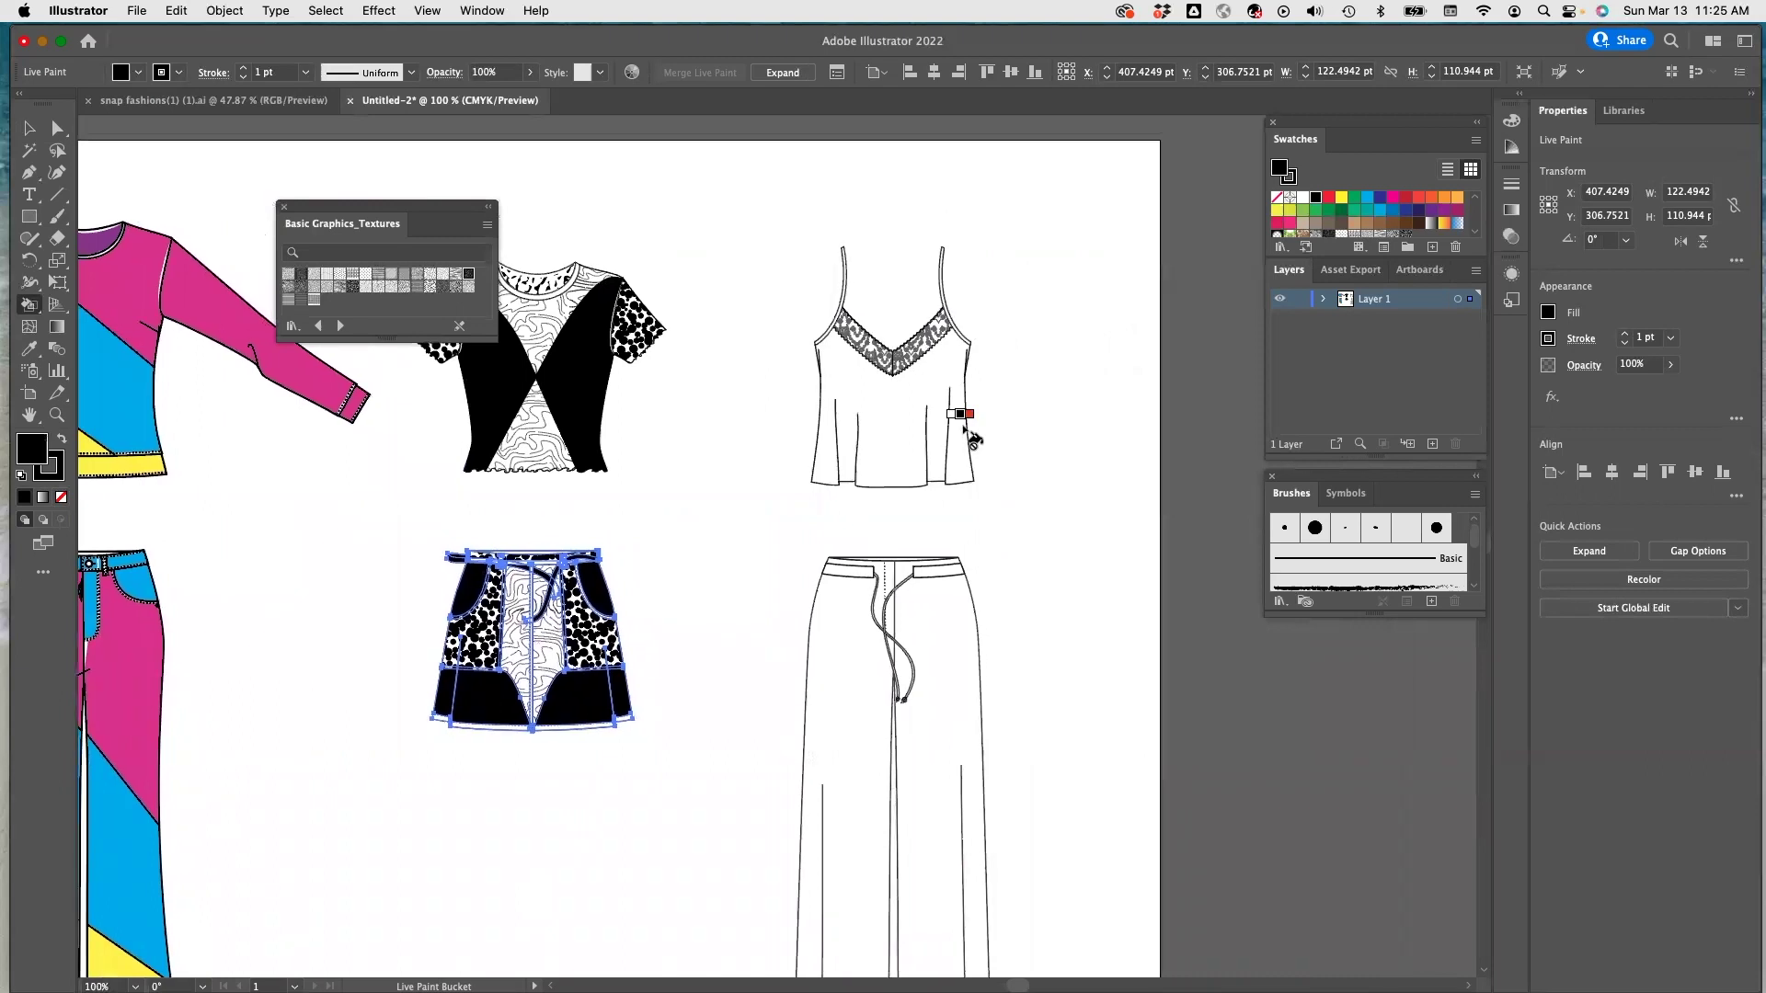
{"action": "left_click", "coordinate": [54, 196]}
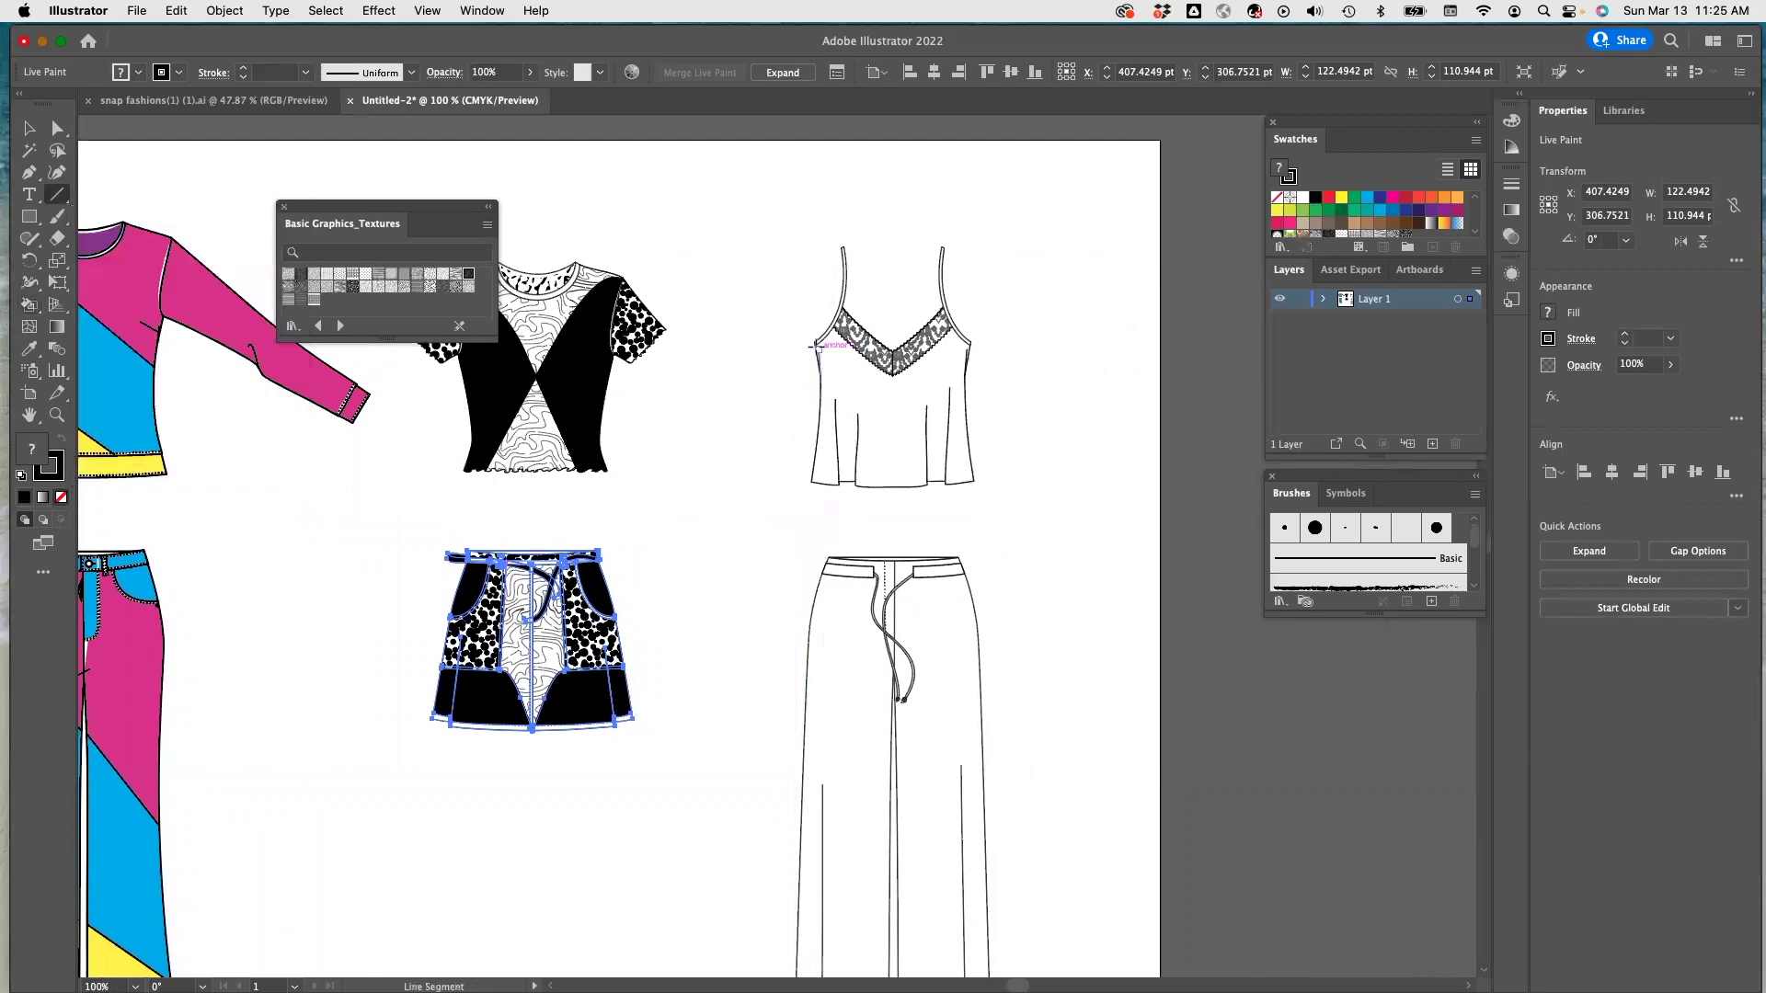
{"action": "mouse_move", "coordinate": [817, 347]}
{"action": "left_mouse_down"}
{"action": "mouse_move", "coordinate": [860, 386]}
{"action": "mouse_move", "coordinate": [924, 405]}
{"action": "mouse_move", "coordinate": [919, 428]}
{"action": "mouse_move", "coordinate": [901, 405]}
{"action": "mouse_move", "coordinate": [892, 422]}
{"action": "left_mouse_up"}
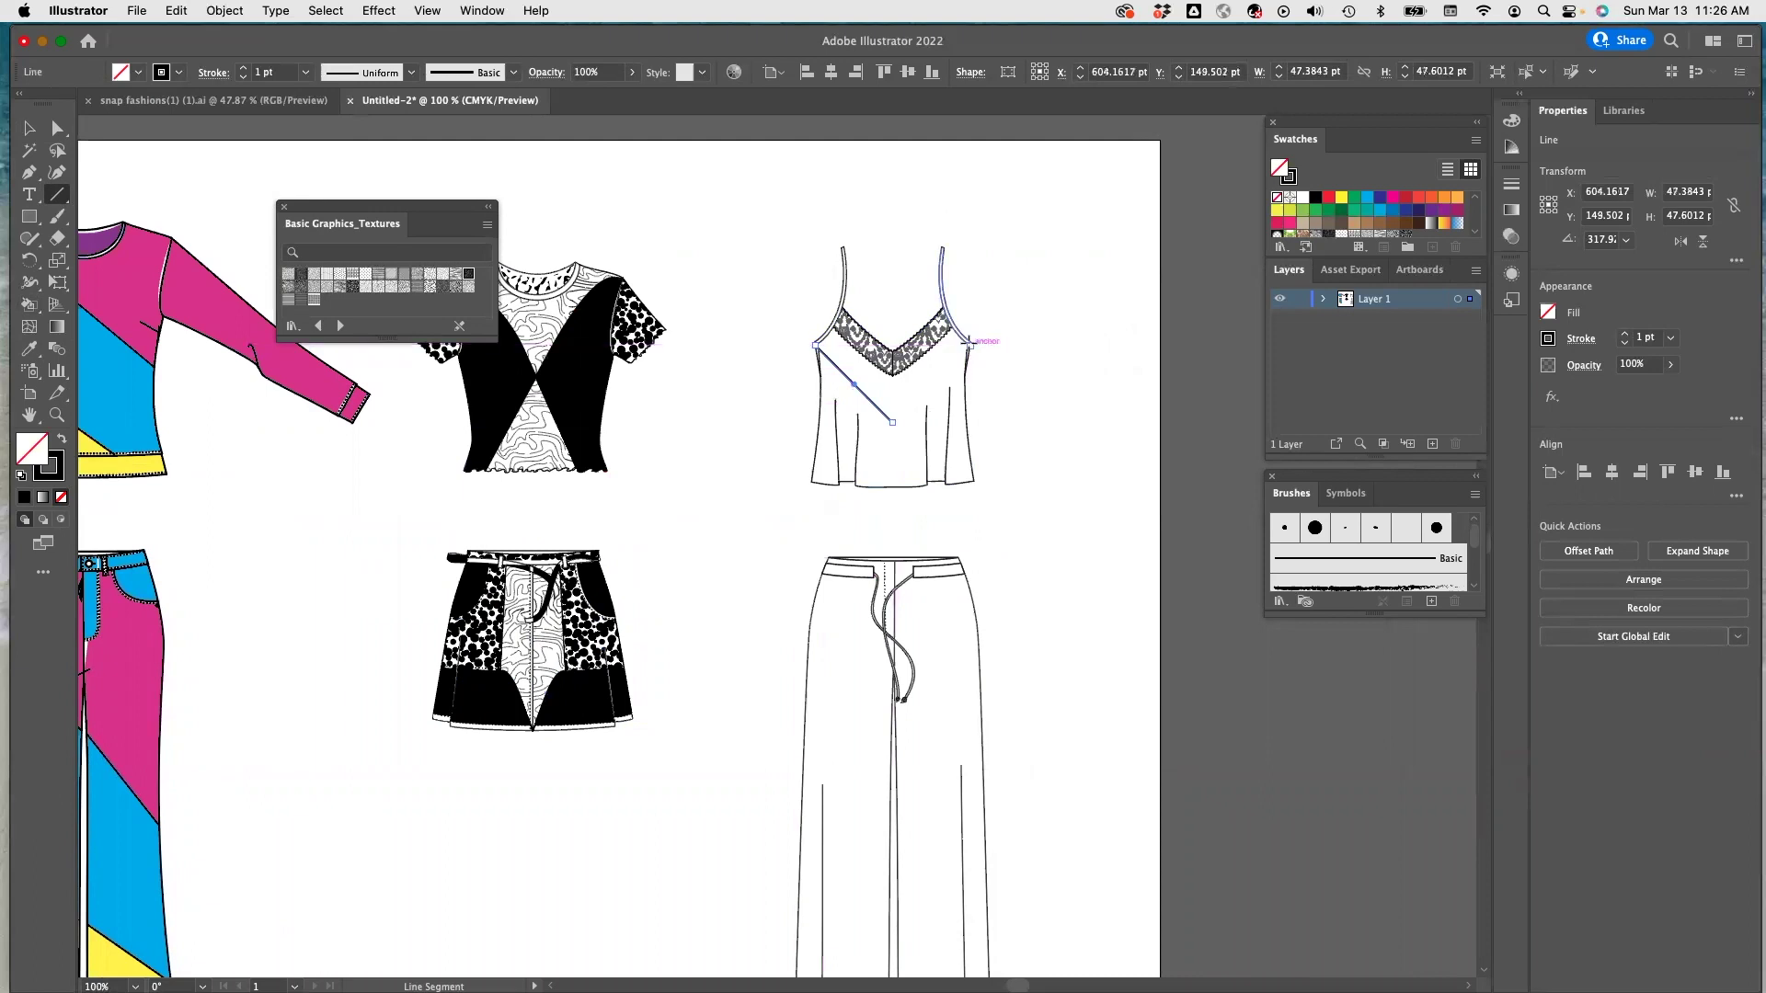
Draw the camisole's opposite diagonal about 48 by 48 pt, and two diagonals about 52 by 56 pt forming a V across the trouser legs.
{"action": "left_click_drag", "start_coordinate": [970, 344], "coordinate": [892, 422]}
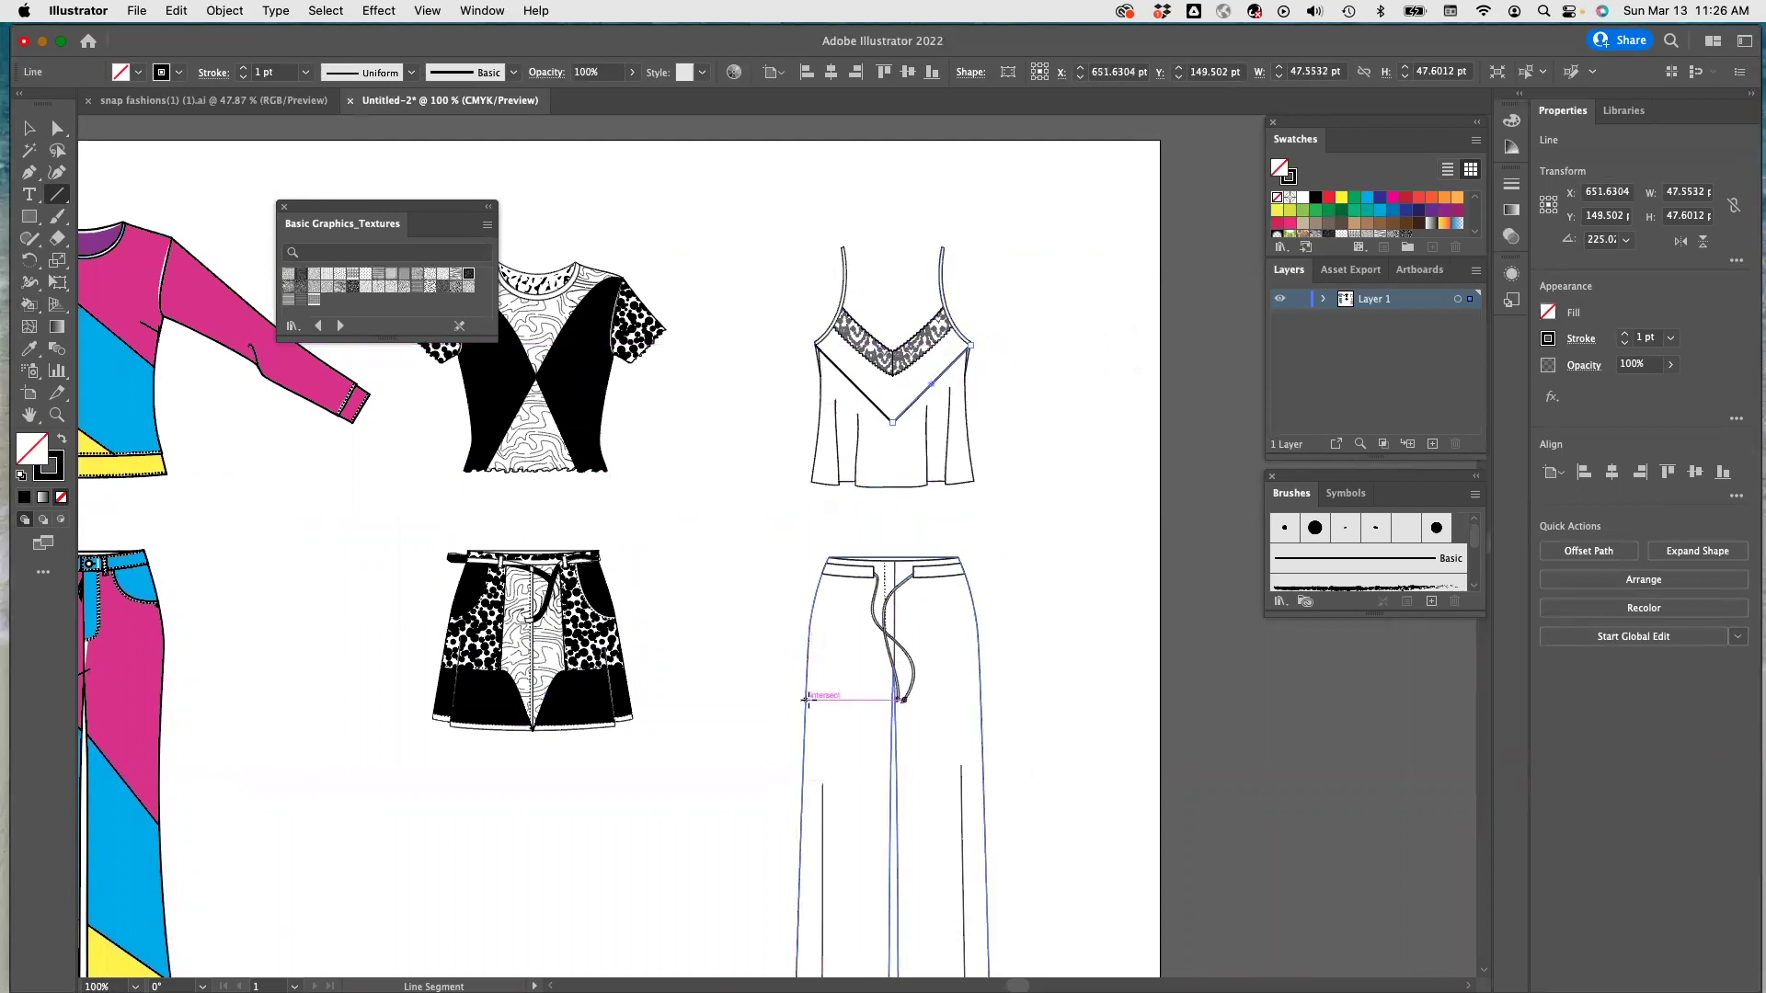
{"action": "left_click_drag", "start_coordinate": [807, 700], "coordinate": [890, 792]}
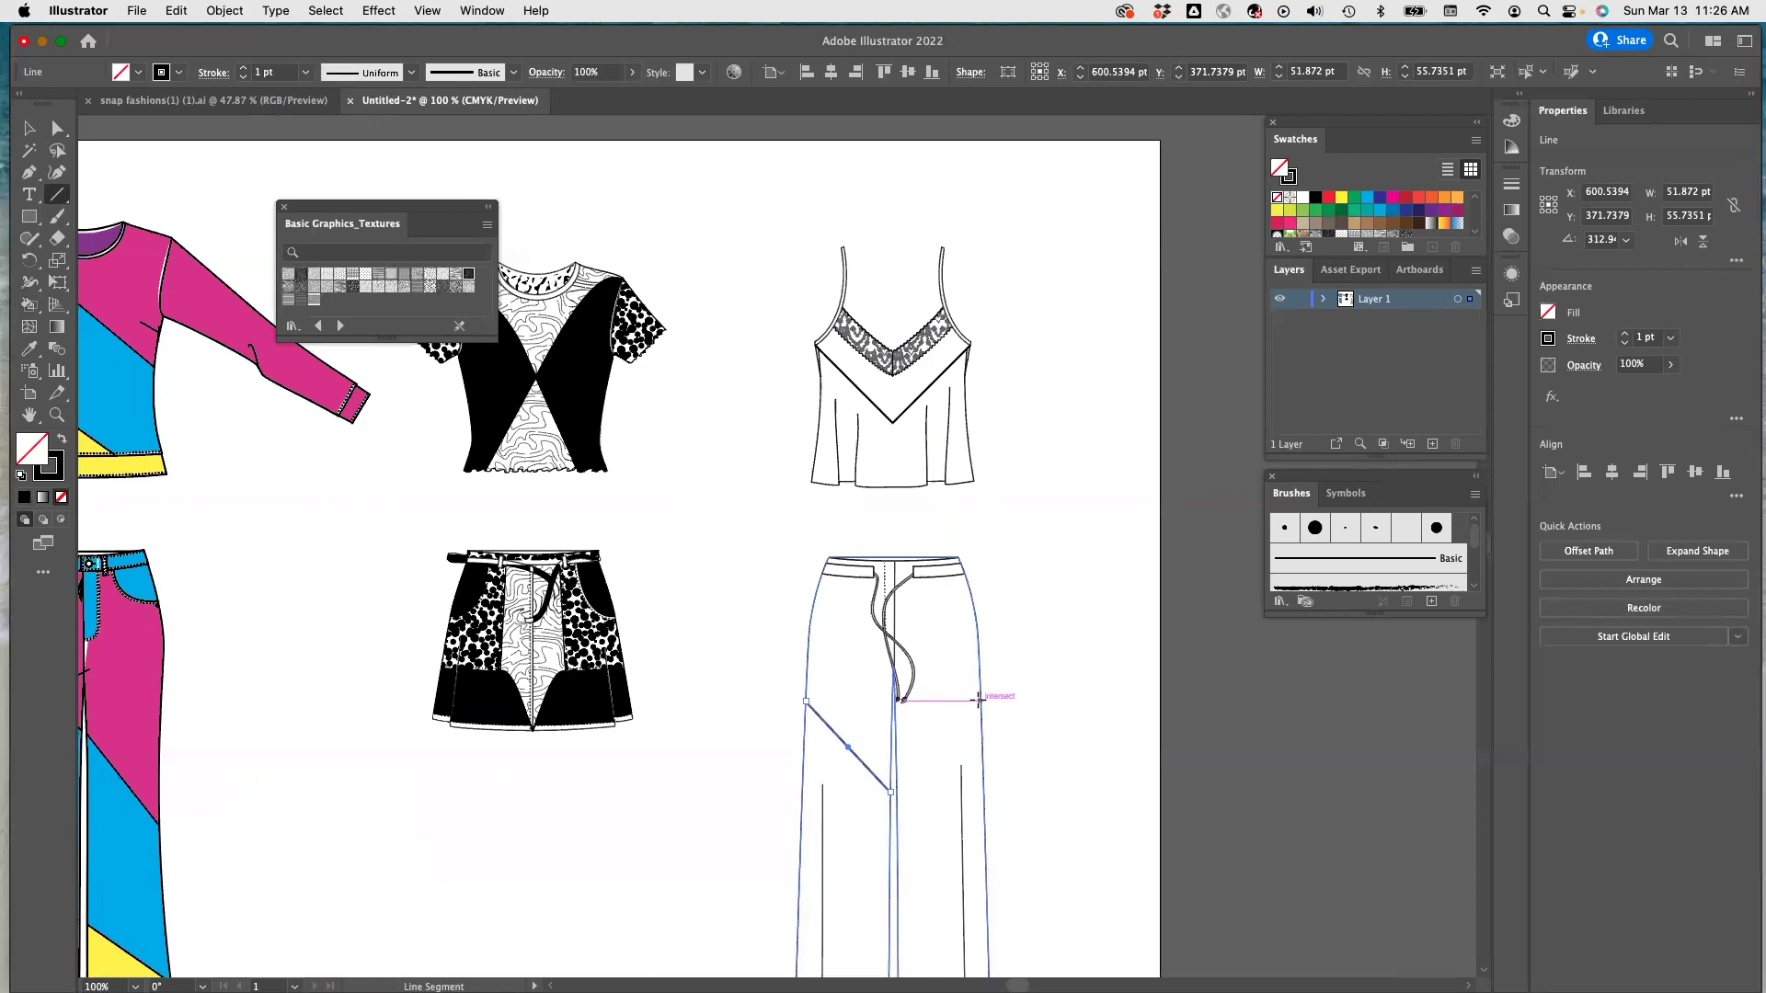
{"action": "left_click_drag", "start_coordinate": [979, 701], "coordinate": [895, 792]}
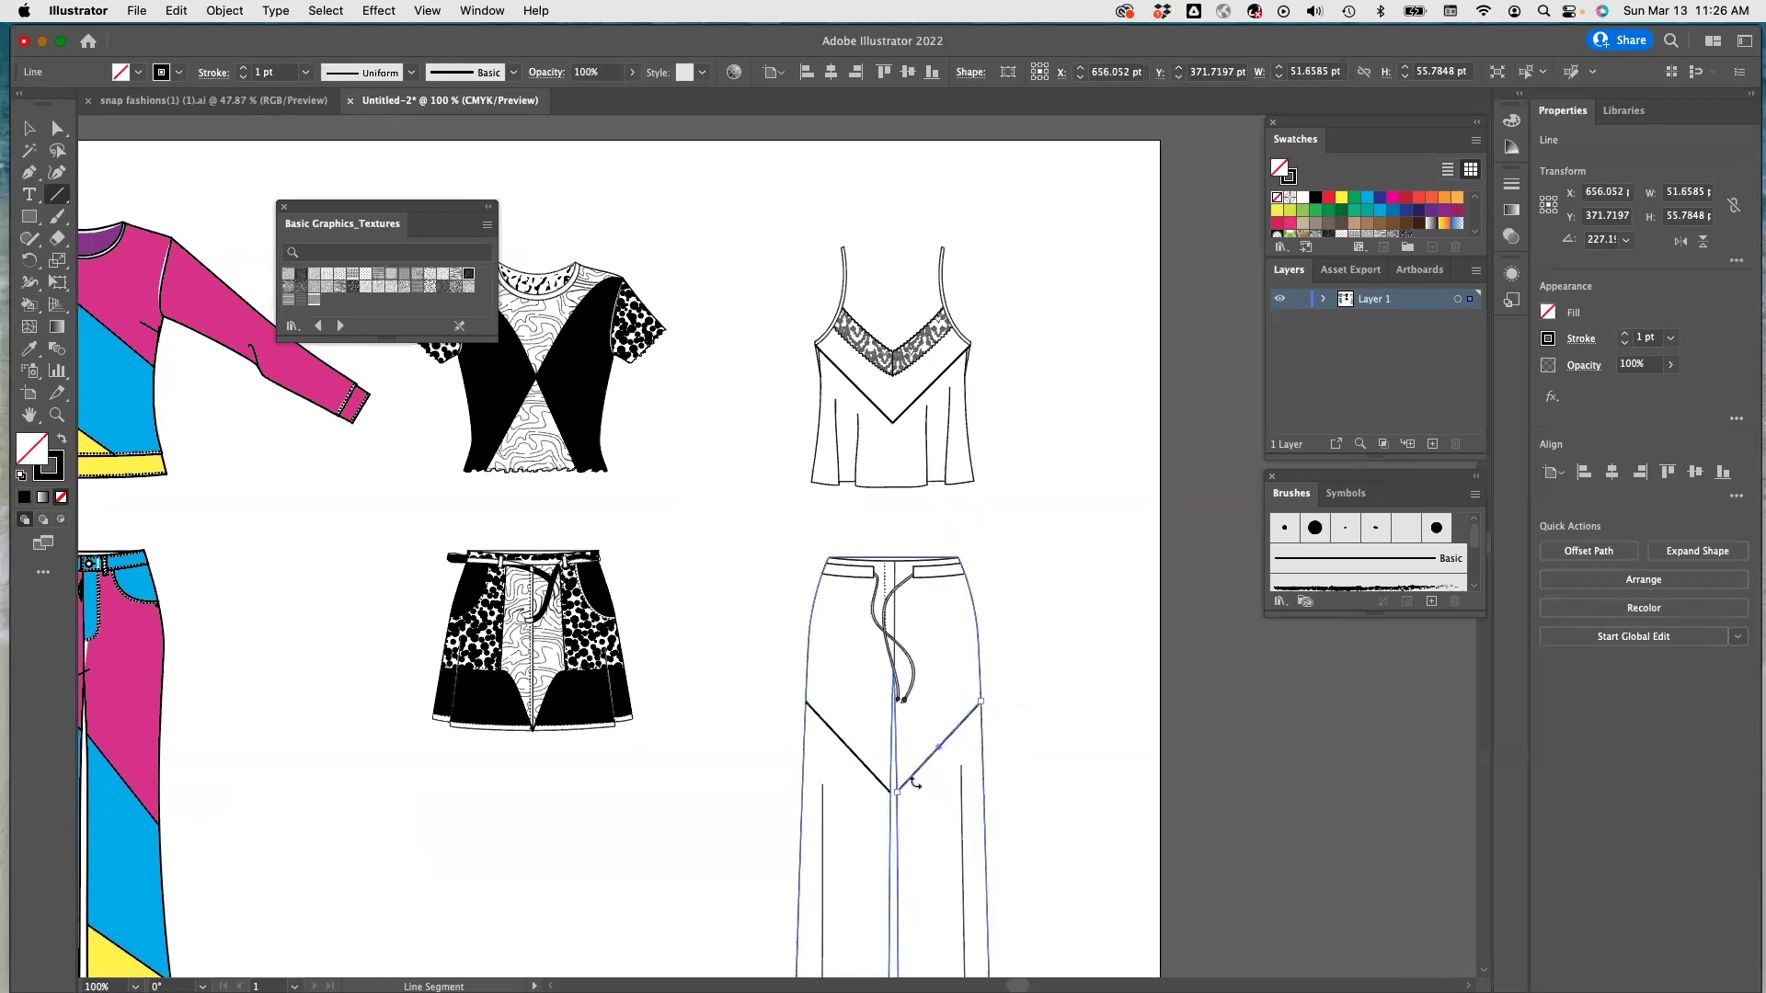
Set the stroke weight of the whole camisole and the whole pair of trousers to 1 pt.
{"action": "left_click", "coordinate": [29, 128]}
{"action": "left_click_drag", "start_coordinate": [762, 221], "coordinate": [1033, 506]}
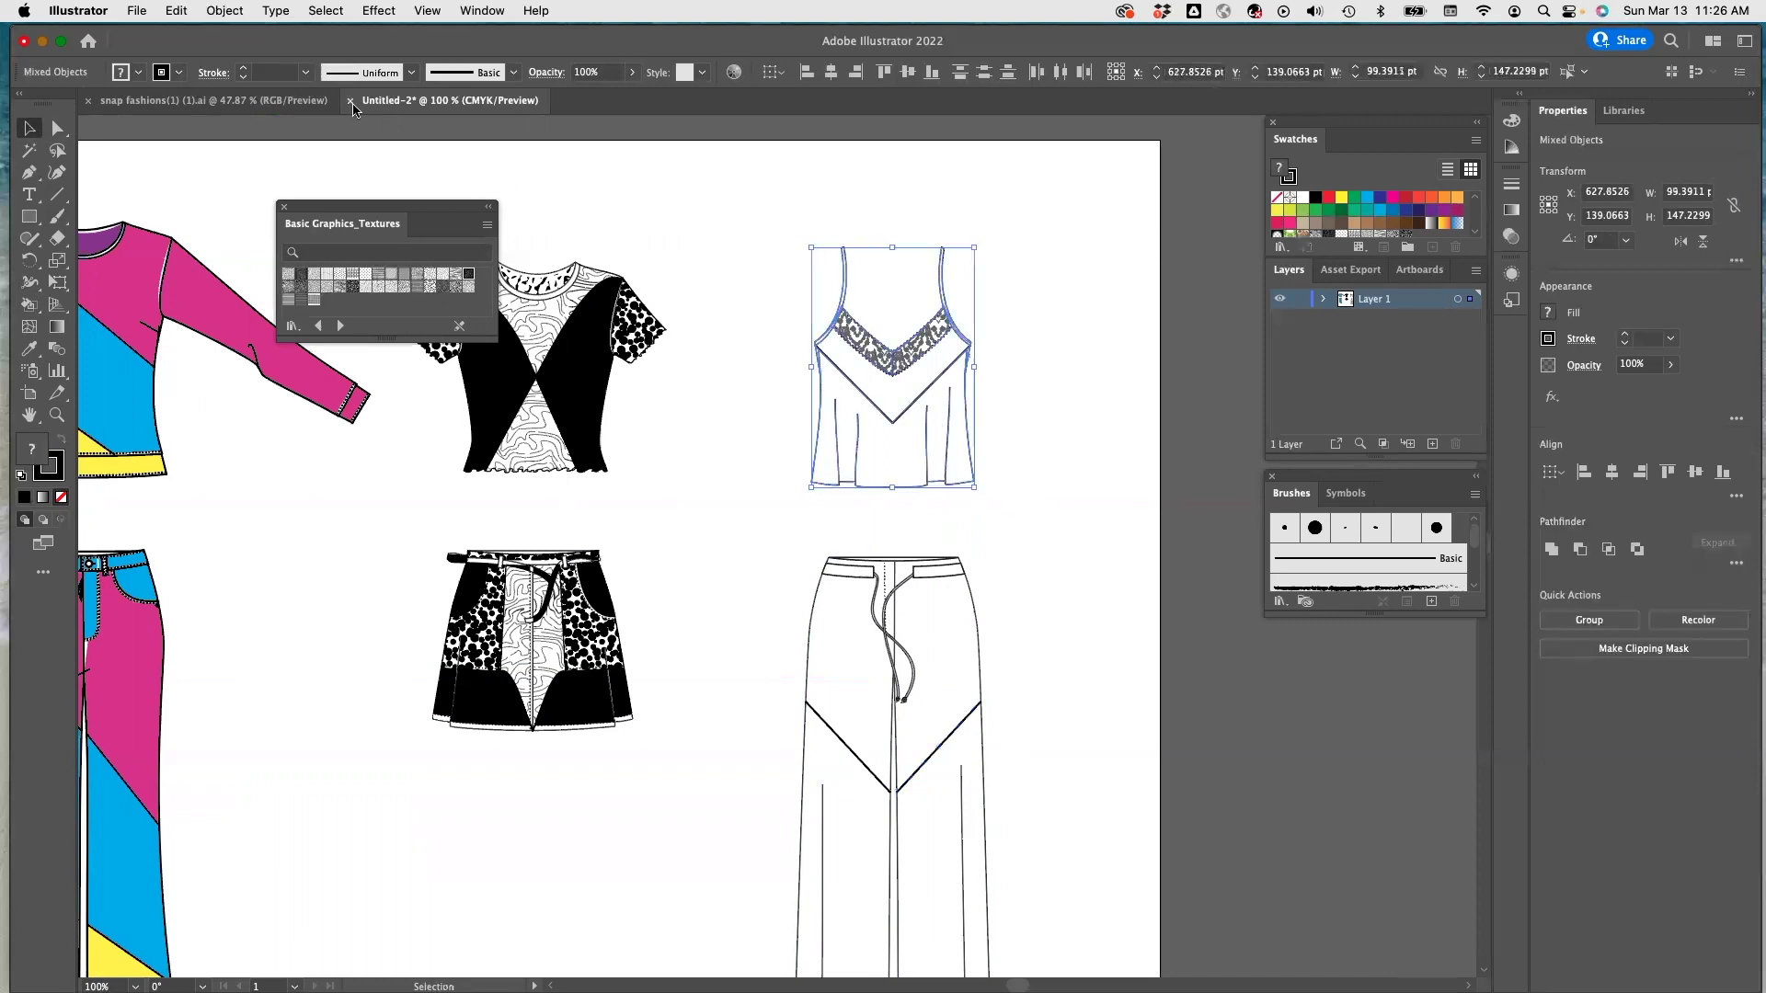
{"action": "left_click", "coordinate": [308, 80]}
{"action": "left_click", "coordinate": [341, 160]}
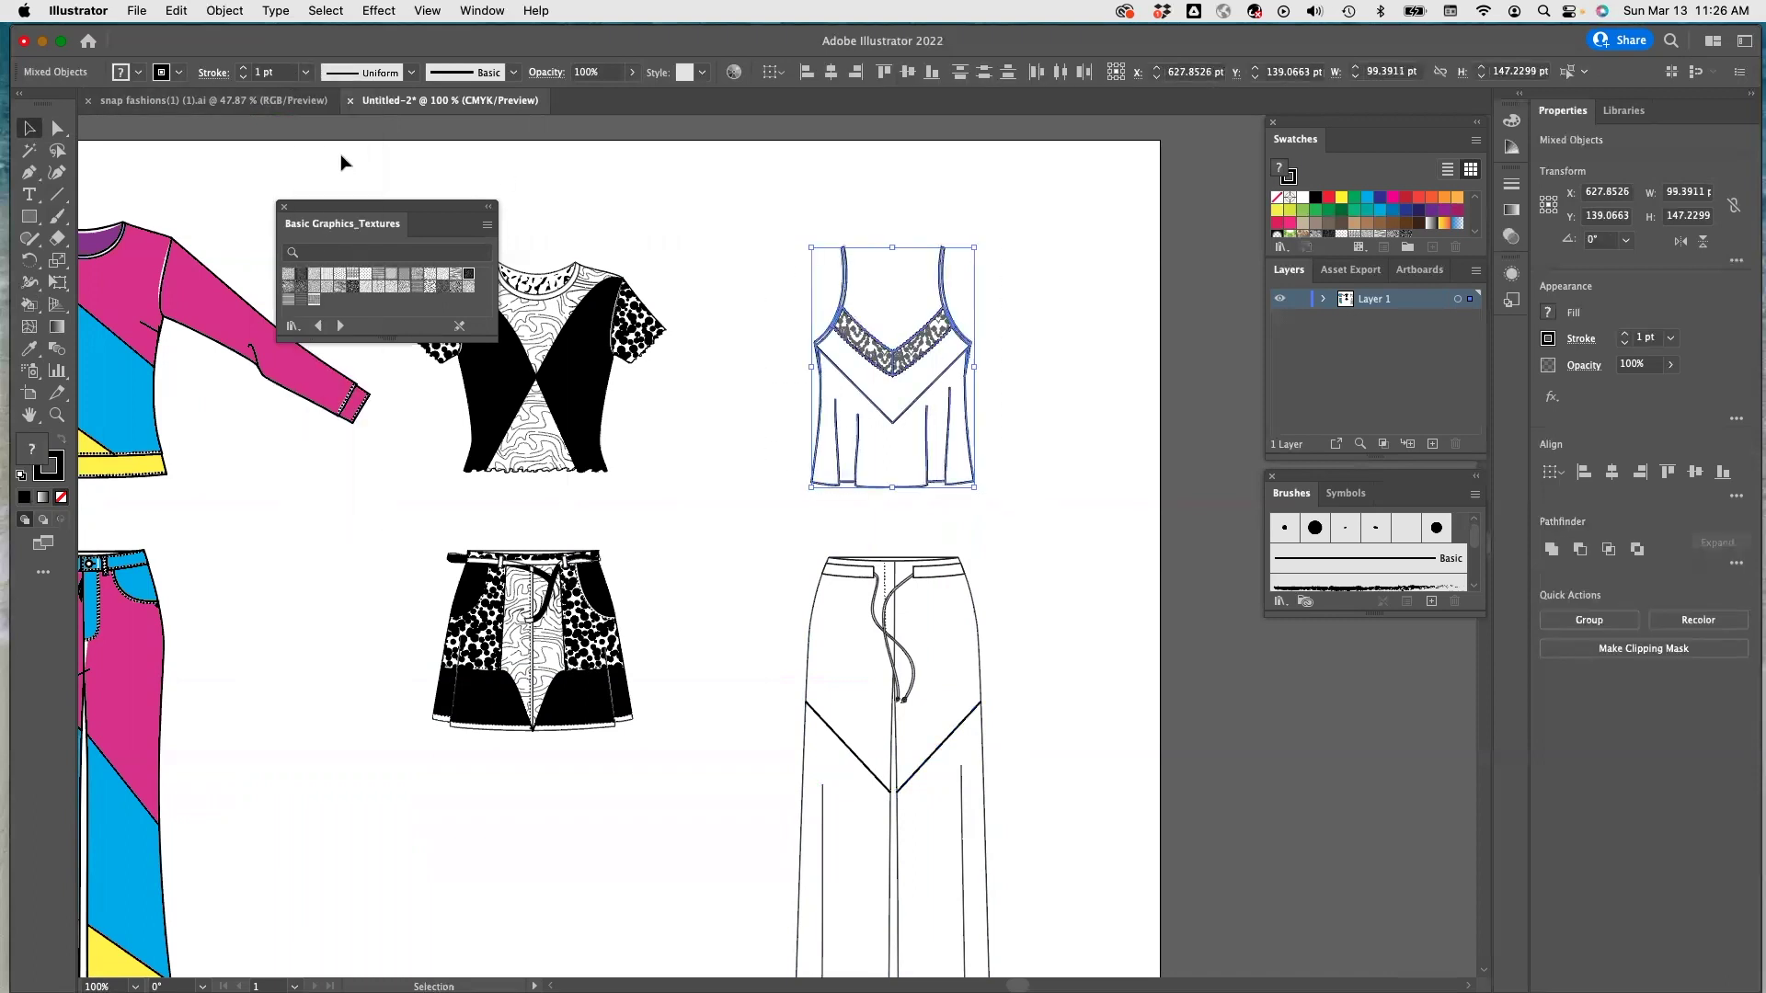
{"action": "left_click_drag", "start_coordinate": [788, 543], "coordinate": [977, 828]}
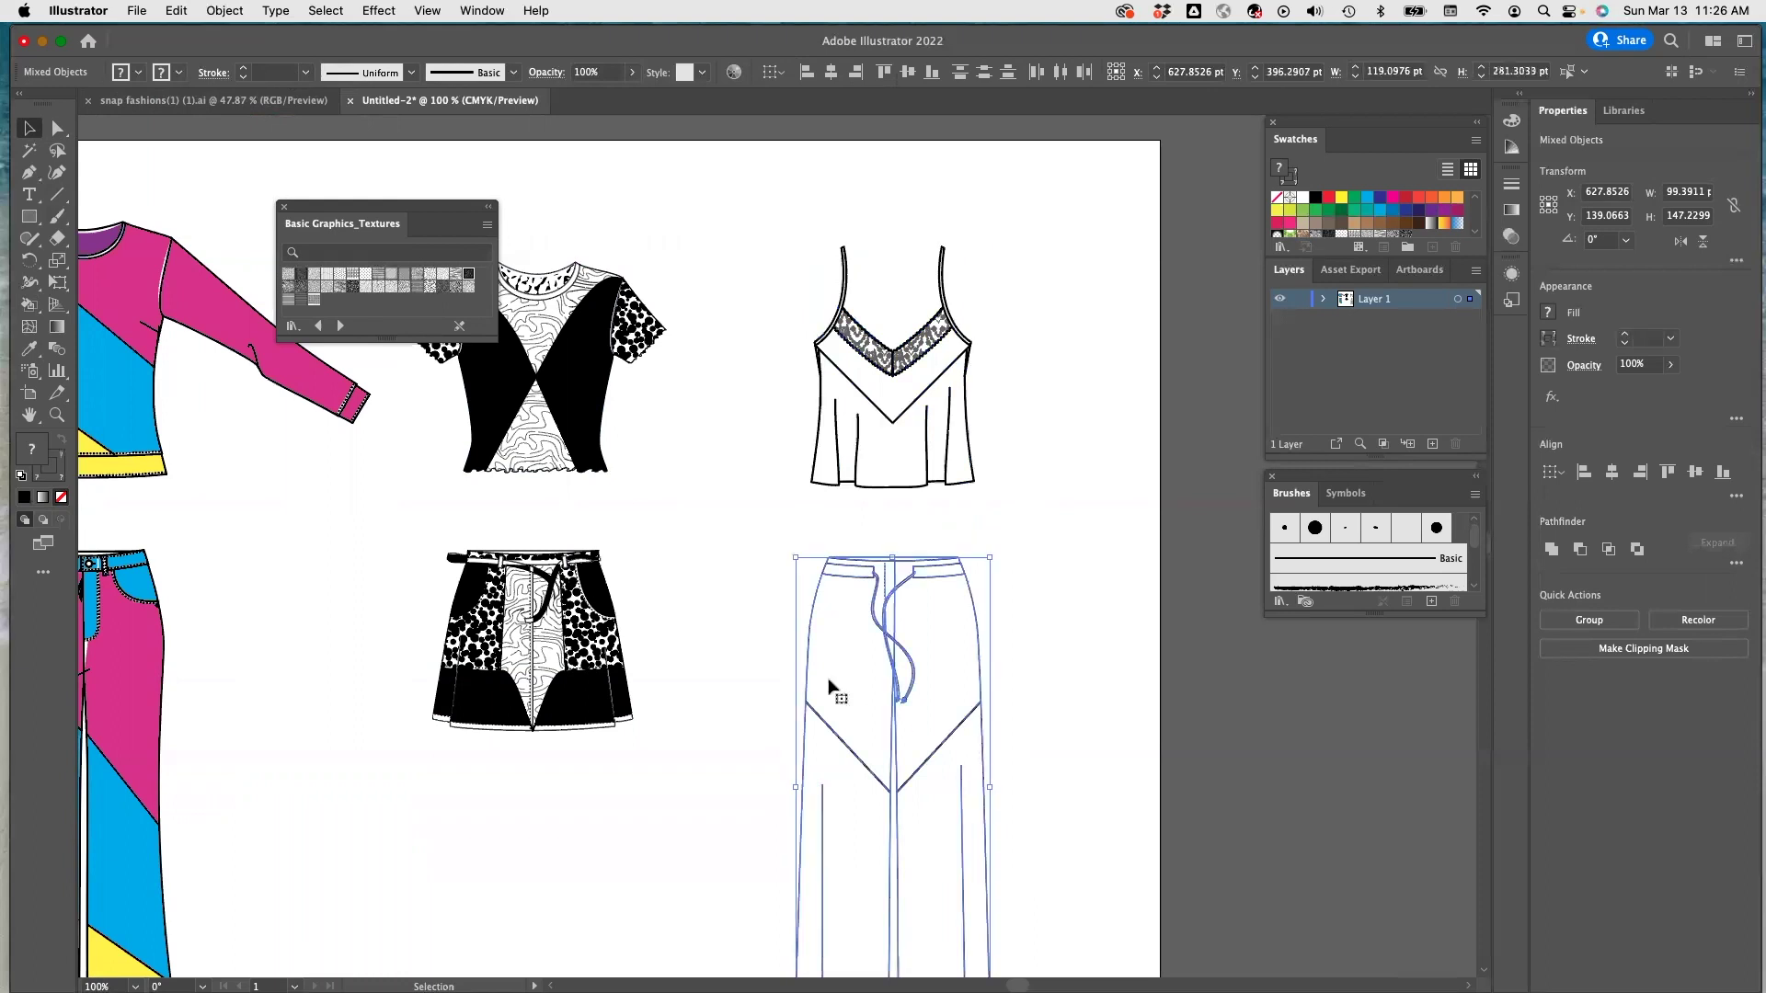
{"action": "left_click", "coordinate": [306, 73]}
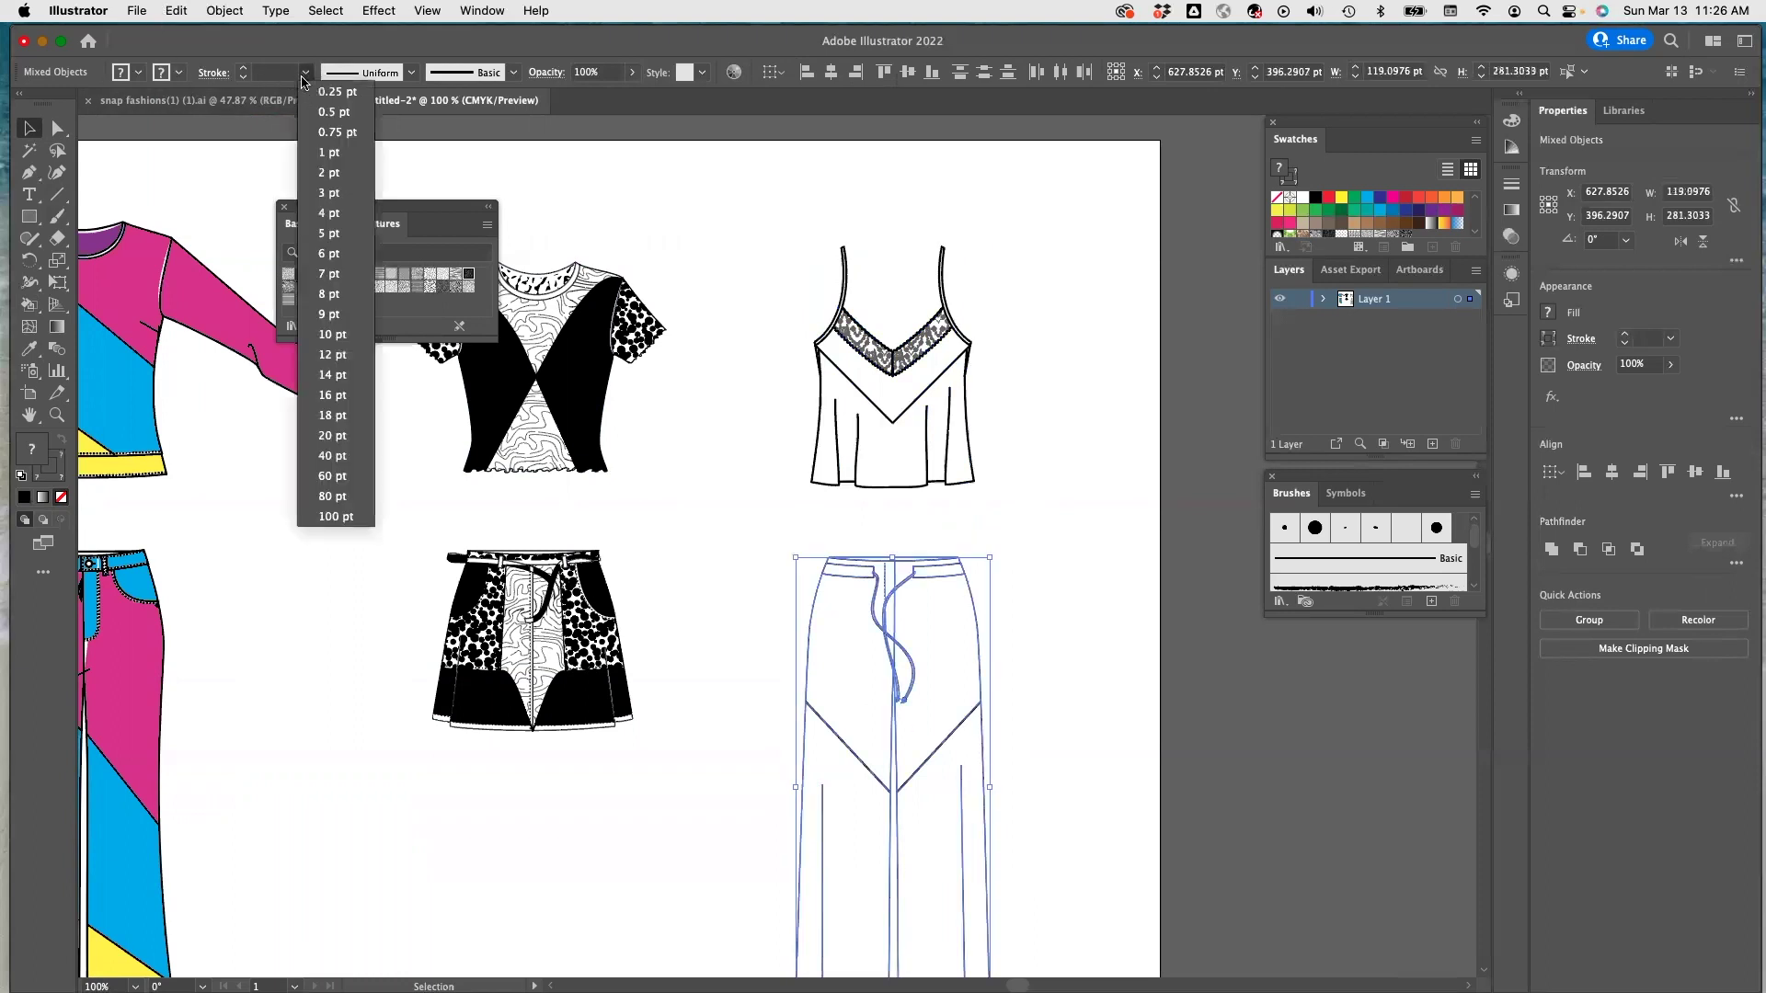
{"action": "left_click", "coordinate": [331, 154]}
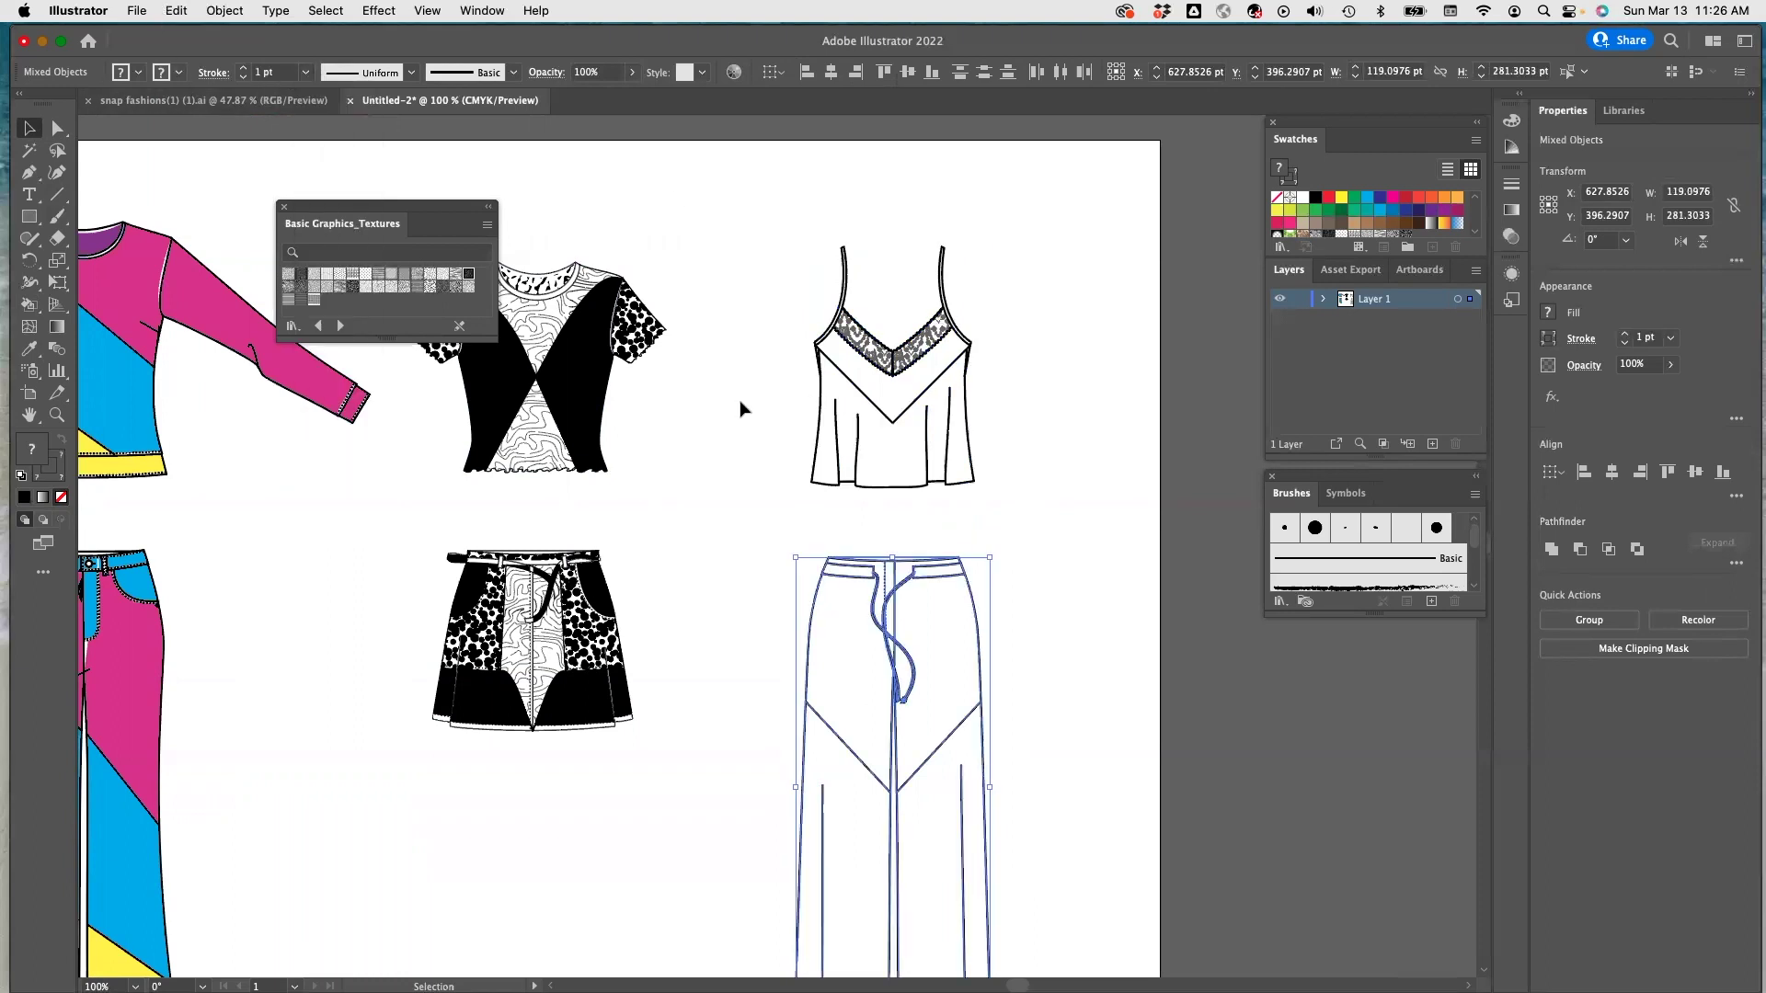
Make the whole camisole, including its new style lines, a Live Paint group and accept the appearance warning.
{"action": "left_click", "coordinate": [760, 287]}
{"action": "left_click_drag", "start_coordinate": [742, 190], "coordinate": [1043, 514]}
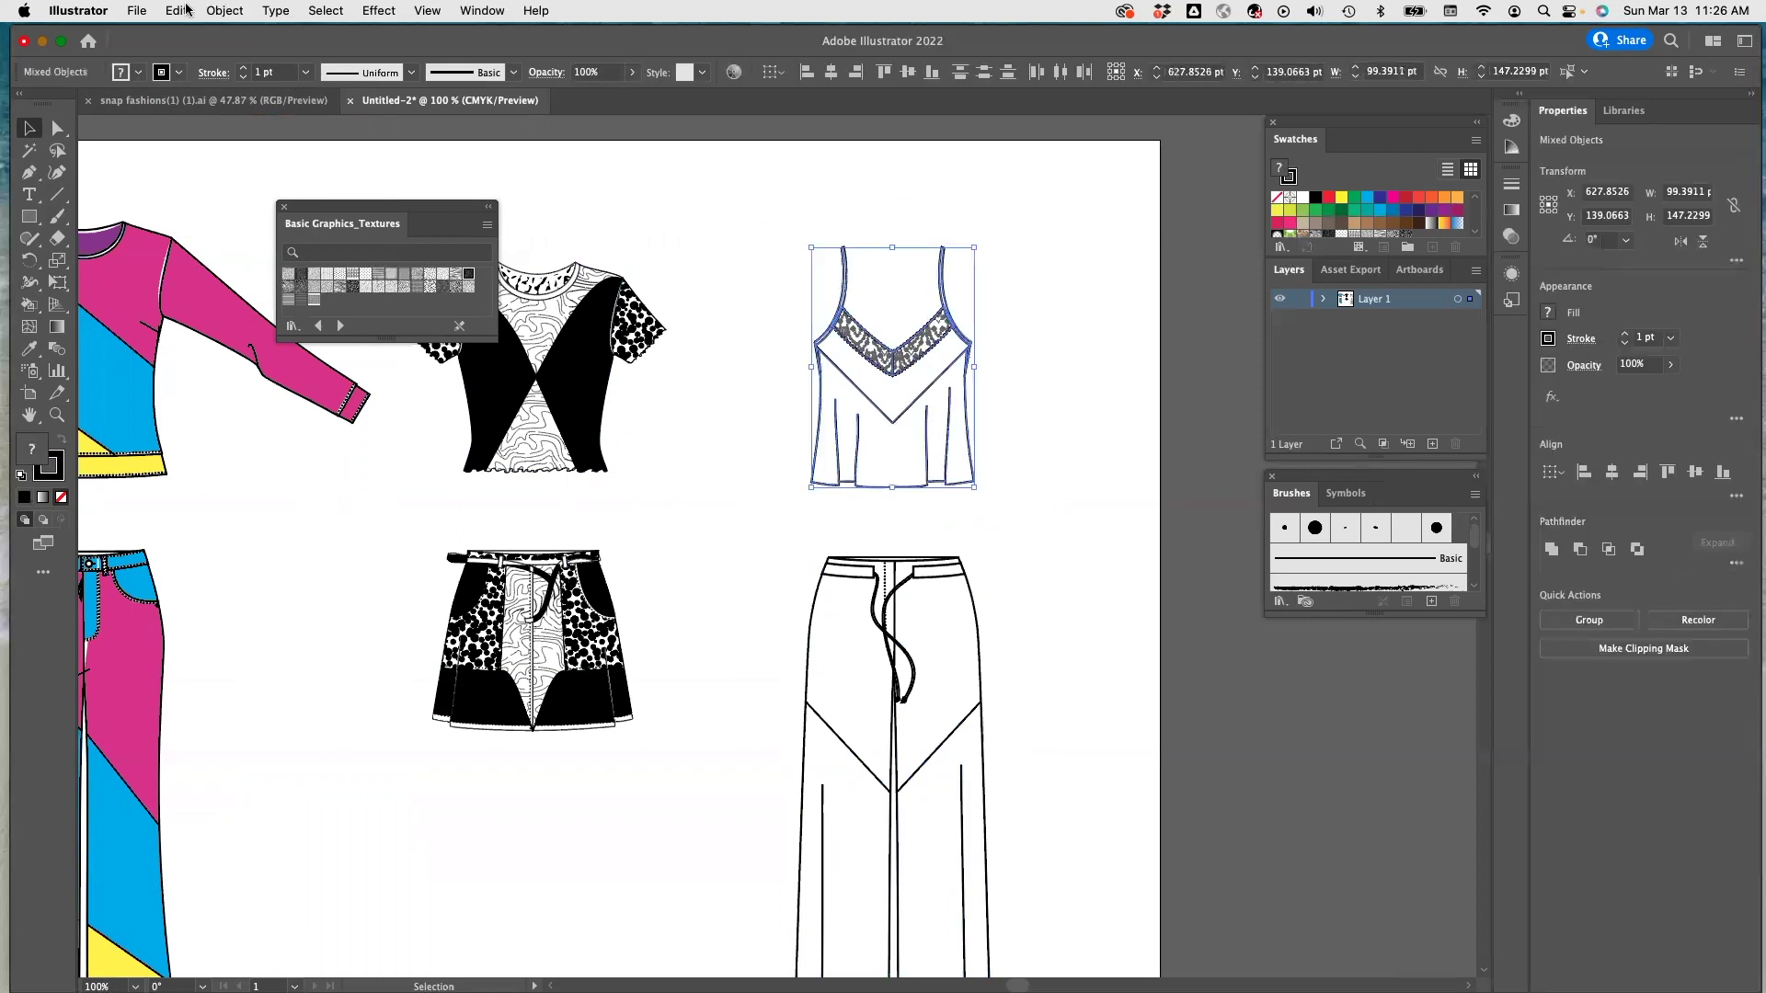
{"action": "left_click", "coordinate": [225, 11]}
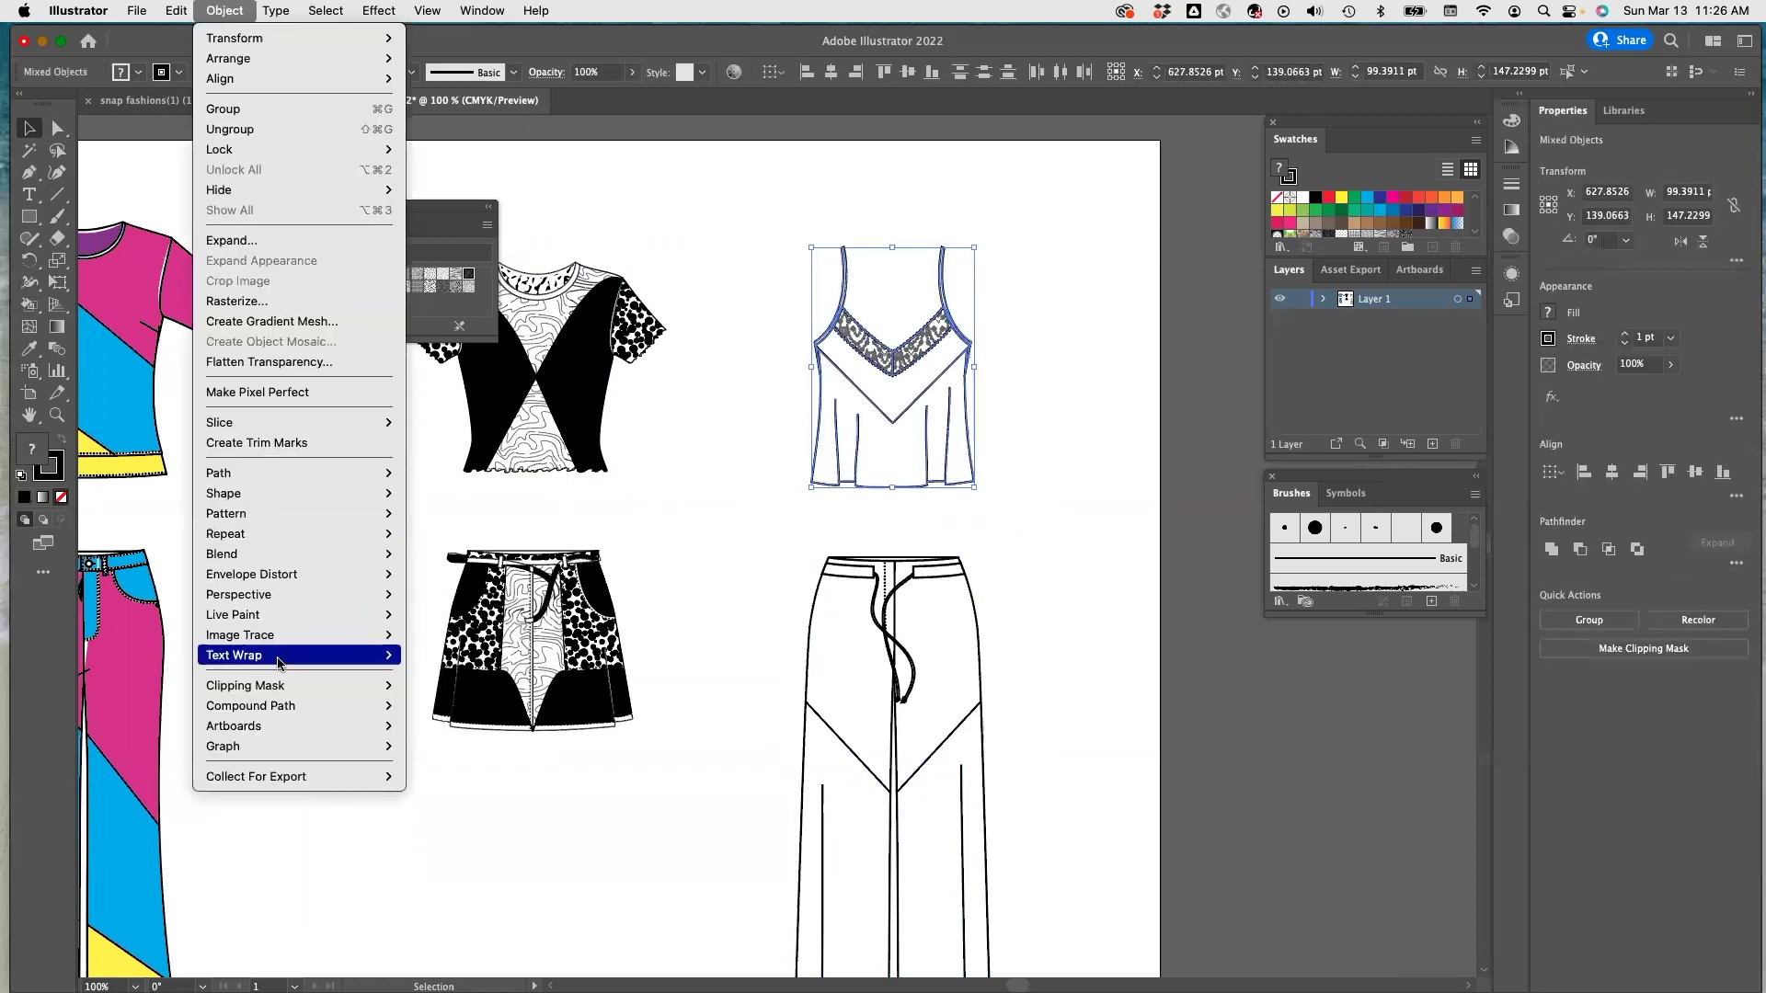
{"action": "mouse_move", "coordinate": [269, 620]}
{"action": "left_click", "coordinate": [433, 614]}
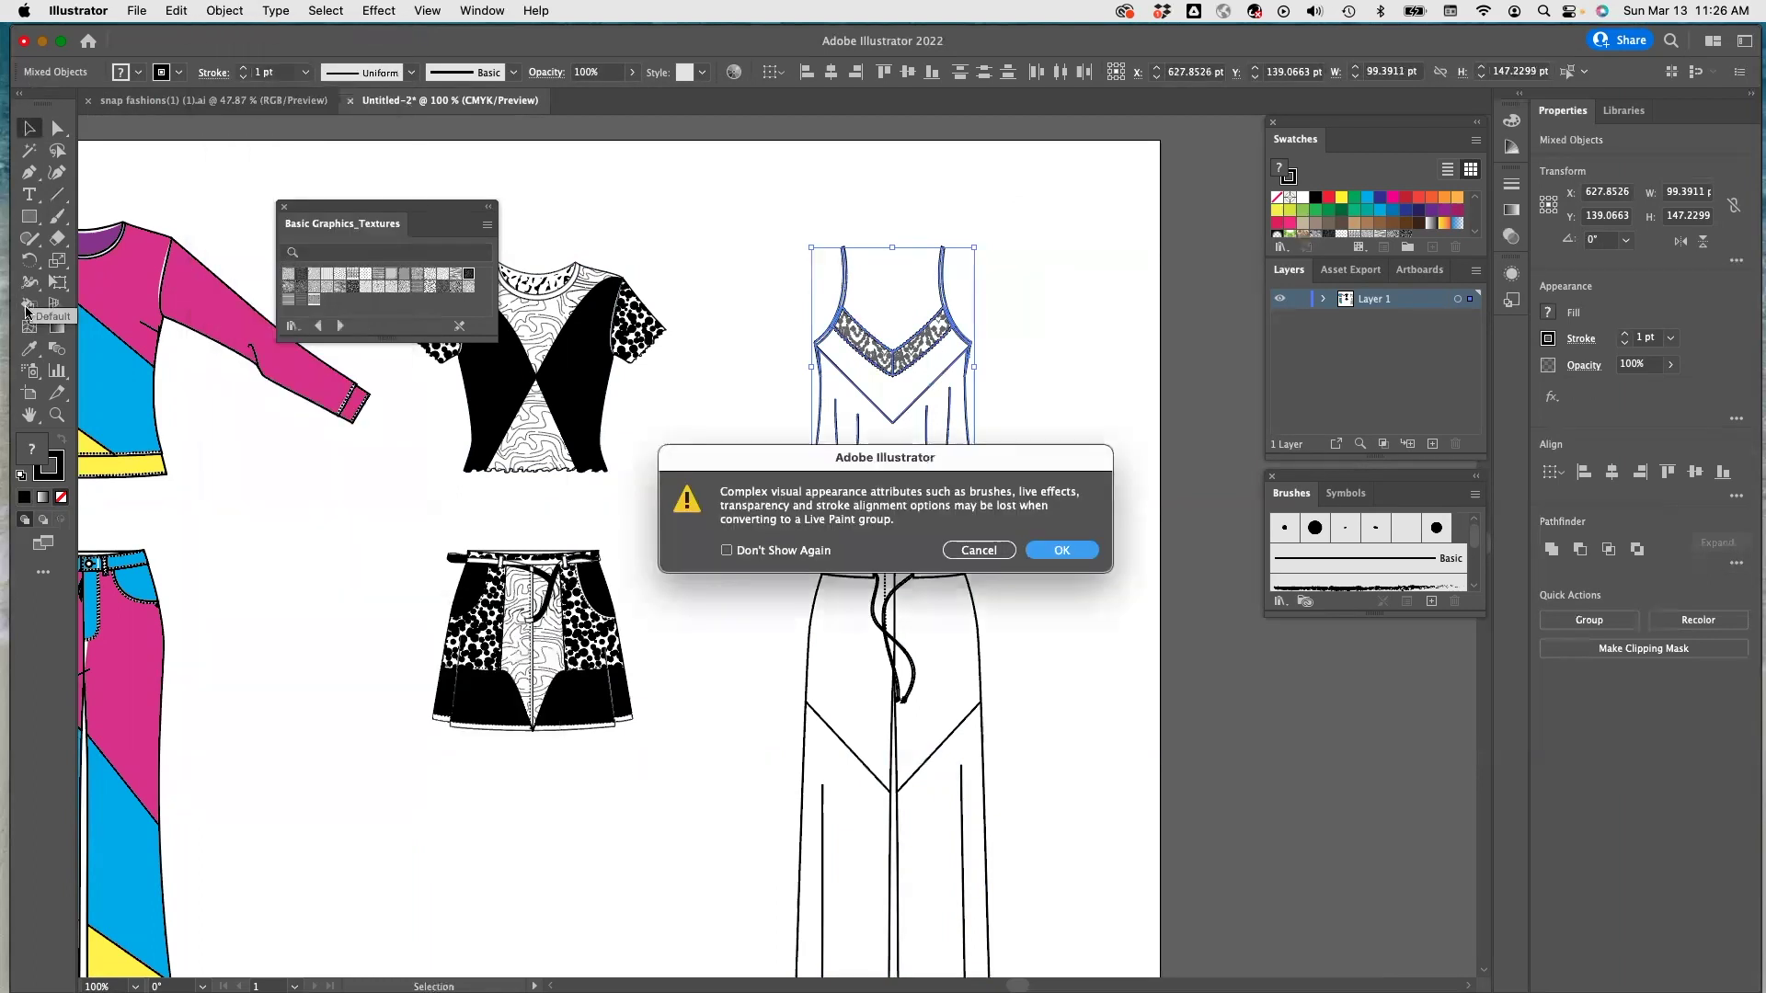
{"action": "left_click", "coordinate": [1064, 552]}
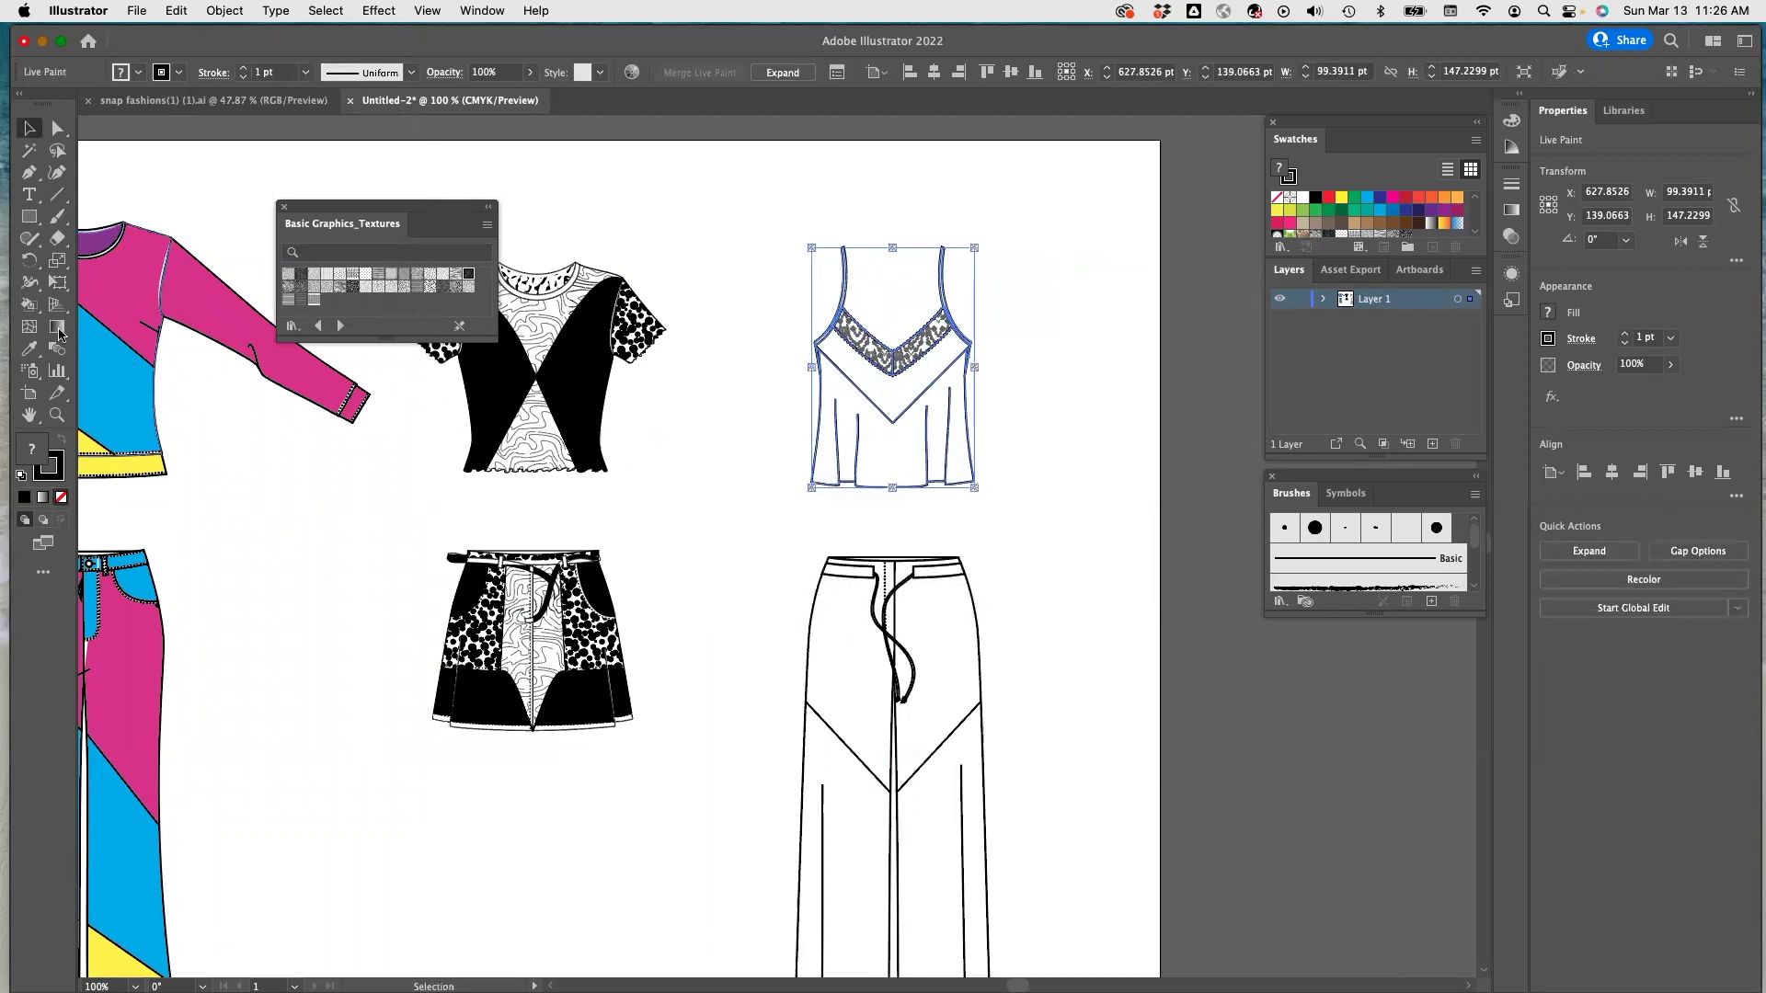
Live-paint the camisole's V-shaped panel below the lace neckline with solid black.
{"action": "left_click", "coordinate": [27, 306]}
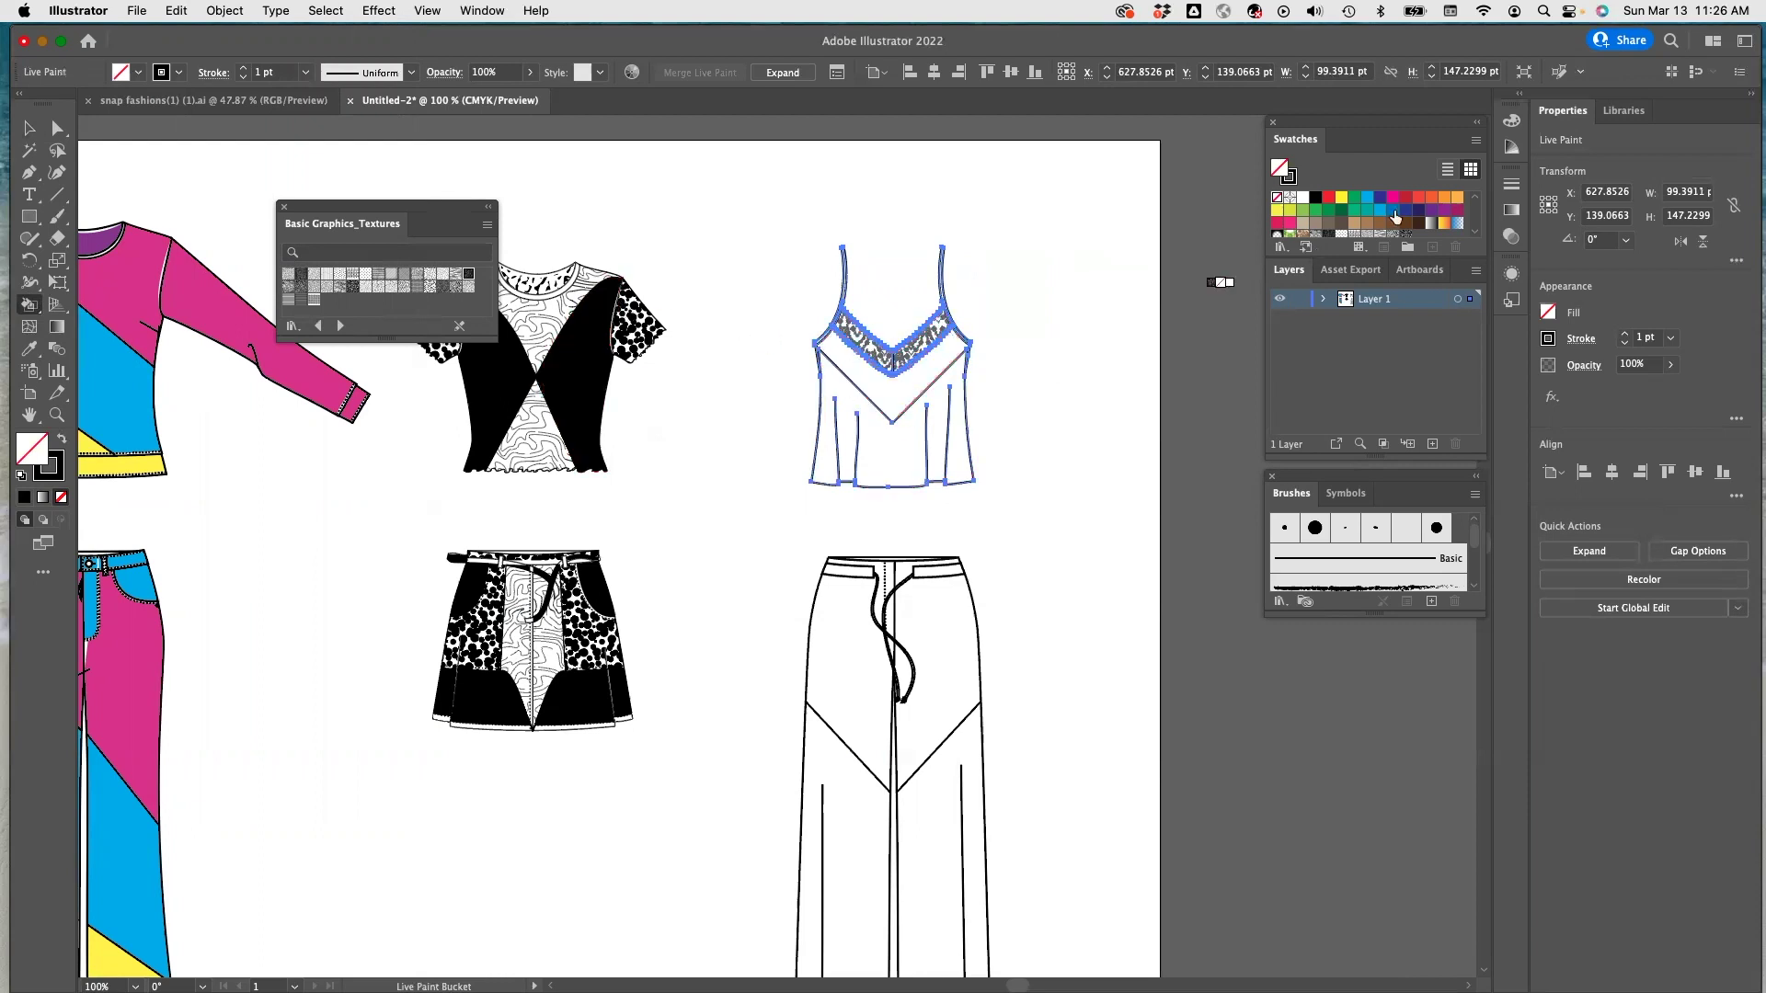
{"action": "left_click", "coordinate": [139, 73]}
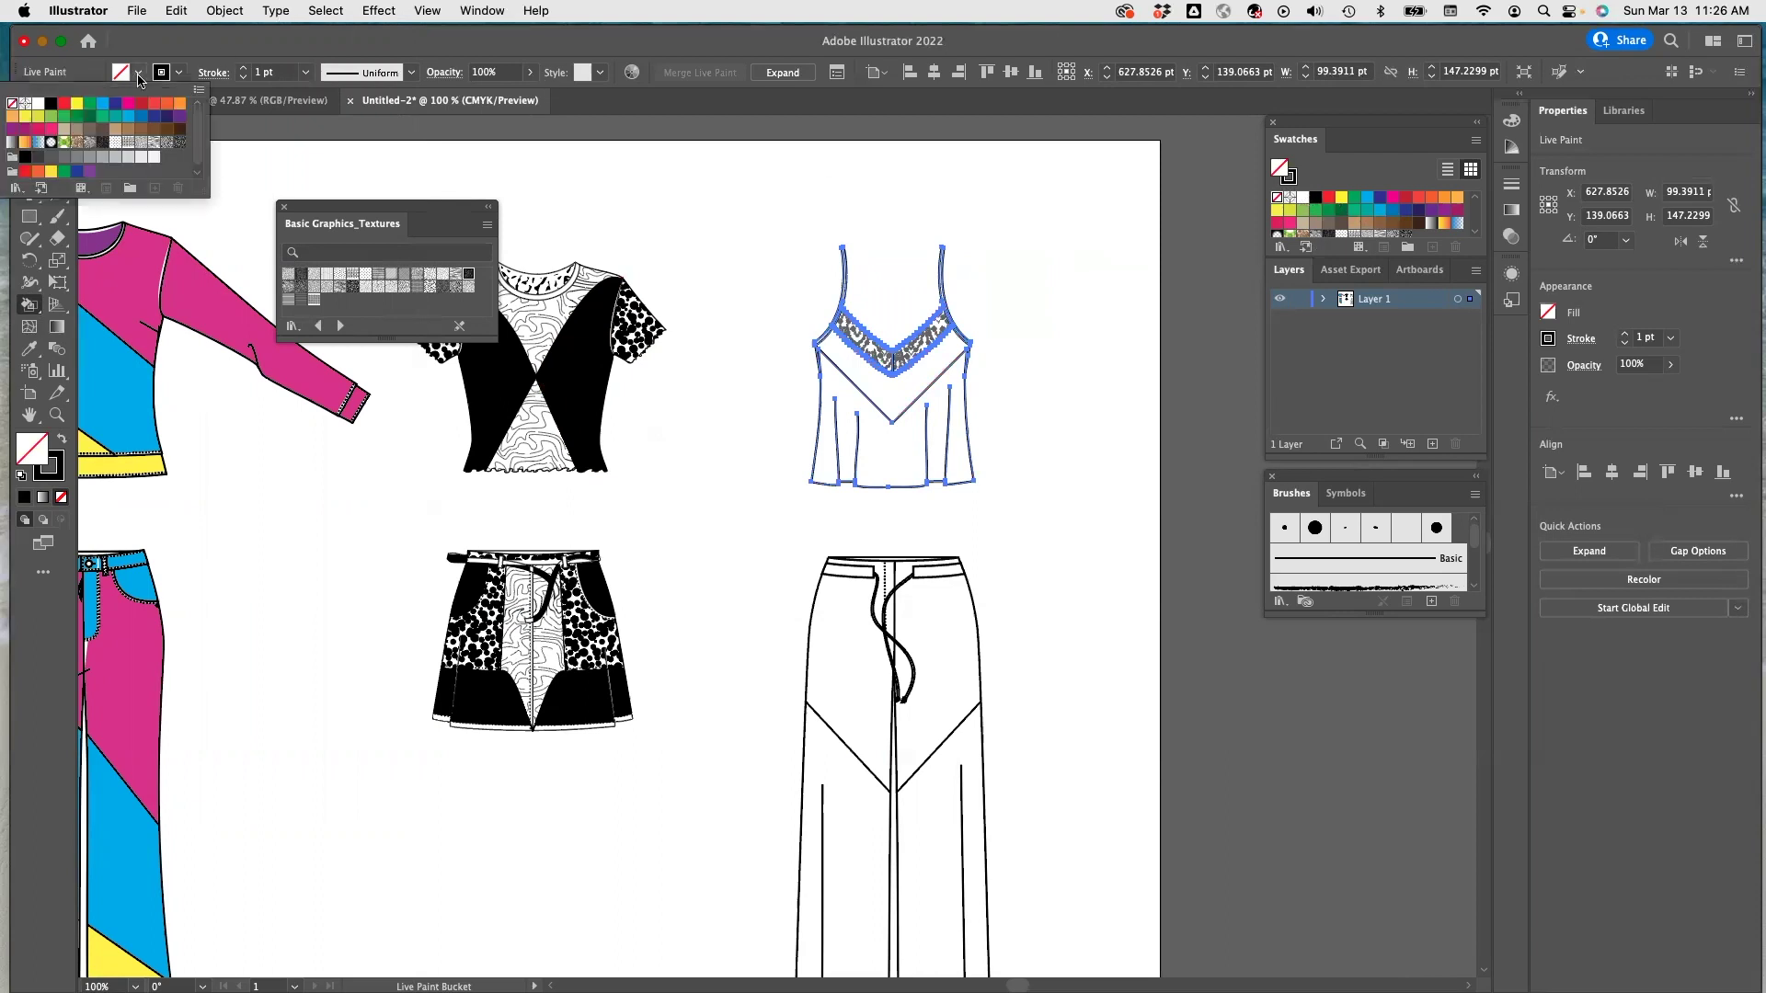
{"action": "left_click", "coordinate": [46, 106]}
{"action": "left_click", "coordinate": [888, 395]}
{"action": "left_click", "coordinate": [888, 396]}
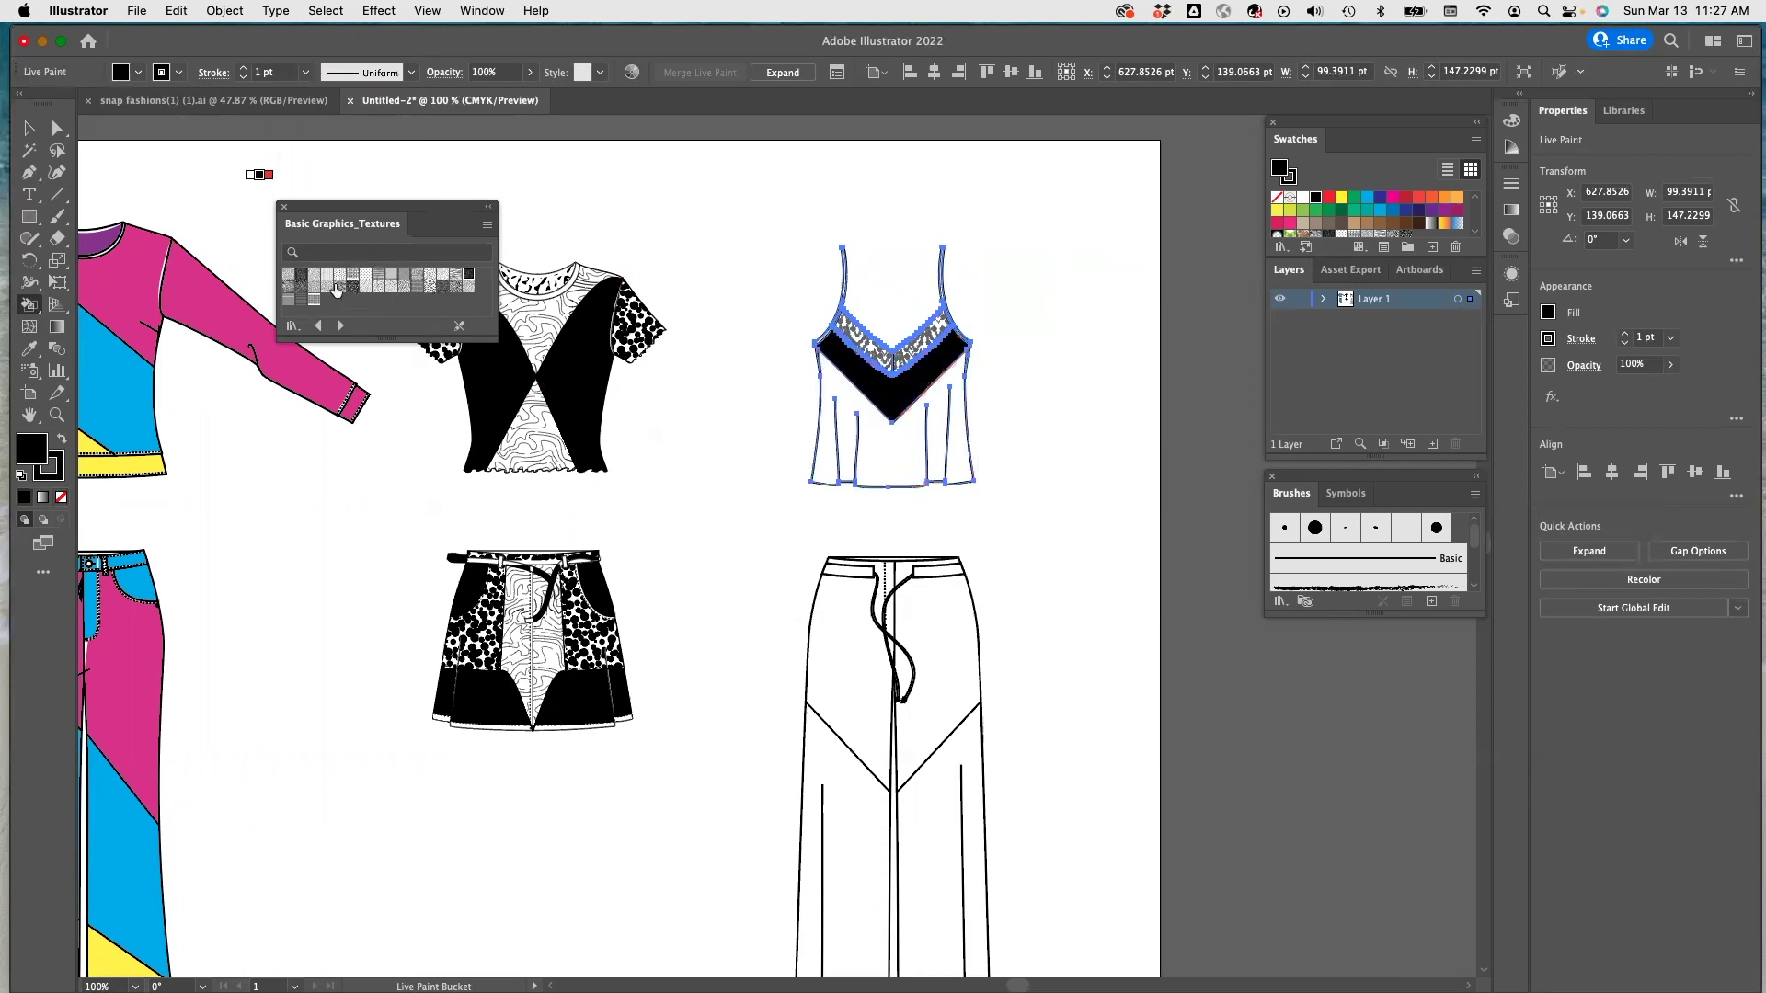
Try the wavy contour-line texture on the camisole's lower body, and repaint that section with the dense black-fleck texture from Basic Graphics_Textures.
{"action": "left_click", "coordinate": [287, 287]}
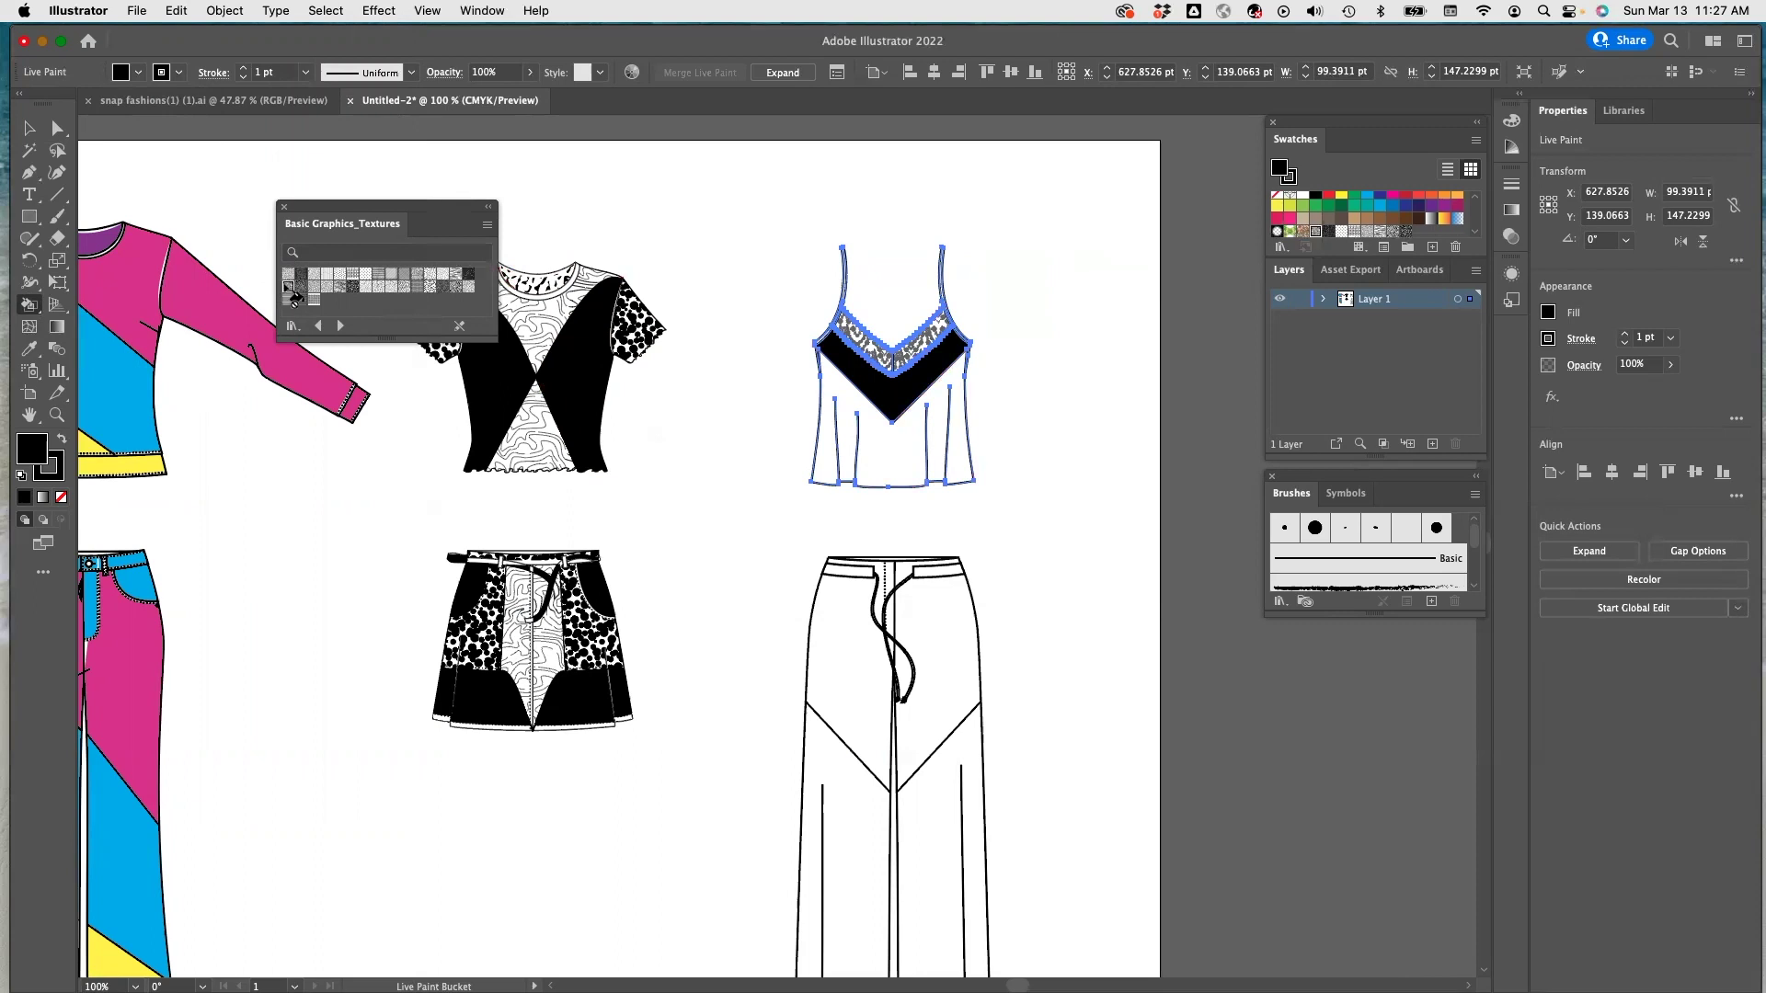
{"action": "left_click", "coordinate": [883, 455]}
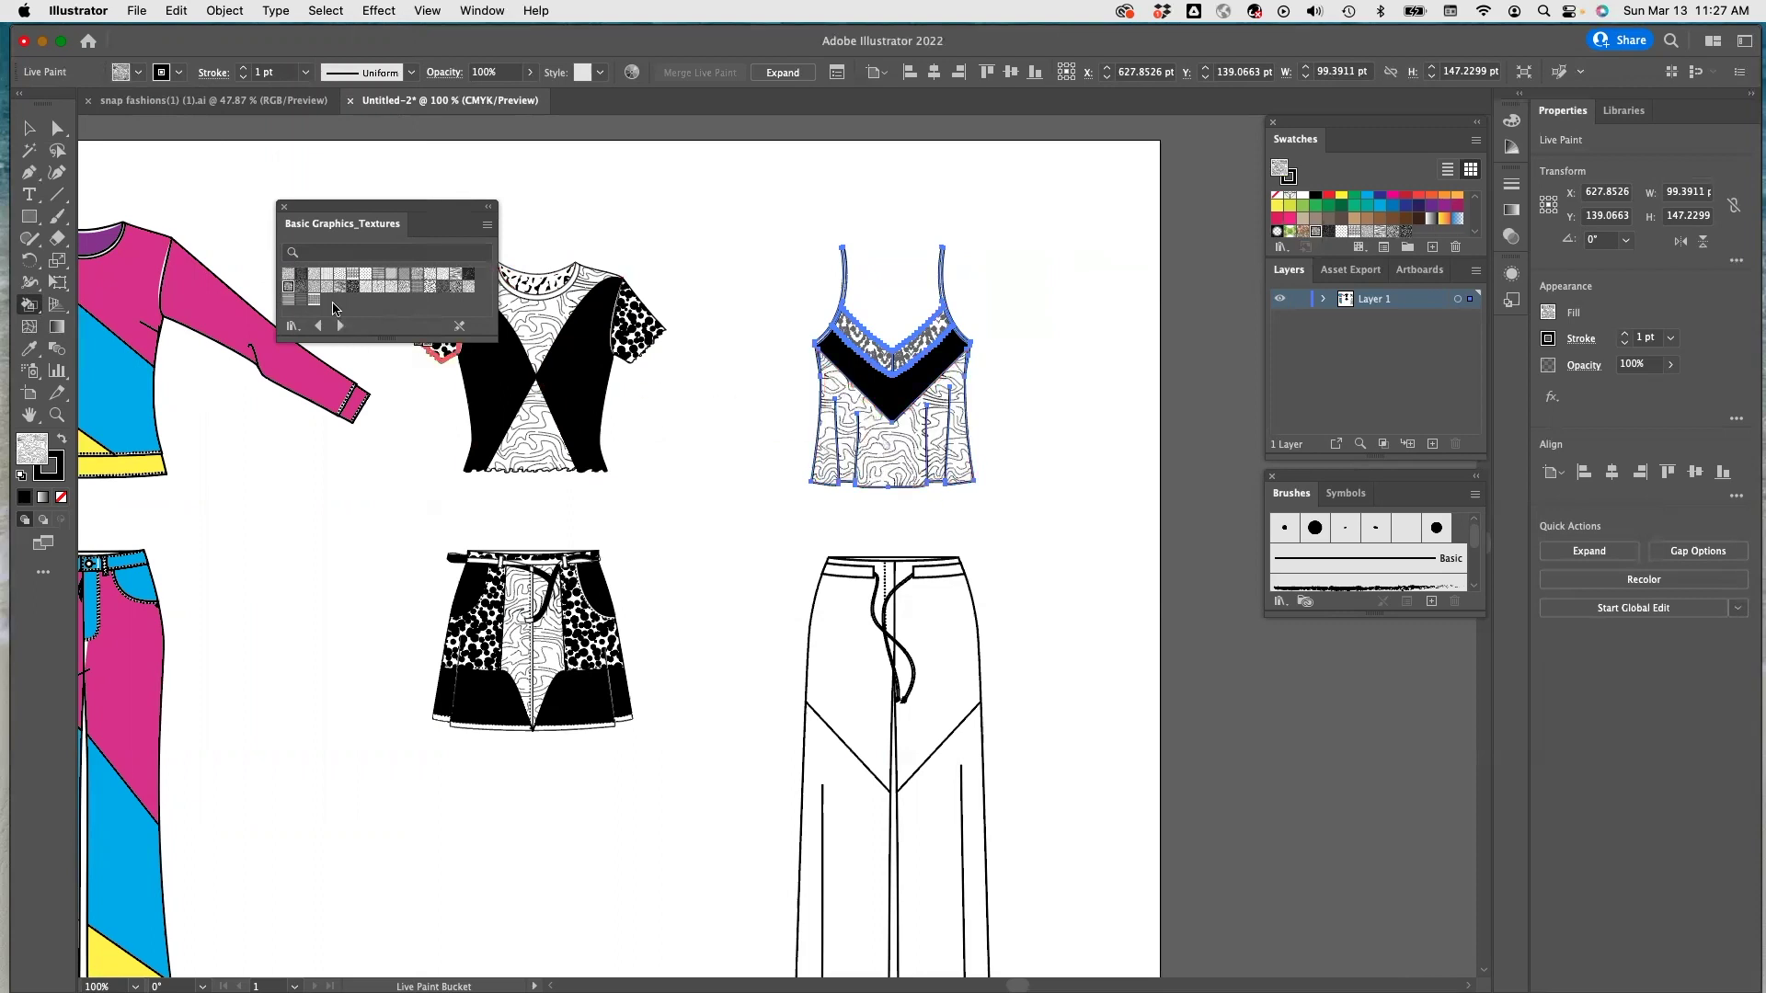
{"action": "left_click", "coordinate": [302, 286]}
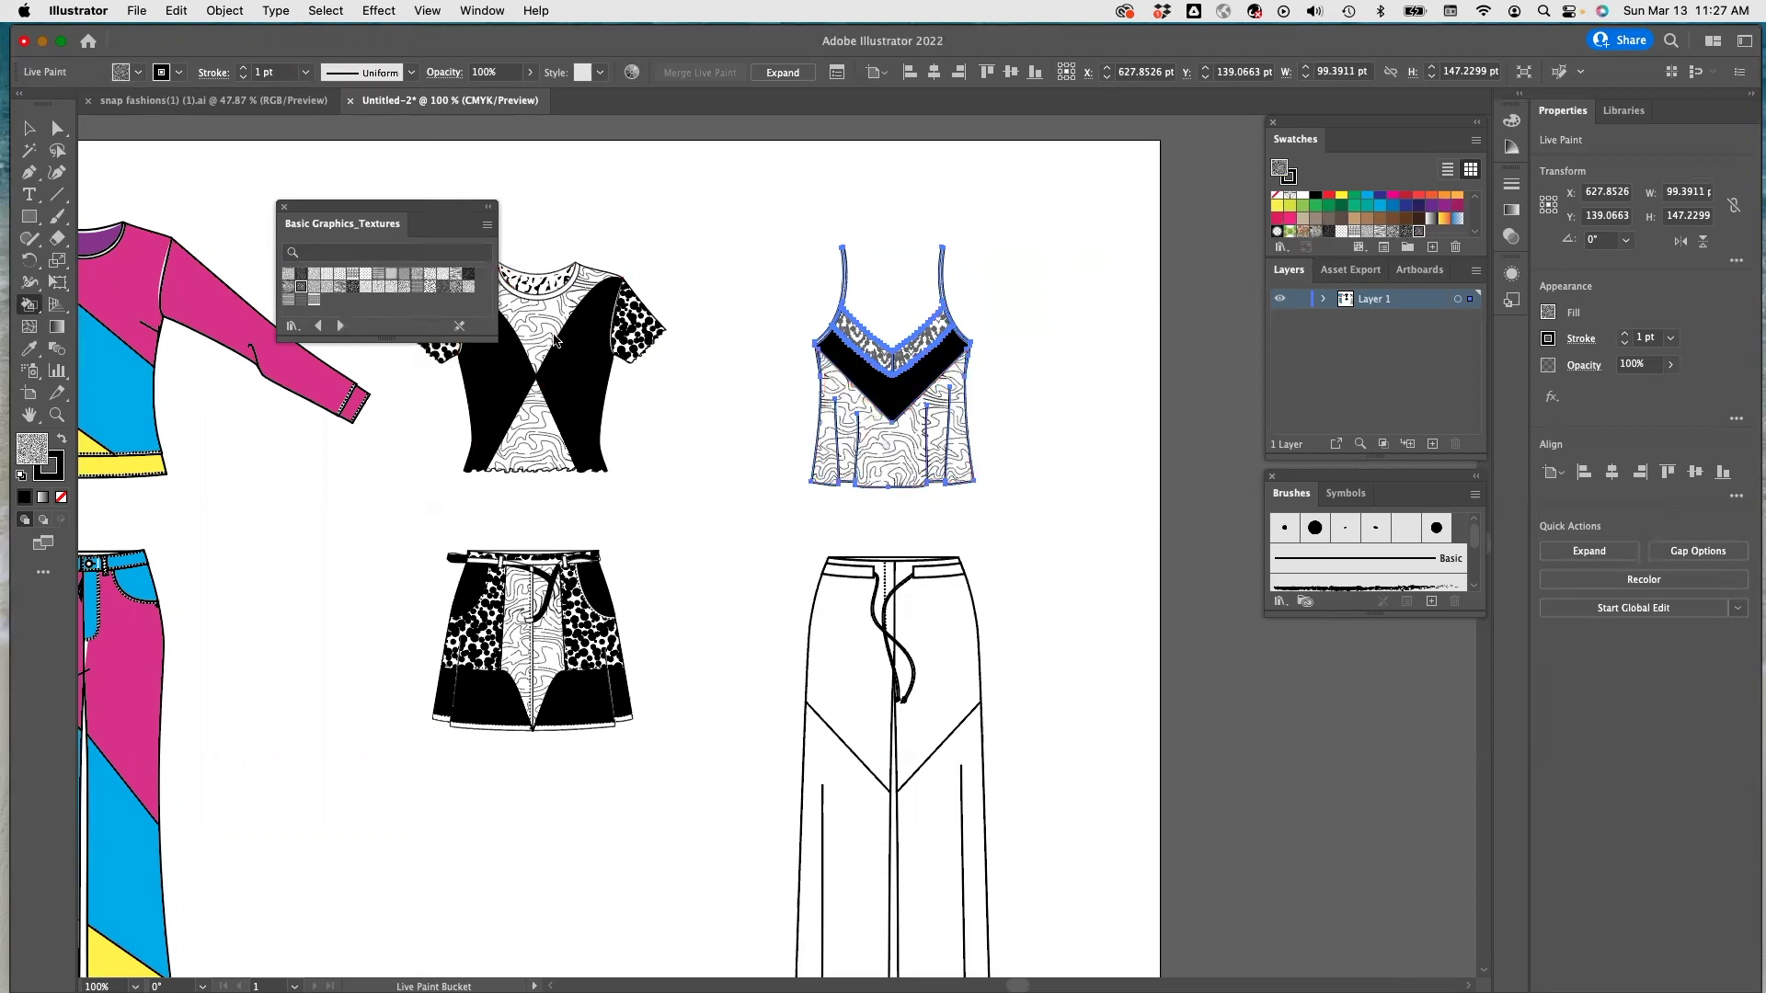
{"action": "left_click", "coordinate": [886, 469]}
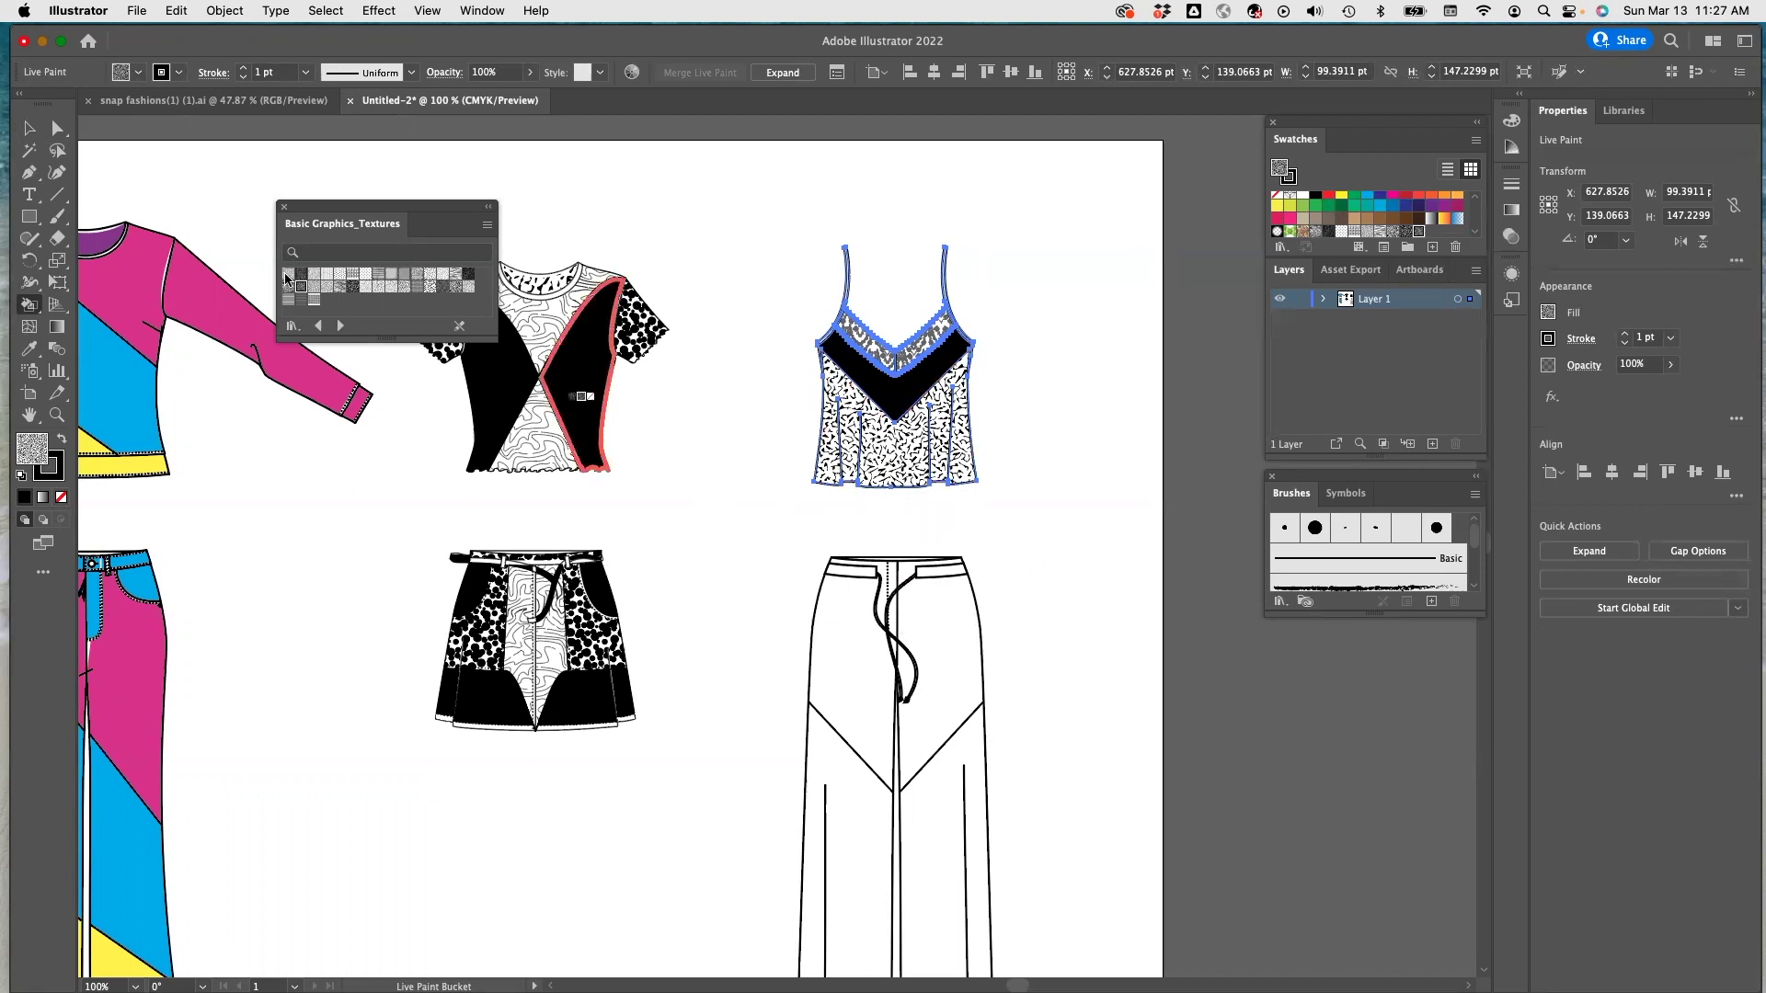
Make the whole pair of trousers, including its V style lines, a Live Paint group.
{"action": "left_click", "coordinate": [29, 127]}
{"action": "left_click_drag", "start_coordinate": [776, 531], "coordinate": [1016, 903]}
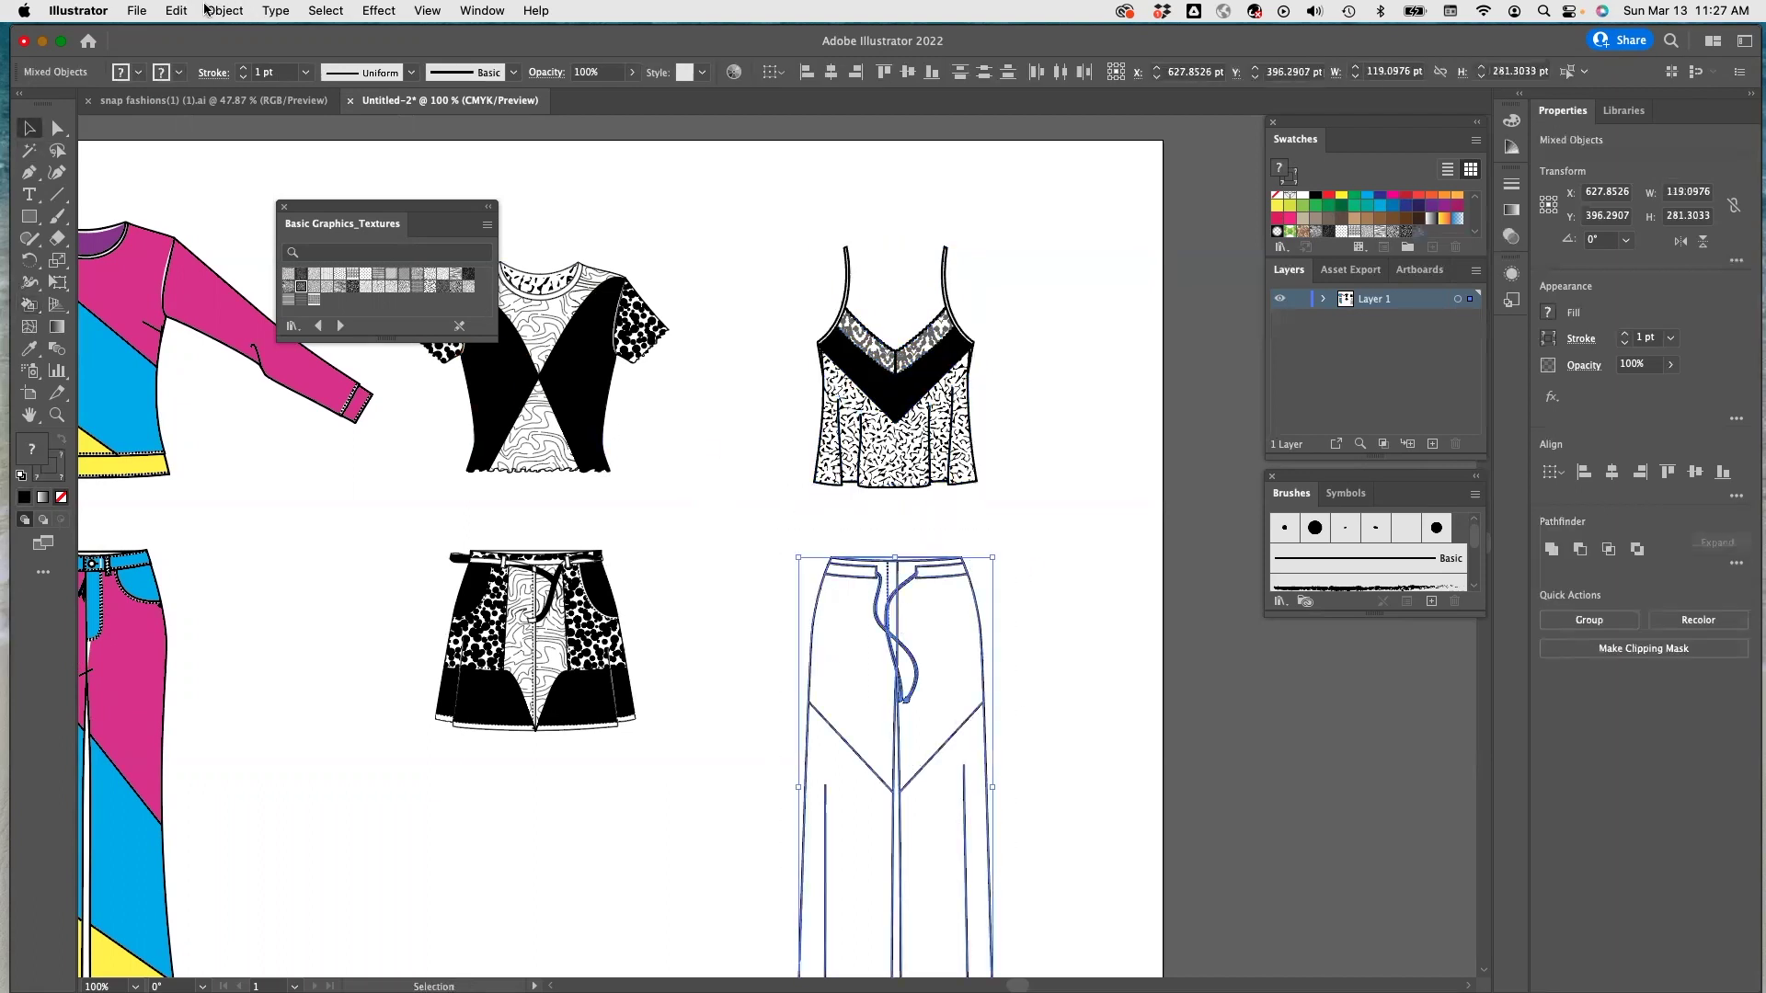
{"action": "left_click", "coordinate": [237, 10]}
{"action": "mouse_move", "coordinate": [303, 614]}
{"action": "left_click", "coordinate": [444, 623]}
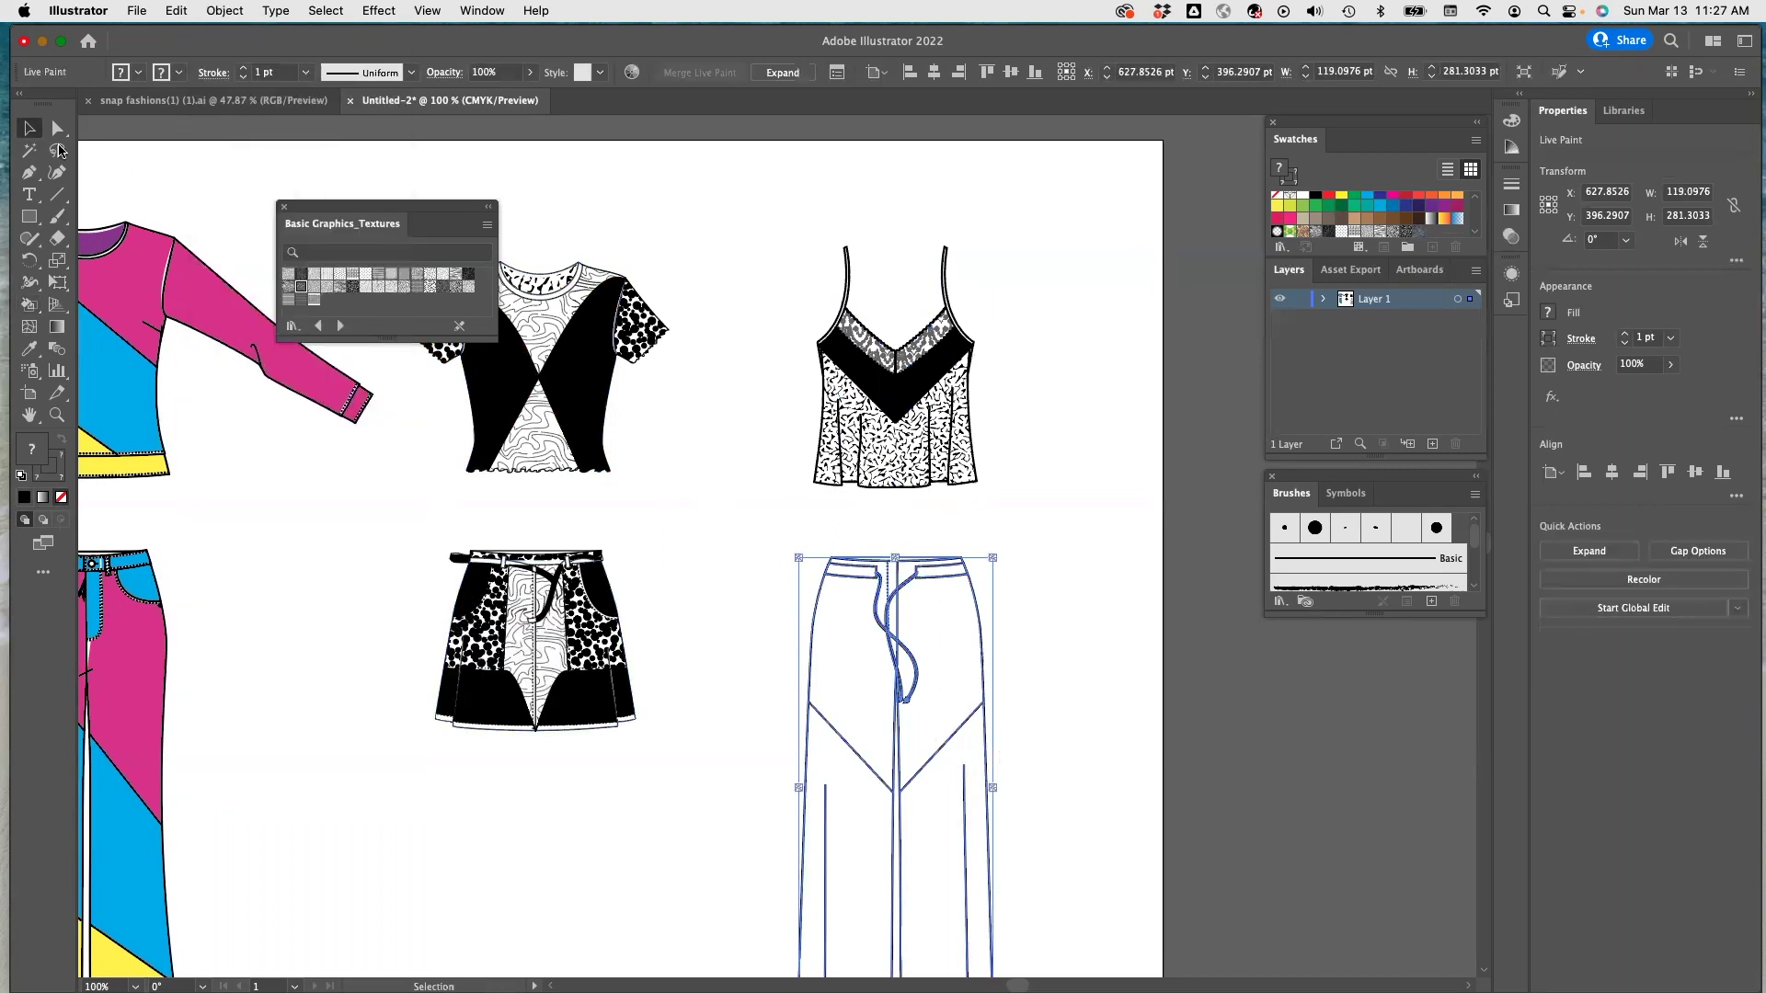
Live-paint the two upper panels of the trousers above the V style line with solid black.
{"action": "left_click", "coordinate": [30, 304]}
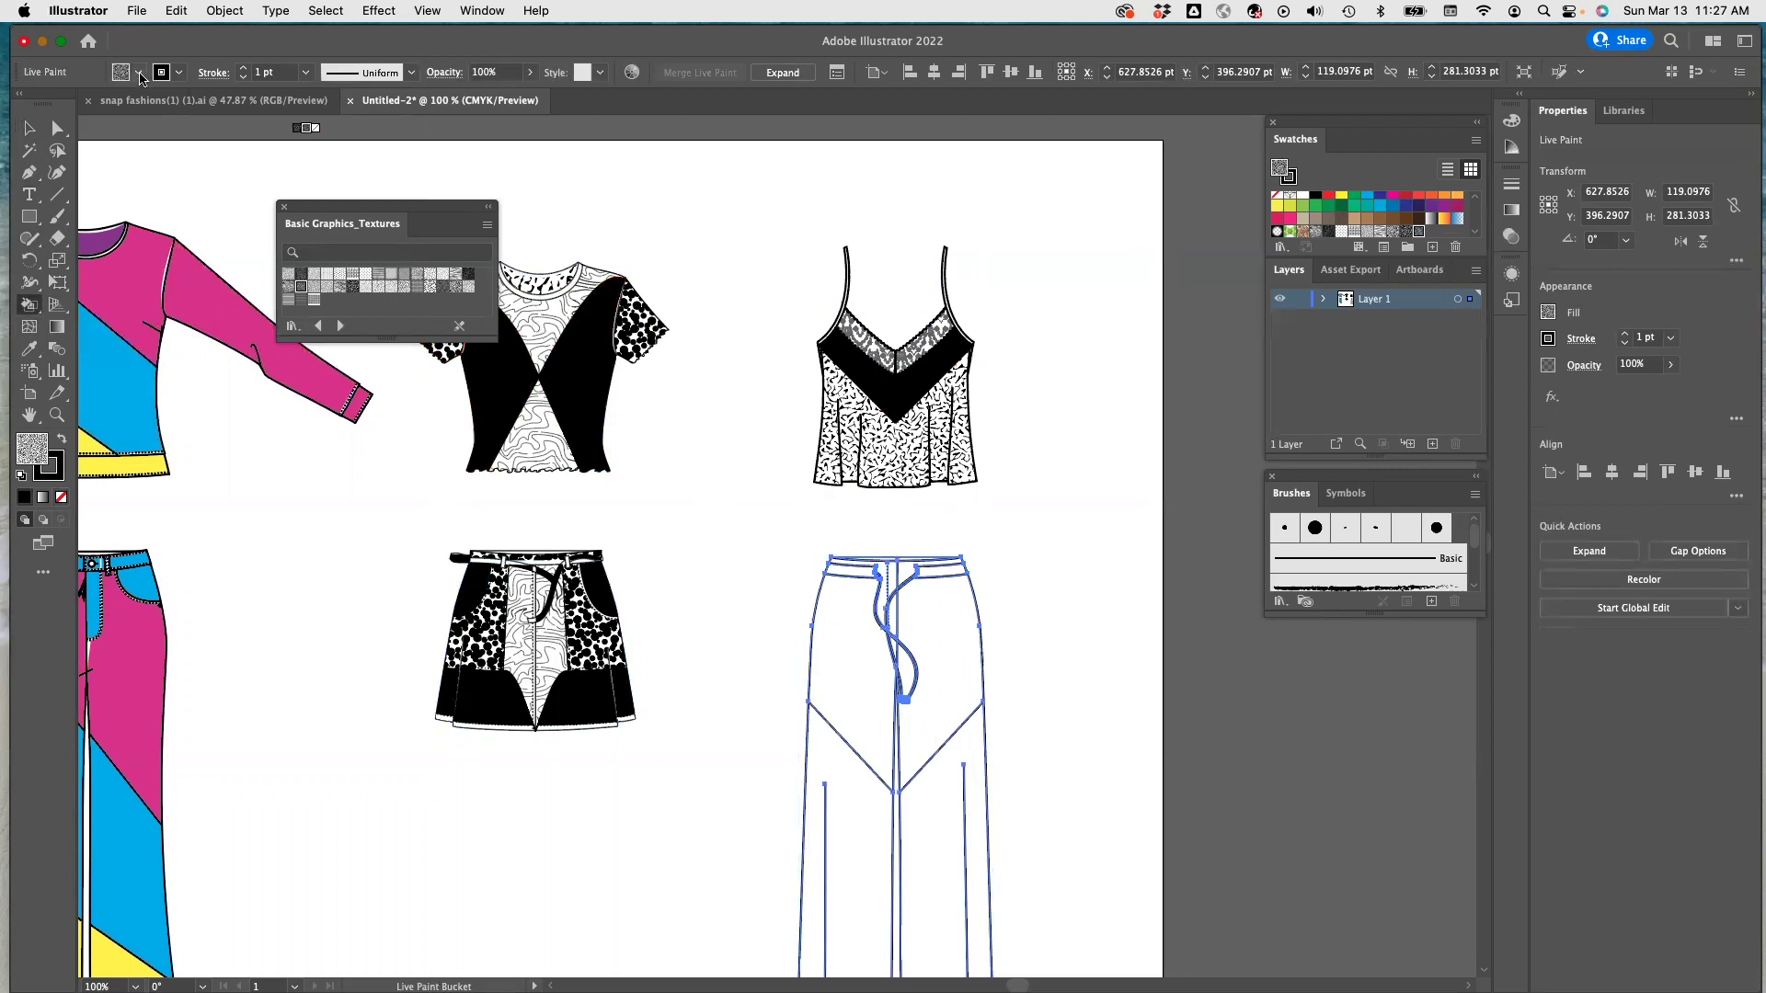
{"action": "left_click", "coordinate": [129, 74]}
{"action": "left_click", "coordinate": [51, 104]}
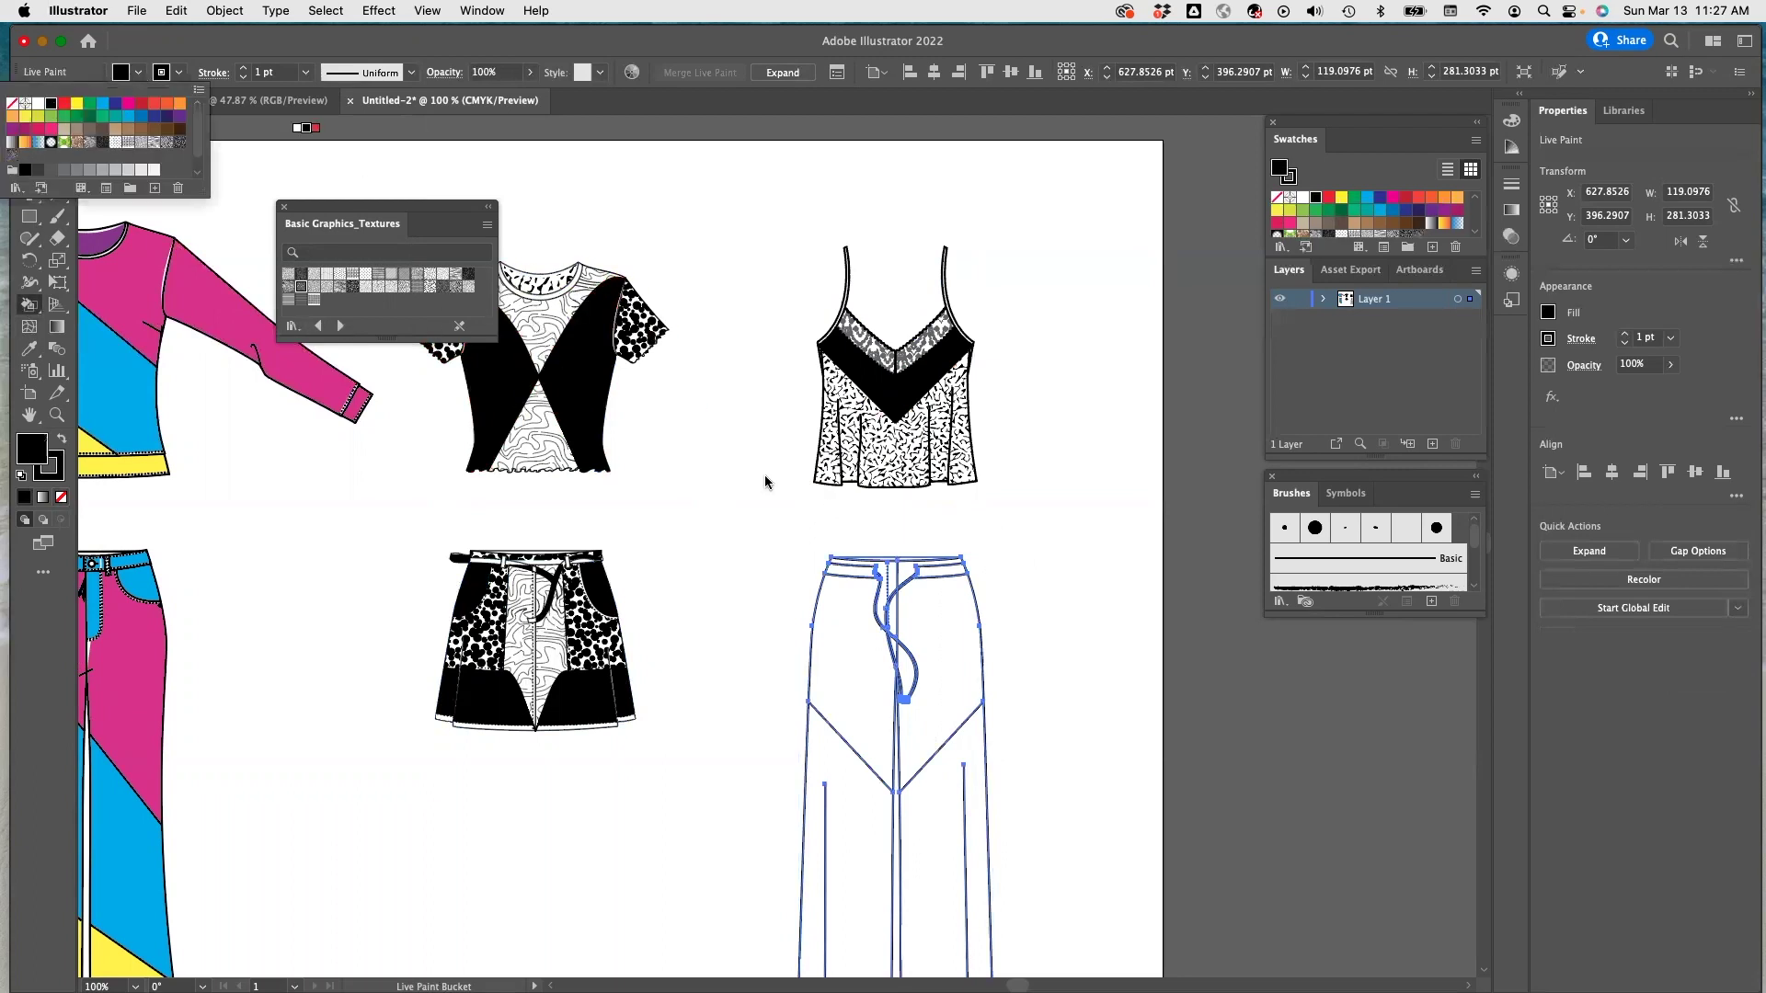
{"action": "left_click", "coordinate": [857, 679]}
{"action": "left_click", "coordinate": [947, 661]}
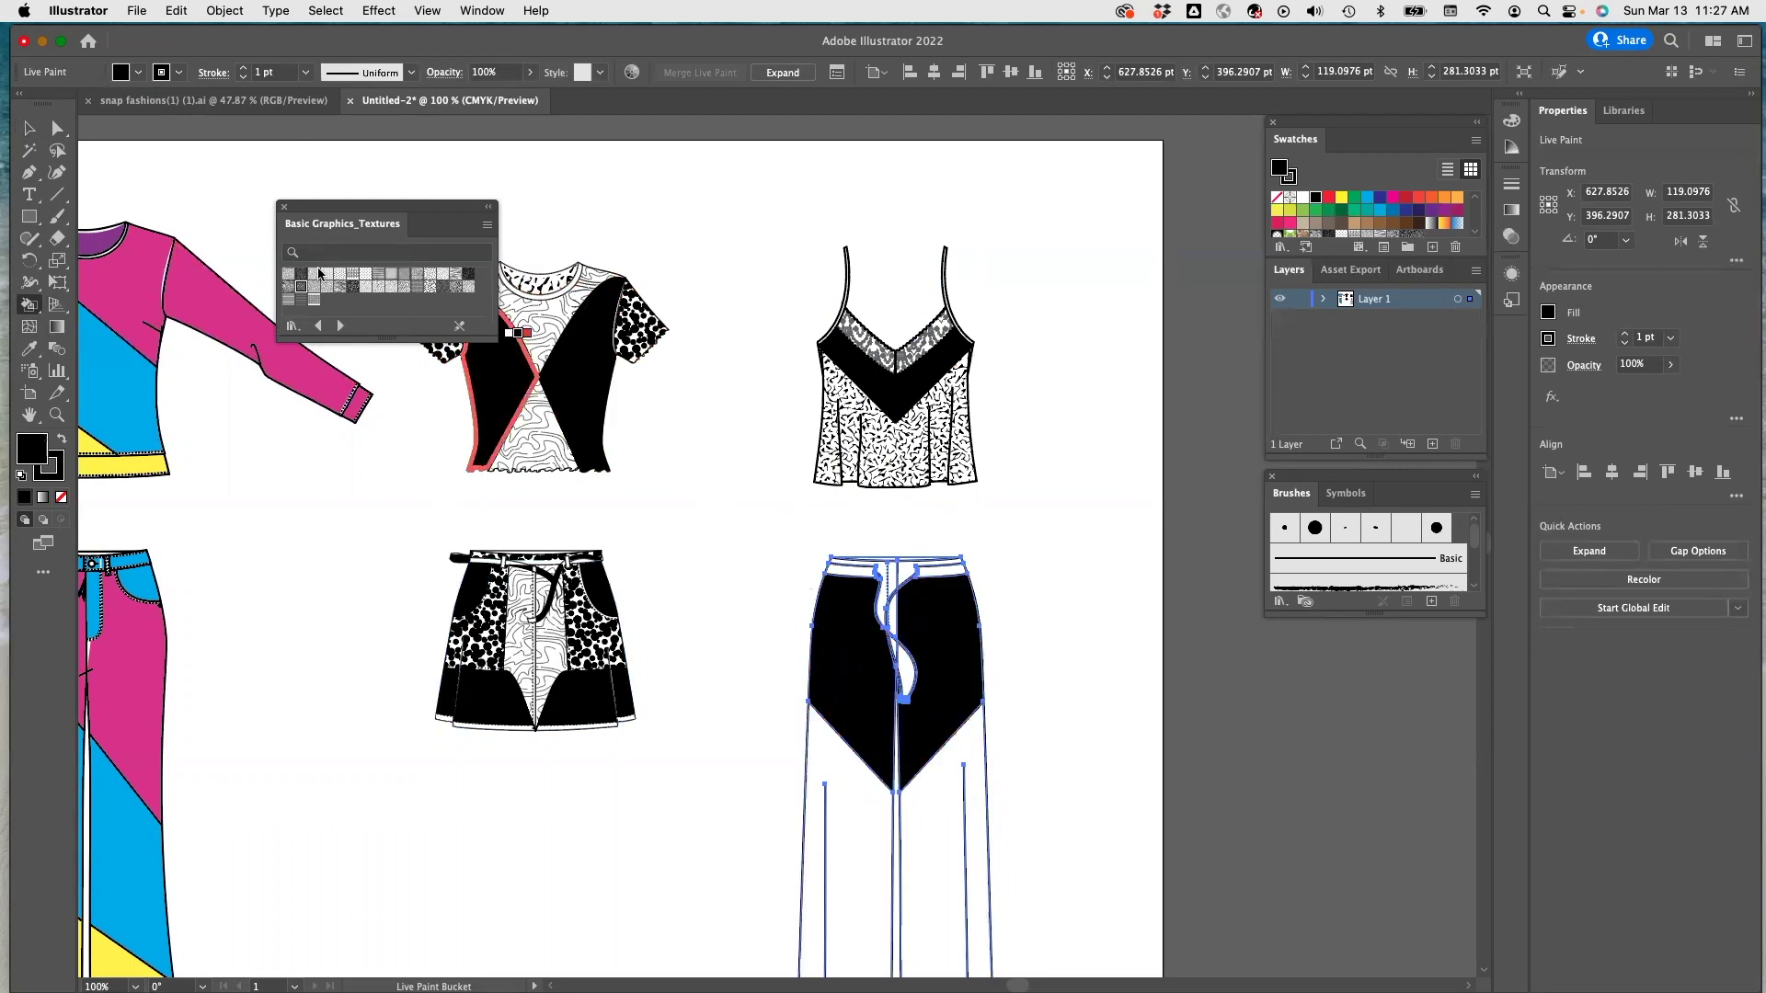
Try a sparse dash texture and a fine dotted texture from Basic Graphics_Textures on the trousers' left lower leg.
{"action": "left_click", "coordinate": [432, 291]}
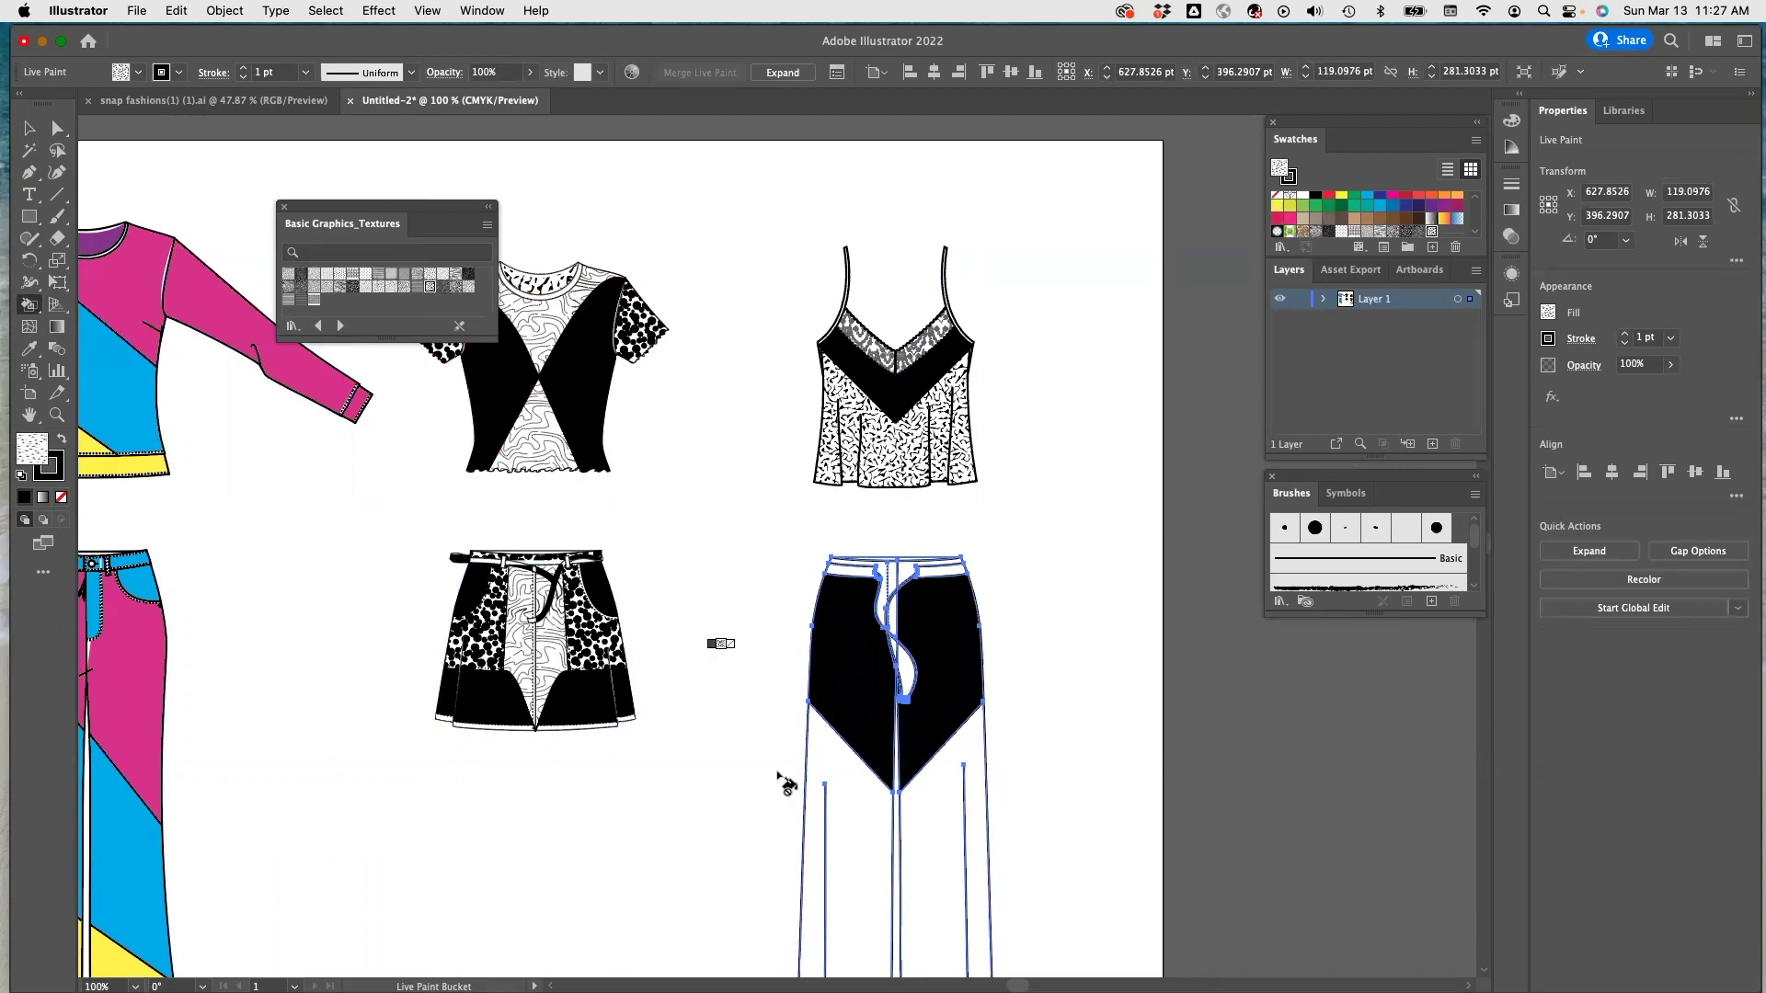
{"action": "left_click", "coordinate": [853, 897]}
{"action": "left_click", "coordinate": [555, 409]}
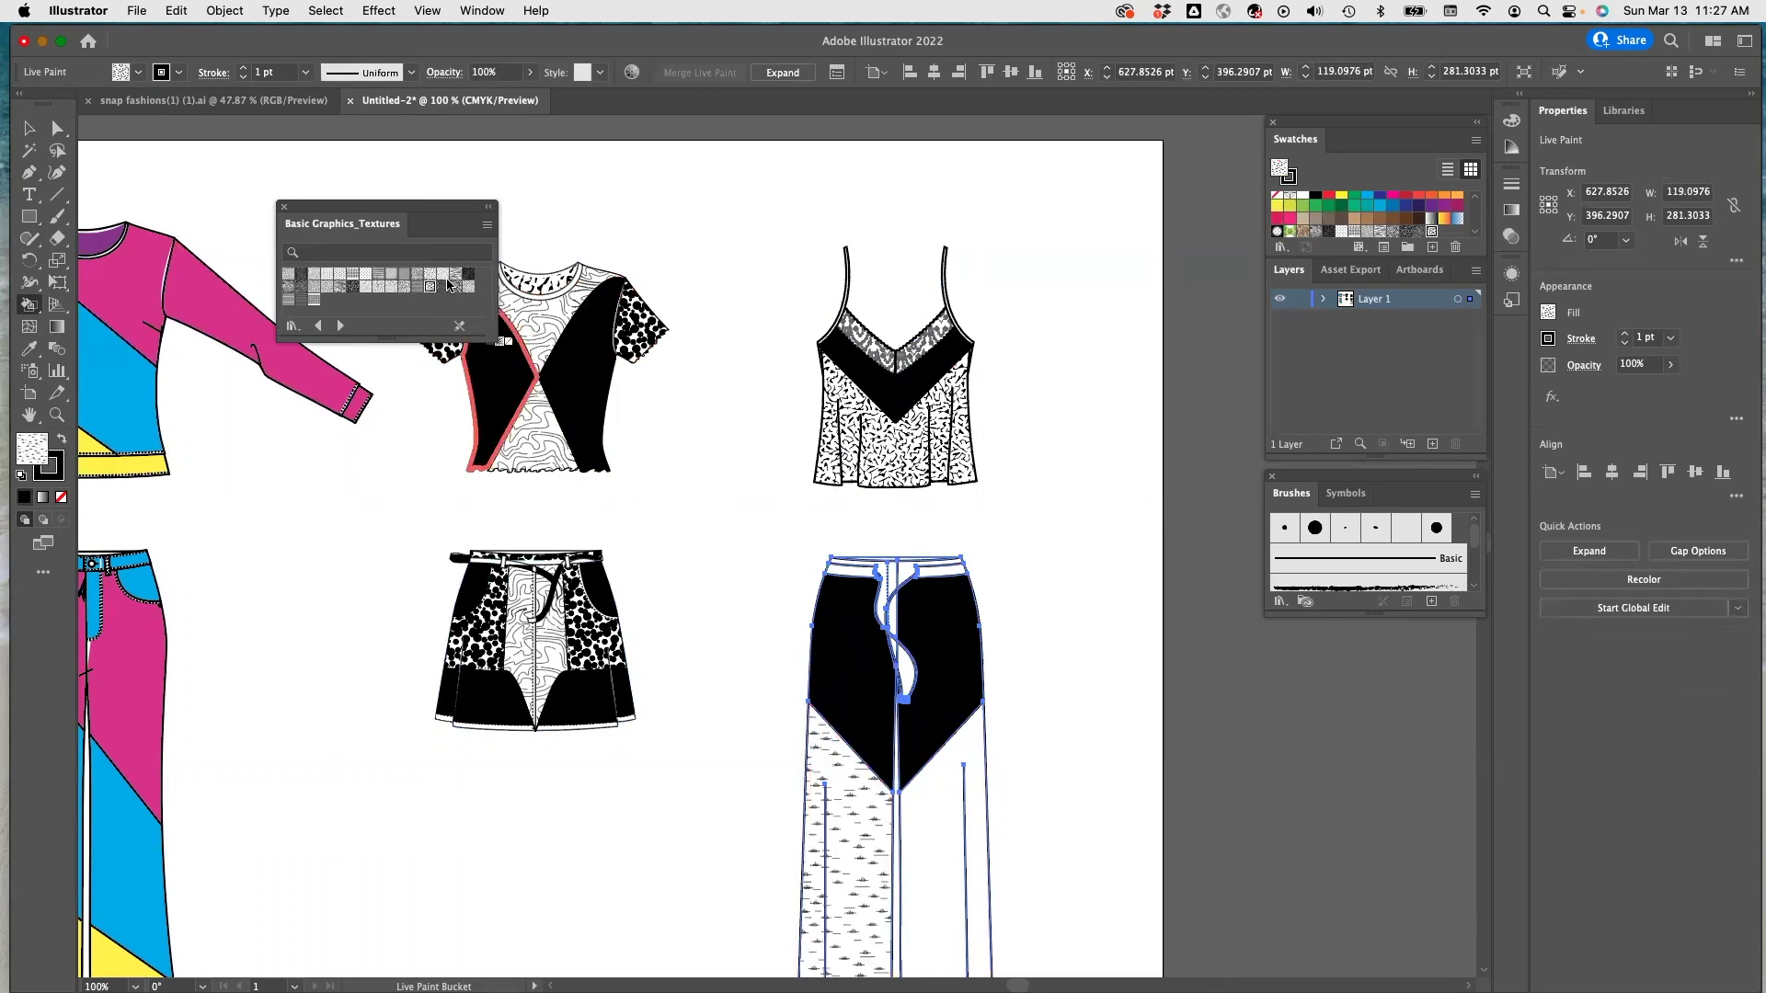
{"action": "left_click", "coordinate": [469, 286]}
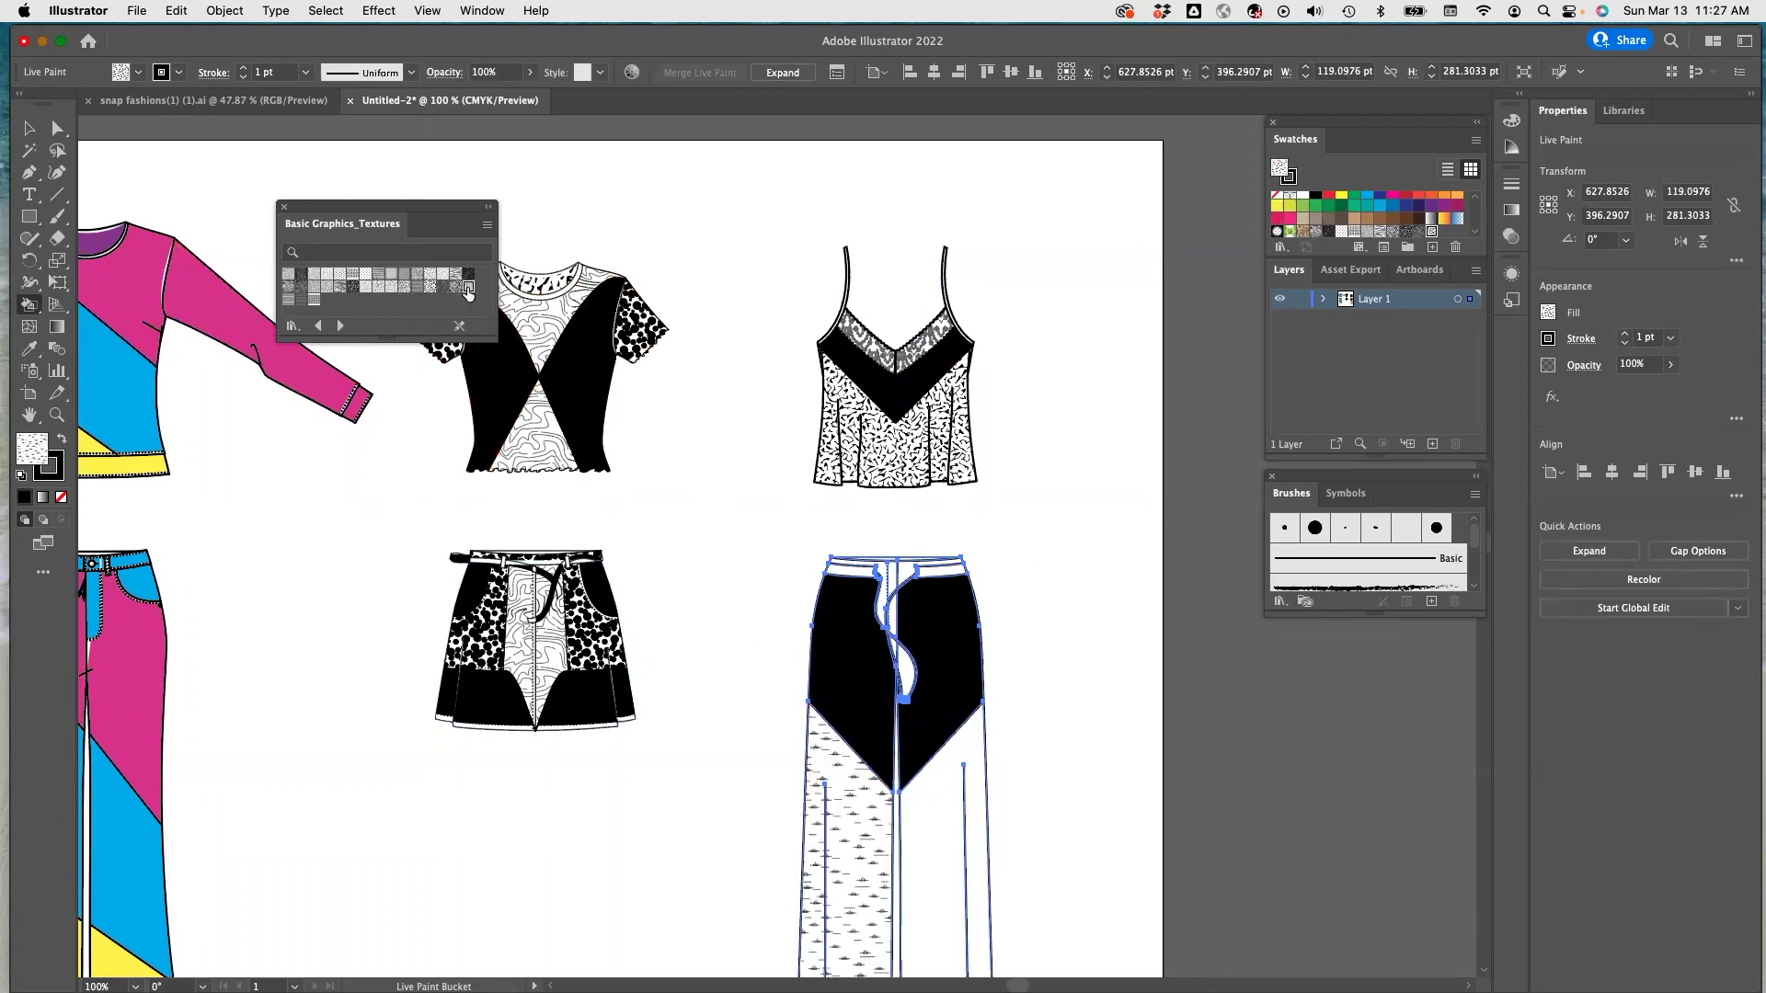
{"action": "left_click", "coordinate": [858, 824]}
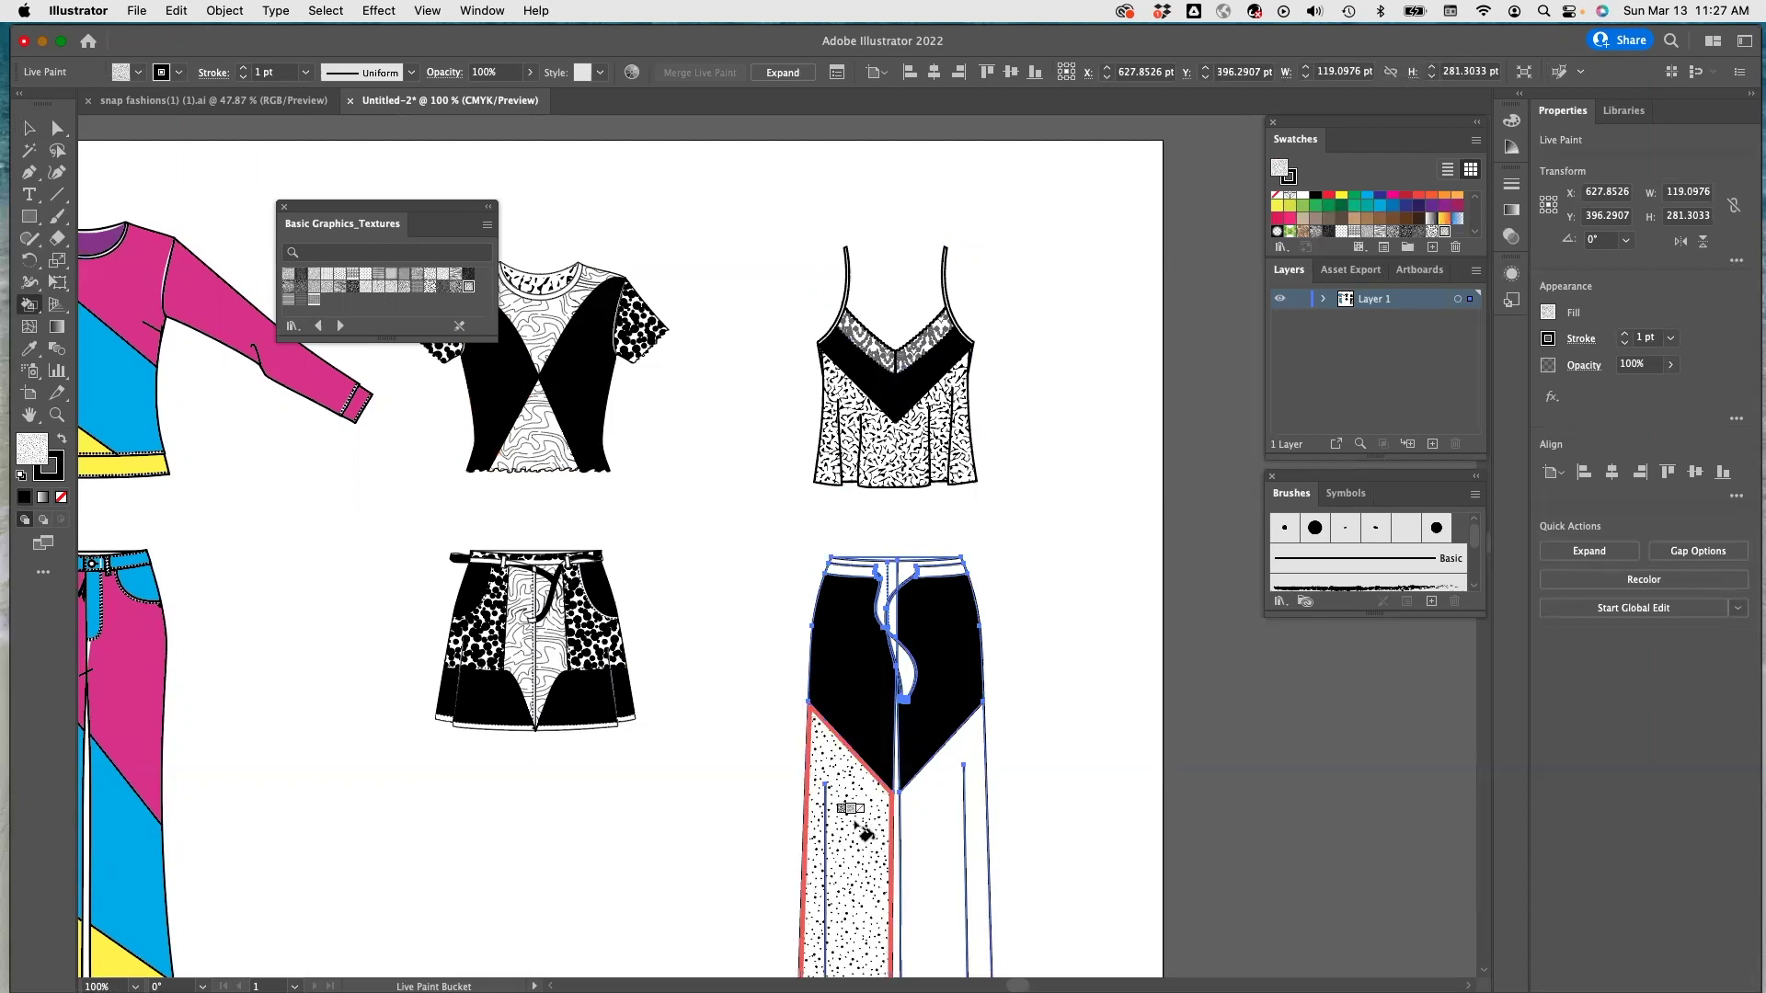
Live-paint both lower legs of the trousers with the bold black-fleck texture from the Basic Graphics_Textures library.
{"action": "left_click", "coordinate": [458, 287]}
{"action": "left_click", "coordinate": [863, 828]}
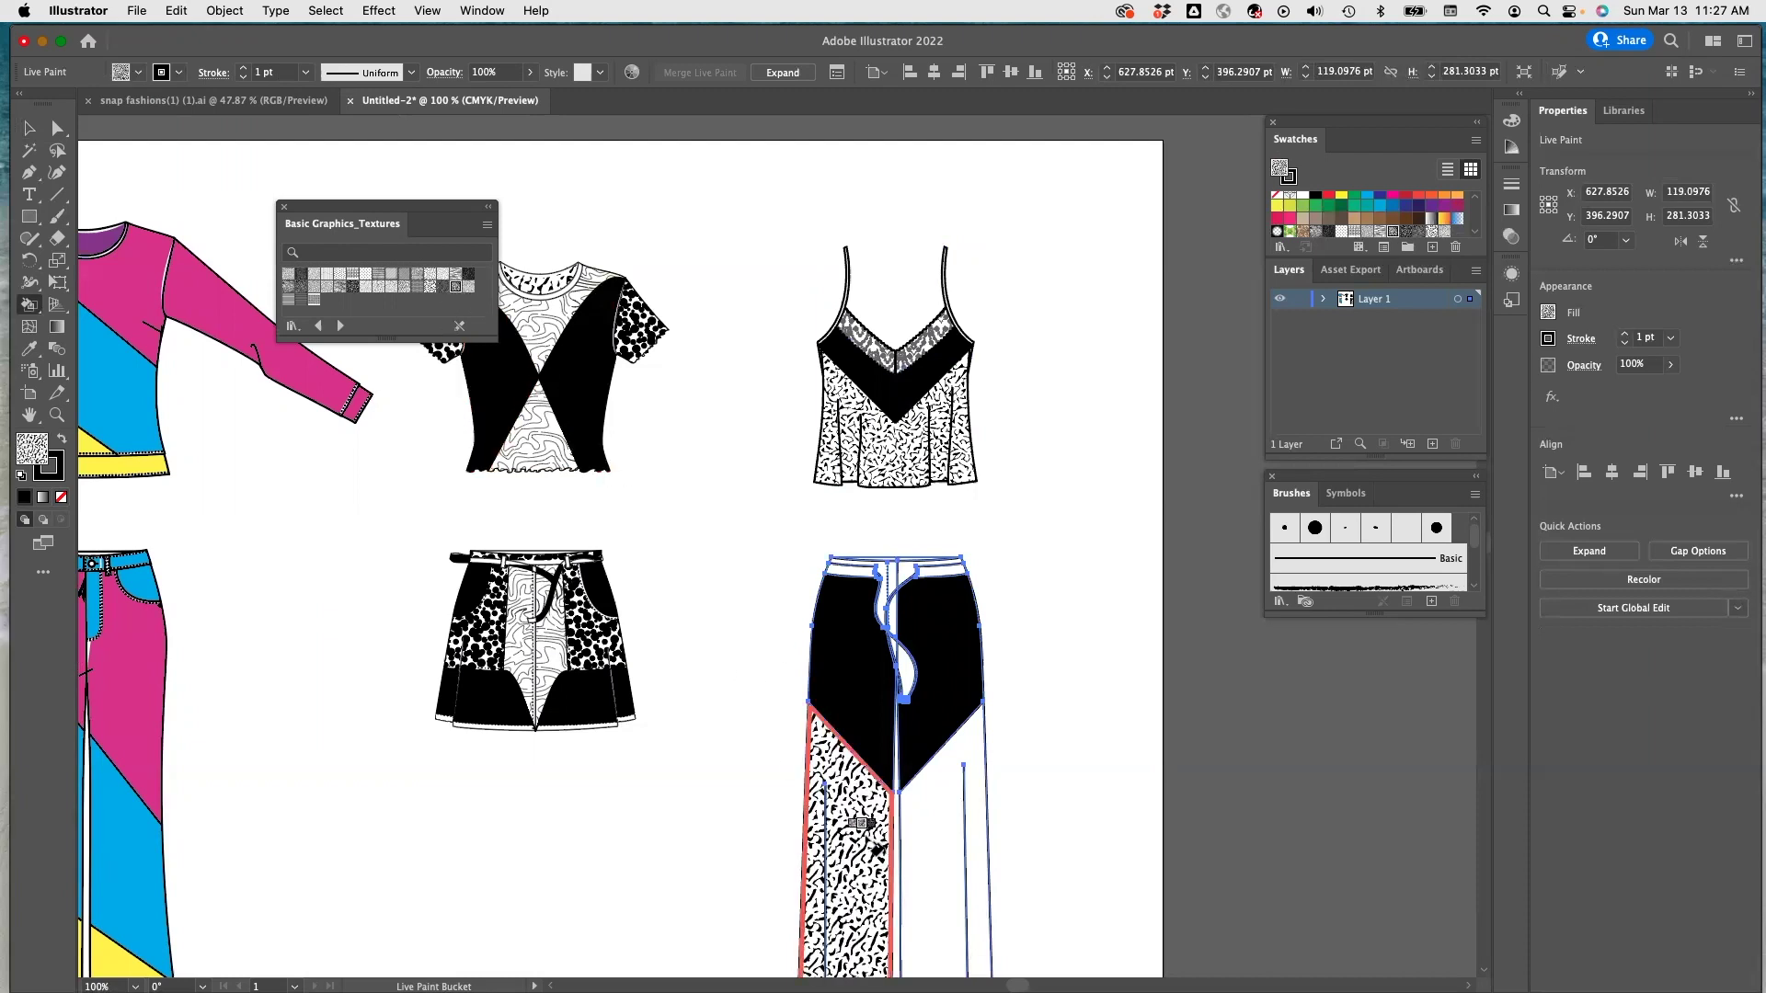
{"action": "left_click", "coordinate": [910, 828]}
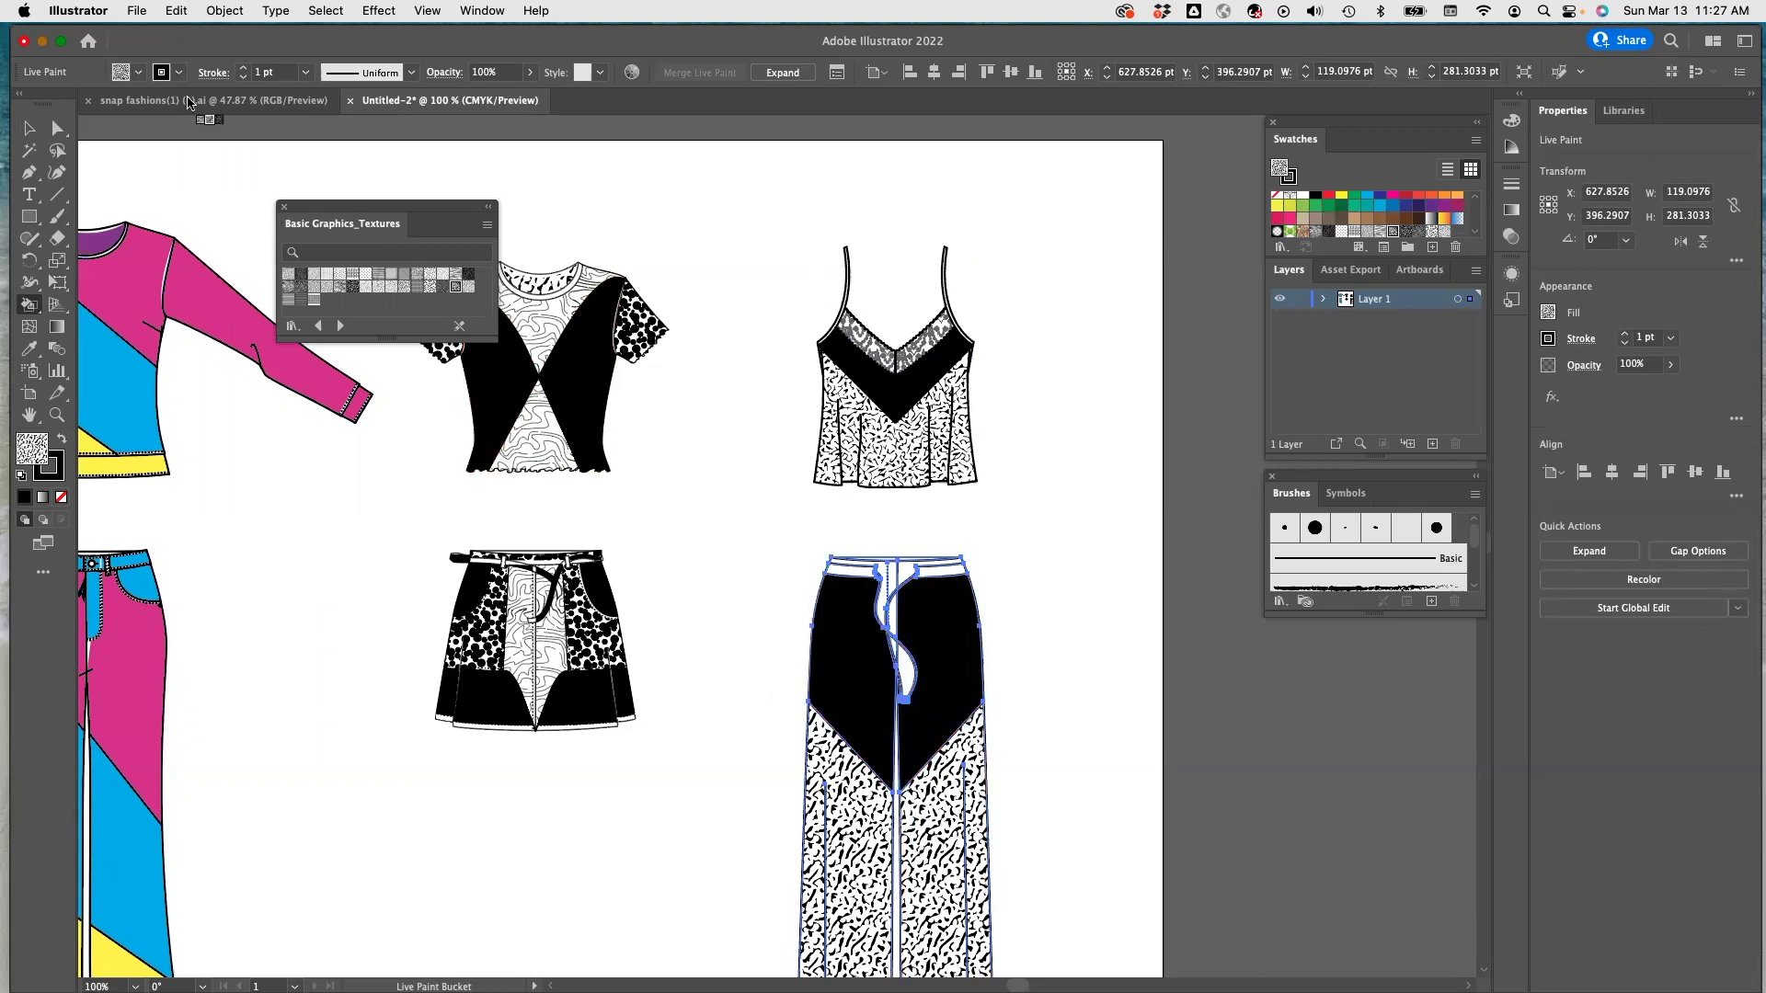
Live-paint the white areas enclosed by the trousers' drawstring and centre front with solid black.
{"action": "left_click", "coordinate": [138, 73]}
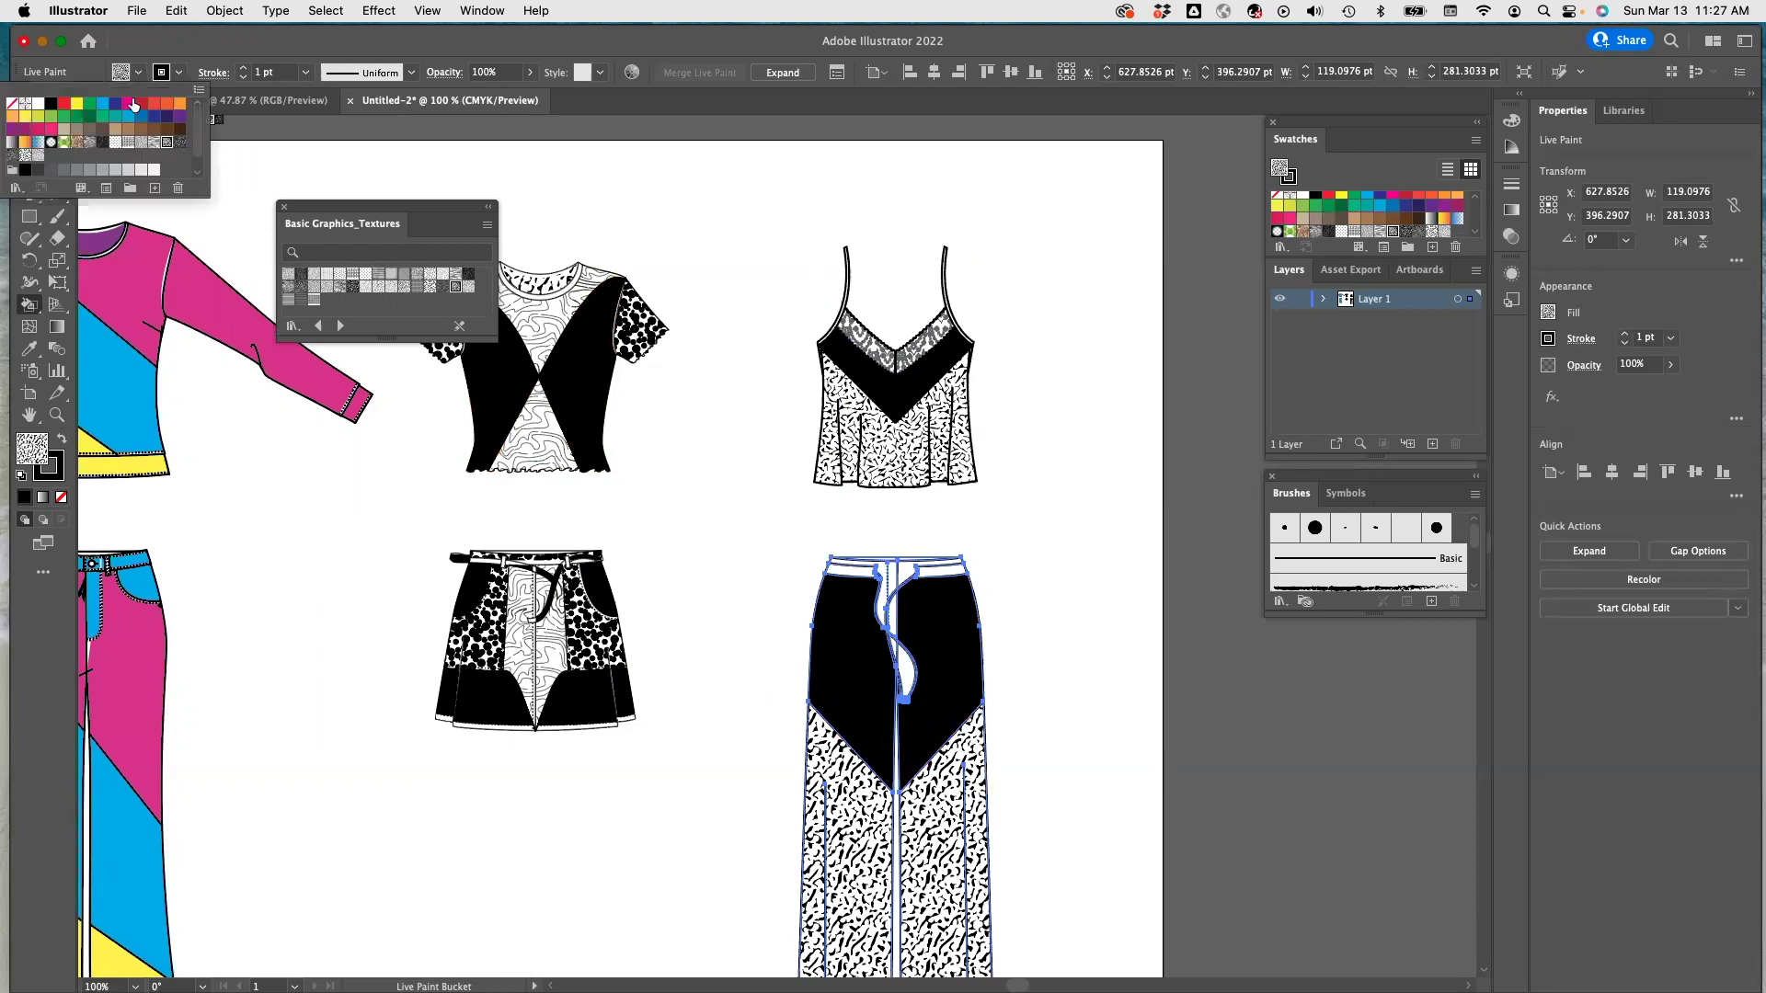
{"action": "left_click", "coordinate": [53, 104]}
{"action": "left_click", "coordinate": [909, 673]}
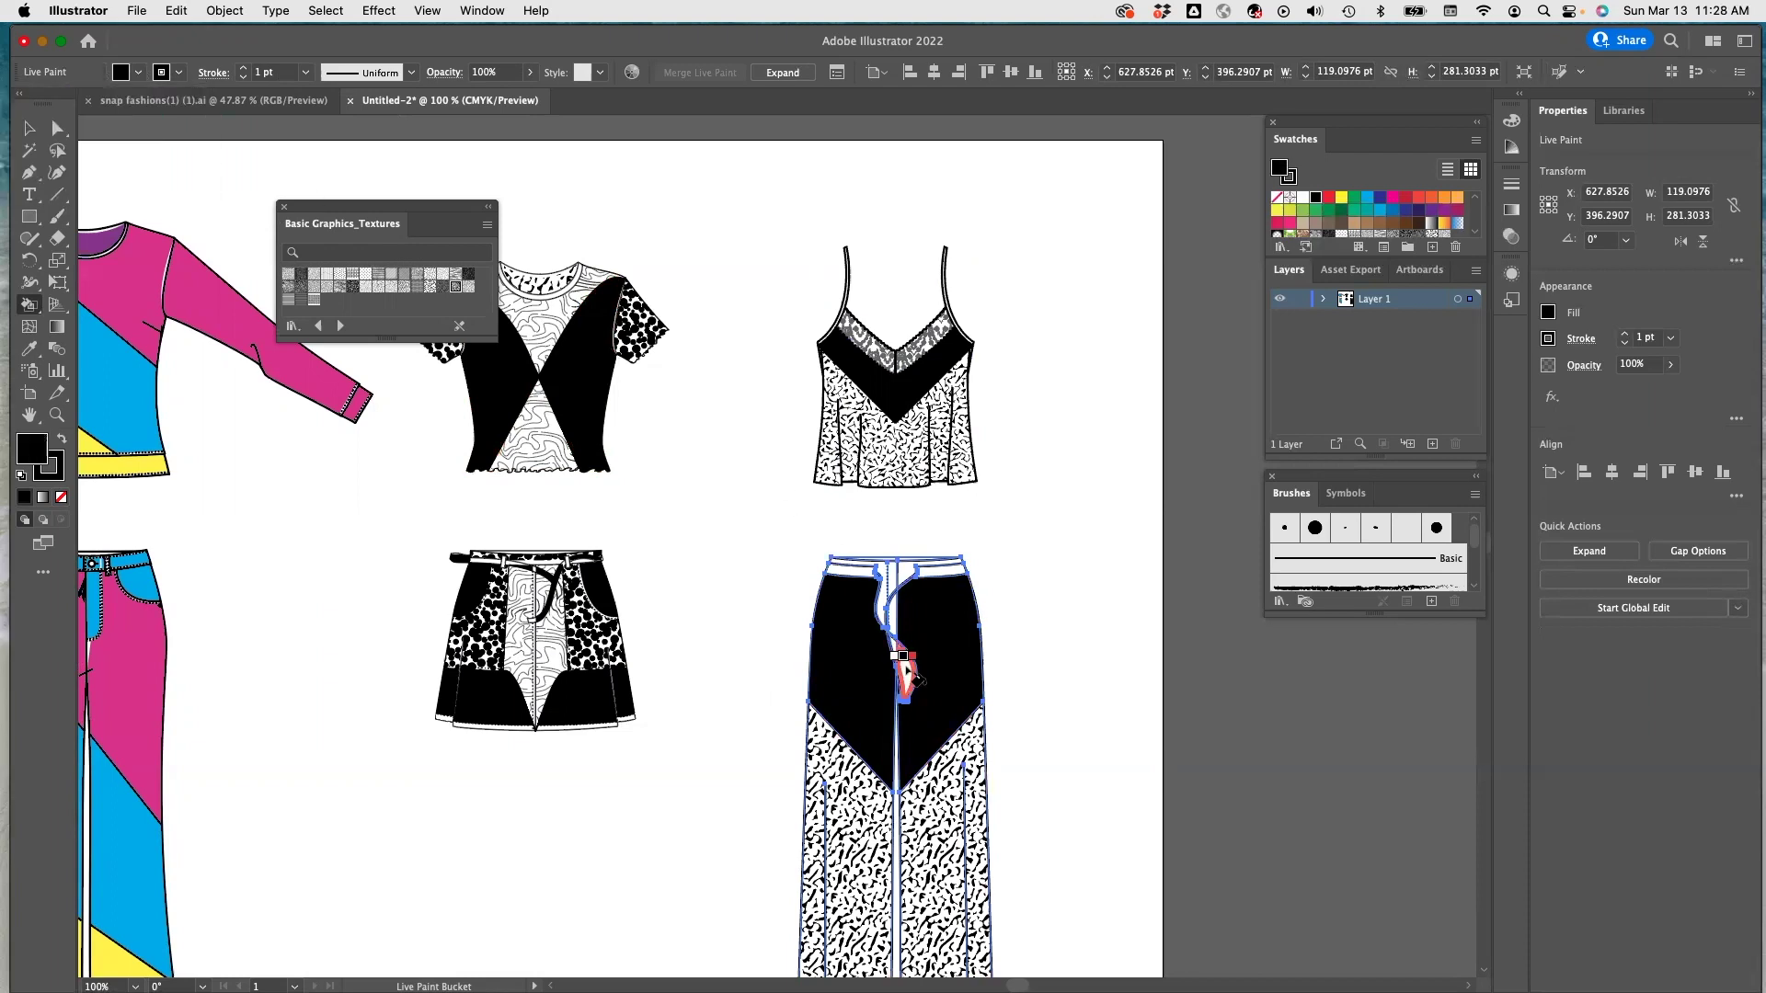
{"action": "left_click", "coordinate": [898, 636]}
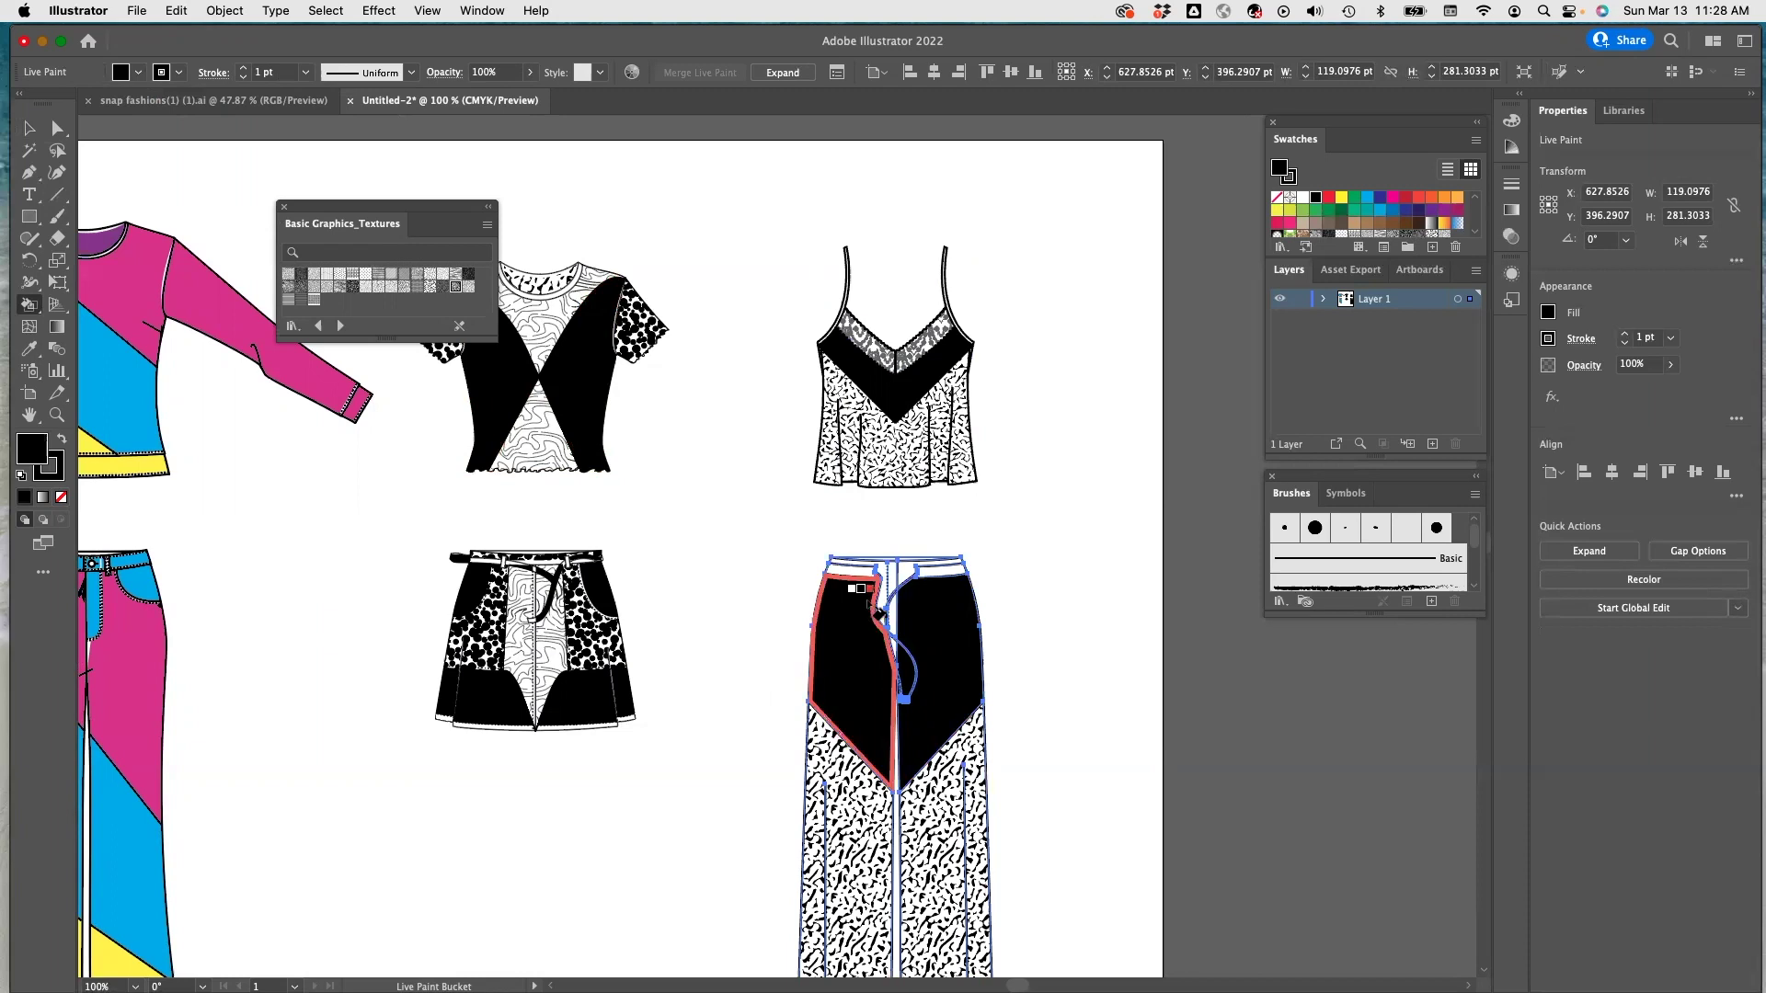
{"action": "left_click", "coordinate": [889, 615]}
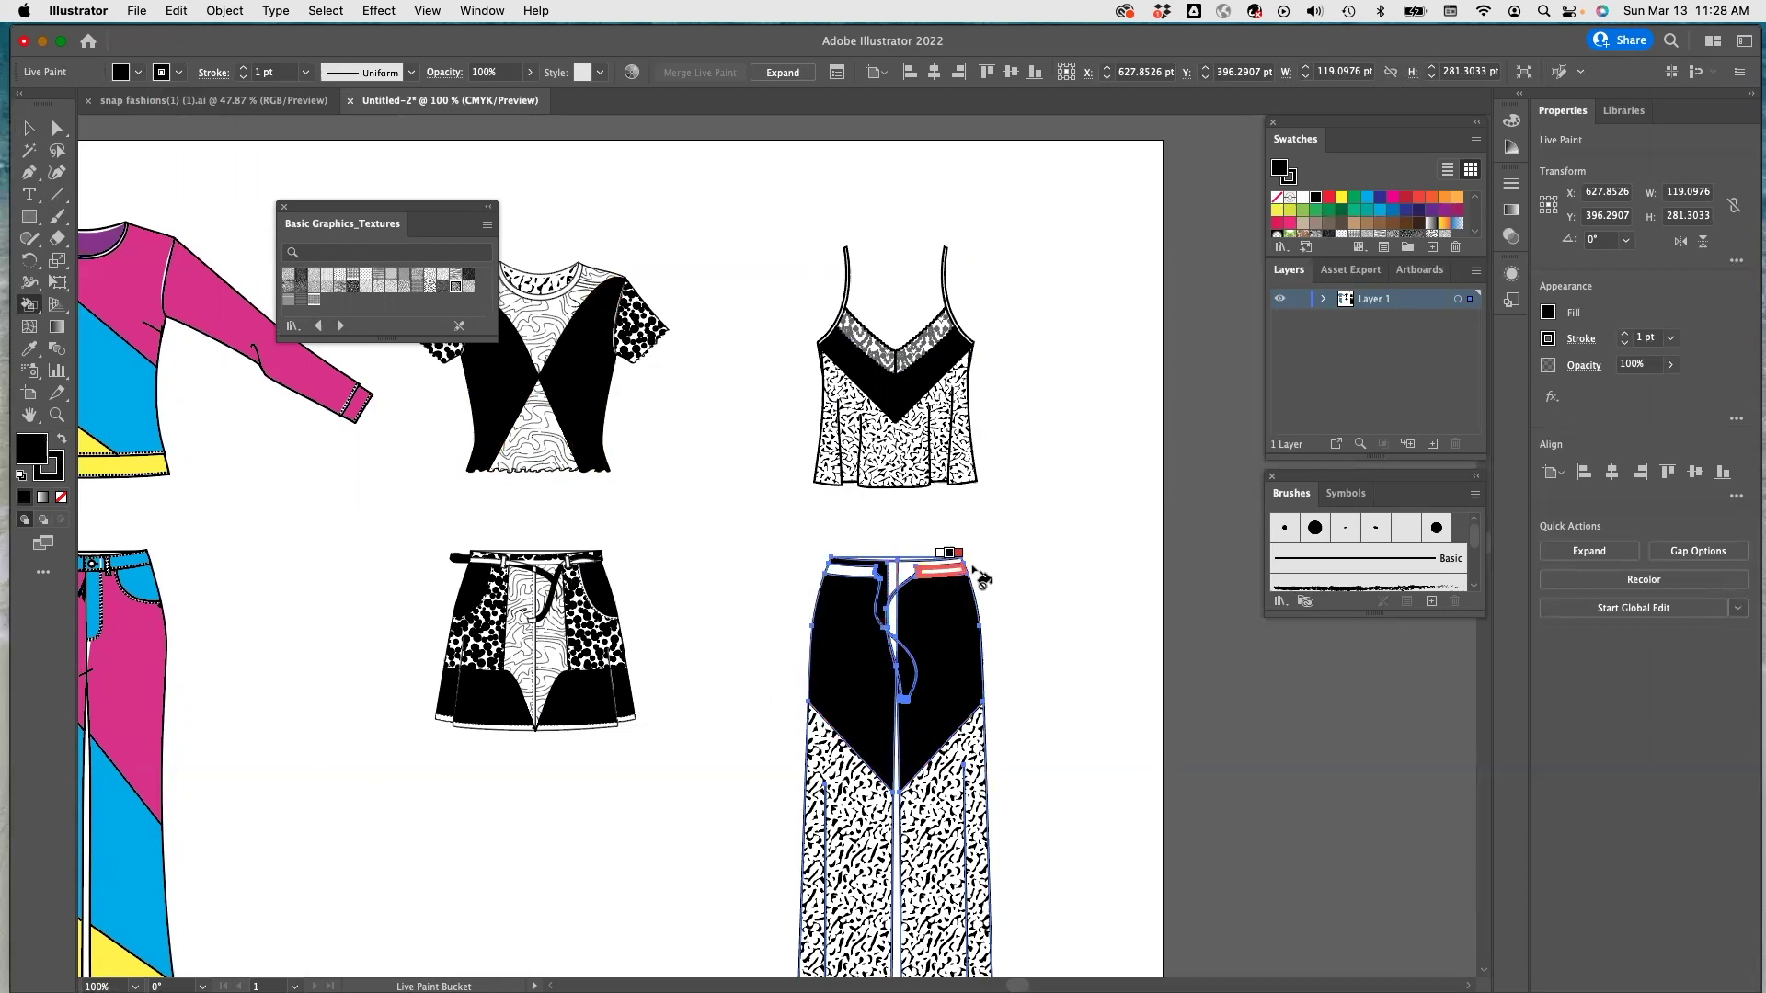
Live-paint both waistband sections of the trousers and the remaining gap beside the drawstring with solid black.
{"action": "left_click", "coordinate": [940, 571]}
{"action": "left_click", "coordinate": [898, 629]}
{"action": "left_click", "coordinate": [847, 574]}
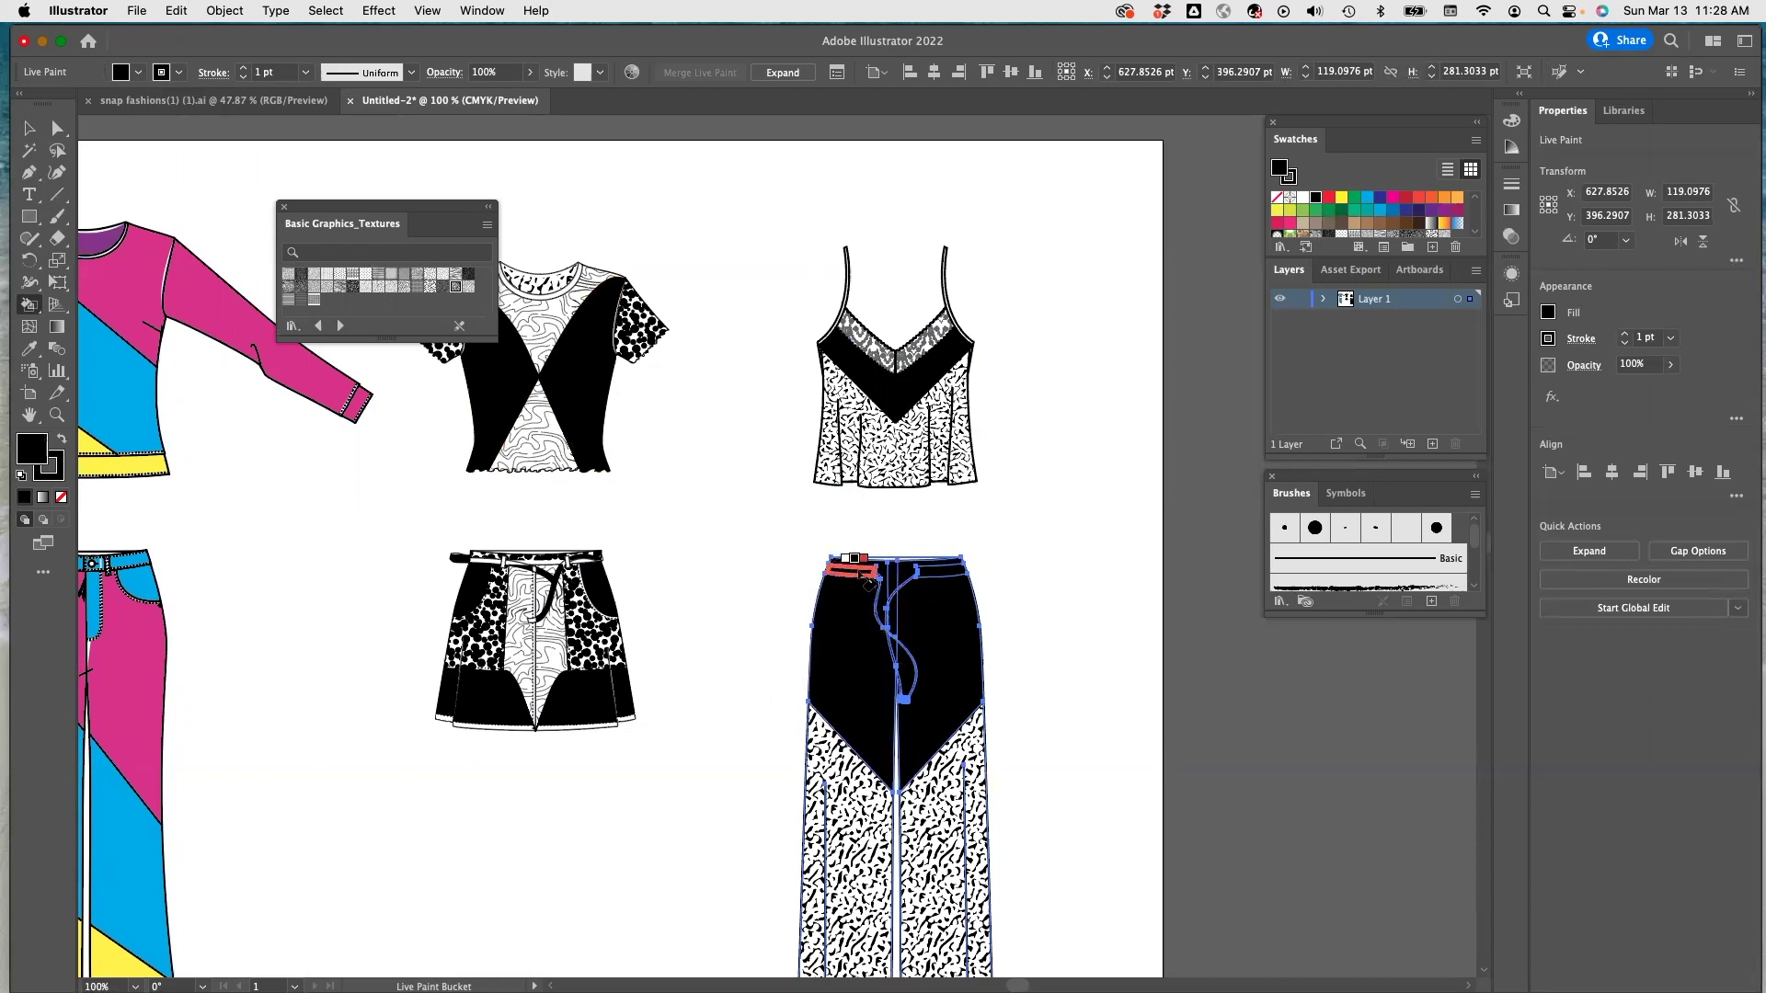
Move the floating Basic Graphics_Textures library off the artwork, placing it just beneath the Brushes panel.
{"action": "scroll", "coordinate": [1031, 632], "scroll_direction": "down", "scroll_amount": 5}
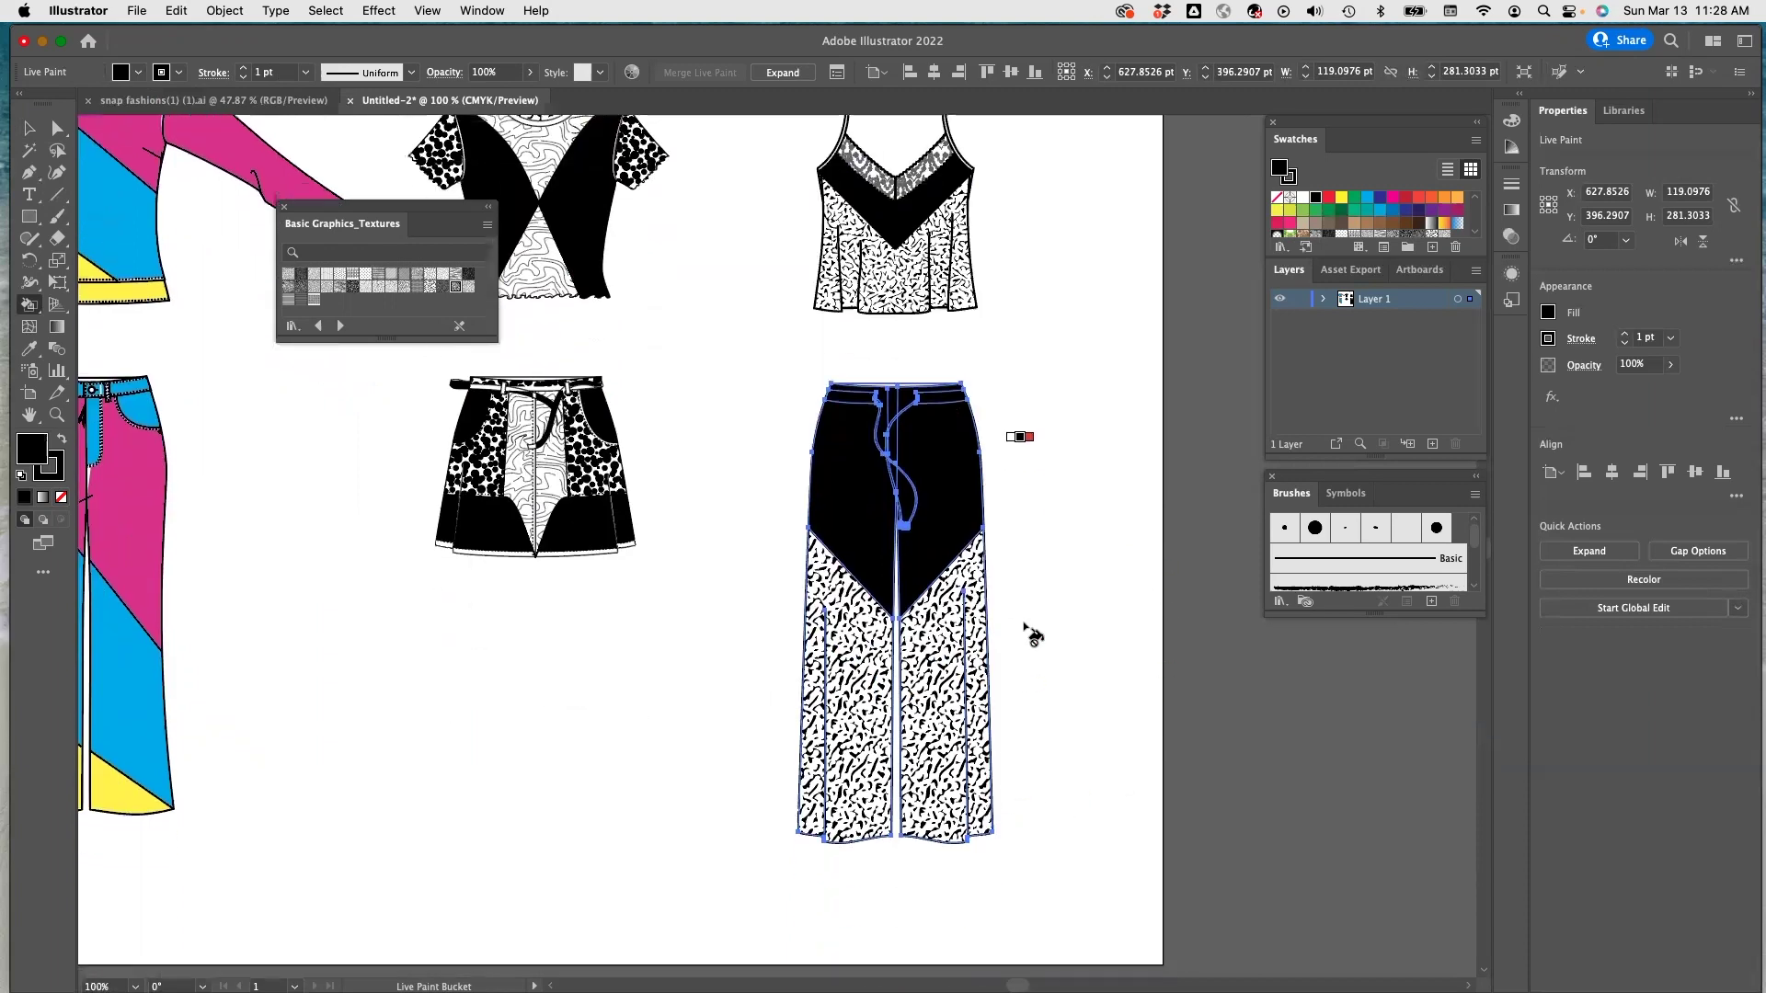
{"action": "scroll", "coordinate": [690, 406], "scroll_direction": "up", "scroll_amount": 2}
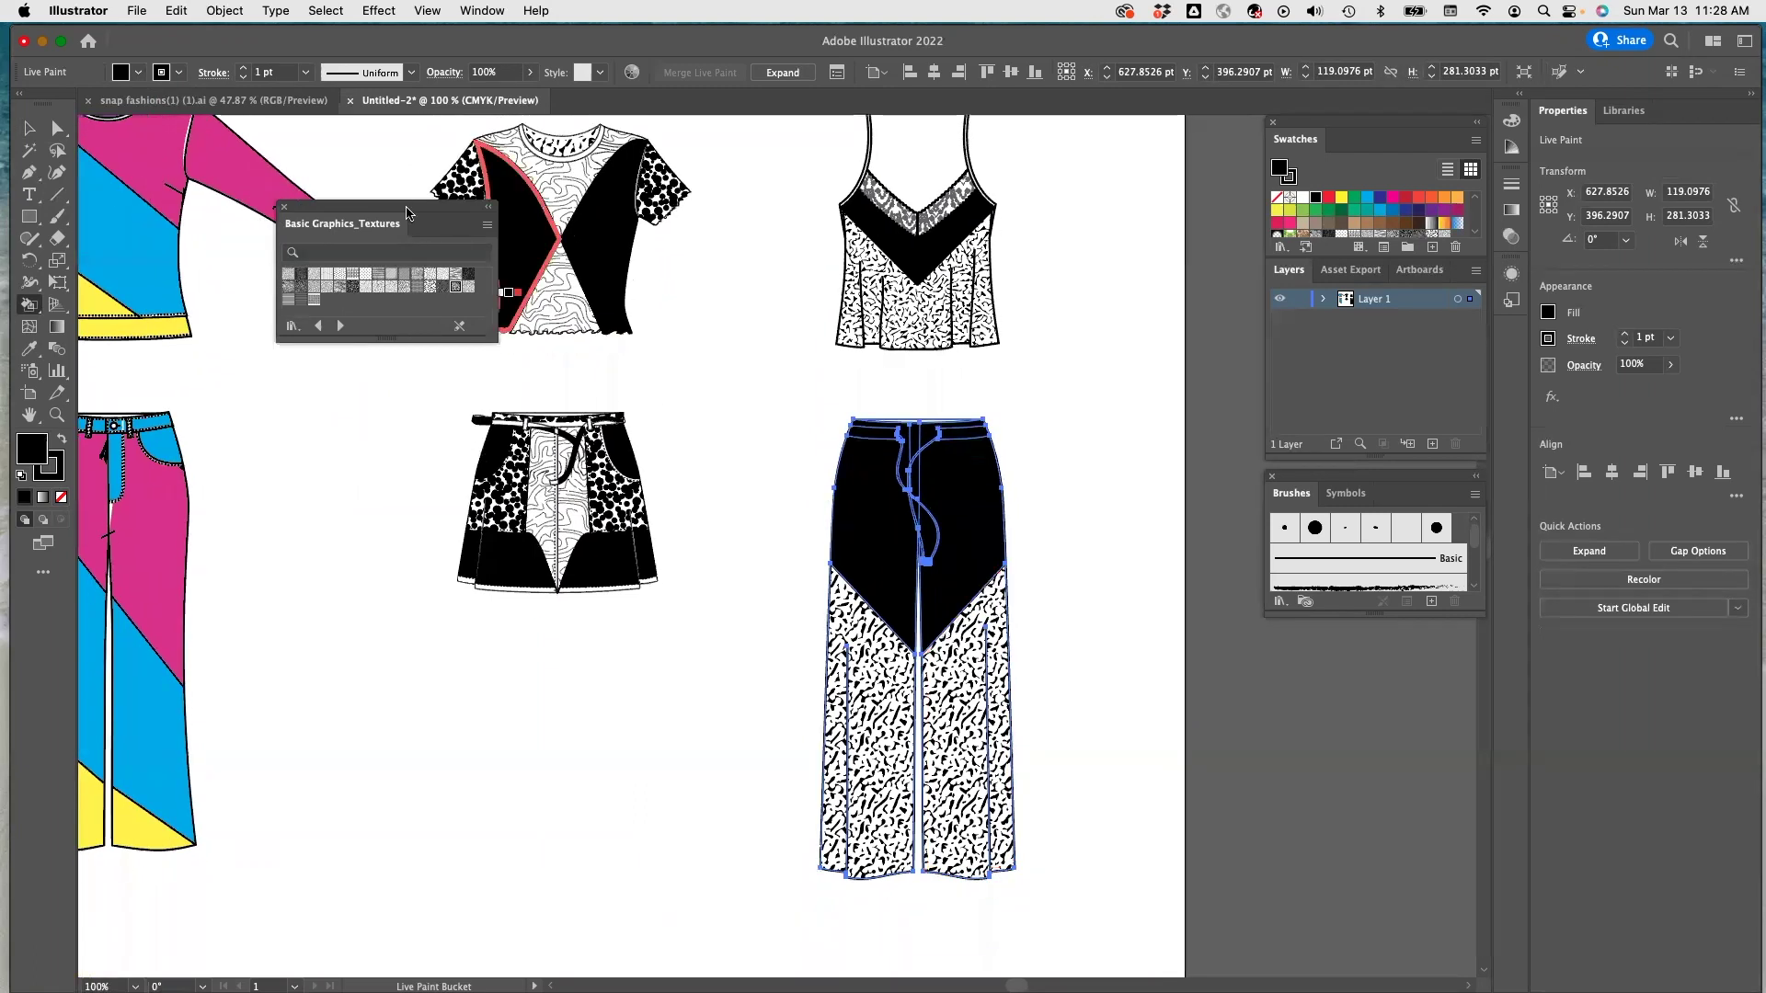
{"action": "mouse_move", "coordinate": [385, 208]}
{"action": "left_mouse_down"}
{"action": "mouse_move", "coordinate": [1287, 705]}
{"action": "mouse_move", "coordinate": [1367, 641]}
{"action": "left_mouse_up"}
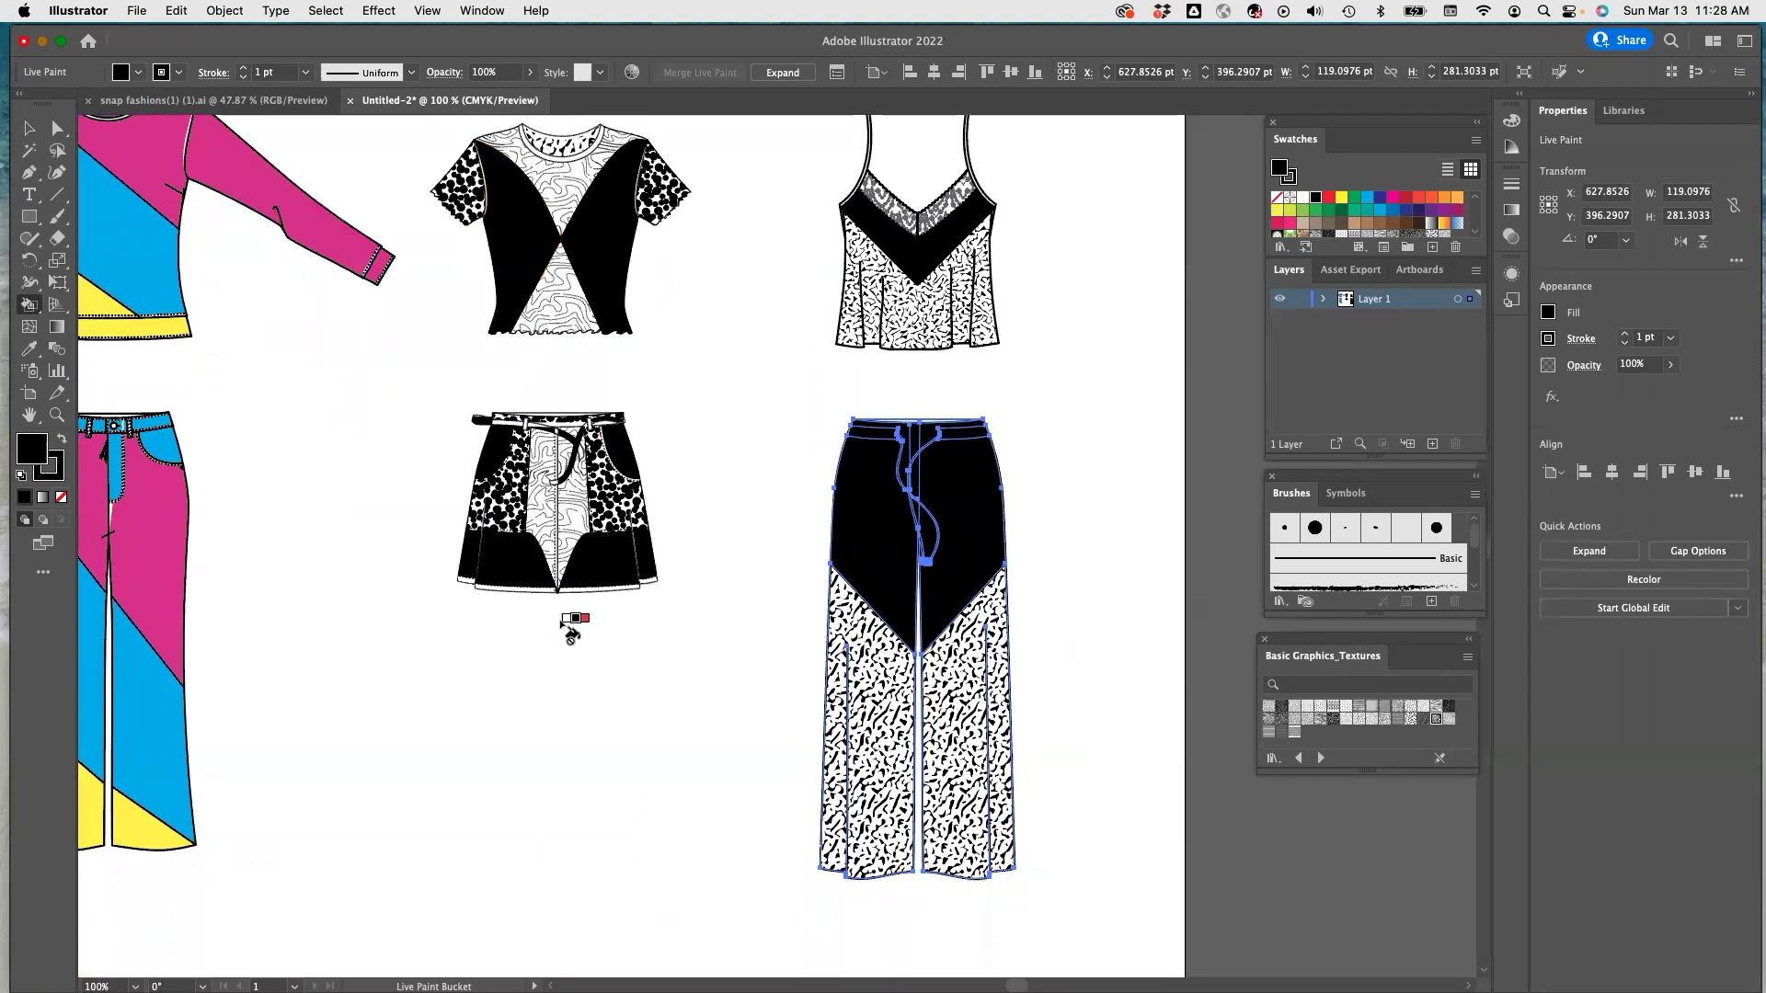
Review all six painted garments together on the full artboard and compare them with a closer view.
{"action": "key", "text": "v"}
{"action": "key", "text": "super+minus"}
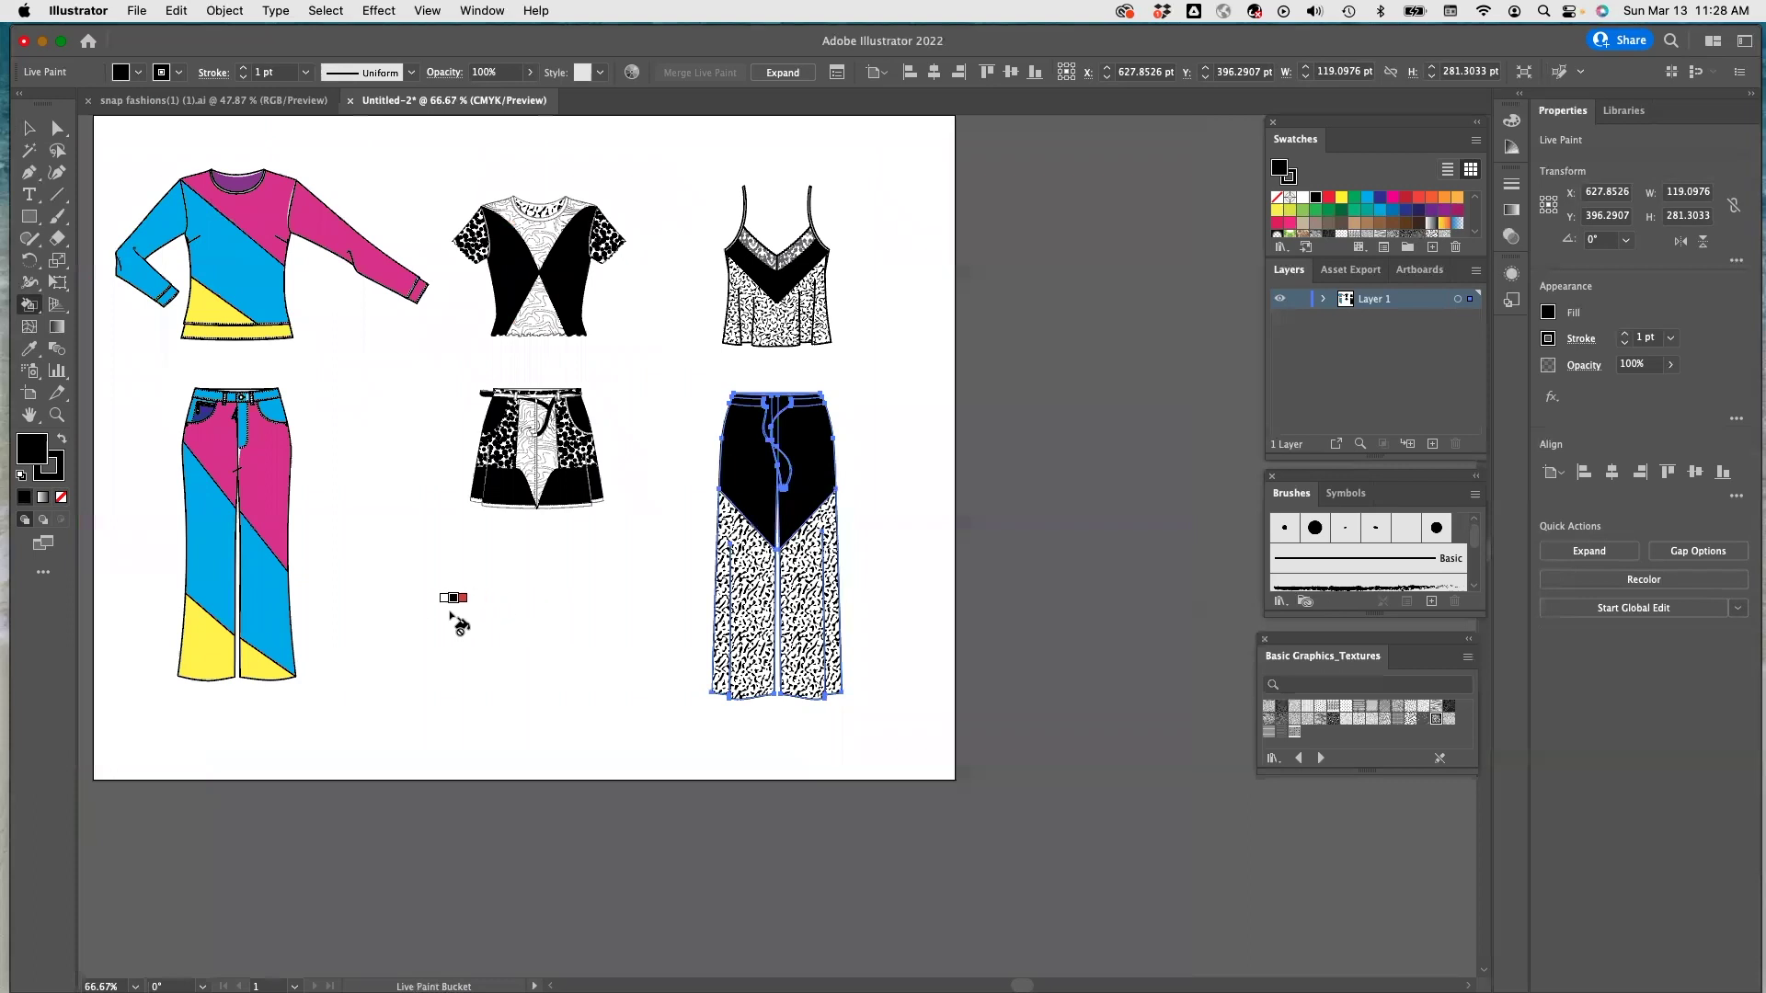
{"action": "mouse_move", "coordinate": [451, 613]}
{"action": "left_mouse_down"}
{"action": "mouse_move", "coordinate": [560, 713]}
{"action": "mouse_move", "coordinate": [595, 713]}
{"action": "left_mouse_up"}
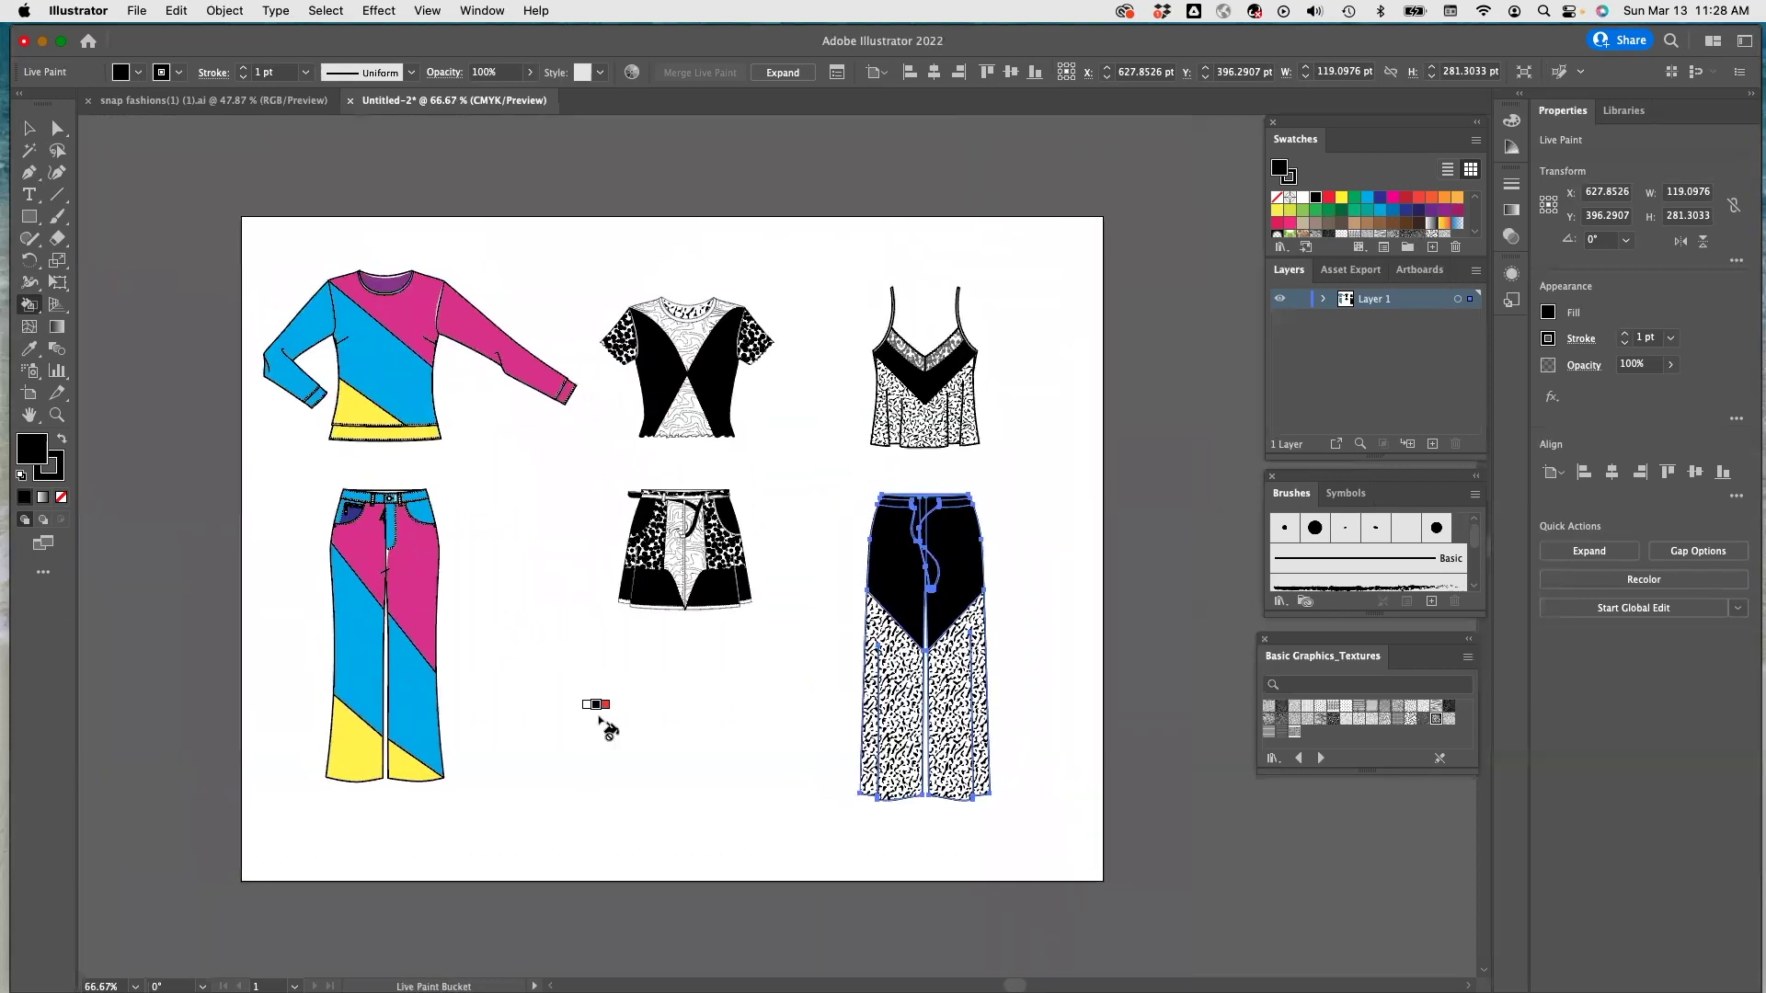
{"action": "key", "text": "v"}
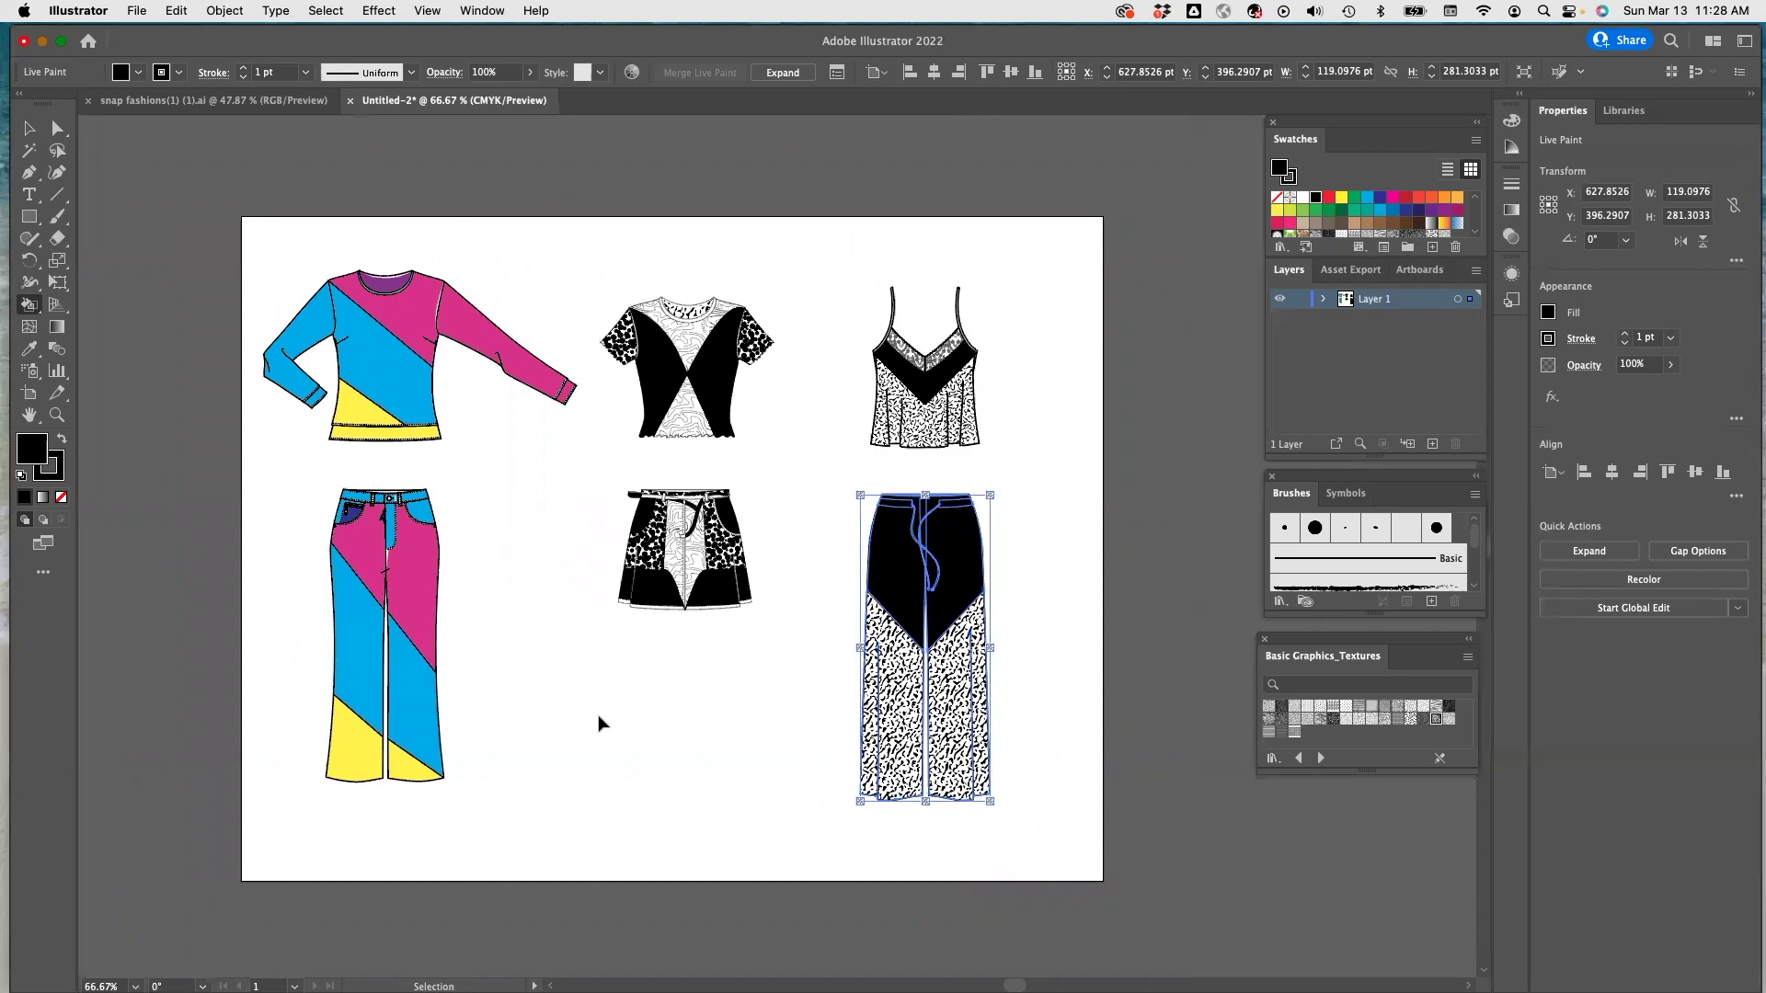
{"action": "key", "text": "super+plus"}
{"action": "key", "text": "k"}
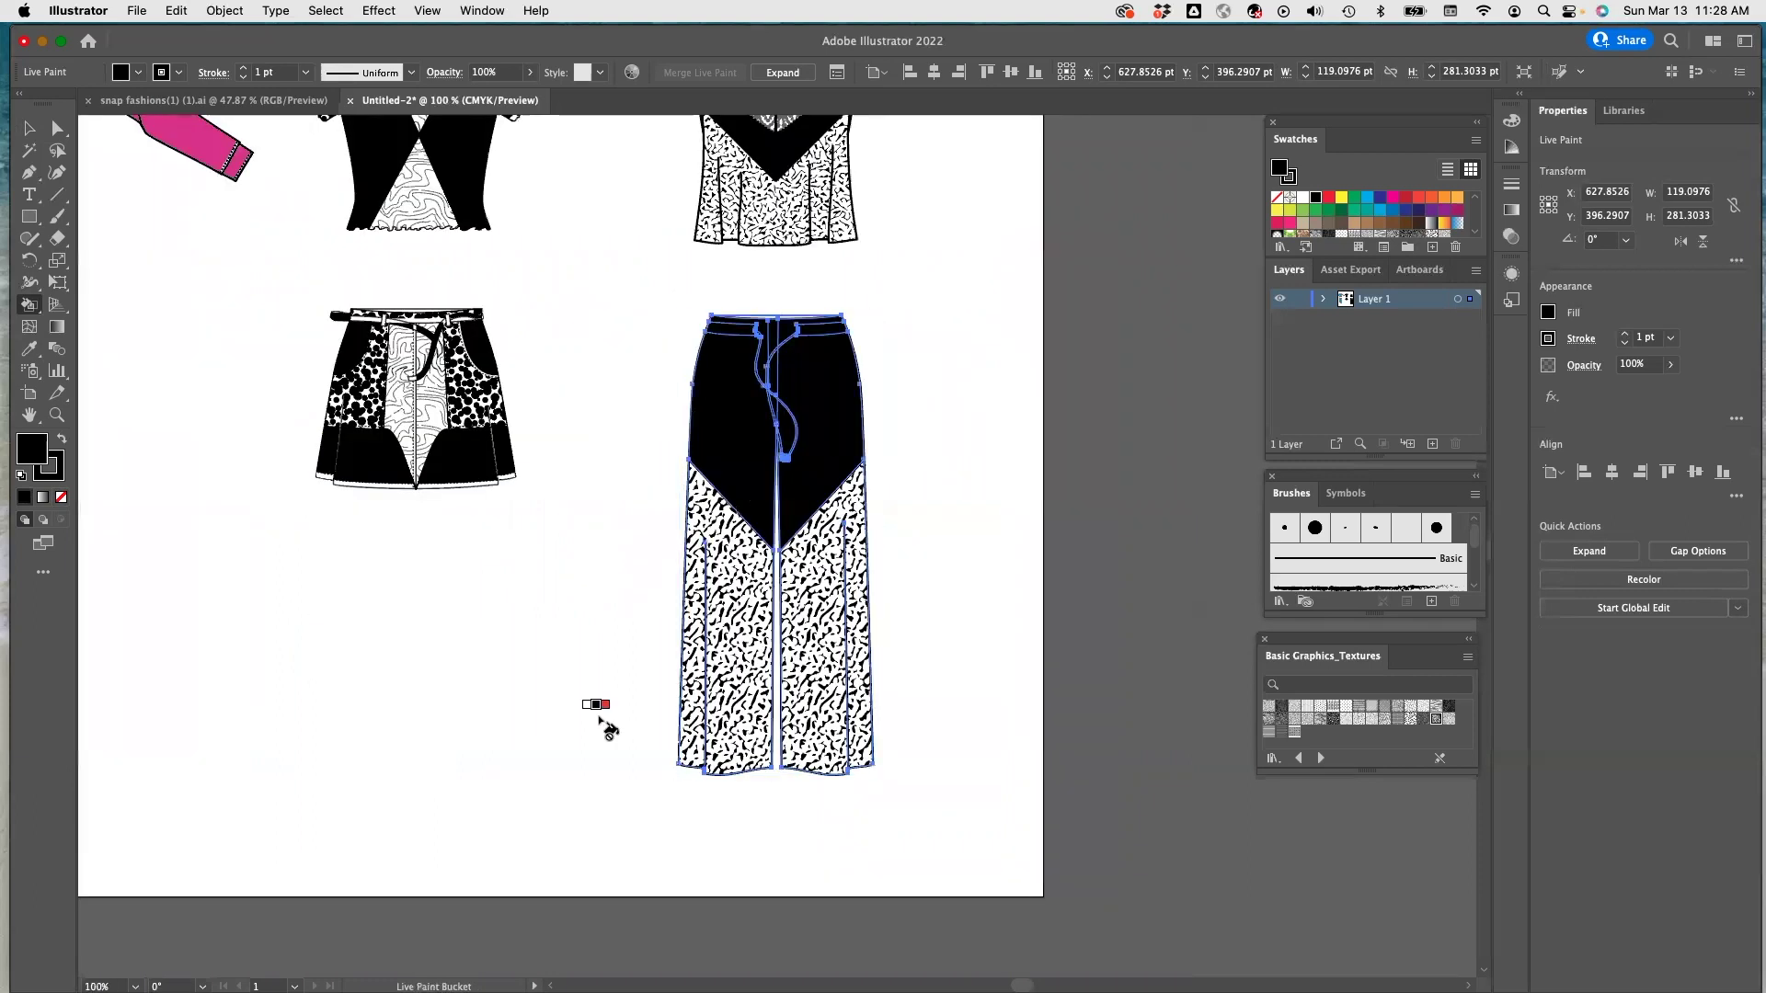
{"action": "key", "text": "v"}
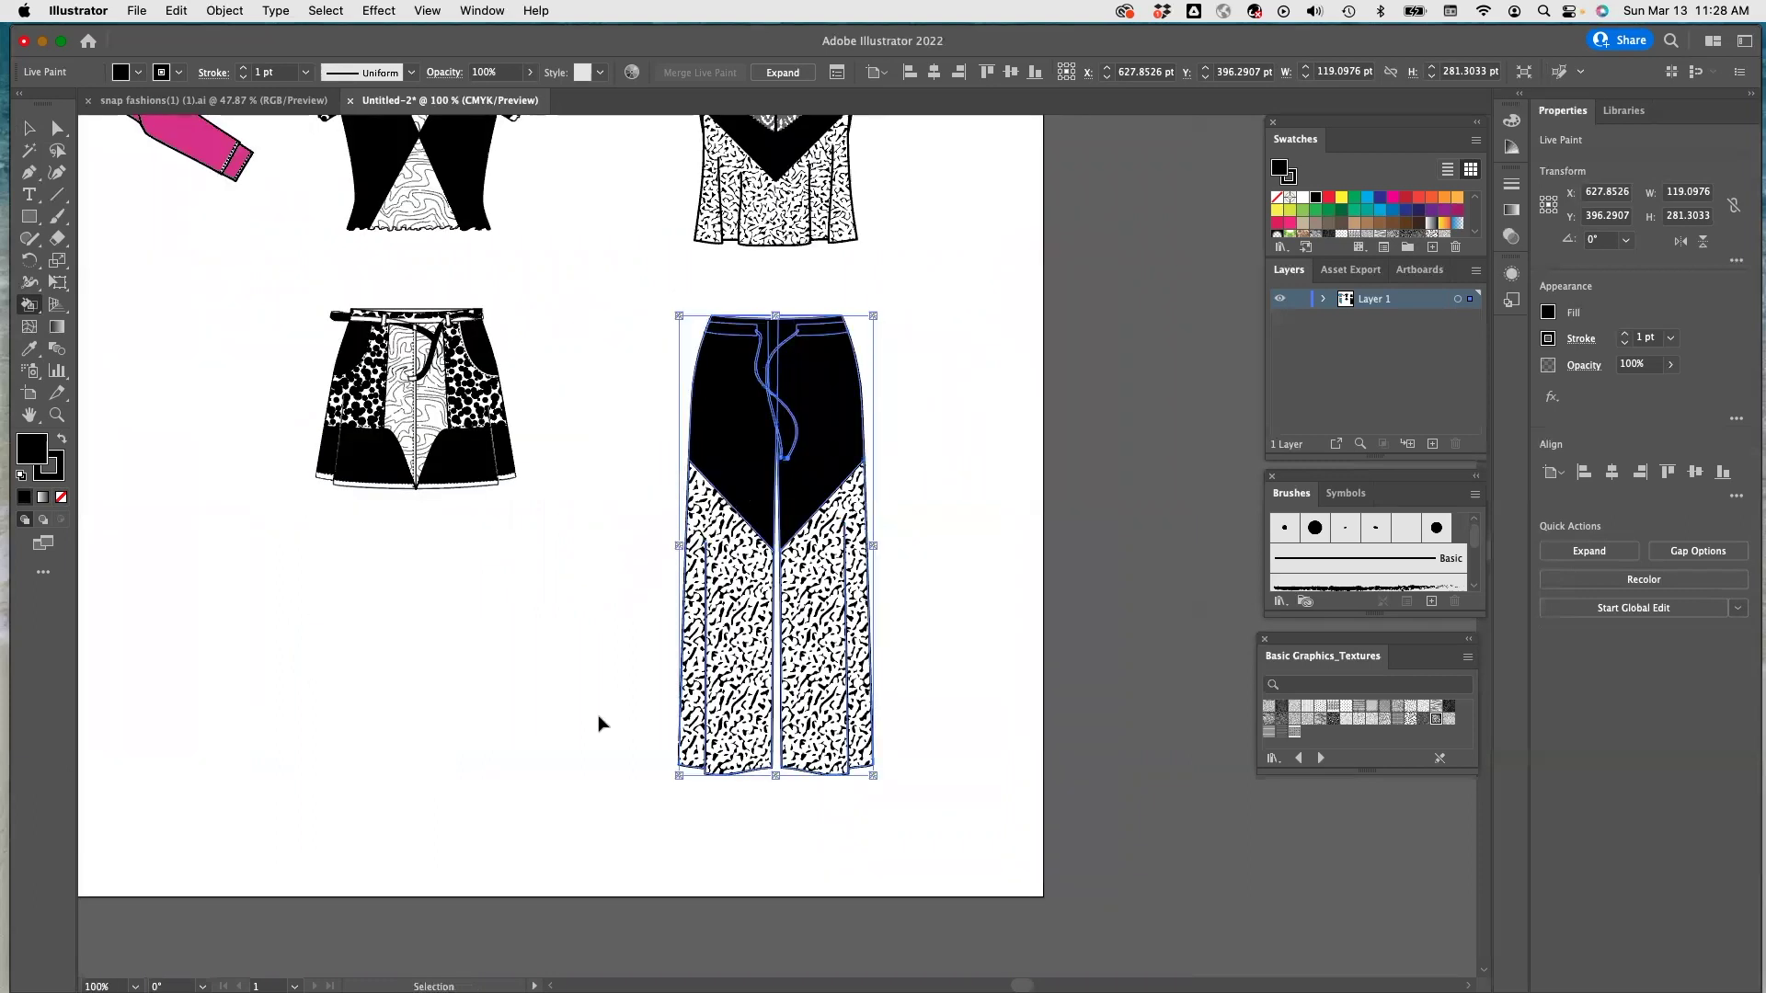
{"action": "key", "text": "super+minus"}
{"action": "key", "text": "k"}
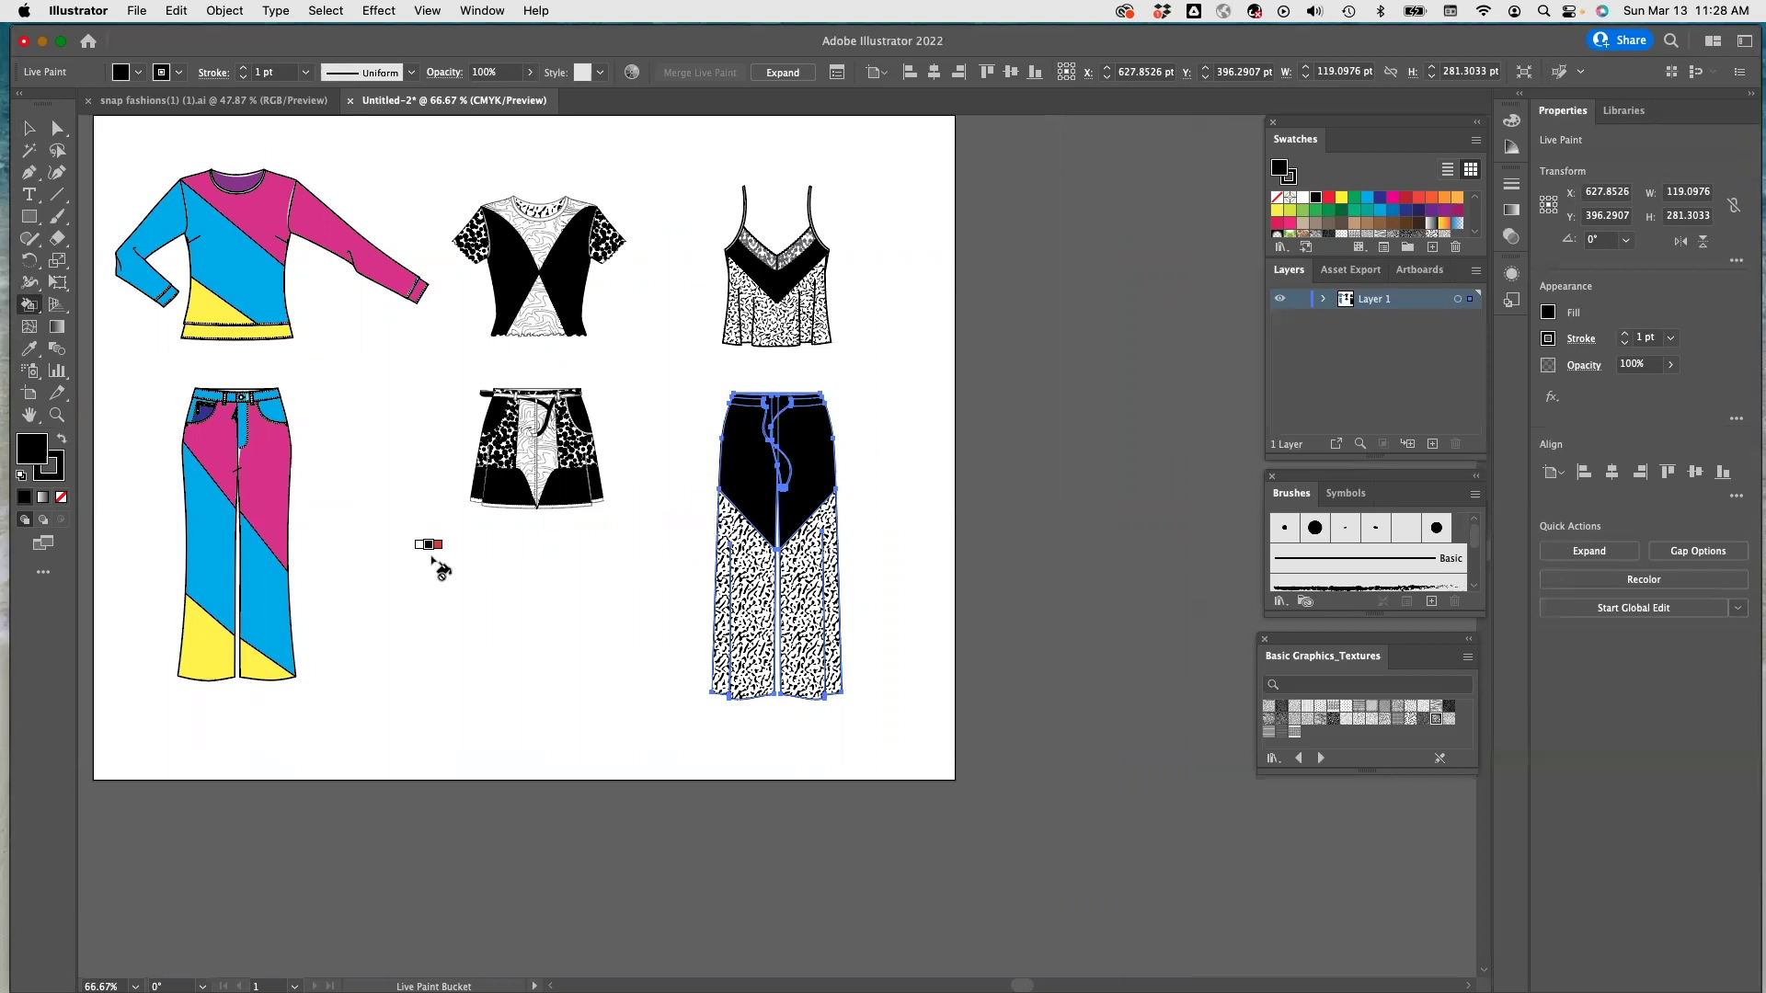
{"action": "left_click_drag", "start_coordinate": [414, 552], "coordinate": [520, 619]}
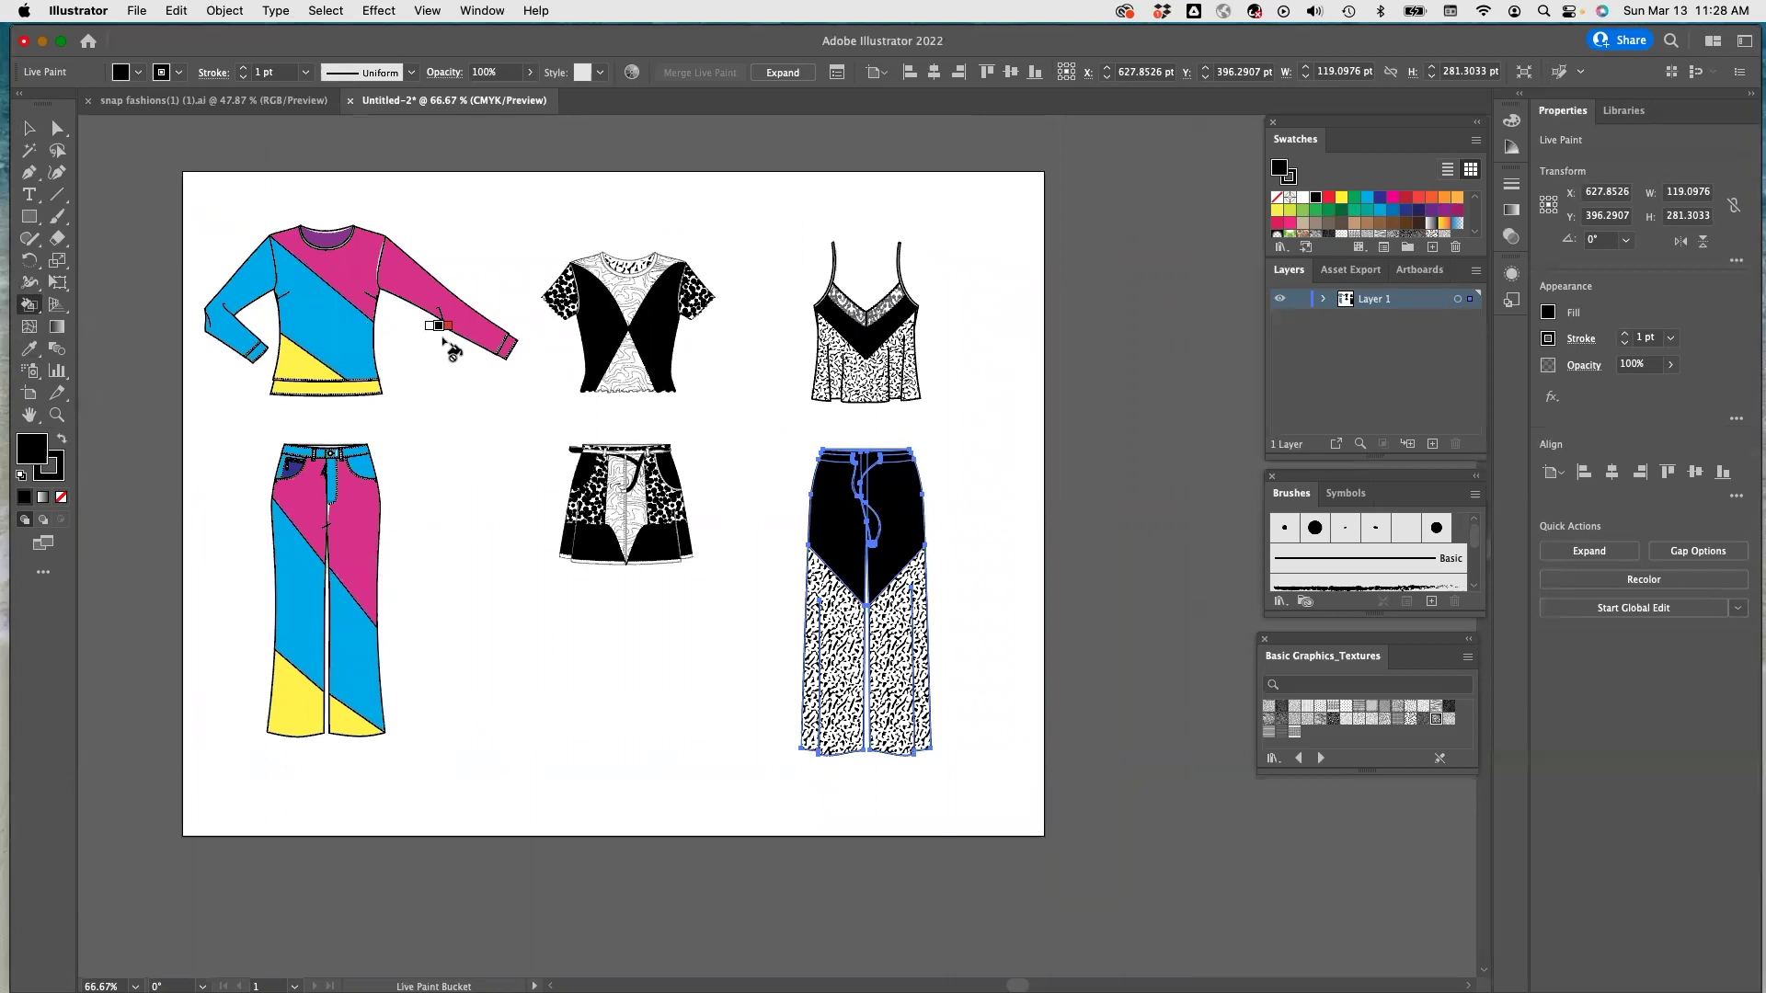
Start saving the document under a new name on the computer, choosing the Illustrator Exercises folder inside the Photoshop course folder.
{"action": "left_click", "coordinate": [136, 10]}
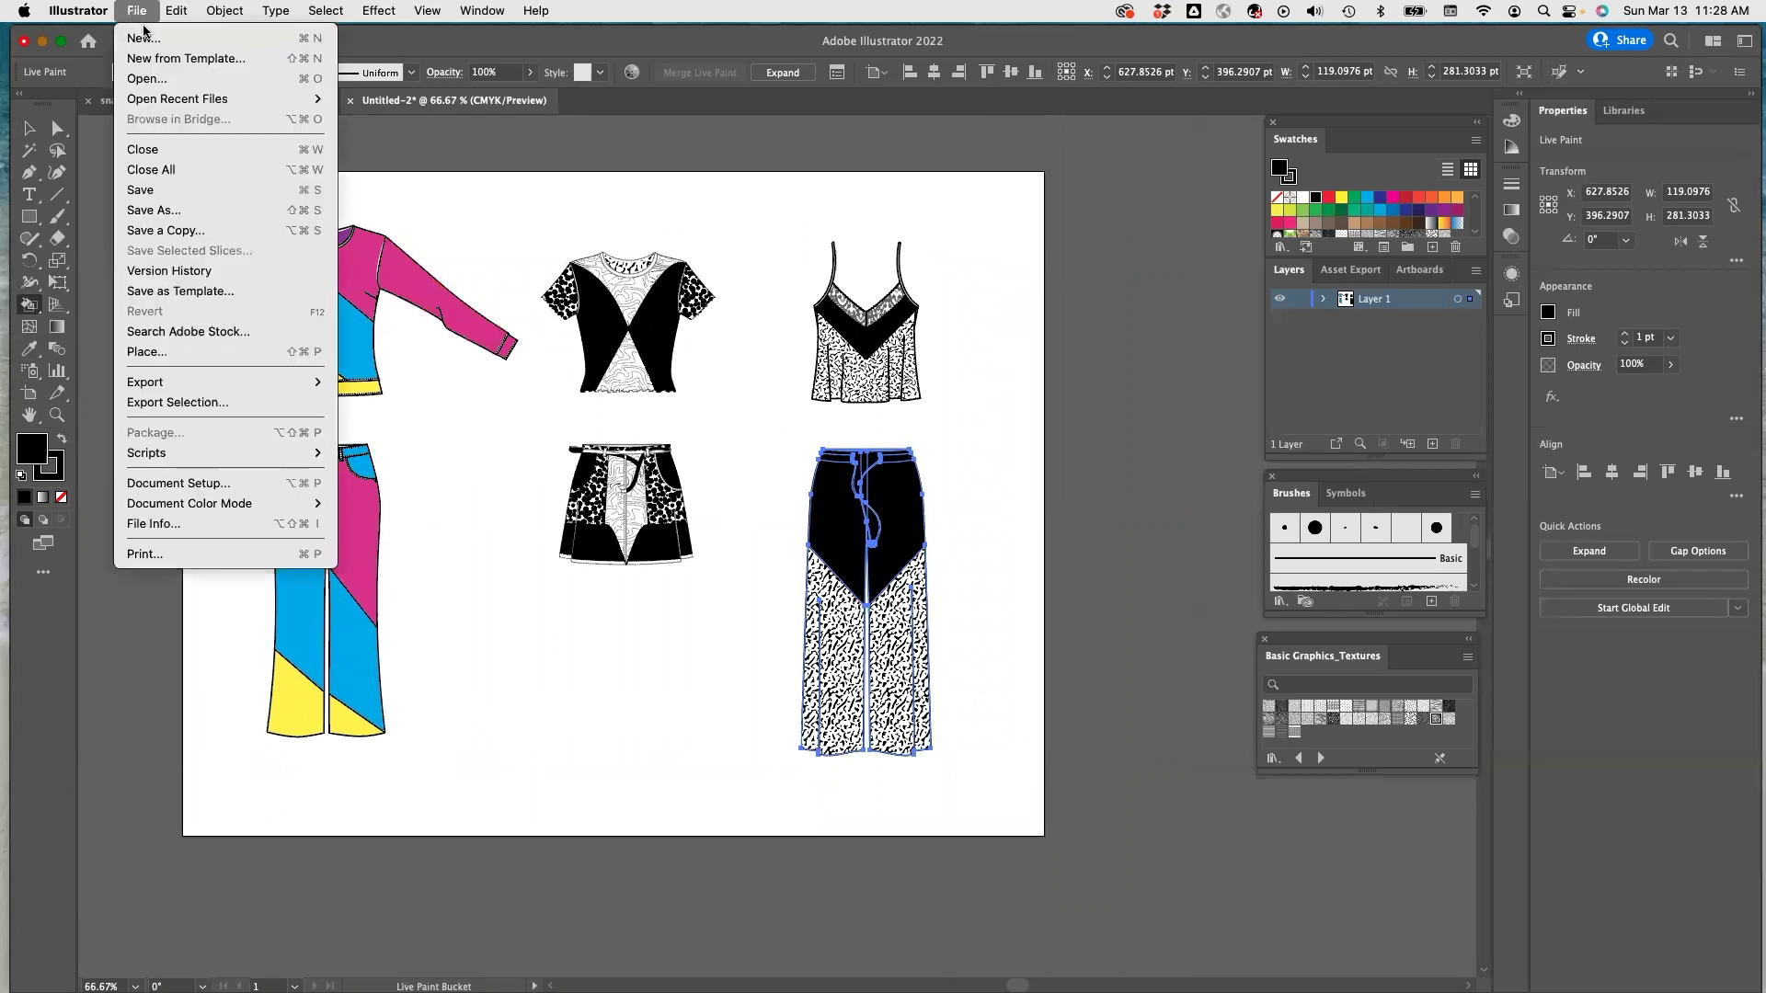
{"action": "left_click", "coordinate": [180, 214]}
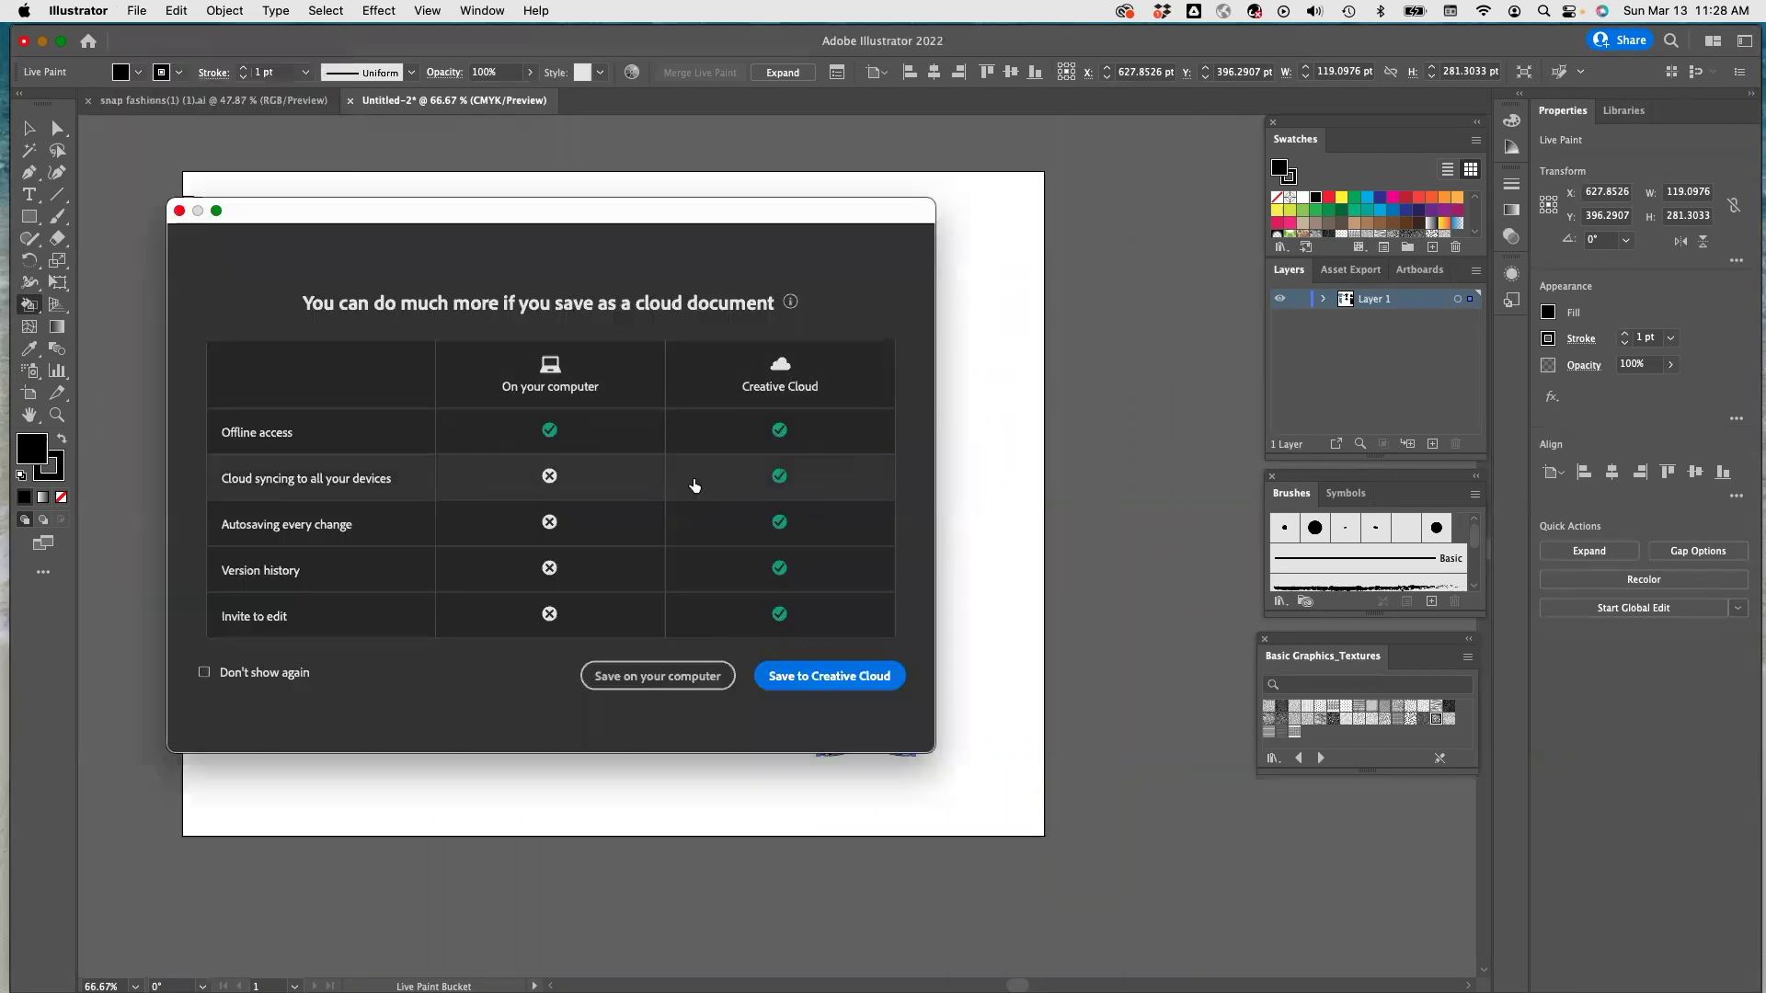
{"action": "left_click", "coordinate": [687, 676]}
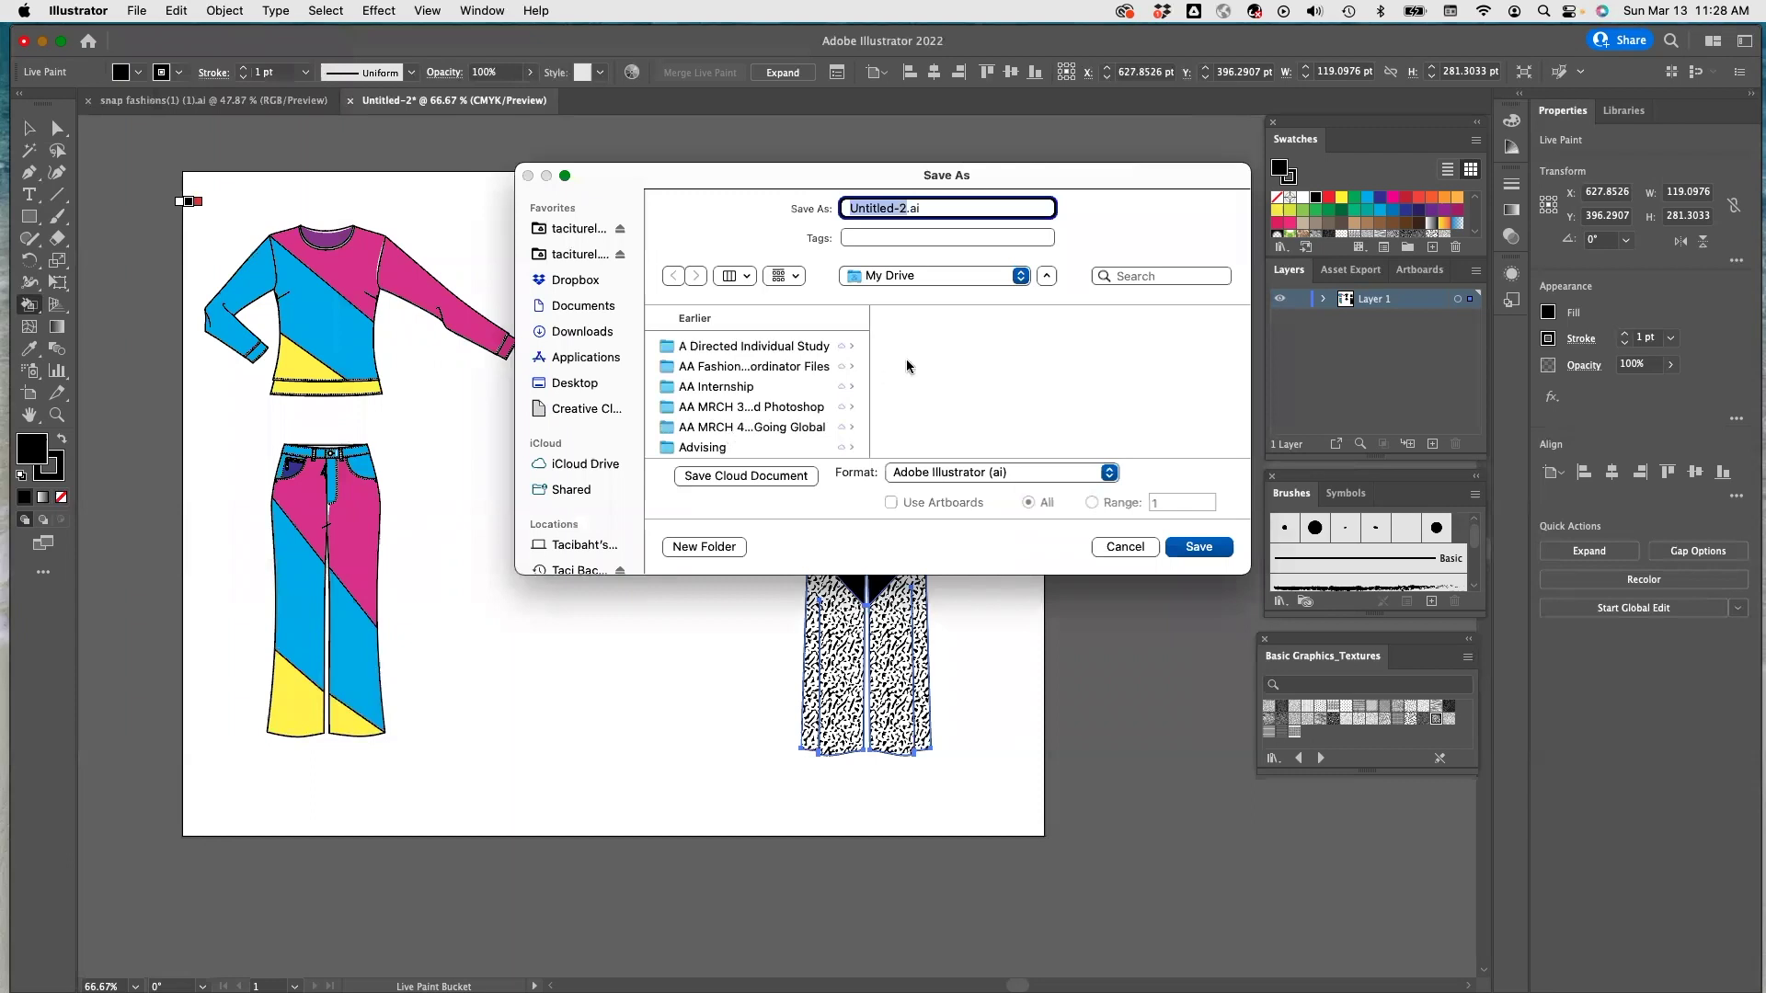
{"action": "left_click", "coordinate": [744, 407]}
{"action": "scroll", "coordinate": [957, 423], "scroll_direction": "down", "scroll_amount": 2}
{"action": "left_click", "coordinate": [964, 388]}
{"action": "scroll", "coordinate": [1099, 375], "scroll_direction": "down", "scroll_amount": 1}
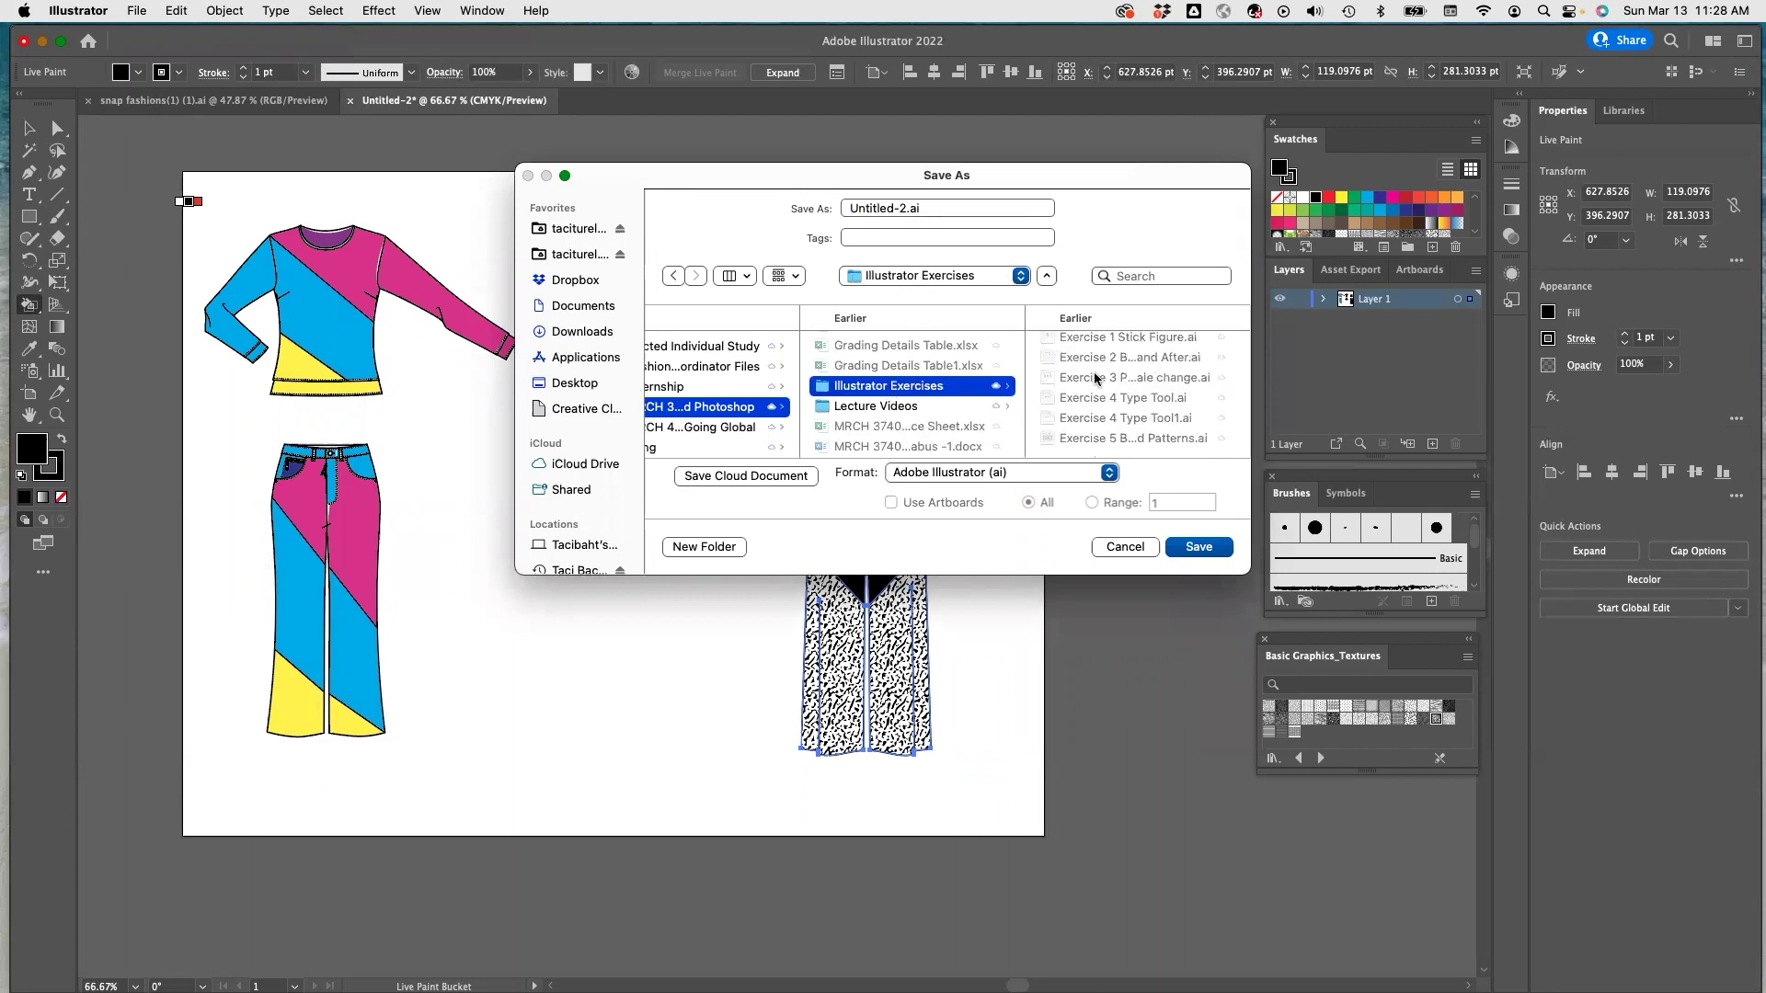
Name the file Exercise 6 Life Paint Bucket, adapting the Exercise 5 file name, and save it in ai format with the Illustrator 2020 version options.
{"action": "left_click", "coordinate": [1108, 440]}
{"action": "mouse_move", "coordinate": [911, 207]}
{"action": "left_mouse_down"}
{"action": "mouse_move", "coordinate": [1067, 209]}
{"action": "mouse_move", "coordinate": [1011, 216]}
{"action": "mouse_move", "coordinate": [1032, 215]}
{"action": "left_mouse_up"}
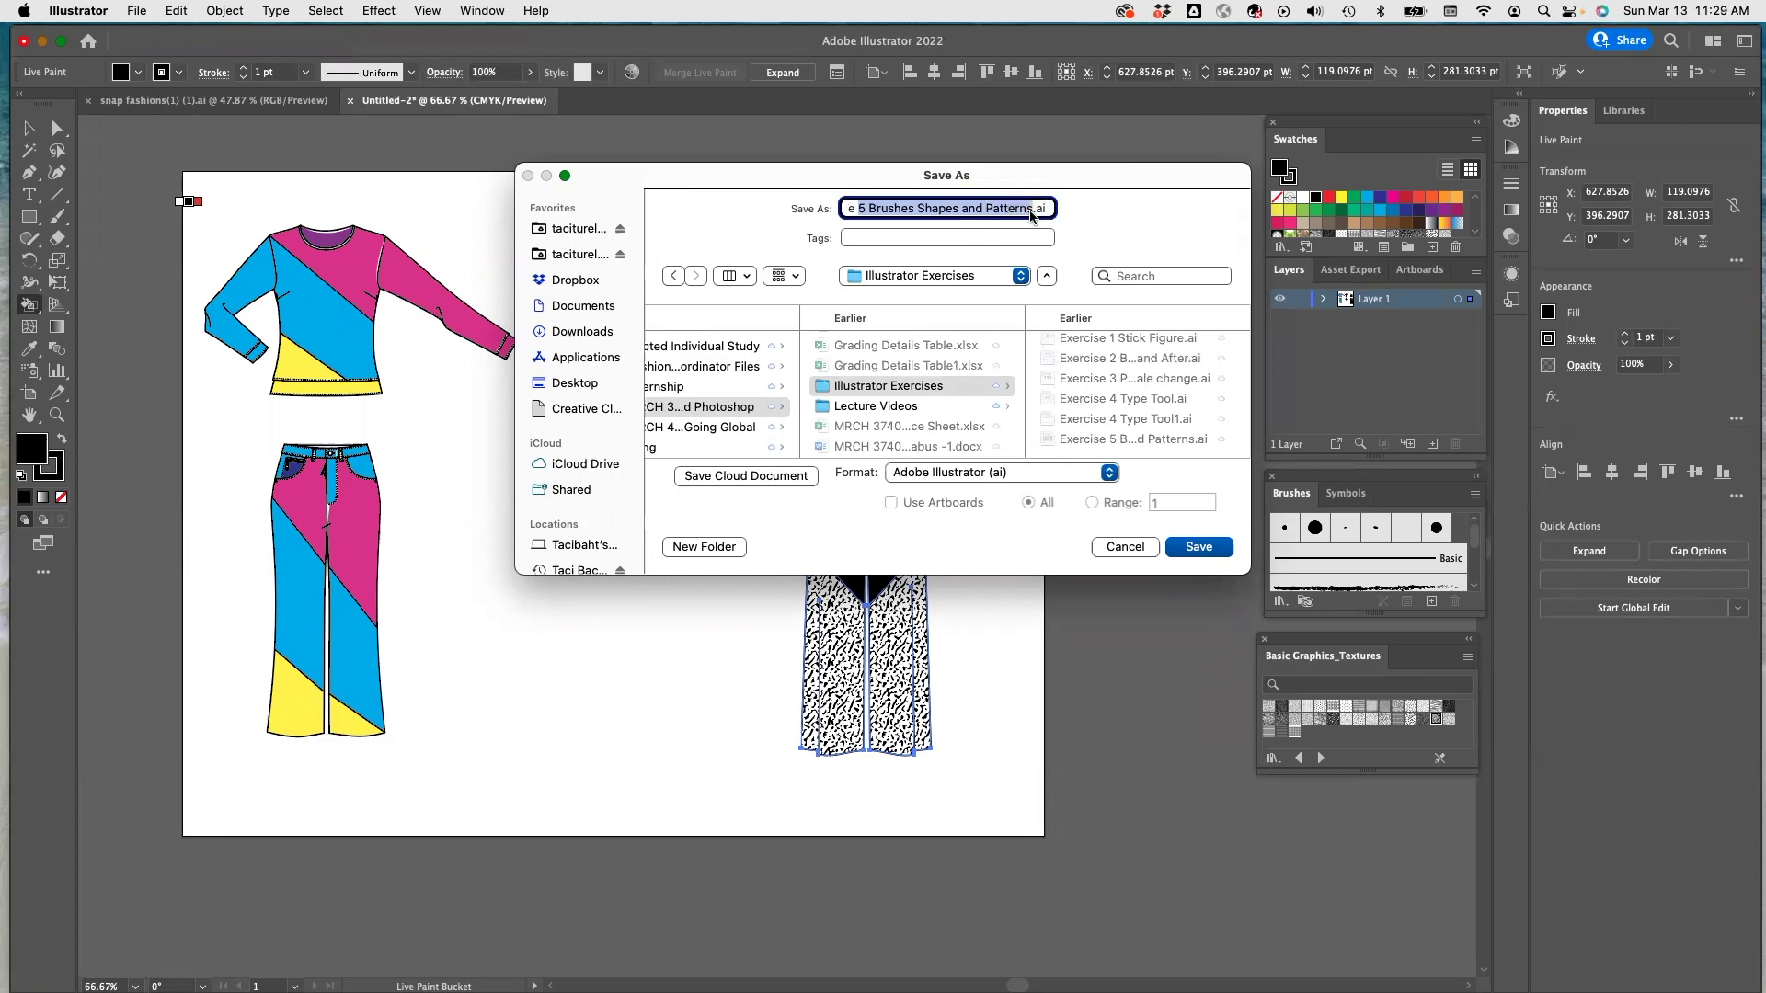
{"action": "type", "text": "6 Life Paint Bucket"}
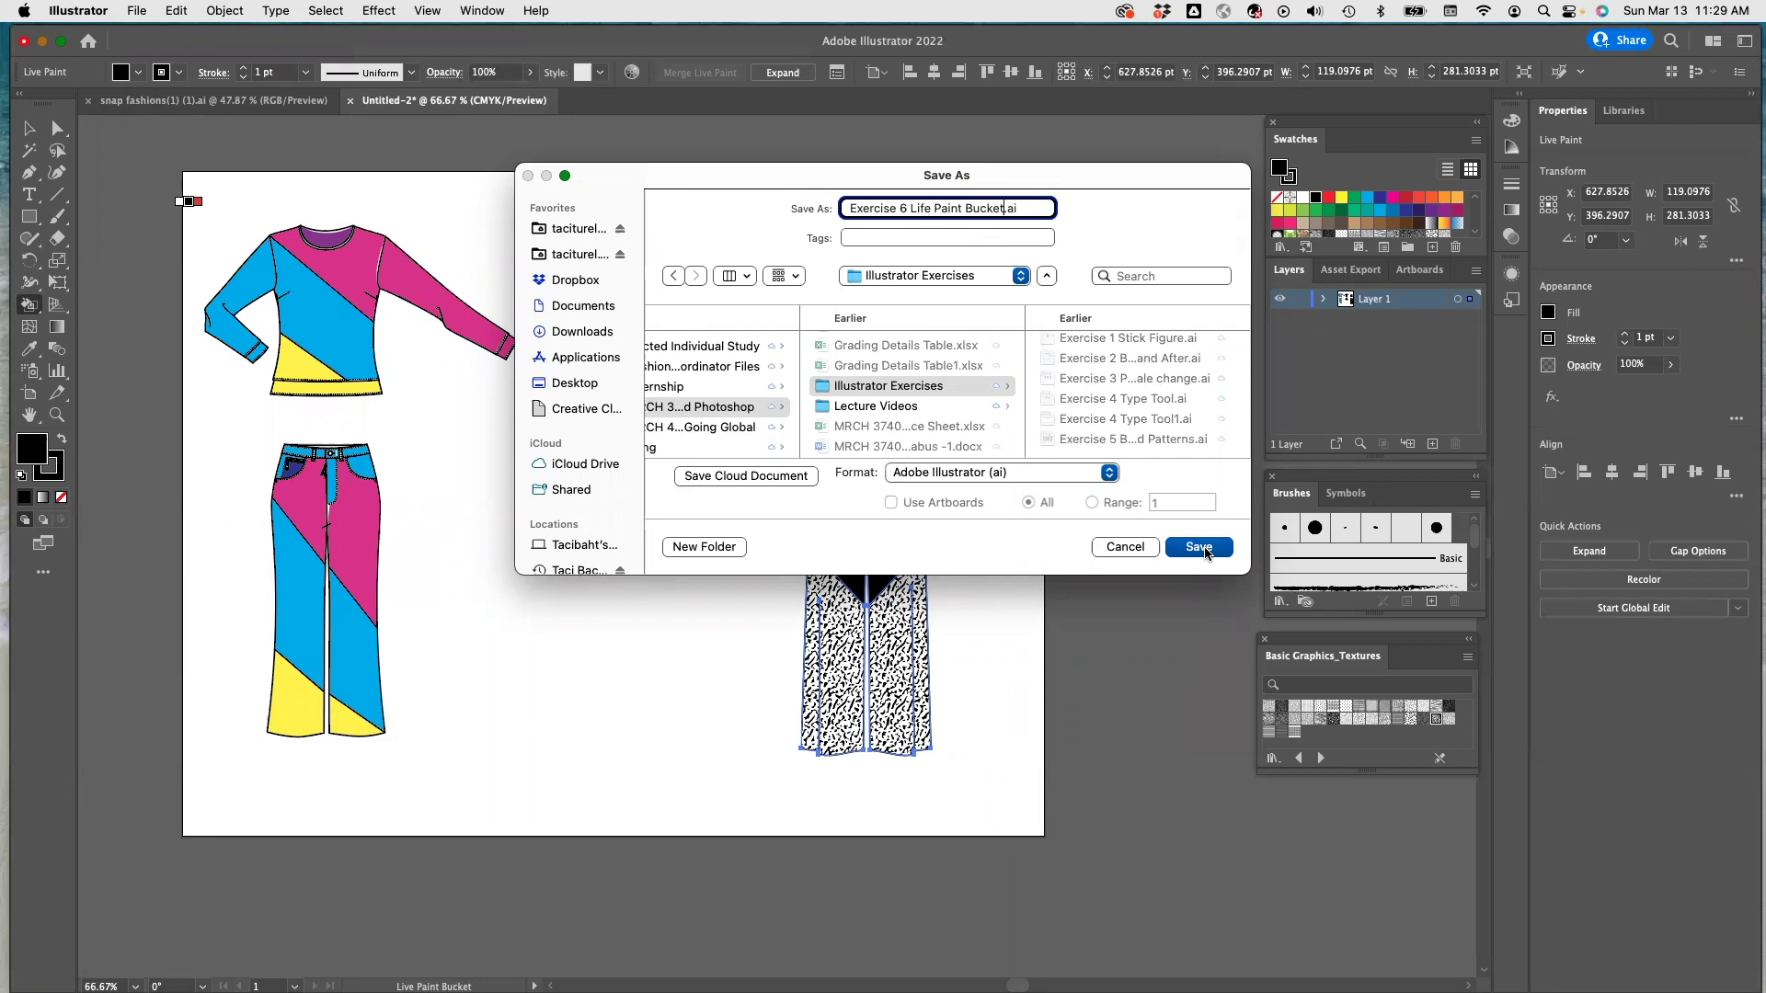
{"action": "left_click", "coordinate": [1200, 547]}
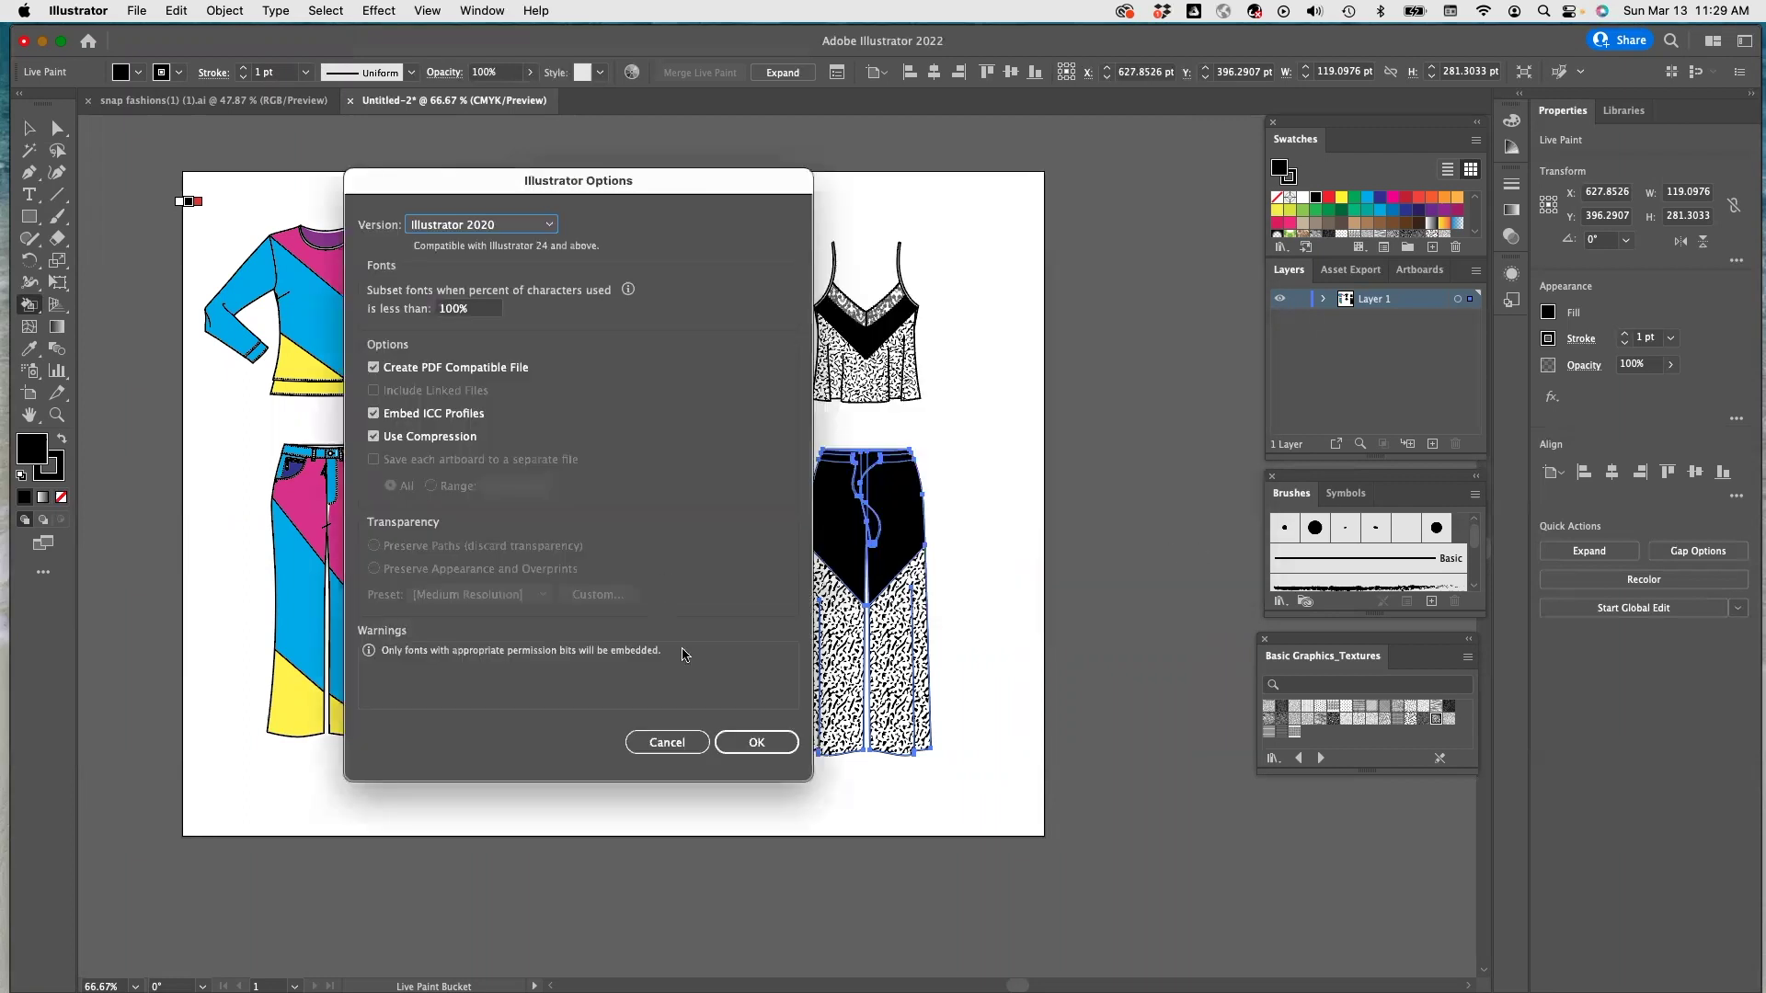
{"action": "left_click", "coordinate": [757, 742]}
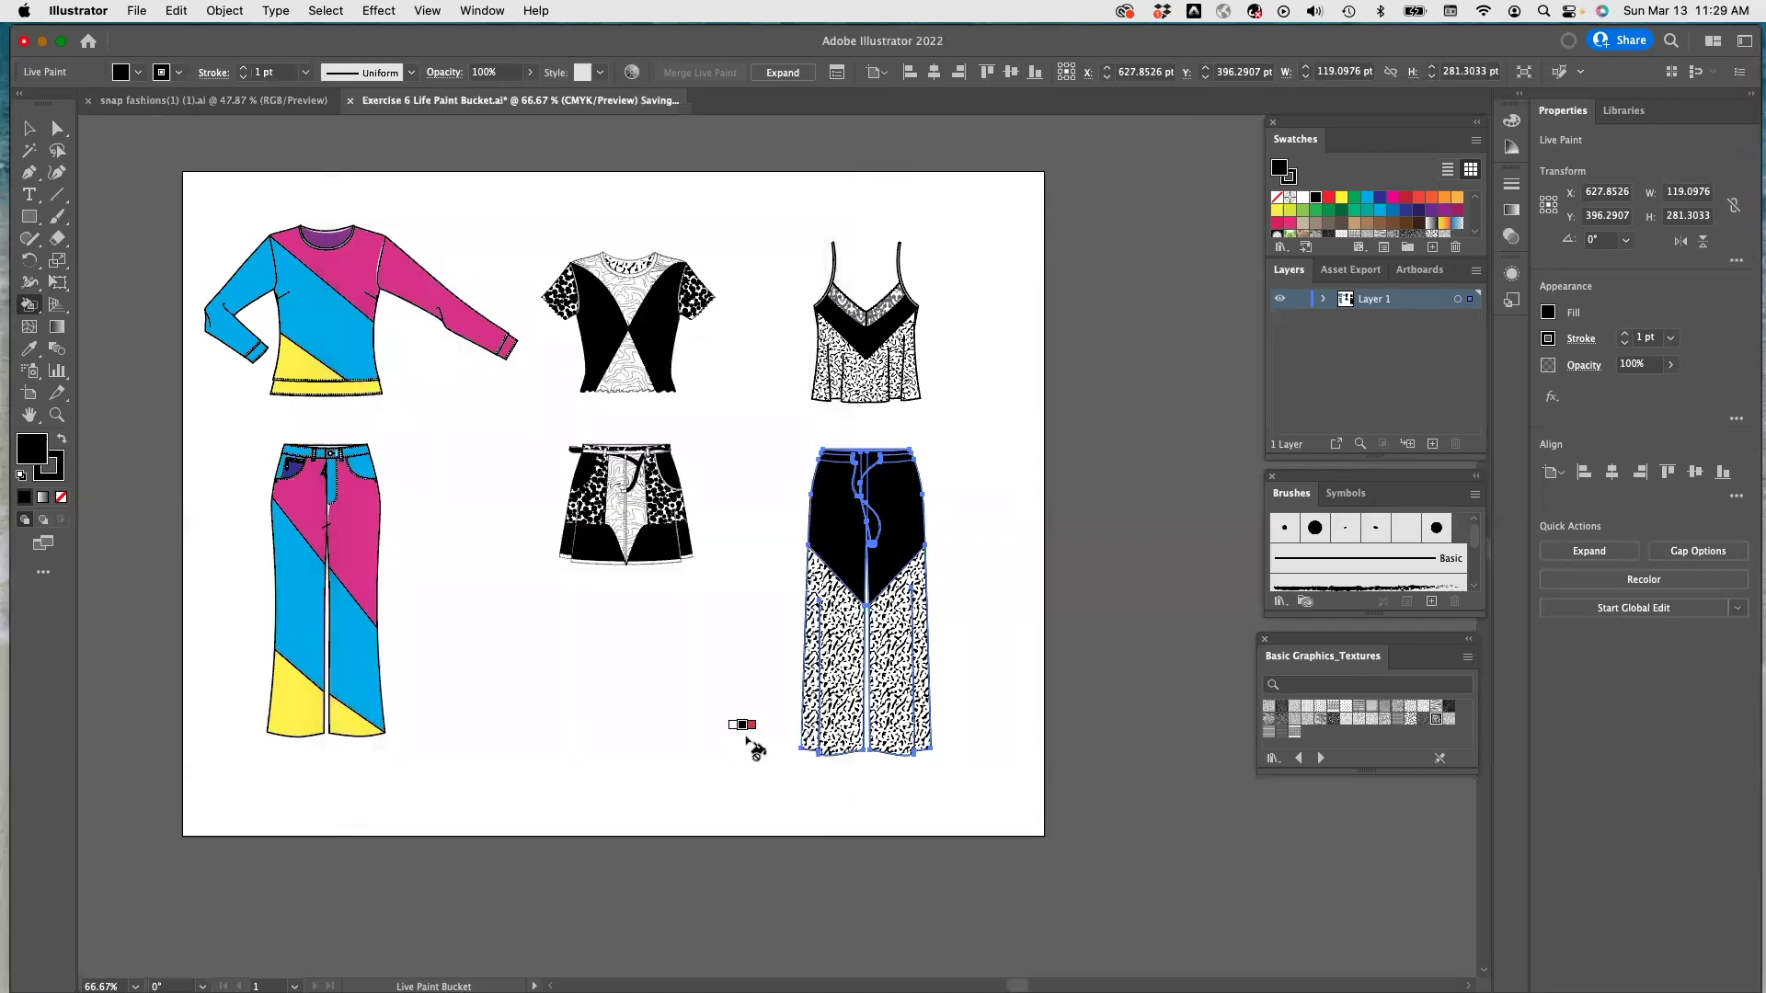